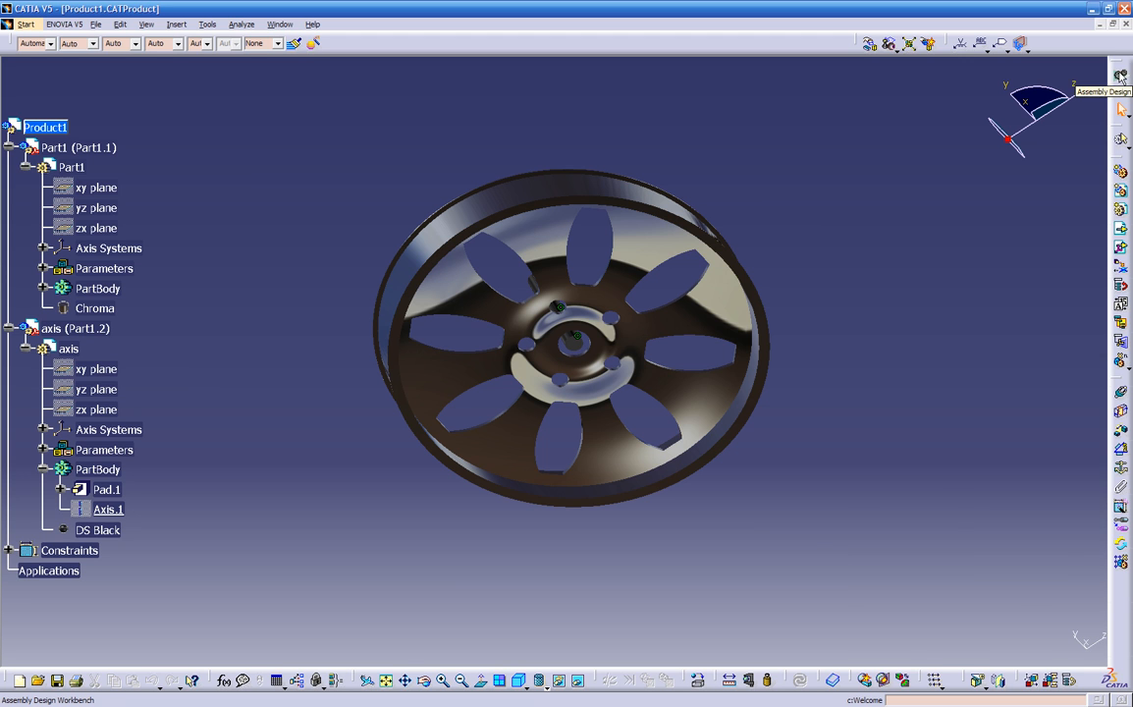
# Start a new drawing in the Drafting workbench and set its standard to ASME.
pyautogui.click(1120, 77)
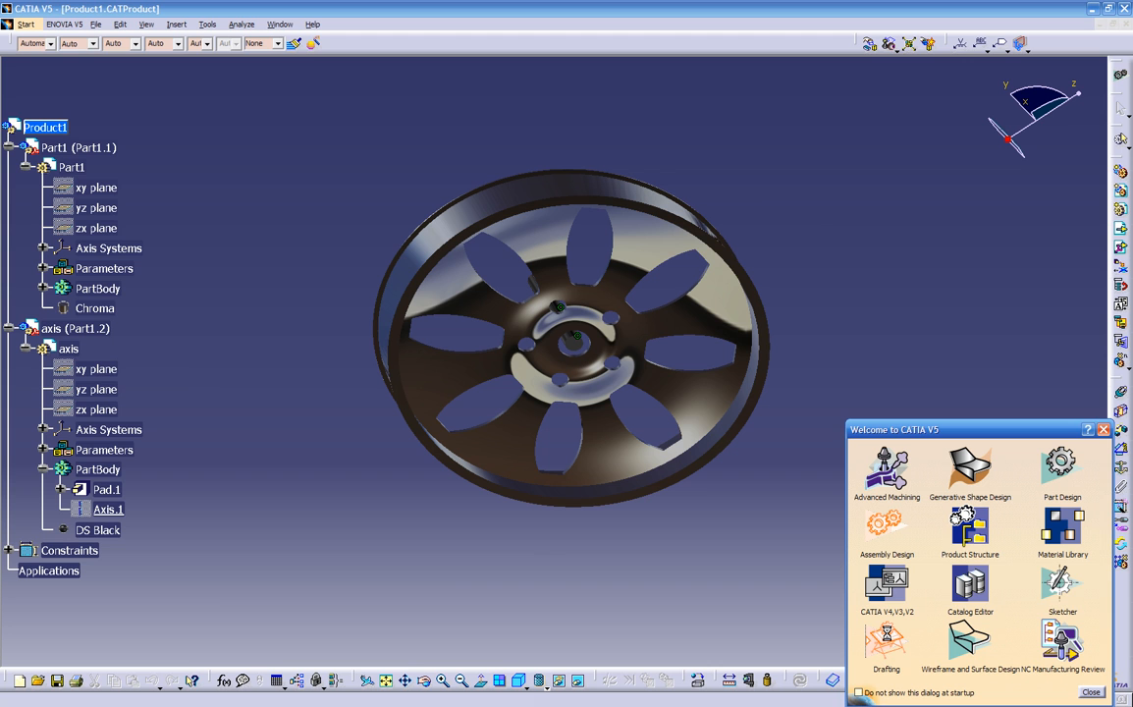
pyautogui.click(886, 638)
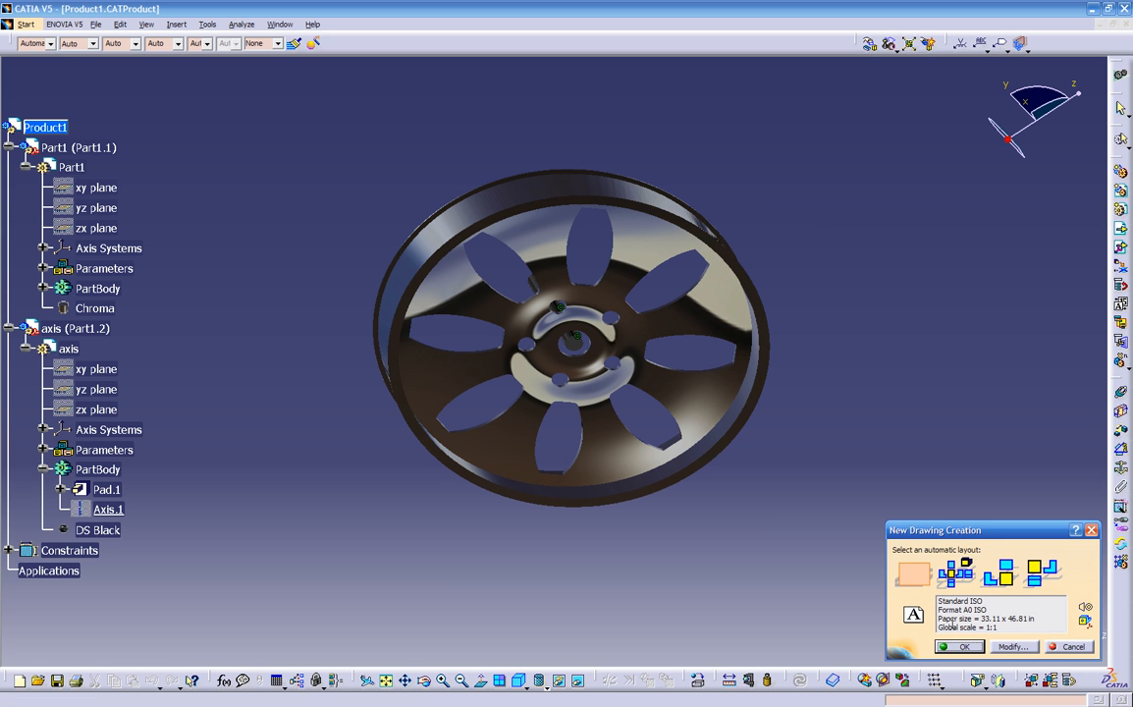
pyautogui.click(1014, 646)
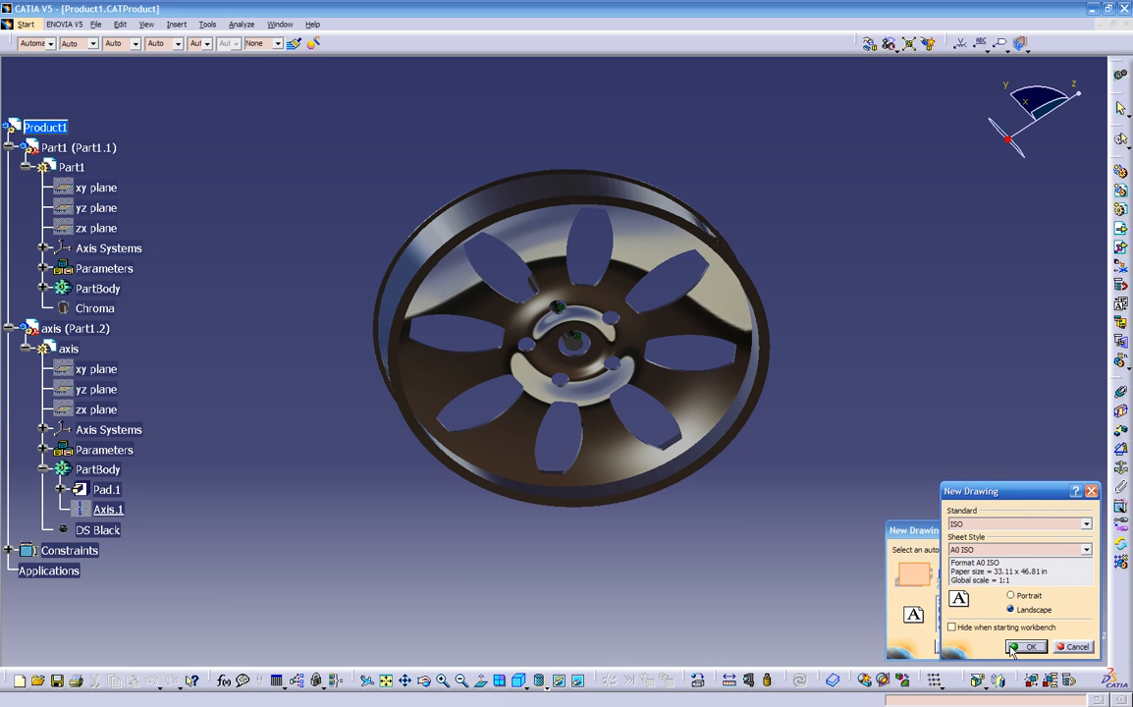
pyautogui.moveTo(1019, 491); pyautogui.dragTo(783, 478)
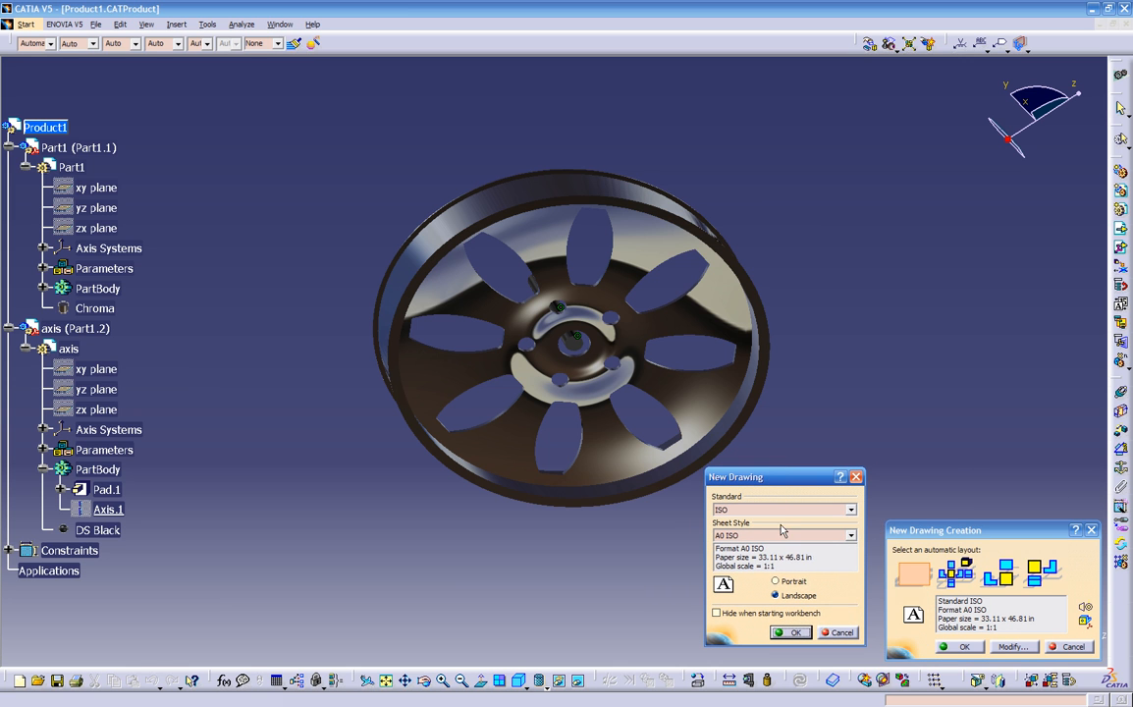
pyautogui.click(783, 535)
pyautogui.click(785, 547)
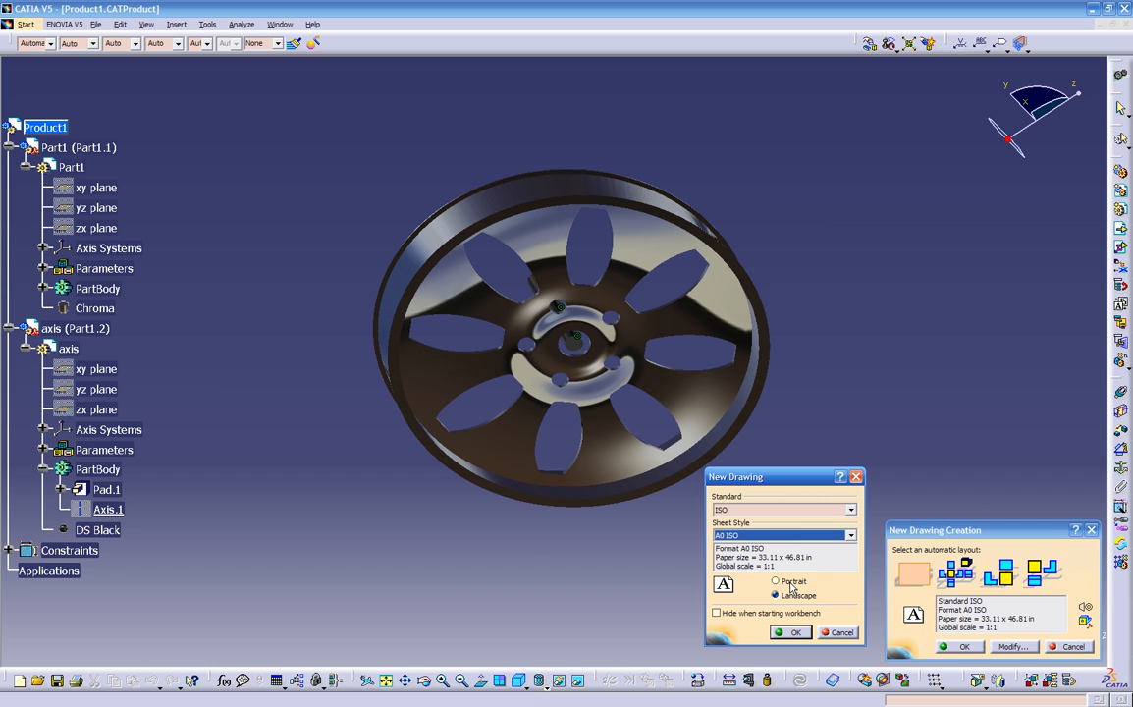
pyautogui.click(756, 510)
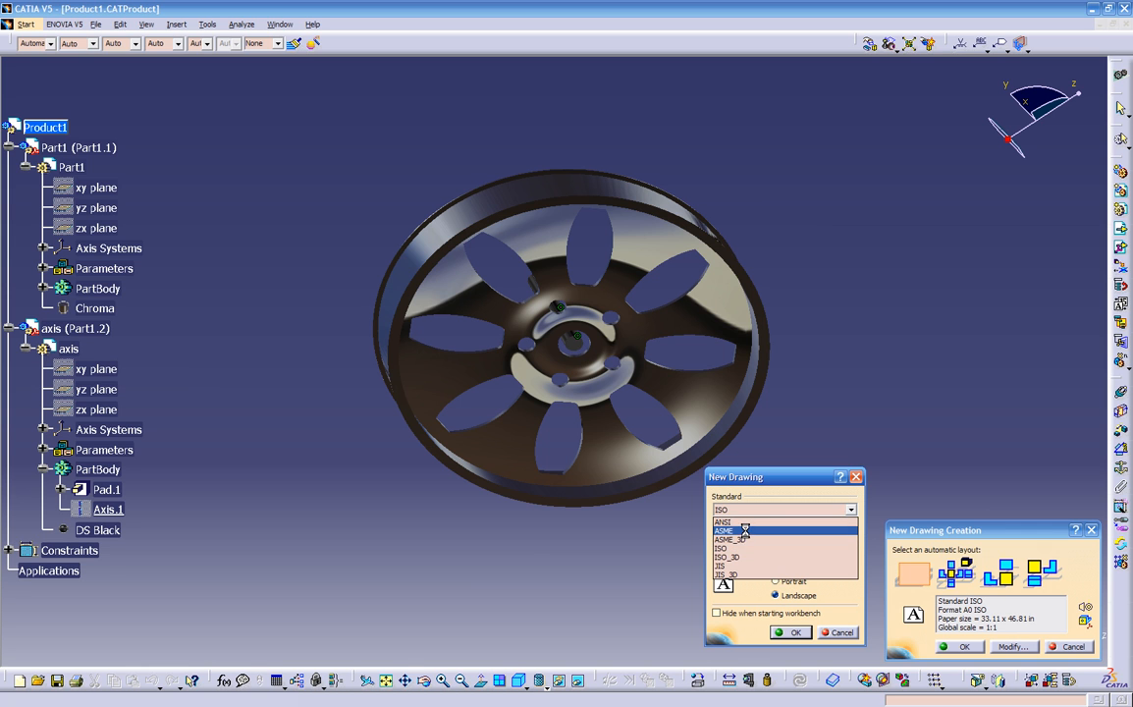
pyautogui.click(731, 530)
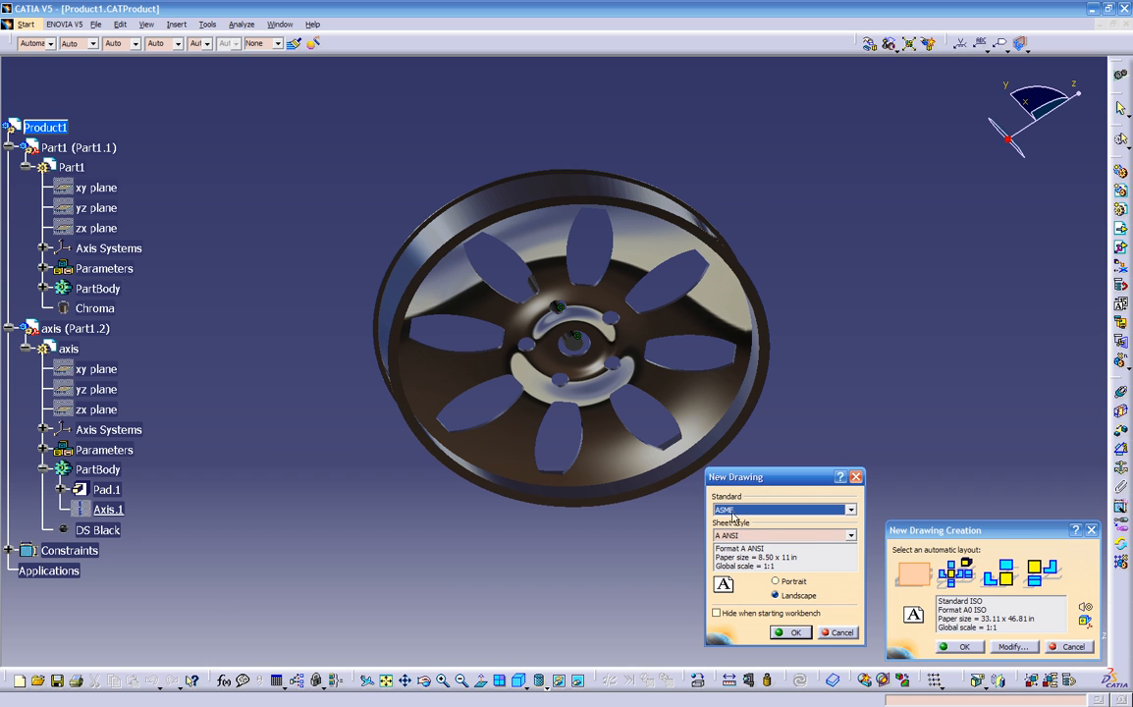
# Choose the B ANSI sheet style and create the drawing with the empty sheet layout.
pyautogui.click(807, 535)
pyautogui.click(796, 546)
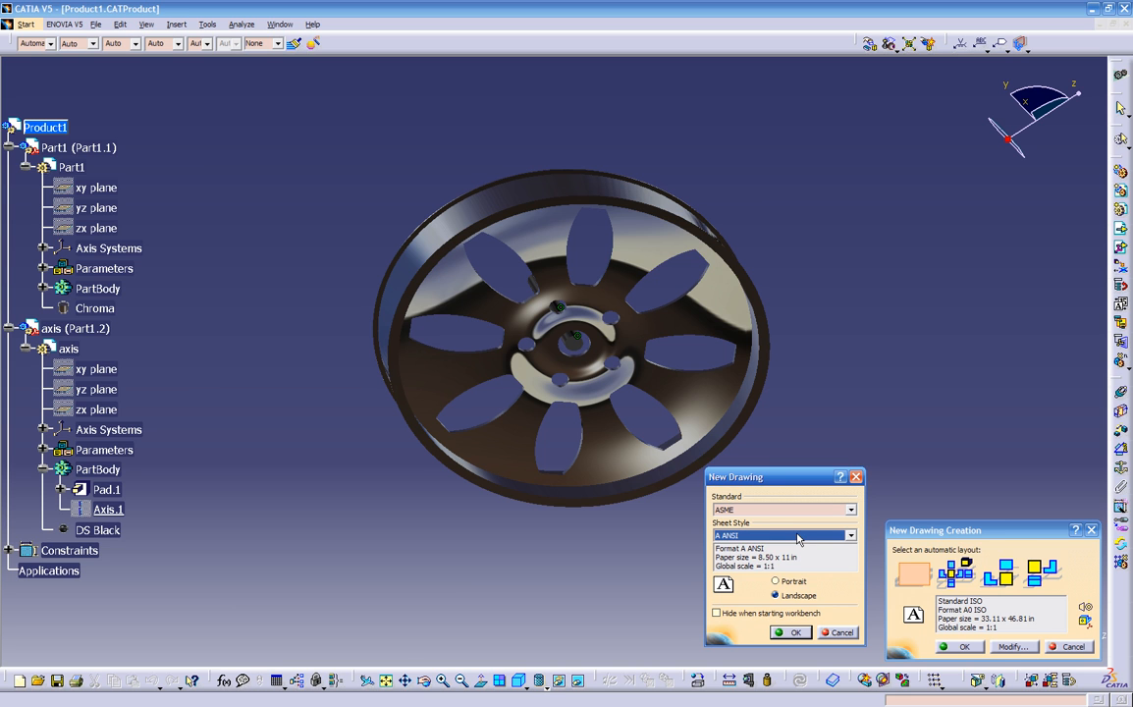
pyautogui.scroll(-1, 801, 537)
pyautogui.scroll(-2, 801, 536)
pyautogui.scroll(2, 800, 532)
pyautogui.click(792, 632)
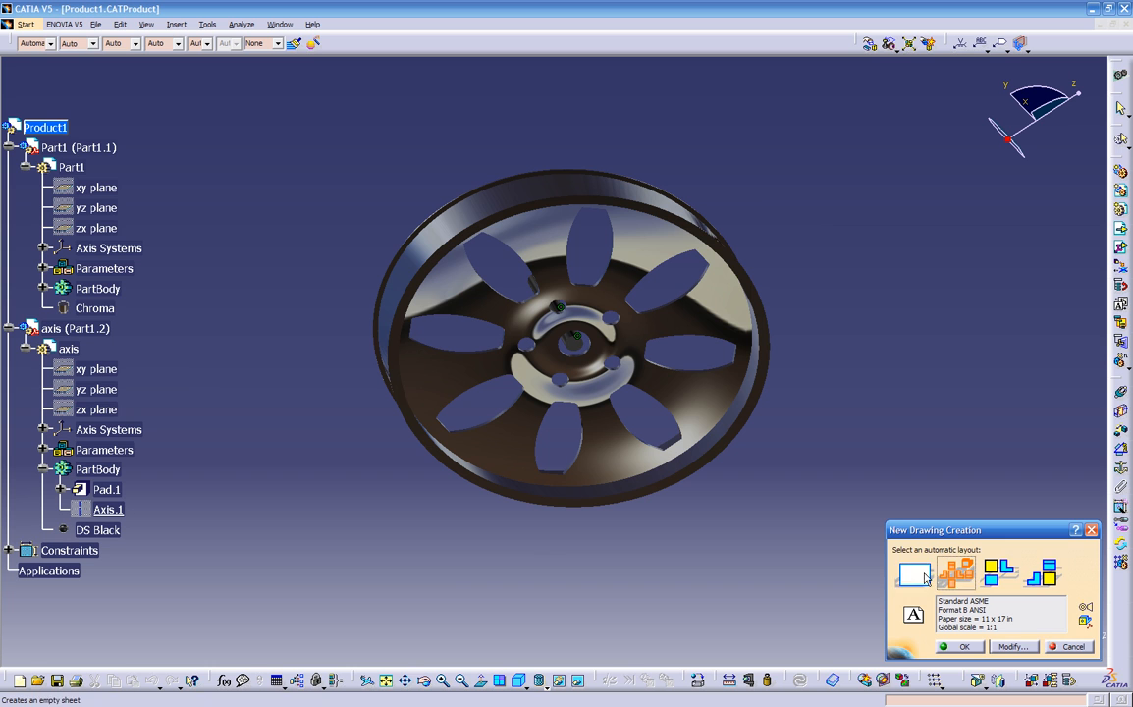
pyautogui.click(949, 647)
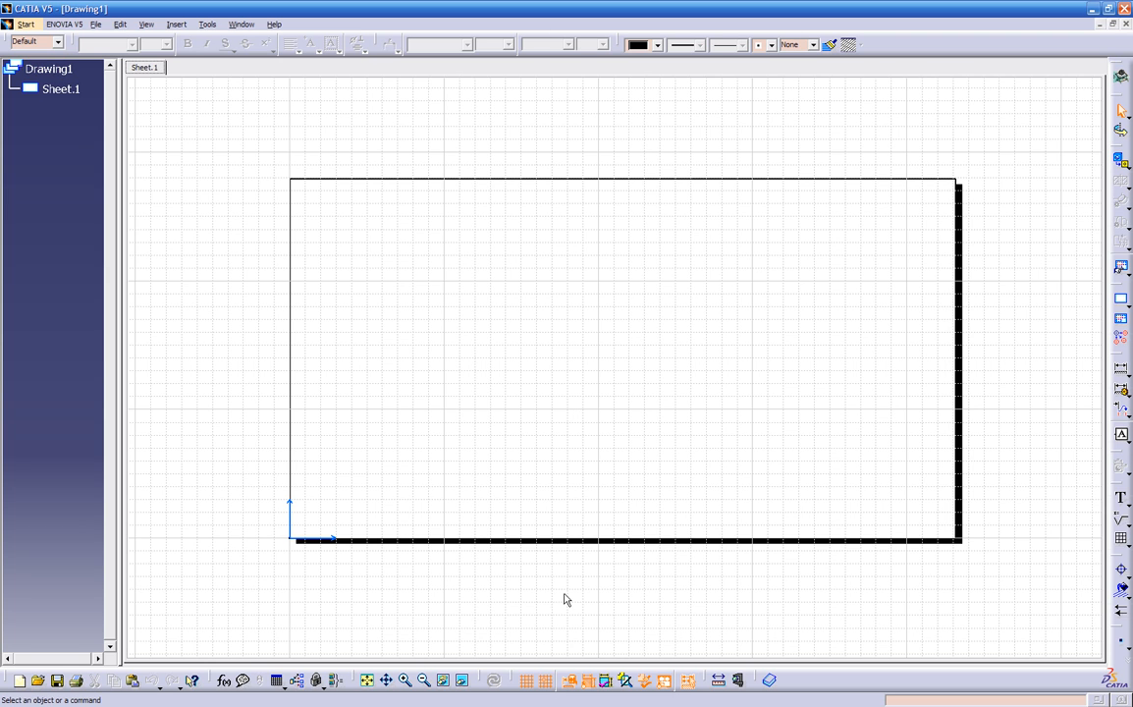
# Turn off the grid display and snapping to grid points on Sheet.1.
pyautogui.click(527, 681)
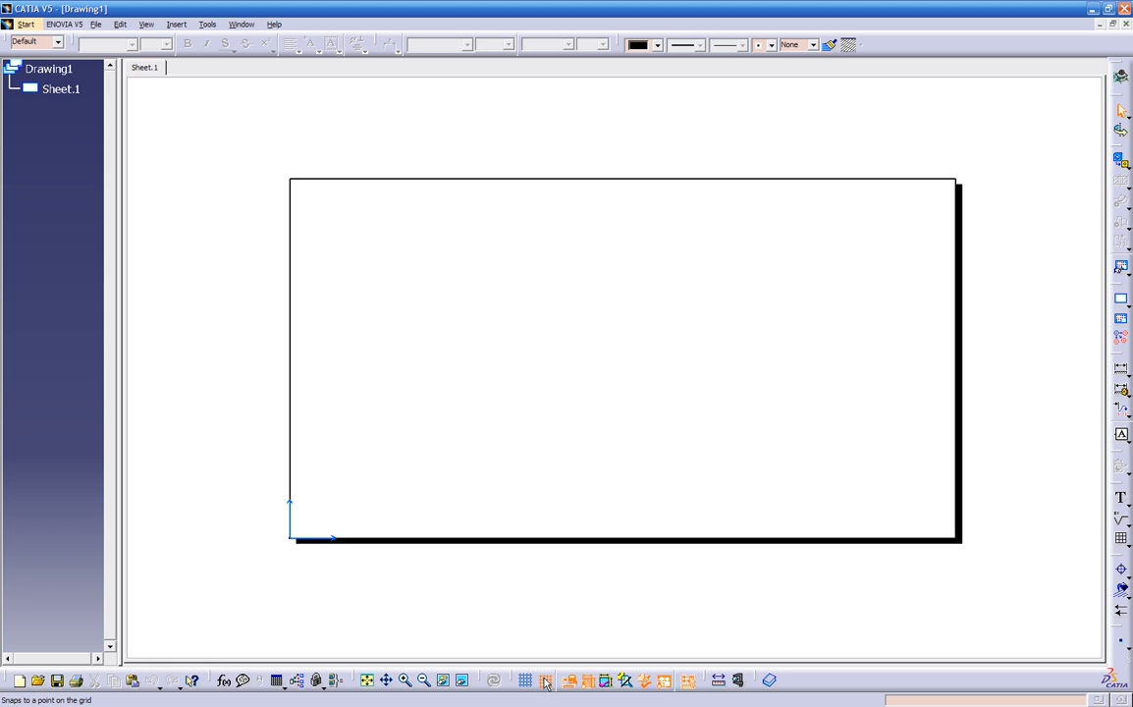
pyautogui.click(547, 682)
pyautogui.moveTo(566, 602)
pyautogui.mouseDown(button='middle')
pyautogui.moveTo(604, 574)
pyautogui.moveTo(587, 599)
pyautogui.mouseUp(button='middle')
pyautogui.click(54, 90)
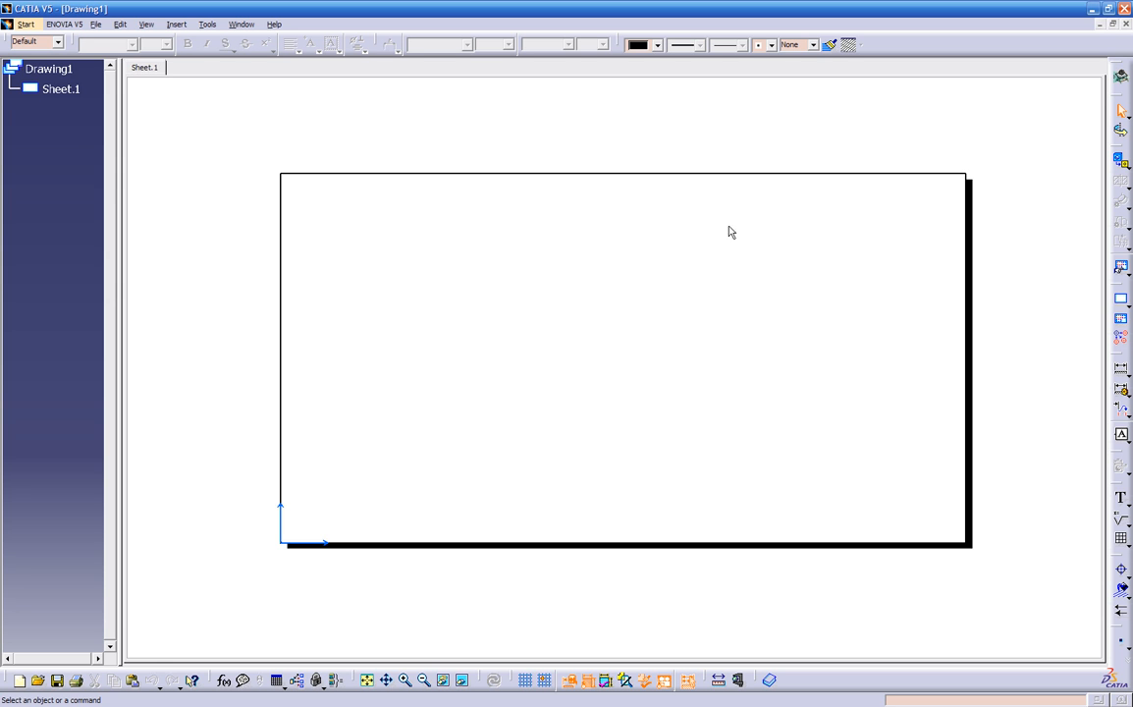
pyautogui.click(1122, 162)
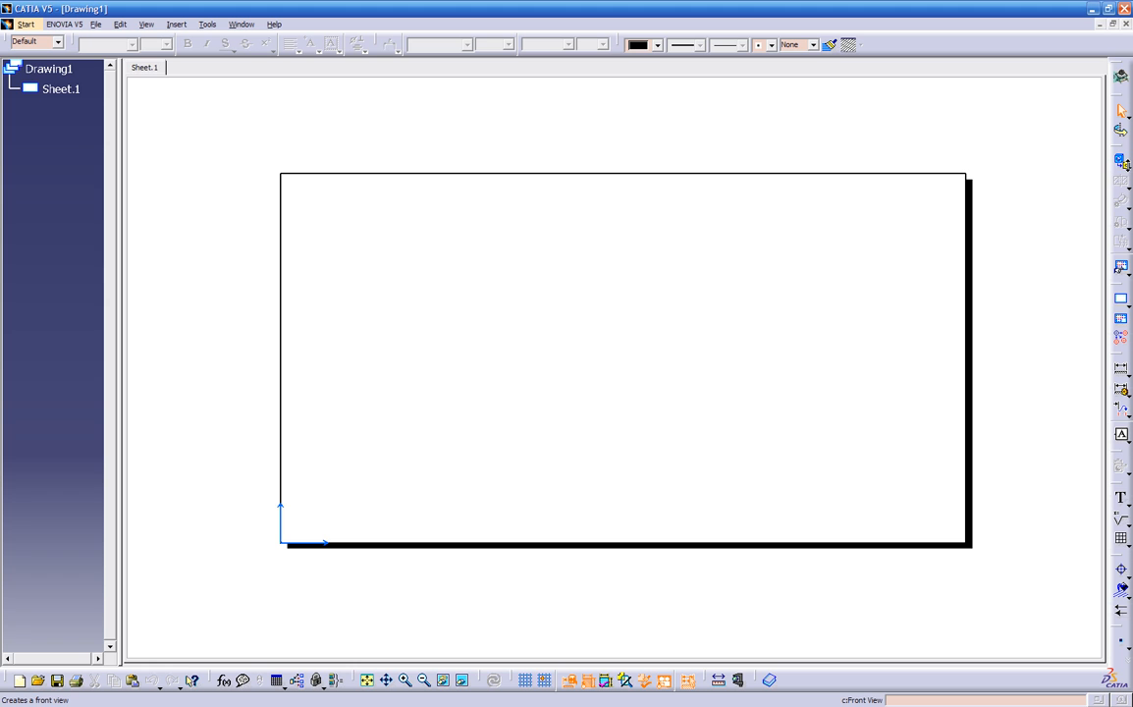
pyautogui.click(1128, 167)
pyautogui.click(1059, 242)
pyautogui.click(177, 23)
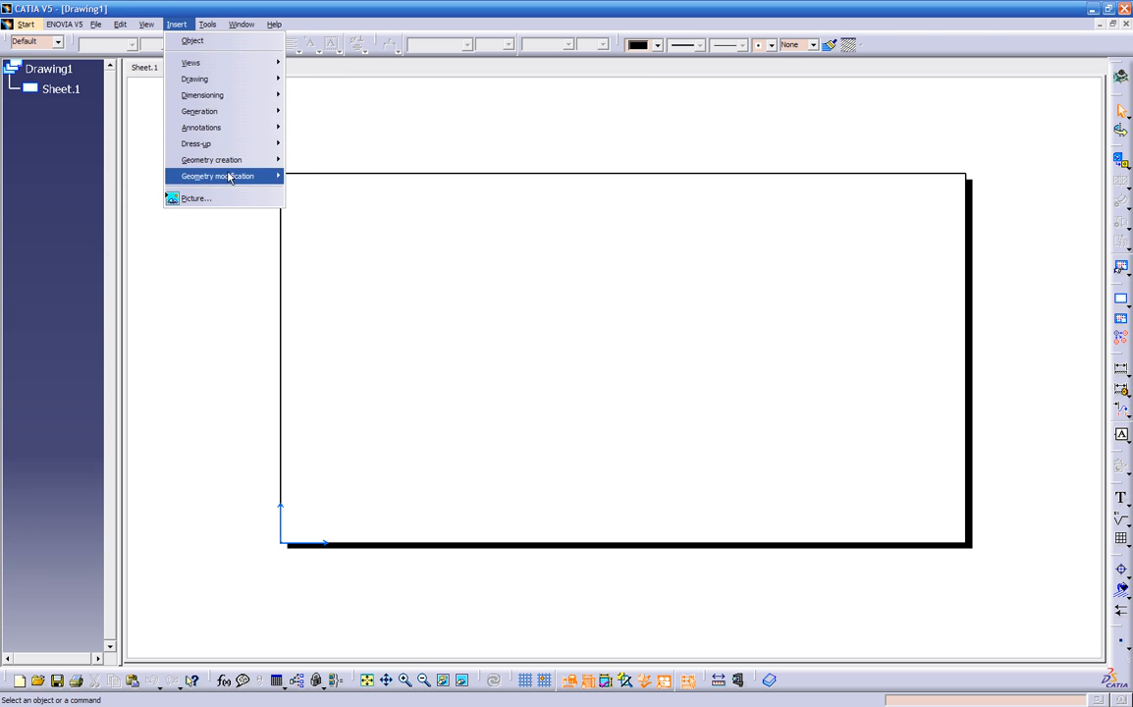
pyautogui.click(328, 116)
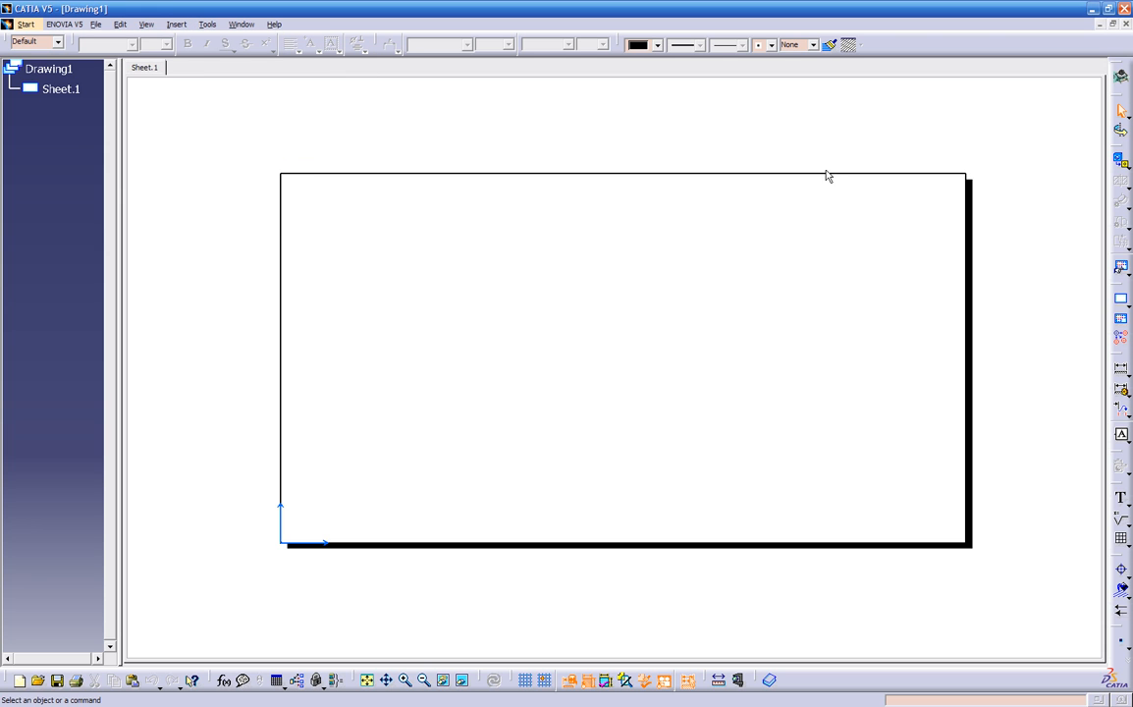
# Start a front view and choose Part1 in Product1.CATProduct, with its yz plane as the reference plane.
pyautogui.click(1121, 162)
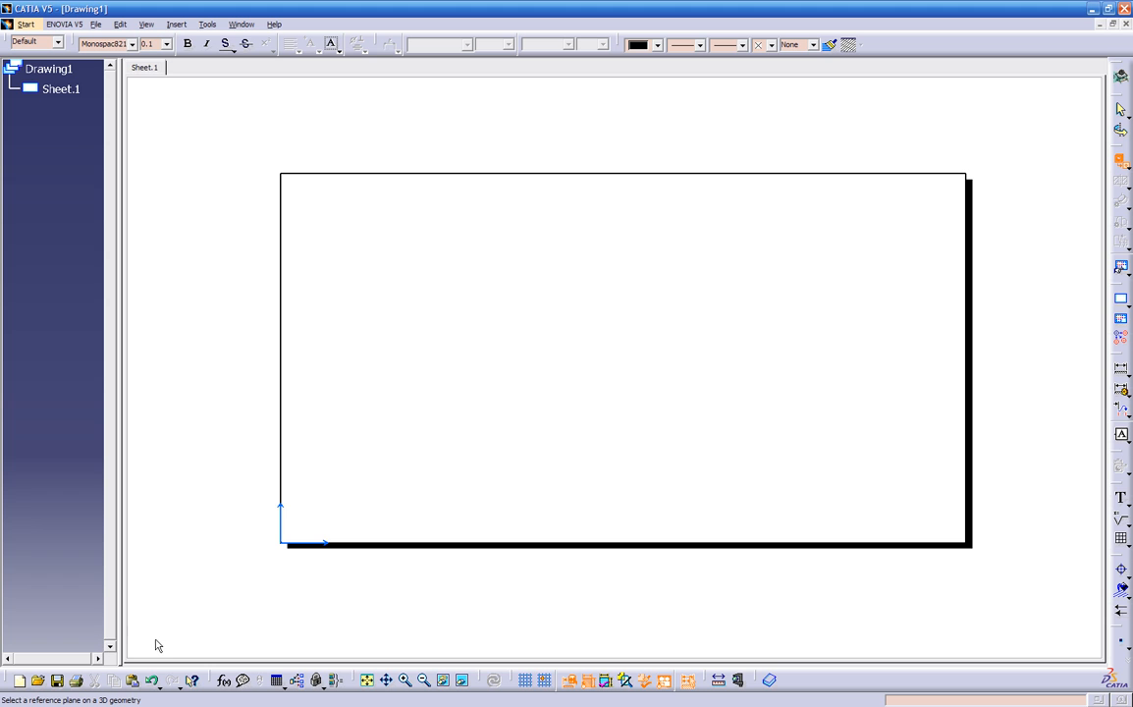
pyautogui.click(240, 24)
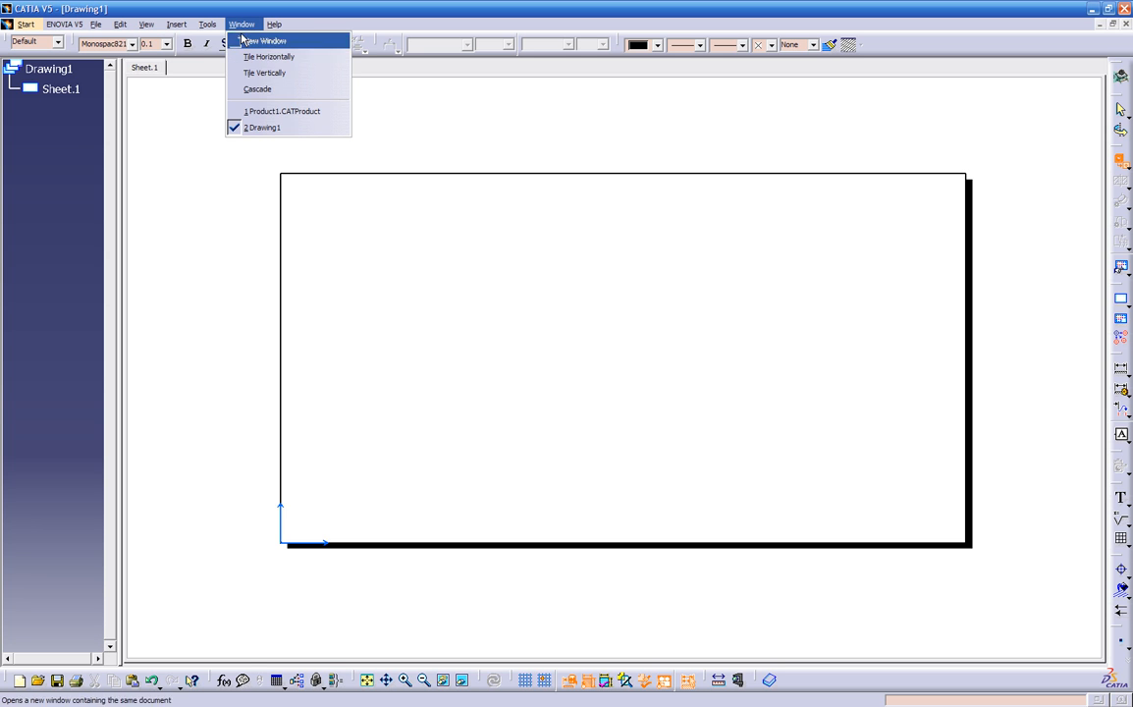
pyautogui.click(259, 112)
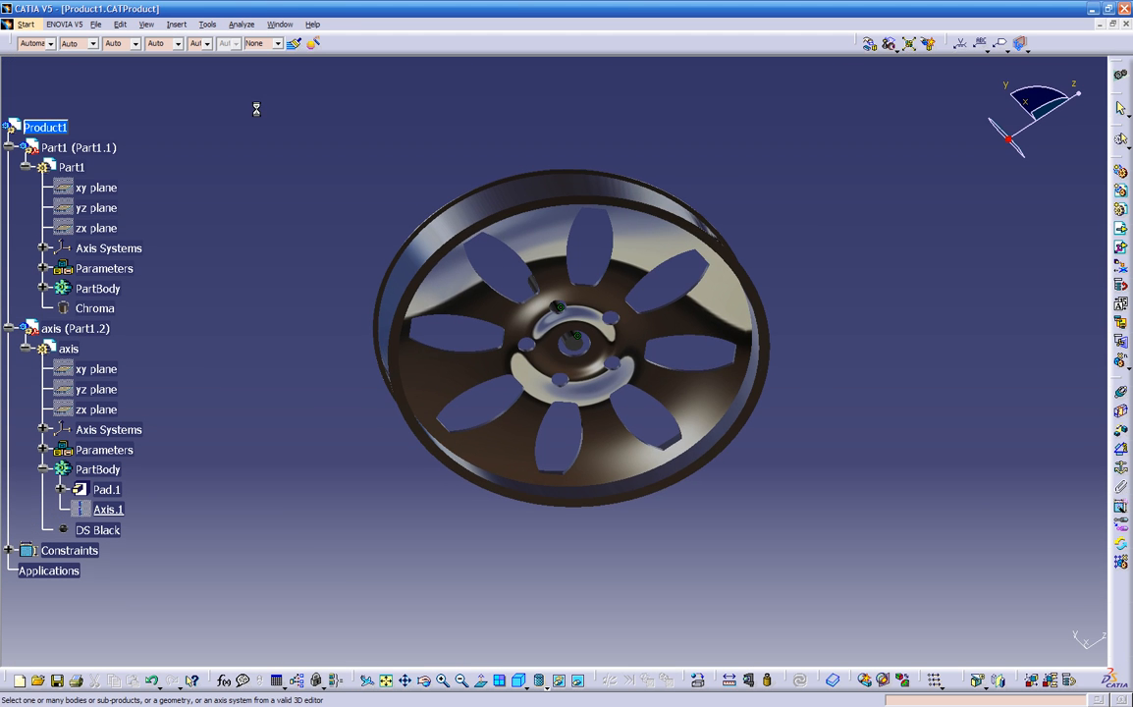
pyautogui.moveTo(283, 318); pyautogui.dragTo(805, 412, button='middle')
pyautogui.moveTo(550, 343); pyautogui.dragTo(154, 377, button='middle')
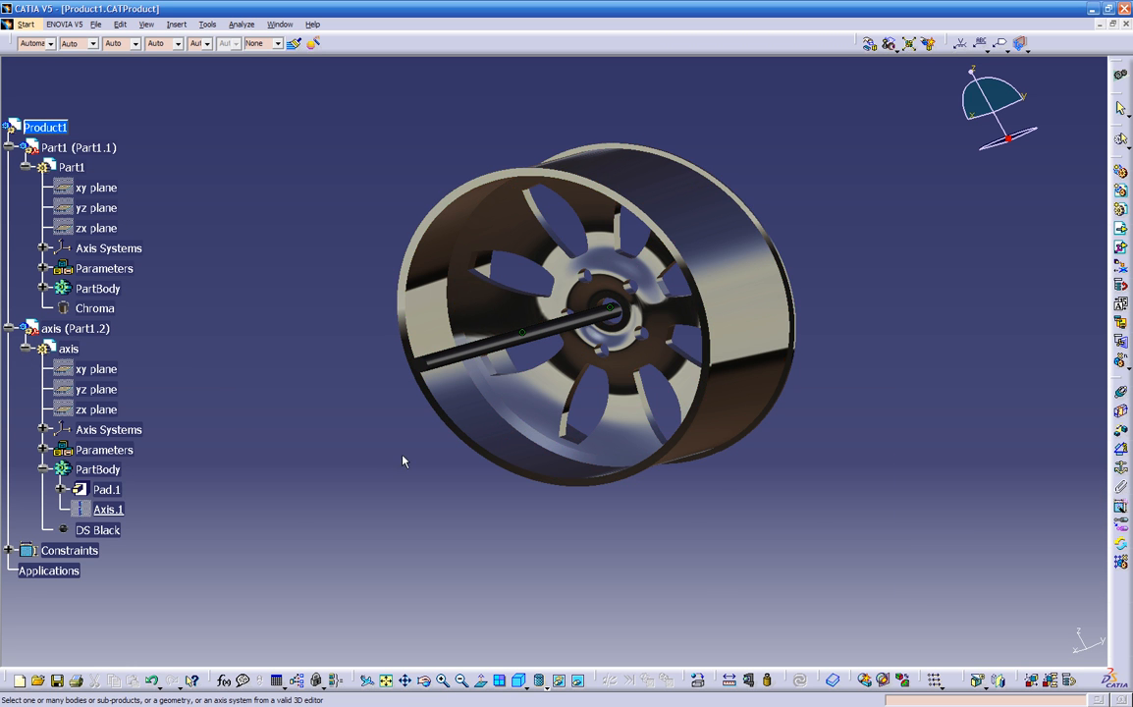
pyautogui.moveTo(777, 460); pyautogui.dragTo(258, 471, button='middle')
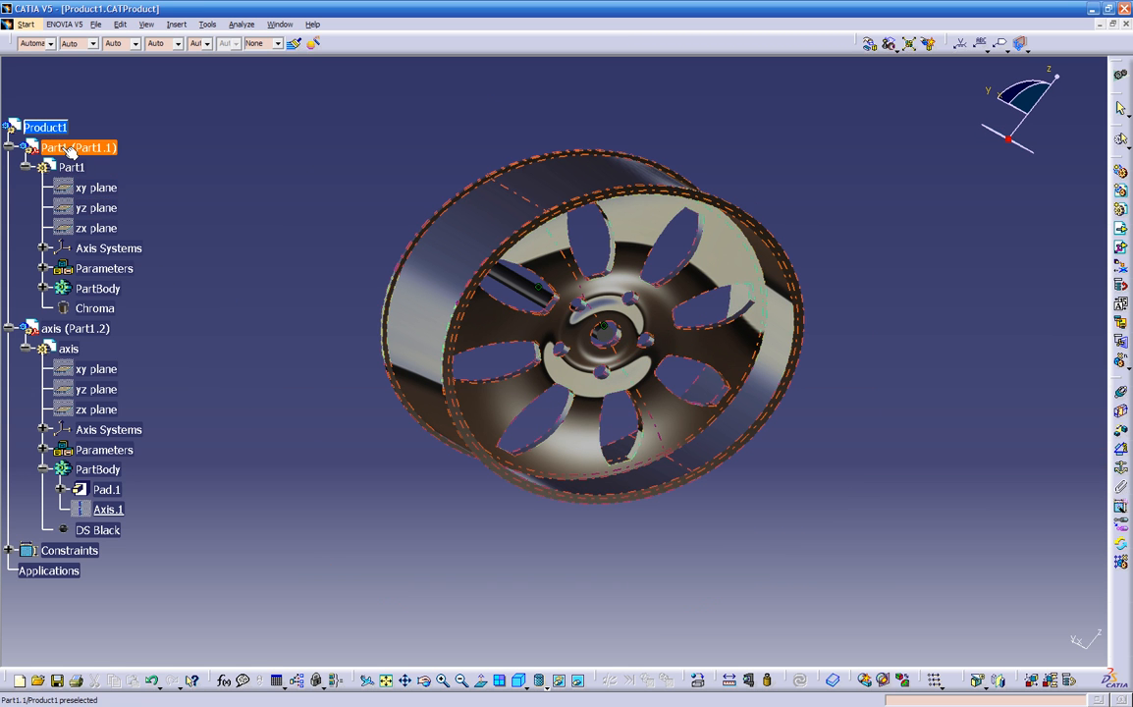
pyautogui.click(69, 151)
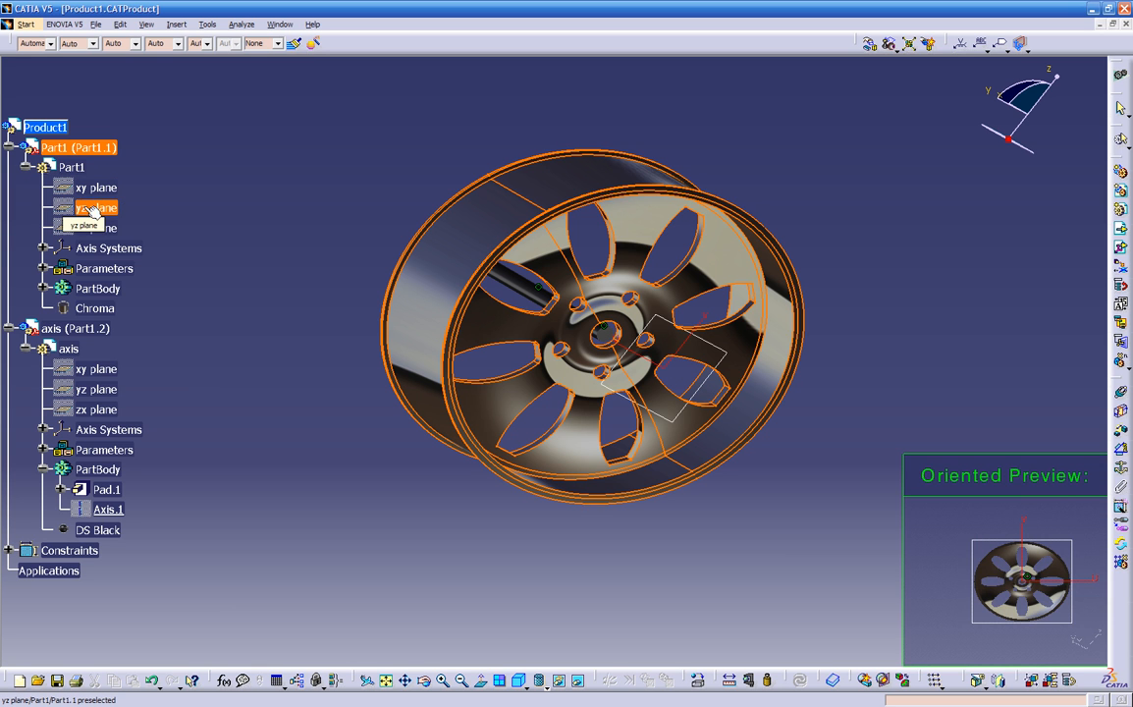
pyautogui.click(95, 209)
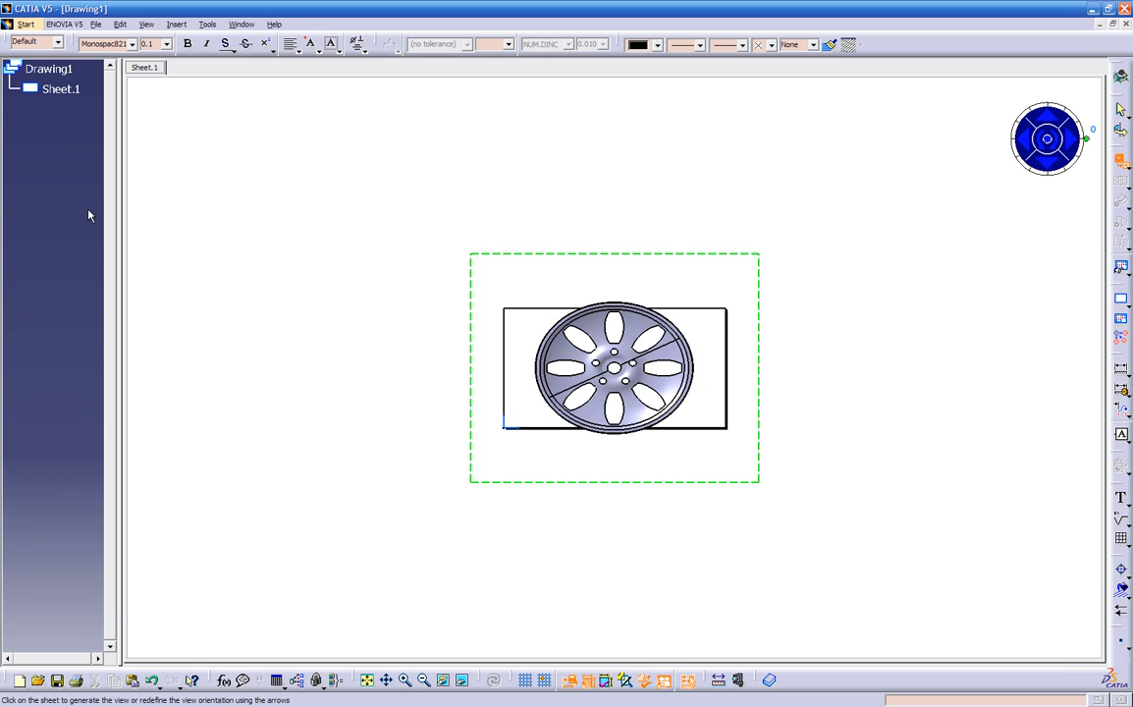
# Reorient the preview to the wheel's opposite face with the single bolt hole directly below the centre, and generate the front view.
pyautogui.keyDown('ctrl'); pyautogui.moveTo(399, 400); pyautogui.dragTo(454, 258, button='middle'); pyautogui.keyUp('ctrl')
pyautogui.moveTo(948, 228)
pyautogui.keyDown('ctrl'); pyautogui.mouseDown(button='middle')
pyautogui.moveTo(855, 303)
pyautogui.moveTo(840, 337)
pyautogui.mouseUp(button='middle'); pyautogui.keyUp('ctrl')
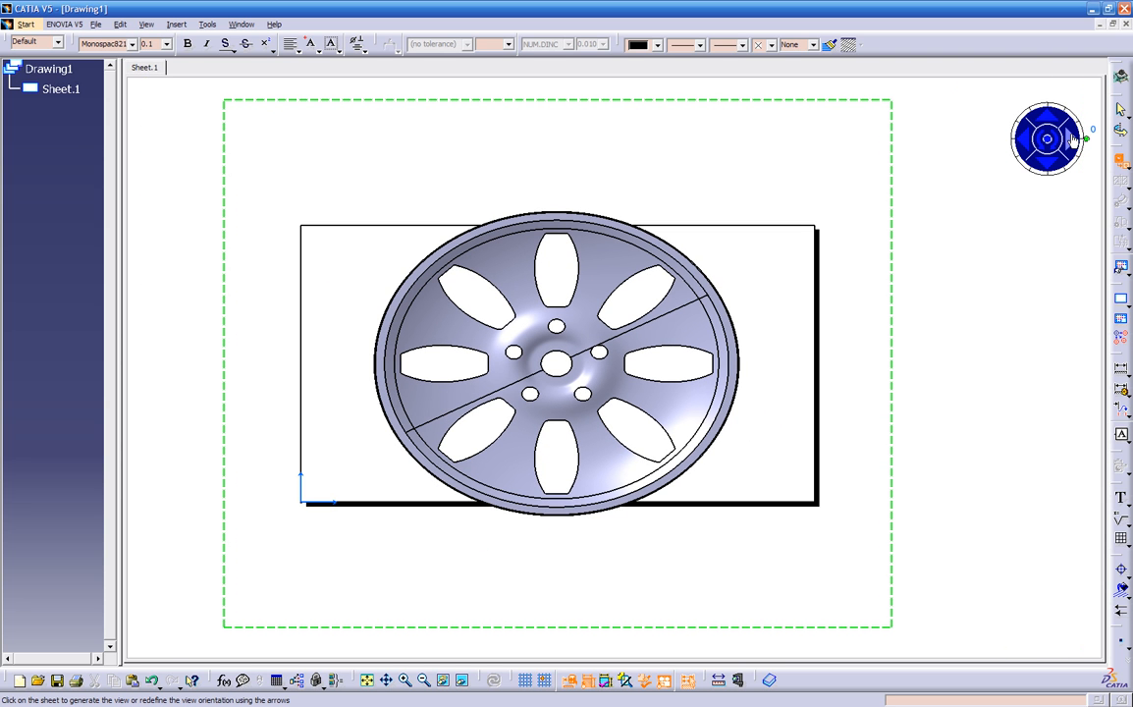
pyautogui.moveTo(1074, 138)
pyautogui.mouseDown()
pyautogui.moveTo(1084, 160)
pyautogui.moveTo(1056, 183)
pyautogui.moveTo(1002, 166)
pyautogui.moveTo(1006, 111)
pyautogui.moveTo(1048, 101)
pyautogui.moveTo(1075, 122)
pyautogui.mouseUp()
pyautogui.moveTo(1083, 141); pyautogui.dragTo(1087, 136)
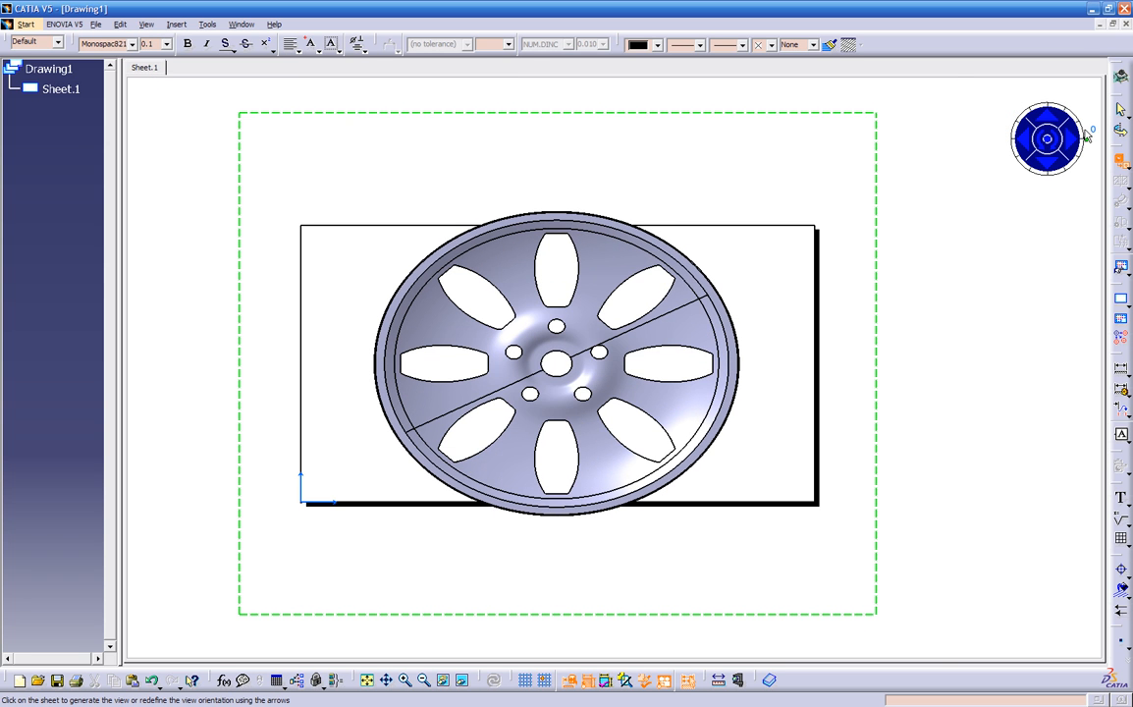
pyautogui.click(1048, 118)
pyautogui.click(1047, 118)
pyautogui.click(1048, 118)
pyautogui.click(1048, 118)
pyautogui.click(1048, 118)
pyautogui.click(1048, 118)
pyautogui.click(1048, 118)
pyautogui.click(1070, 137)
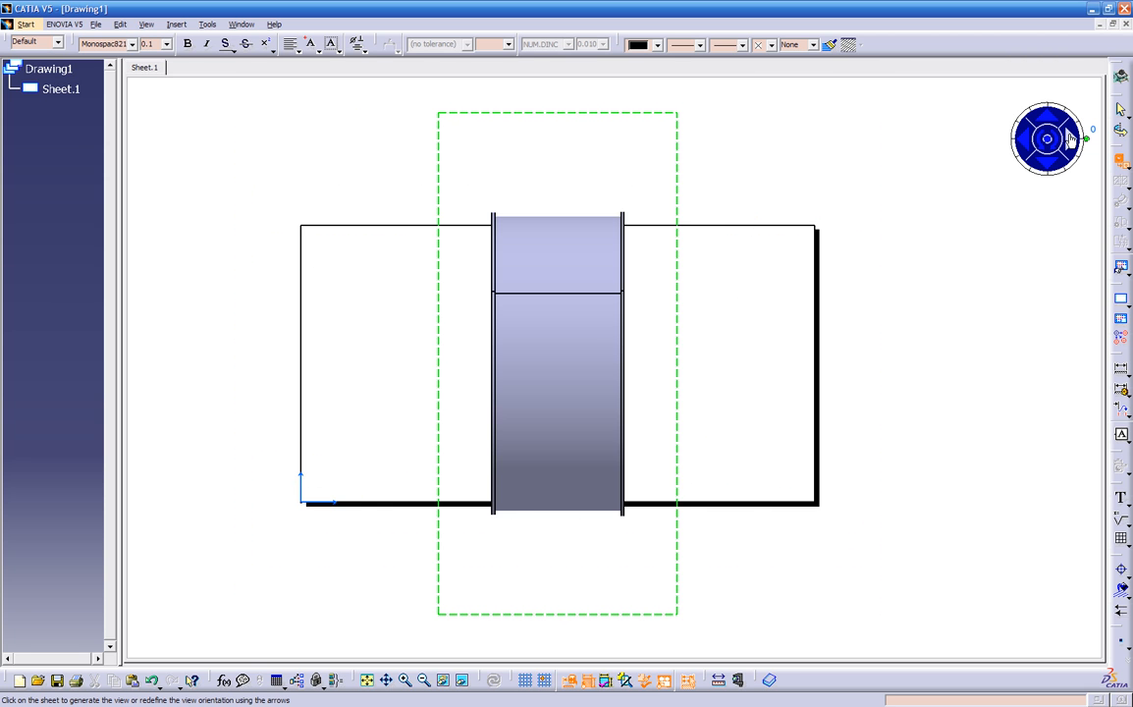
pyautogui.click(1025, 143)
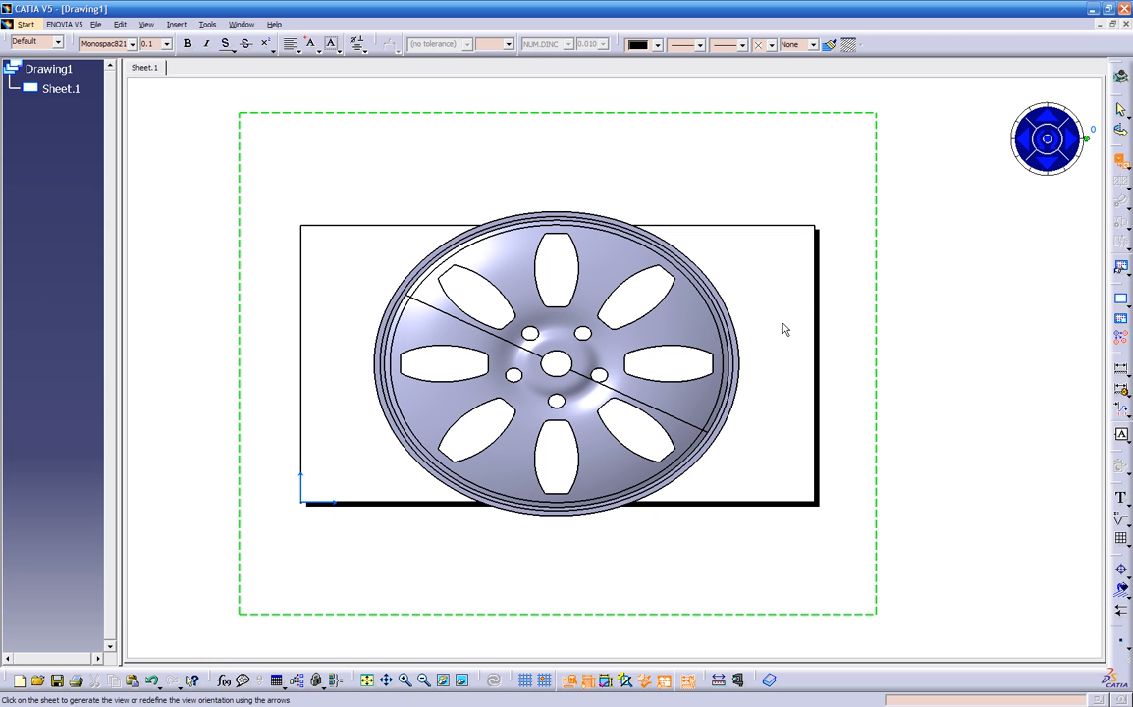
pyautogui.click(1047, 139)
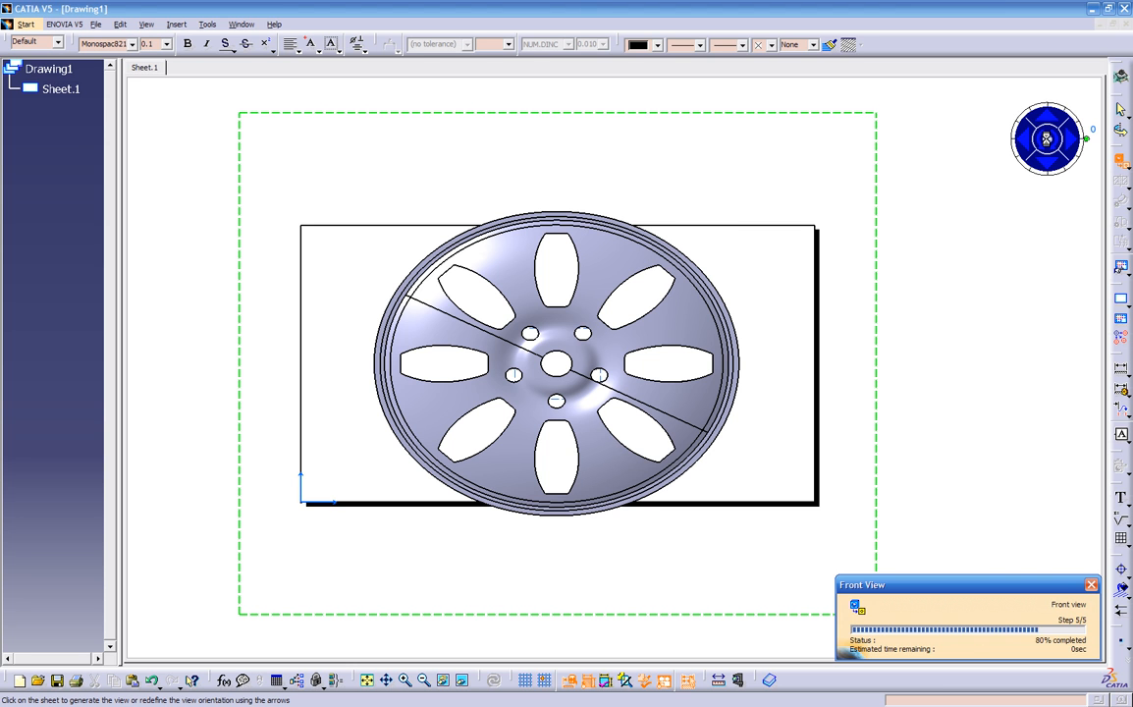
# Set the front view's scale to 1:5 and show its hidden lines, applying both properties.
pyautogui.moveTo(779, 383)
pyautogui.mouseDown(button='middle')
pyautogui.moveTo(766, 410)
pyautogui.moveTo(774, 398)
pyautogui.mouseUp(button='middle')
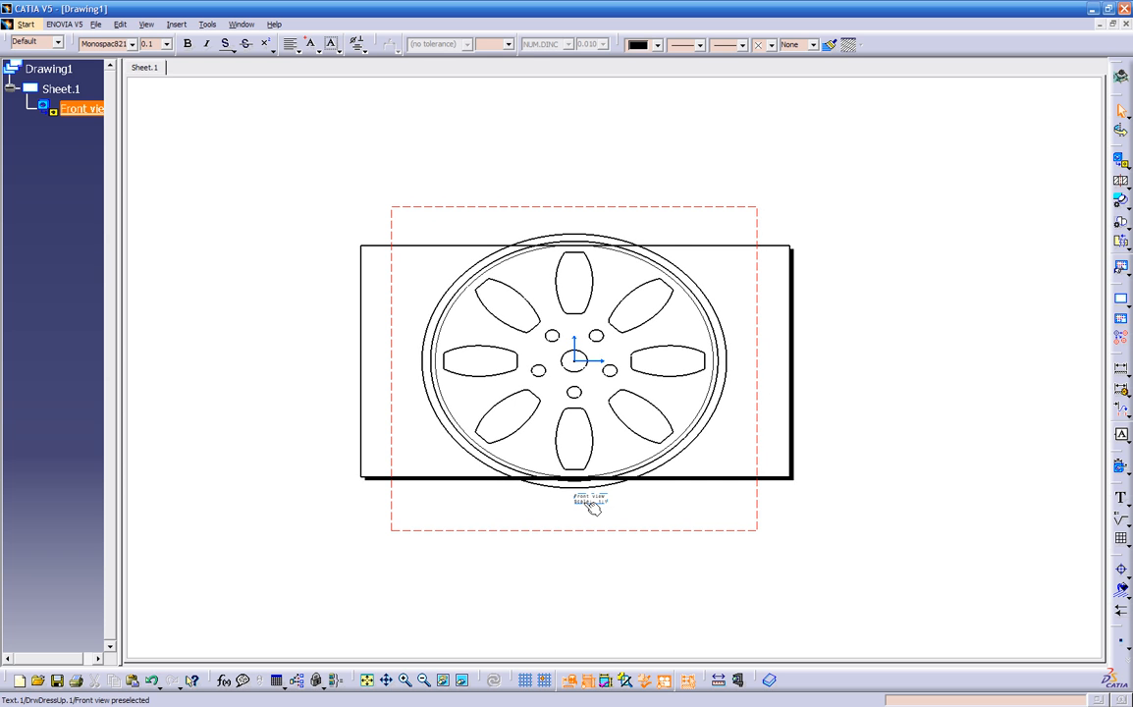
pyautogui.moveTo(588, 496); pyautogui.dragTo(645, 434, button='middle')
pyautogui.moveTo(567, 630)
pyautogui.mouseDown(button='middle')
pyautogui.moveTo(623, 533)
pyautogui.moveTo(634, 544)
pyautogui.mouseUp(button='middle')
pyautogui.click(587, 563)
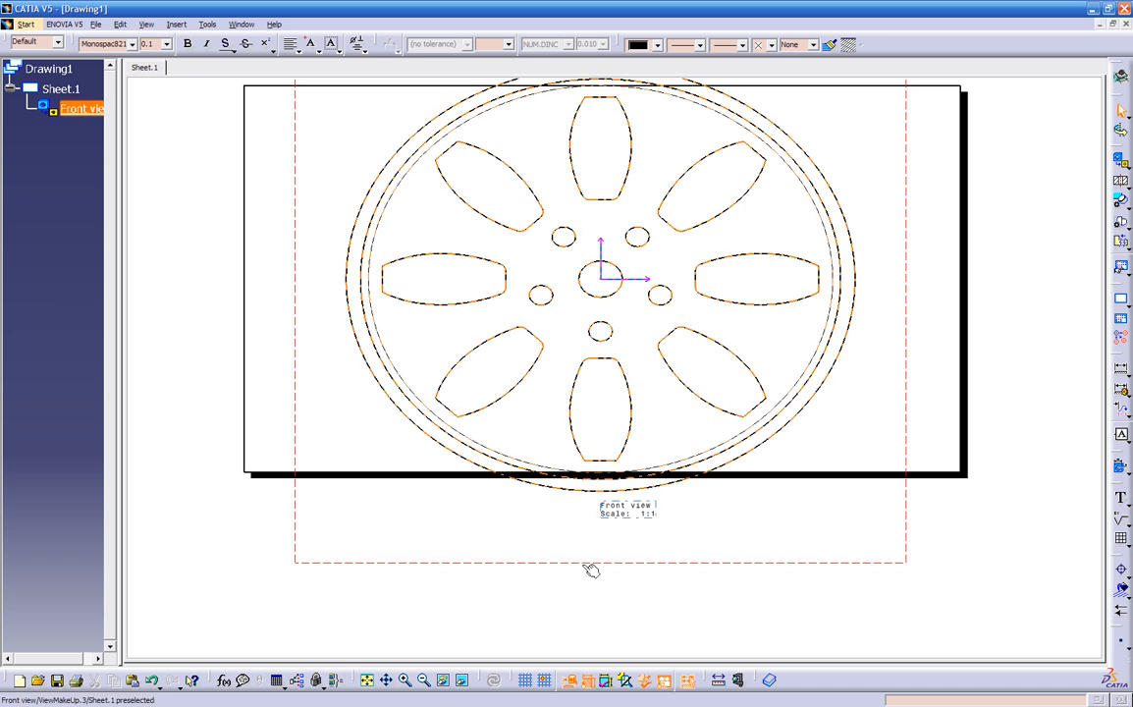
pyautogui.rightClick(587, 563)
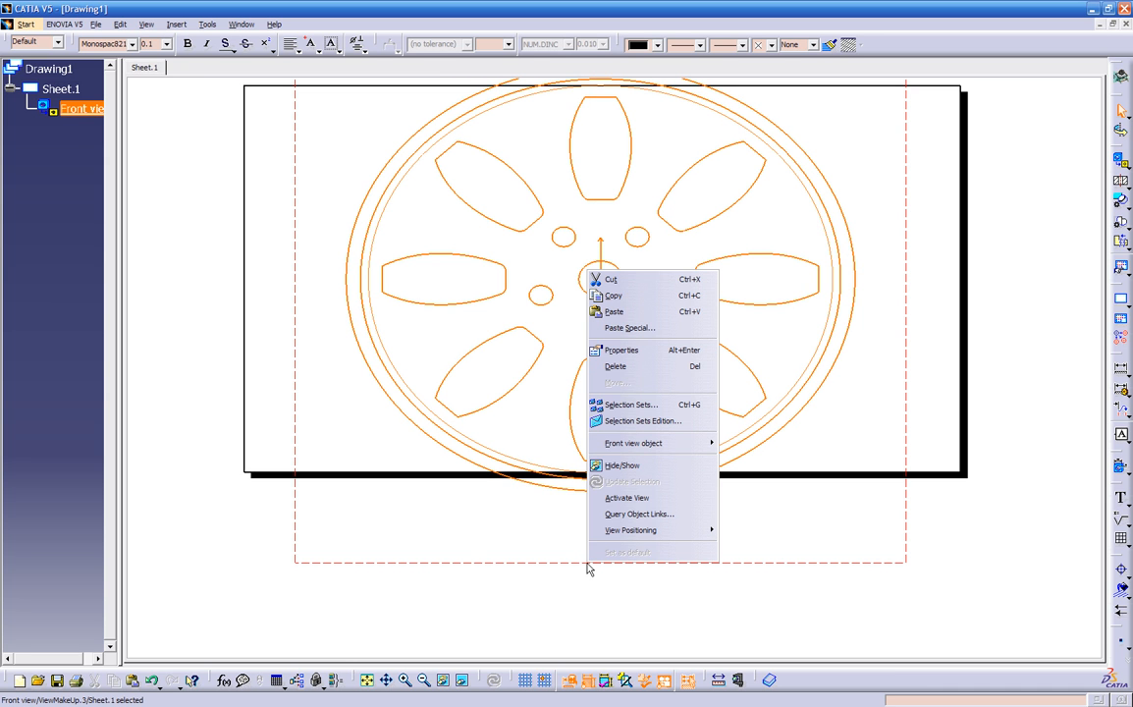
pyautogui.click(609, 350)
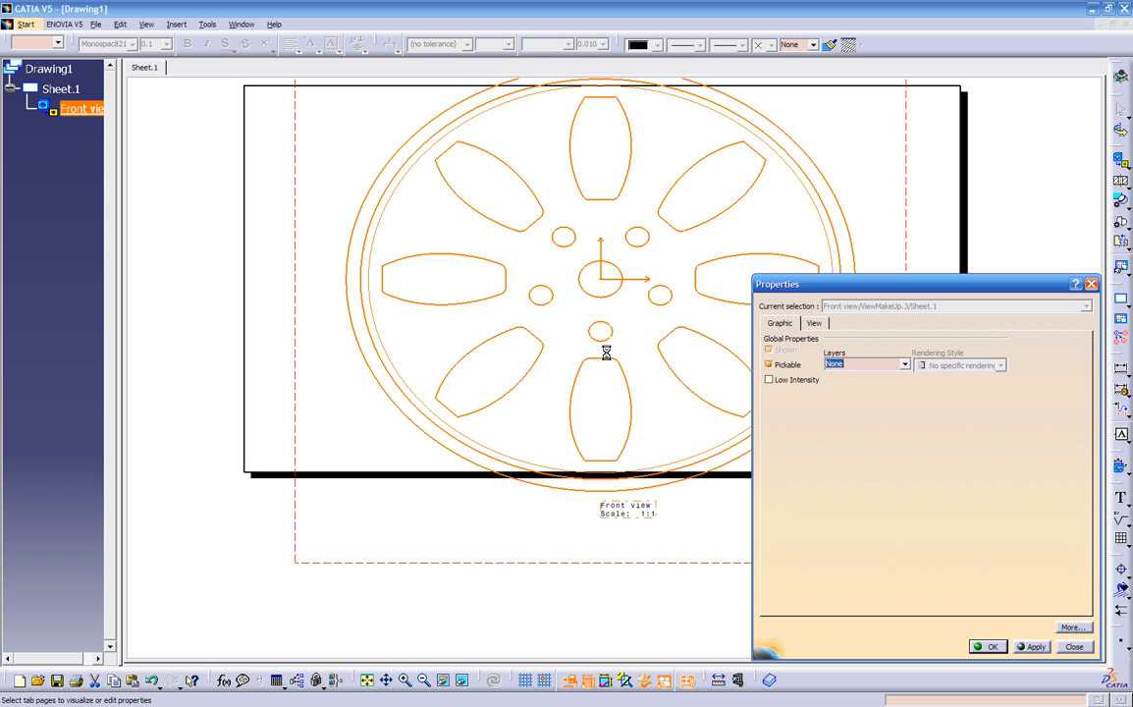
pyautogui.click(805, 327)
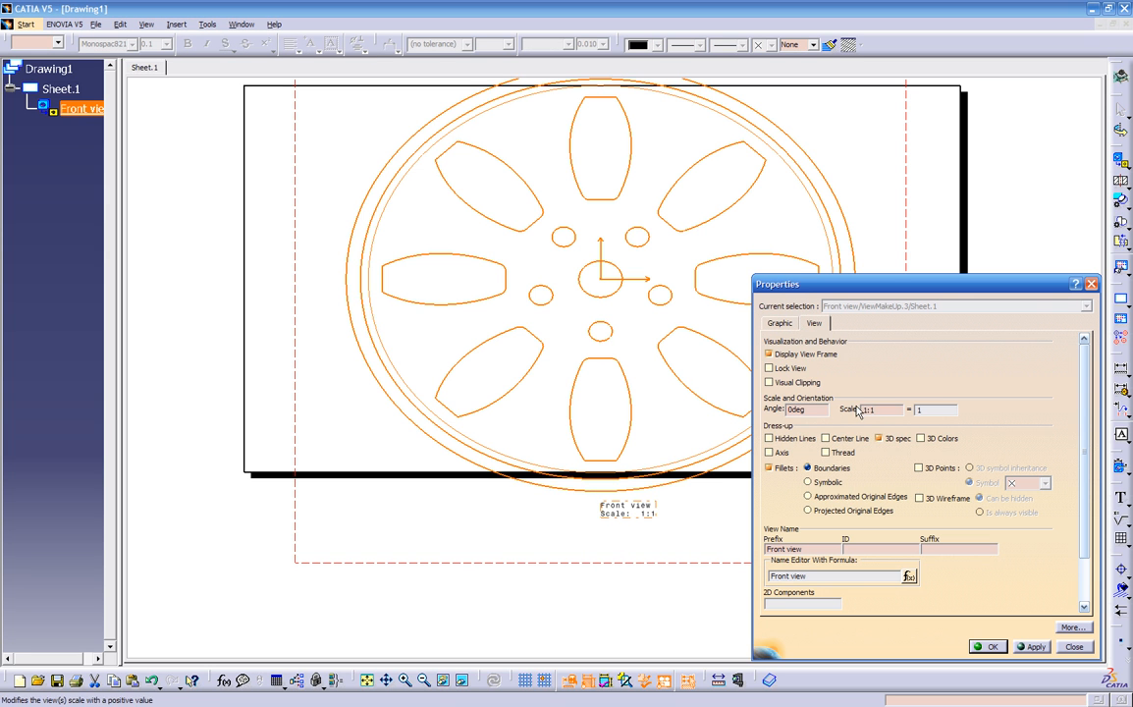
pyautogui.click(877, 411)
pyautogui.press('BackSpace')
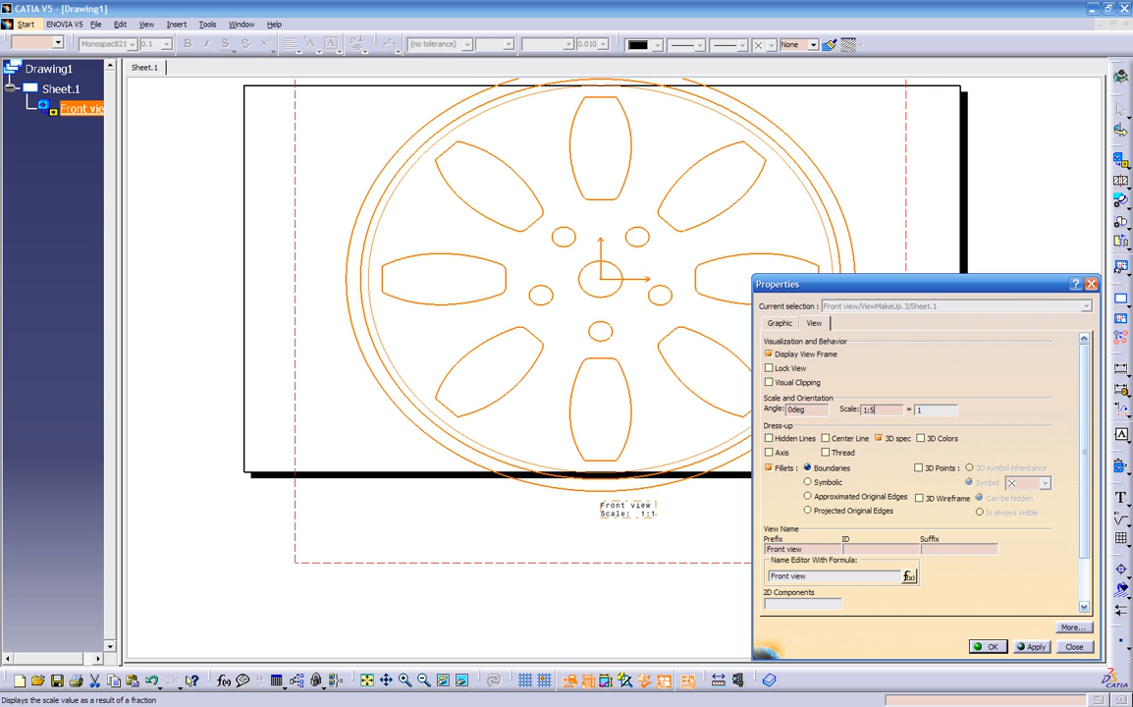
pyautogui.click(783, 440)
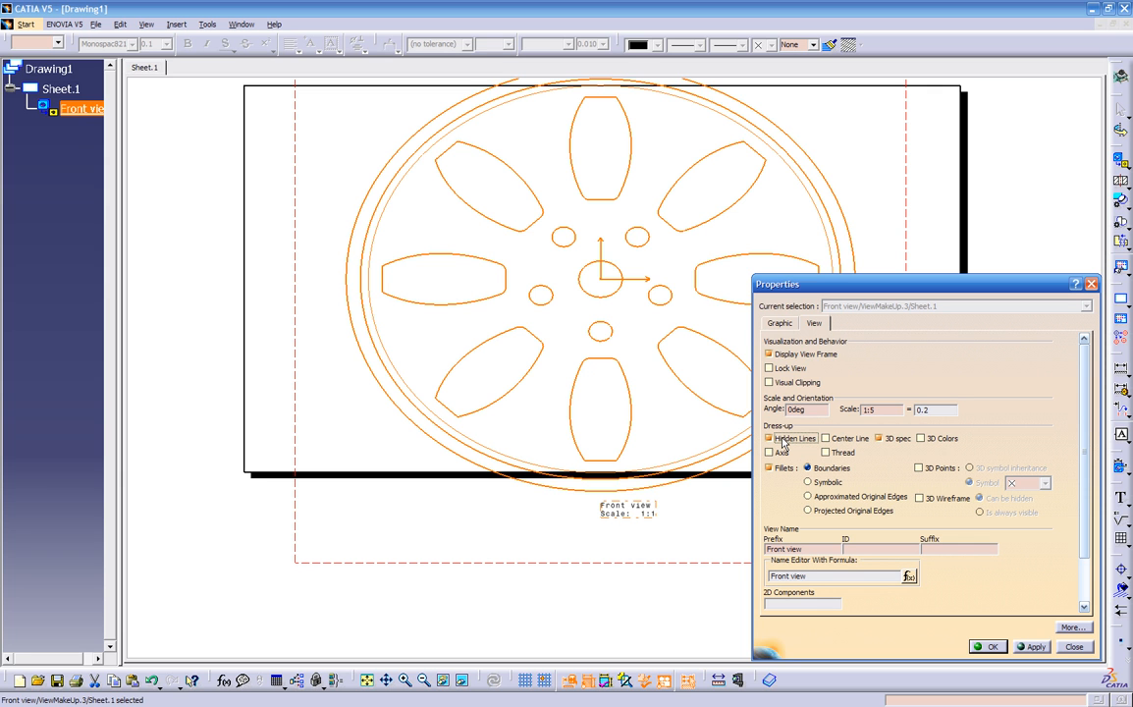
pyautogui.click(1031, 647)
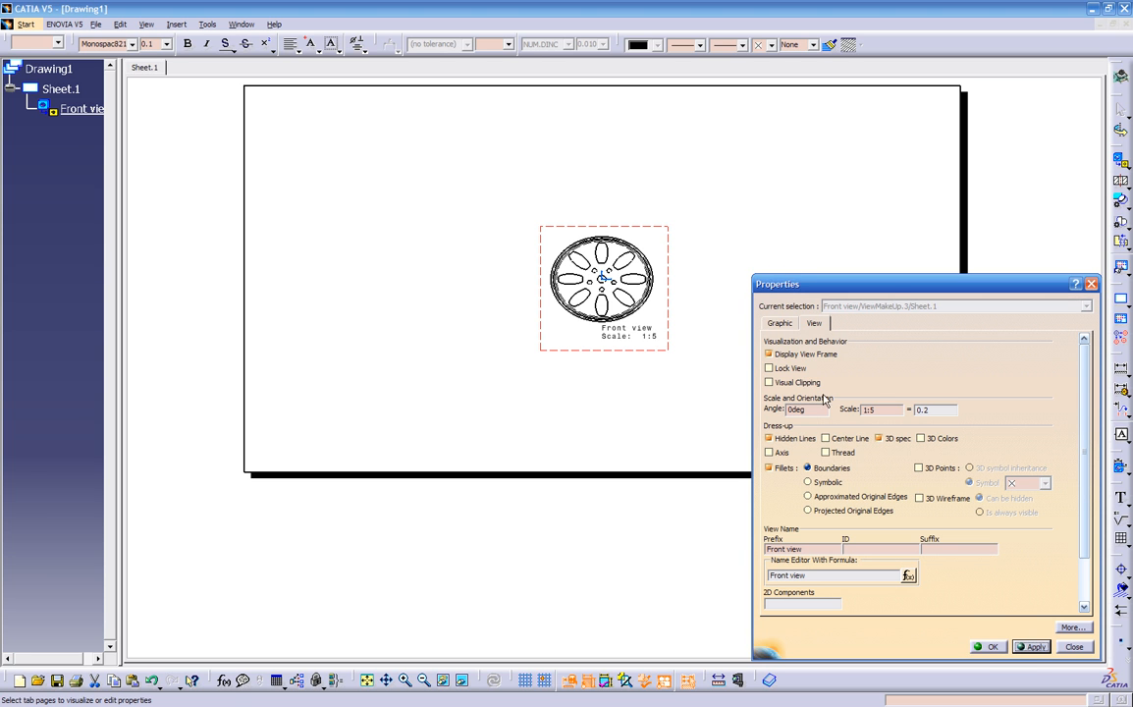
# Accept the wheel view's properties and move the view to the upper-left corner of the sheet.
pyautogui.click(987, 646)
pyautogui.moveTo(792, 564); pyautogui.dragTo(765, 517, button='middle')
pyautogui.moveTo(698, 386); pyautogui.dragTo(442, 303)
pyautogui.click(570, 386)
pyautogui.moveTo(566, 385); pyautogui.dragTo(598, 375, button='middle')
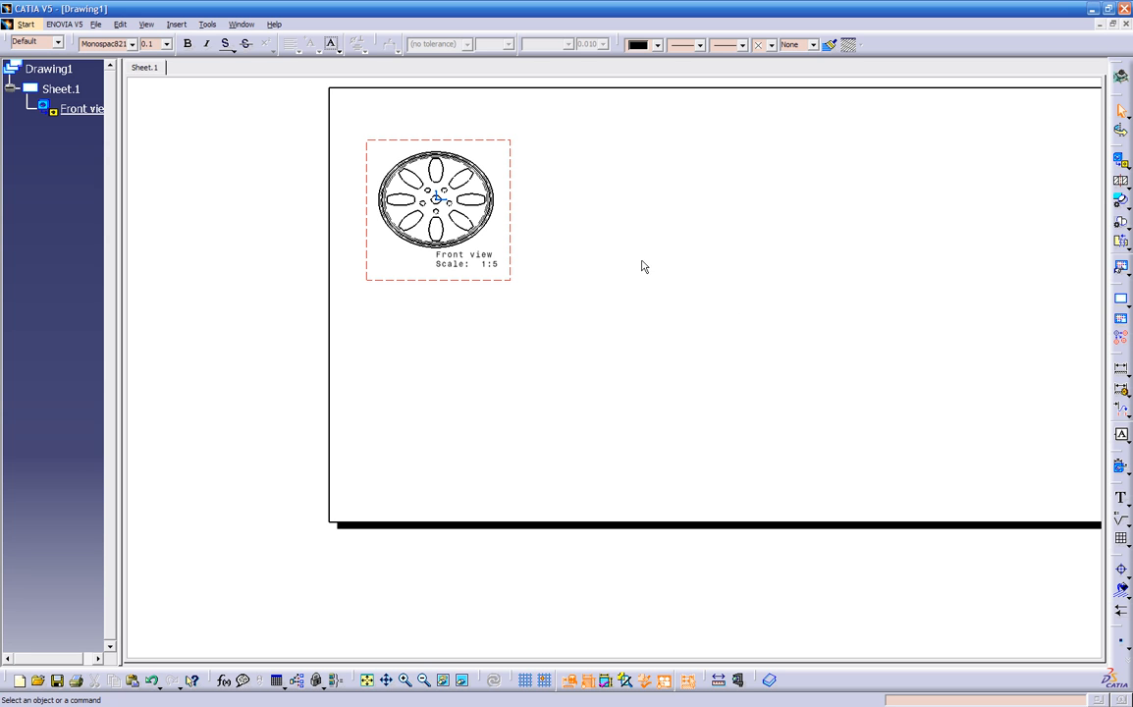
pyautogui.moveTo(643, 267); pyautogui.dragTo(607, 294, button='middle')
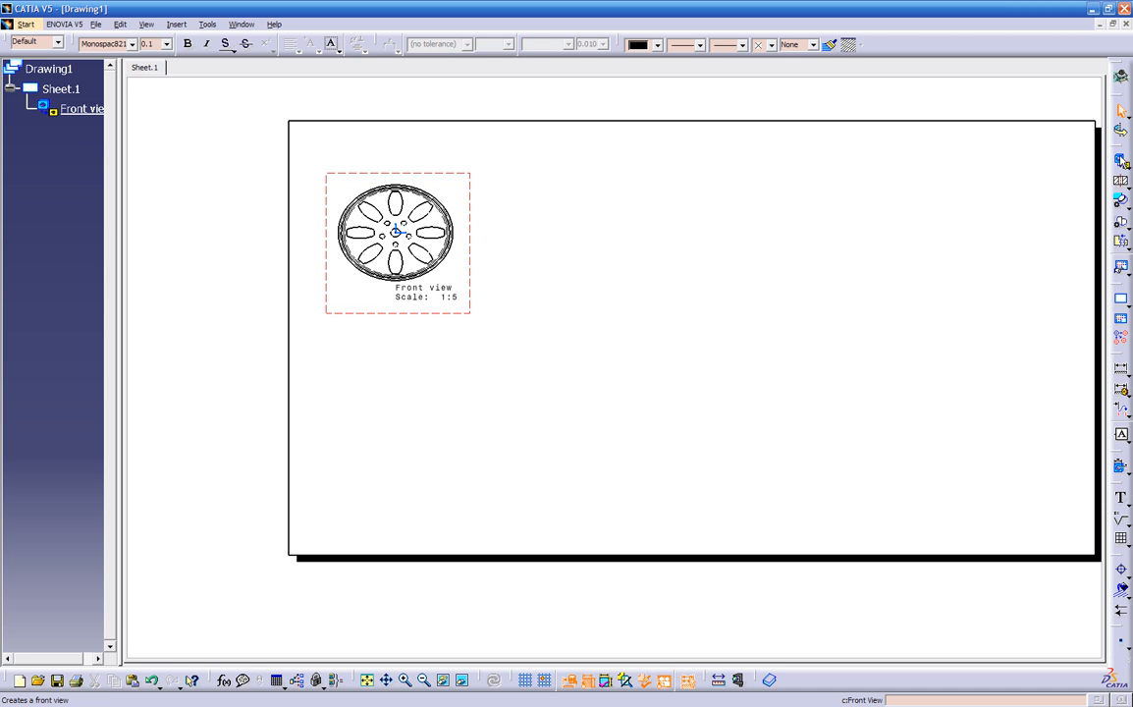
# Generate a front view of the axis part from Product1.CATProduct, using its zx plane and orienting the part lengthwise.
pyautogui.click(1121, 159)
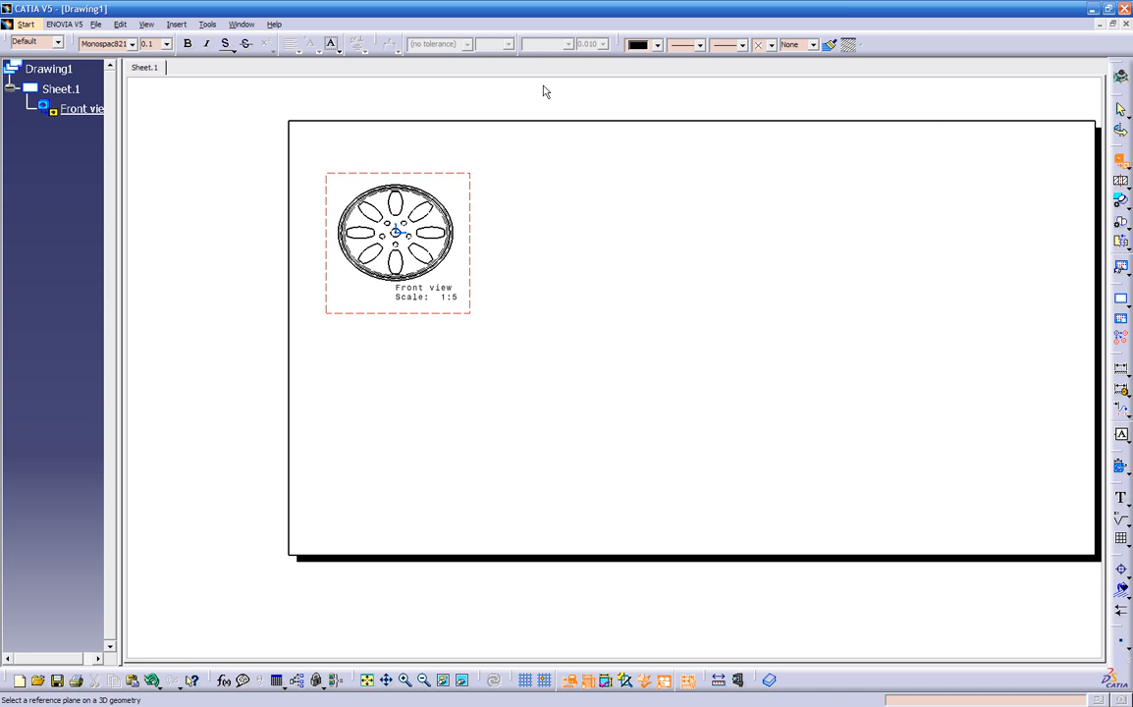
pyautogui.click(242, 23)
pyautogui.click(262, 112)
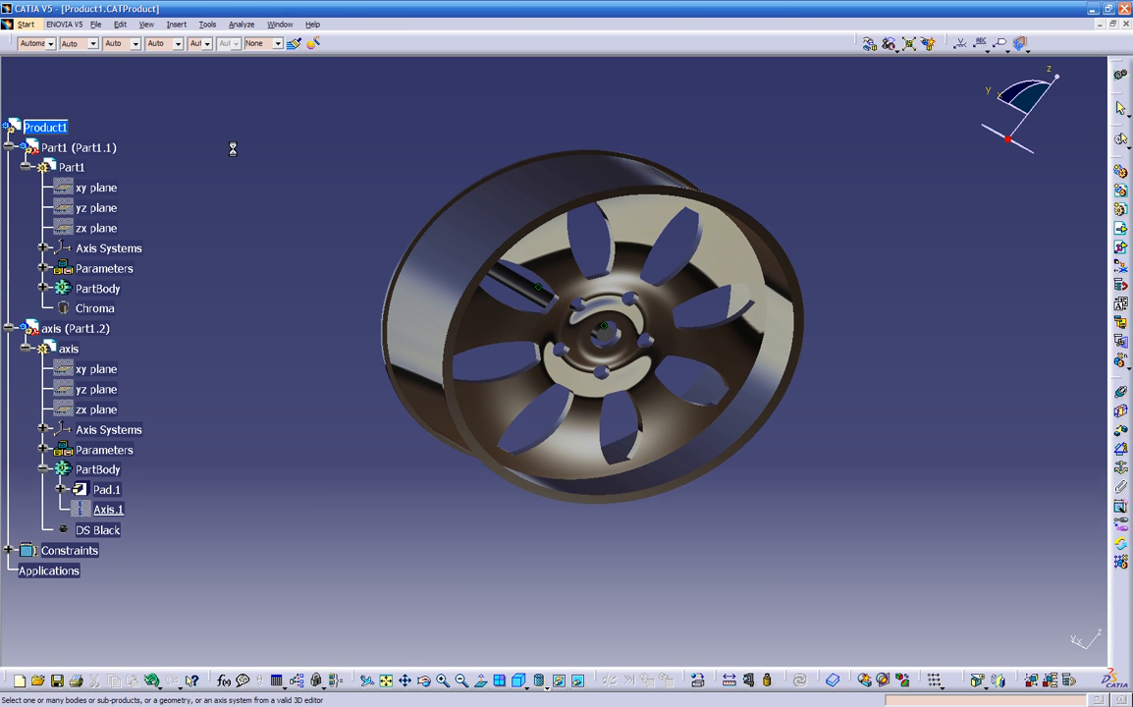
pyautogui.click(87, 331)
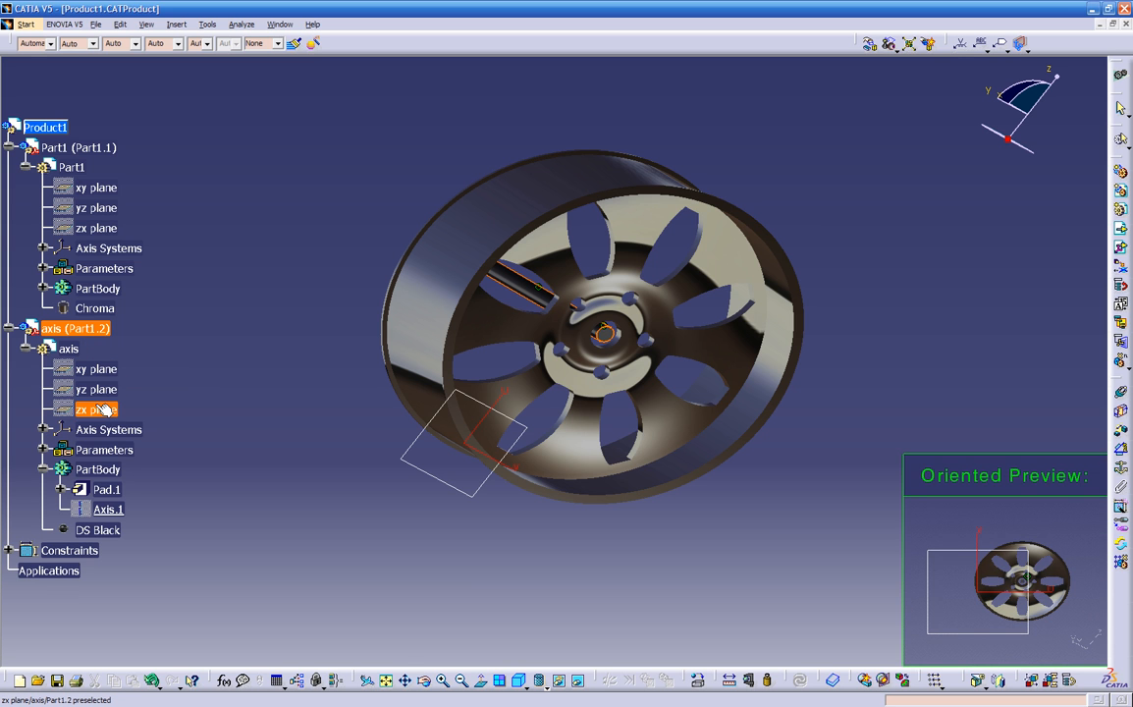
pyautogui.click(101, 411)
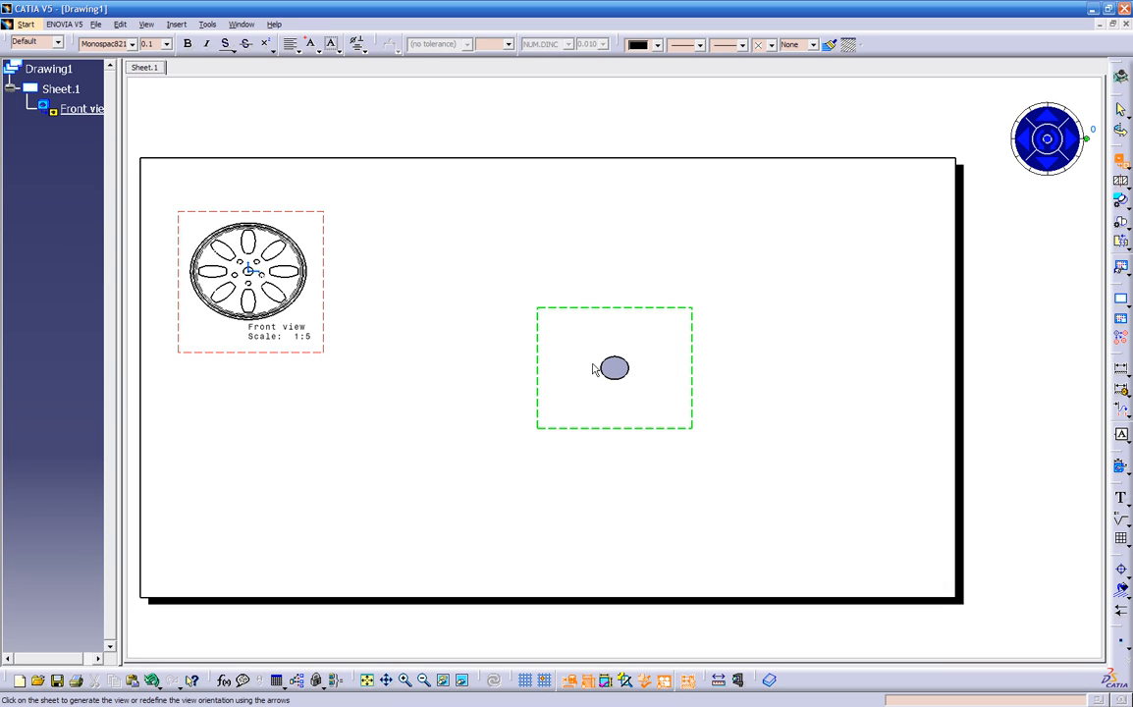
pyautogui.click(1072, 138)
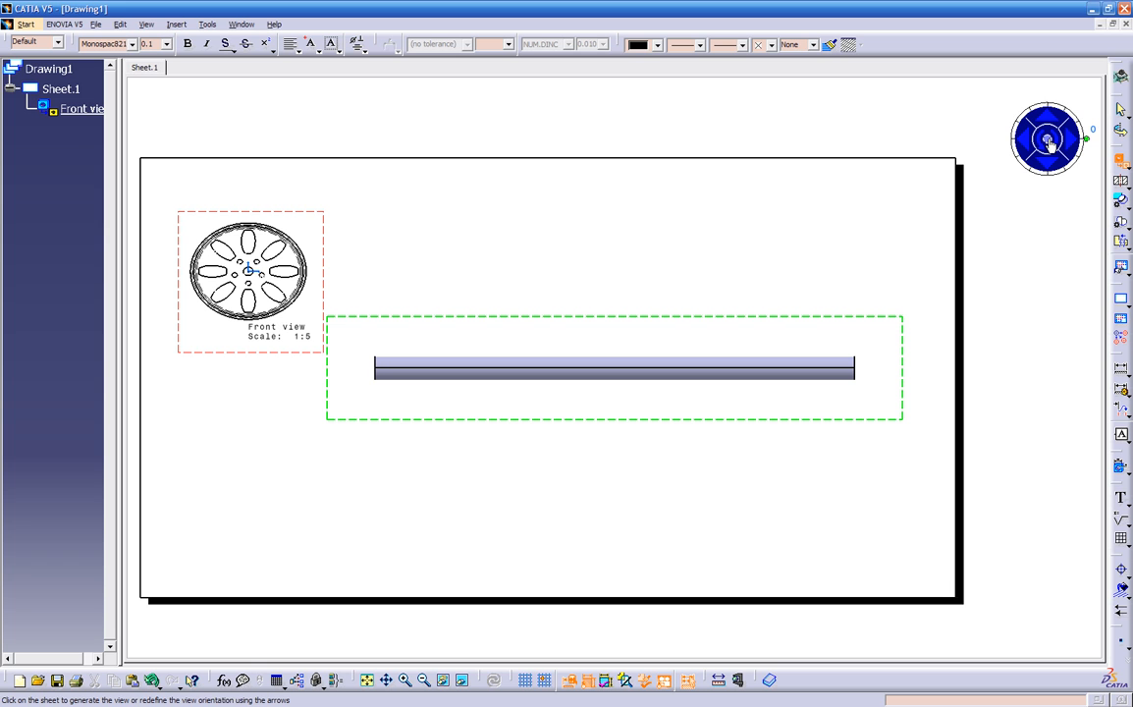
pyautogui.click(1047, 141)
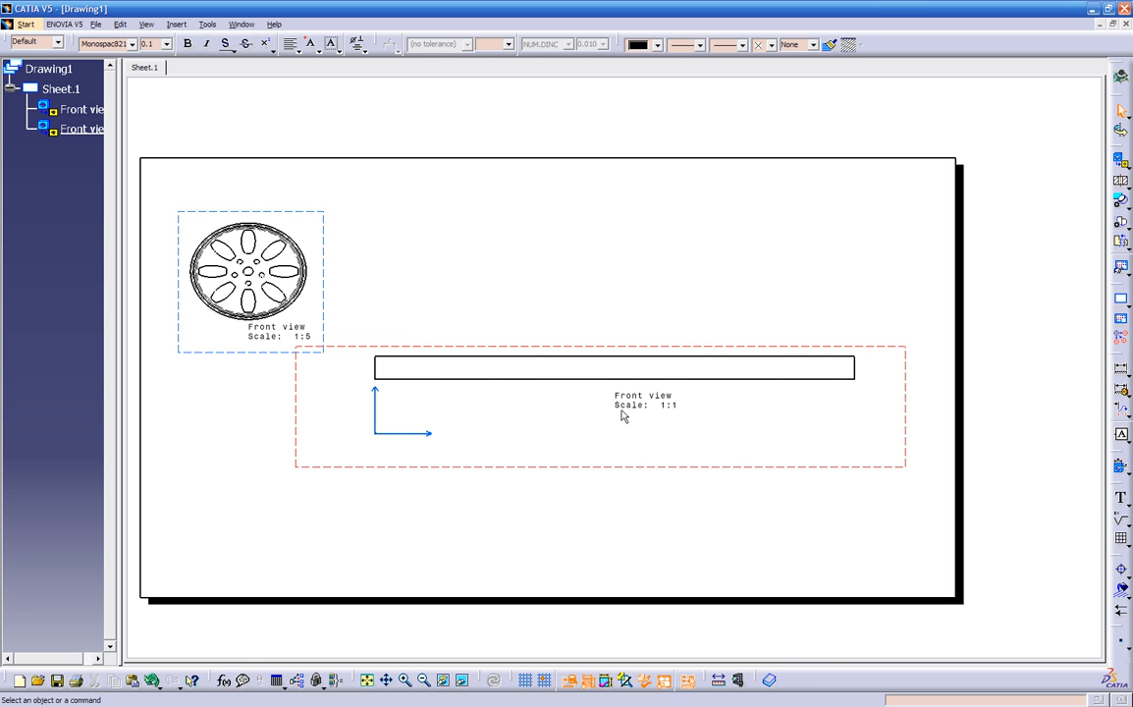
# Set the axis view's scale to 1:5 in its properties and apply the change.
pyautogui.click(574, 468)
pyautogui.rightClick(584, 469)
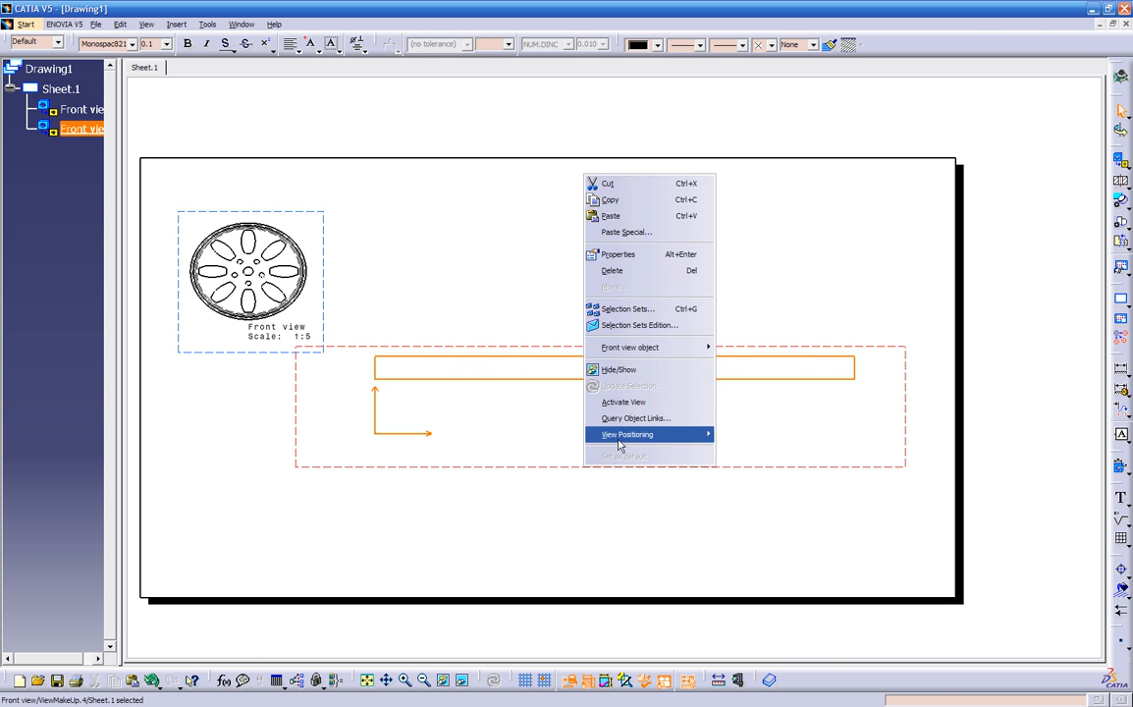
pyautogui.click(632, 255)
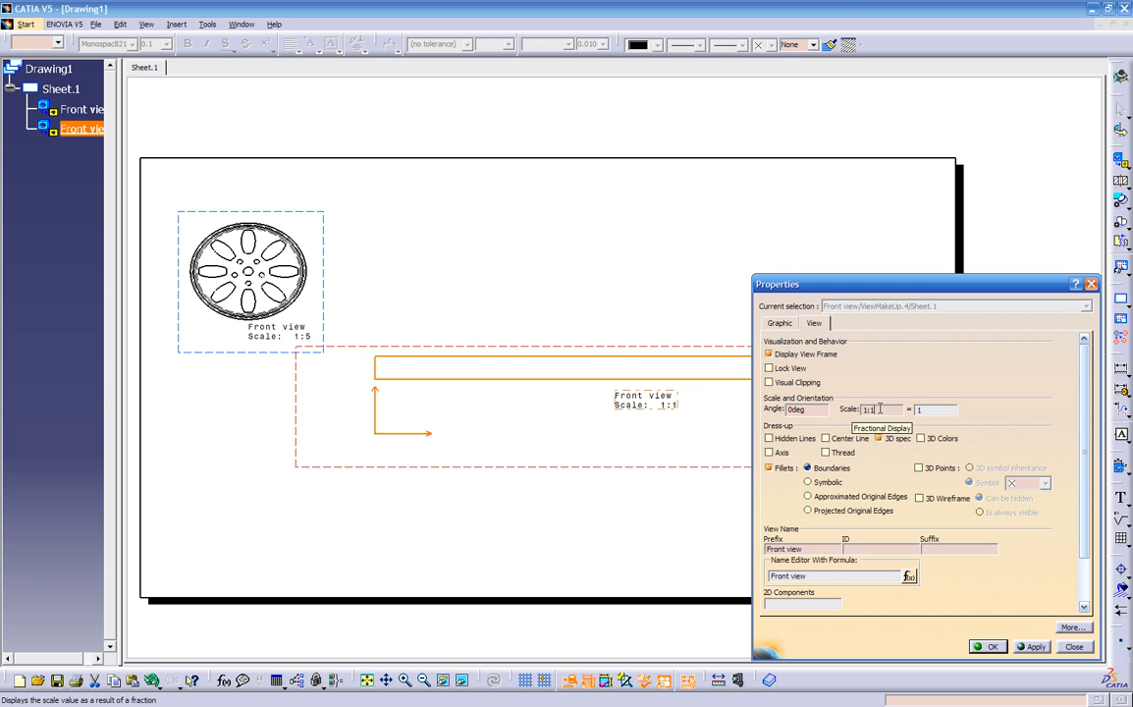
pyautogui.click(881, 408)
pyautogui.press('BackSpace')
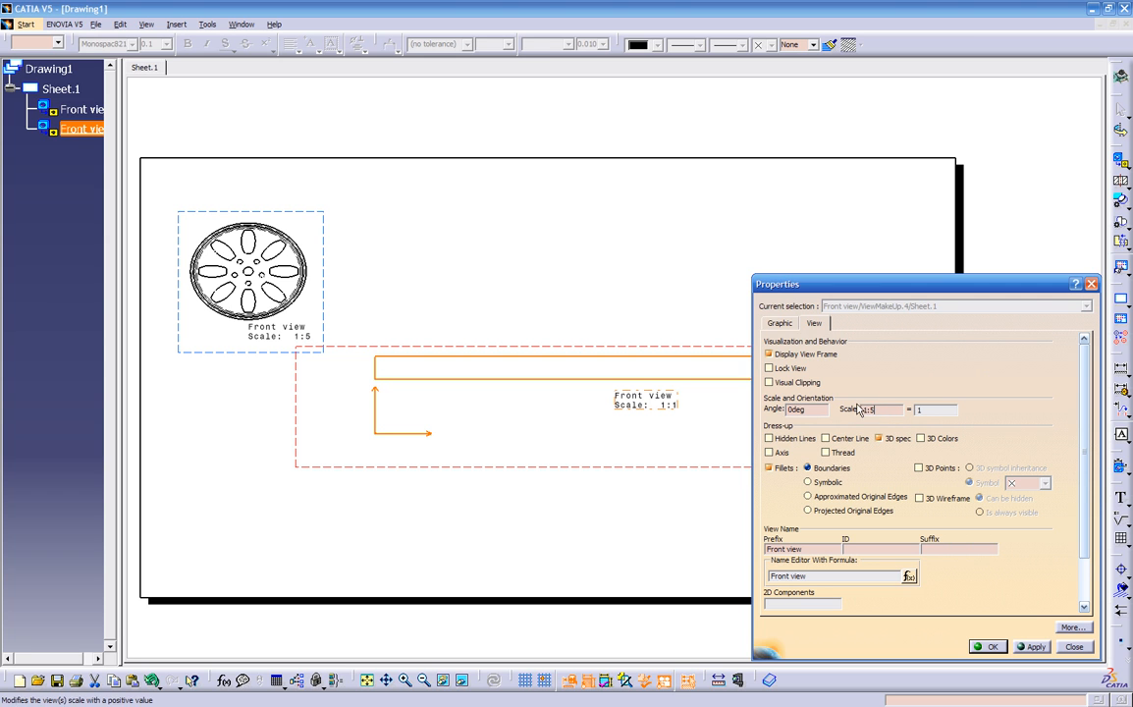
pyautogui.click(1036, 647)
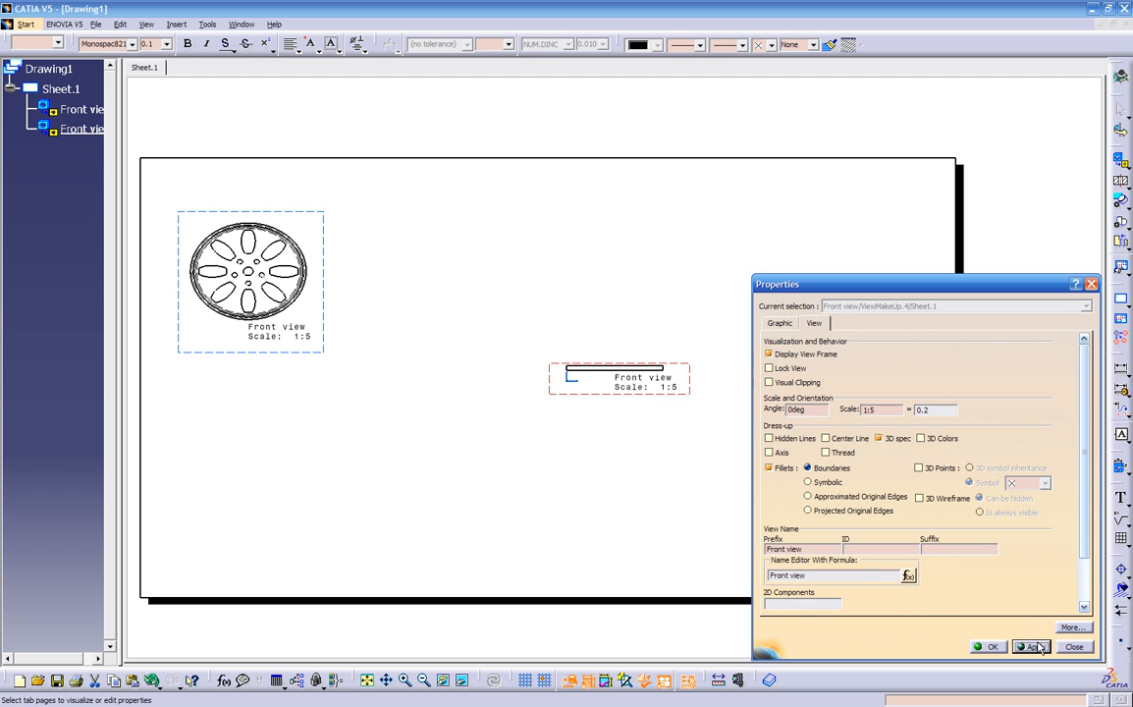
# Try a 2:1 scale on the axis view, restore 1:5 and accept the properties.
pyautogui.click(888, 411)
pyautogui.click(1026, 648)
pyautogui.click(864, 408)
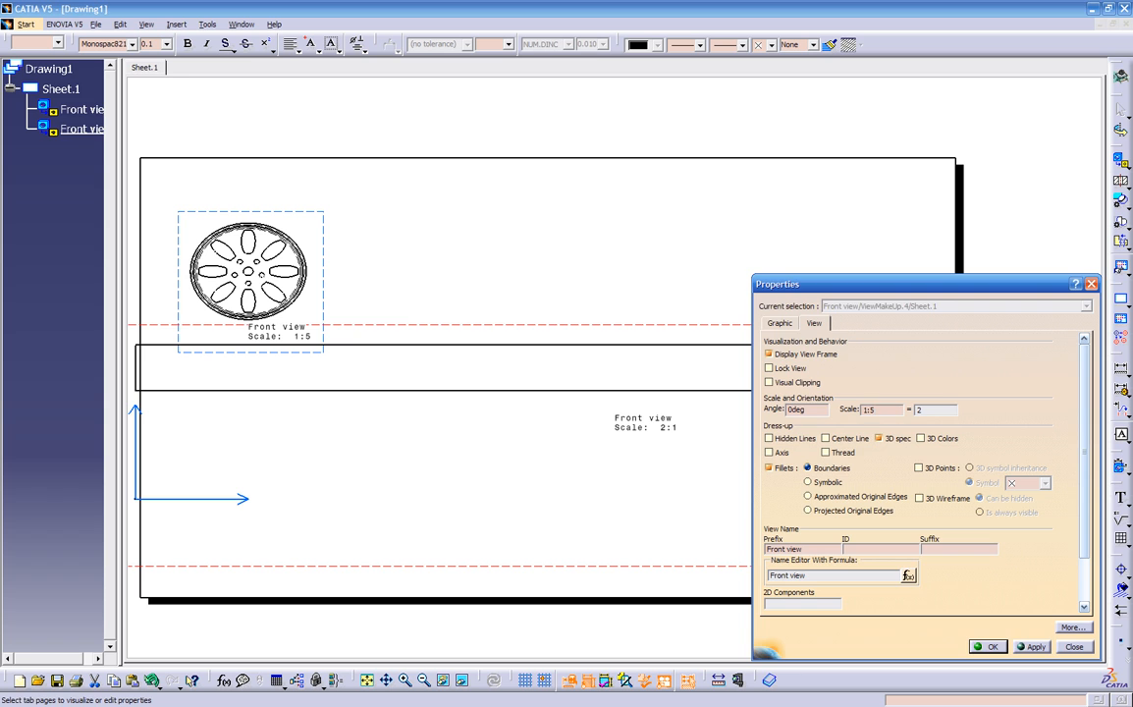
pyautogui.press('Return')
pyautogui.click(675, 486)
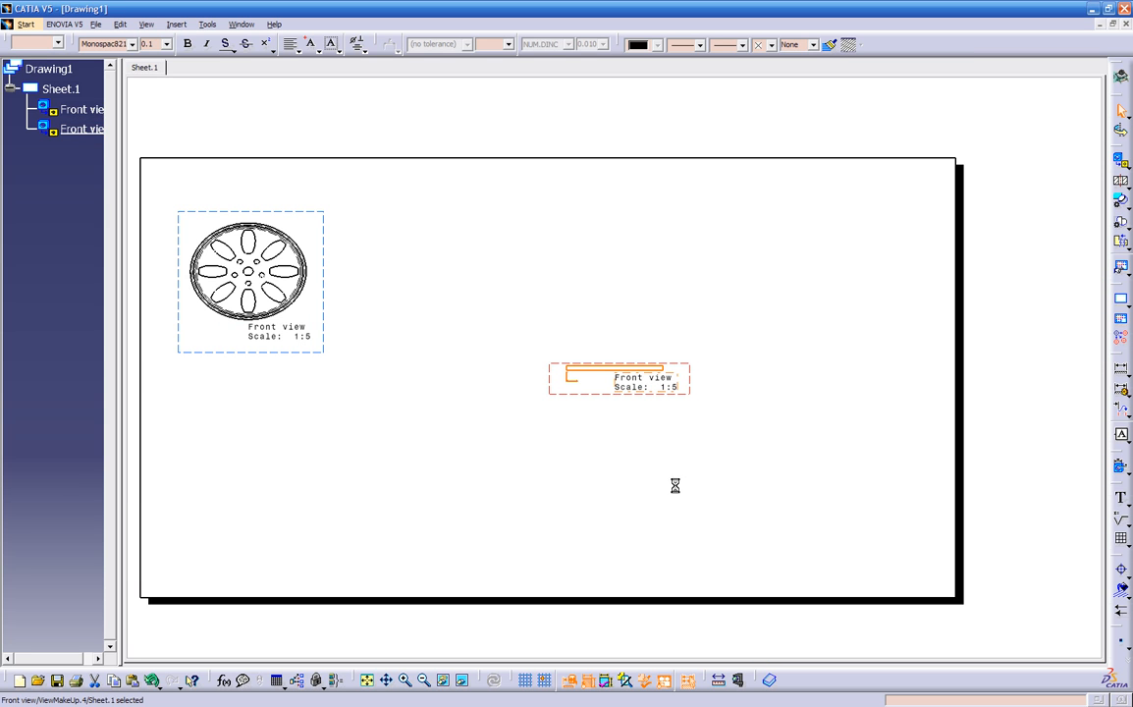
# Place the axis view beside the wheel view and shift its name and scale label lower beneath the bar.
pyautogui.click(542, 385)
pyautogui.moveTo(541, 385); pyautogui.dragTo(357, 238)
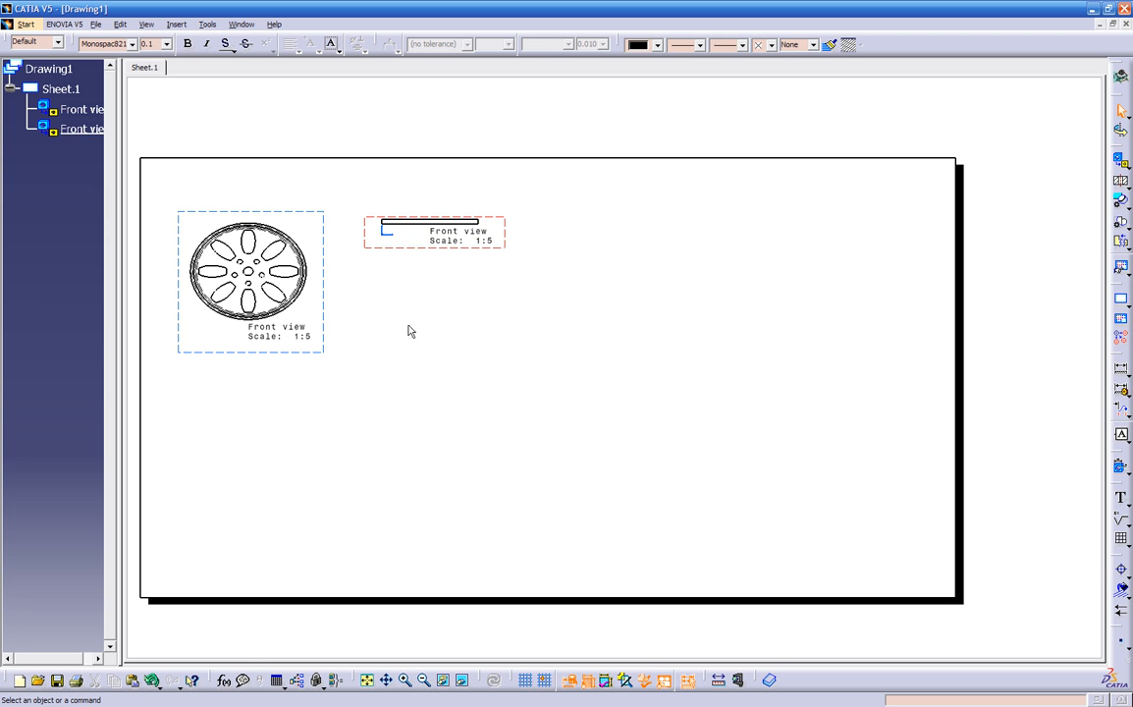
pyautogui.moveTo(448, 236); pyautogui.dragTo(416, 259)
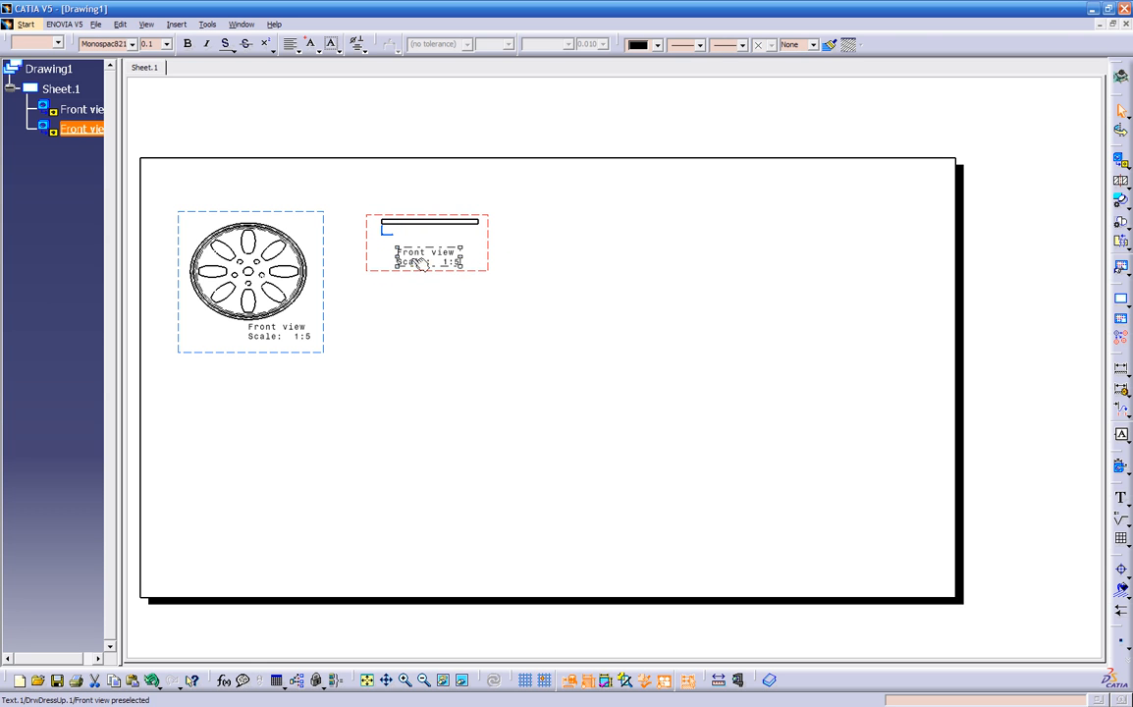
# Dock the text annotation and geometry editing toolbars along the lower toolbar area.
pyautogui.moveTo(361, 266)
pyautogui.mouseDown(button='middle')
pyautogui.moveTo(518, 382)
pyautogui.moveTo(566, 337)
pyautogui.moveTo(868, 482)
pyautogui.mouseUp(button='middle')
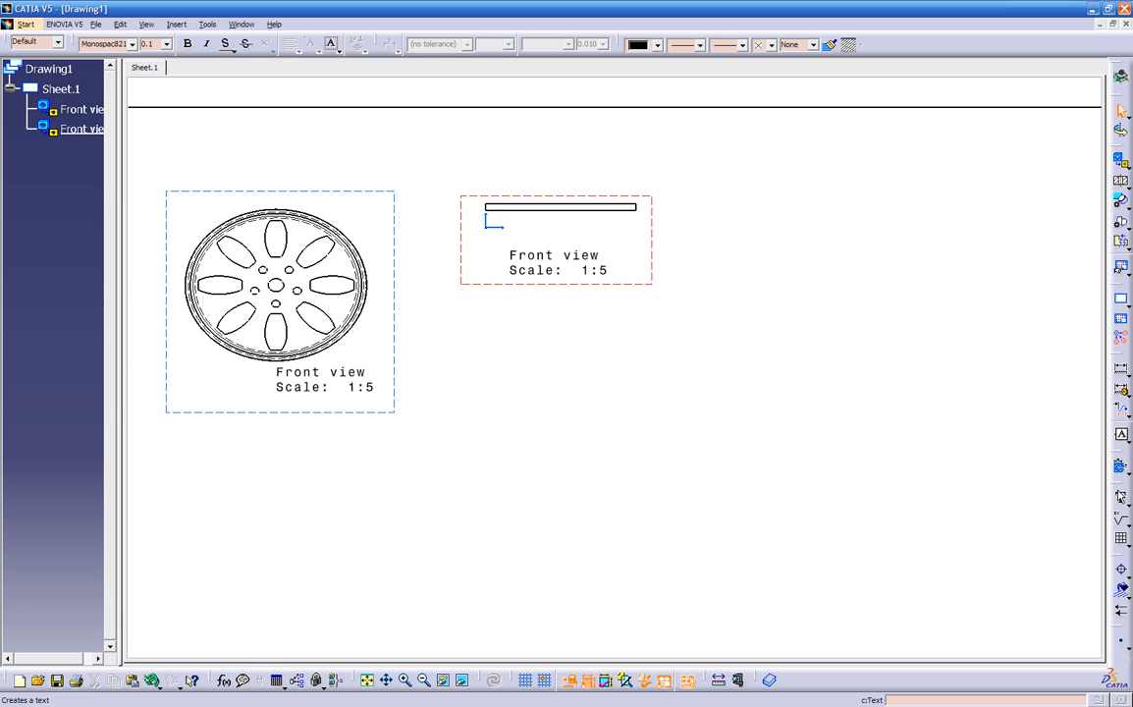
pyautogui.moveTo(812, 672); pyautogui.dragTo(815, 673)
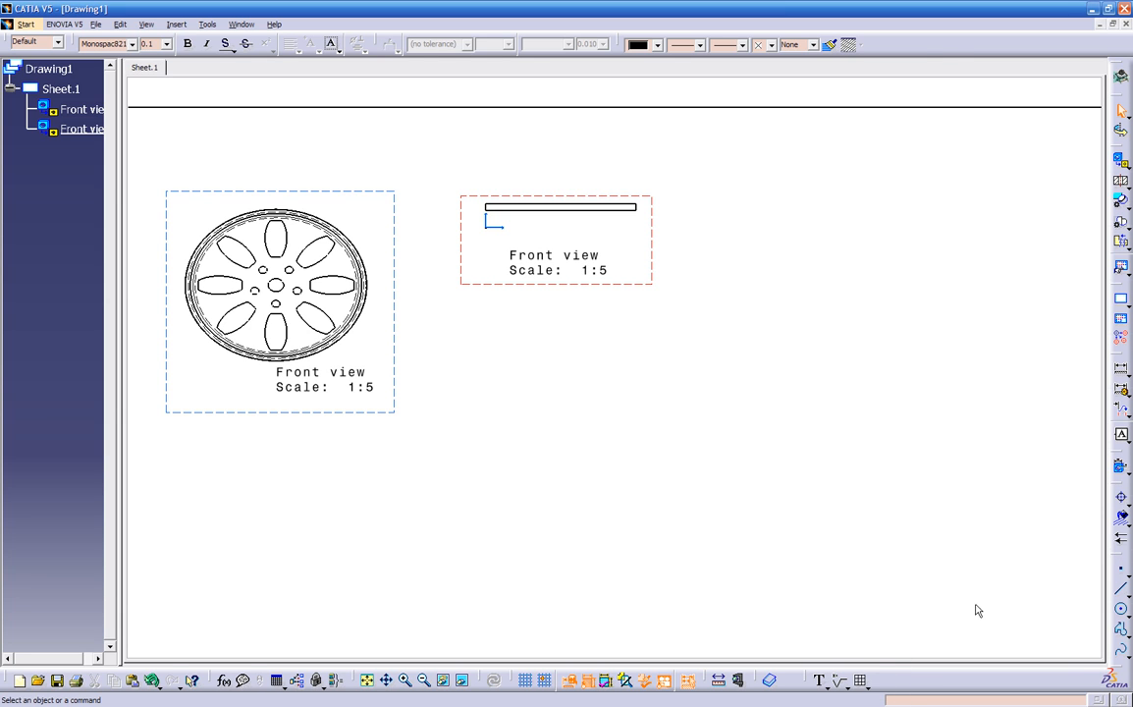
pyautogui.moveTo(1114, 669); pyautogui.dragTo(961, 661)
pyautogui.moveTo(1114, 669); pyautogui.dragTo(1025, 674)
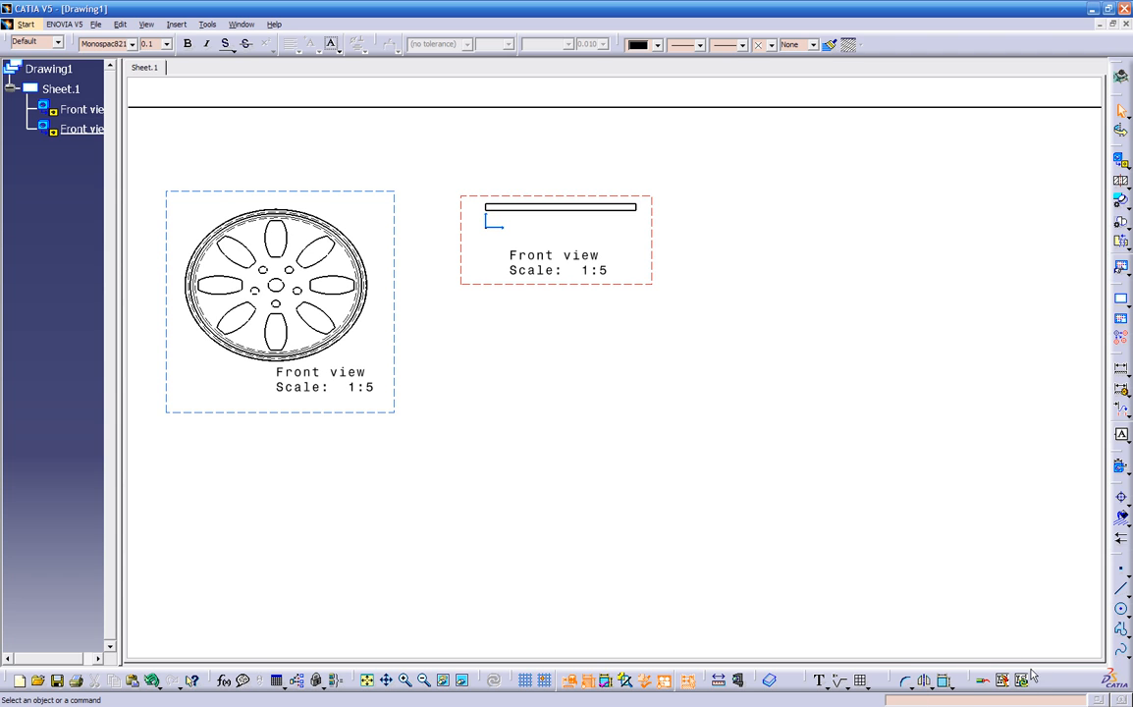
# Add the text "how are you?" to the axis view and line it up beside the view's label.
pyautogui.click(818, 679)
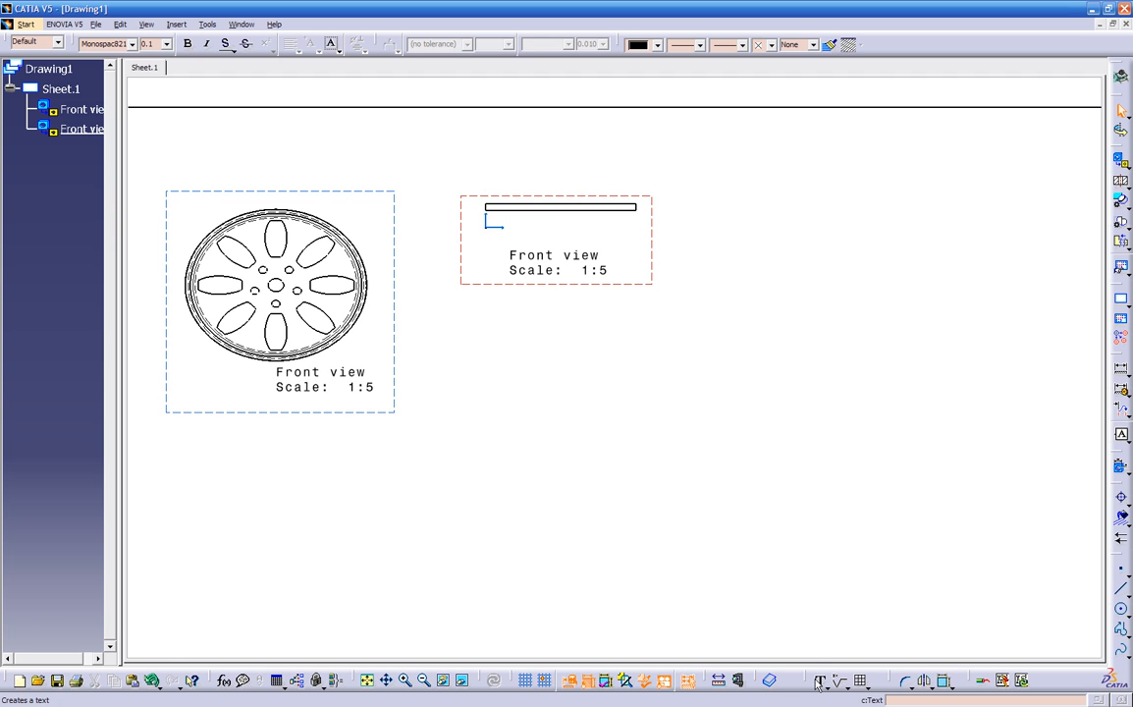
pyautogui.click(627, 236)
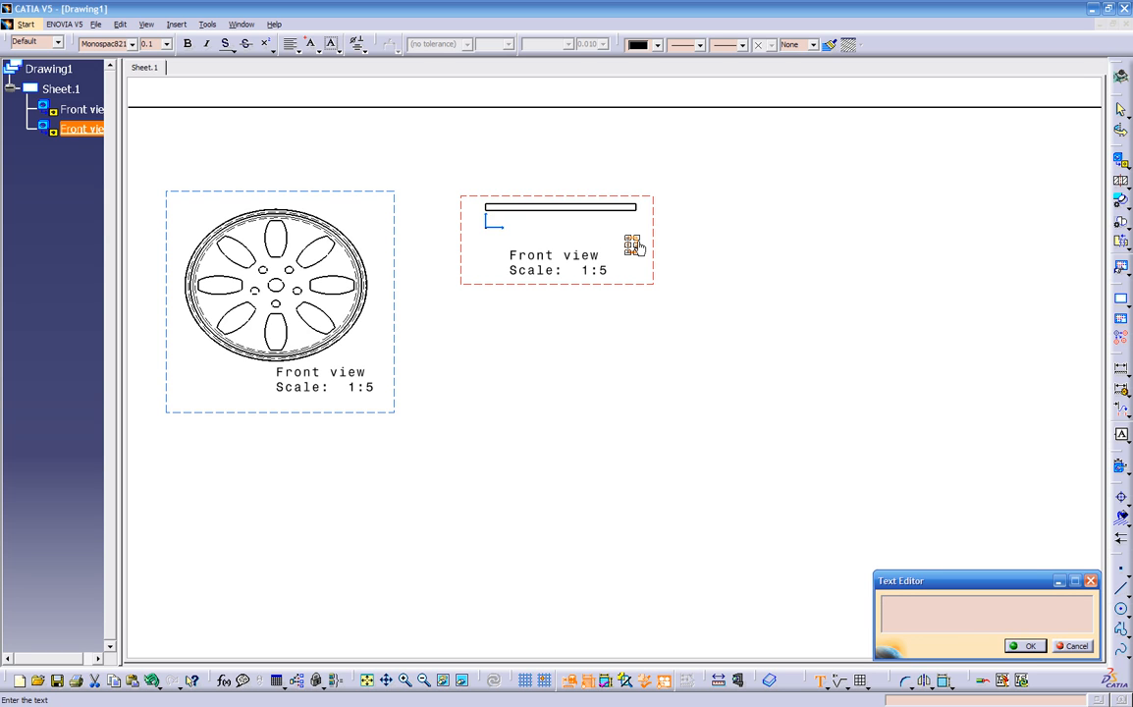
pyautogui.write('ho')
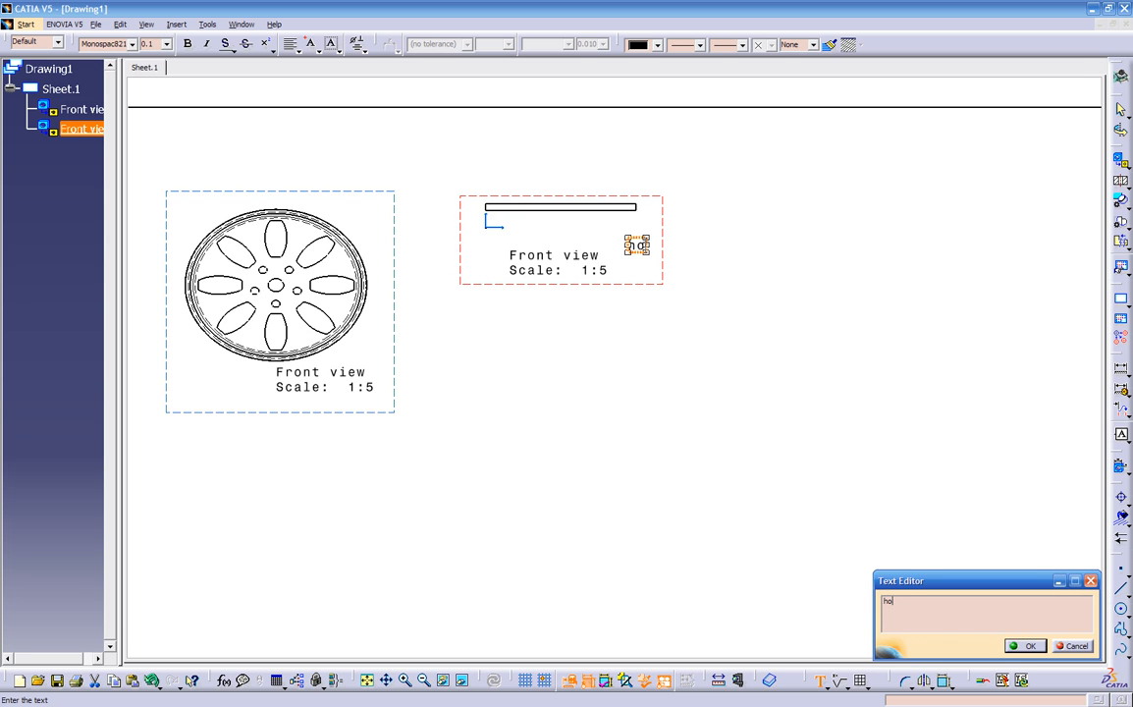
pyautogui.write('w are')
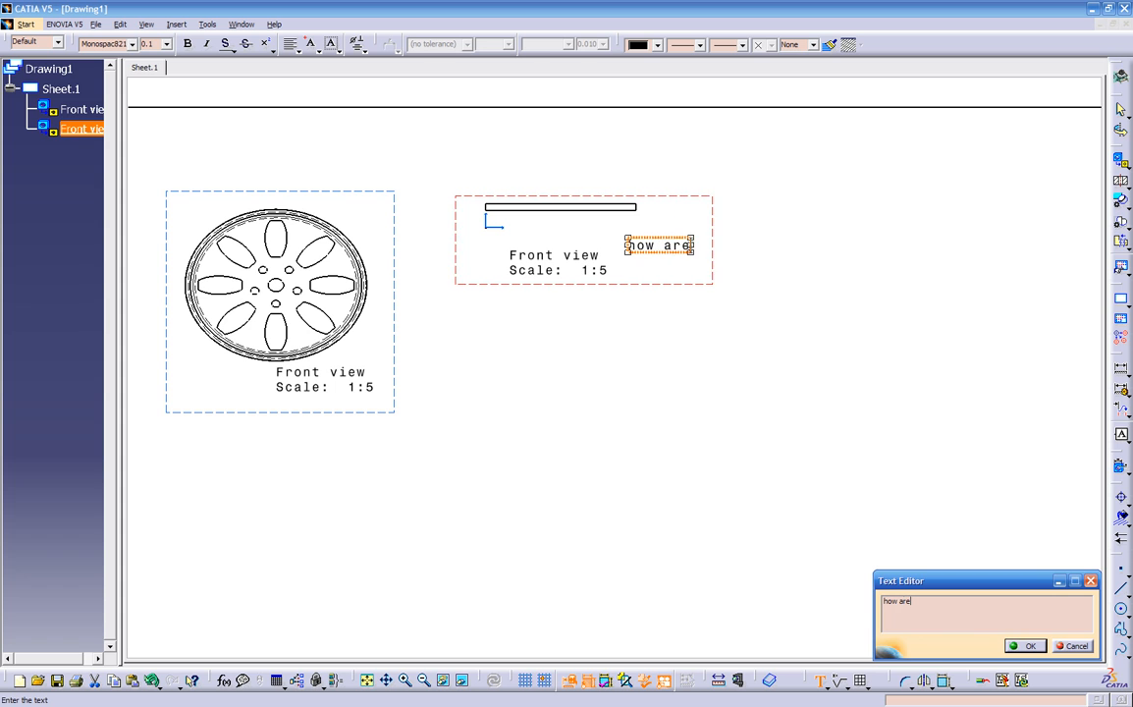
pyautogui.write(' you?')
pyautogui.press('Return')
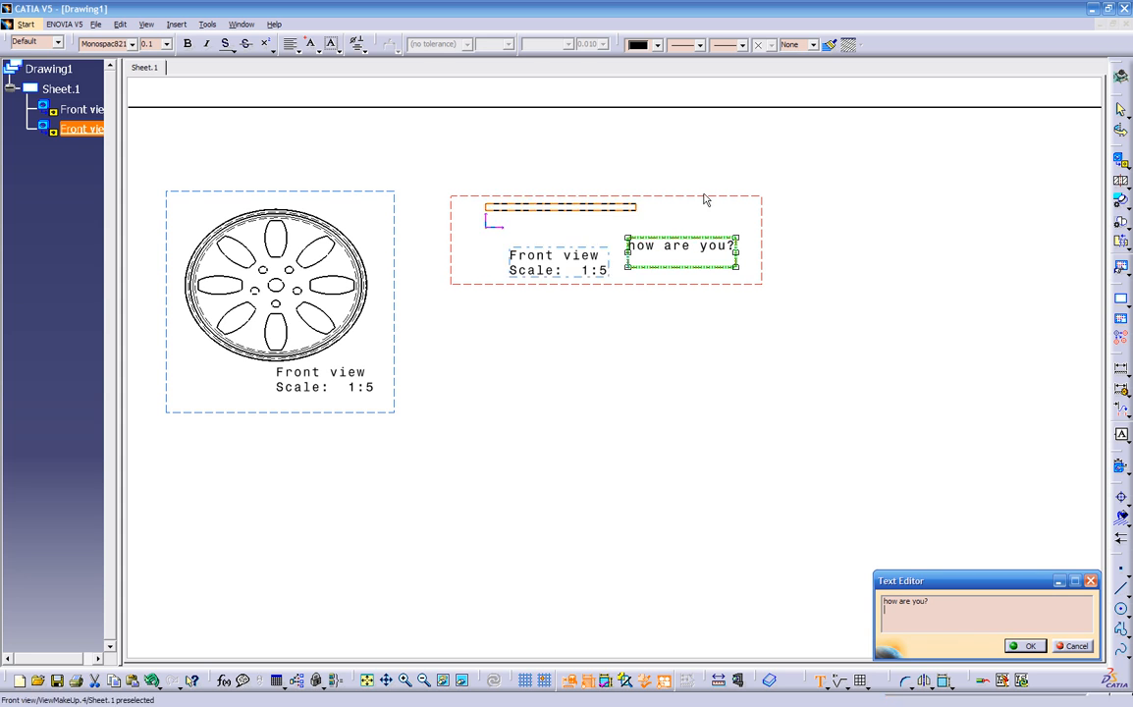
pyautogui.click(1006, 646)
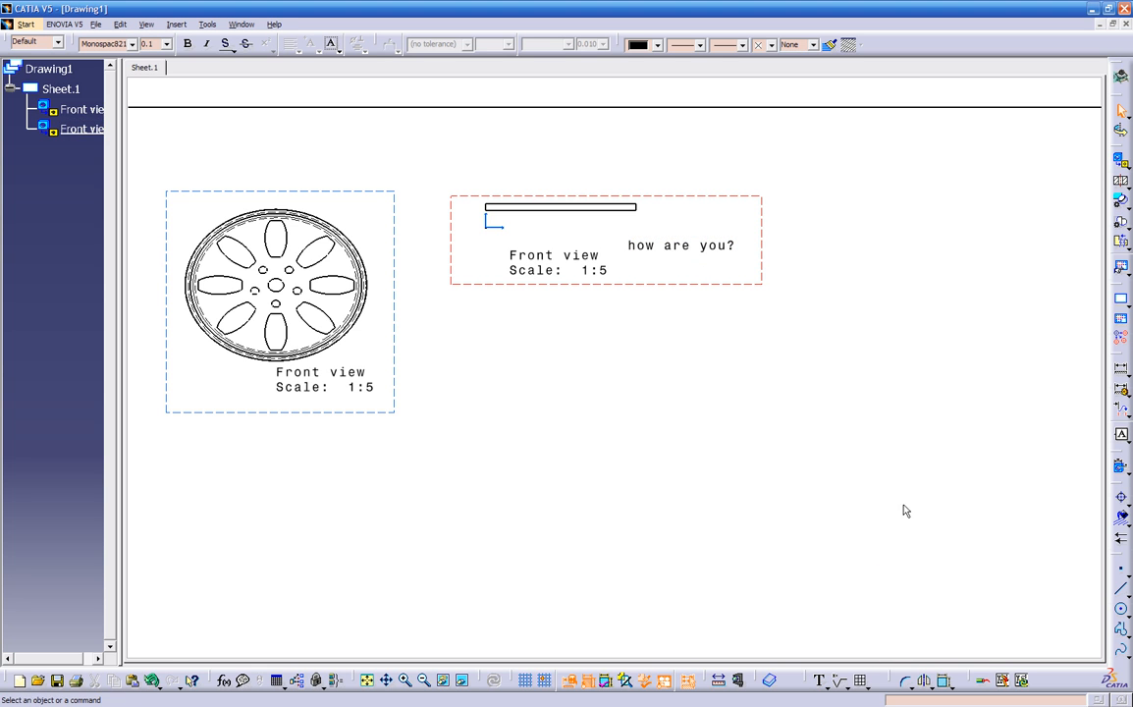
pyautogui.moveTo(702, 248)
pyautogui.mouseDown()
pyautogui.moveTo(698, 429)
pyautogui.moveTo(717, 236)
pyautogui.moveTo(716, 261)
pyautogui.mouseUp()
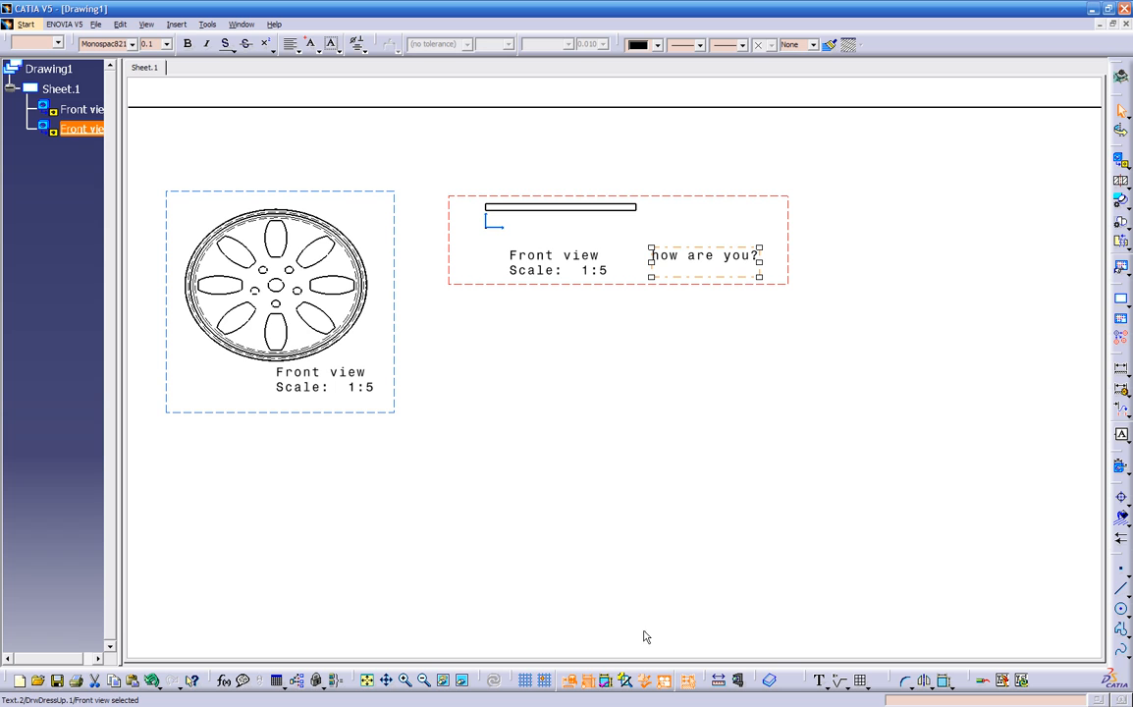
# Hide the view frames and display them again.
pyautogui.click(664, 682)
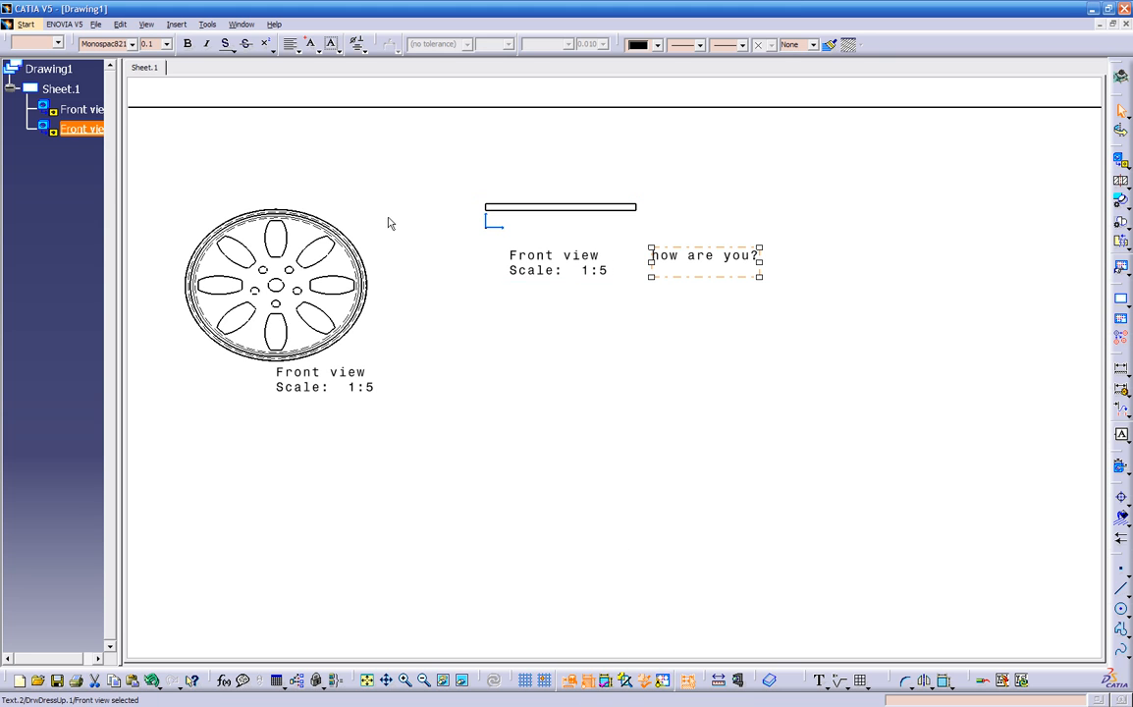
pyautogui.click(663, 678)
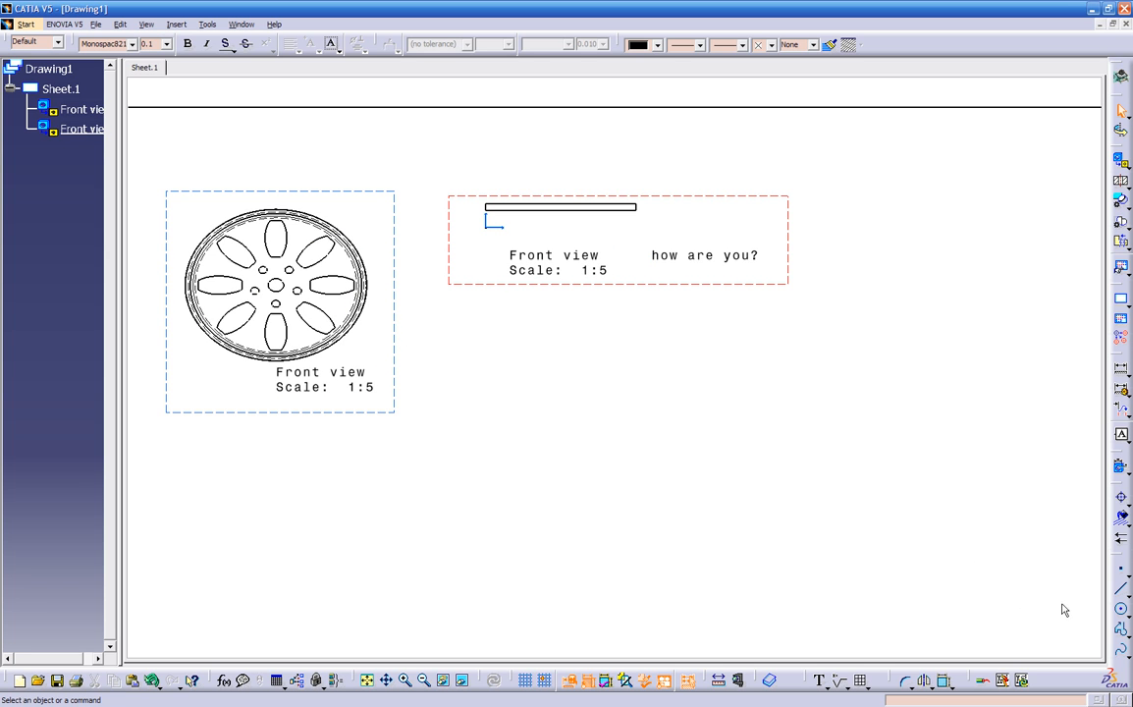
# Add the text "weerw" beside the wheel while the axis view is still the active view.
pyautogui.click(818, 680)
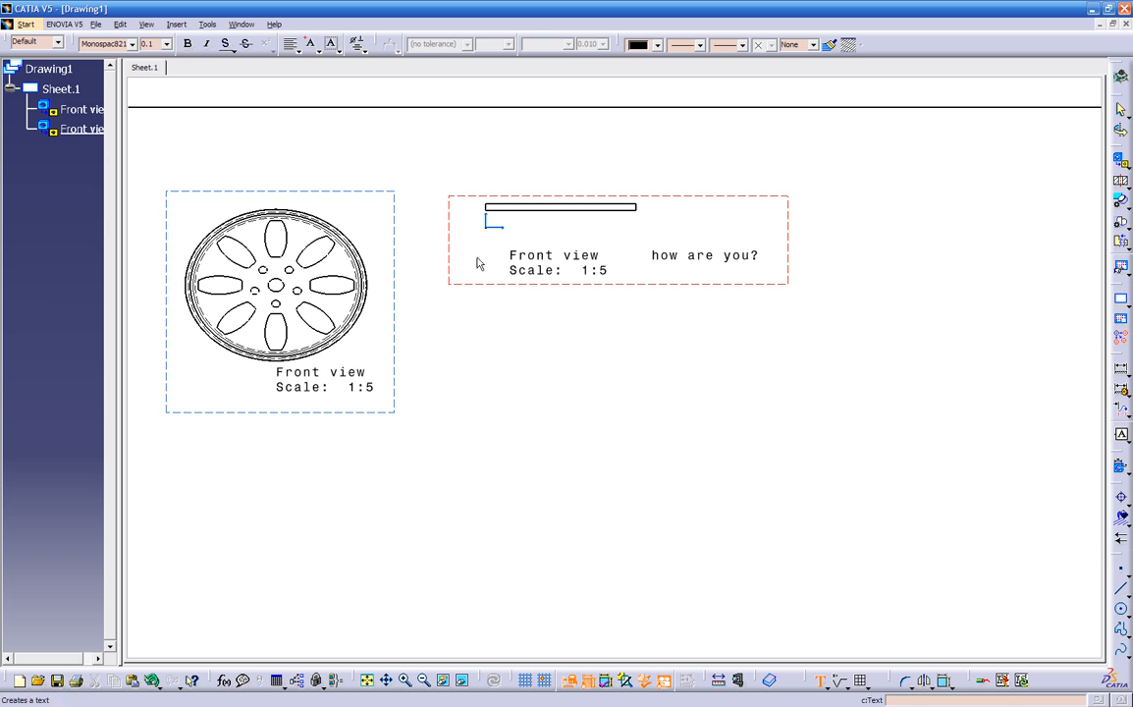
pyautogui.click(376, 225)
pyautogui.write('weerw')
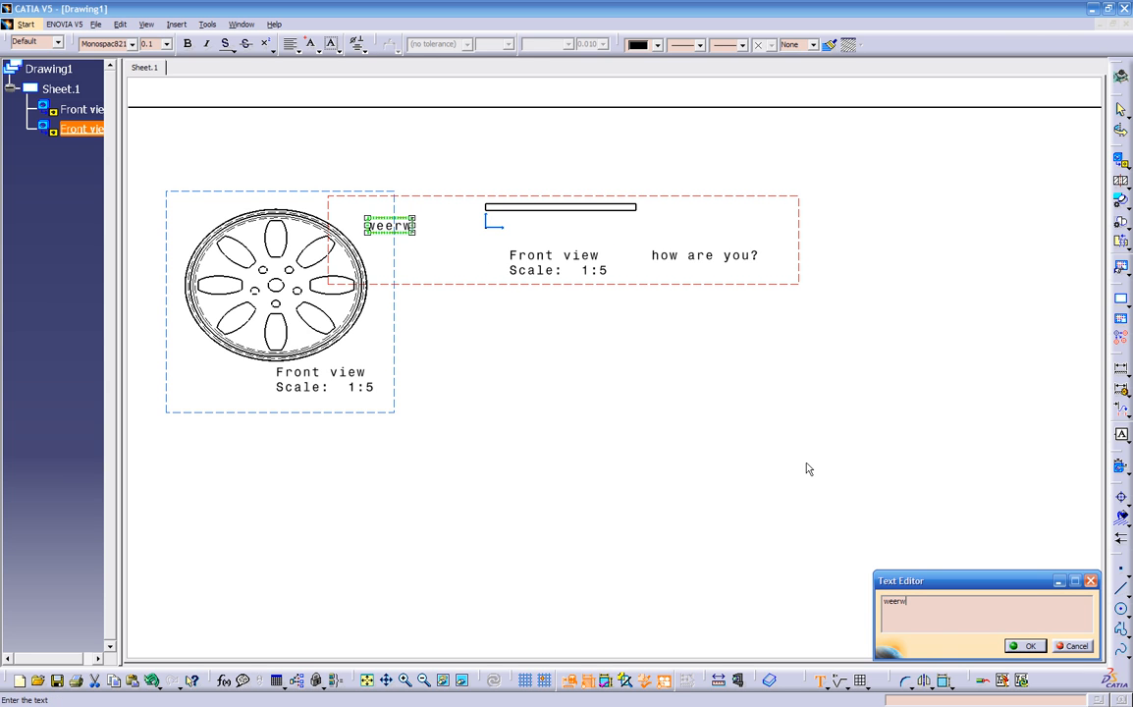
pyautogui.click(1017, 645)
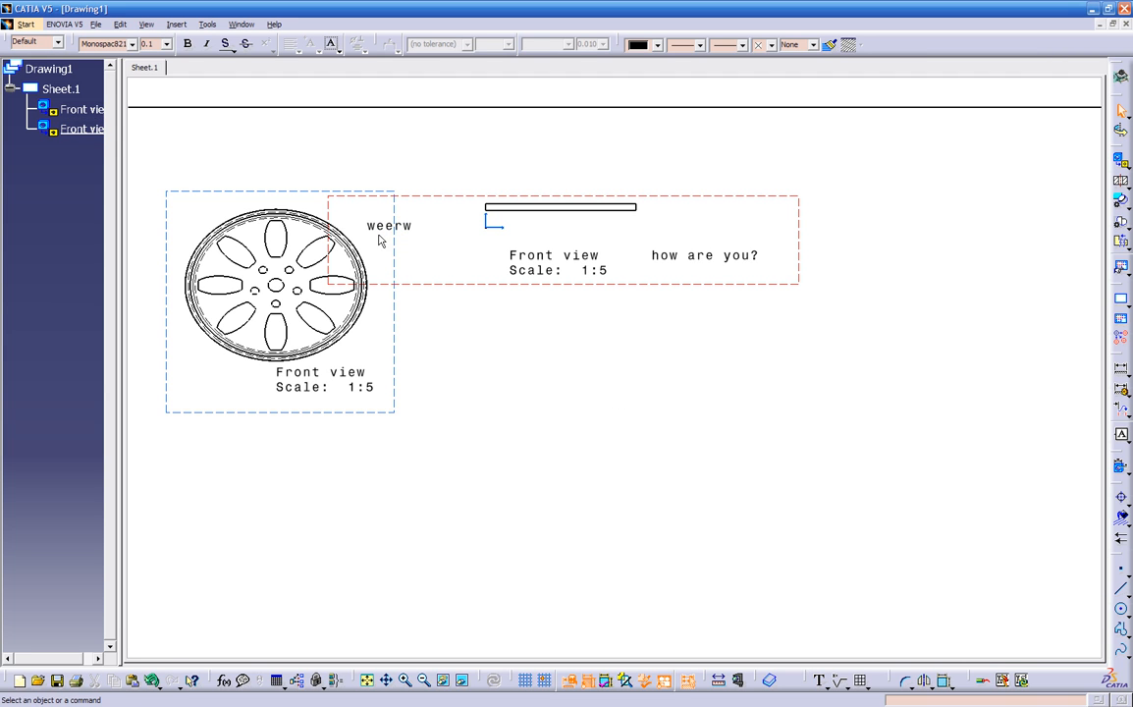
# Move the axis view farther from the wheel view and delete the "weerw" text.
pyautogui.moveTo(493, 287); pyautogui.dragTo(415, 213)
pyautogui.click(432, 220)
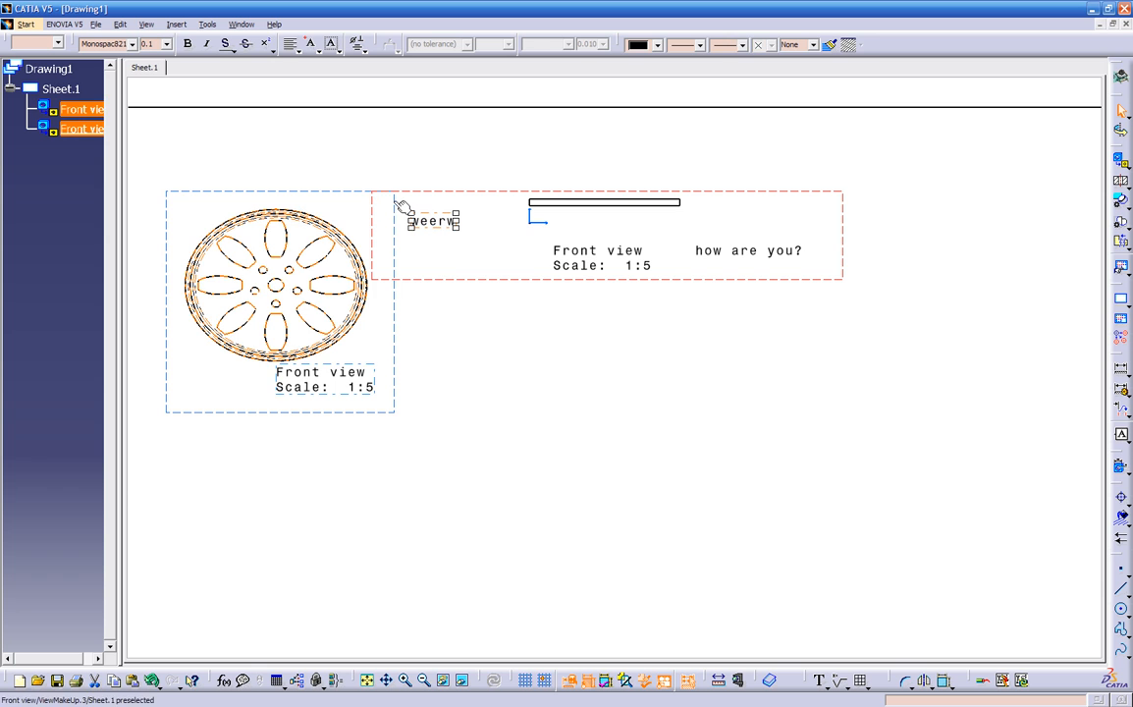
pyautogui.press('Delete')
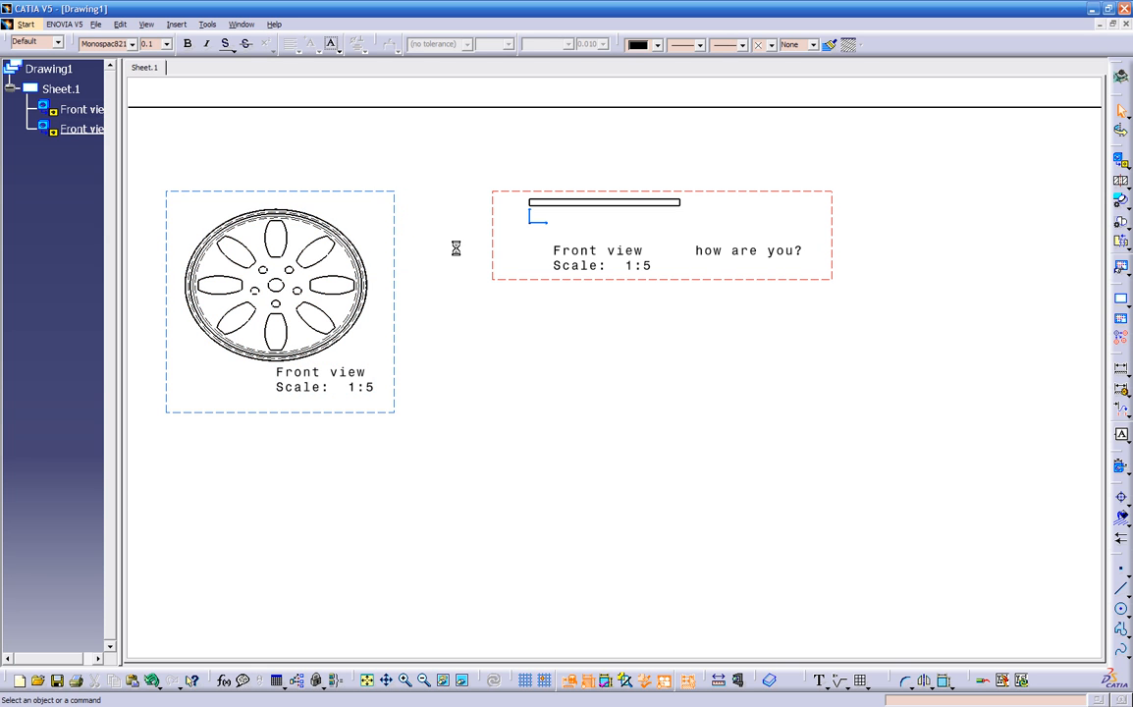
# Make the wheel's front view the active view.
pyautogui.doubleClick(395, 345)
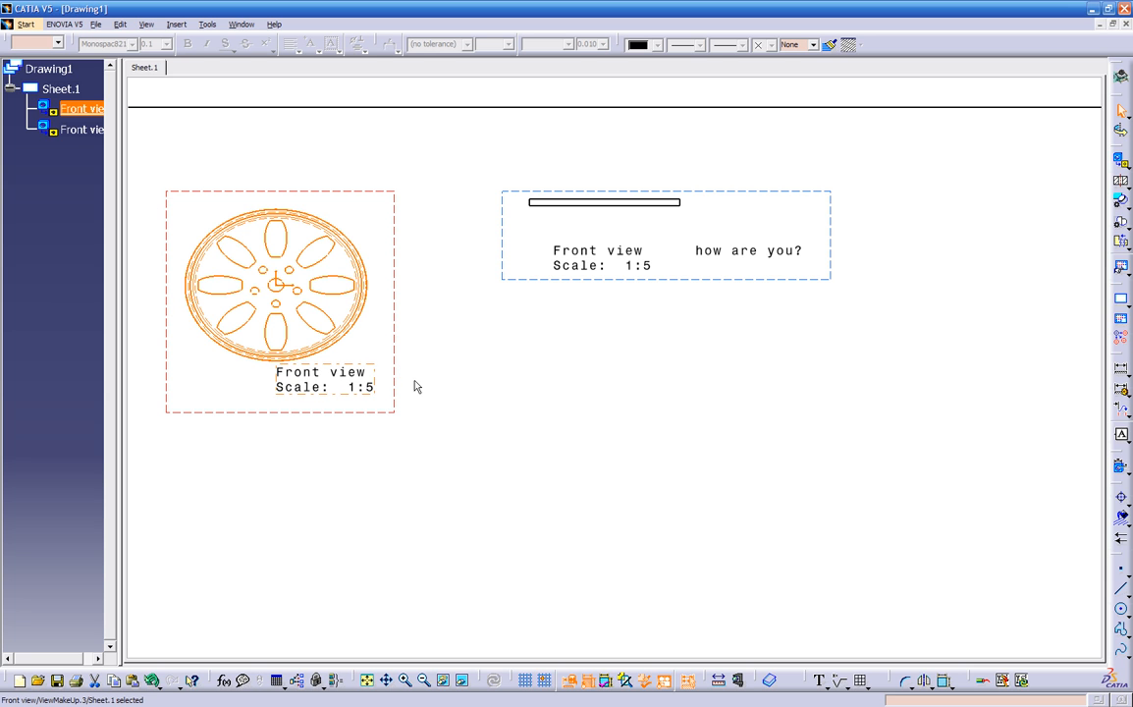
pyautogui.click(438, 343)
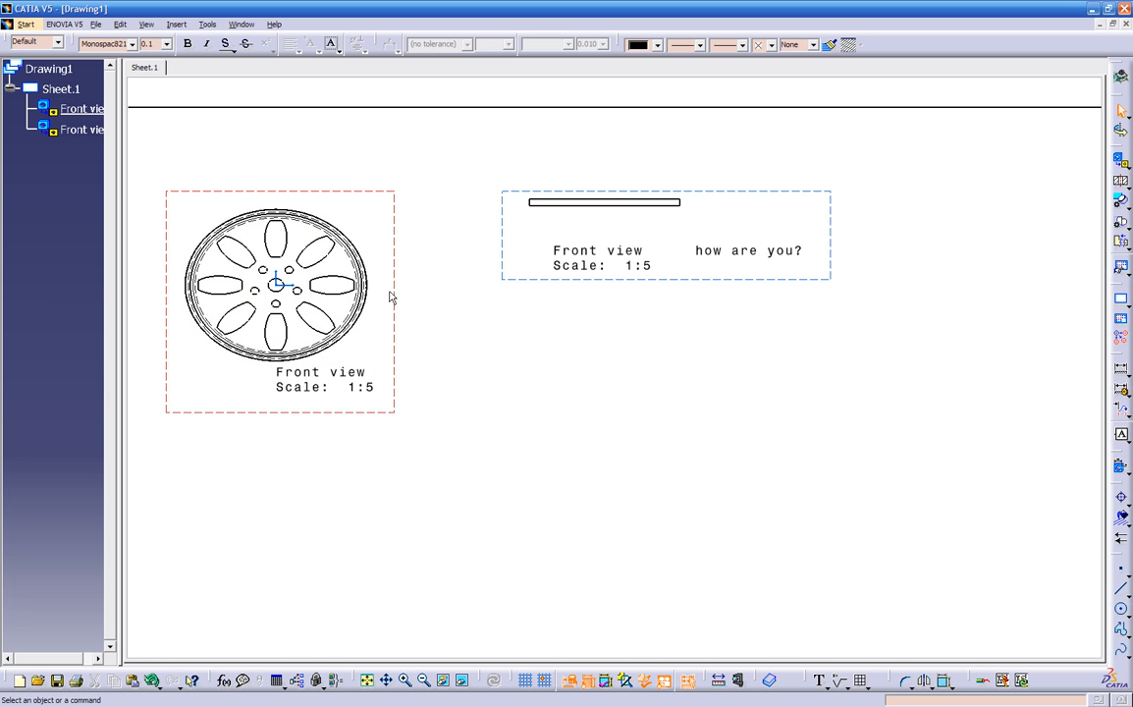
# Make the axis view the active view, and return the active state to the wheel view.
pyautogui.rightClick(528, 285)
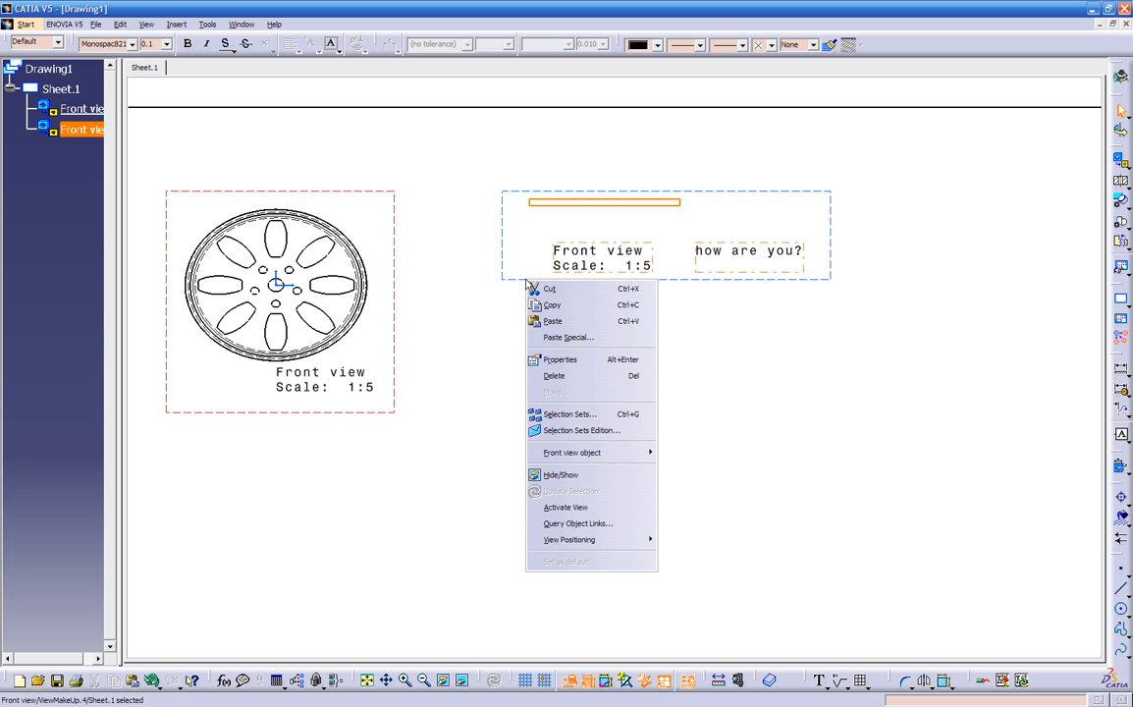
pyautogui.click(565, 507)
pyautogui.rightClick(358, 413)
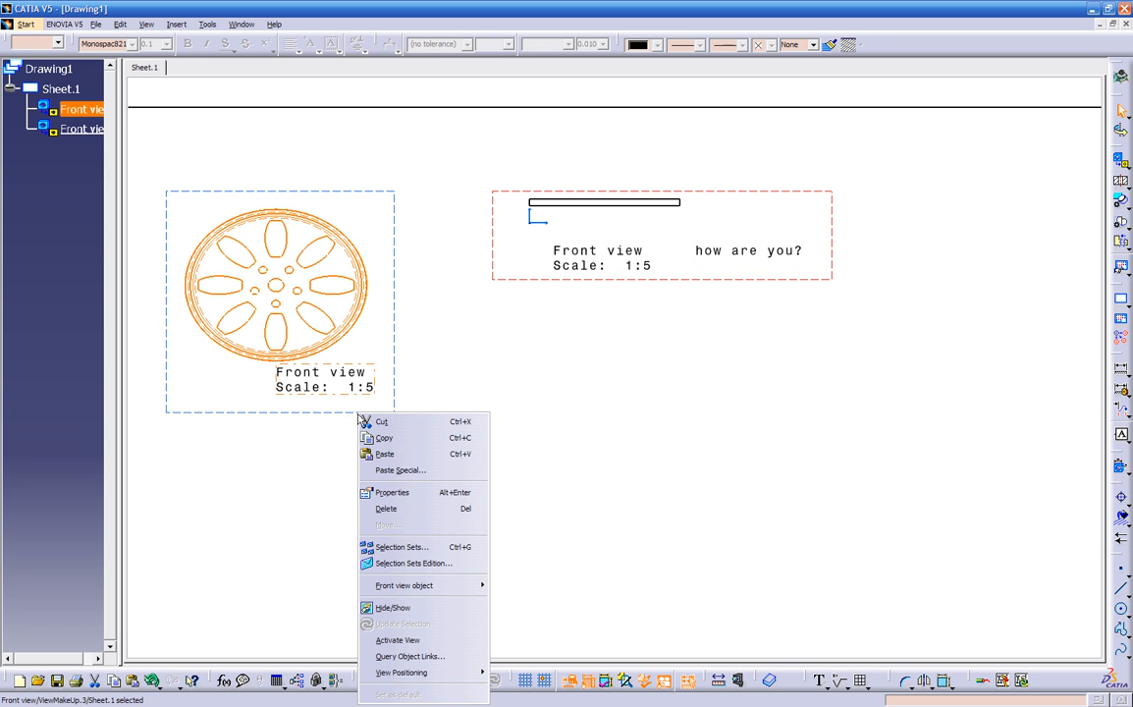
pyautogui.click(398, 640)
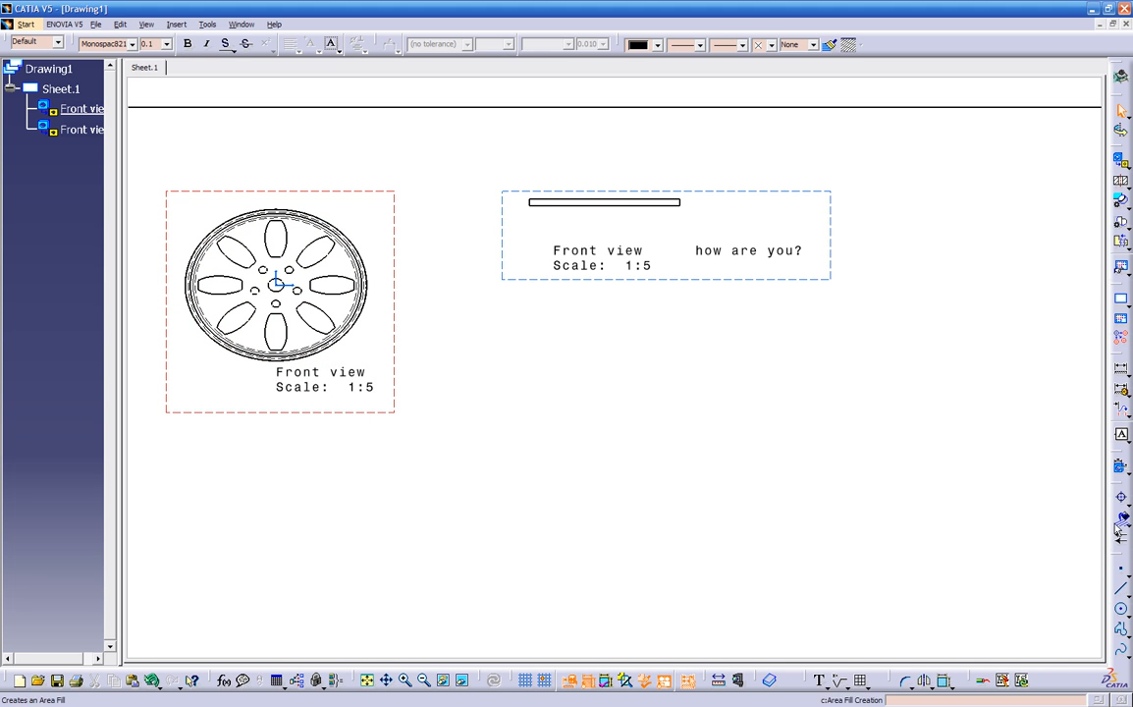
# Add the text "hello" below the wheel in the active wheel view.
pyautogui.click(820, 681)
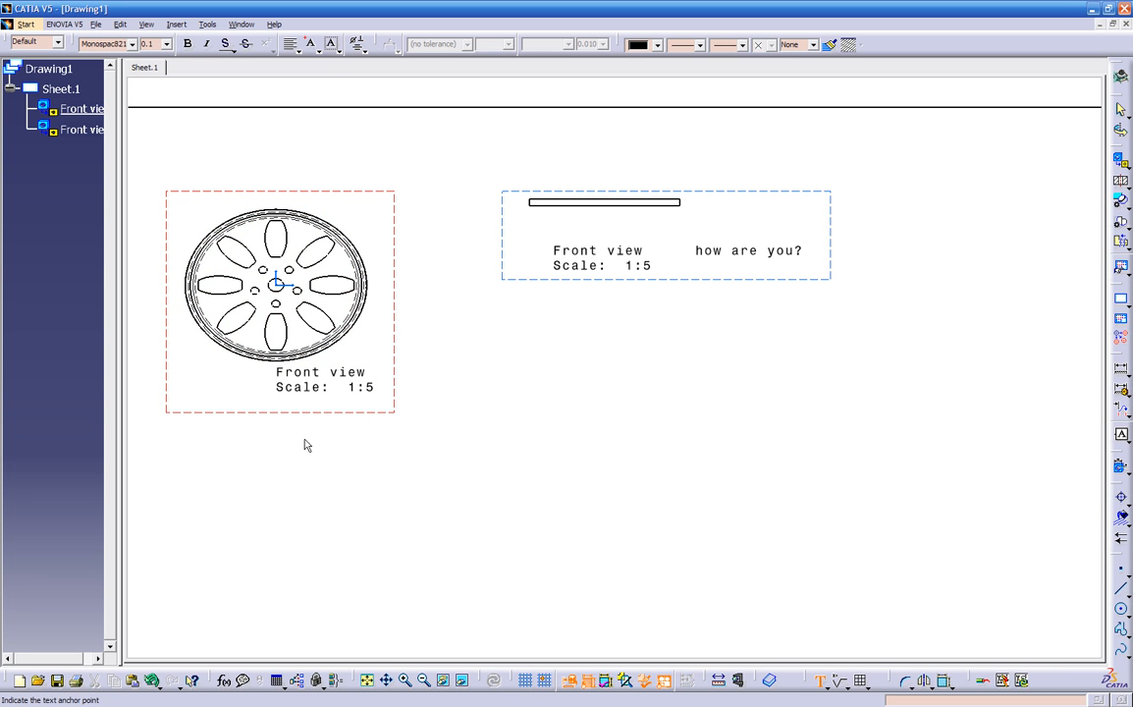
pyautogui.click(204, 438)
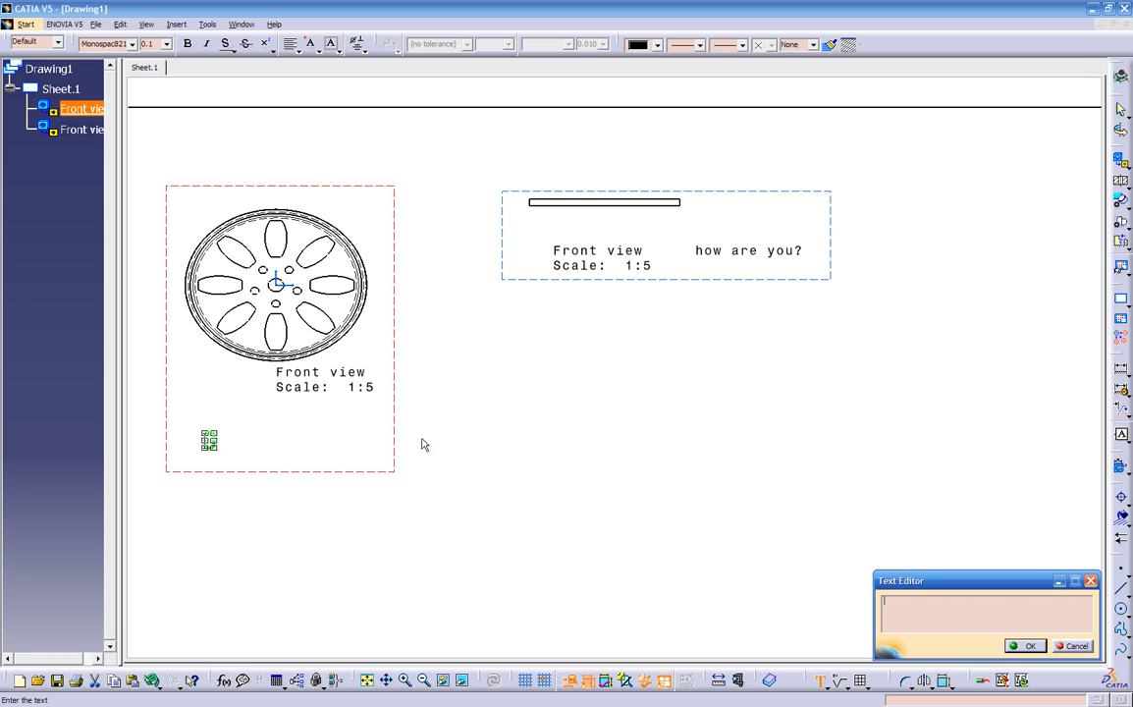
pyautogui.write('hello')
pyautogui.press('Return')
pyautogui.press('BackSpace')
pyautogui.press('Return')
pyautogui.press('BackSpace')
pyautogui.click(1026, 646)
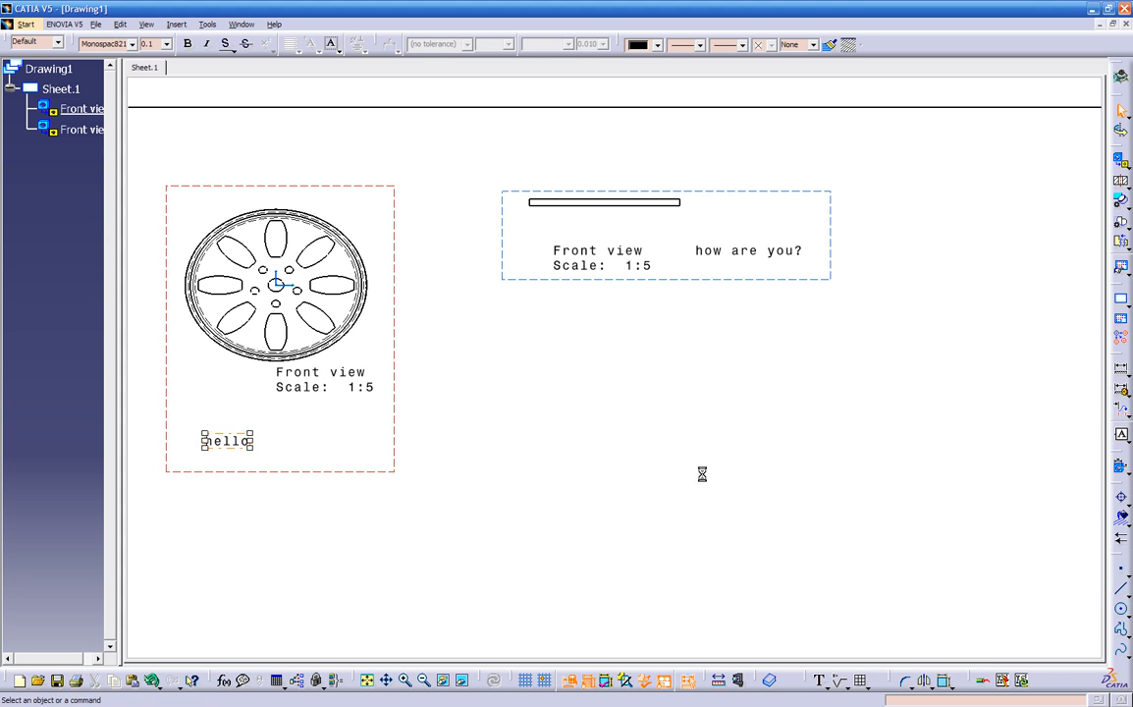
# Set the font size of the "hello" text to 0.1 in.
pyautogui.rightClick(225, 440)
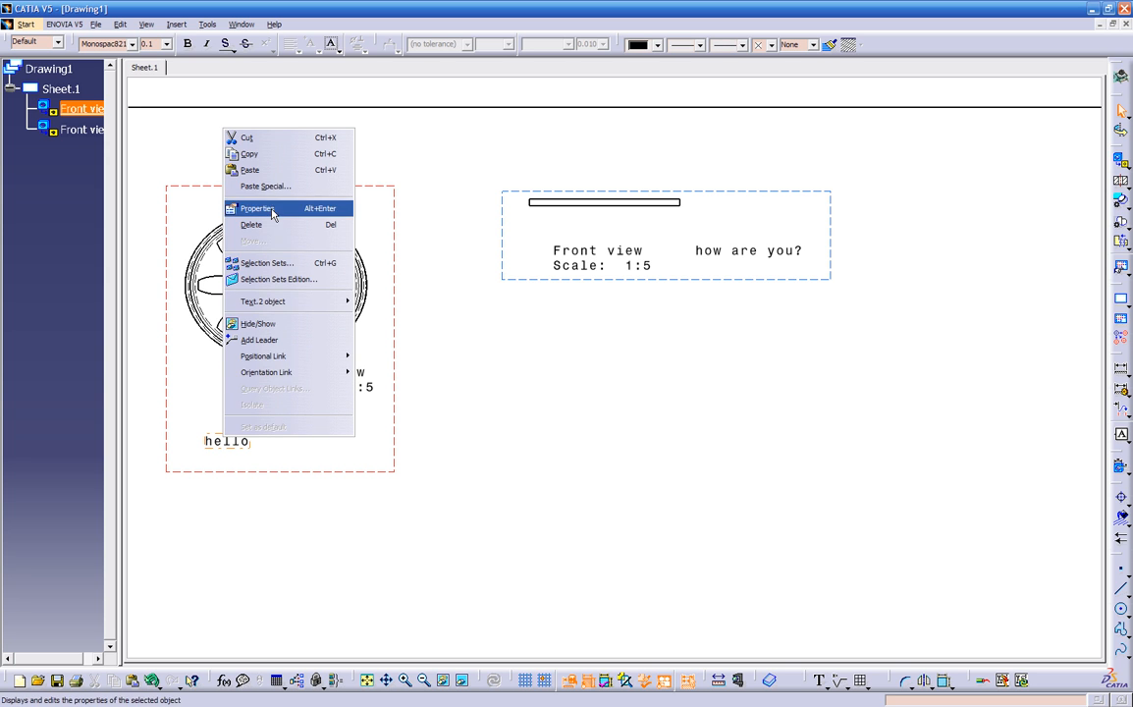
pyautogui.click(273, 211)
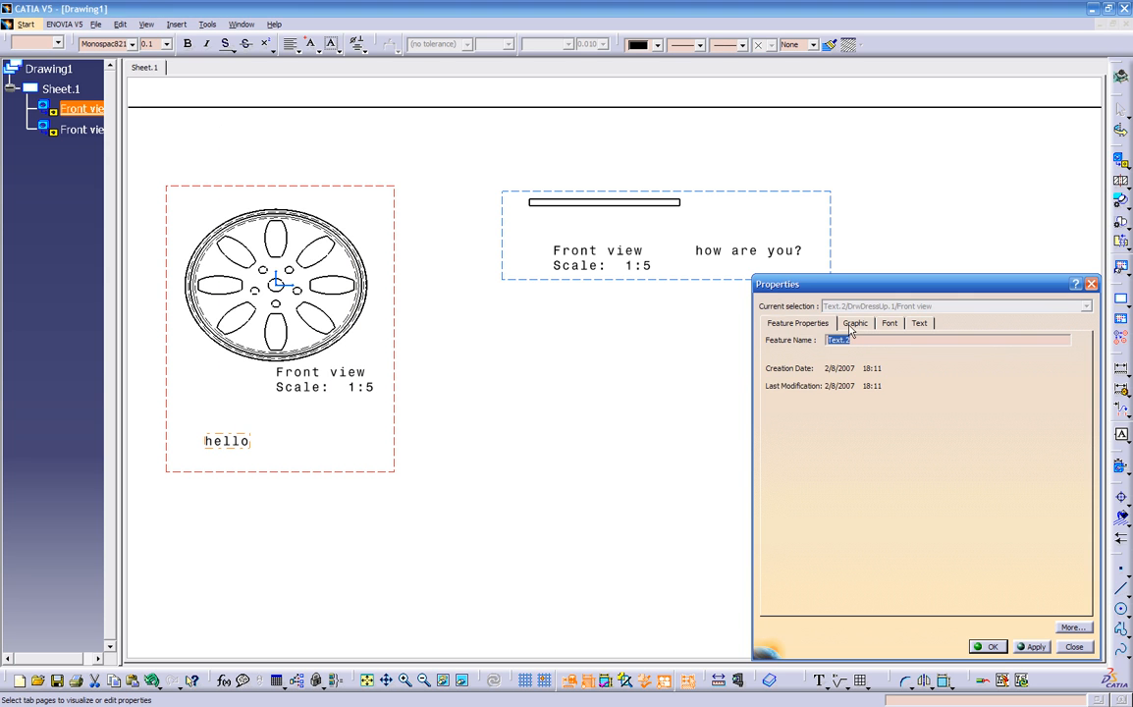
pyautogui.click(853, 326)
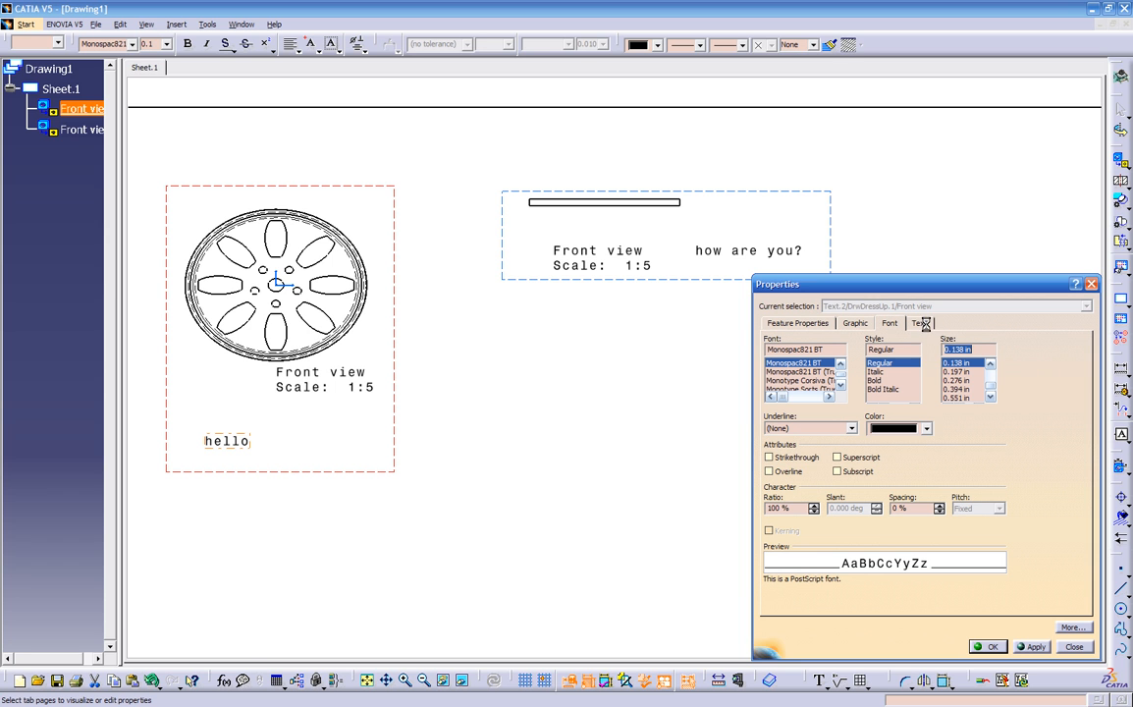
pyautogui.write('.1')
pyautogui.press('Return')
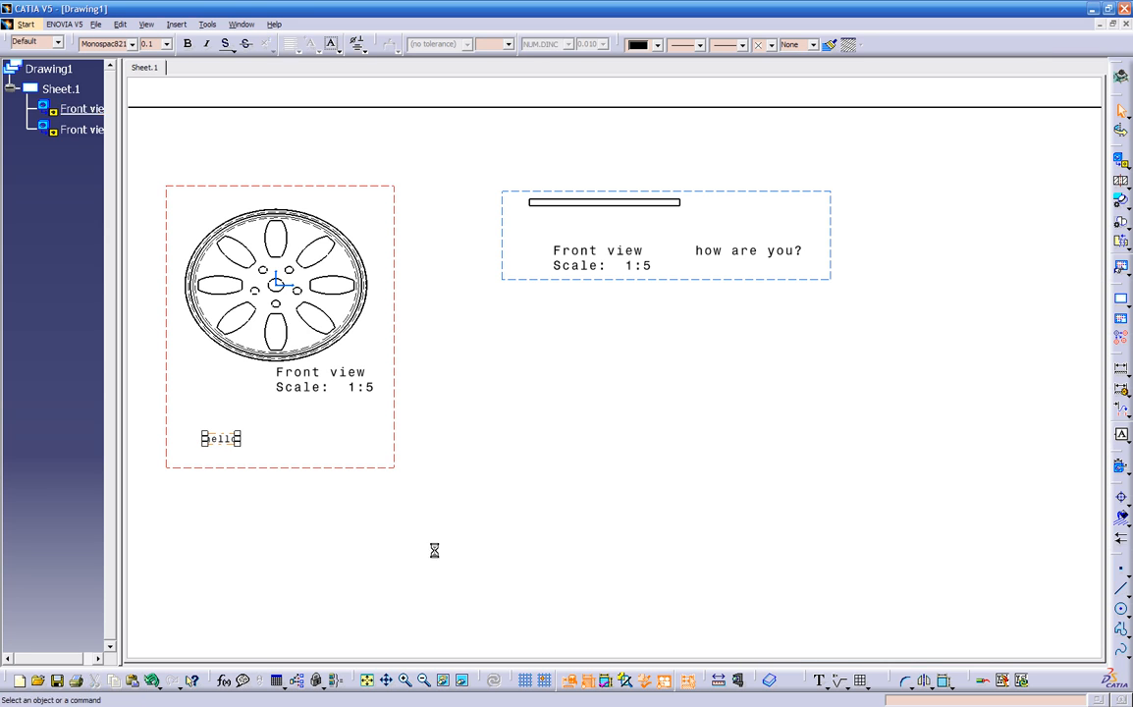
# Give the "hello" text a Flag Left frame.
pyautogui.rightClick(226, 438)
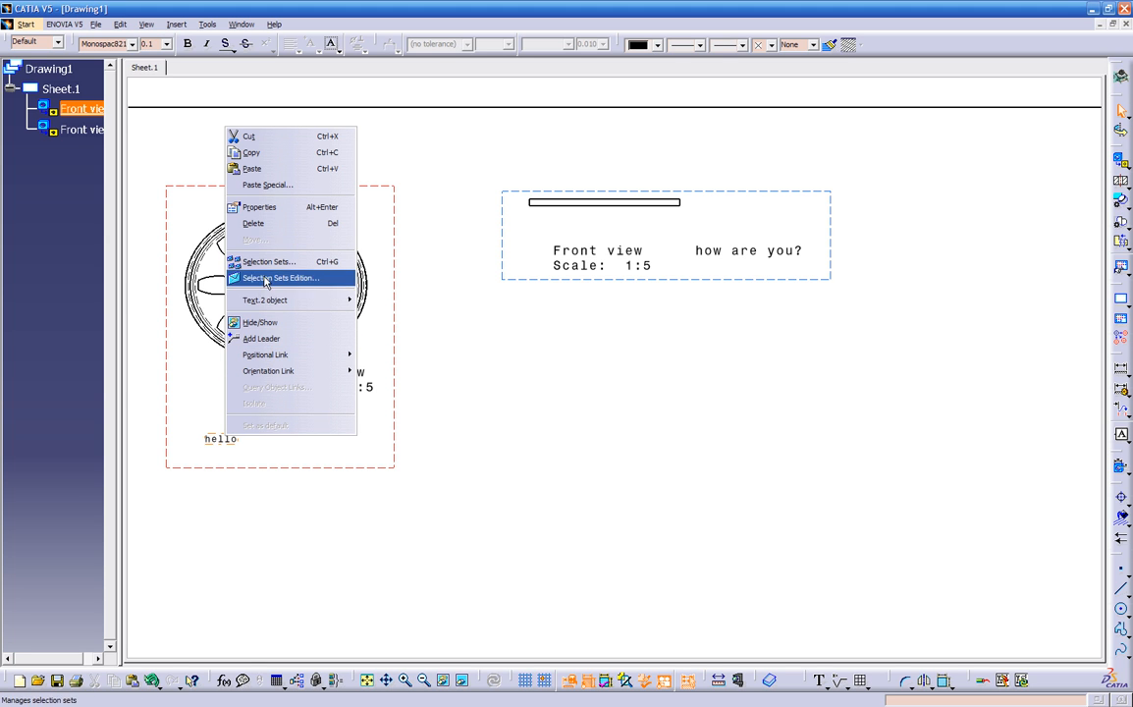
pyautogui.click(283, 207)
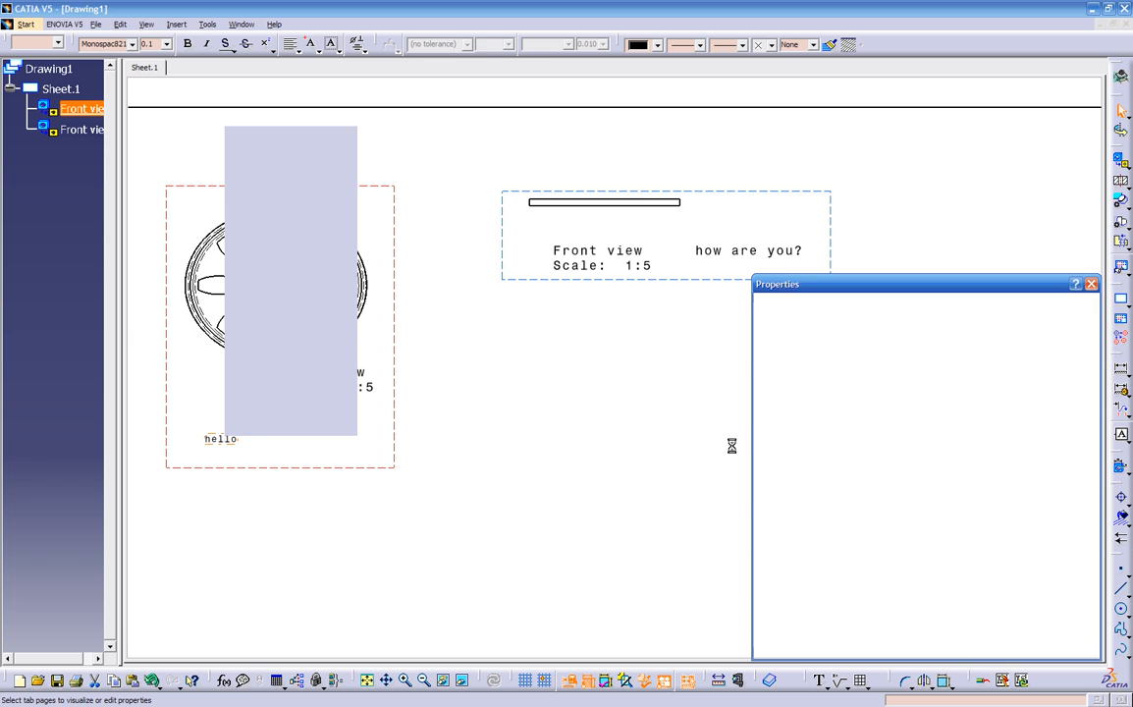
pyautogui.click(816, 430)
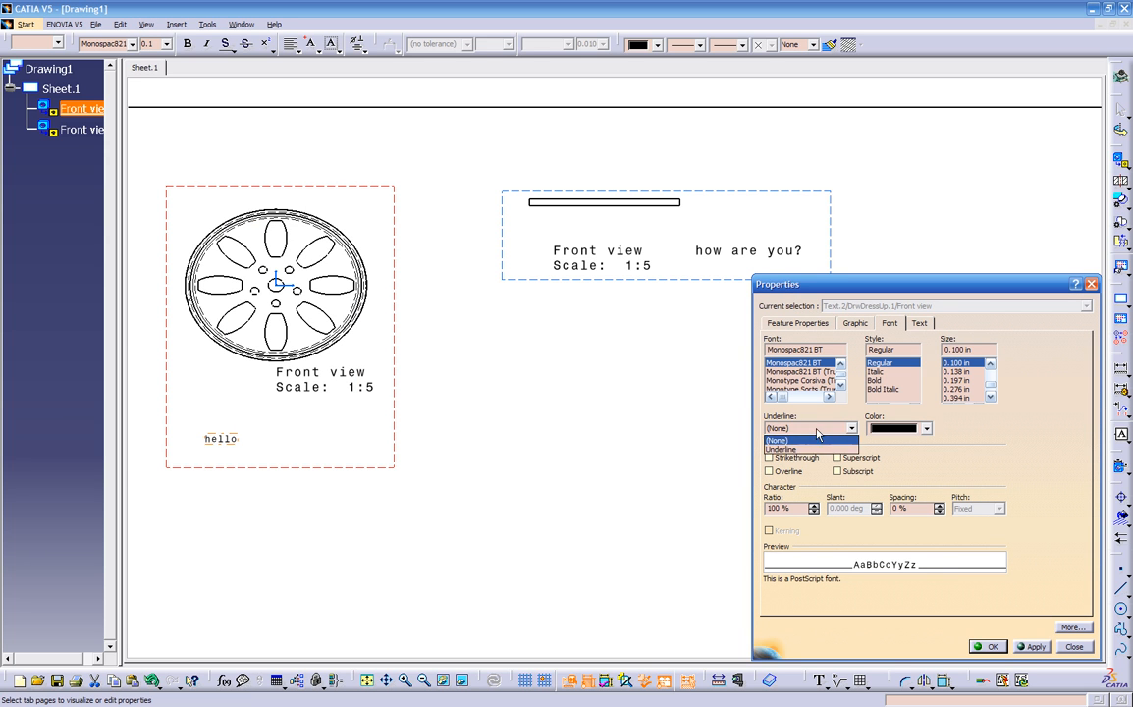
pyautogui.click(816, 430)
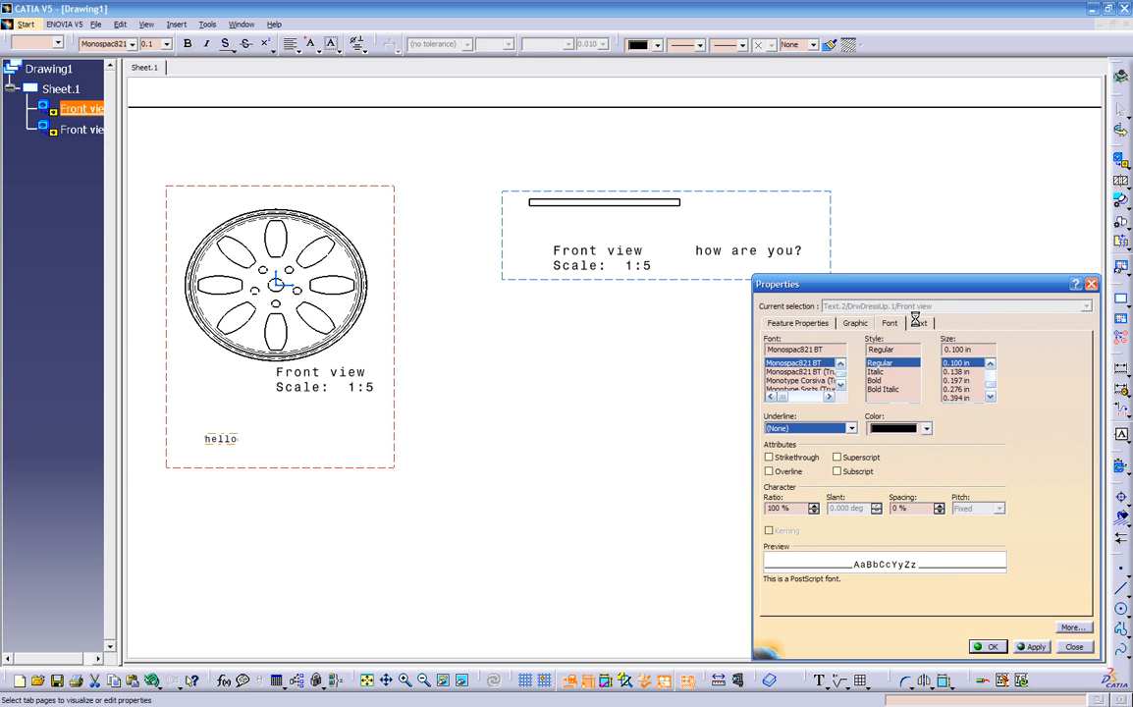
pyautogui.click(830, 351)
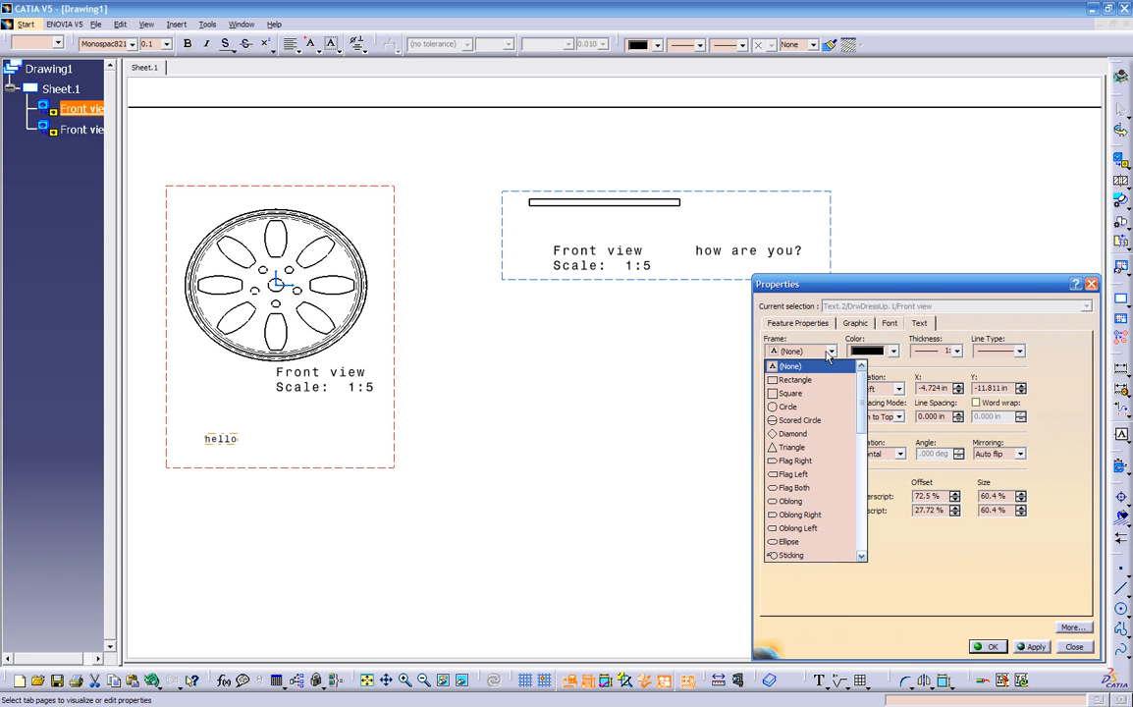
pyautogui.click(801, 479)
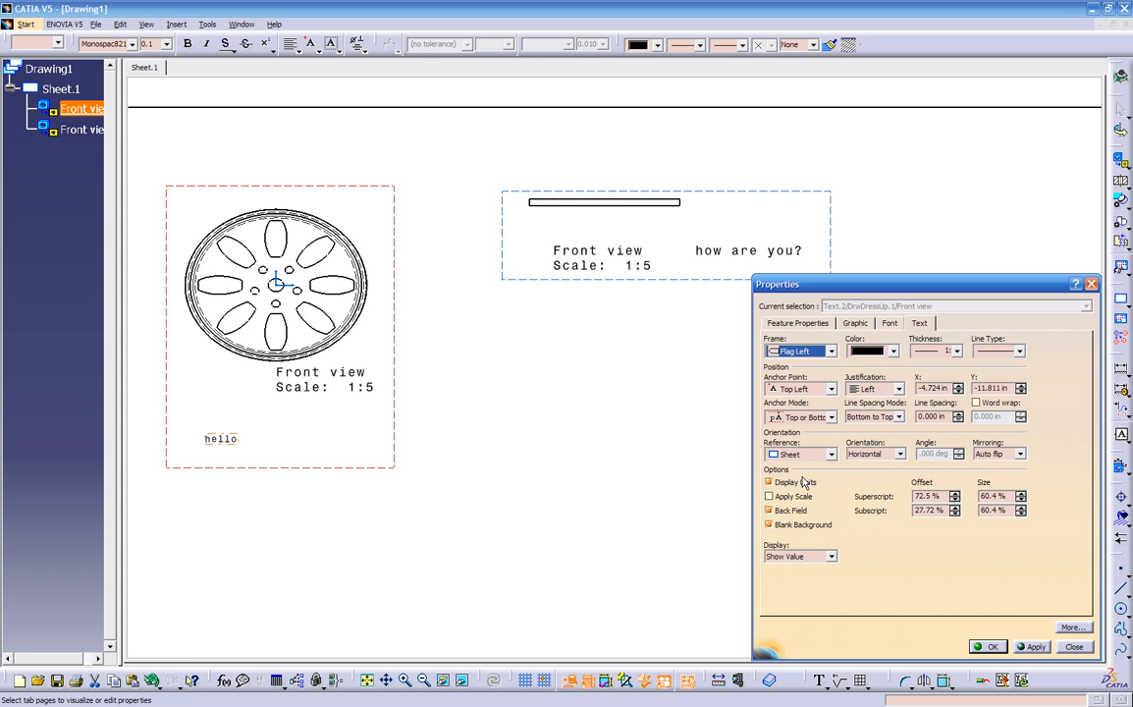
pyautogui.click(1033, 648)
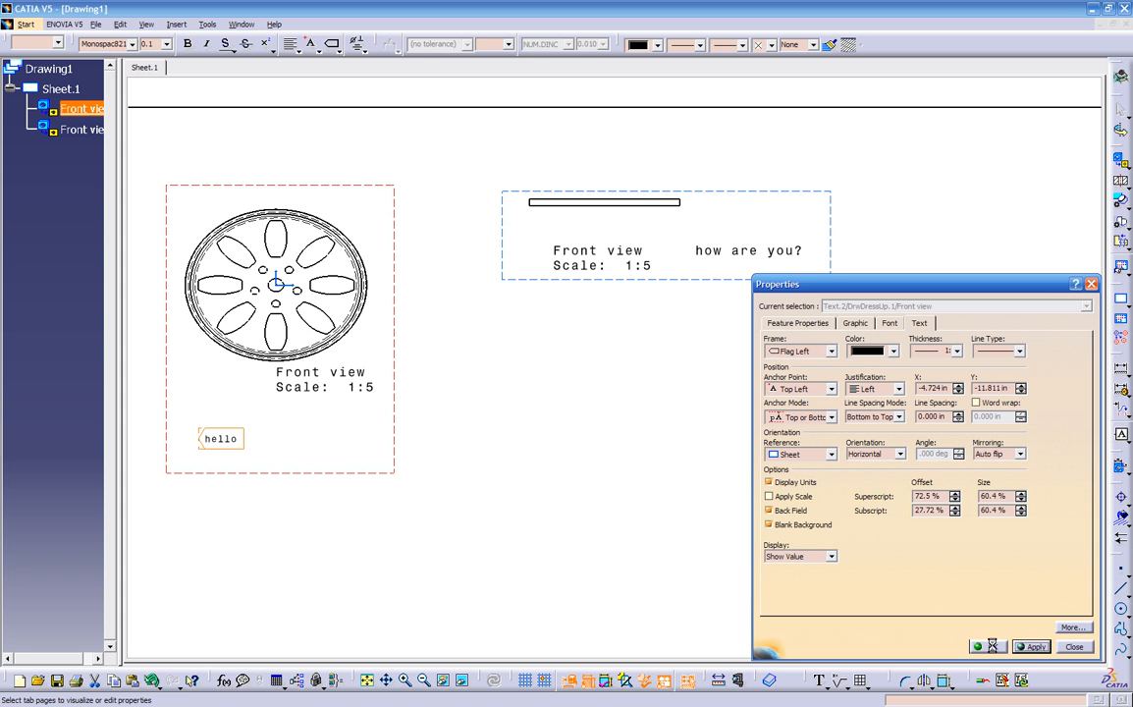
pyautogui.press('Return')
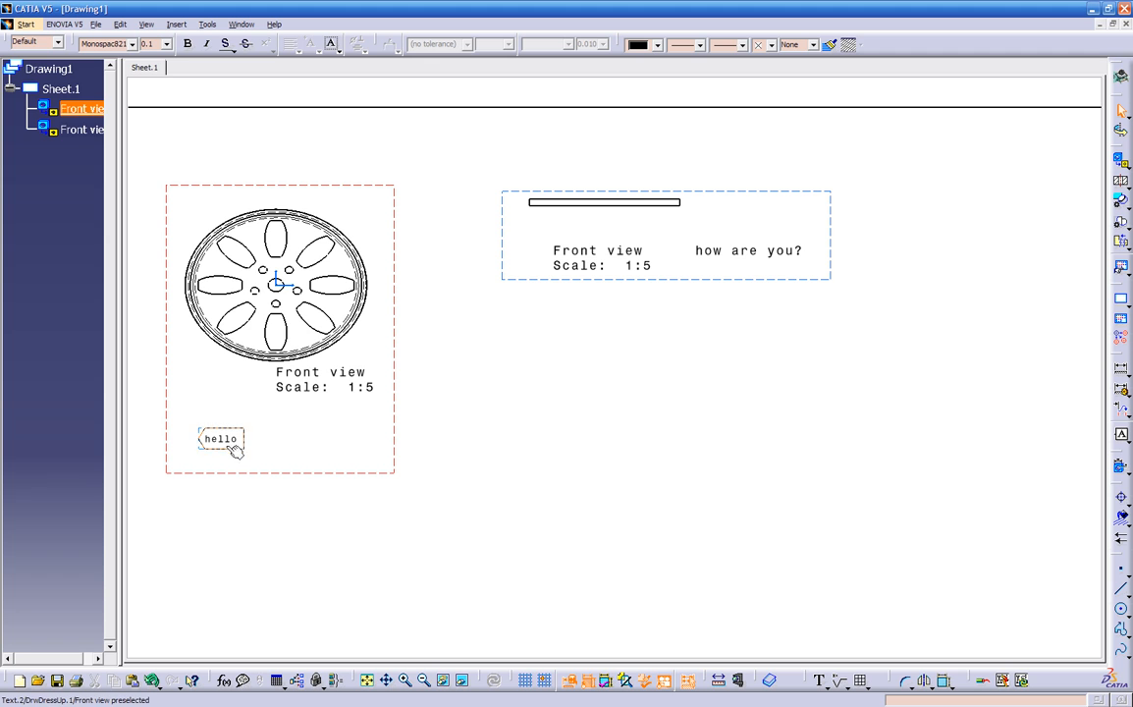
# Move the framed "hello" text closer to the wheel and the axis view's scale caption closer to the axis.
pyautogui.moveTo(231, 439); pyautogui.dragTo(260, 419)
pyautogui.click(324, 477)
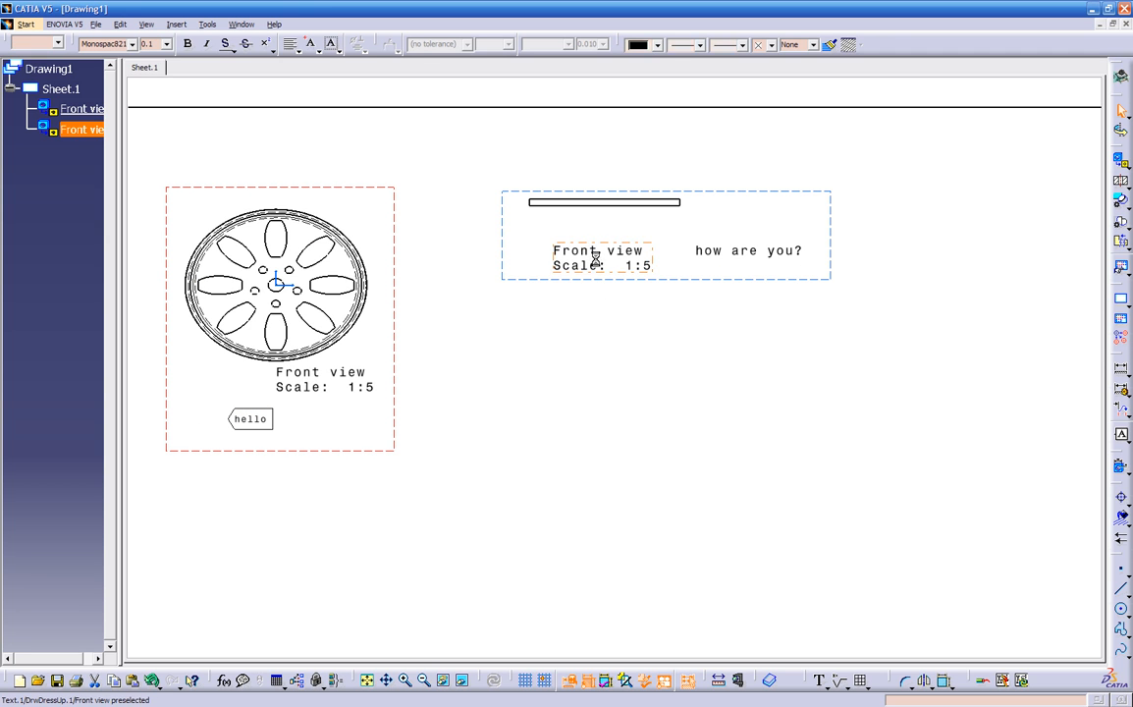
pyautogui.moveTo(597, 266); pyautogui.dragTo(596, 253)
pyautogui.click(354, 386)
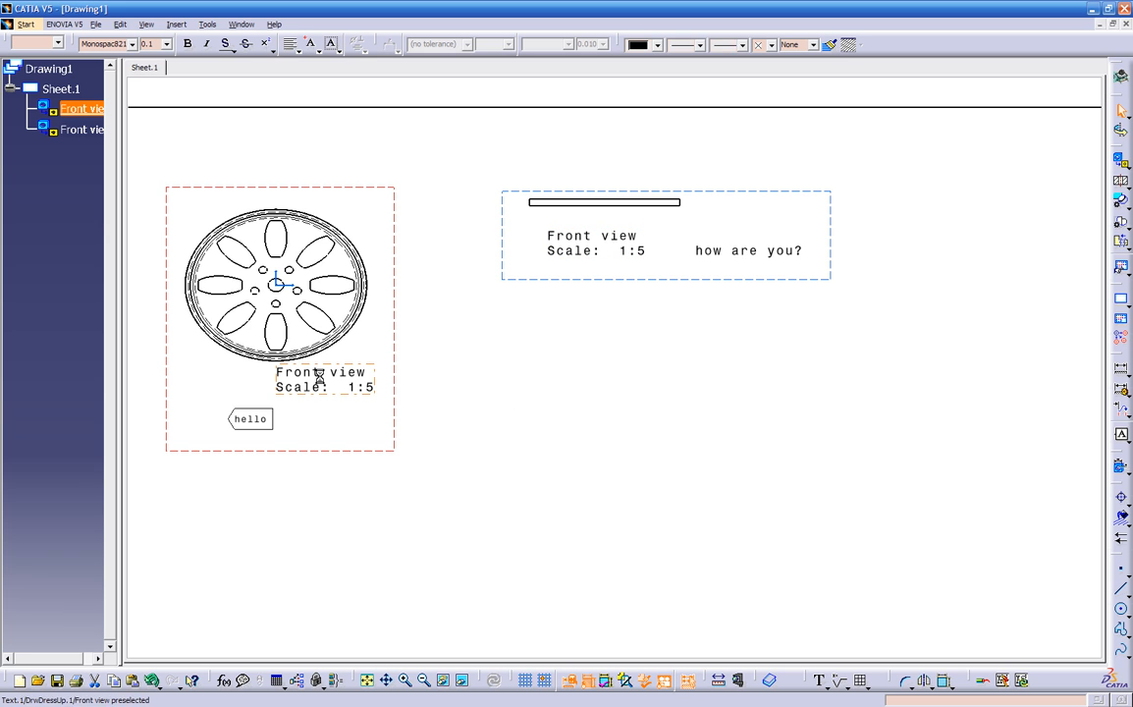
# Change the first line of the wheel view's caption to "top view" and centre the caption beneath the wheel.
pyautogui.doubleClick(319, 377)
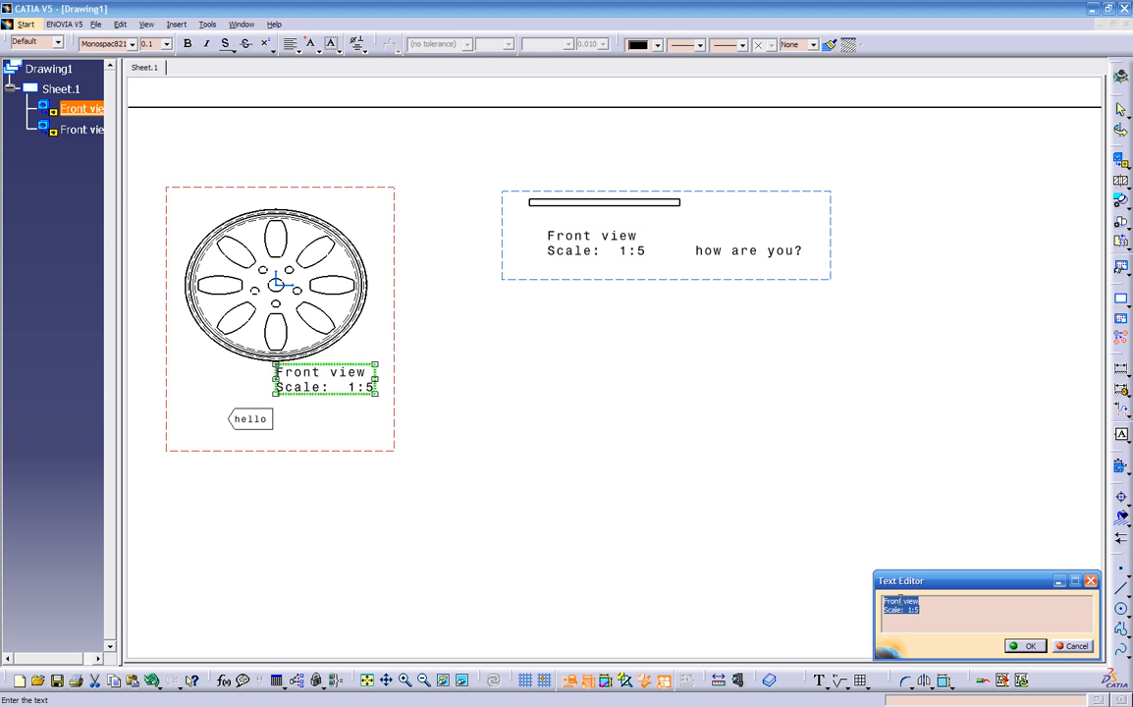
pyautogui.click(941, 595)
pyautogui.press('Home')
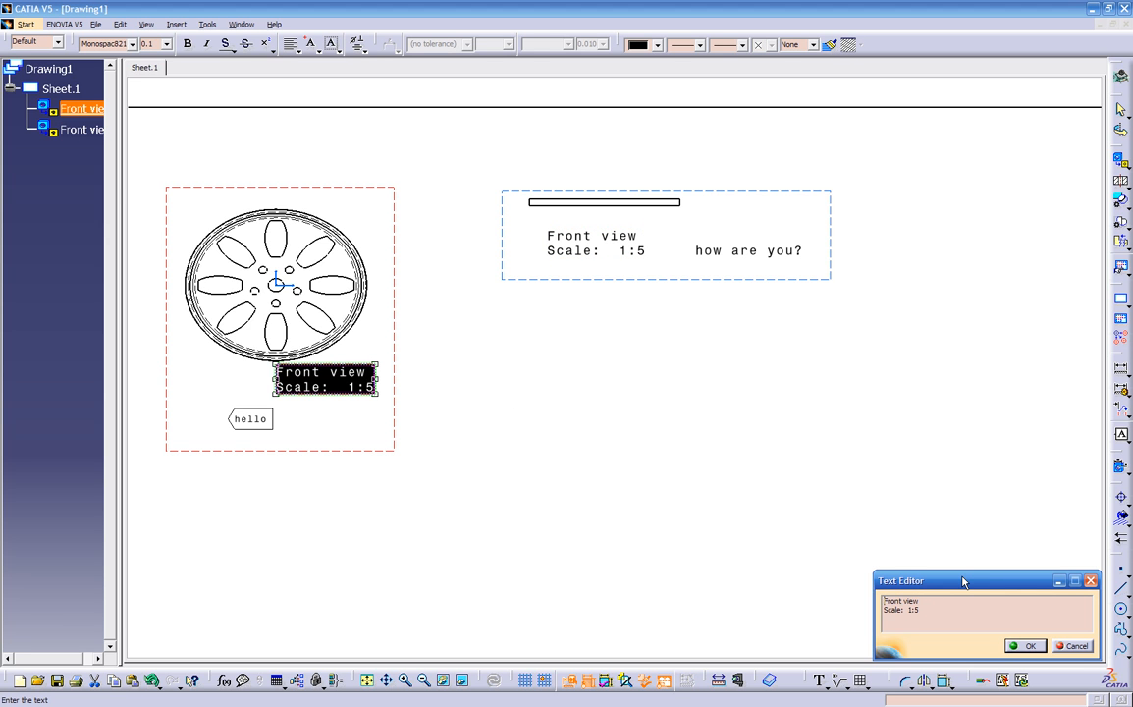
pyautogui.hotkey('shift', 'End')
pyautogui.press('Delete')
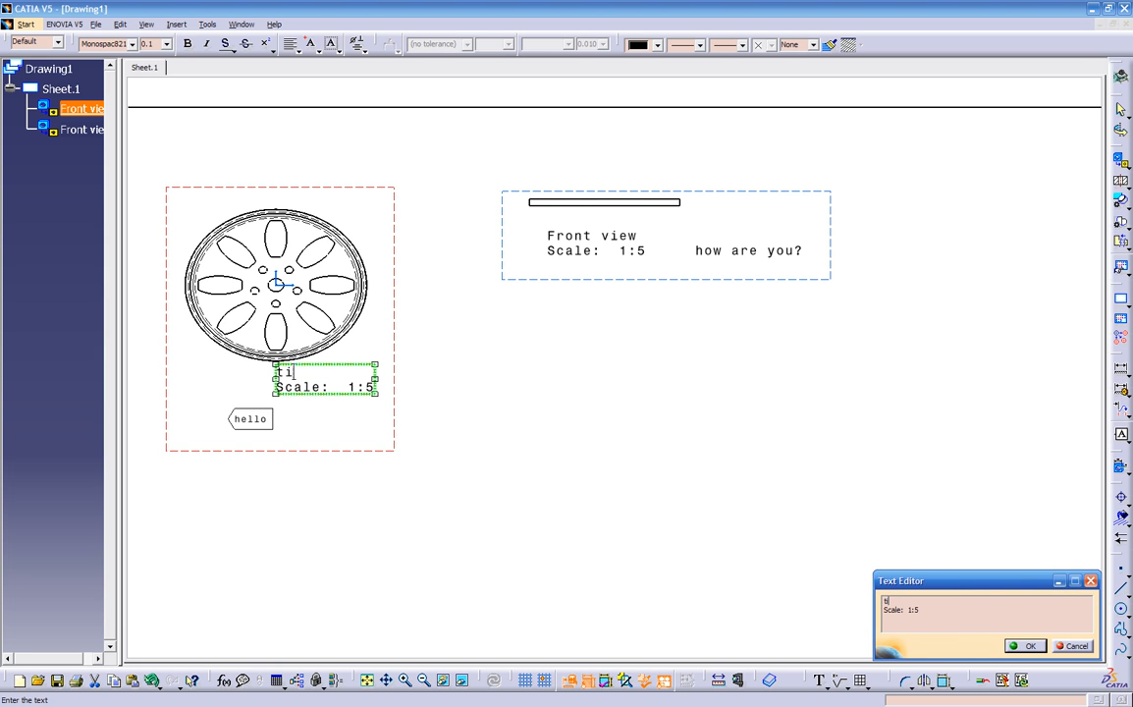
pyautogui.write('top view')
pyautogui.press('Return')
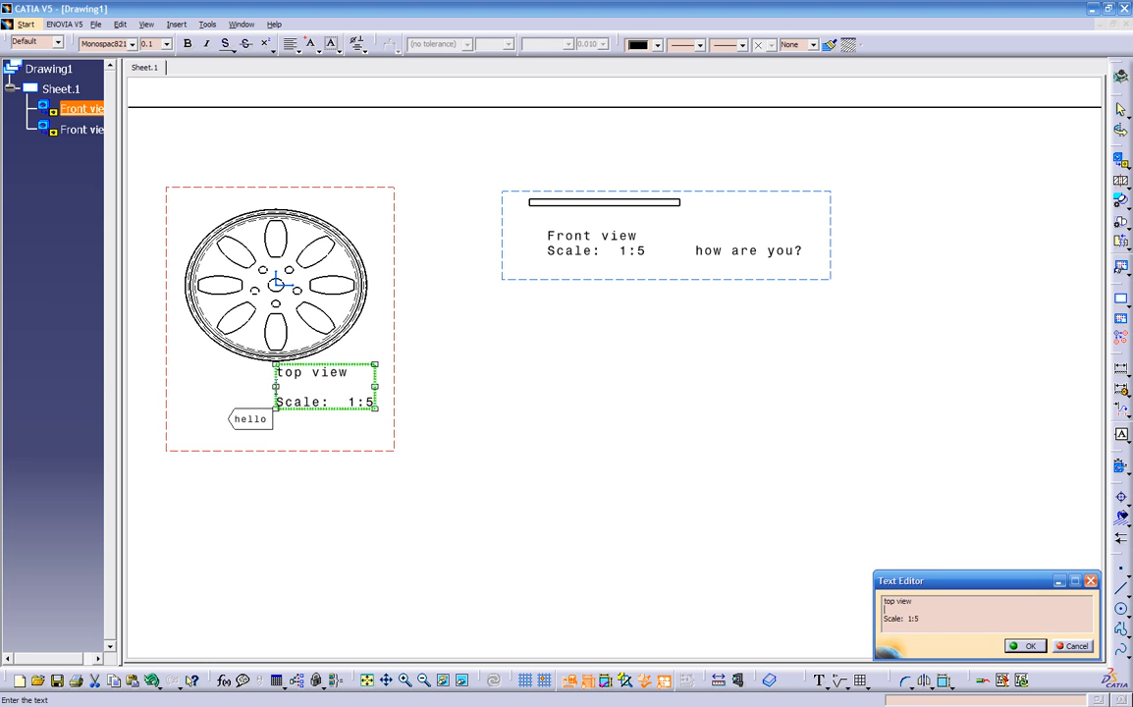
pyautogui.press('BackSpace')
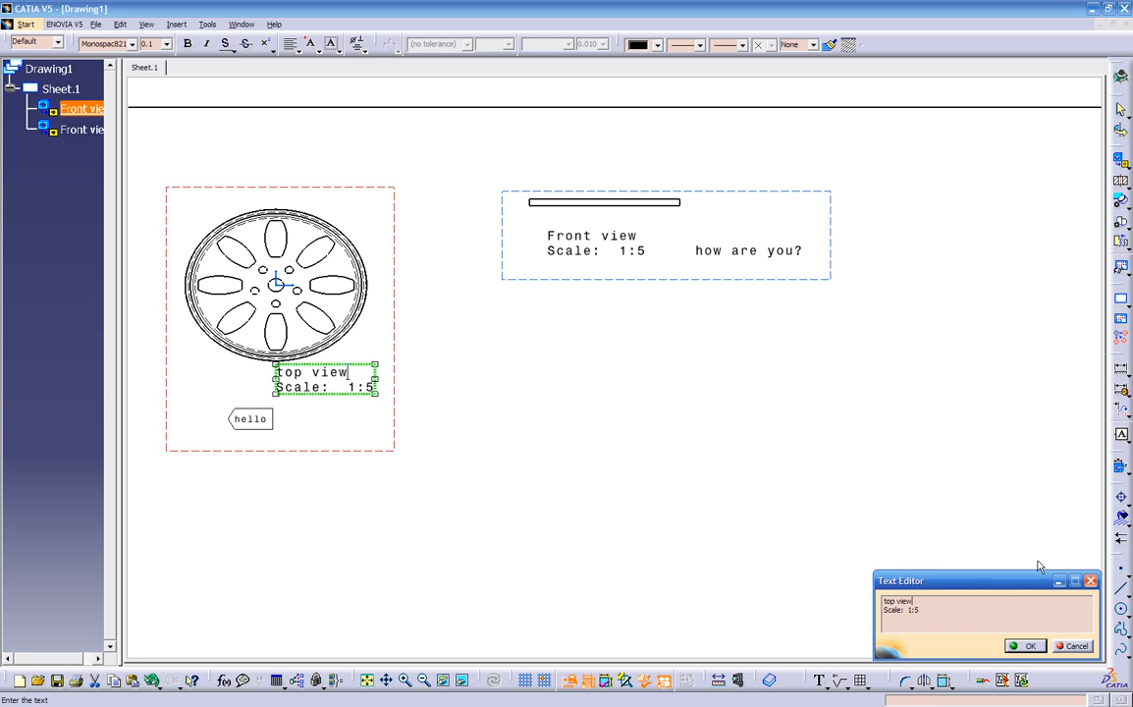
pyautogui.click(1023, 645)
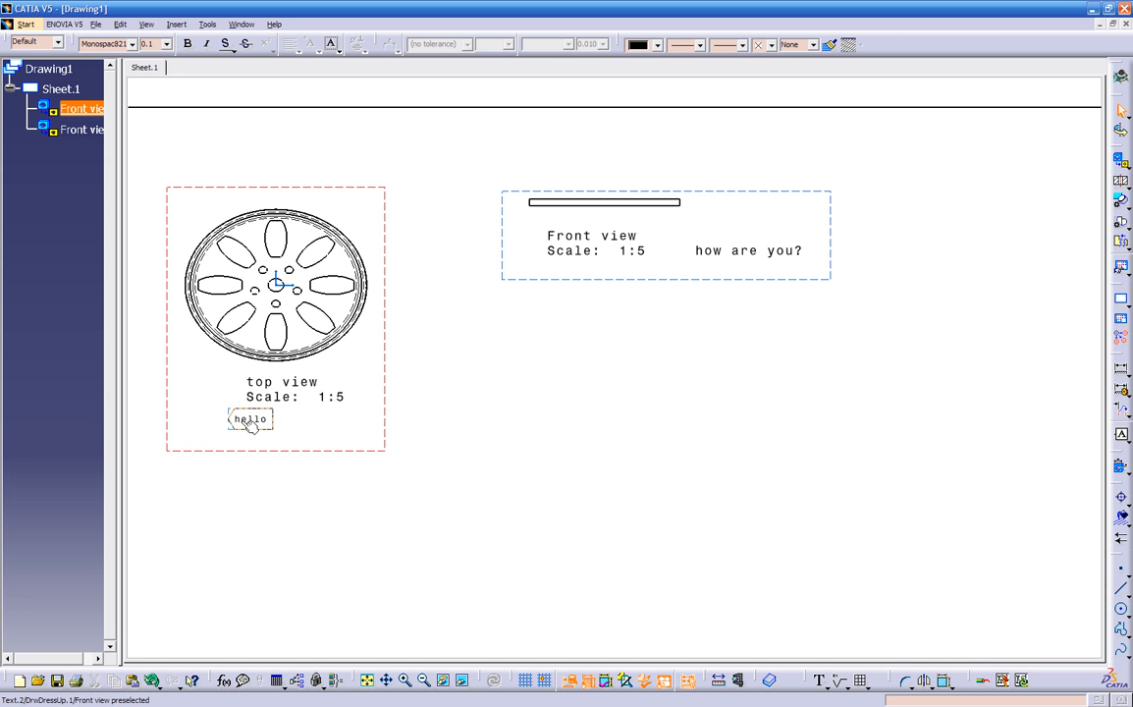
# Move the "hello" label down and to the left of the wheel's caption, and place the axis view below the wheel view.
pyautogui.moveTo(246, 422); pyautogui.dragTo(193, 450)
pyautogui.click(393, 447)
pyautogui.moveTo(513, 449)
pyautogui.keyDown('ctrl'); pyautogui.mouseDown(button='middle')
pyautogui.moveTo(528, 415)
pyautogui.moveTo(634, 392)
pyautogui.mouseUp(button='middle'); pyautogui.keyUp('ctrl')
pyautogui.moveTo(668, 269); pyautogui.dragTo(259, 633)
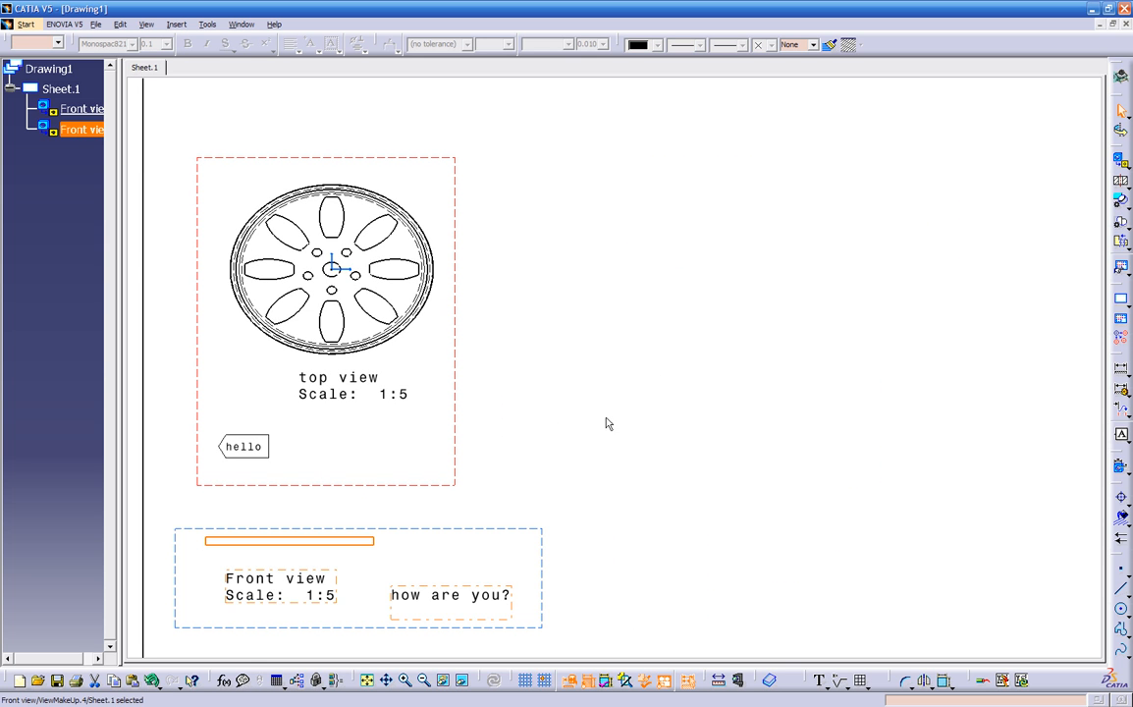
# Create an isometric view on the sheet, using the wheel in the Product1.CATProduct window at a tilted orientation as the reference.
pyautogui.moveTo(594, 448)
pyautogui.keyDown('ctrl'); pyautogui.mouseDown(button='middle')
pyautogui.moveTo(594, 481)
pyautogui.moveTo(877, 236)
pyautogui.mouseUp(button='middle'); pyautogui.keyUp('ctrl')
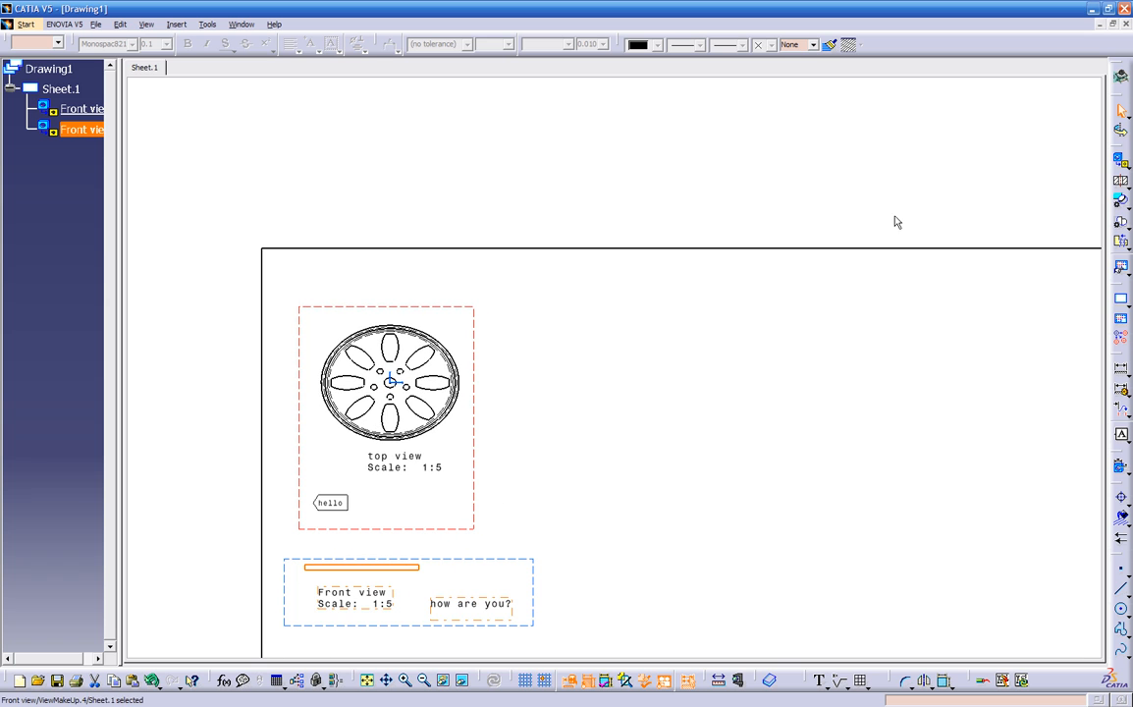
pyautogui.click(1128, 167)
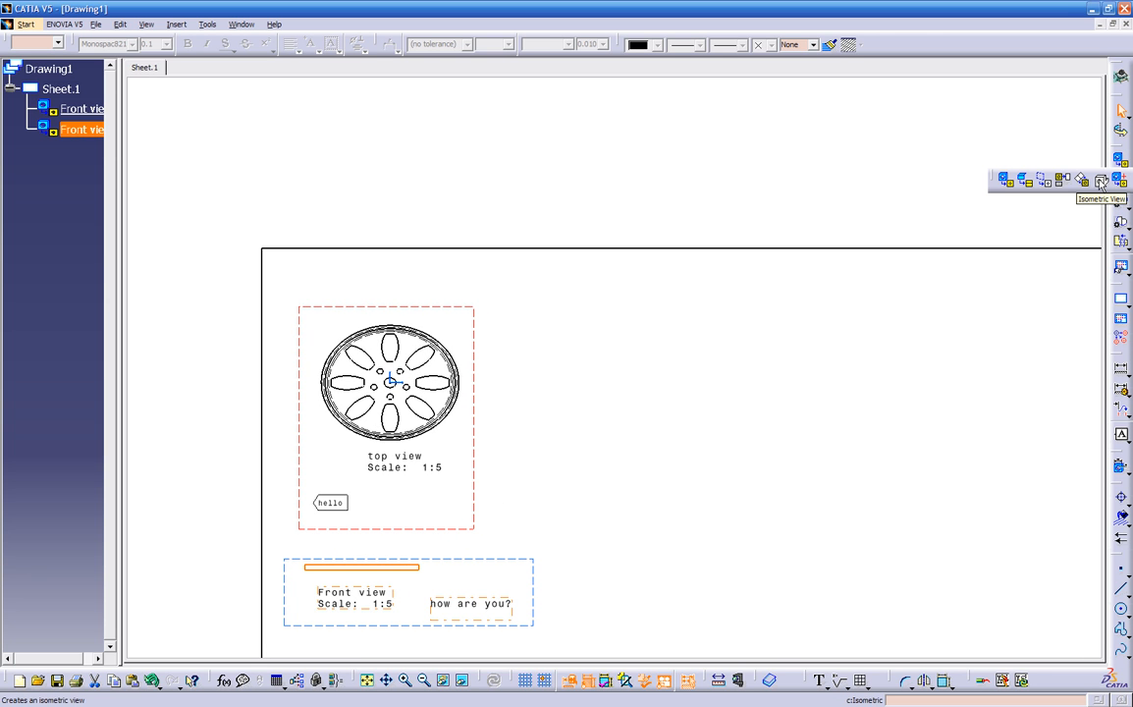
pyautogui.click(1101, 182)
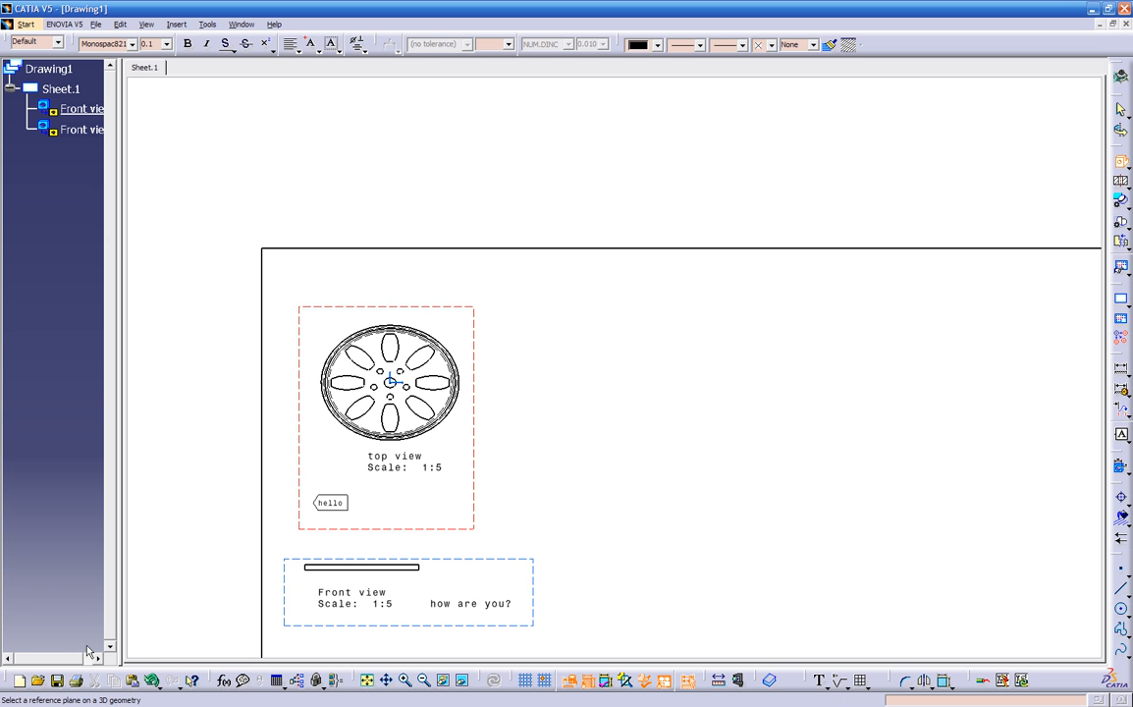
pyautogui.click(242, 24)
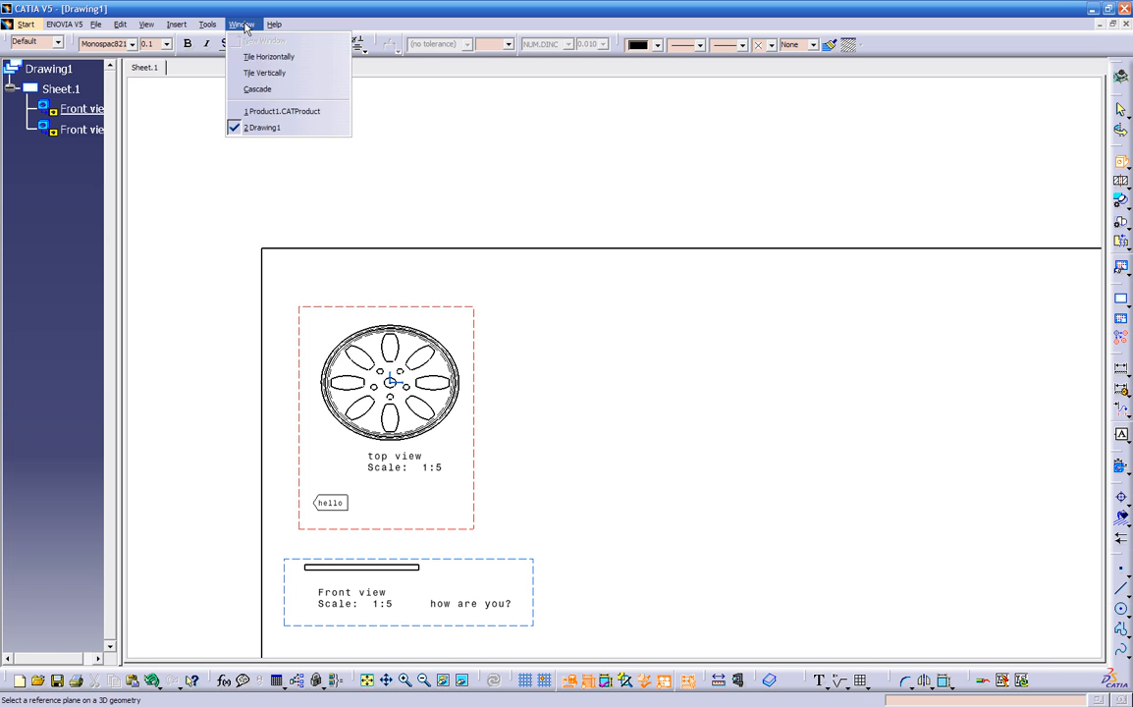
pyautogui.click(251, 112)
pyautogui.moveTo(373, 422); pyautogui.dragTo(460, 545, button='middle')
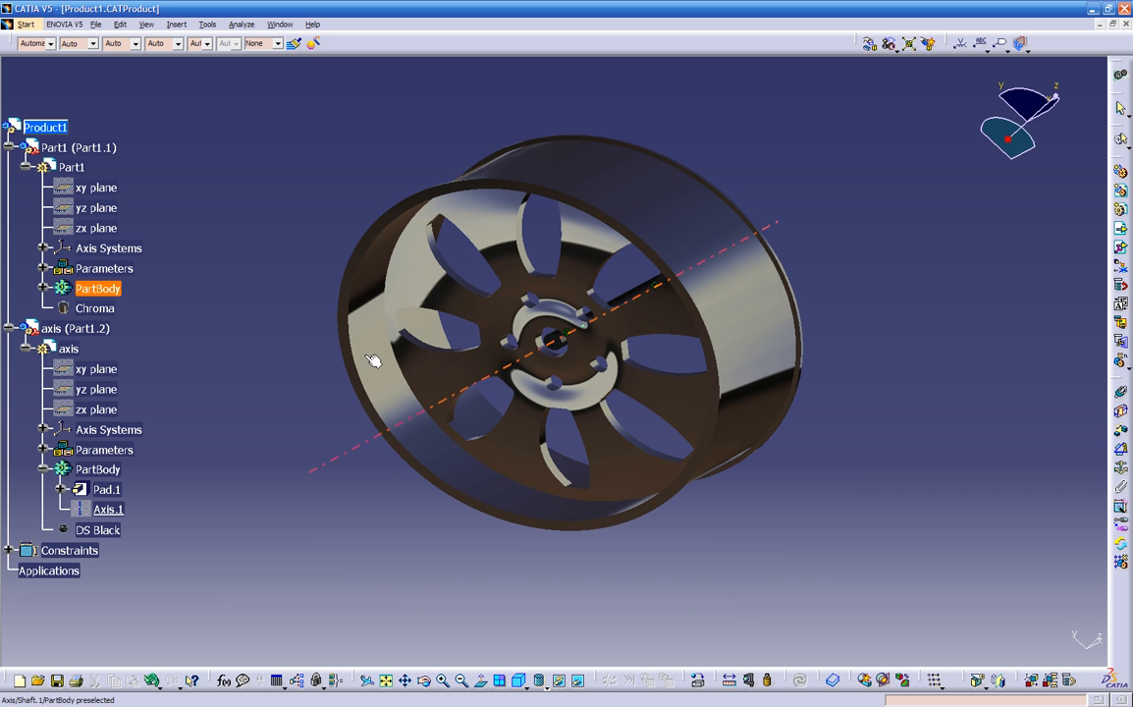
pyautogui.click(413, 353)
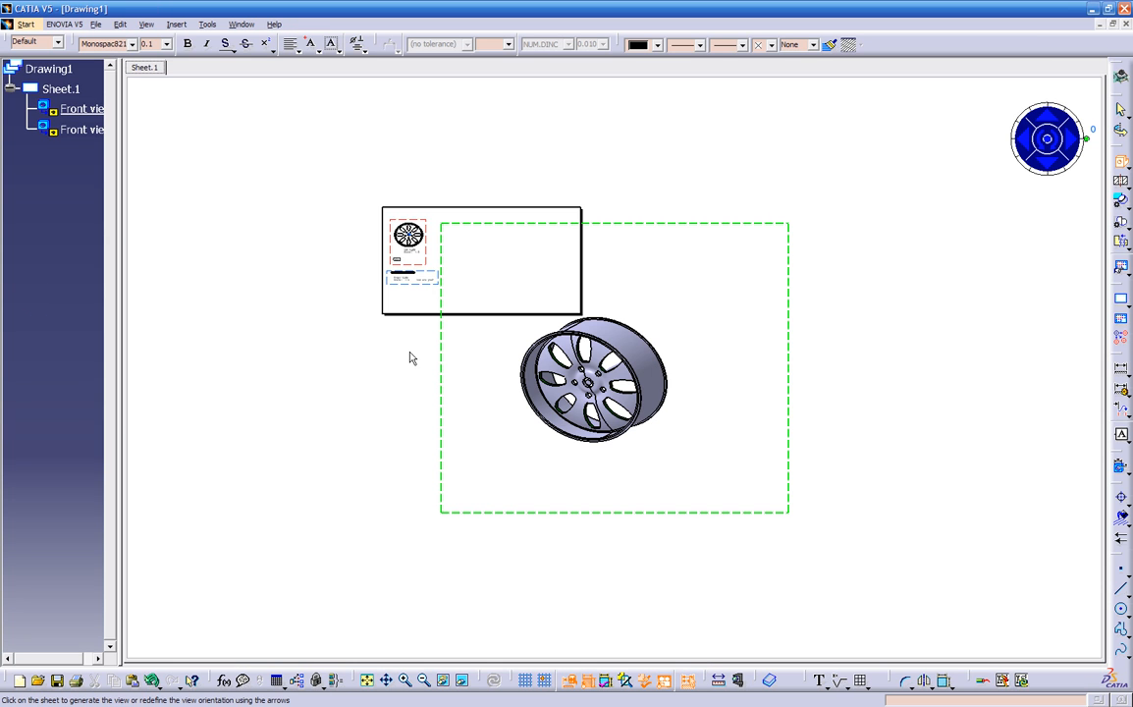
pyautogui.moveTo(507, 430)
pyautogui.keyDown('ctrl'); pyautogui.mouseDown(button='middle')
pyautogui.moveTo(594, 316)
pyautogui.moveTo(660, 261)
pyautogui.moveTo(599, 473)
pyautogui.mouseUp(button='middle'); pyautogui.keyUp('ctrl')
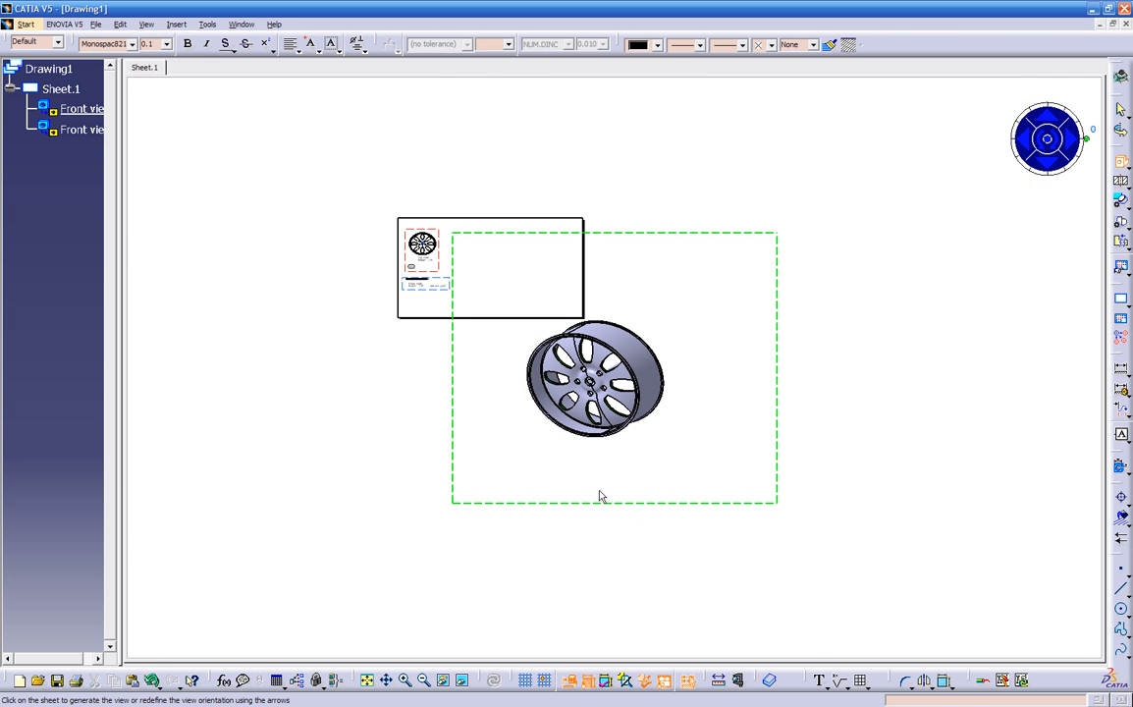
pyautogui.click(1048, 145)
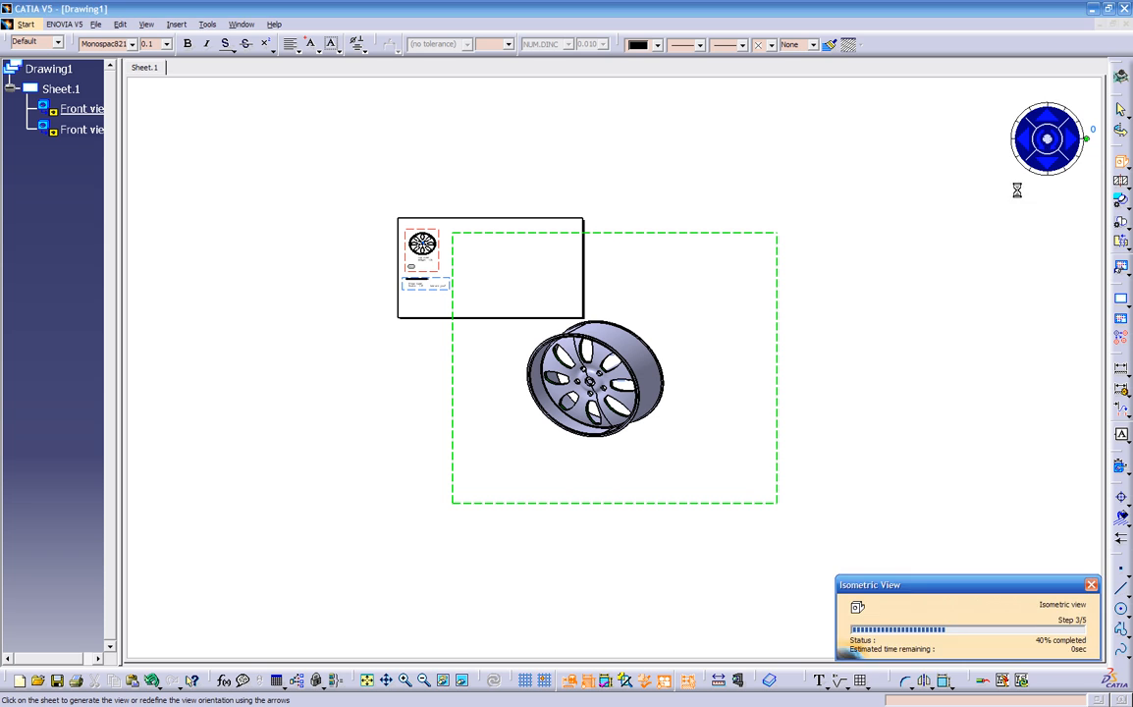
# Activate the isometric view and set its scale to 1:5 in its properties.
pyautogui.keyDown('ctrl'); pyautogui.moveTo(747, 430); pyautogui.dragTo(782, 387, button='middle'); pyautogui.keyUp('ctrl')
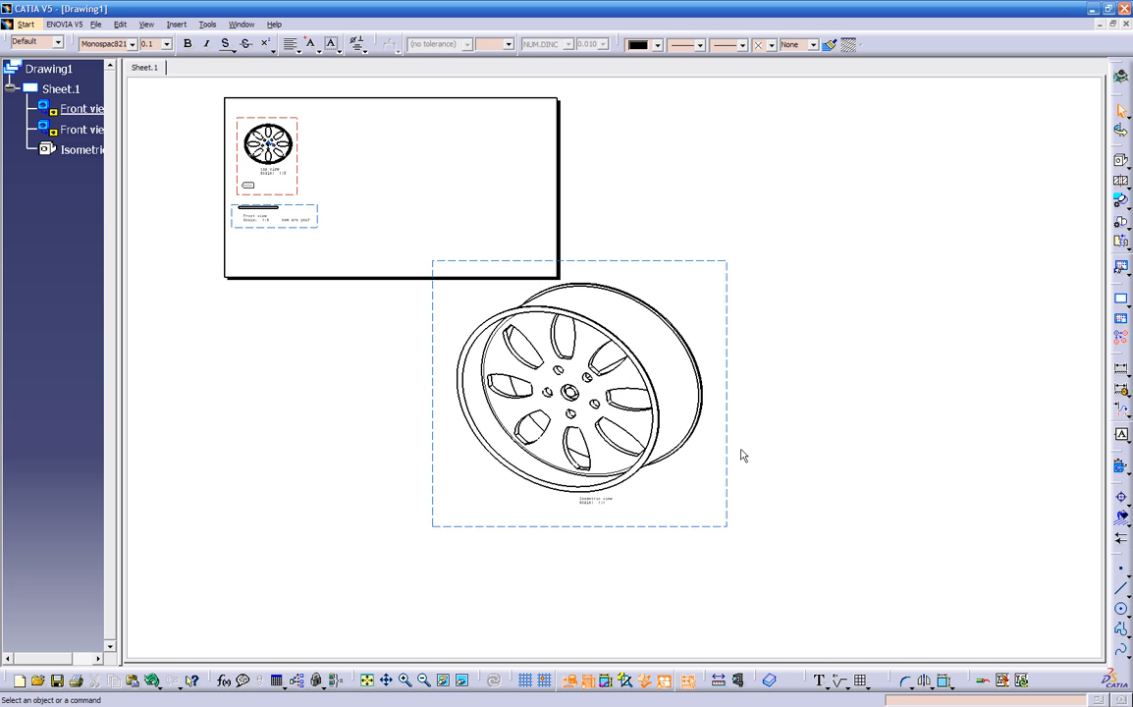
pyautogui.rightClick(678, 528)
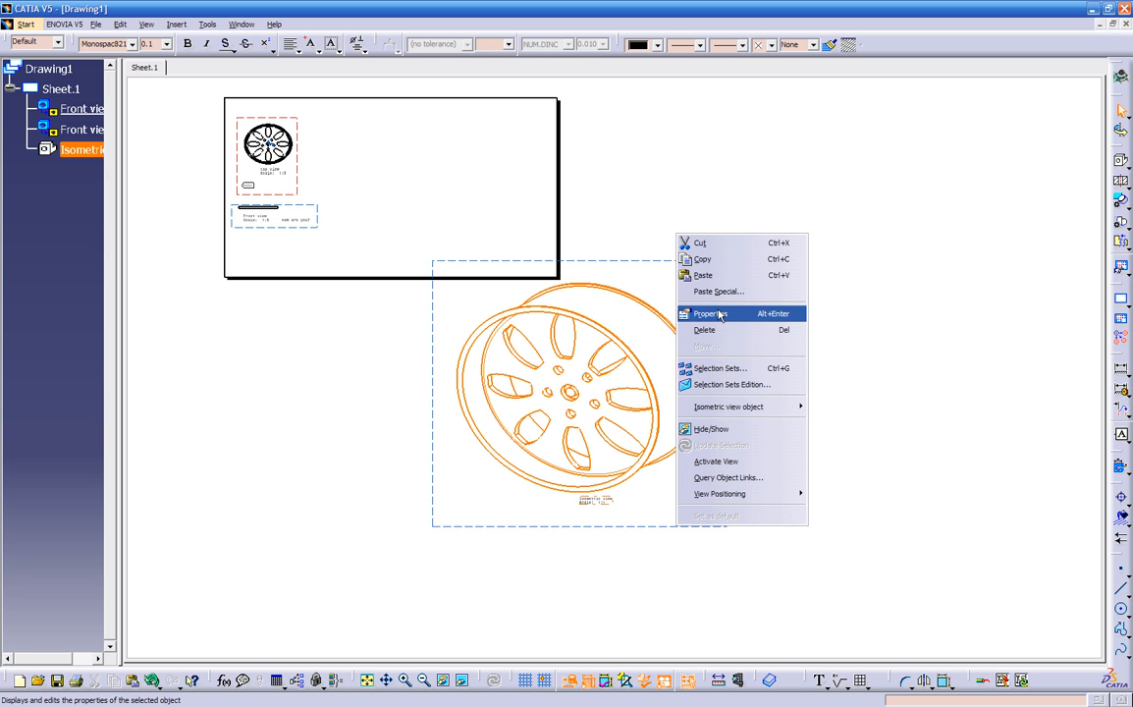
pyautogui.click(576, 576)
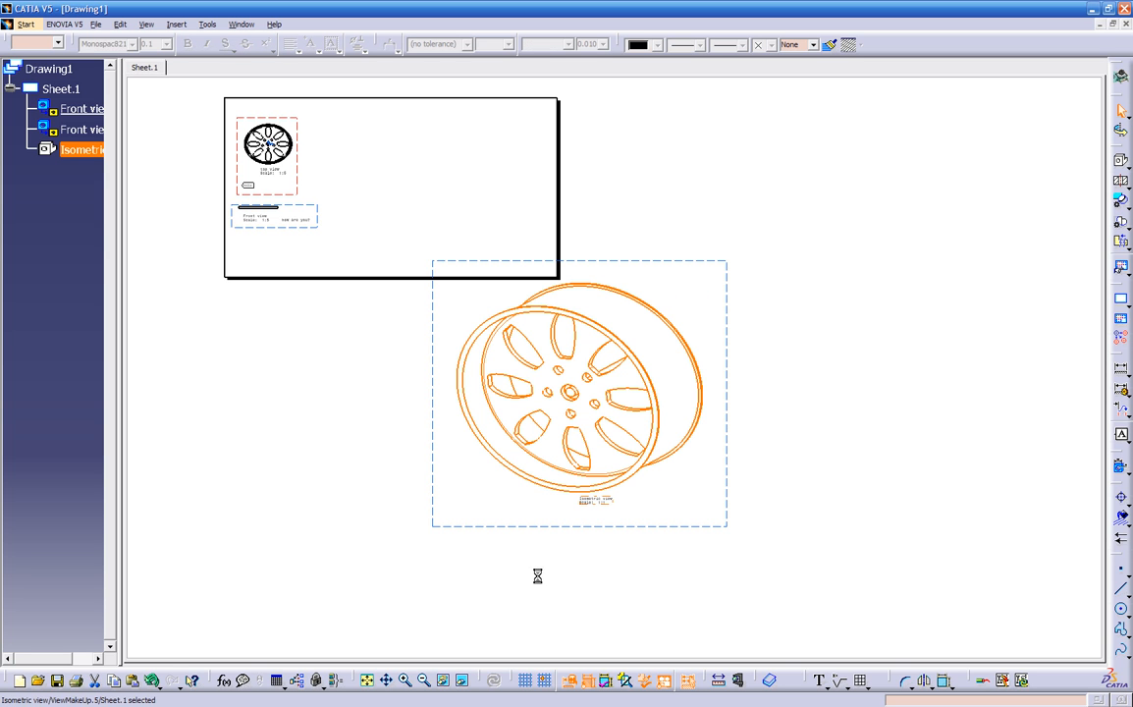
pyautogui.doubleClick(643, 525)
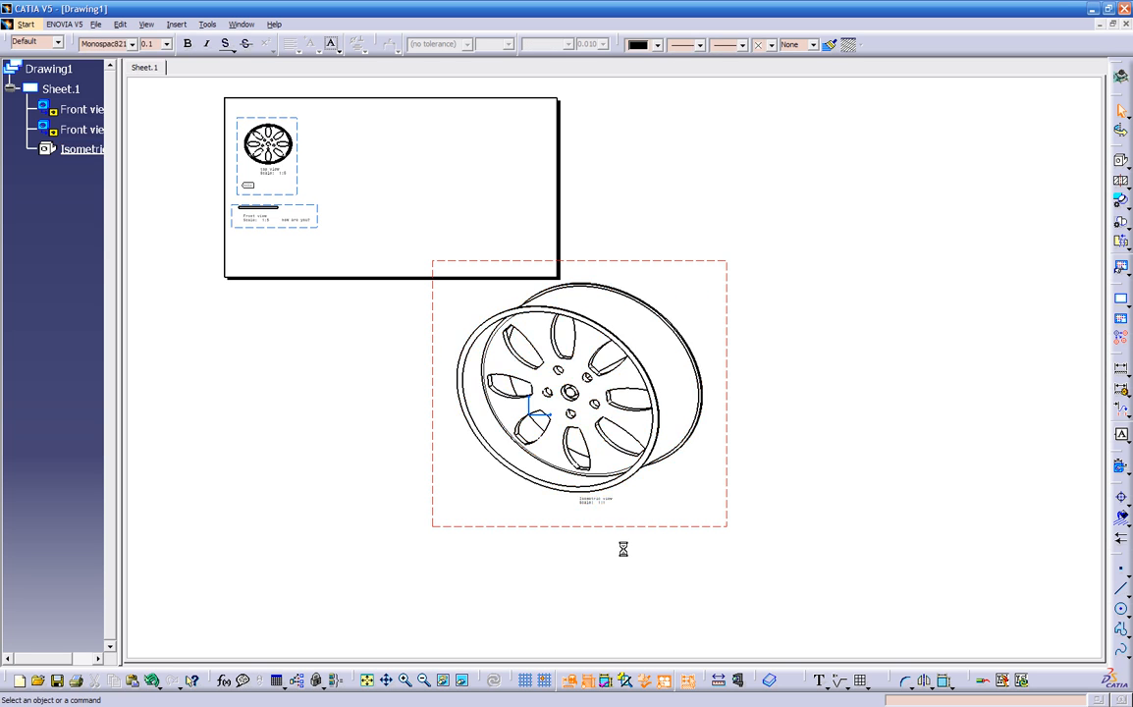
pyautogui.rightClick(646, 530)
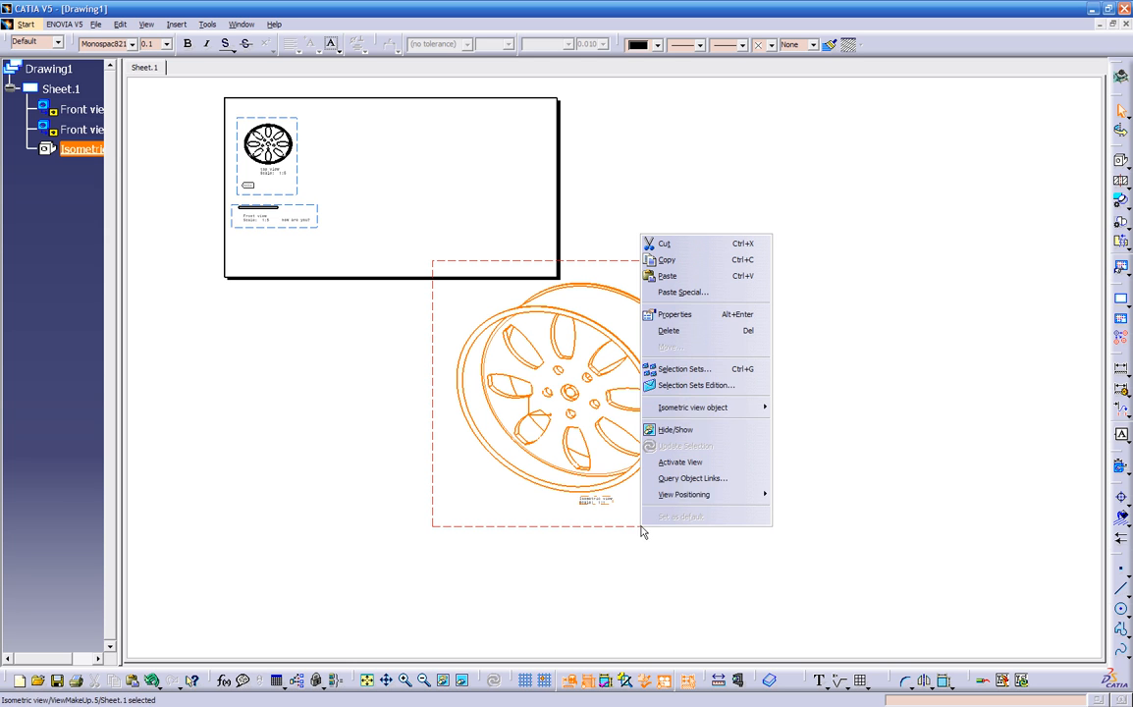
pyautogui.click(692, 316)
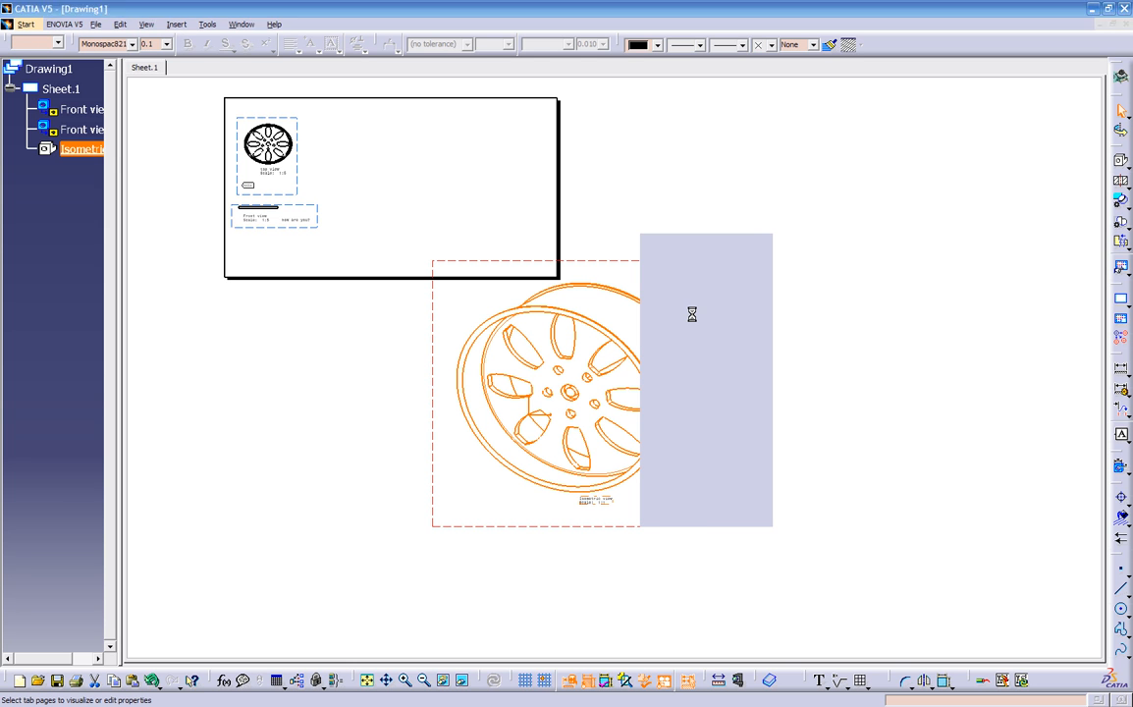
pyautogui.click(813, 323)
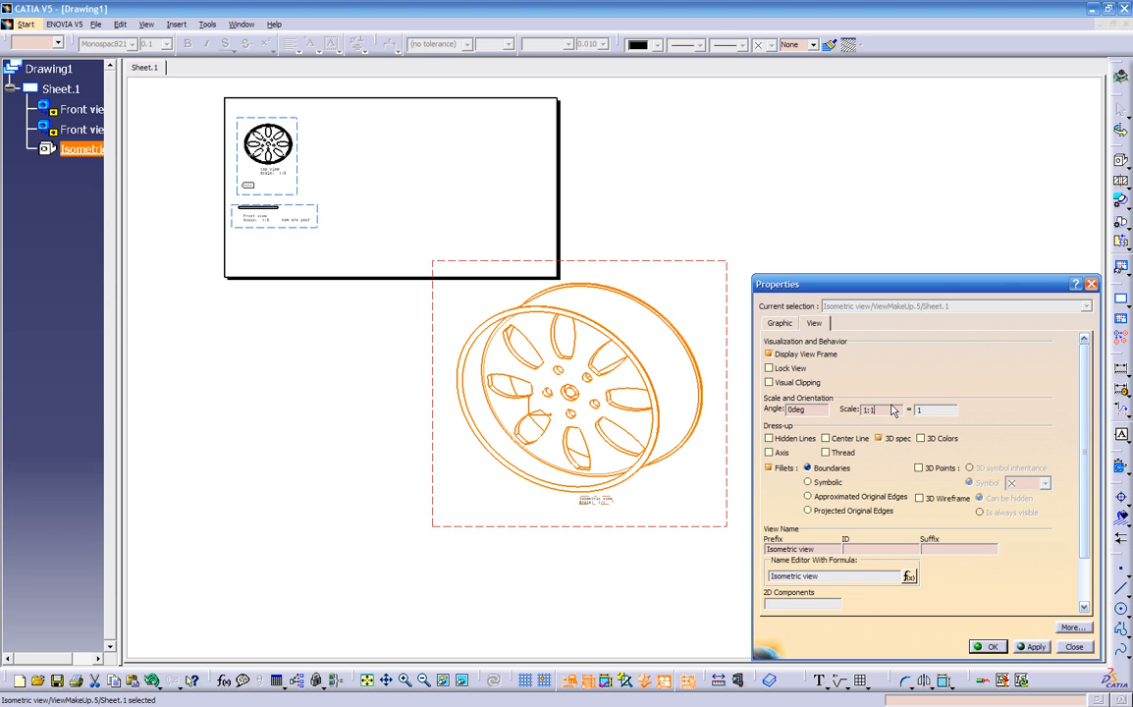
pyautogui.click(889, 409)
pyautogui.write('1:5')
pyautogui.press('Return')
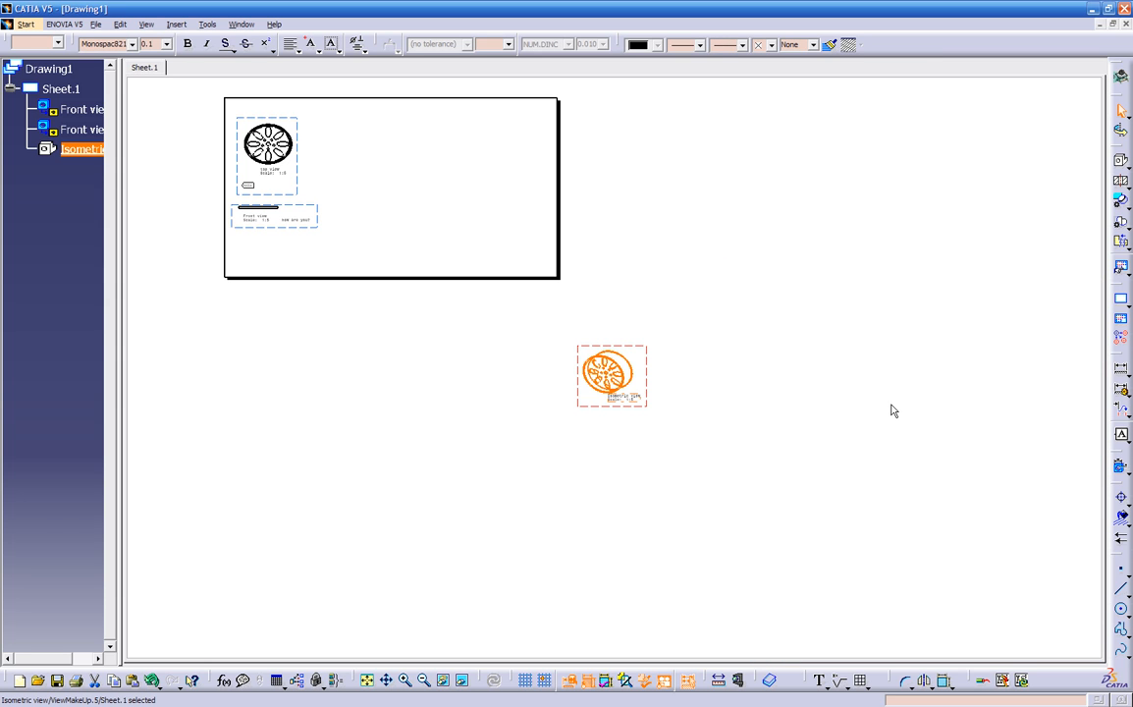
# Move the isometric view inside the sheet, near its upper-right corner.
pyautogui.moveTo(630, 491); pyautogui.dragTo(645, 465, button='middle')
pyautogui.moveTo(522, 452); pyautogui.dragTo(693, 565, button='middle')
pyautogui.moveTo(753, 537)
pyautogui.mouseDown()
pyautogui.moveTo(578, 215)
pyautogui.moveTo(578, 186)
pyautogui.moveTo(593, 199)
pyautogui.mouseUp()
pyautogui.moveTo(537, 330)
pyautogui.mouseDown(button='middle')
pyautogui.moveTo(544, 493)
pyautogui.moveTo(631, 421)
pyautogui.mouseUp(button='middle')
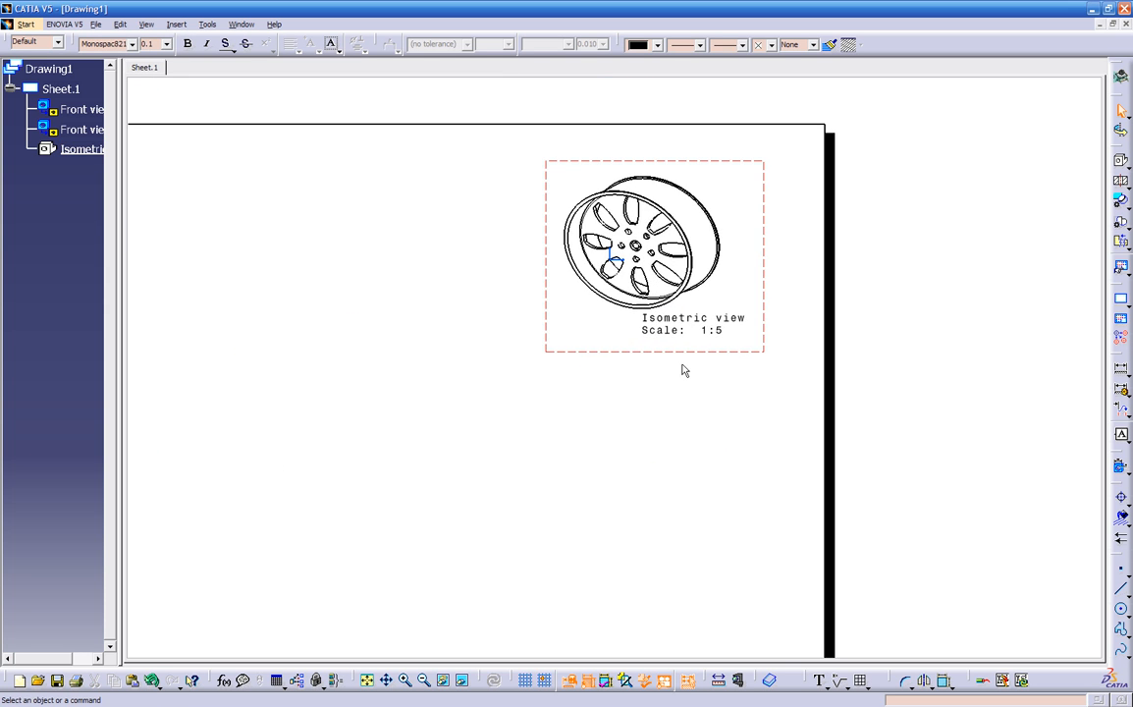
# Replace the scale line of the isometric view's caption with "no to scale" and move the caption slightly farther below the wheel.
pyautogui.doubleClick(689, 326)
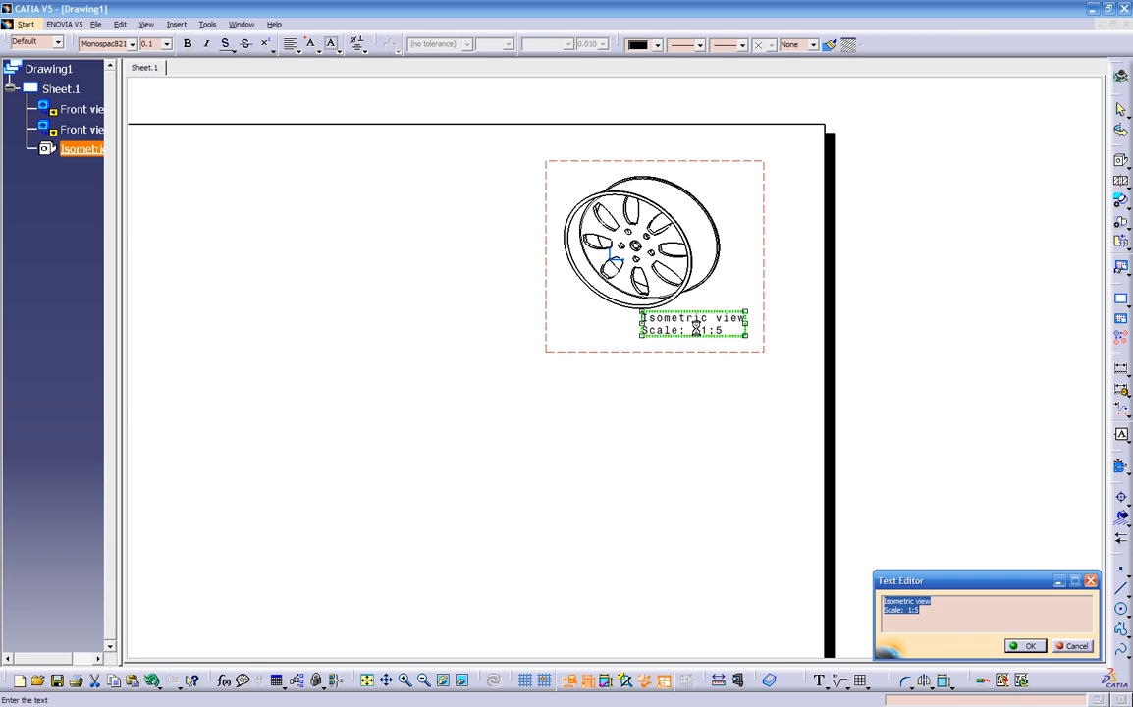
pyautogui.click(929, 614)
pyautogui.press('BackSpace')
pyautogui.press('BackSpace')
pyautogui.press('BackSpace')
pyautogui.press('BackSpace')
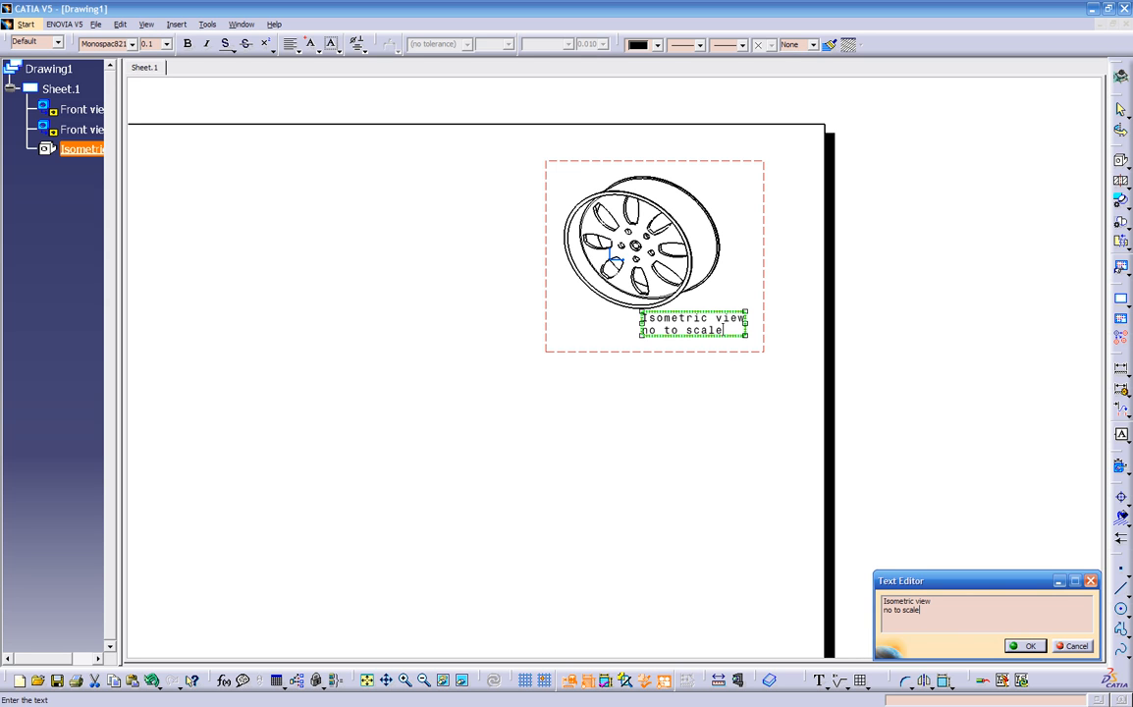
pyautogui.click(1025, 645)
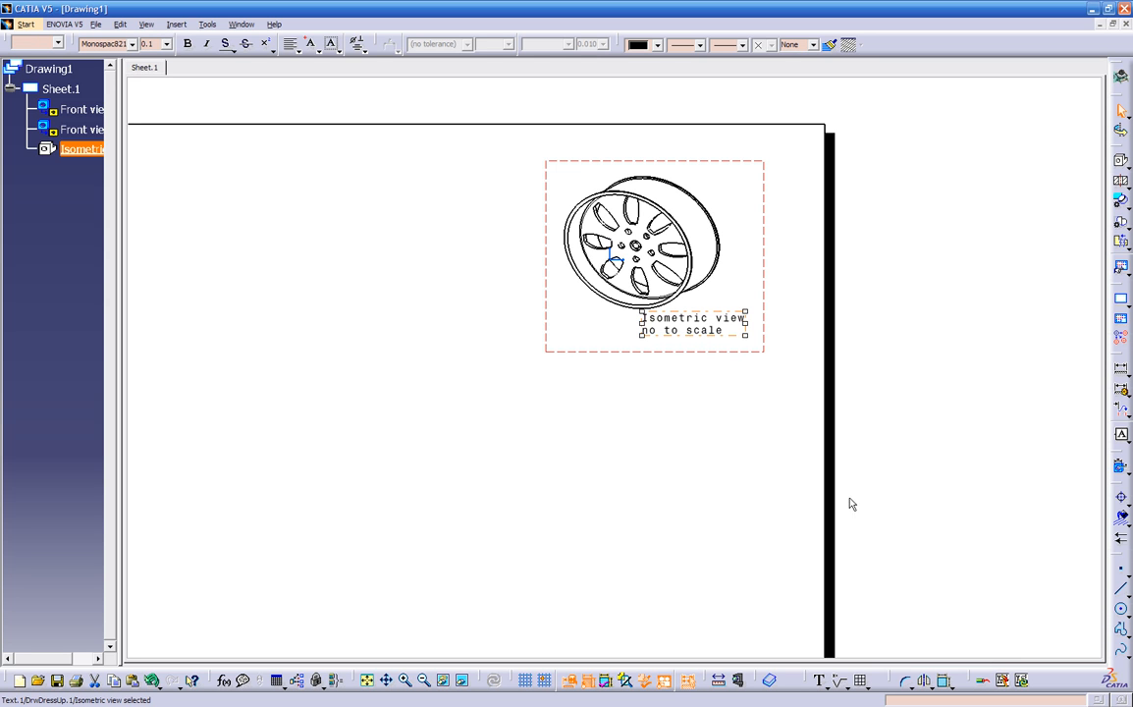
pyautogui.moveTo(705, 332); pyautogui.dragTo(703, 342)
pyautogui.click(711, 398)
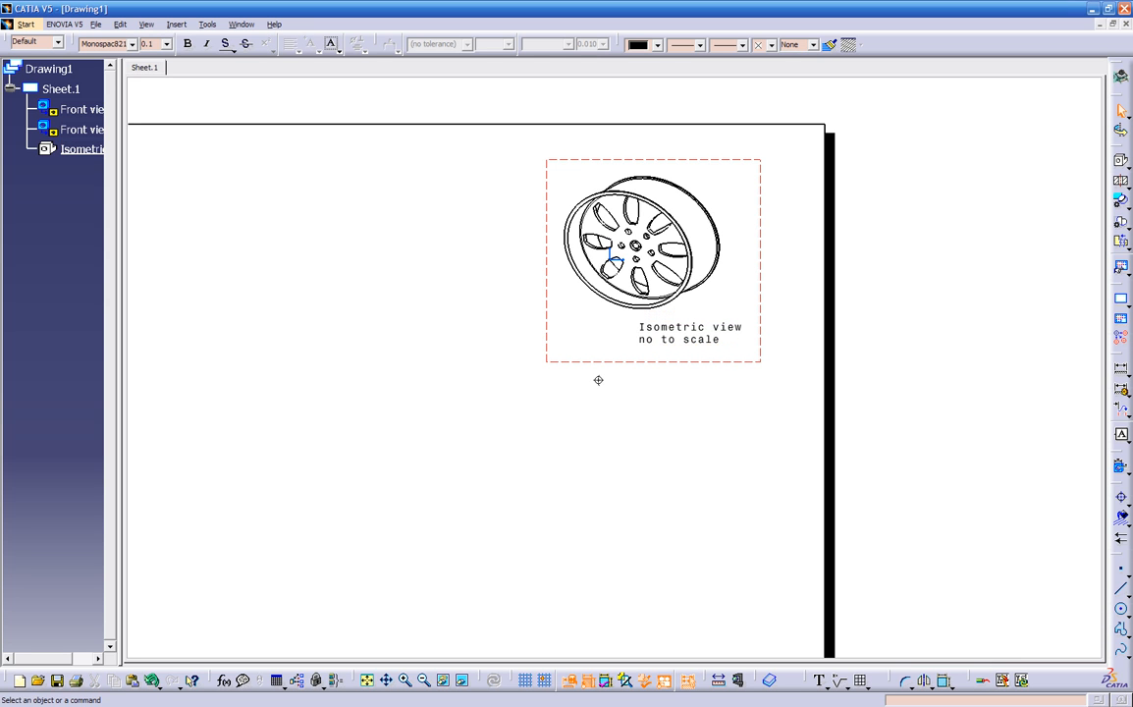
pyautogui.keyDown('ctrl'); pyautogui.moveTo(598, 380); pyautogui.dragTo(576, 431, button='middle'); pyautogui.keyUp('ctrl')
pyautogui.moveTo(491, 430); pyautogui.dragTo(594, 427, button='middle')
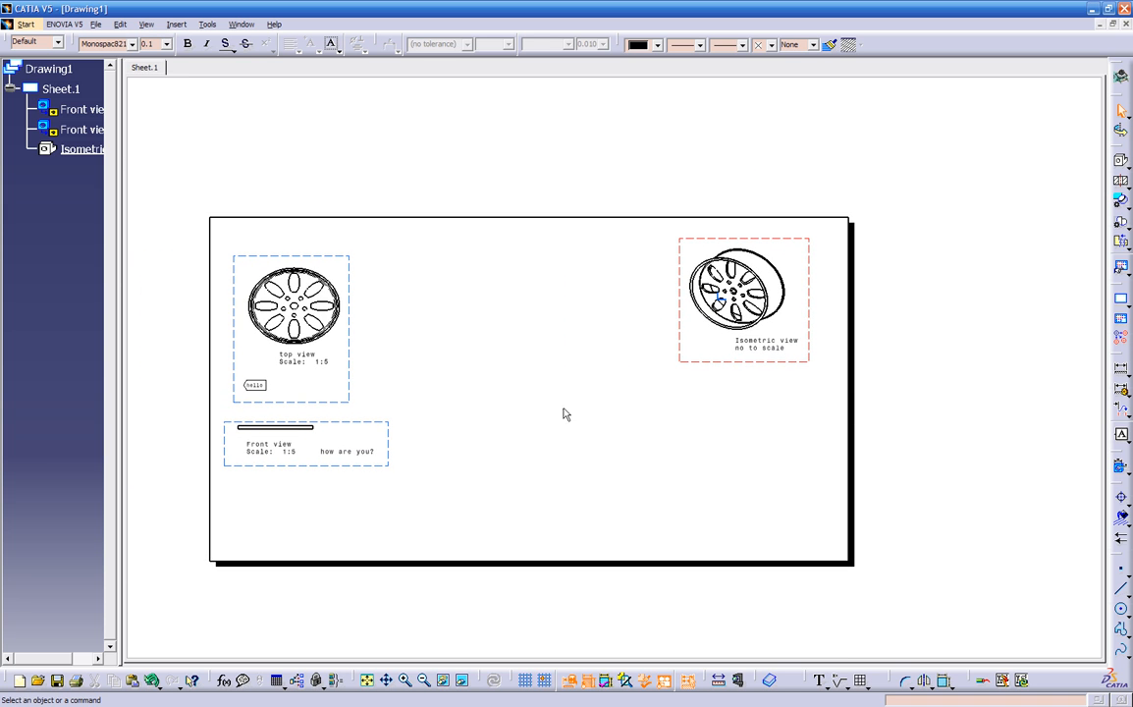
pyautogui.moveTo(526, 444); pyautogui.dragTo(546, 457, button='middle')
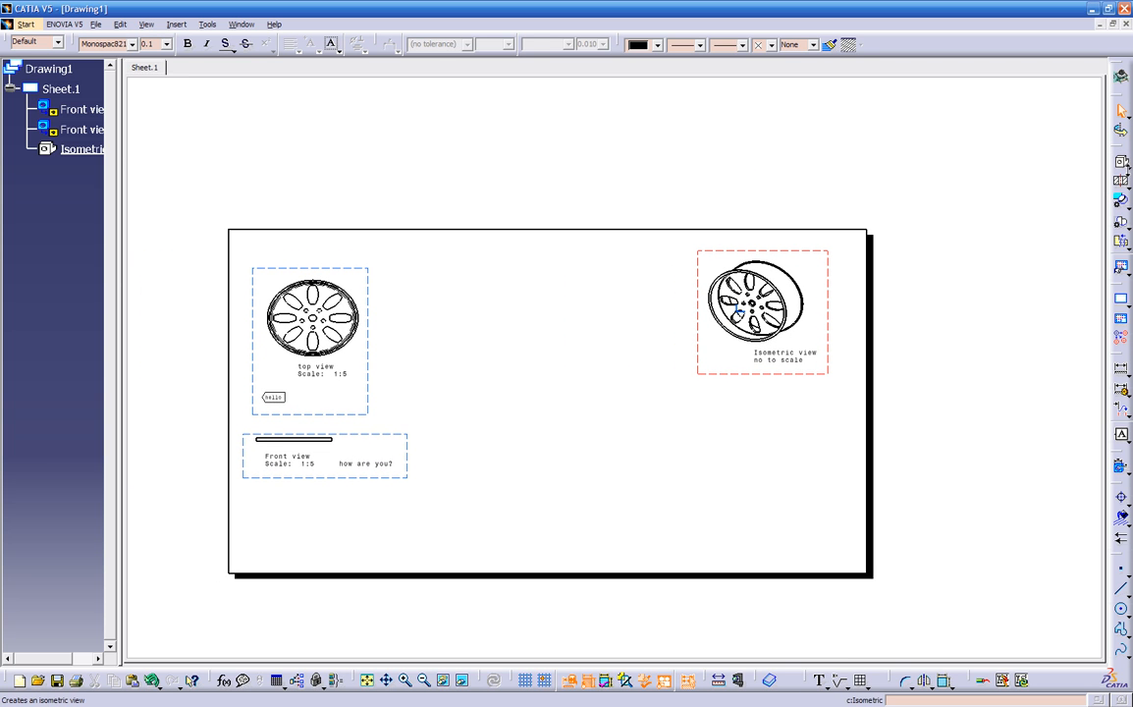
pyautogui.click(1129, 170)
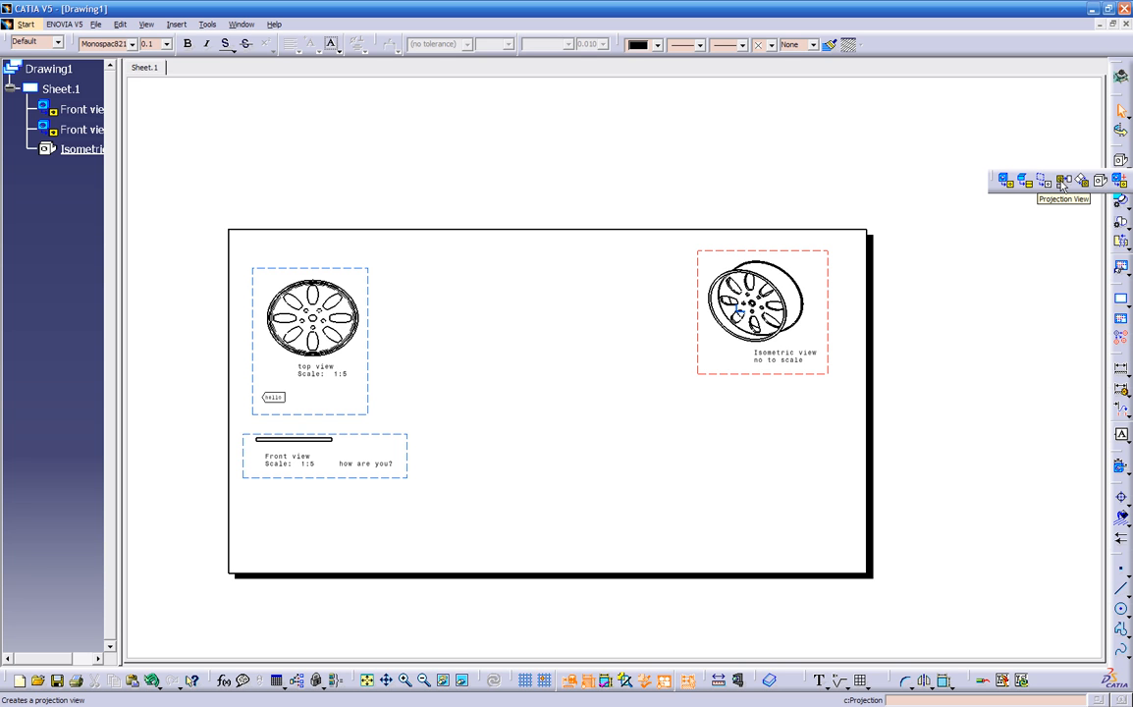
pyautogui.click(1120, 180)
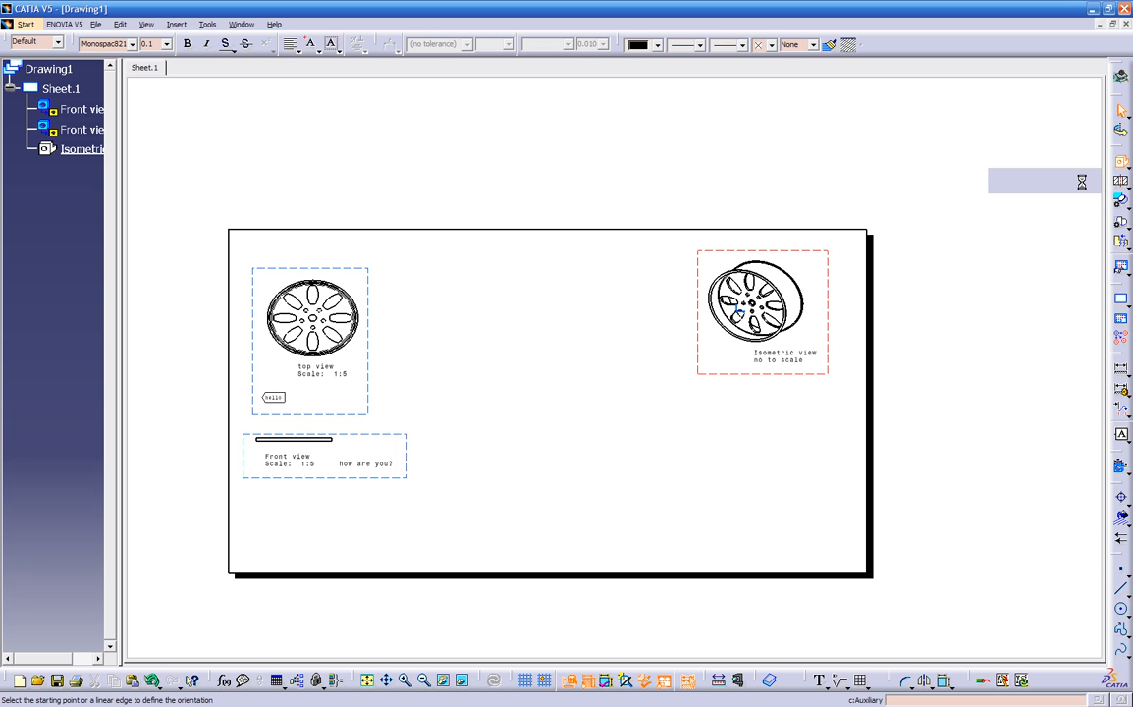
pyautogui.moveTo(443, 489); pyautogui.dragTo(567, 442, button='middle')
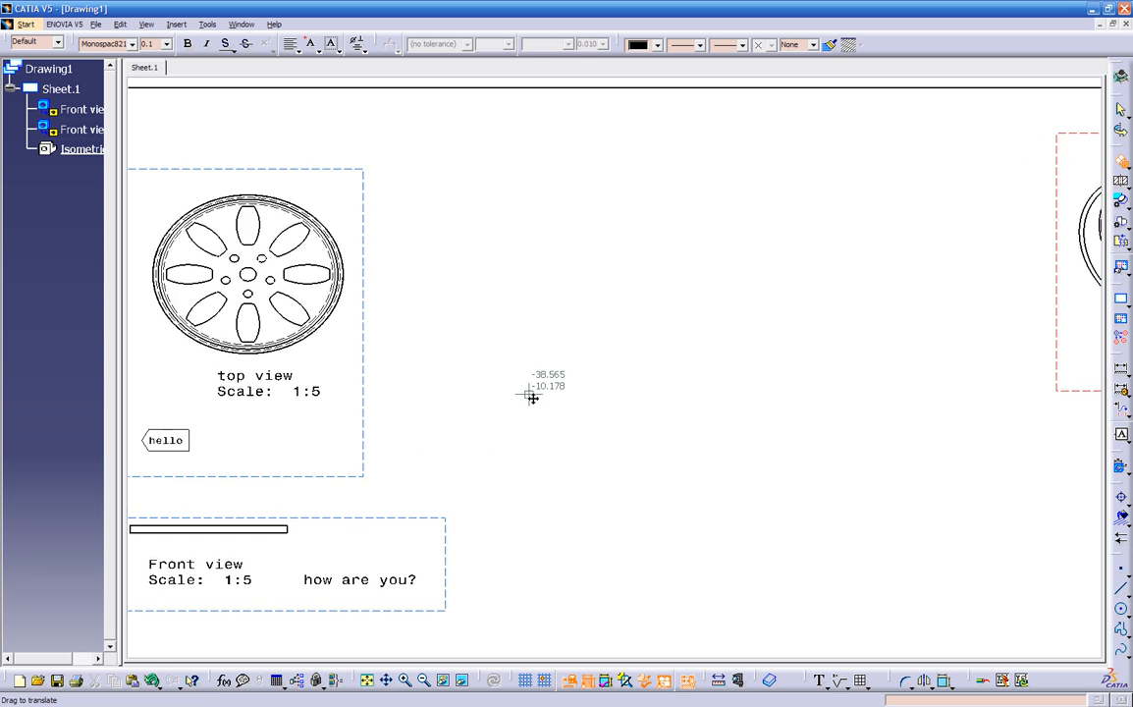
pyautogui.moveTo(337, 251); pyautogui.dragTo(611, 321, button='middle')
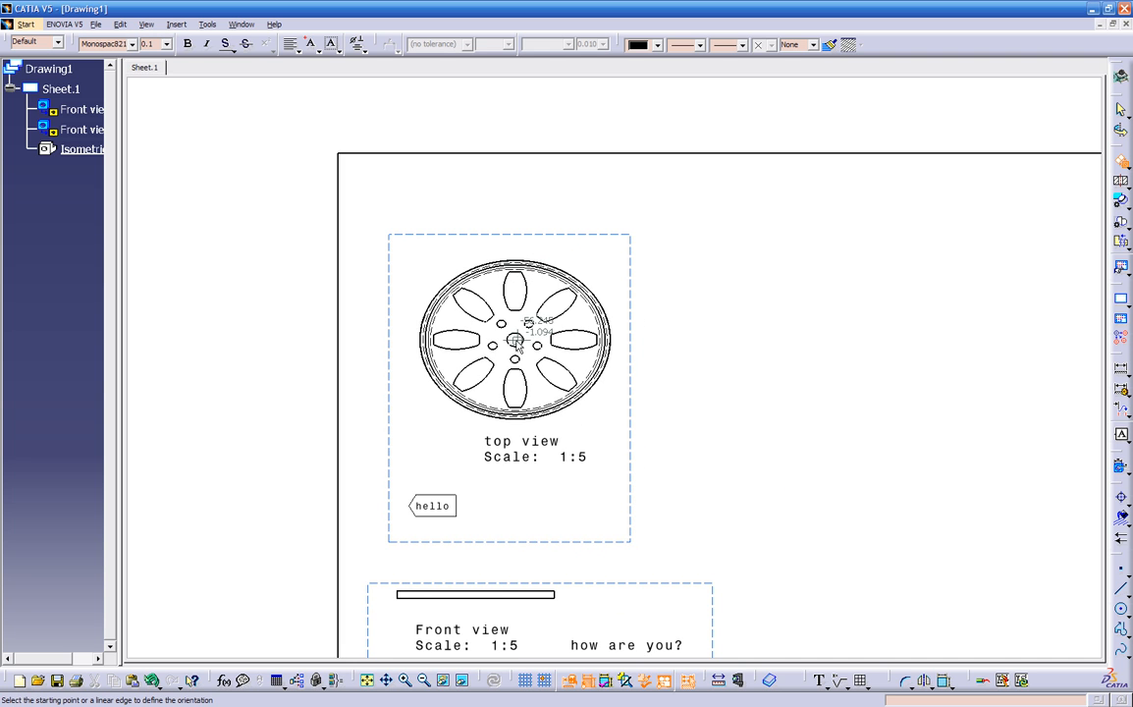
pyautogui.moveTo(615, 329)
pyautogui.mouseDown(button='middle')
pyautogui.moveTo(622, 351)
pyautogui.moveTo(546, 348)
pyautogui.moveTo(561, 361)
pyautogui.mouseUp(button='middle')
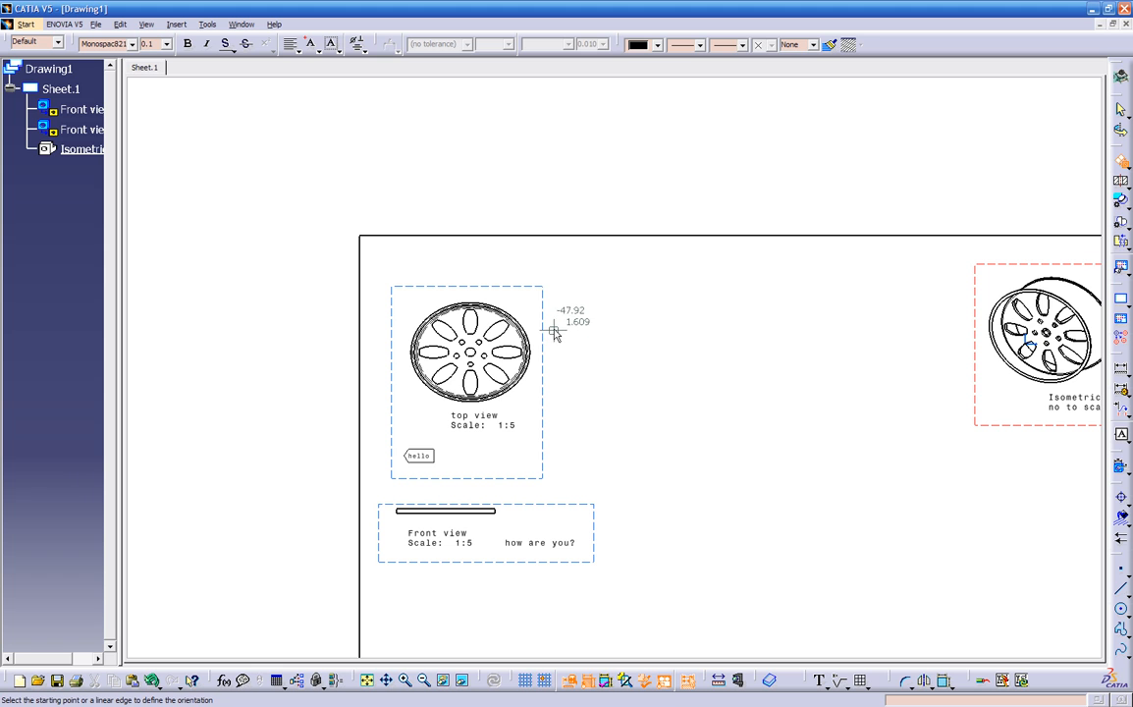
pyautogui.press('Escape')
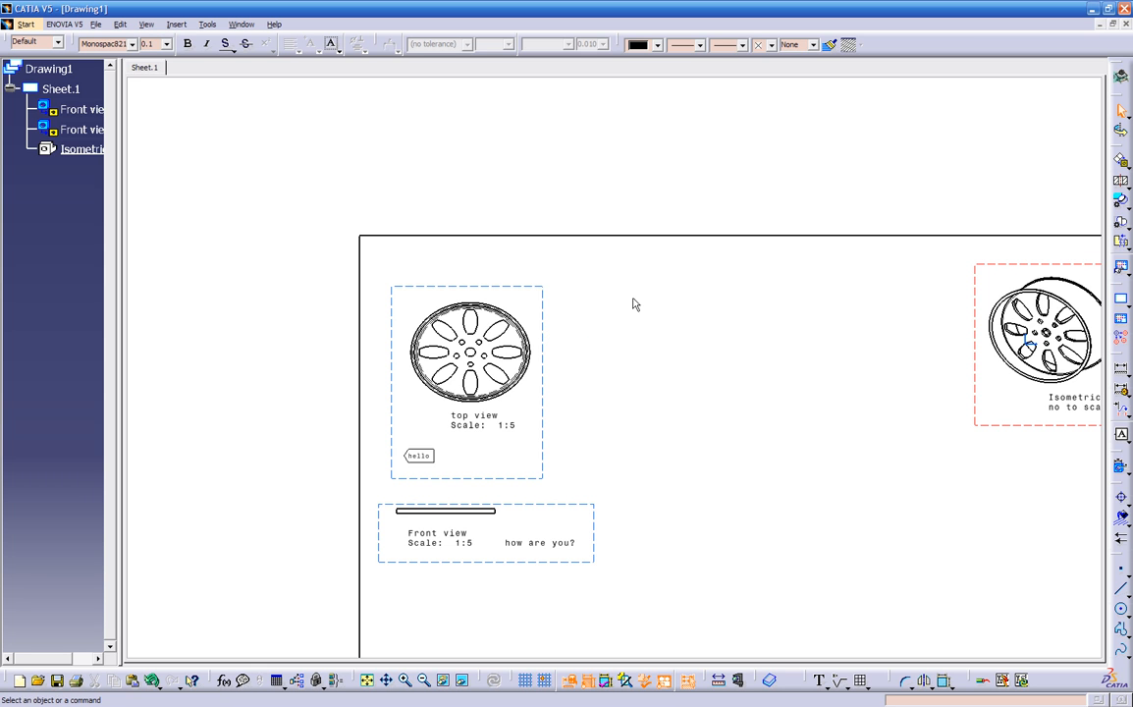
# Activate the wheel's top view and create an auxiliary view to its right from a vertical reference line through the wheel's centre.
pyautogui.rightClick(546, 333)
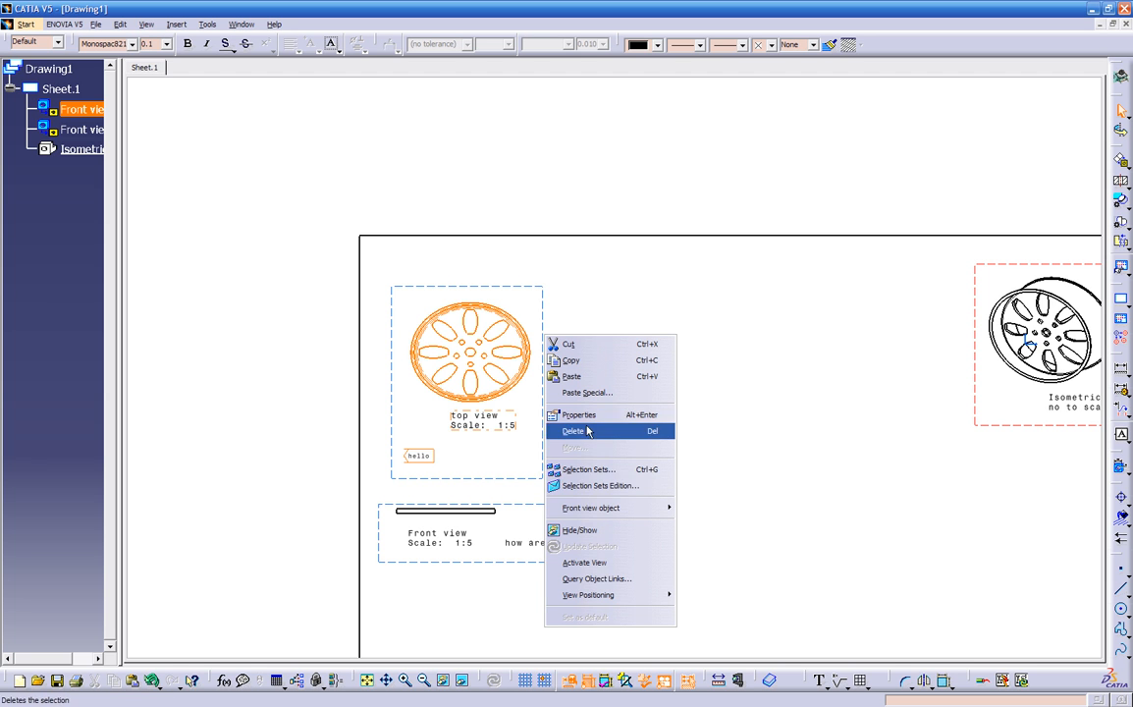
pyautogui.click(586, 563)
pyautogui.click(617, 440)
pyautogui.moveTo(616, 440); pyautogui.dragTo(942, 199, button='middle')
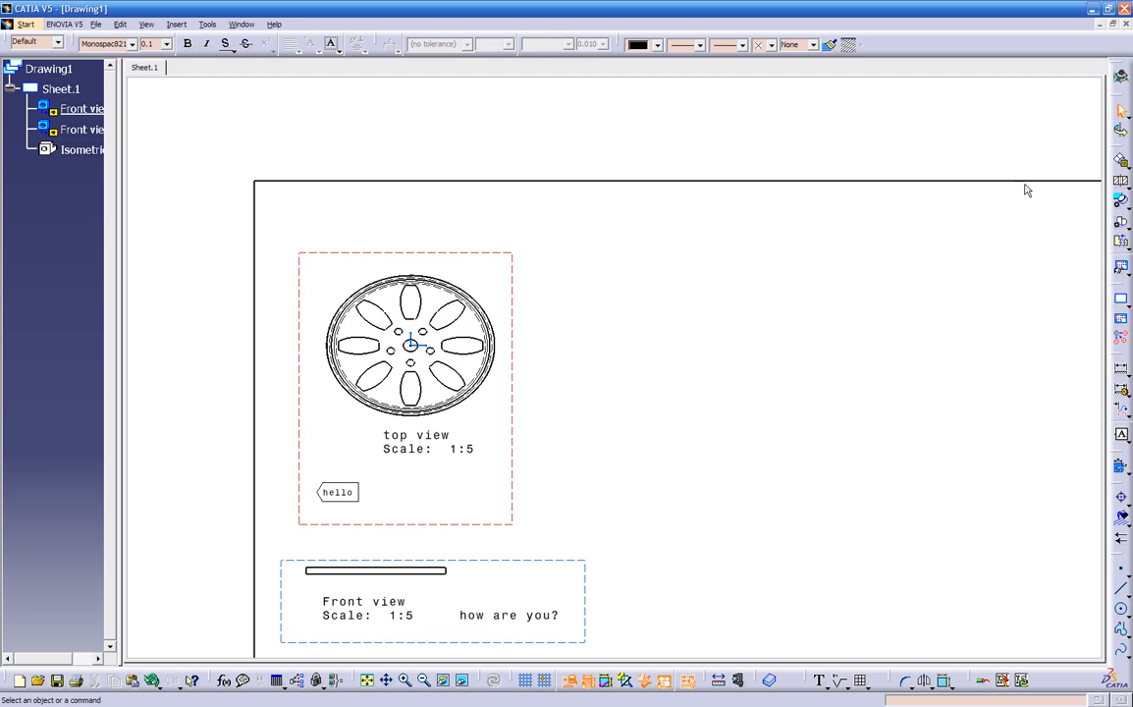
pyautogui.click(1123, 162)
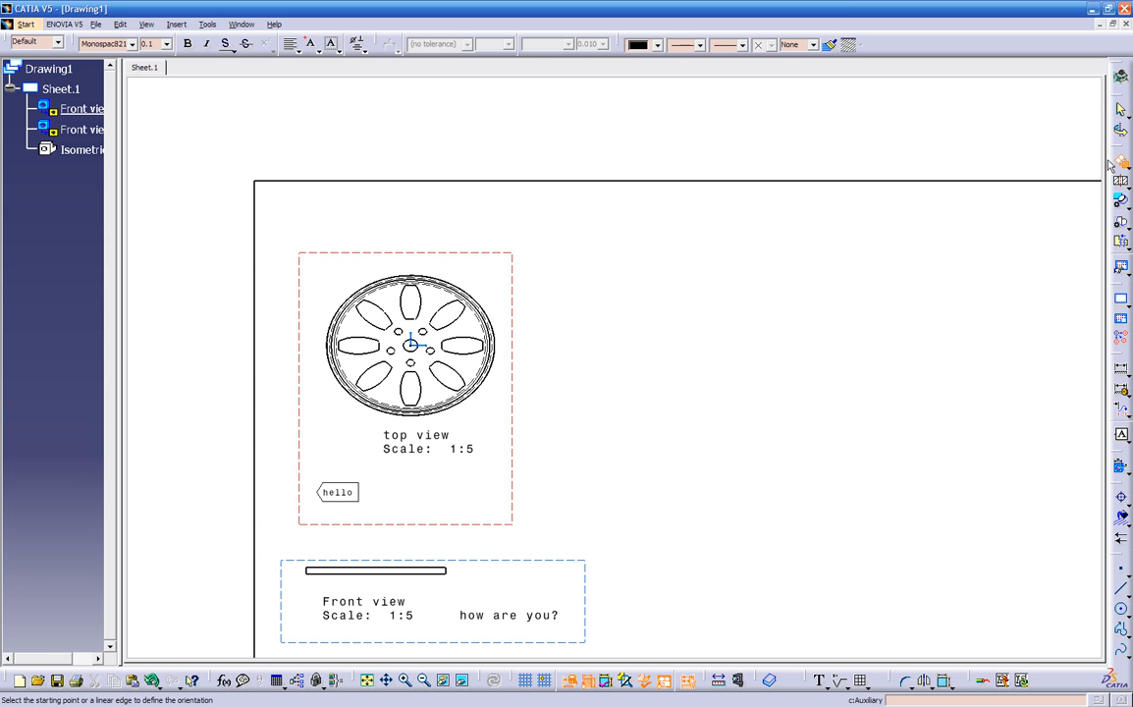
pyautogui.click(412, 264)
pyautogui.click(412, 476)
pyautogui.click(595, 423)
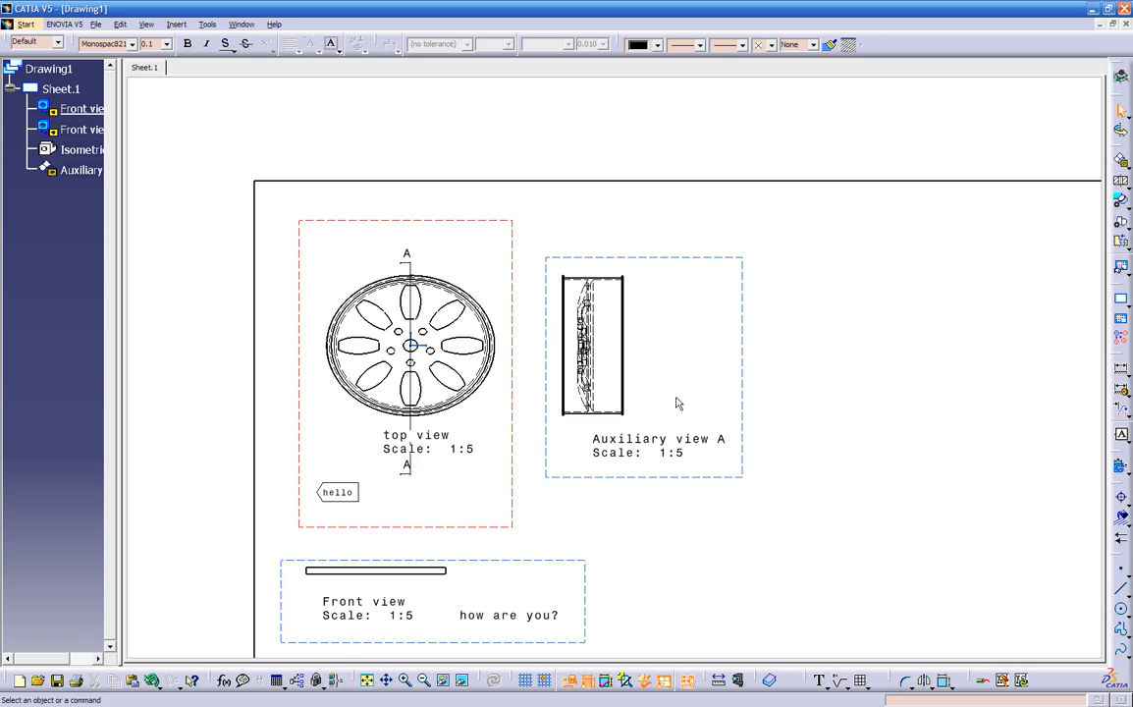
pyautogui.moveTo(628, 441)
pyautogui.keyDown('ctrl'); pyautogui.mouseDown(button='middle')
pyautogui.moveTo(731, 330)
pyautogui.moveTo(702, 380)
pyautogui.moveTo(708, 348)
pyautogui.moveTo(590, 589)
pyautogui.moveTo(568, 502)
pyautogui.moveTo(543, 504)
pyautogui.mouseUp(button='middle'); pyautogui.keyUp('ctrl')
pyautogui.moveTo(669, 514)
pyautogui.mouseDown(button='middle')
pyautogui.moveTo(677, 497)
pyautogui.moveTo(627, 438)
pyautogui.mouseUp(button='middle')
pyautogui.moveTo(860, 329); pyautogui.dragTo(807, 384, button='middle')
pyautogui.click(1128, 167)
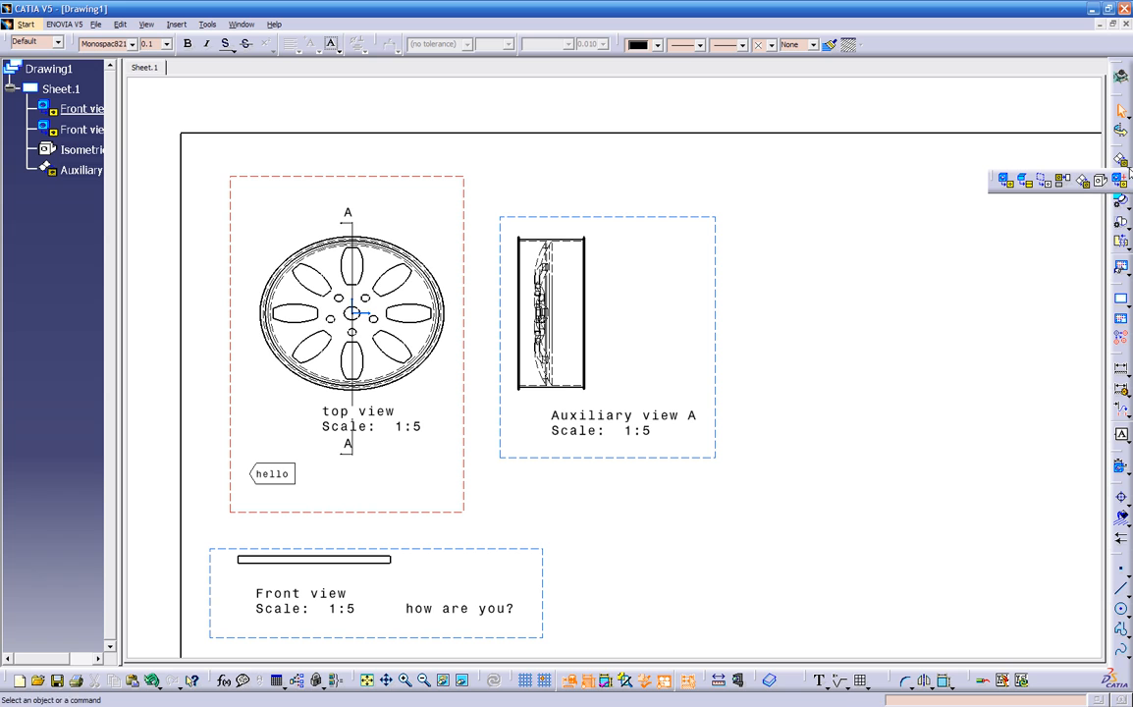
pyautogui.click(1062, 183)
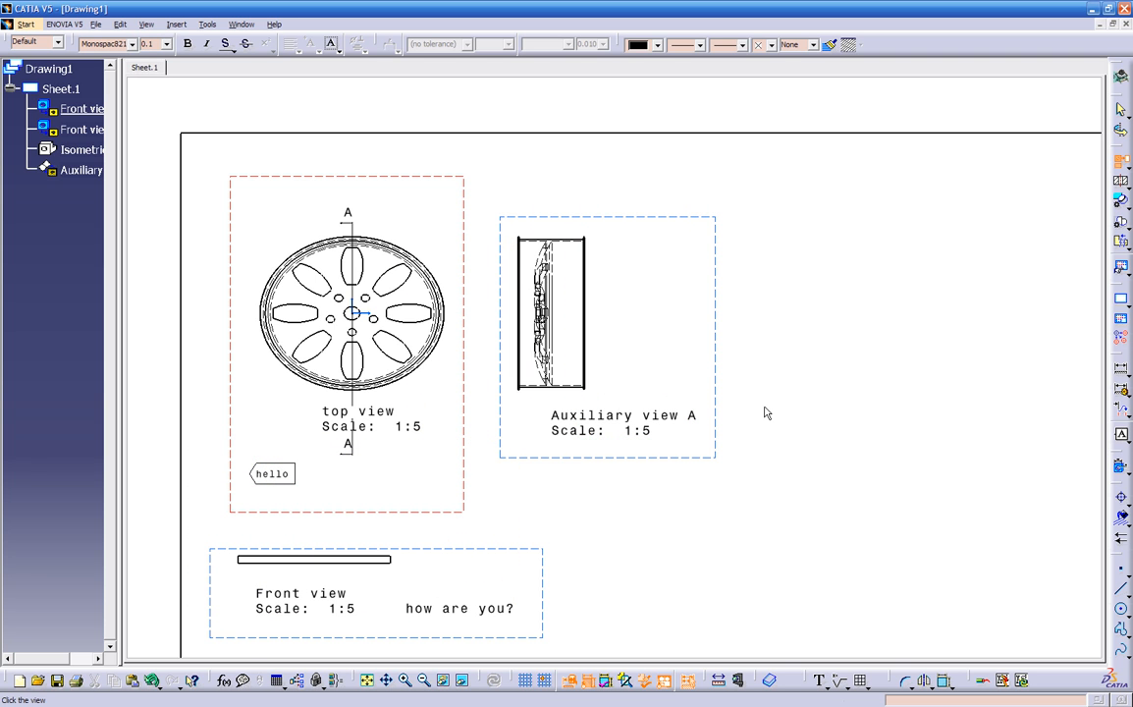
# Activate the axis front view and create a right projection view of the axis beside it.
pyautogui.moveTo(640, 508); pyautogui.dragTo(627, 491, button='middle')
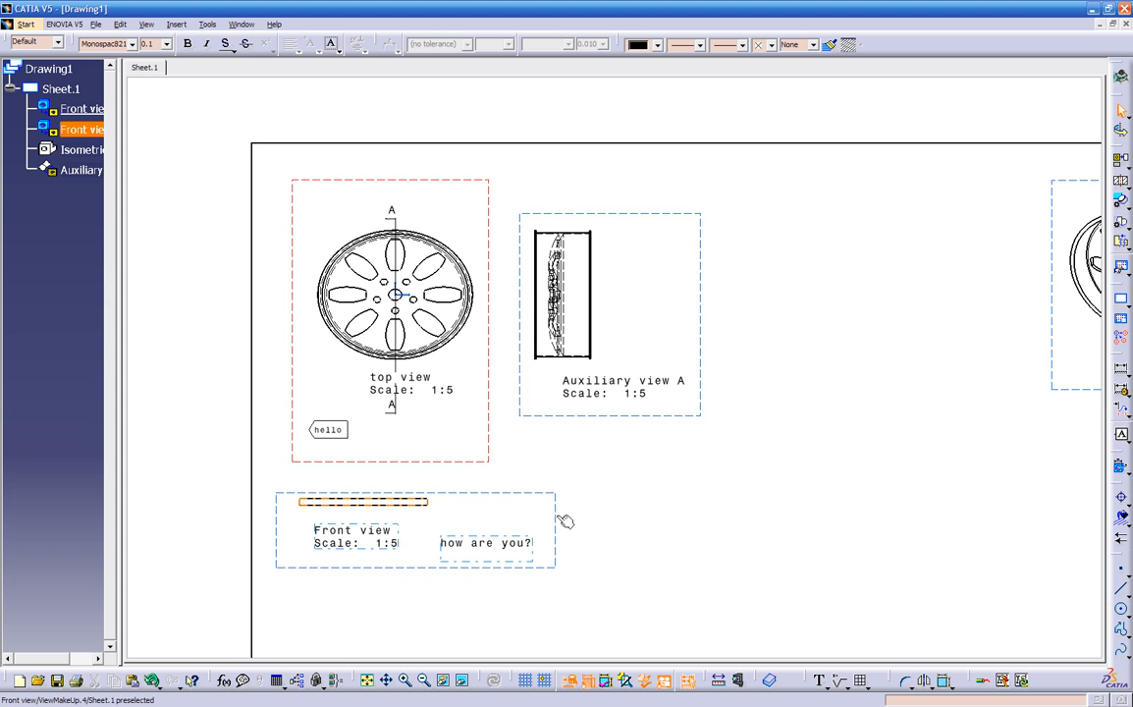
pyautogui.rightClick(556, 523)
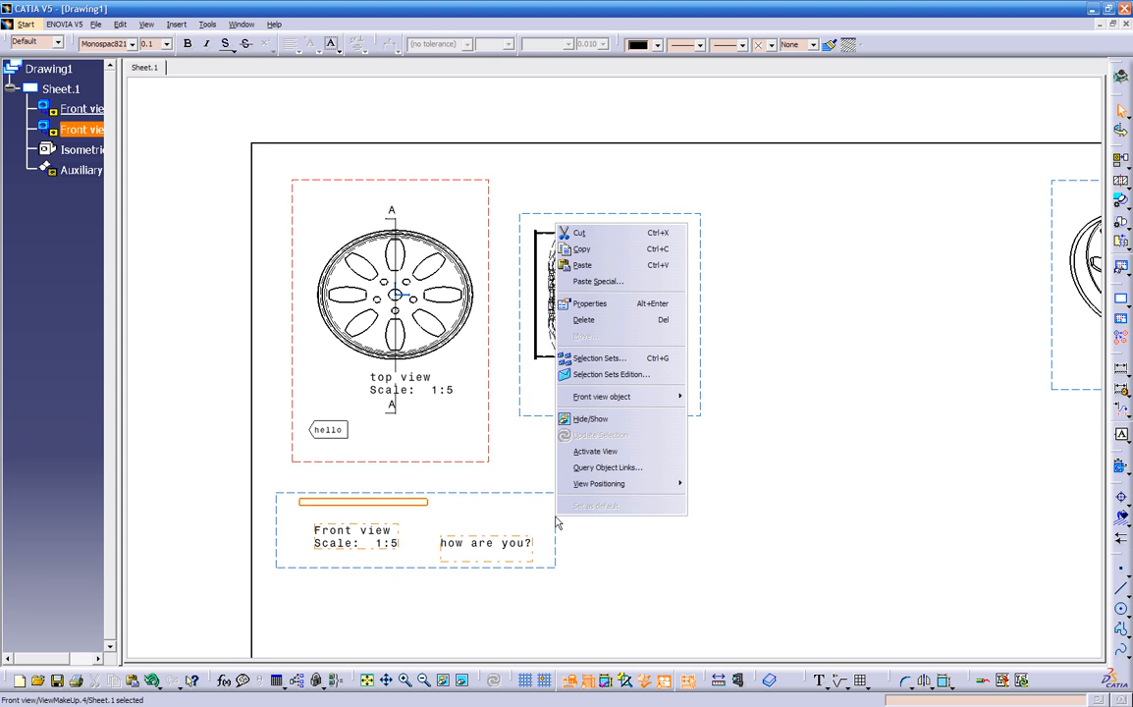
pyautogui.click(581, 451)
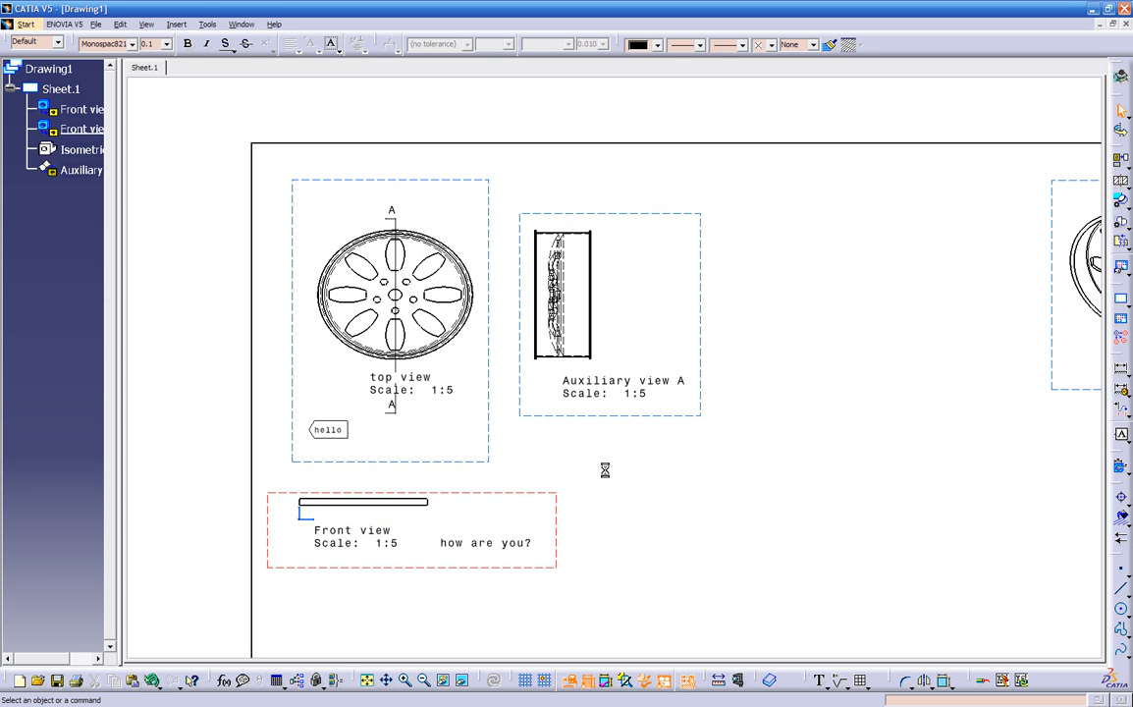
pyautogui.click(1120, 181)
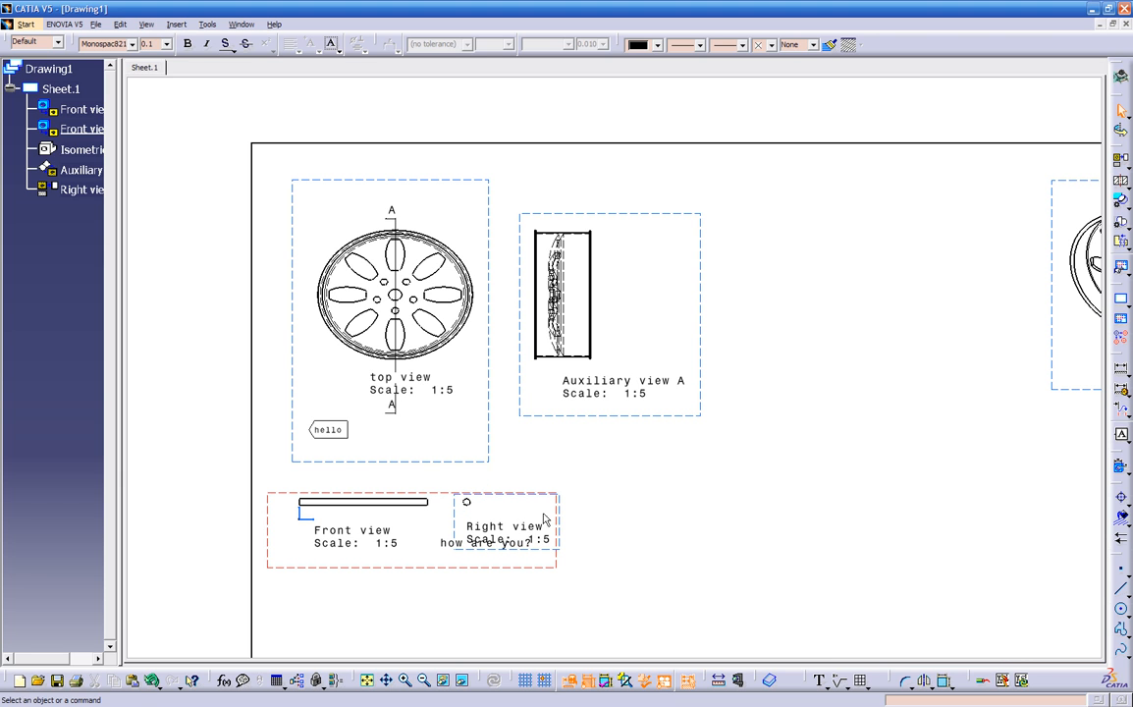
# Move "how are you?" below the axis front view's caption, the "Right view" caption beside its circle, and the "top view" caption beside "hello".
pyautogui.moveTo(490, 528); pyautogui.dragTo(390, 574)
pyautogui.moveTo(572, 537); pyautogui.dragTo(479, 537)
pyautogui.click(517, 580)
pyautogui.moveTo(517, 577)
pyautogui.mouseDown(button='middle')
pyautogui.moveTo(594, 460)
pyautogui.moveTo(611, 474)
pyautogui.moveTo(664, 429)
pyautogui.mouseUp(button='middle')
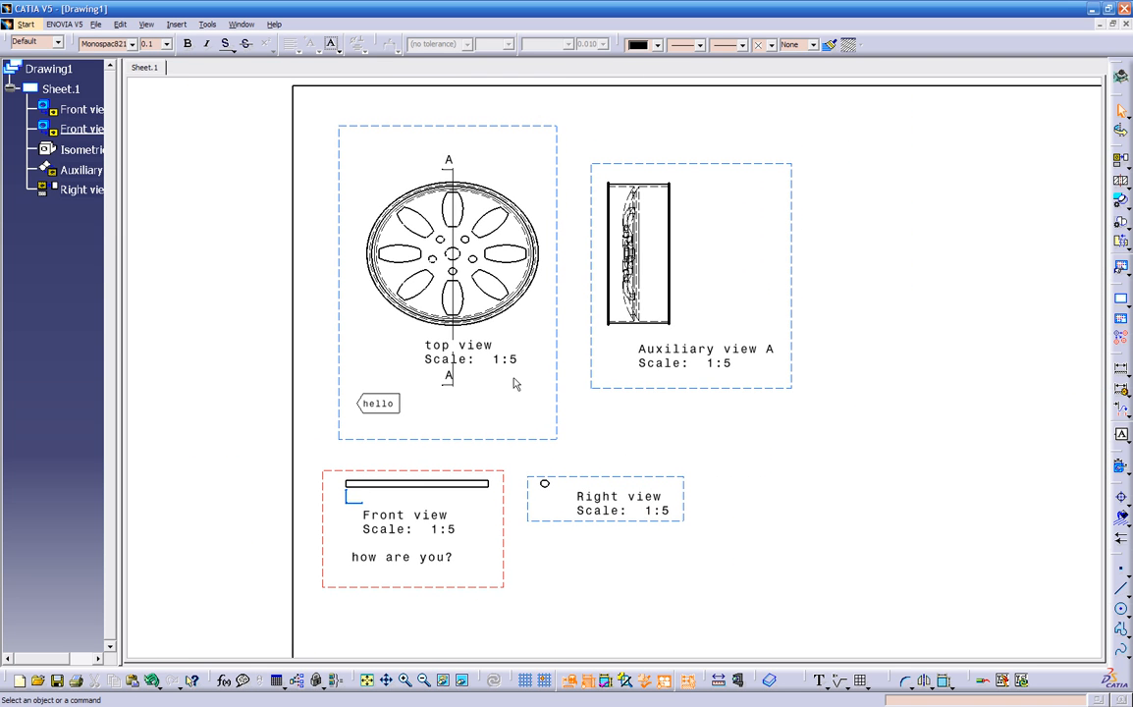
pyautogui.moveTo(481, 354); pyautogui.dragTo(528, 428)
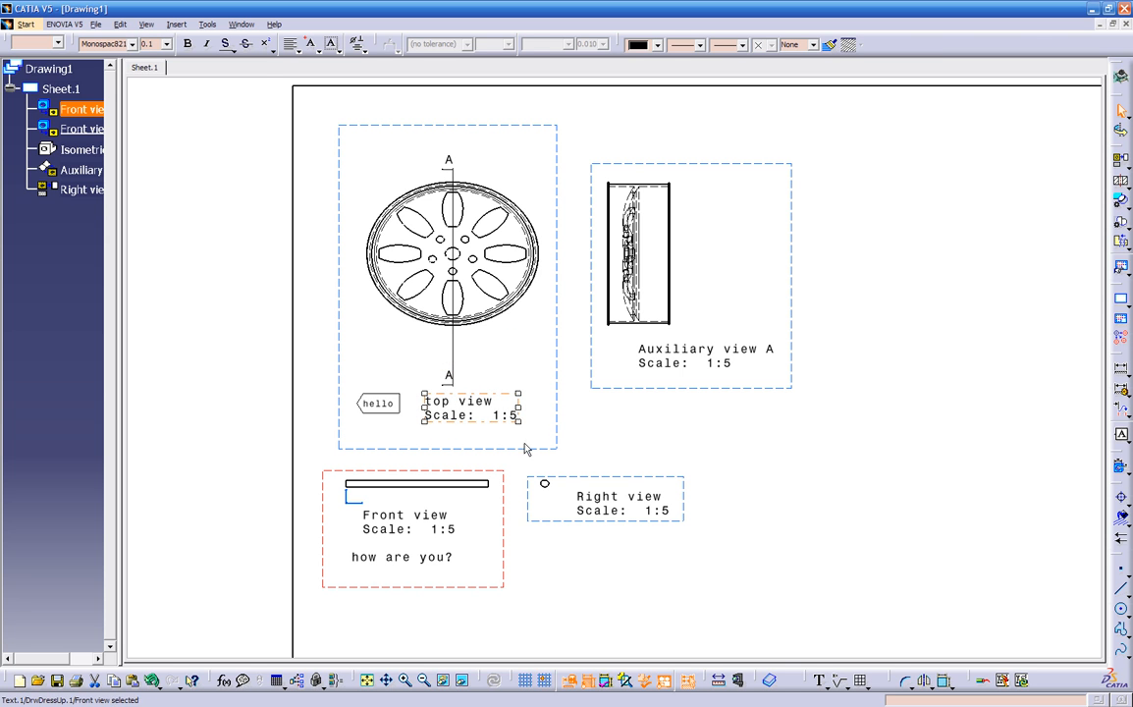
pyautogui.moveTo(728, 456)
pyautogui.mouseDown(button='middle')
pyautogui.moveTo(744, 448)
pyautogui.moveTo(702, 438)
pyautogui.mouseUp(button='middle')
pyautogui.moveTo(464, 300); pyautogui.dragTo(628, 307, button='middle')
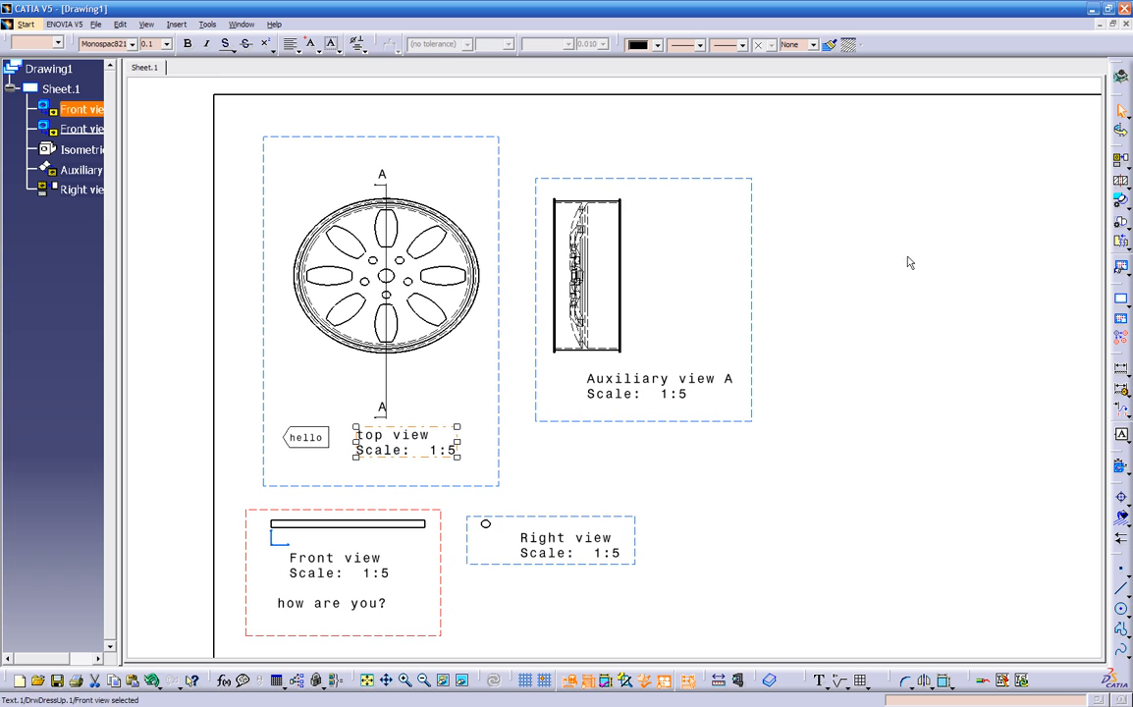
pyautogui.click(1122, 186)
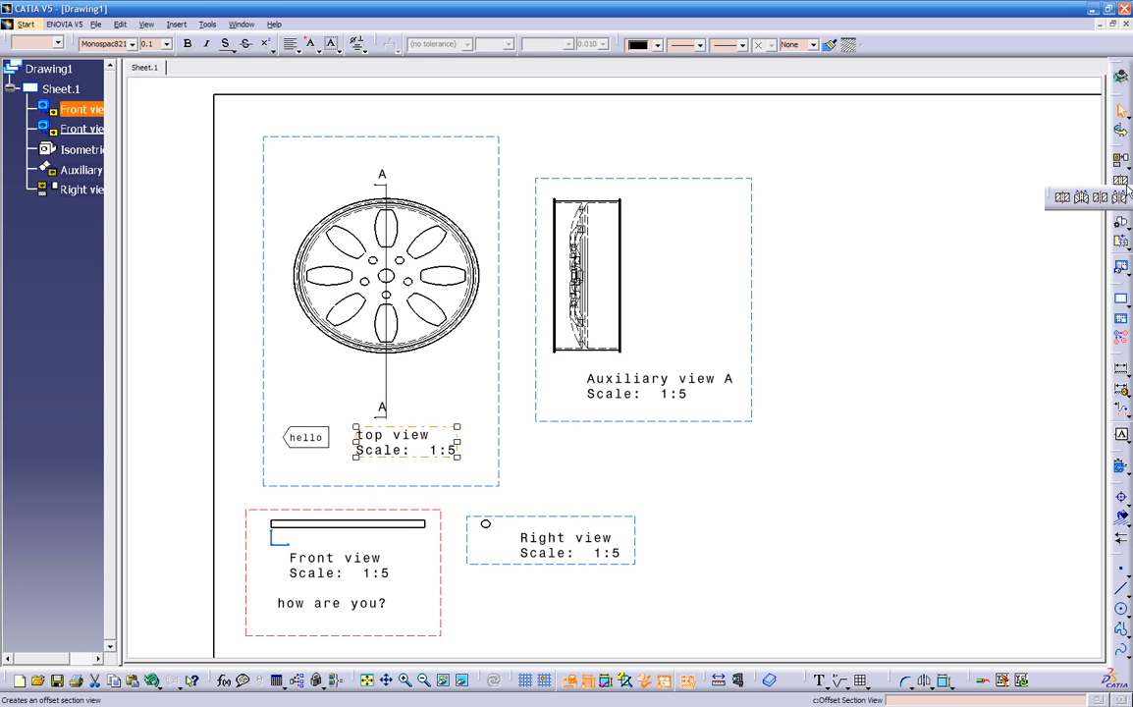
pyautogui.click(1069, 199)
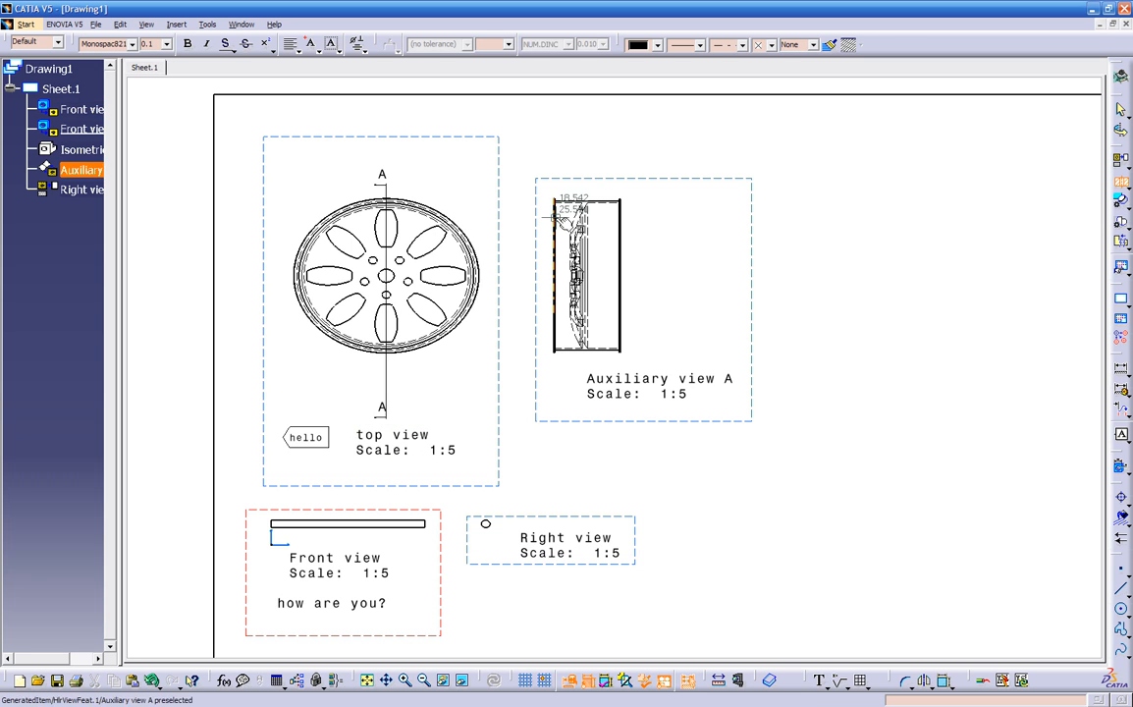
pyautogui.moveTo(509, 522); pyautogui.dragTo(567, 449, button='middle')
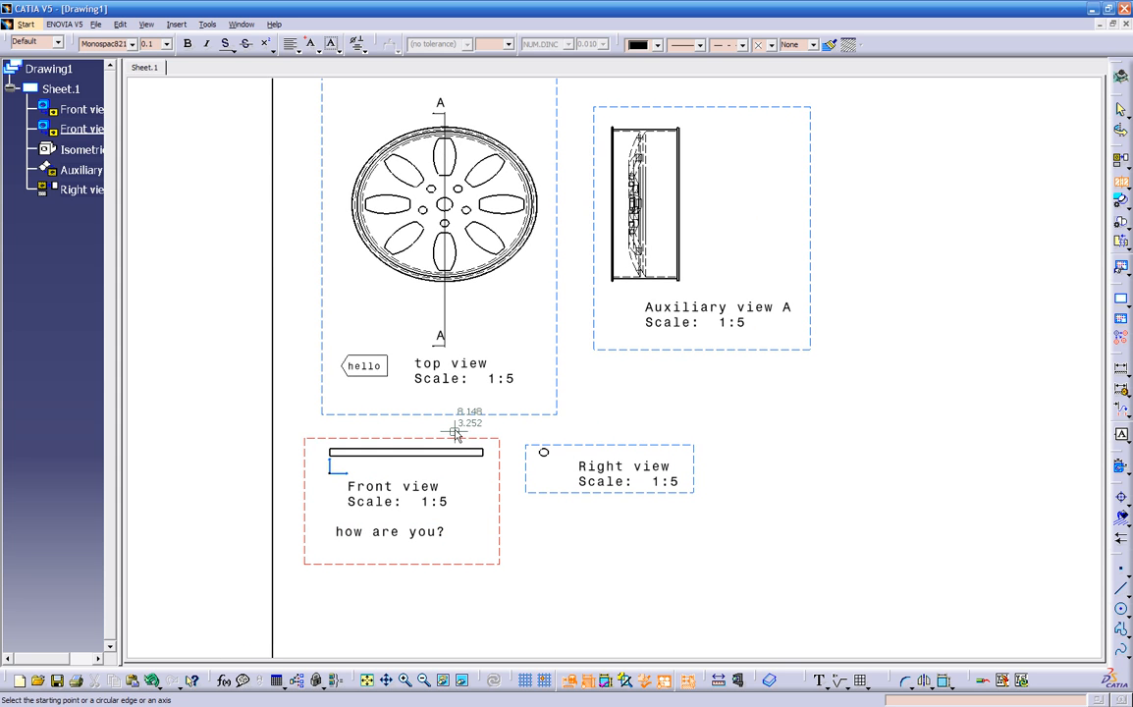
pyautogui.click(455, 441)
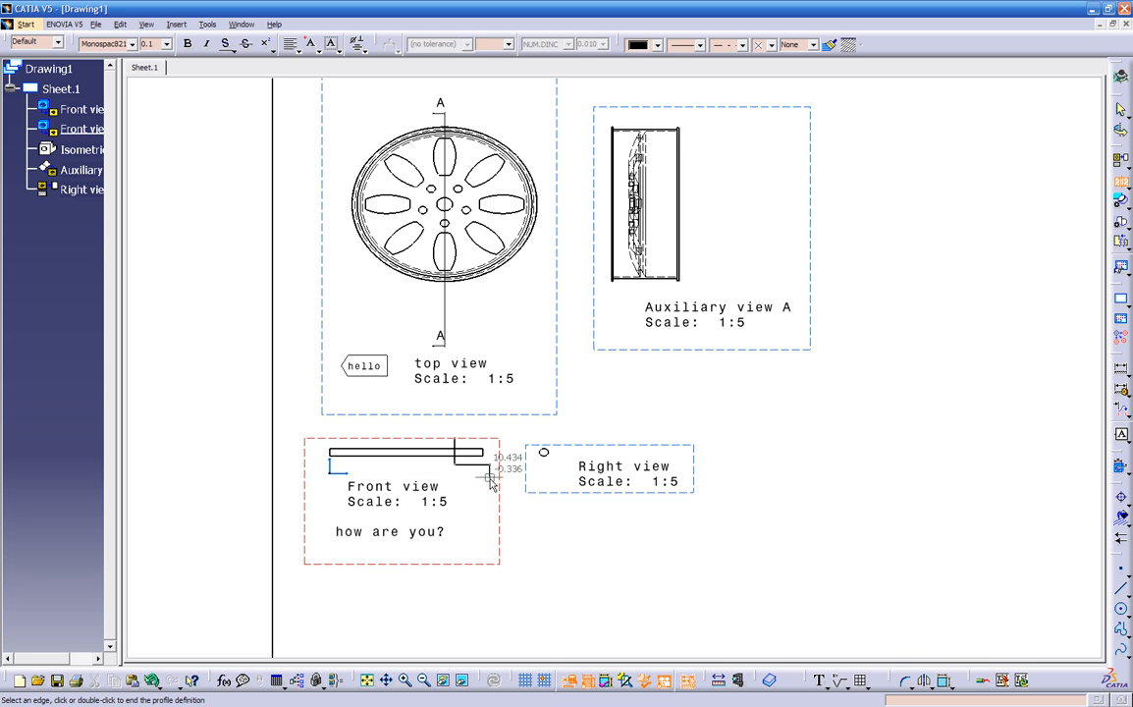
pyautogui.press('Escape')
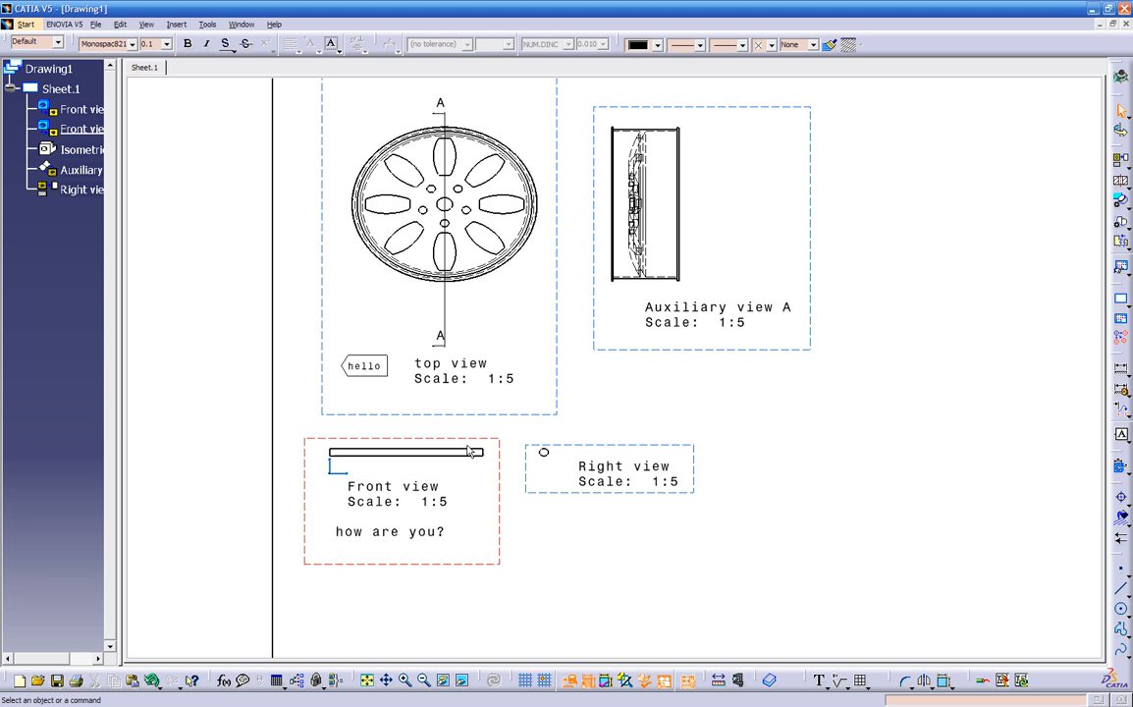
pyautogui.click(1123, 184)
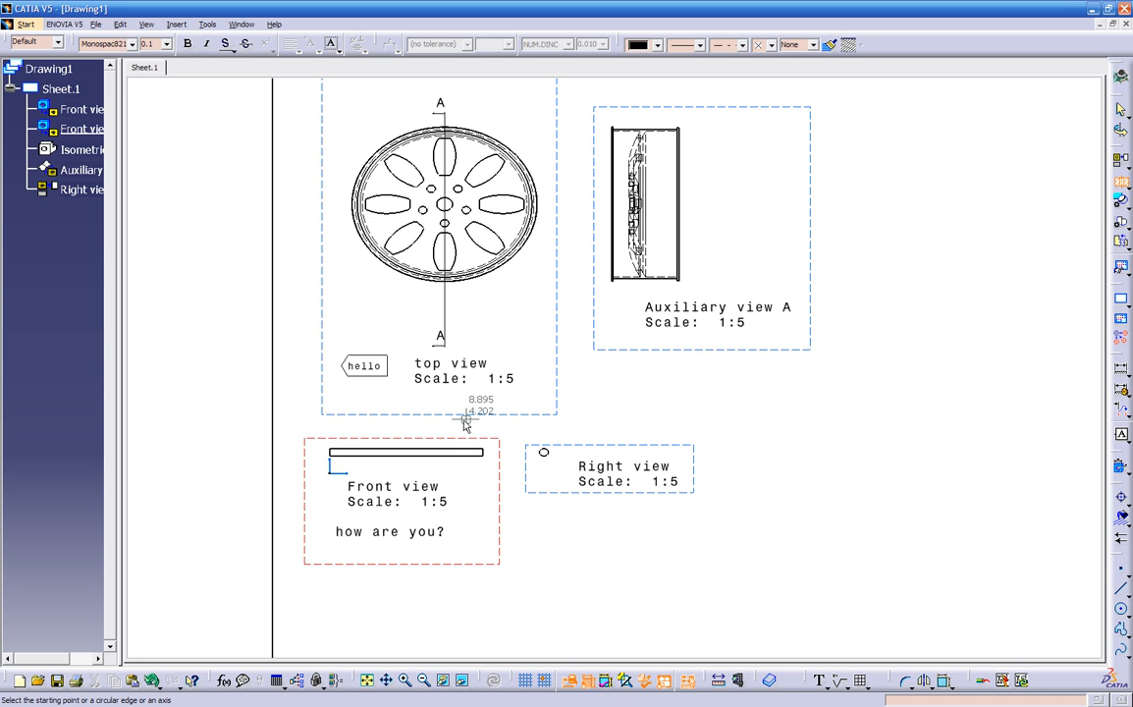
pyautogui.click(447, 439)
pyautogui.doubleClick(447, 465)
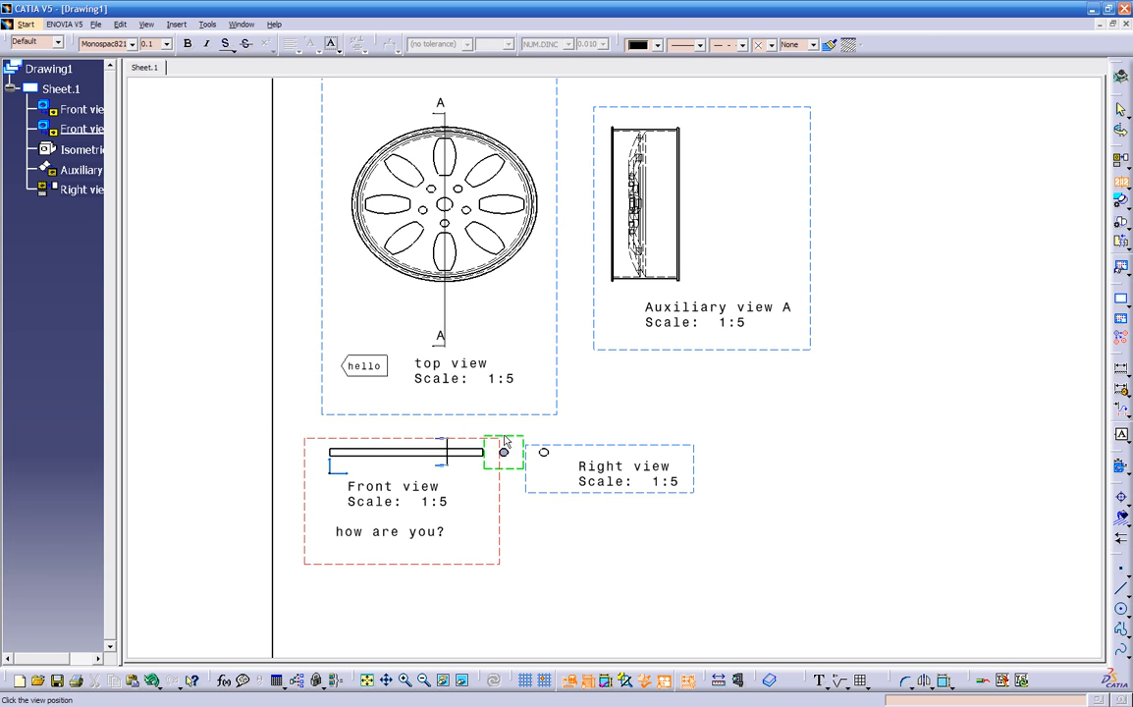
pyautogui.press('Escape')
pyautogui.moveTo(505, 442)
pyautogui.mouseDown(button='middle')
pyautogui.moveTo(497, 473)
pyautogui.moveTo(519, 447)
pyautogui.mouseUp(button='middle')
pyautogui.moveTo(629, 424); pyautogui.dragTo(609, 433, button='middle')
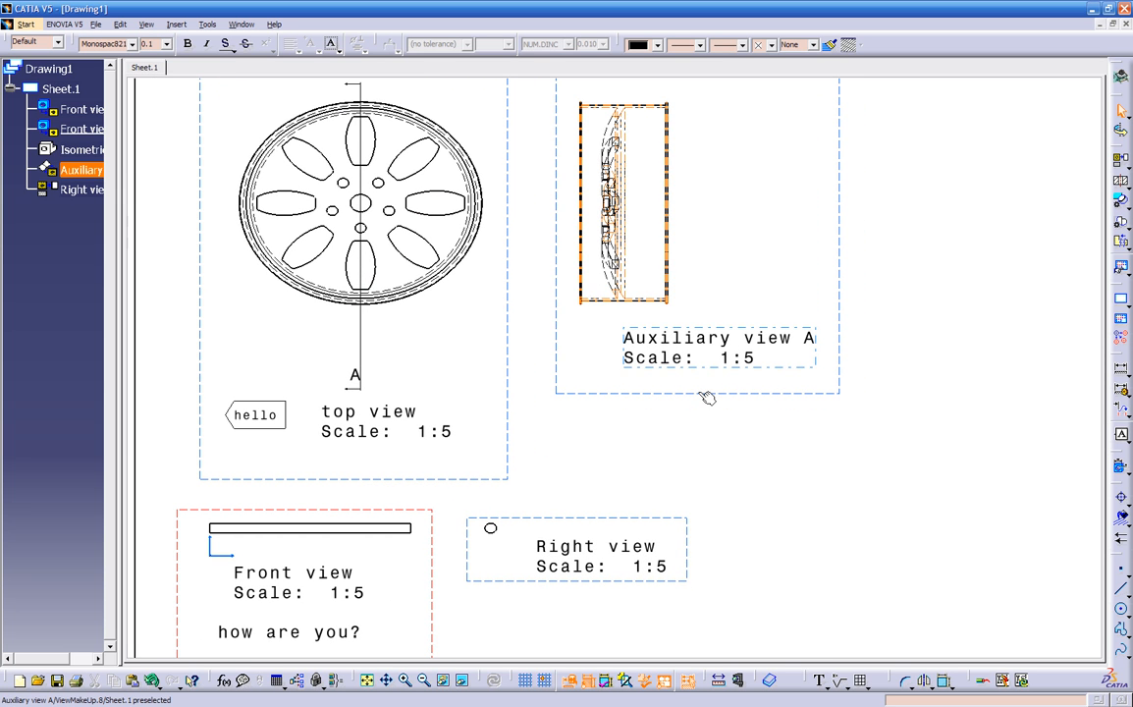
# Activate auxiliary view A of the wheel.
pyautogui.doubleClick(703, 394)
pyautogui.moveTo(678, 431); pyautogui.dragTo(637, 502, button='middle')
pyautogui.click(1120, 181)
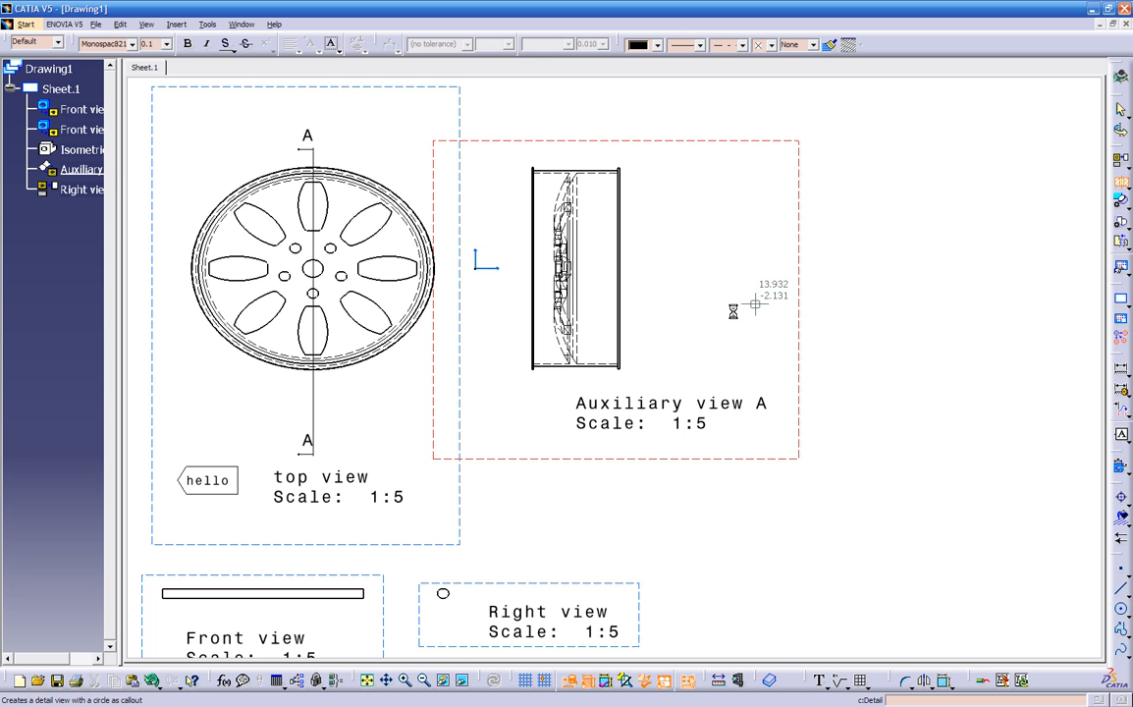
pyautogui.moveTo(696, 304); pyautogui.dragTo(691, 371, button='middle')
pyautogui.click(537, 236)
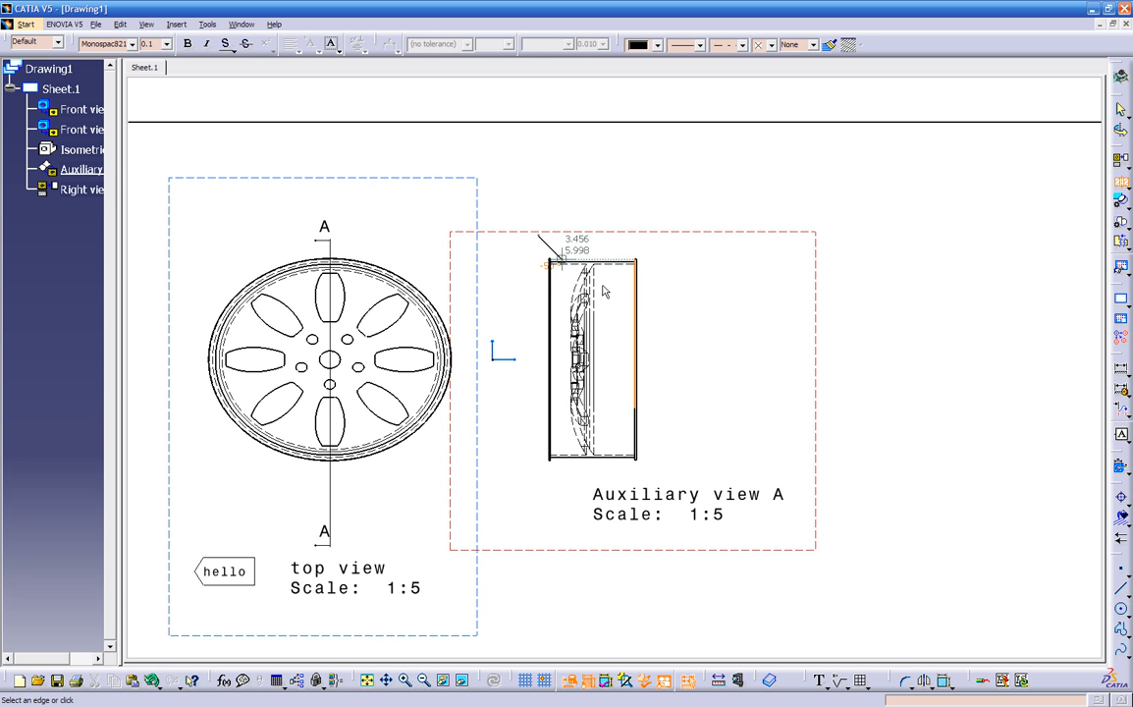
pyautogui.doubleClick(662, 368)
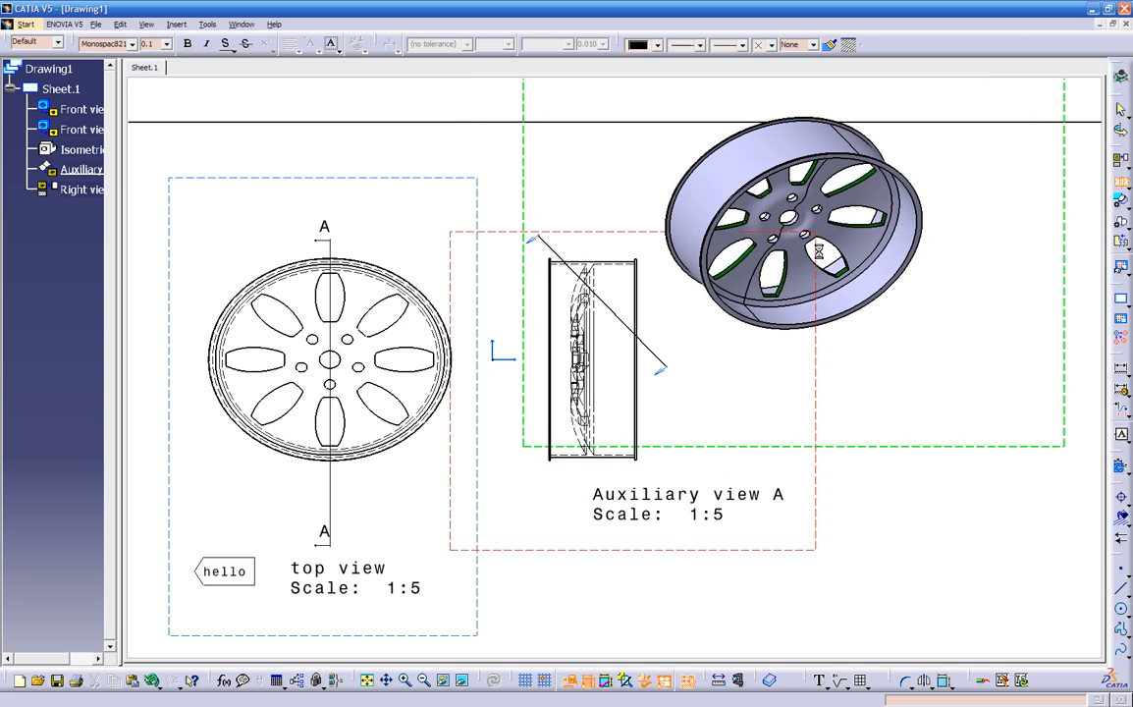
pyautogui.press('Escape')
pyautogui.moveTo(728, 365)
pyautogui.mouseDown(button='middle')
pyautogui.moveTo(721, 417)
pyautogui.moveTo(592, 498)
pyautogui.moveTo(506, 461)
pyautogui.moveTo(666, 432)
pyautogui.moveTo(765, 475)
pyautogui.mouseUp(button='middle')
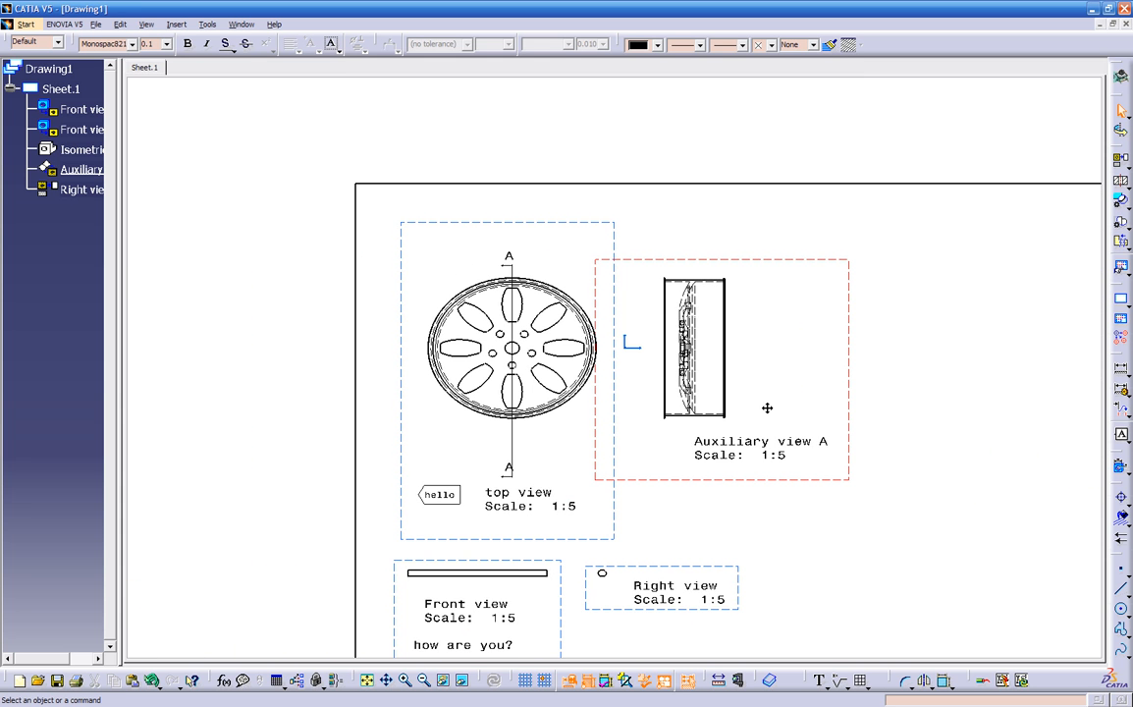
# Create an offset section view of auxiliary view A along a diagonal line from its lower-left to upper-right corner, placed to its lower right.
pyautogui.moveTo(747, 408); pyautogui.dragTo(721, 392, button='middle')
pyautogui.click(678, 424)
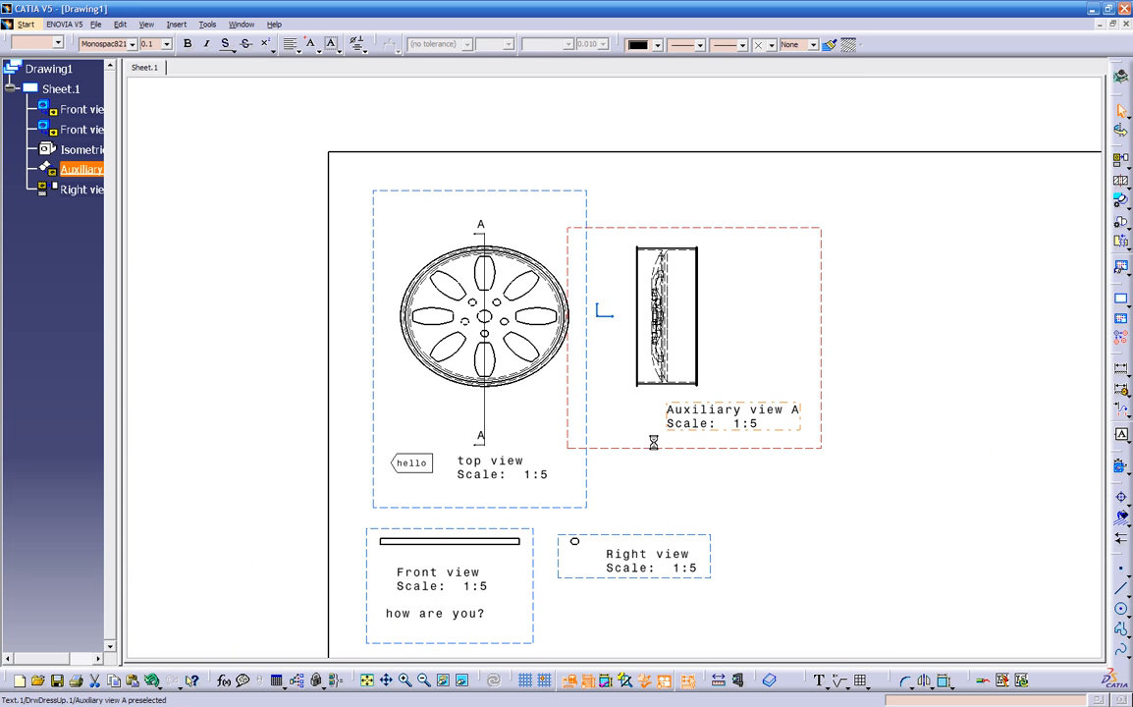
pyautogui.click(1119, 182)
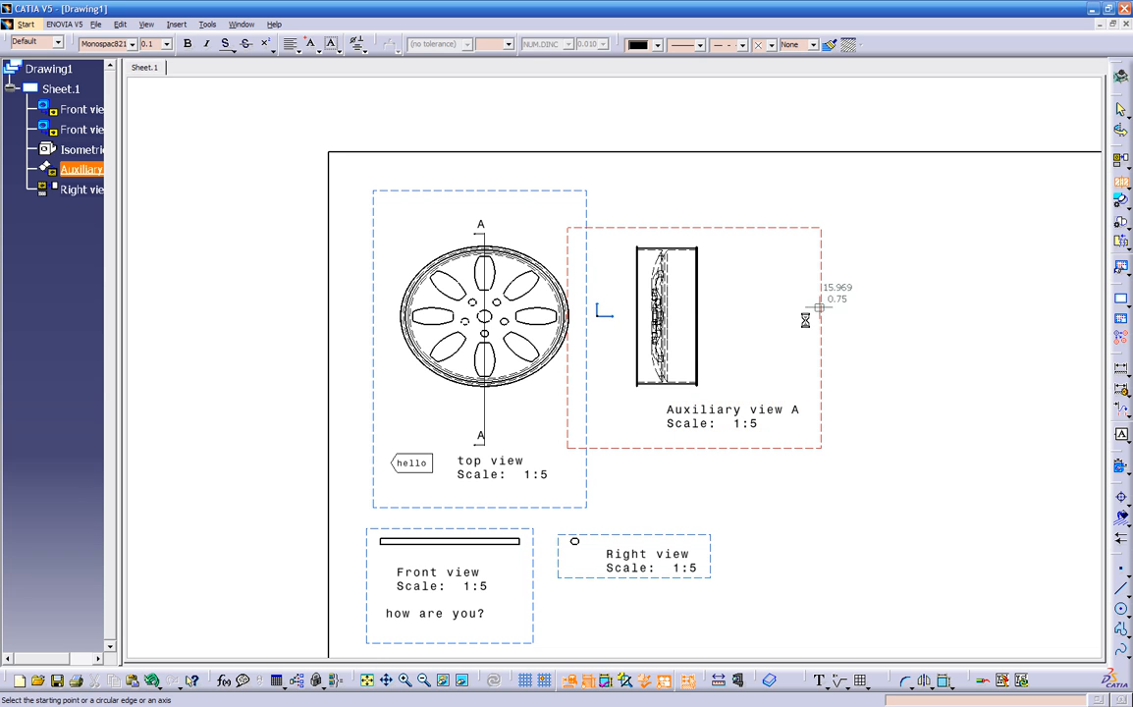
pyautogui.click(618, 403)
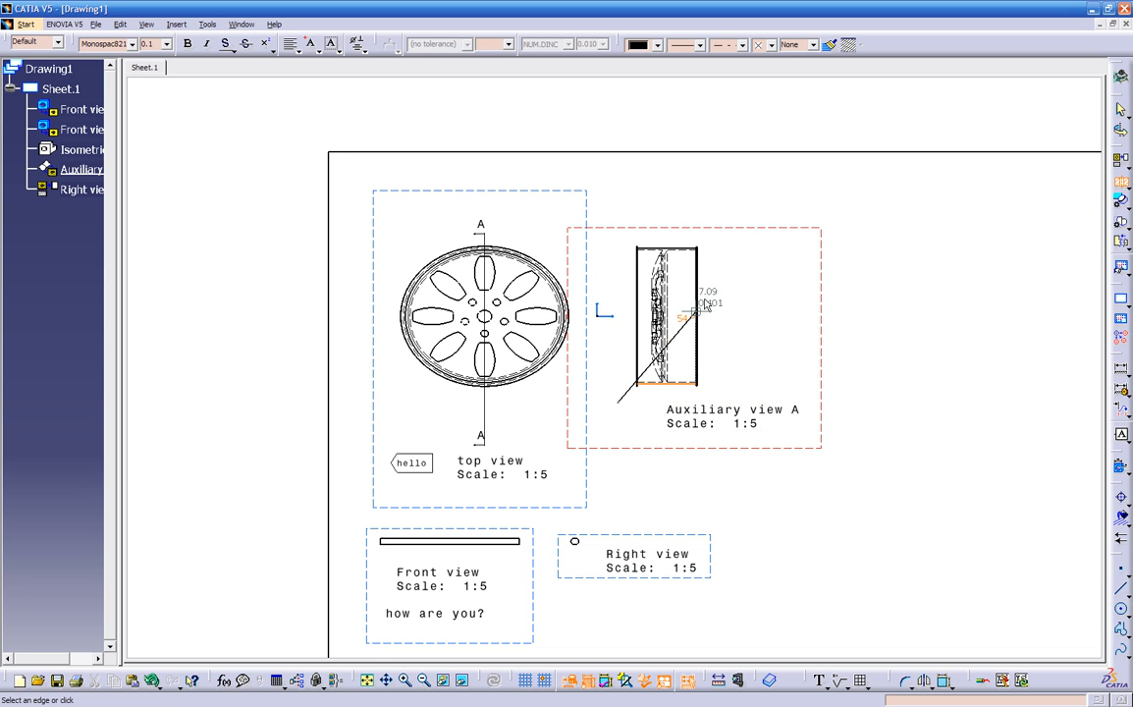
pyautogui.click(710, 249)
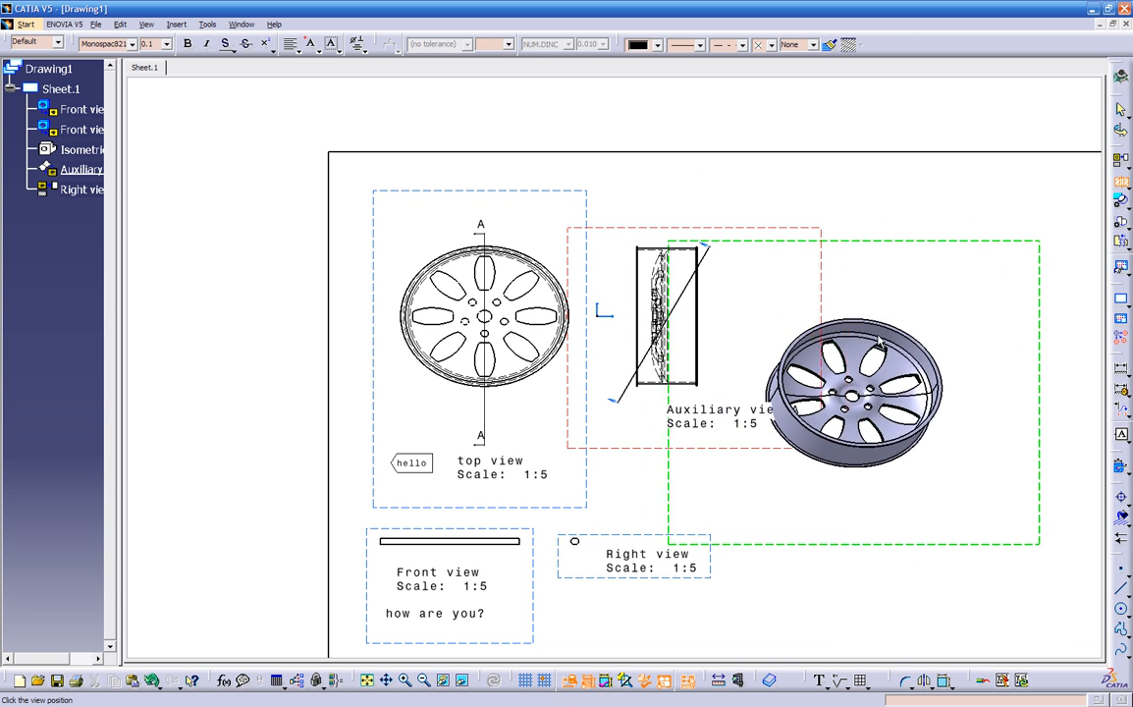
pyautogui.click(933, 380)
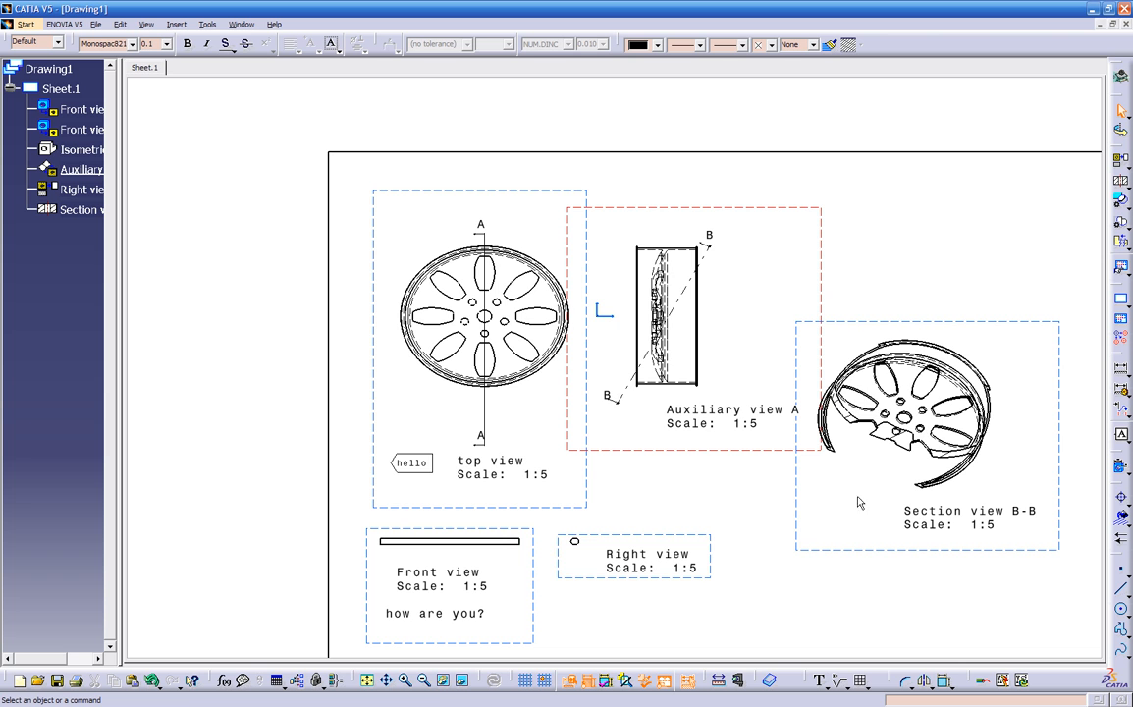
# Create a circular detail view of the wheel's upper rim edge in auxiliary view A and place it above section view B-B.
pyautogui.moveTo(843, 511)
pyautogui.mouseDown(button='middle')
pyautogui.moveTo(777, 488)
pyautogui.moveTo(884, 430)
pyautogui.mouseUp(button='middle')
pyautogui.moveTo(960, 444); pyautogui.dragTo(572, 374, button='middle')
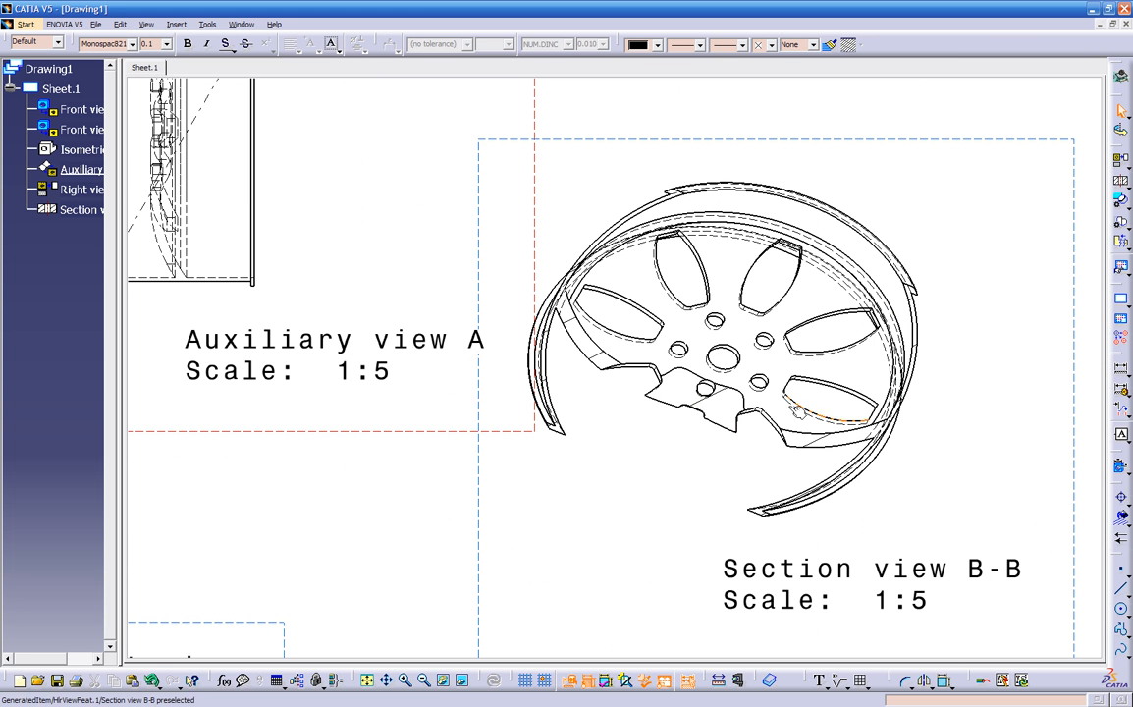
pyautogui.moveTo(699, 469)
pyautogui.keyDown('ctrl'); pyautogui.mouseDown(button='middle')
pyautogui.moveTo(640, 499)
pyautogui.moveTo(705, 467)
pyautogui.mouseUp(button='middle'); pyautogui.keyUp('ctrl')
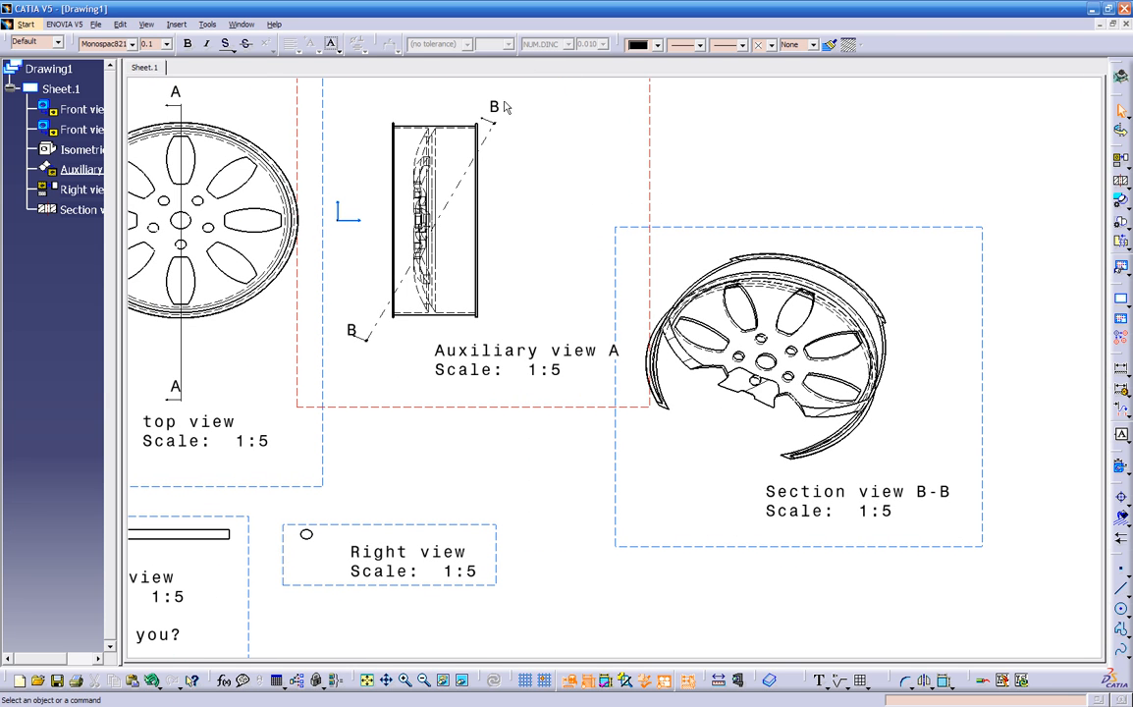
pyautogui.keyDown('ctrl'); pyautogui.moveTo(492, 351); pyautogui.dragTo(496, 385, button='middle'); pyautogui.keyUp('ctrl')
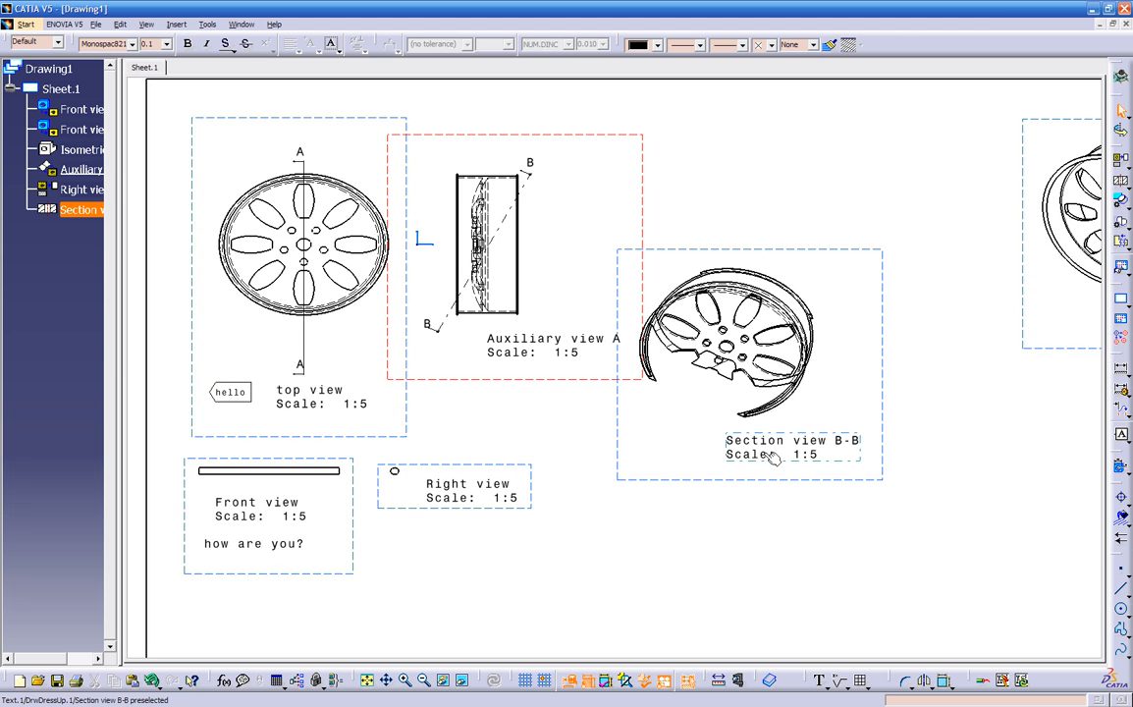
pyautogui.moveTo(660, 402); pyautogui.dragTo(623, 417, button='middle')
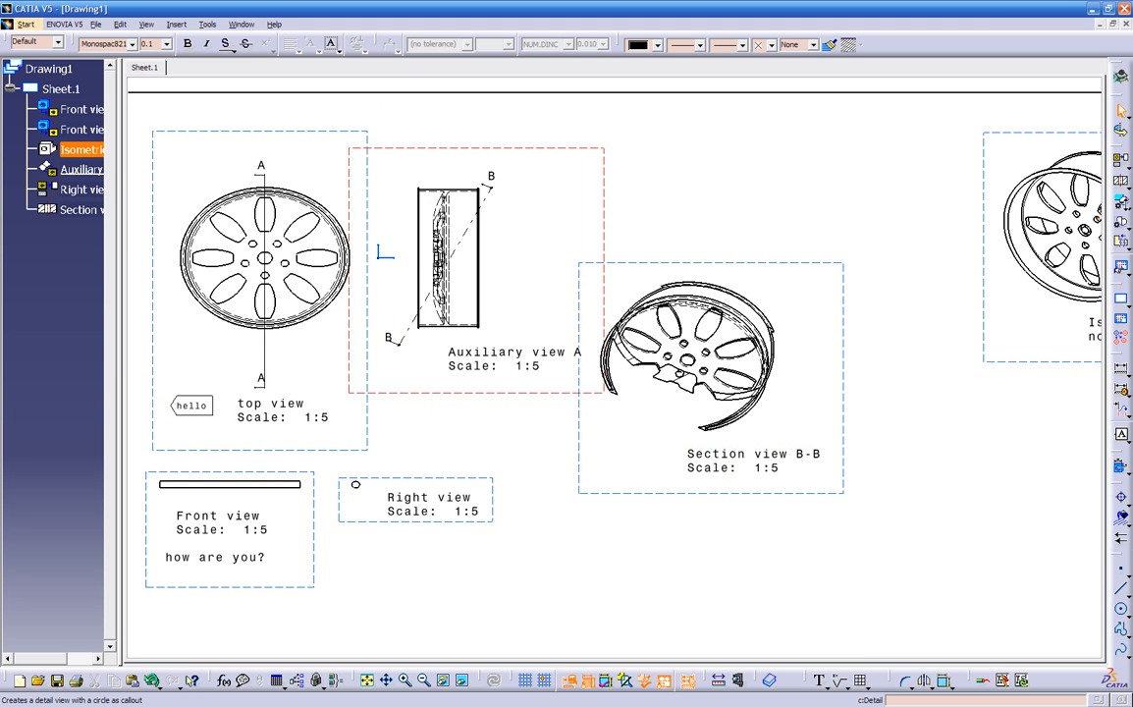
pyautogui.click(1127, 206)
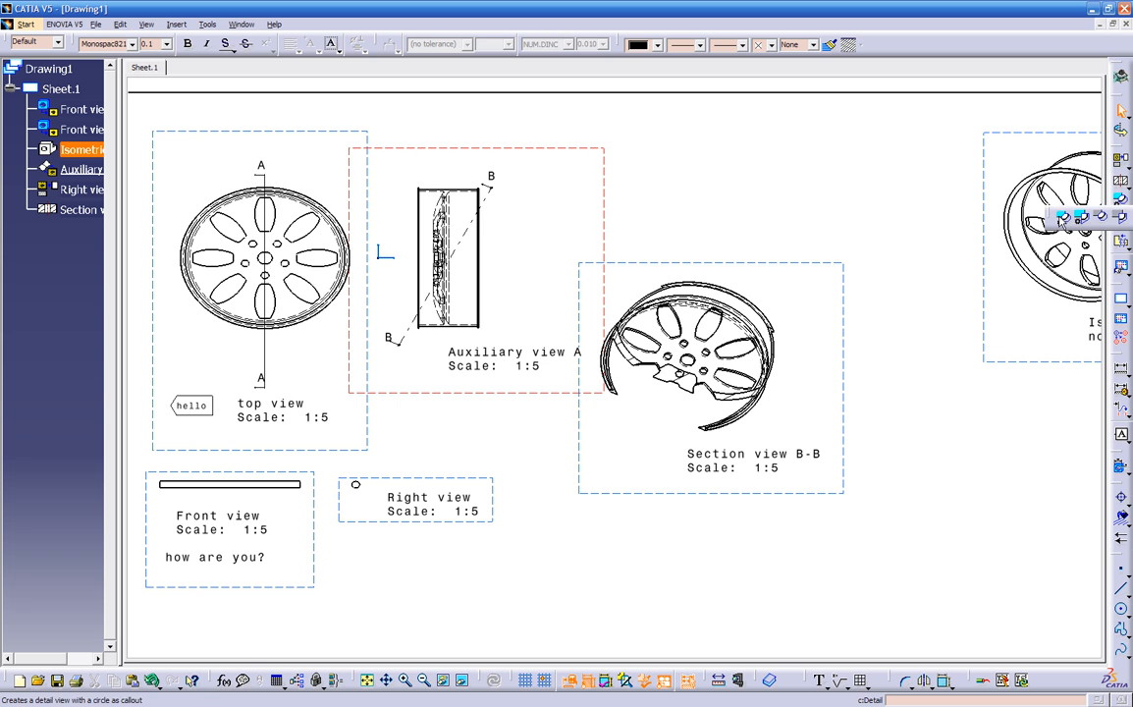
pyautogui.click(1064, 218)
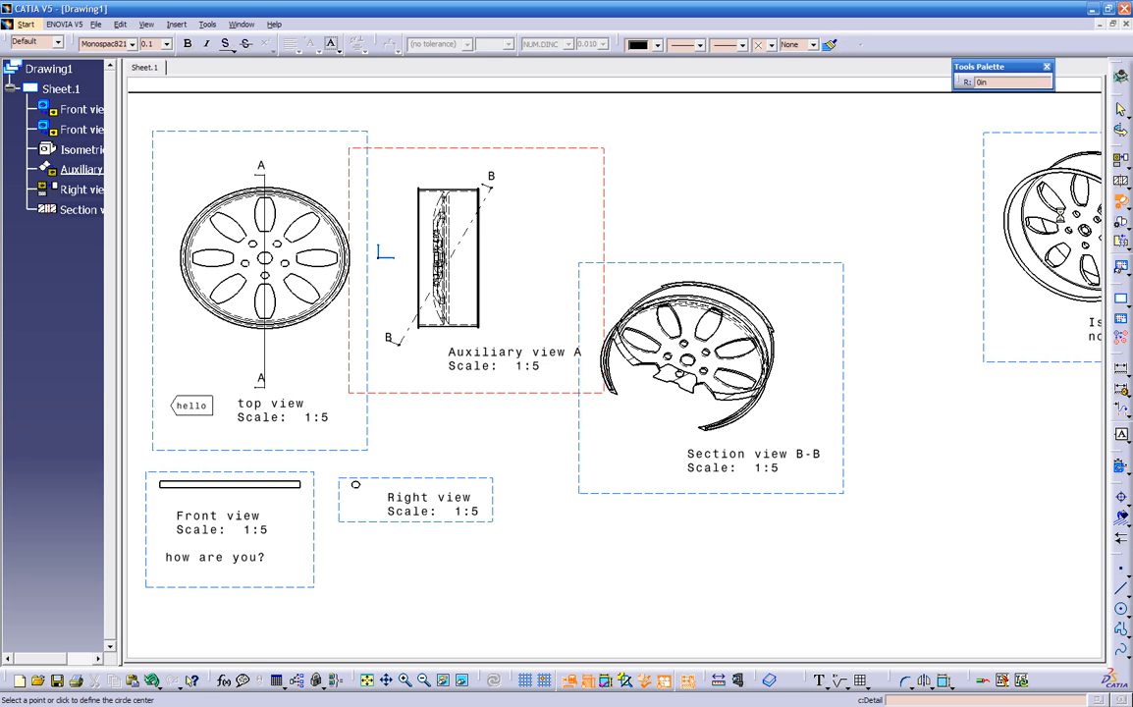
pyautogui.scroll(2, 768, 460)
pyautogui.moveTo(758, 477); pyautogui.dragTo(662, 476, button='middle')
pyautogui.moveTo(564, 449)
pyautogui.mouseDown(button='middle')
pyautogui.moveTo(671, 407)
pyautogui.moveTo(734, 354)
pyautogui.mouseUp(button='middle')
pyautogui.moveTo(444, 444); pyautogui.dragTo(454, 618, button='middle')
pyautogui.moveTo(502, 322)
pyautogui.mouseDown(button='middle')
pyautogui.moveTo(474, 471)
pyautogui.moveTo(476, 449)
pyautogui.mouseUp(button='middle')
pyautogui.click(453, 336)
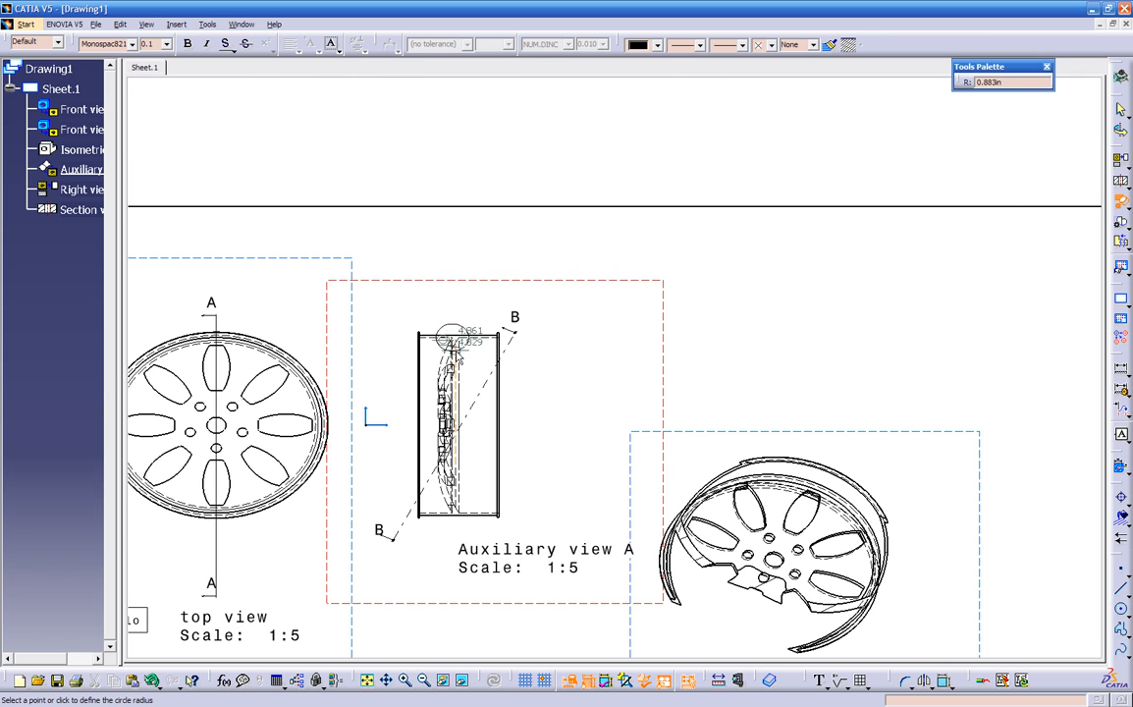
pyautogui.click(423, 336)
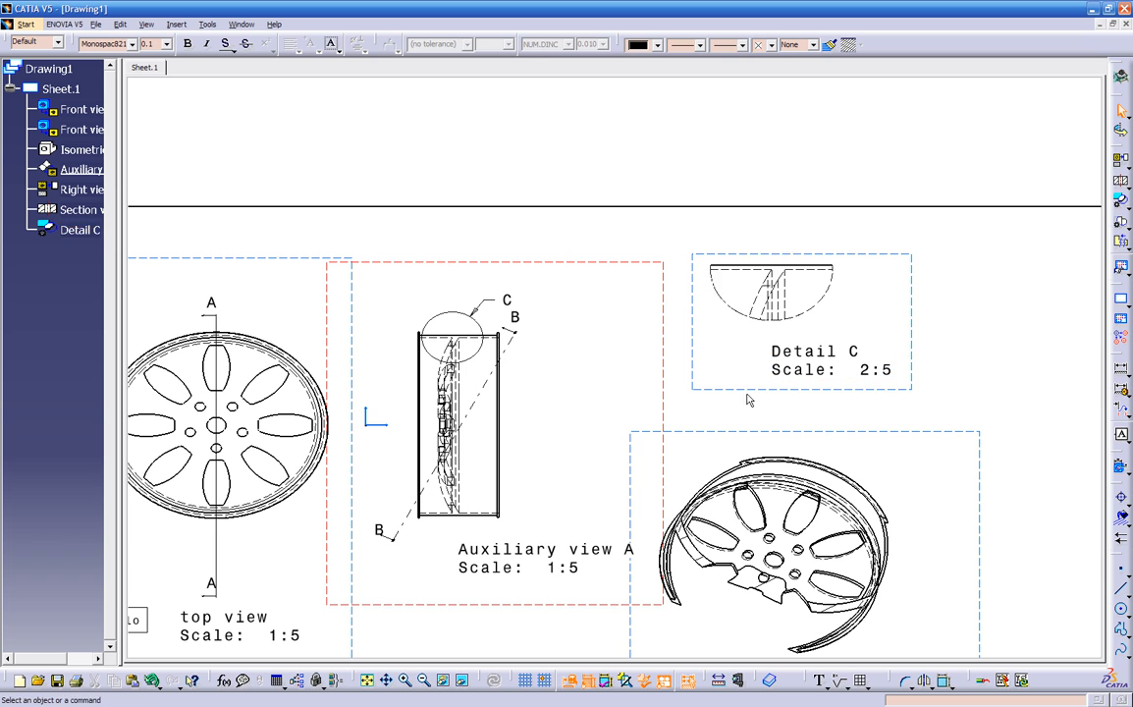
# Activate the Detail C view and set its scale to 3:5.
pyautogui.click(755, 396)
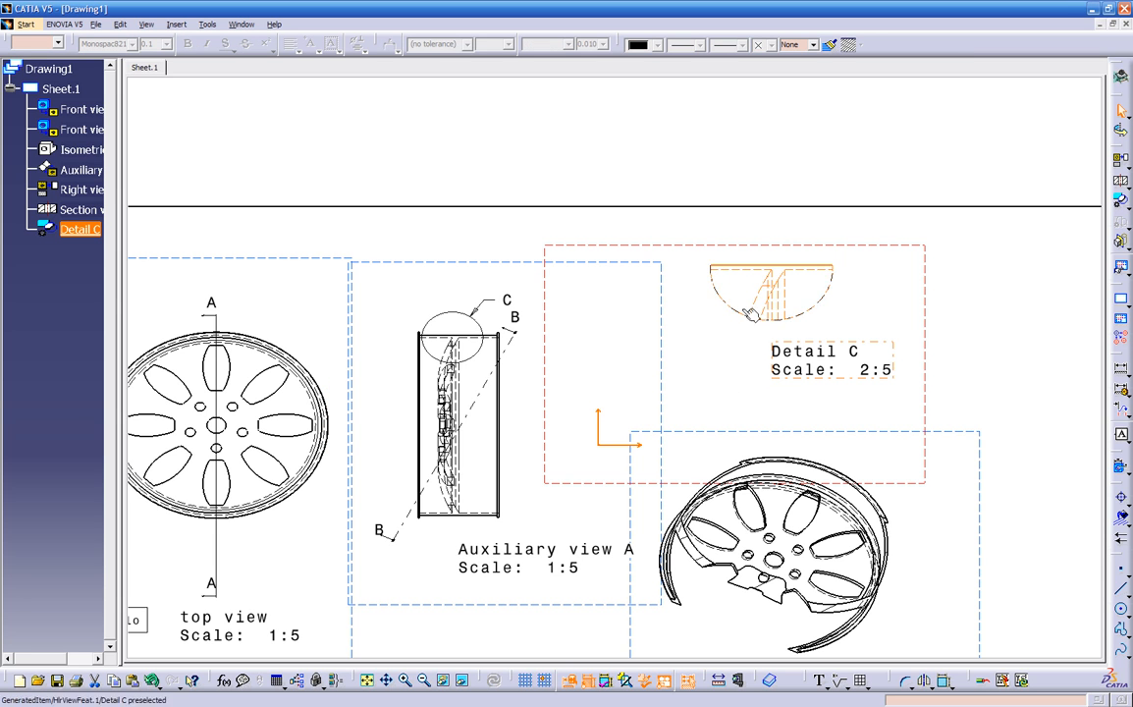
pyautogui.rightClick(702, 248)
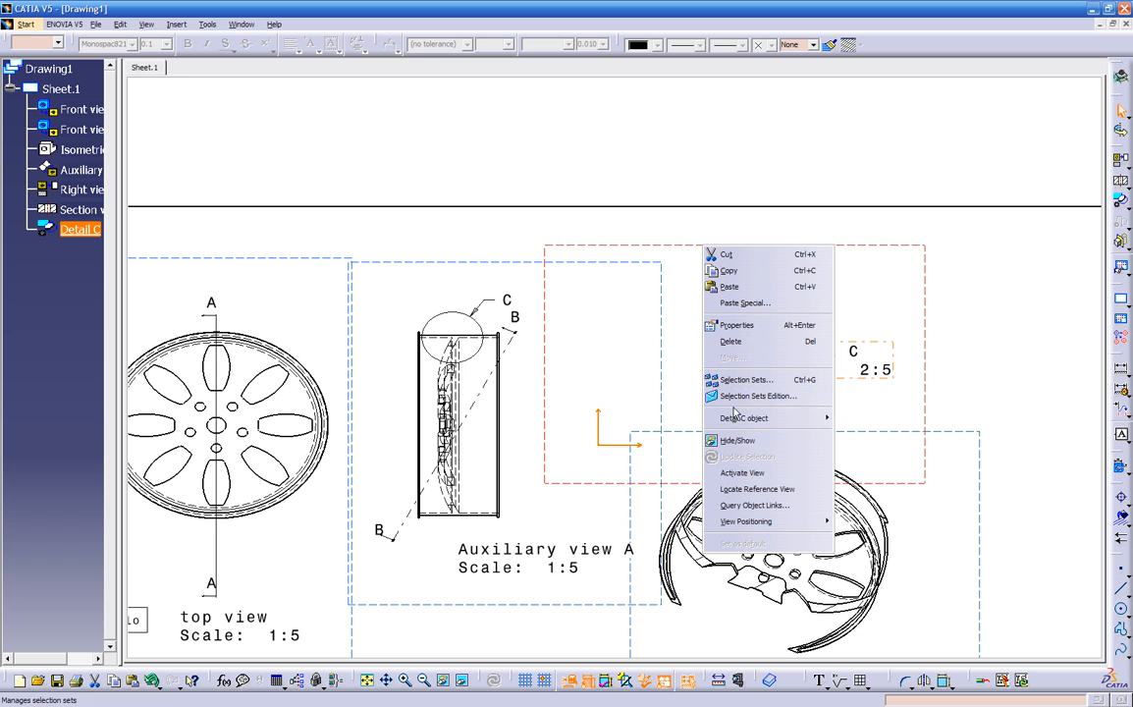
pyautogui.click(752, 327)
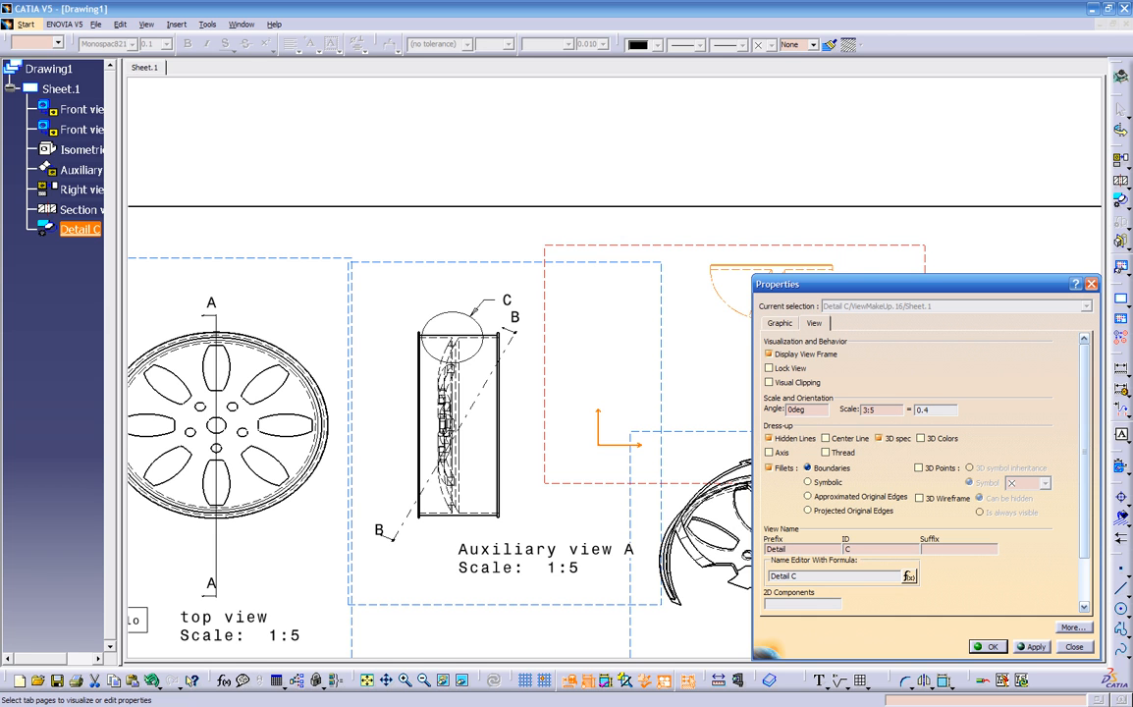
pyautogui.click(1033, 646)
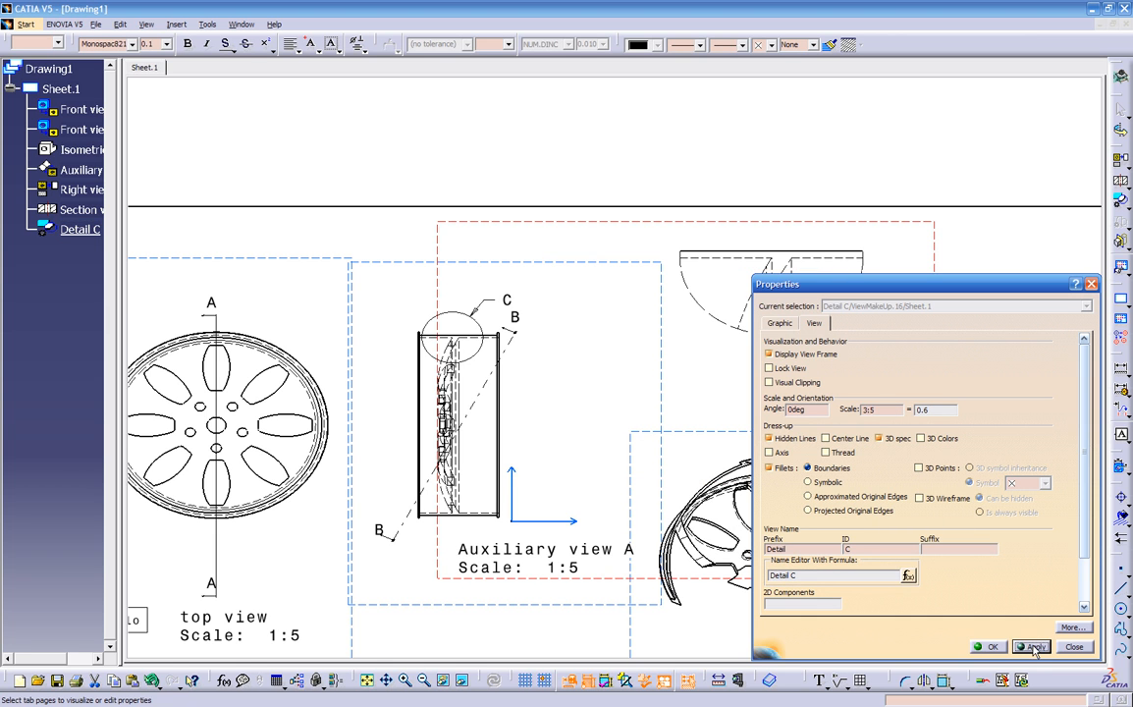
pyautogui.click(1004, 648)
# Move section view B-B down and to the right, clear of the Detail C view.
pyautogui.moveTo(1014, 322); pyautogui.dragTo(804, 322, button='middle')
pyautogui.keyDown('ctrl'); pyautogui.moveTo(785, 452); pyautogui.dragTo(741, 531, button='middle'); pyautogui.keyUp('ctrl')
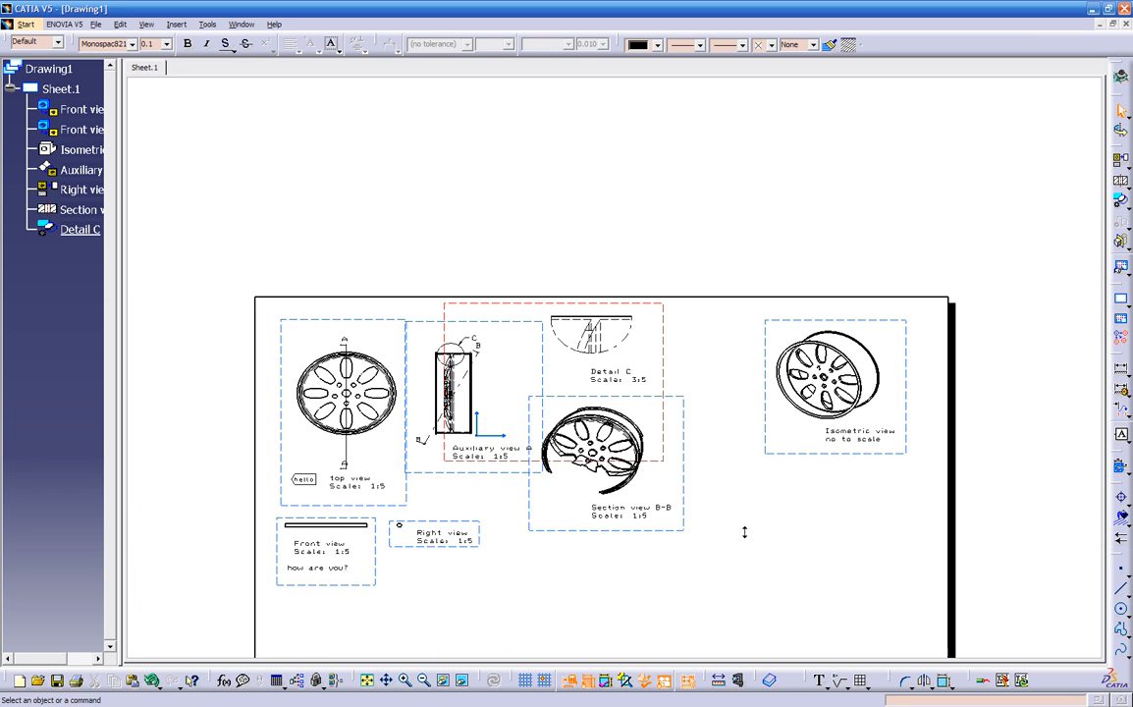
pyautogui.moveTo(638, 581); pyautogui.dragTo(734, 589)
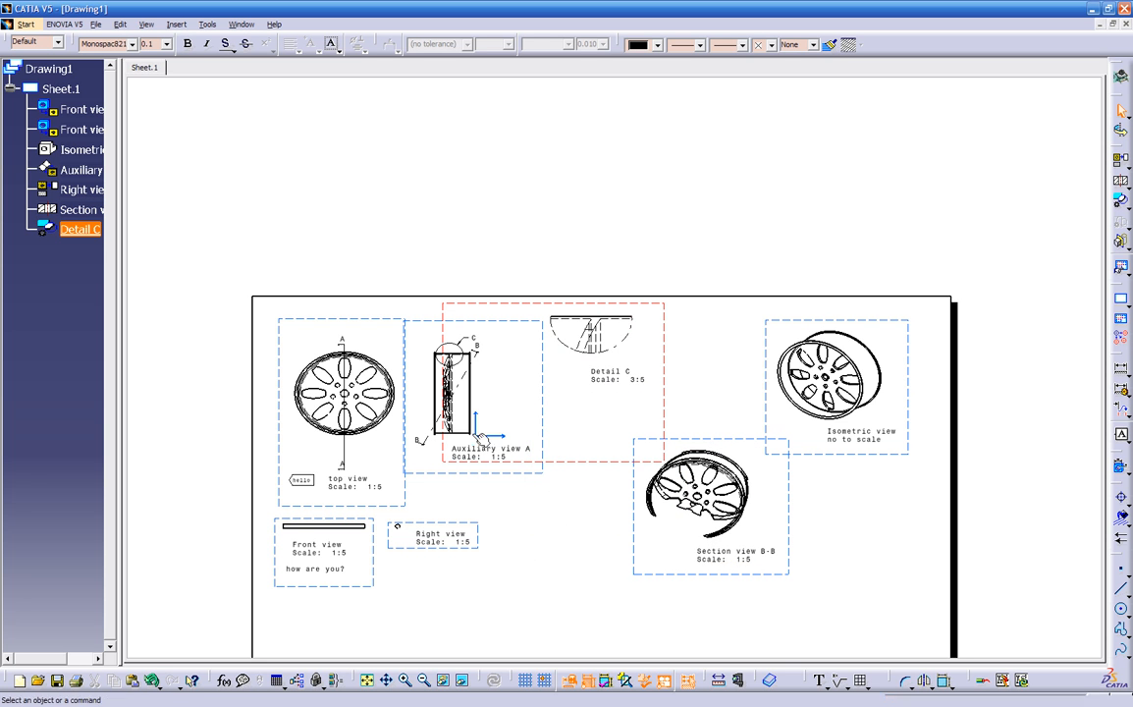
# Hide the axis system shown at the lower corner of the wheel in auxiliary view A.
pyautogui.keyDown('ctrl'); pyautogui.moveTo(449, 465); pyautogui.dragTo(481, 428, button='middle'); pyautogui.keyUp('ctrl')
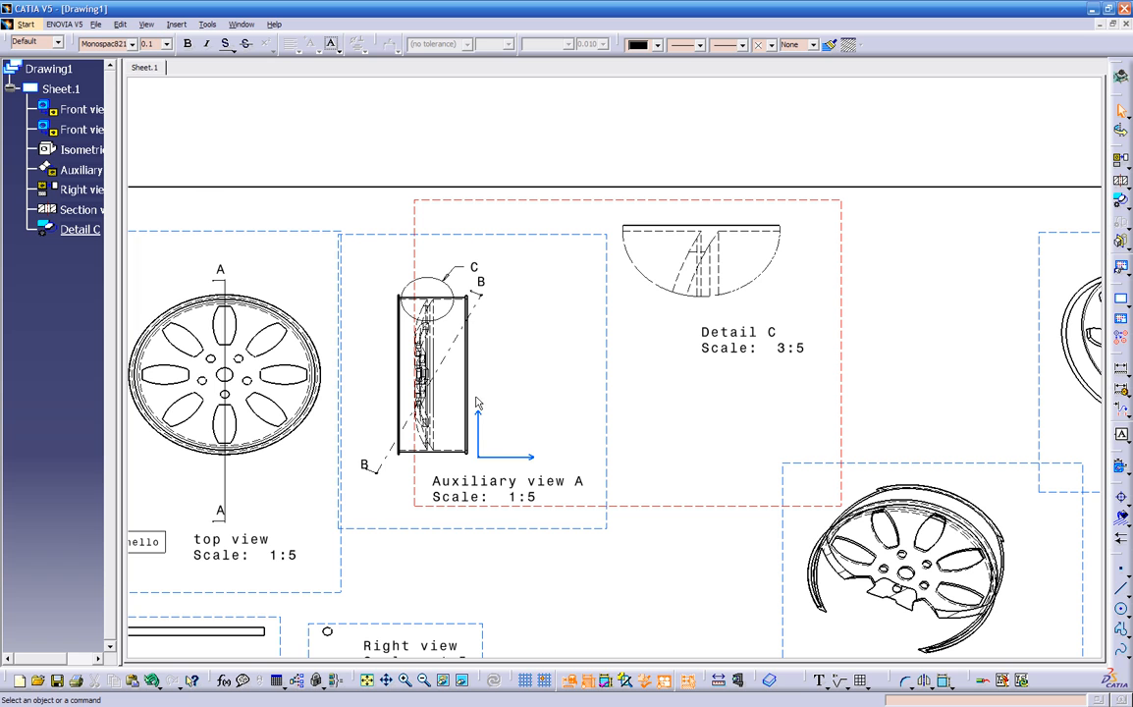
pyautogui.click(517, 459)
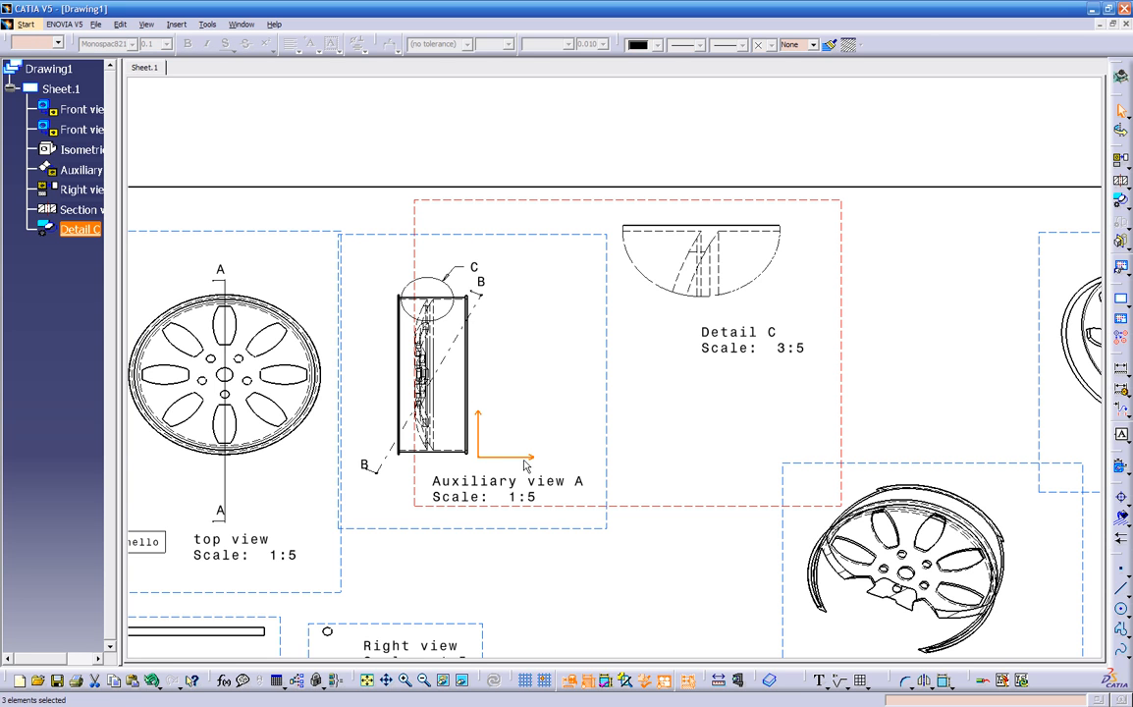
pyautogui.rightClick(527, 461)
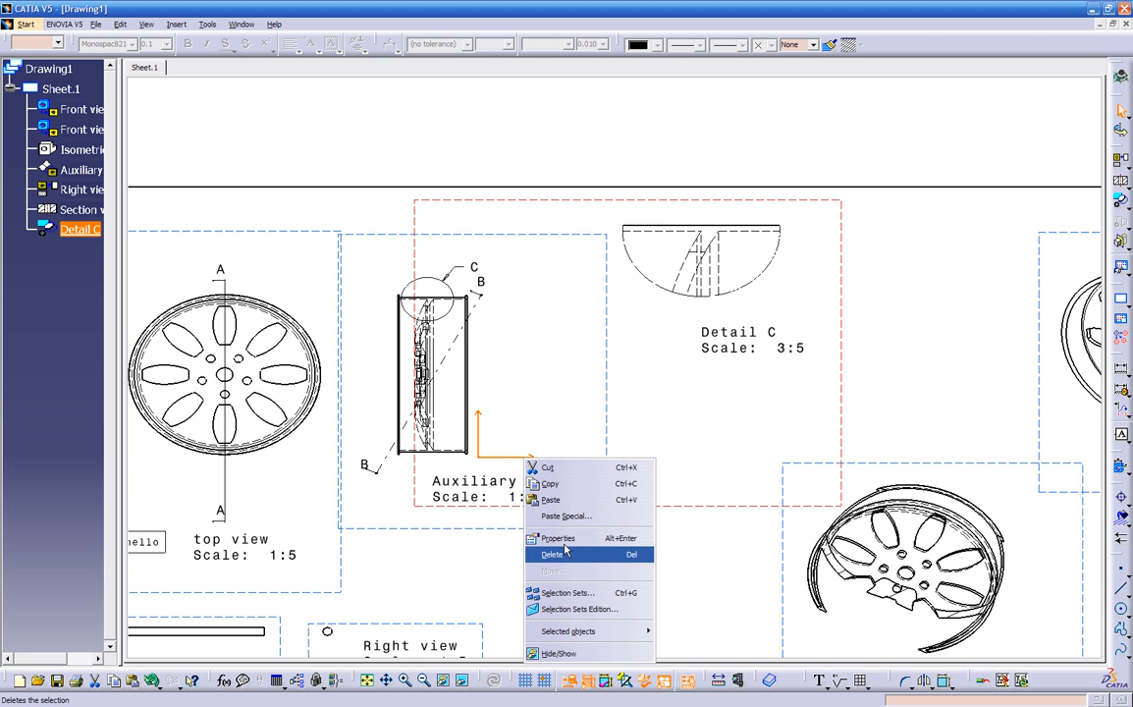
pyautogui.click(557, 653)
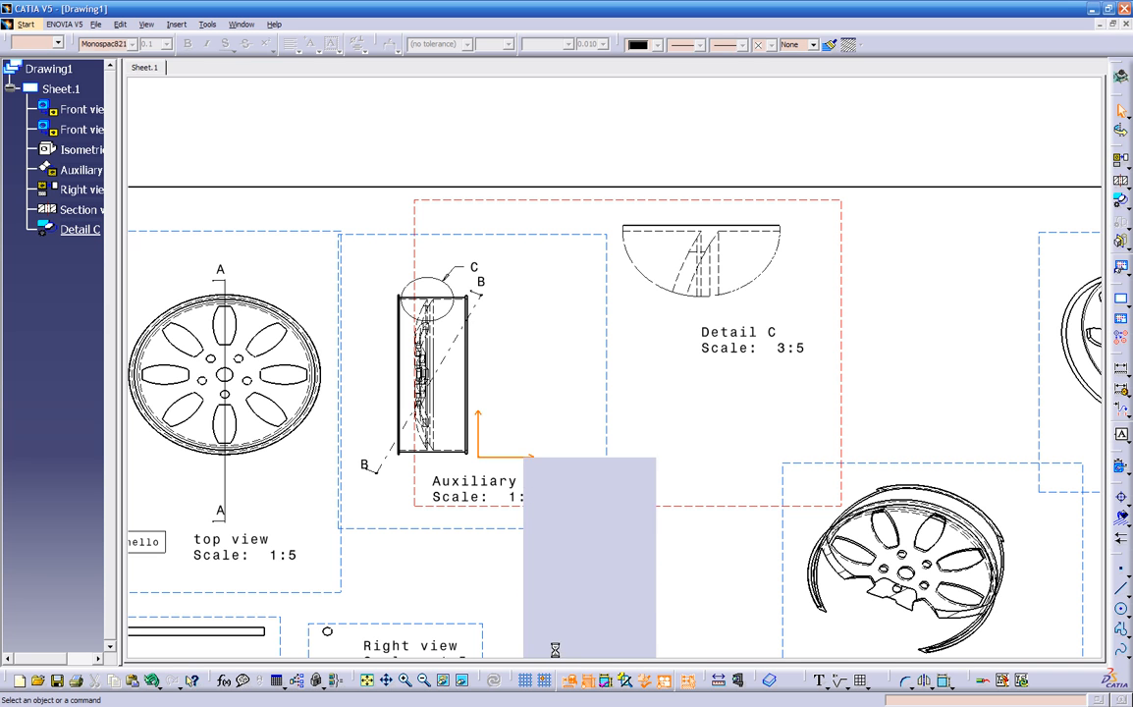
# Move the Detail C view closer to auxiliary view A and shift both views' captions left beneath their geometry.
pyautogui.moveTo(660, 374); pyautogui.dragTo(545, 369)
pyautogui.moveTo(681, 434); pyautogui.dragTo(674, 455, button='middle')
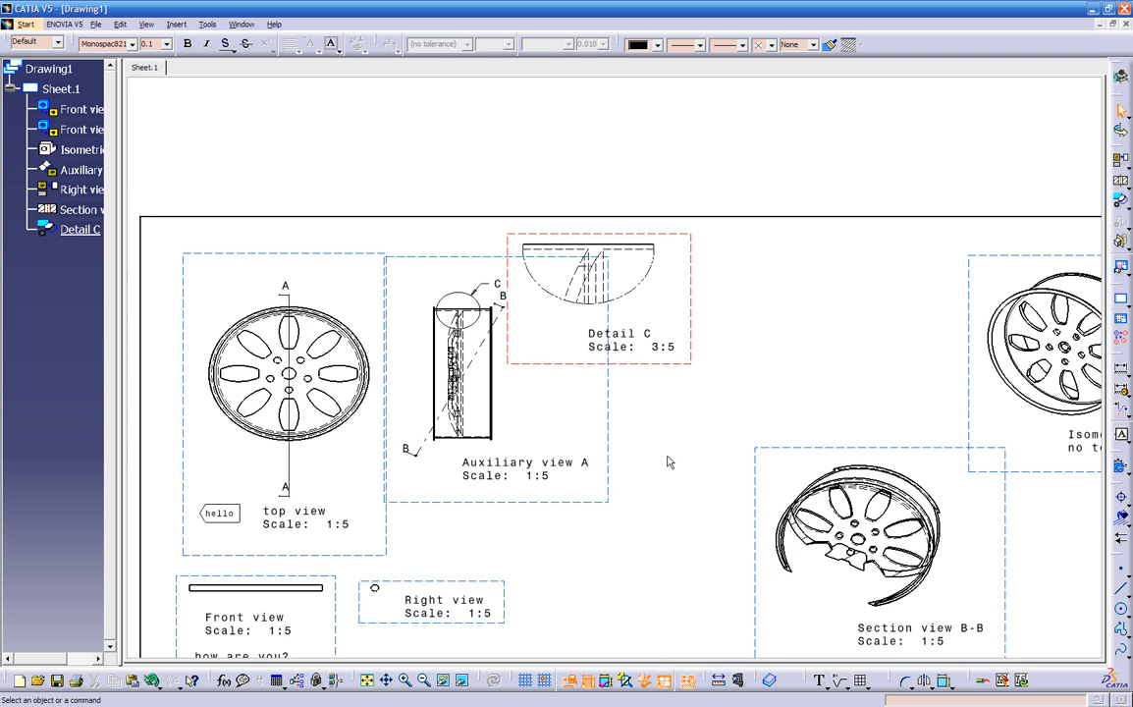
pyautogui.click(488, 472)
pyautogui.moveTo(609, 337); pyautogui.dragTo(564, 331)
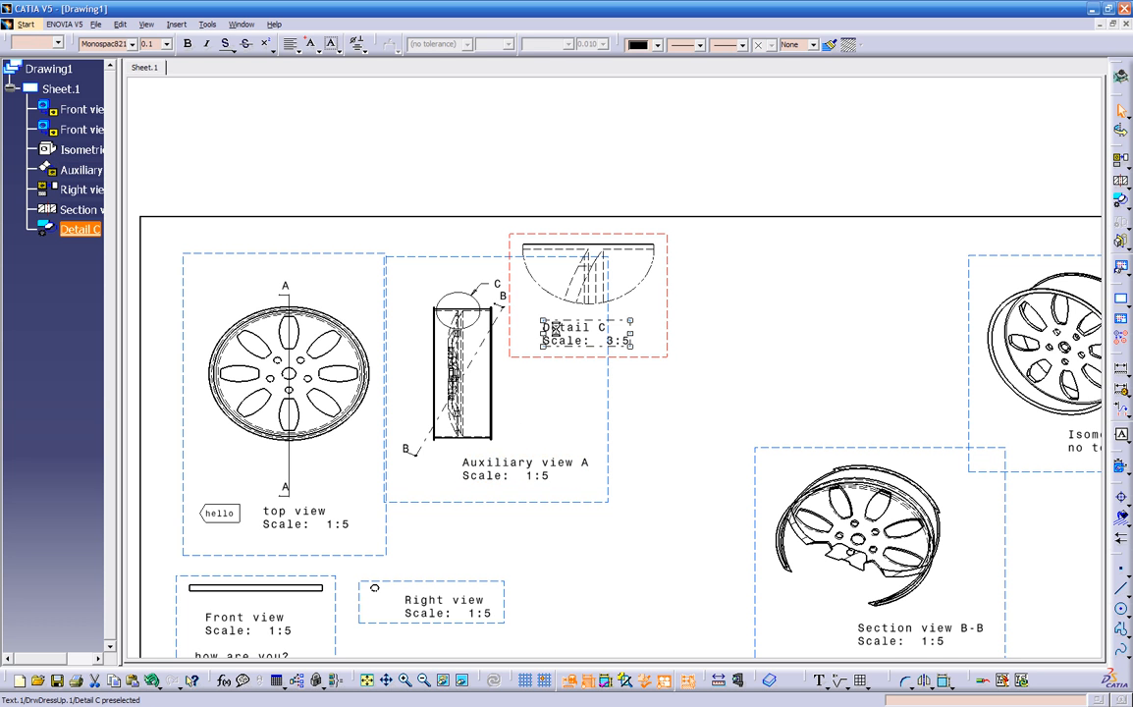
pyautogui.moveTo(498, 470); pyautogui.dragTo(455, 481)
pyautogui.click(628, 468)
# Create a length dimension between the two end edges of the axis in the Front view.
pyautogui.moveTo(628, 468); pyautogui.dragTo(614, 503, button='middle')
pyautogui.moveTo(614, 503)
pyautogui.mouseDown(button='middle')
pyautogui.moveTo(578, 446)
pyautogui.moveTo(589, 349)
pyautogui.mouseUp(button='middle')
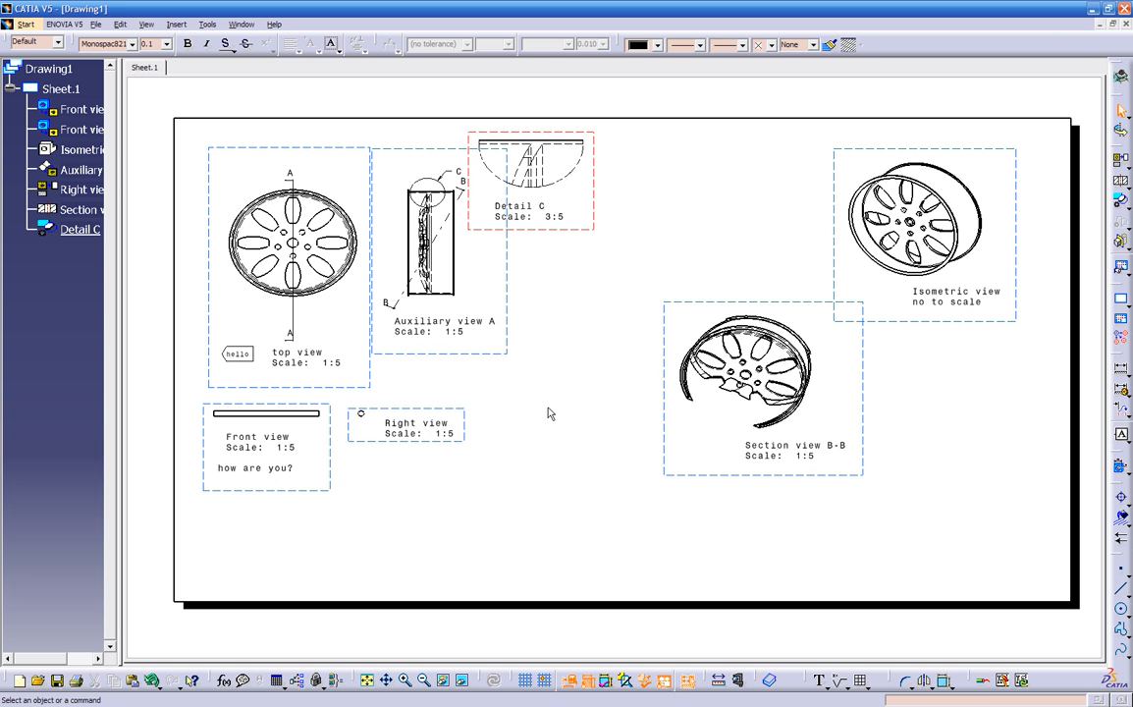
pyautogui.moveTo(552, 414)
pyautogui.mouseDown(button='middle')
pyautogui.moveTo(570, 409)
pyautogui.moveTo(524, 416)
pyautogui.mouseUp(button='middle')
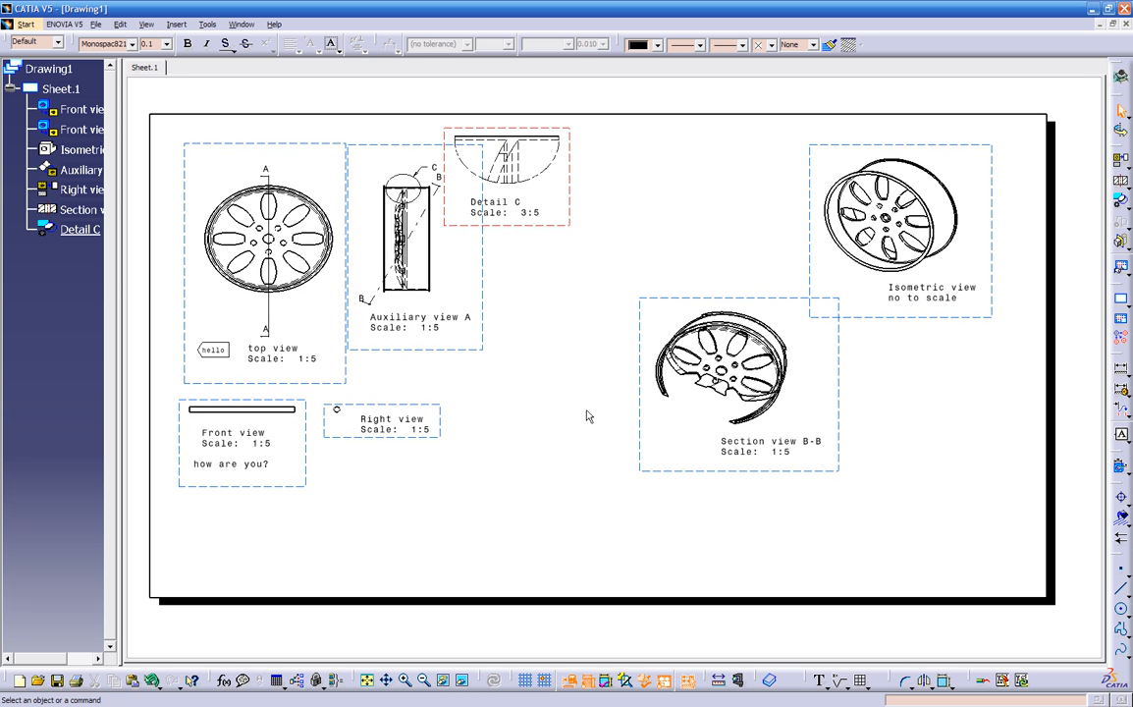
pyautogui.click(1125, 392)
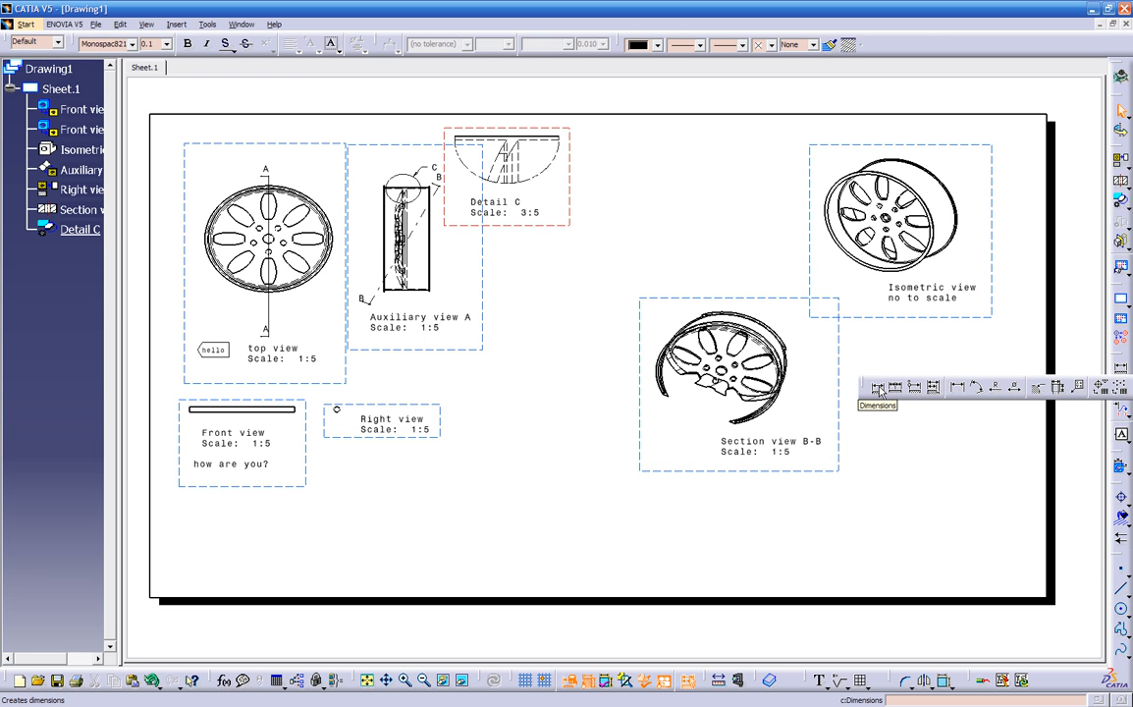
pyautogui.click(963, 389)
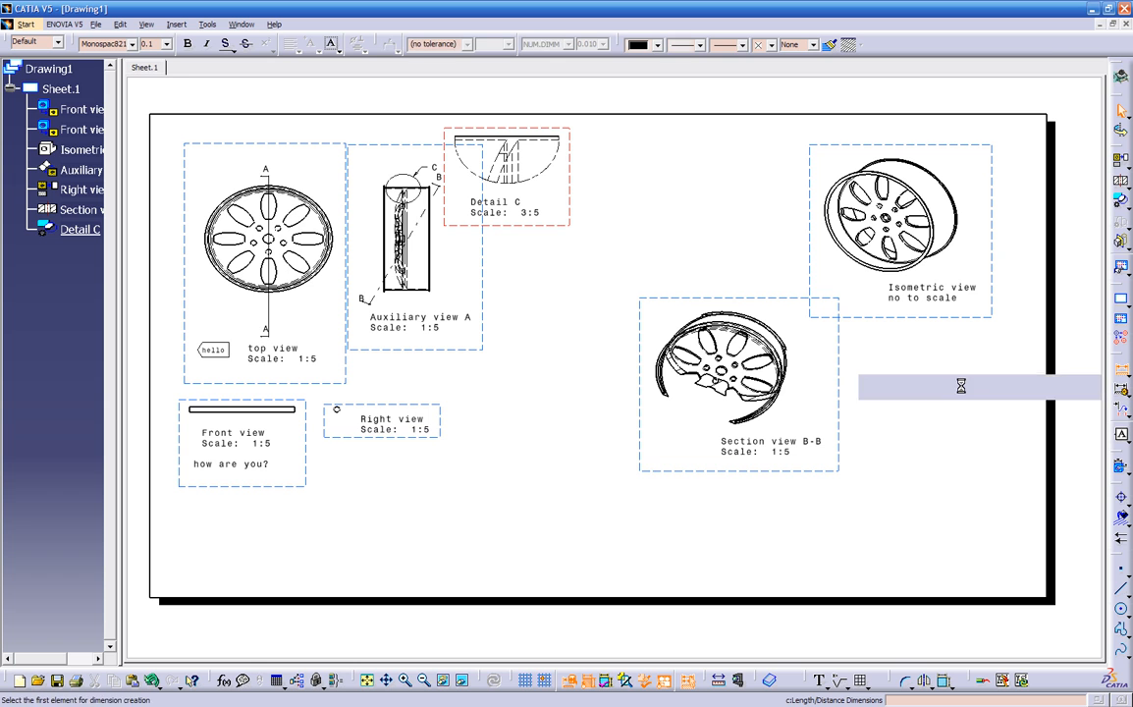
pyautogui.moveTo(474, 464)
pyautogui.mouseDown(button='middle')
pyautogui.moveTo(705, 460)
pyautogui.moveTo(750, 392)
pyautogui.mouseUp(button='middle')
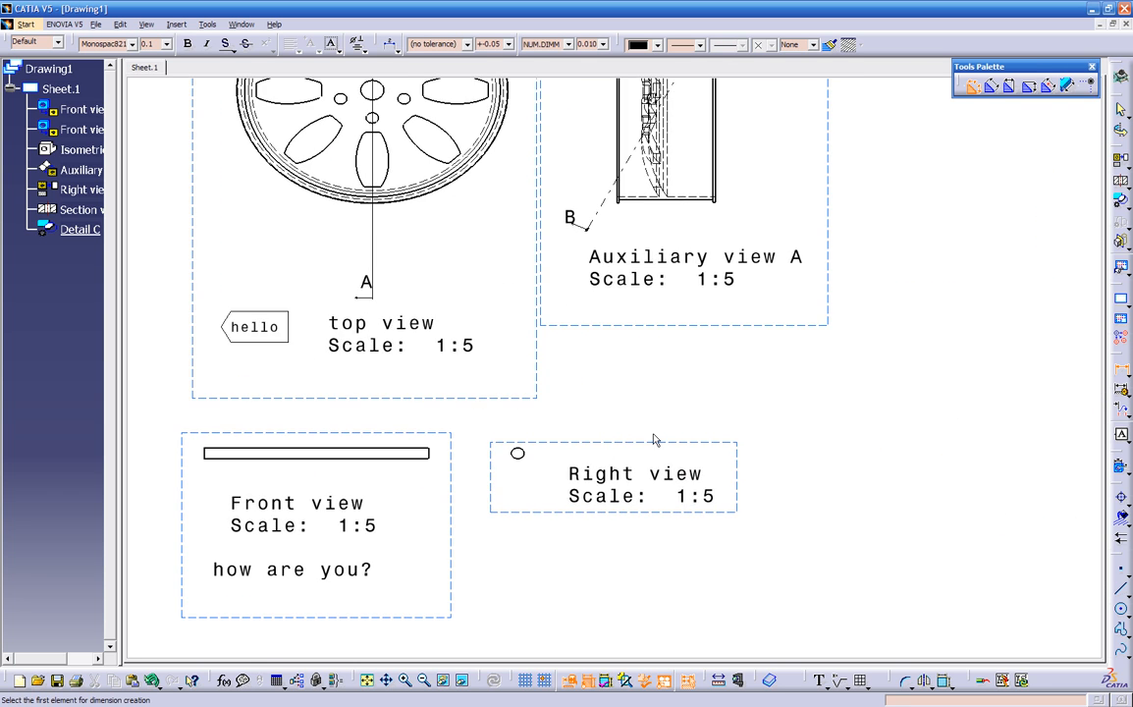
pyautogui.moveTo(574, 451); pyautogui.dragTo(720, 433, button='middle')
pyautogui.moveTo(590, 456)
pyautogui.mouseDown(button='middle')
pyautogui.moveTo(609, 407)
pyautogui.moveTo(606, 422)
pyautogui.mouseUp(button='middle')
pyautogui.click(561, 469)
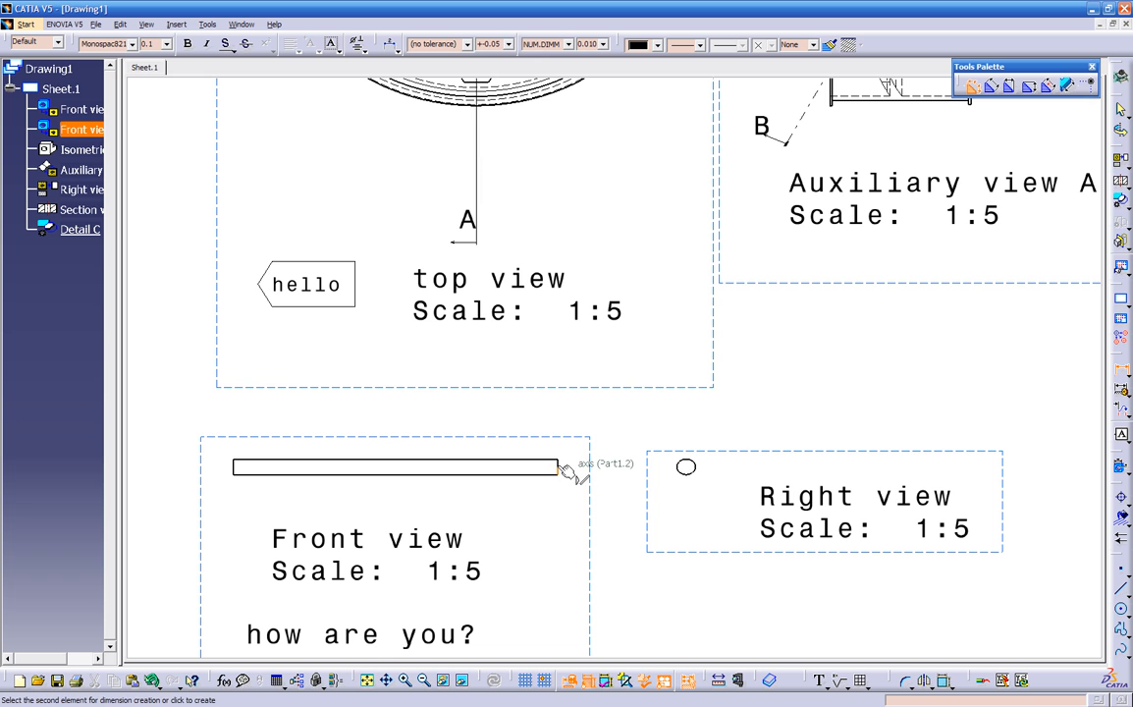
pyautogui.click(233, 468)
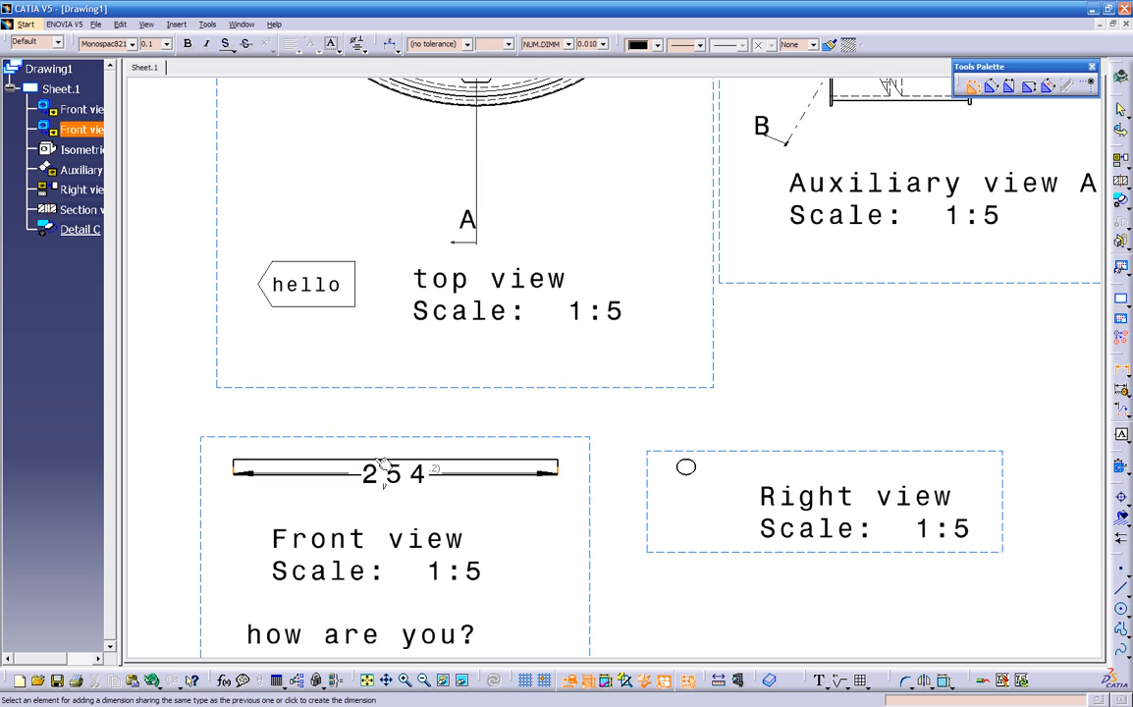
pyautogui.moveTo(404, 413); pyautogui.dragTo(433, 507, button='middle')
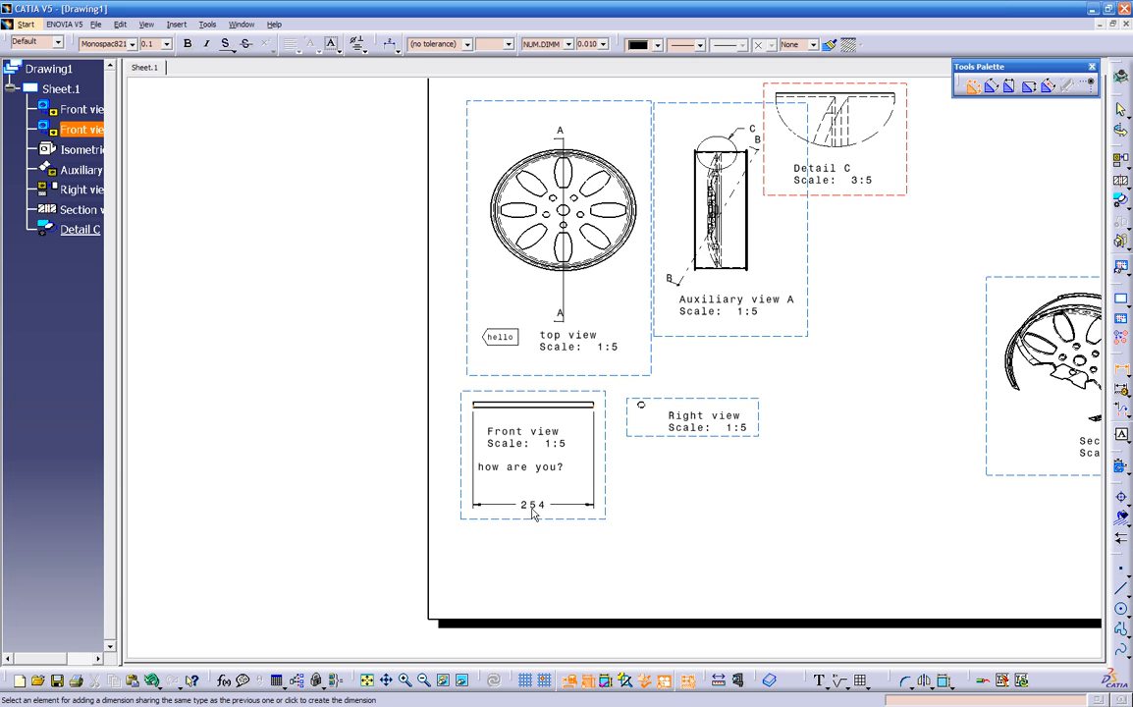
# Set the length dimension's numerical display to NUM.DINC with a precision of 0.001.
pyautogui.click(565, 46)
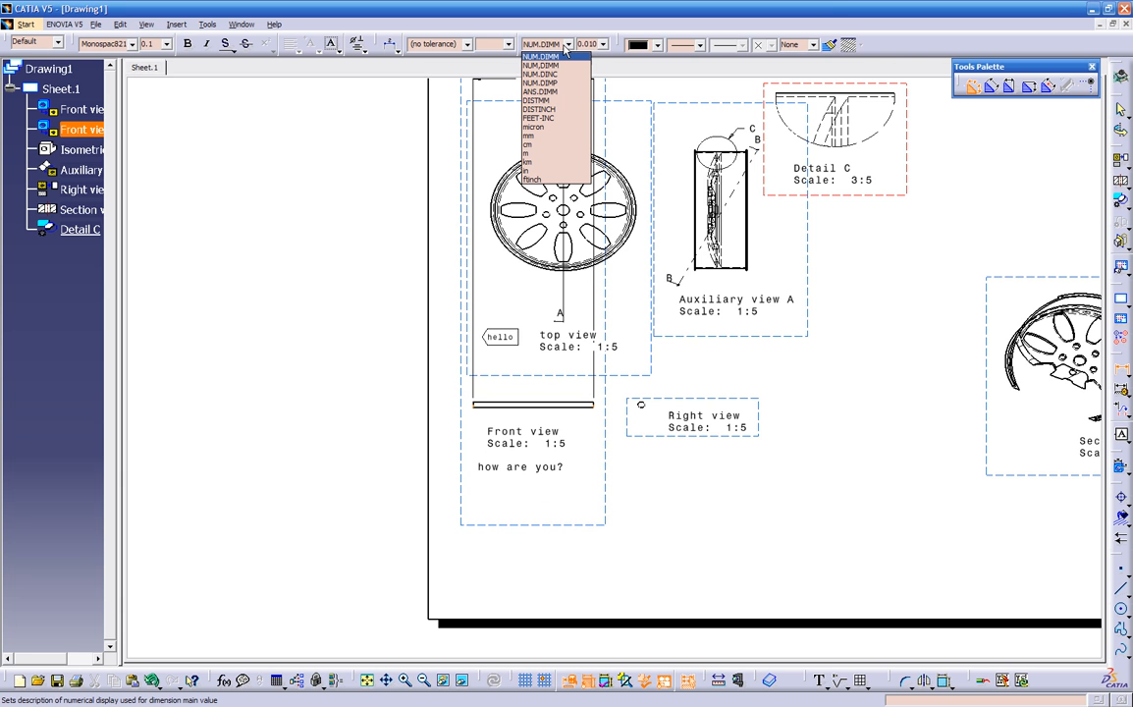
pyautogui.click(560, 74)
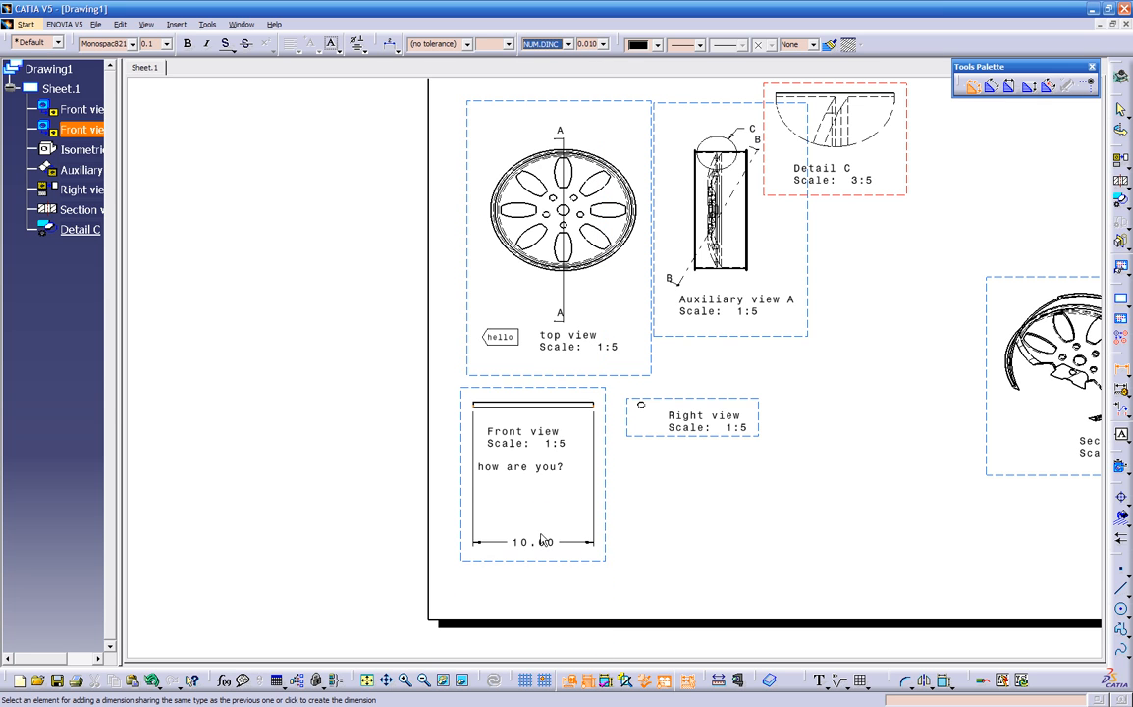
pyautogui.click(603, 45)
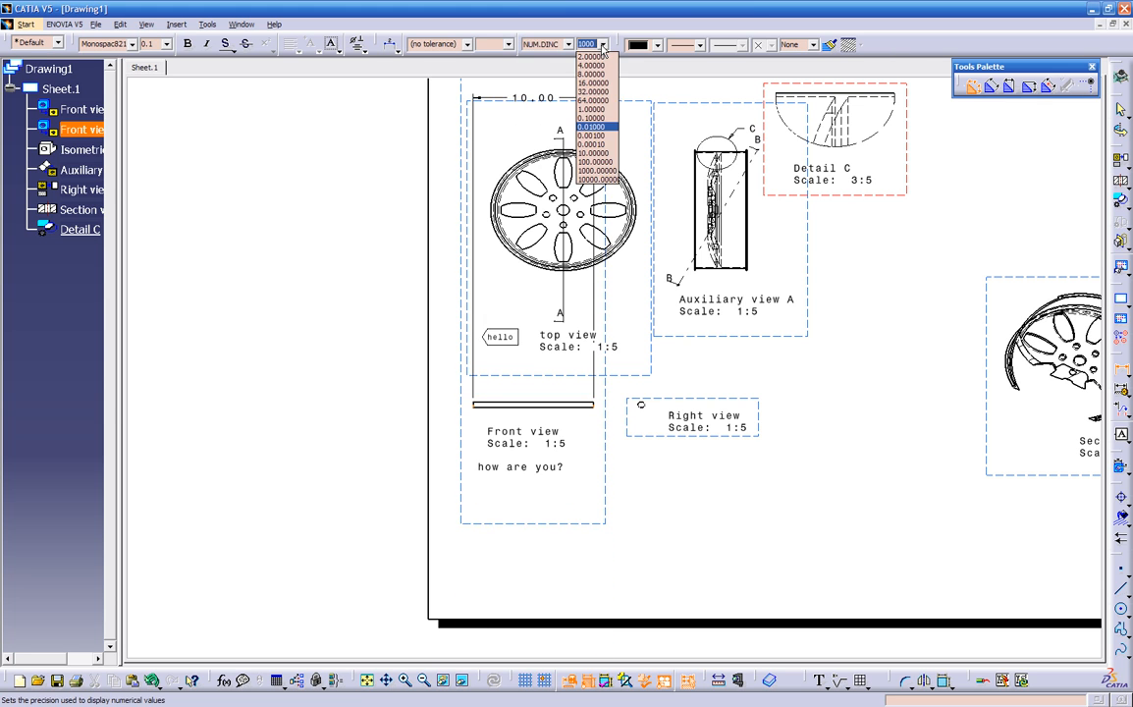
pyautogui.click(595, 136)
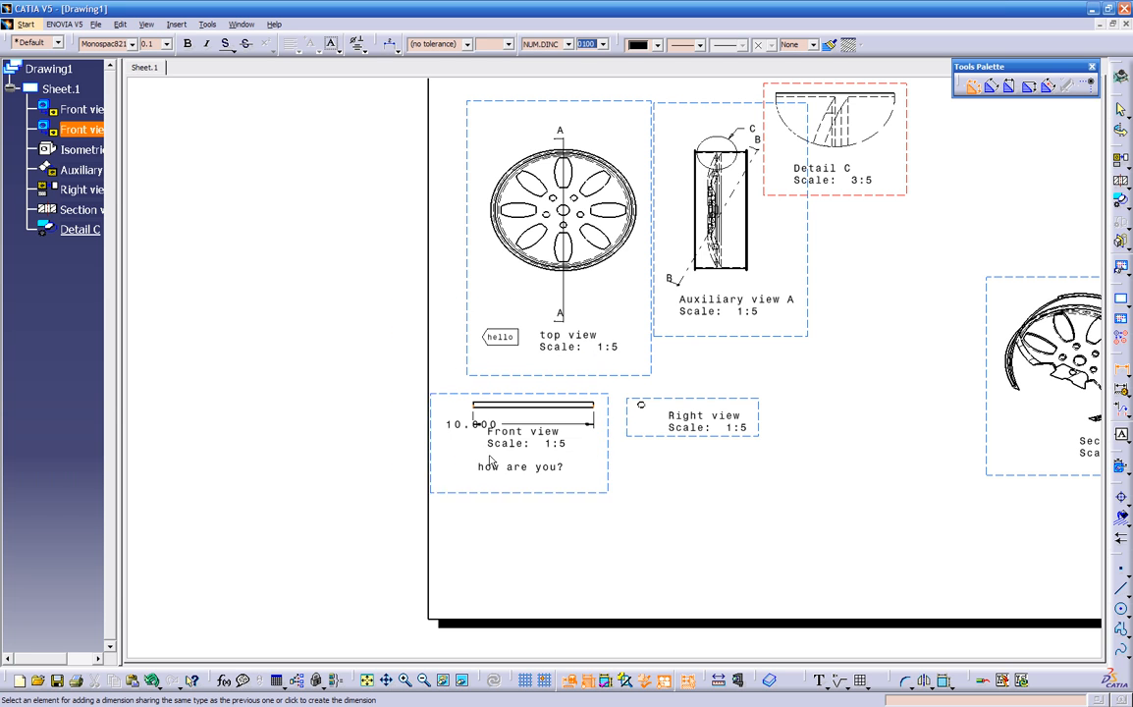
# Keep the length dimension at no tolerance and place it below the "how are you?" text in the Front view.
pyautogui.click(167, 44)
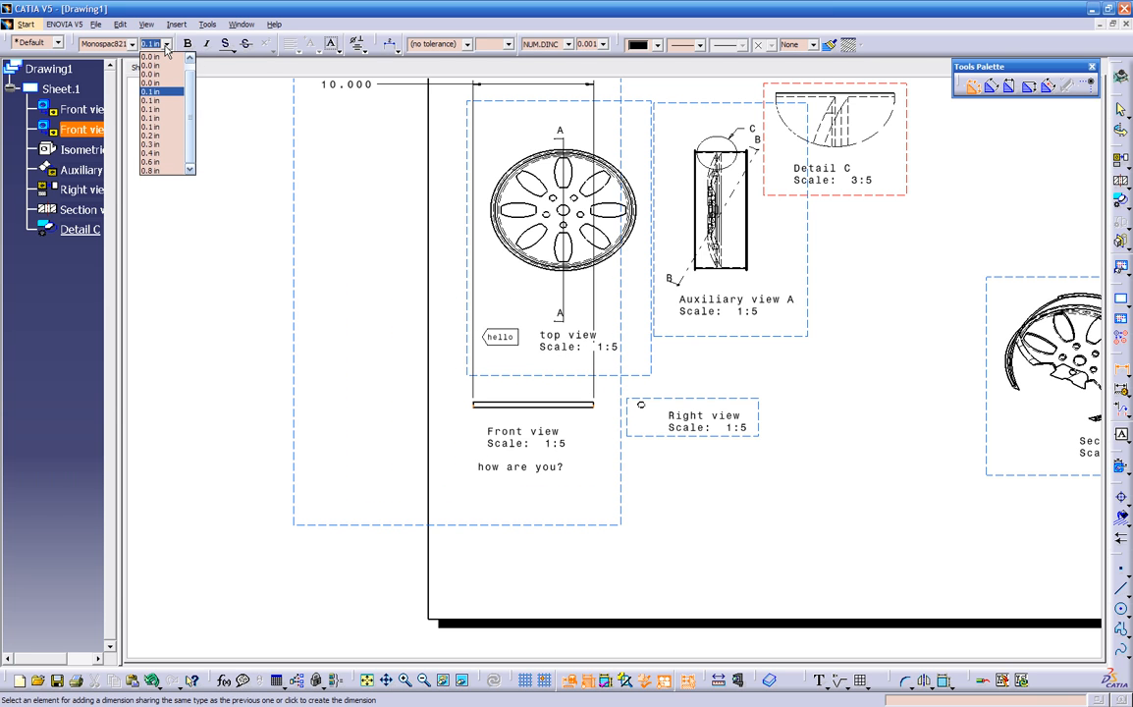
pyautogui.click(167, 44)
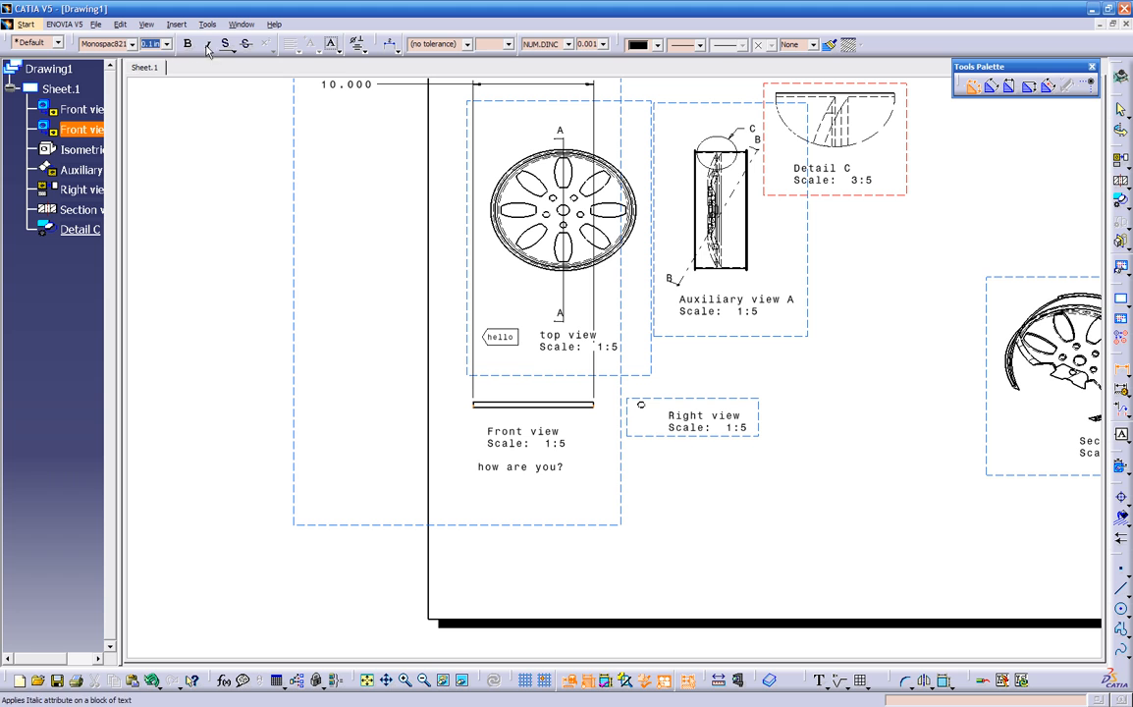
pyautogui.click(467, 44)
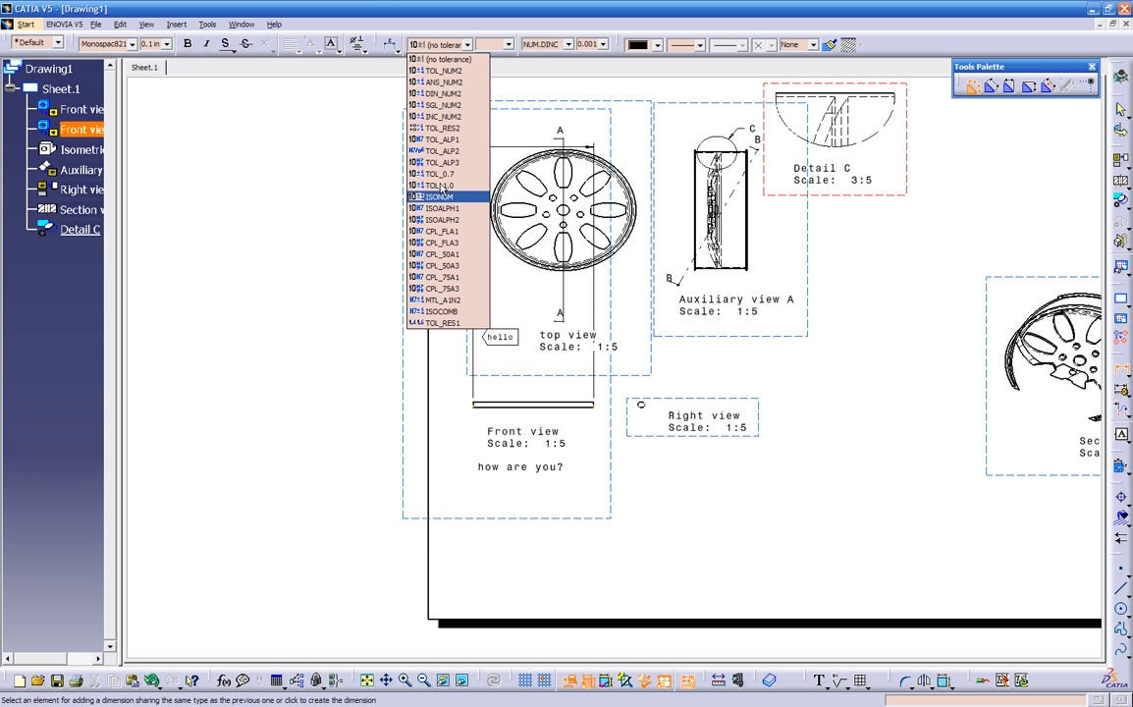
pyautogui.click(455, 59)
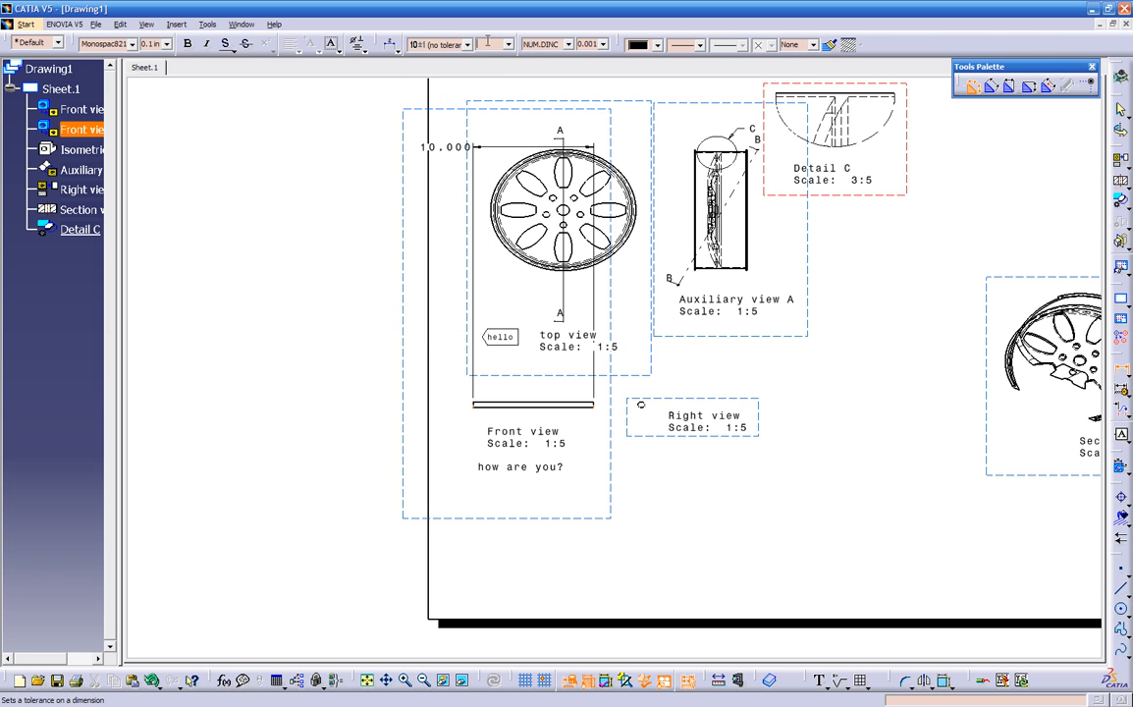
pyautogui.click(508, 44)
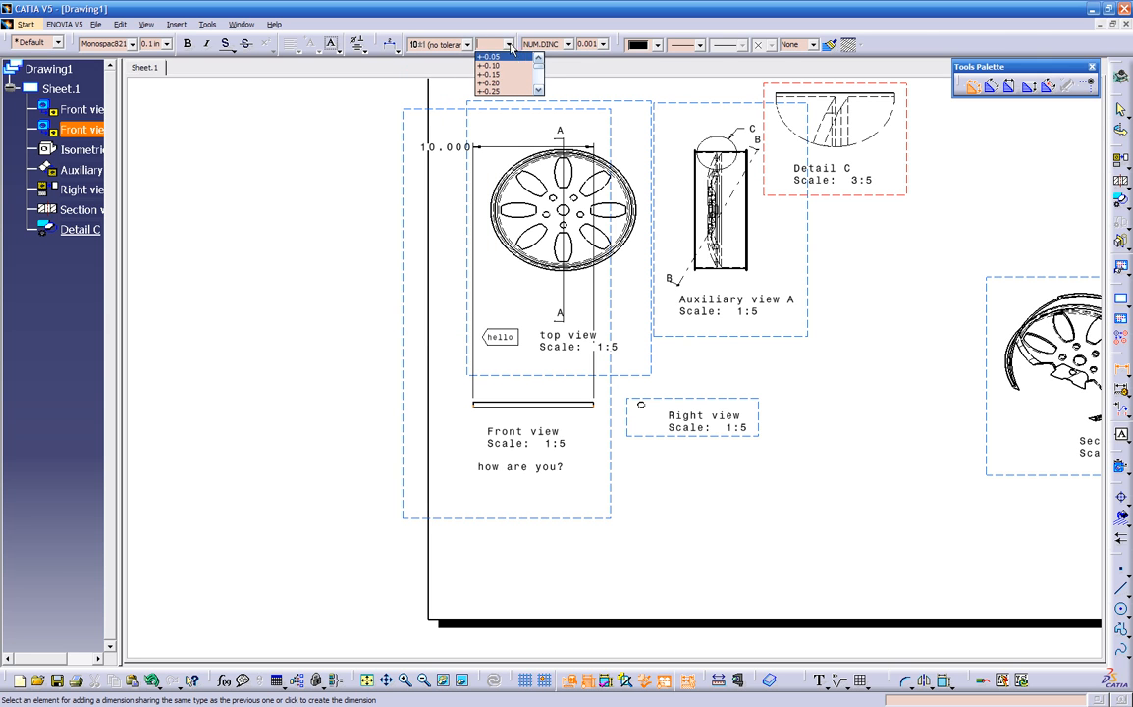
pyautogui.click(533, 45)
pyautogui.click(605, 43)
pyautogui.click(597, 129)
pyautogui.click(518, 499)
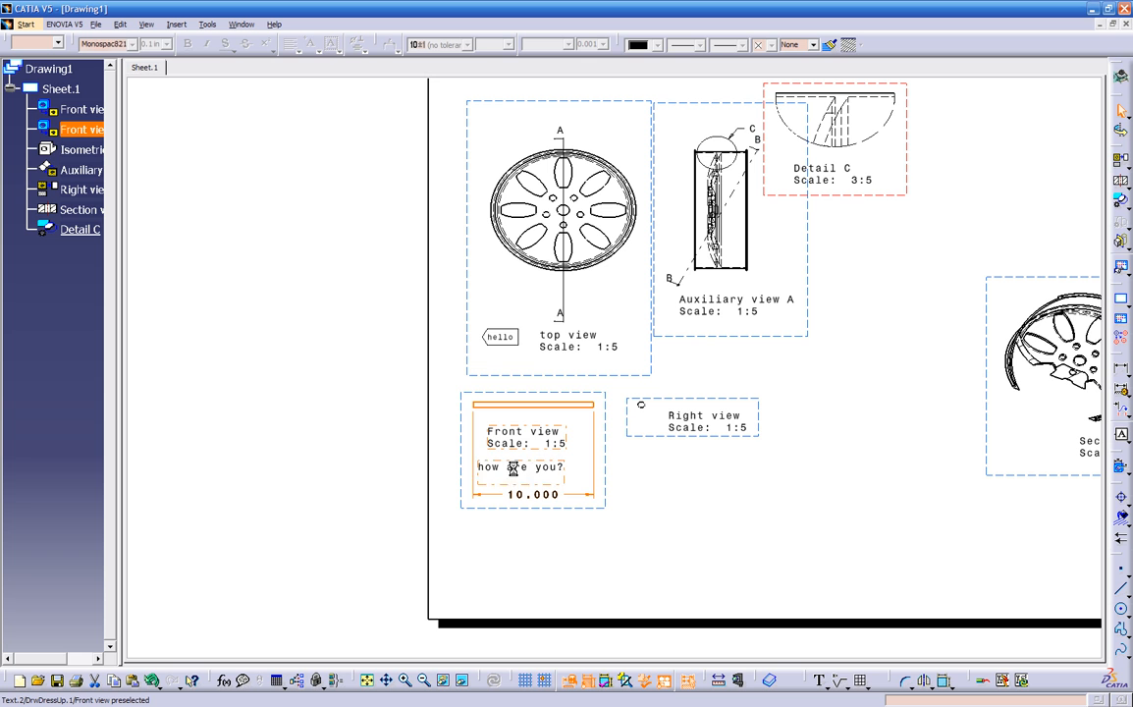
# Move the "how are you?" text further down and reposition the length dimension just above the axis.
pyautogui.moveTo(519, 474); pyautogui.dragTo(530, 538)
pyautogui.moveTo(531, 494); pyautogui.dragTo(533, 396)
pyautogui.moveTo(547, 420)
pyautogui.mouseDown(button='middle')
pyautogui.moveTo(545, 470)
pyautogui.moveTo(598, 420)
pyautogui.mouseUp(button='middle')
pyautogui.moveTo(549, 518); pyautogui.dragTo(549, 453, button='middle')
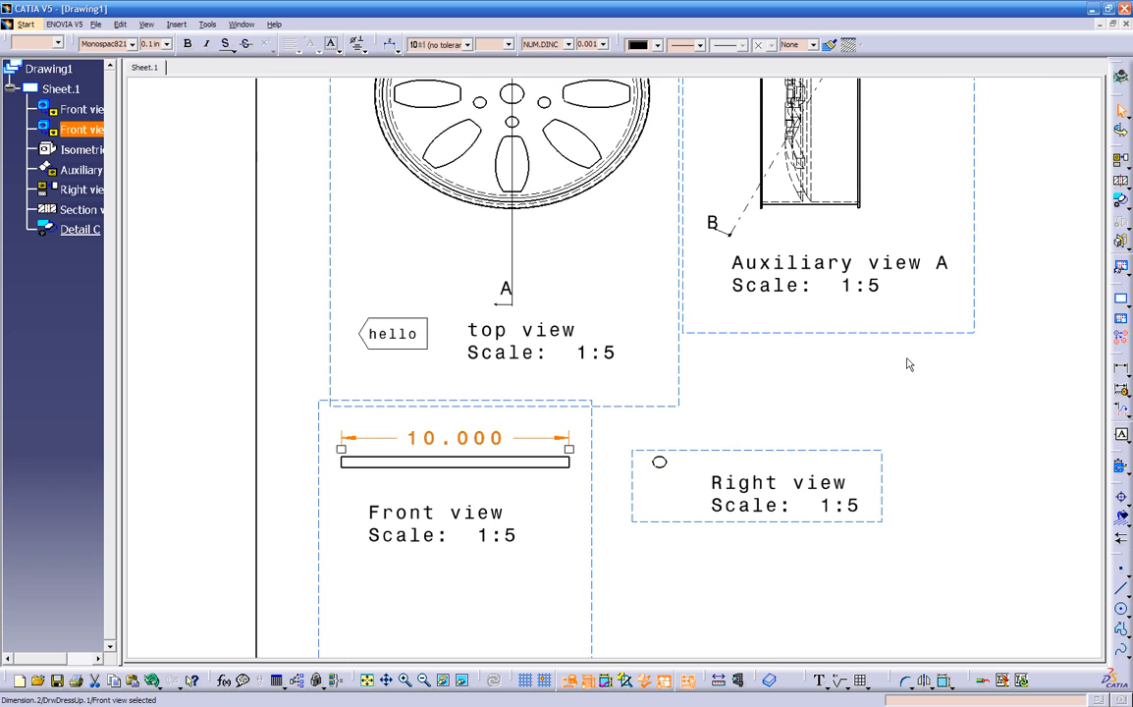
# Dimension the axis thickness at its right end in the Front view with NUM.DINC display and 0.001 precision, placing the value below.
pyautogui.click(1121, 370)
pyautogui.click(566, 464)
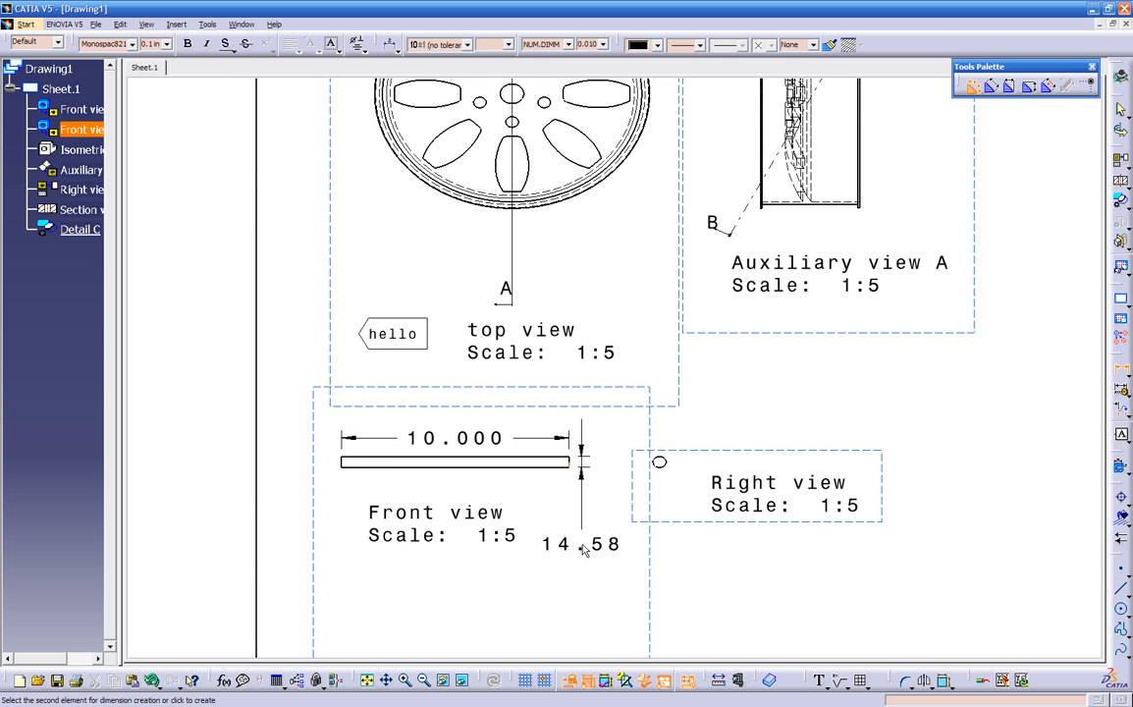
pyautogui.click(550, 44)
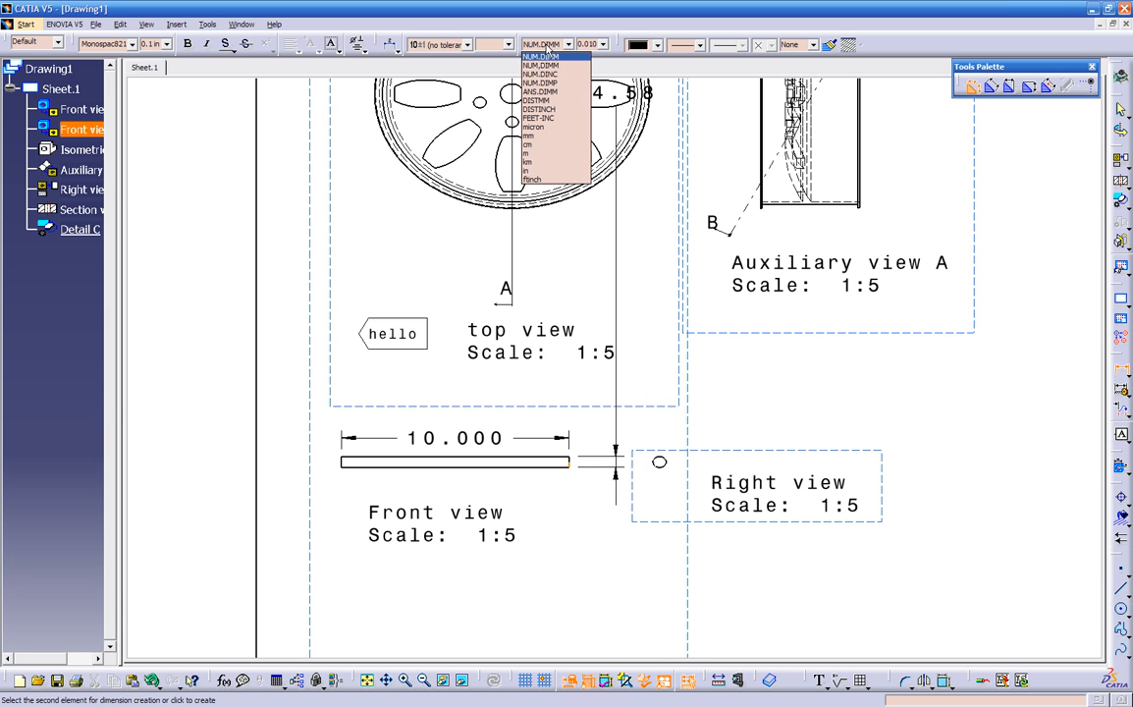
pyautogui.click(552, 75)
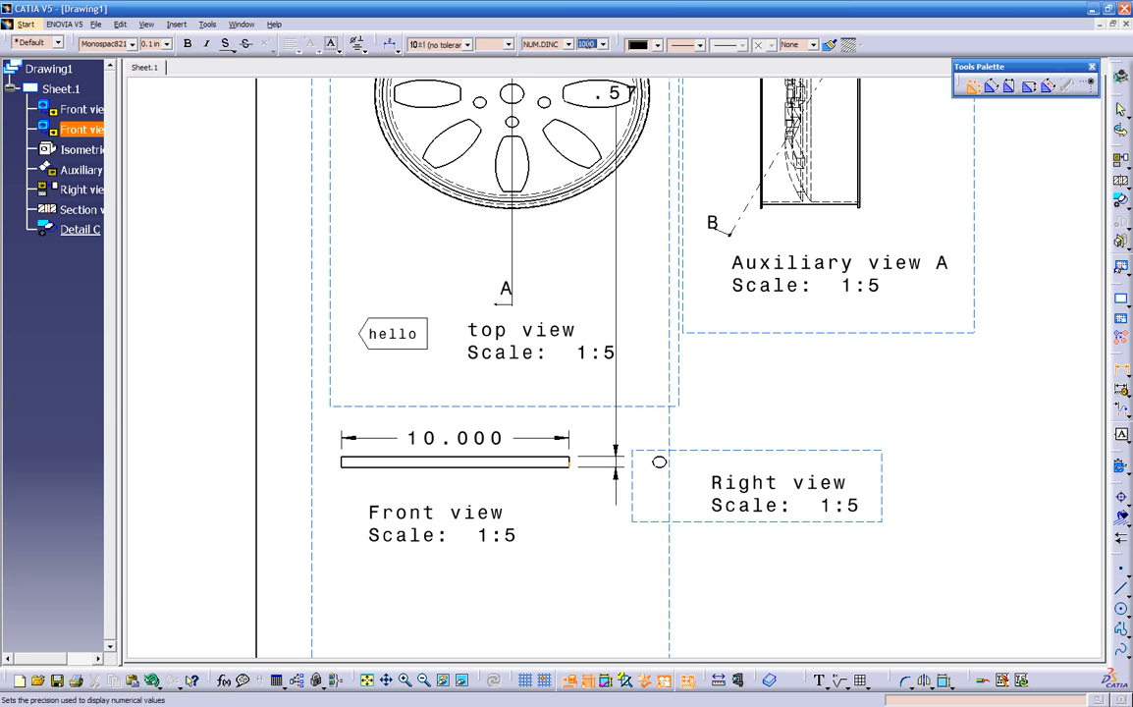
pyautogui.click(602, 44)
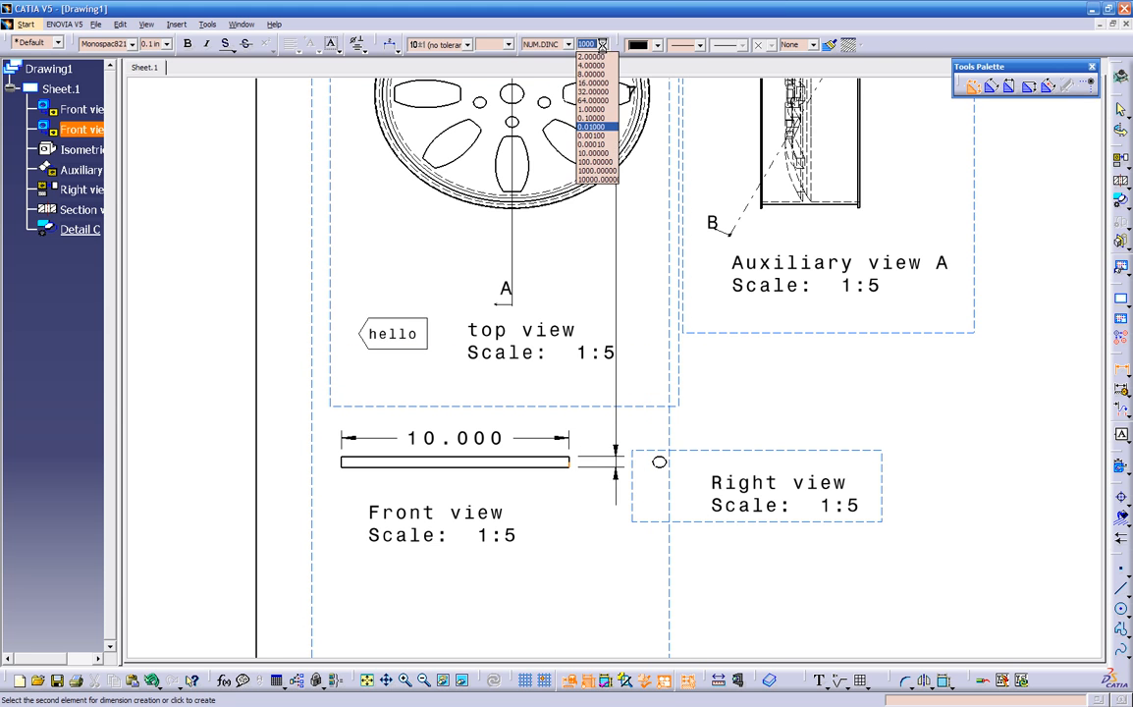
pyautogui.click(595, 135)
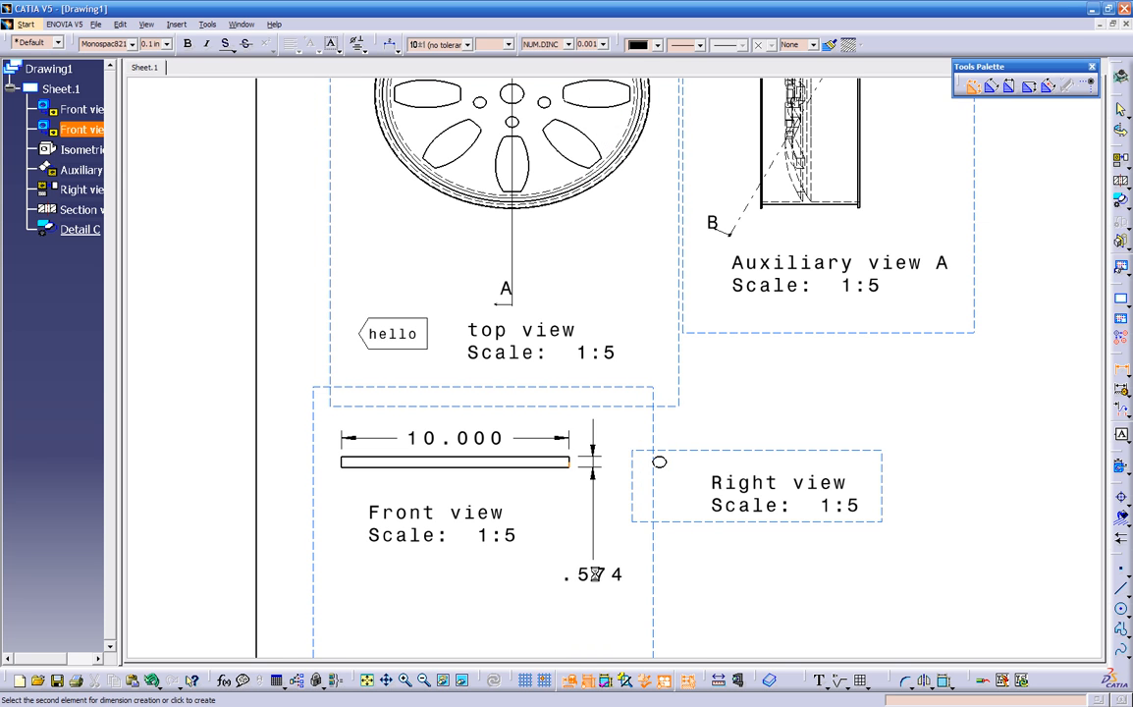
pyautogui.click(586, 574)
# Move the Right view further right, clear of the Front view, and place its caption beneath the circle.
pyautogui.moveTo(725, 566); pyautogui.dragTo(701, 564, button='middle')
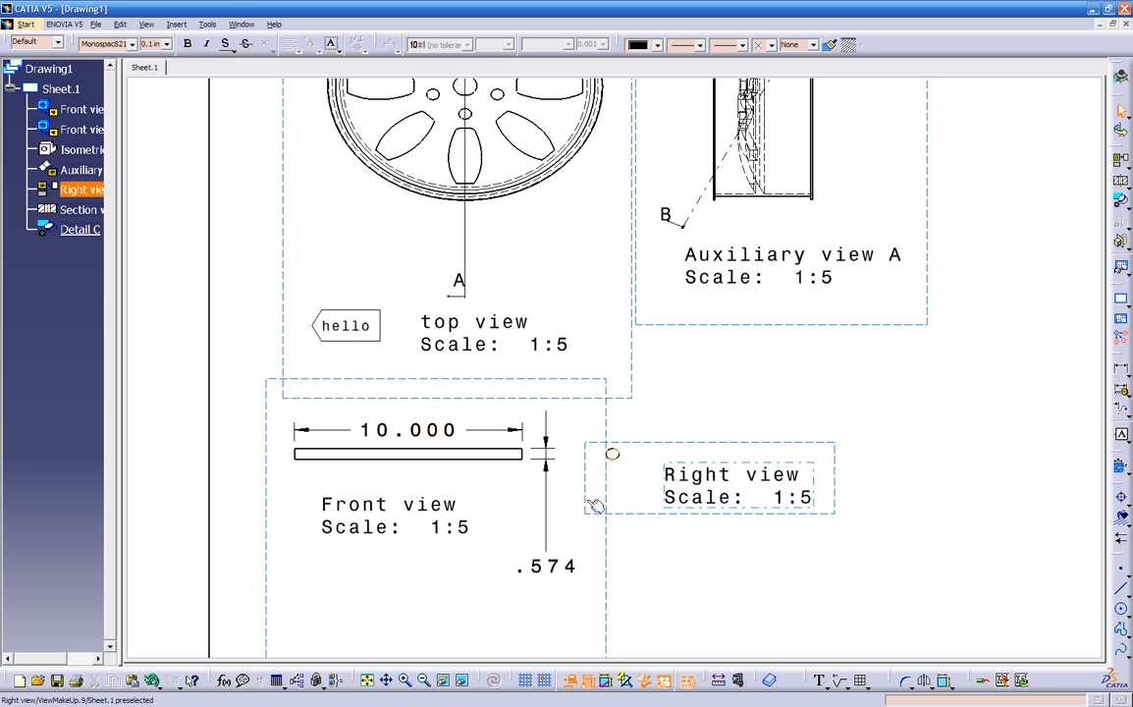
pyautogui.moveTo(589, 506); pyautogui.dragTo(660, 507)
pyautogui.moveTo(789, 502); pyautogui.dragTo(703, 525)
pyautogui.click(931, 550)
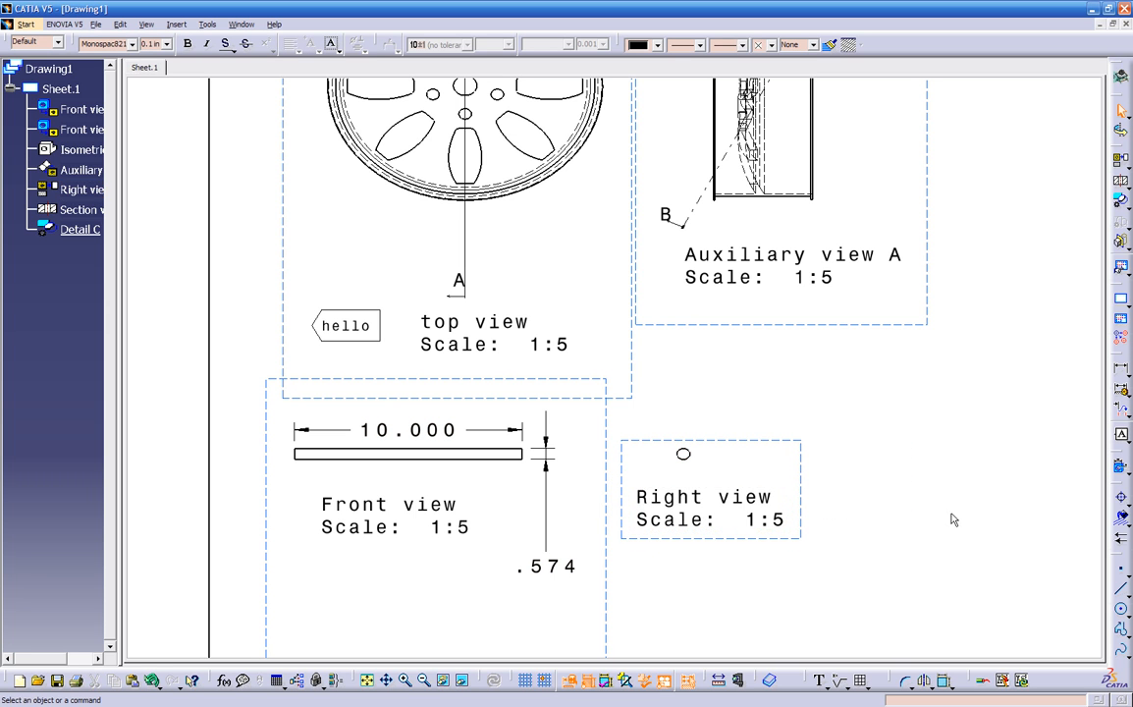
# Dimension the circle's diameter in the Right view with NUM.DINC display and 0.001 precision, placing the value above the circle.
pyautogui.click(1125, 373)
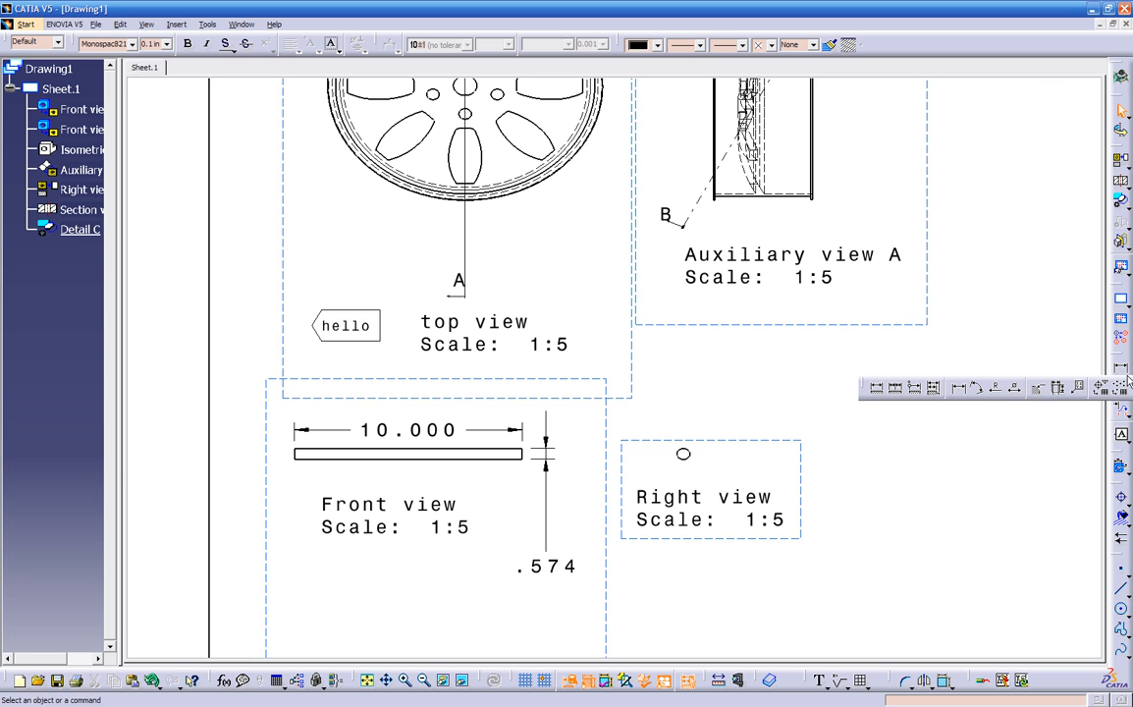
pyautogui.click(1016, 390)
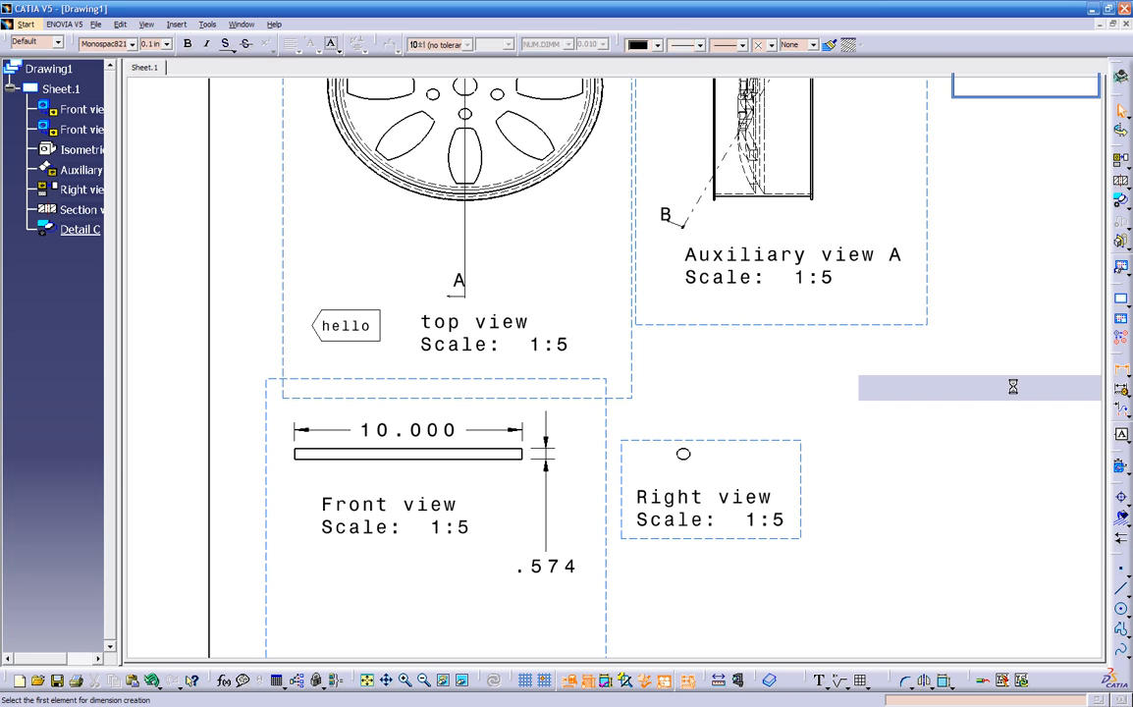
pyautogui.click(685, 454)
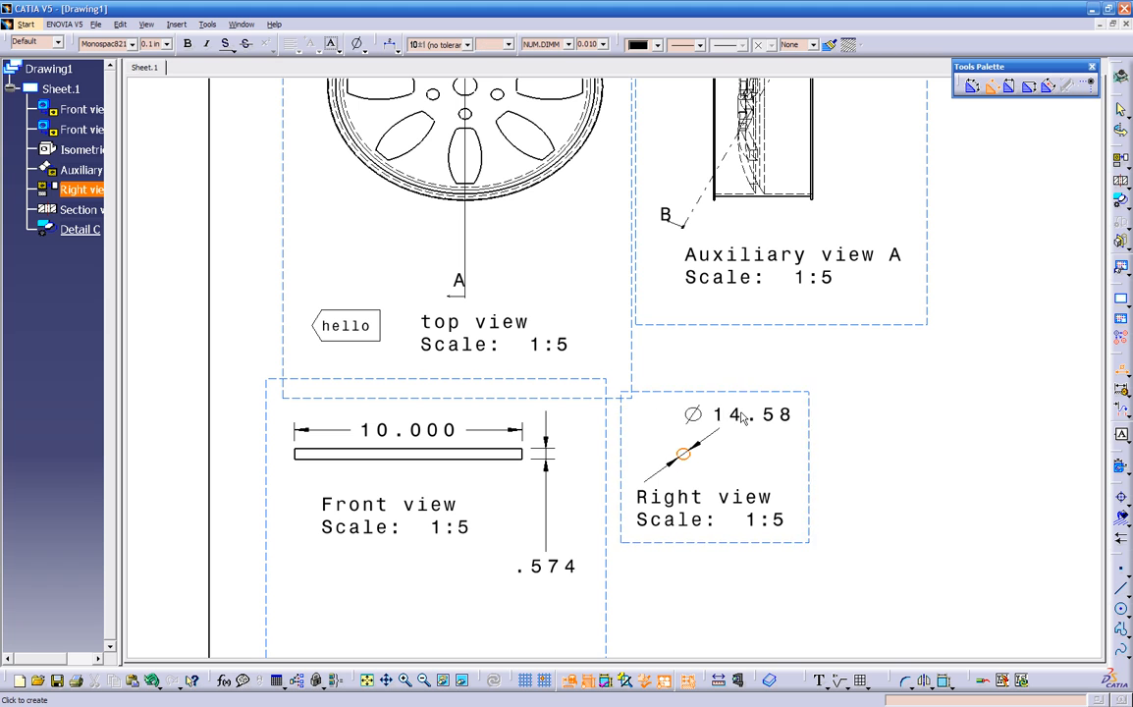
pyautogui.click(567, 44)
pyautogui.click(559, 73)
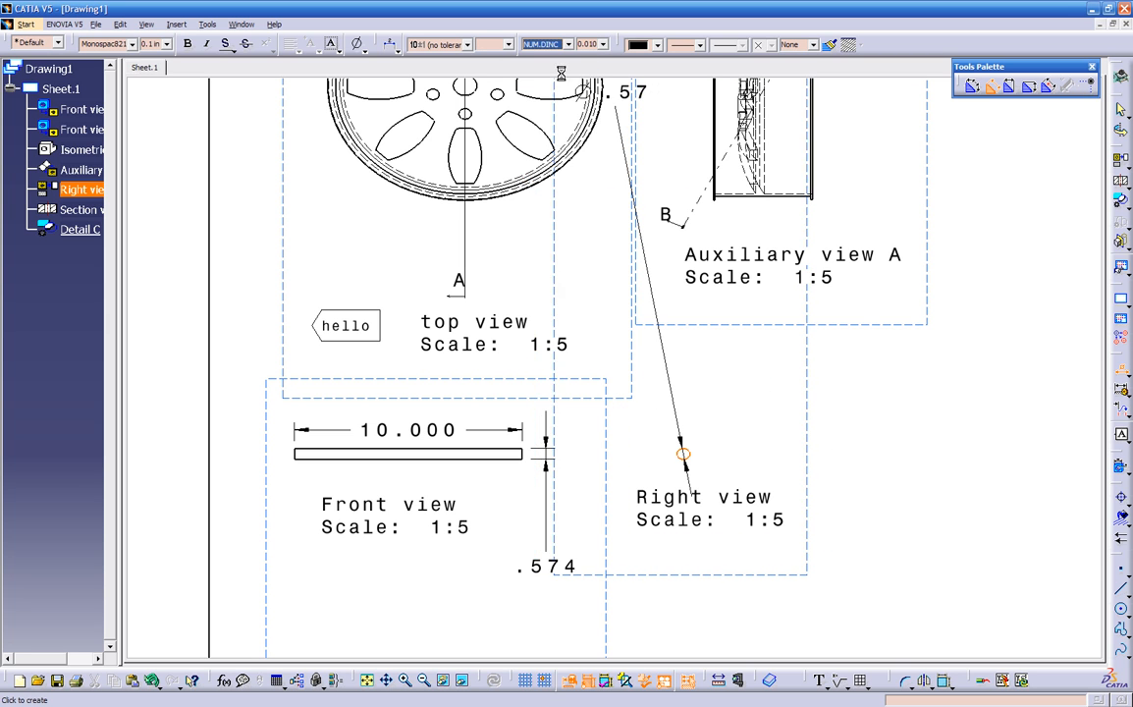
pyautogui.click(603, 44)
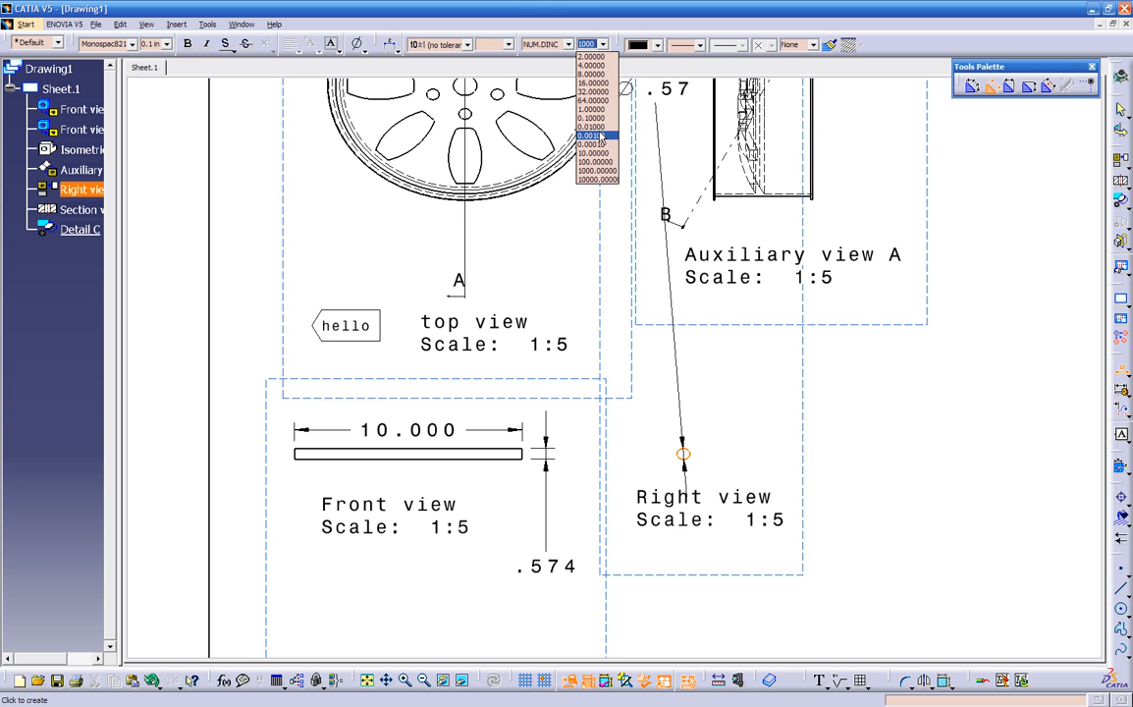
pyautogui.click(602, 135)
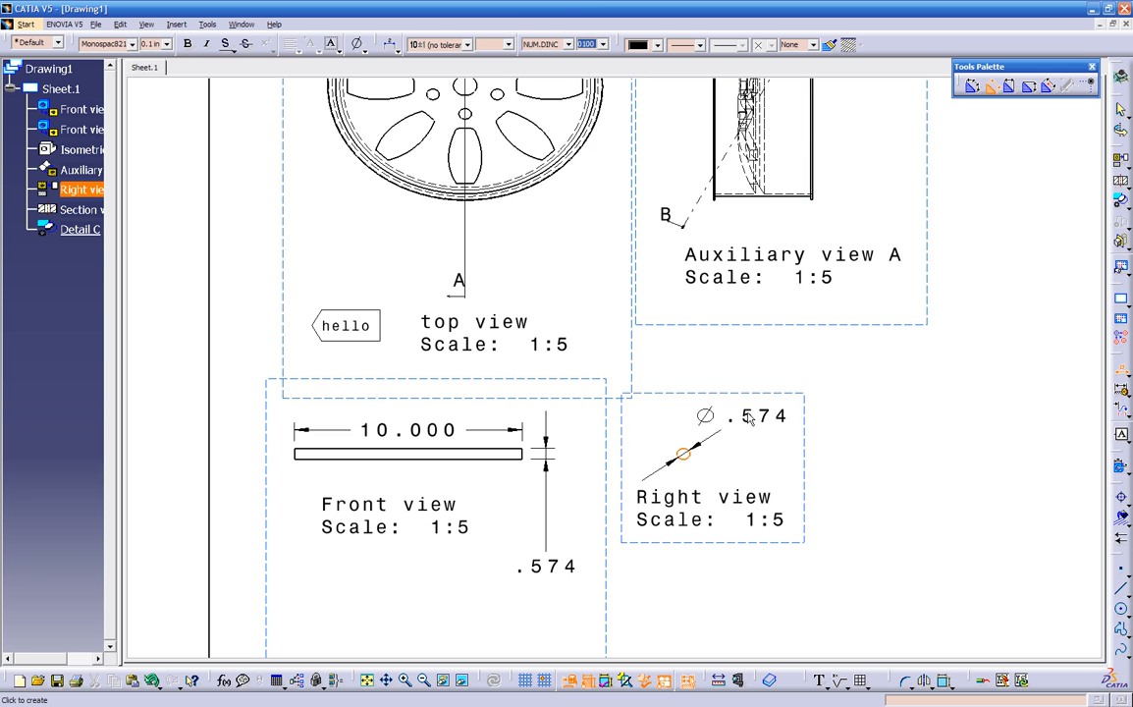
pyautogui.click(749, 418)
pyautogui.click(834, 446)
# Save the new drawing as Drawing1 in CATDrawing format in the wheel folder through Save Management.
pyautogui.moveTo(851, 444)
pyautogui.mouseDown(button='middle')
pyautogui.moveTo(823, 509)
pyautogui.moveTo(800, 478)
pyautogui.mouseUp(button='middle')
pyautogui.moveTo(684, 477); pyautogui.dragTo(662, 534, button='middle')
pyautogui.moveTo(771, 460)
pyautogui.mouseDown(button='middle')
pyautogui.moveTo(827, 473)
pyautogui.moveTo(837, 450)
pyautogui.moveTo(852, 475)
pyautogui.moveTo(840, 461)
pyautogui.moveTo(748, 445)
pyautogui.moveTo(747, 495)
pyautogui.moveTo(597, 418)
pyautogui.mouseUp(button='middle')
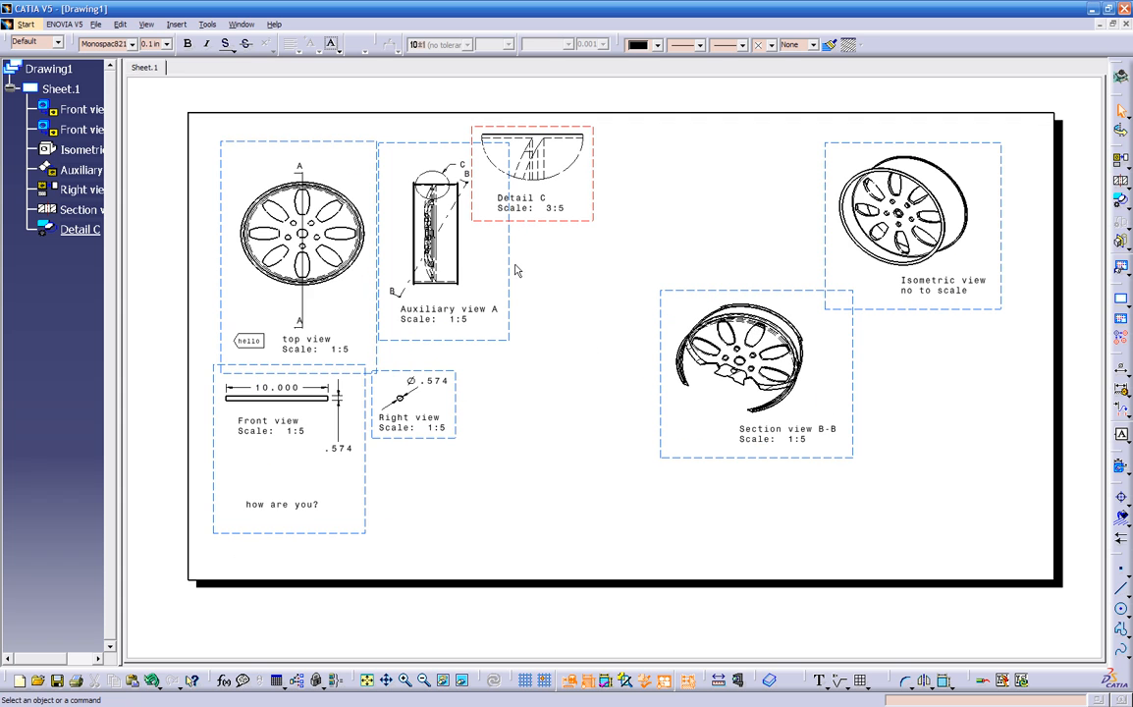
pyautogui.click(94, 25)
pyautogui.click(155, 171)
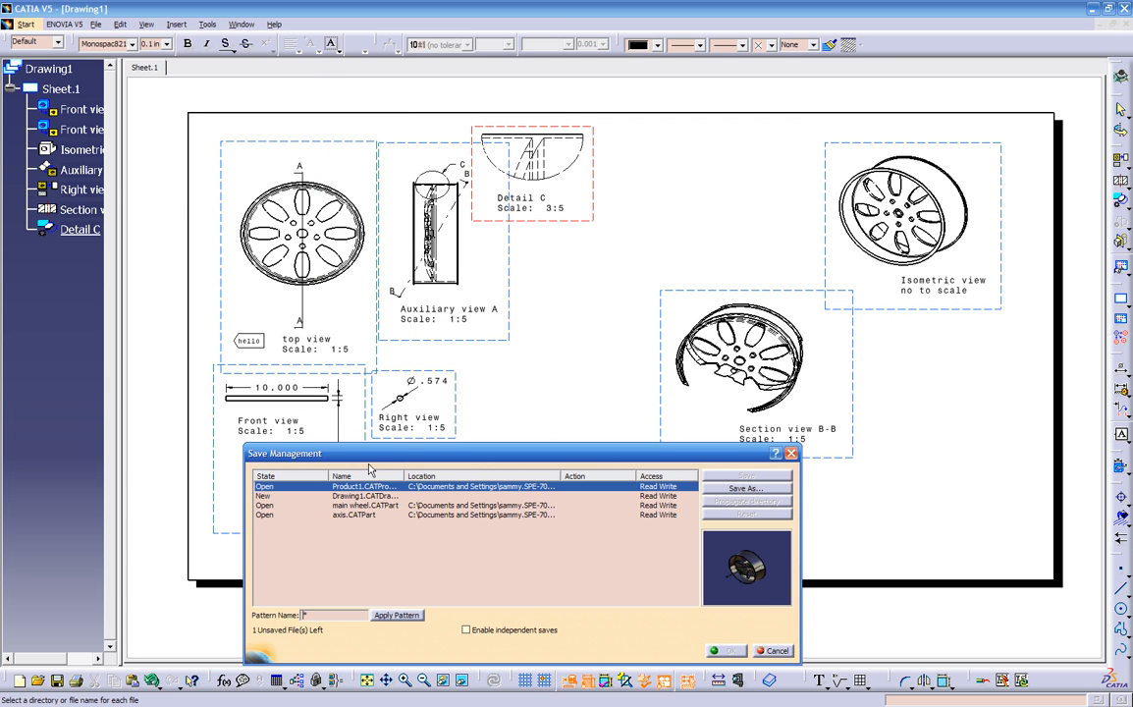
pyautogui.click(368, 496)
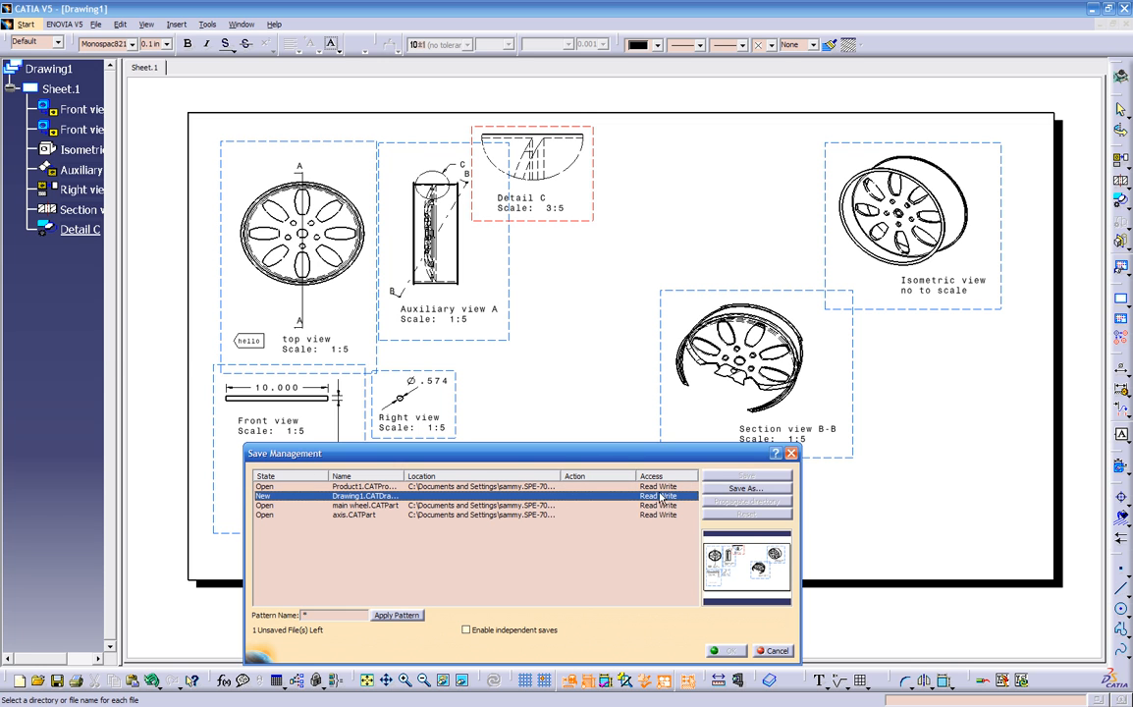
pyautogui.click(718, 489)
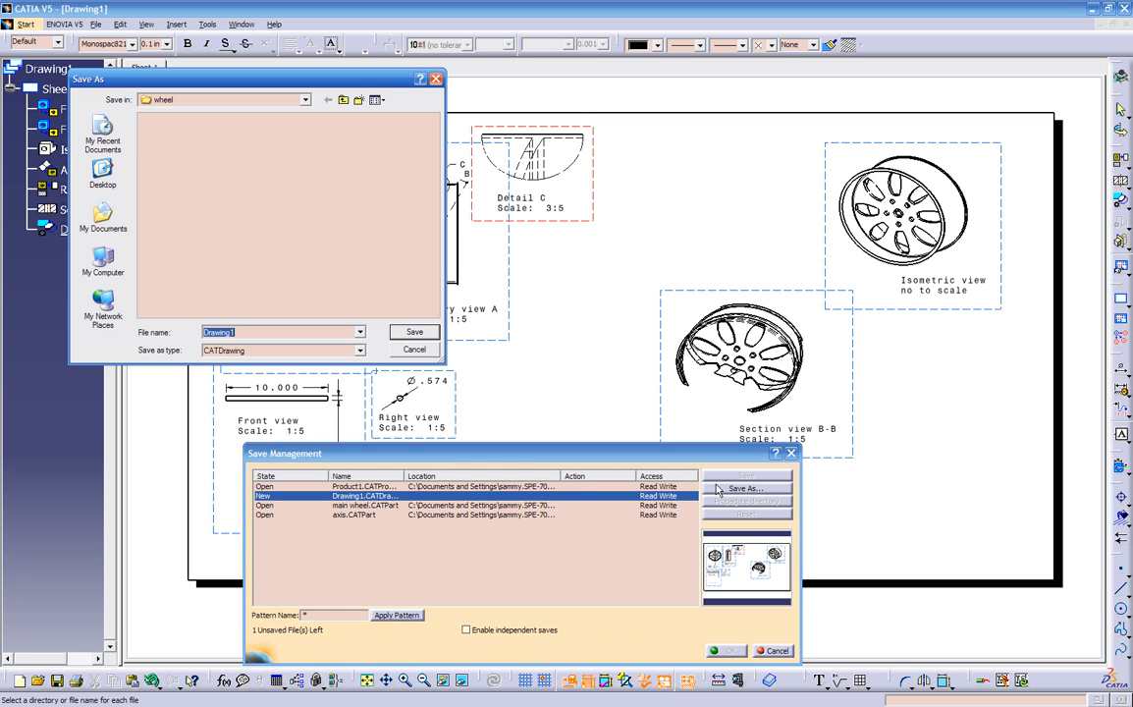
pyautogui.click(399, 331)
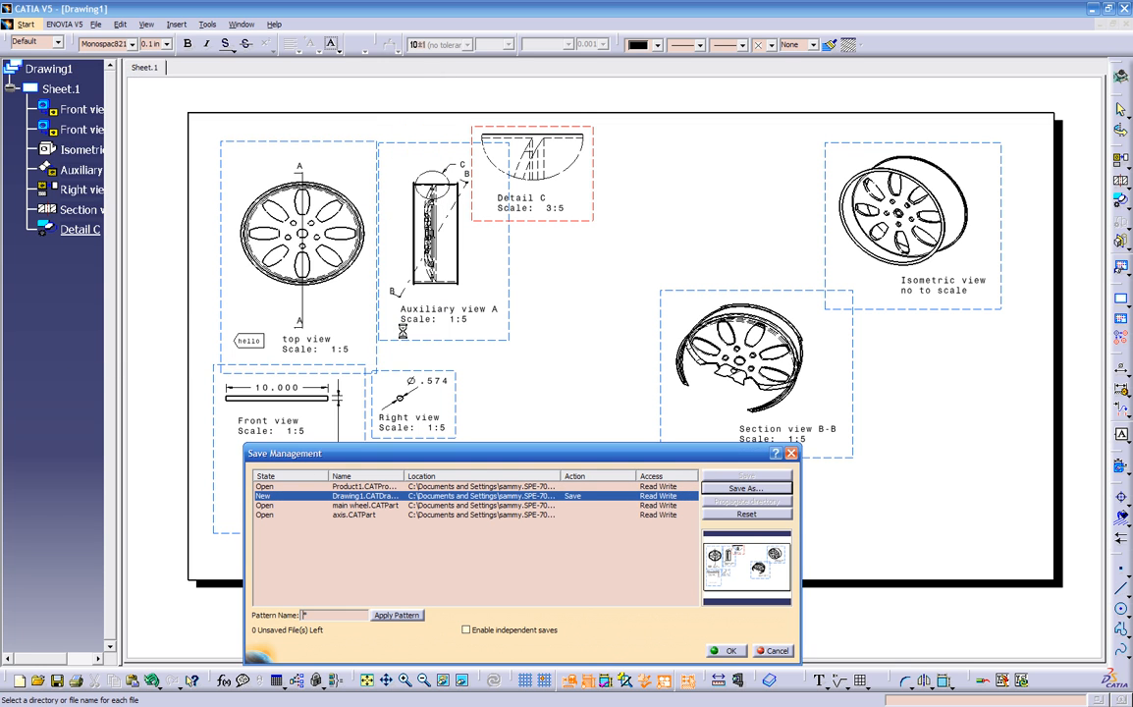
pyautogui.click(721, 653)
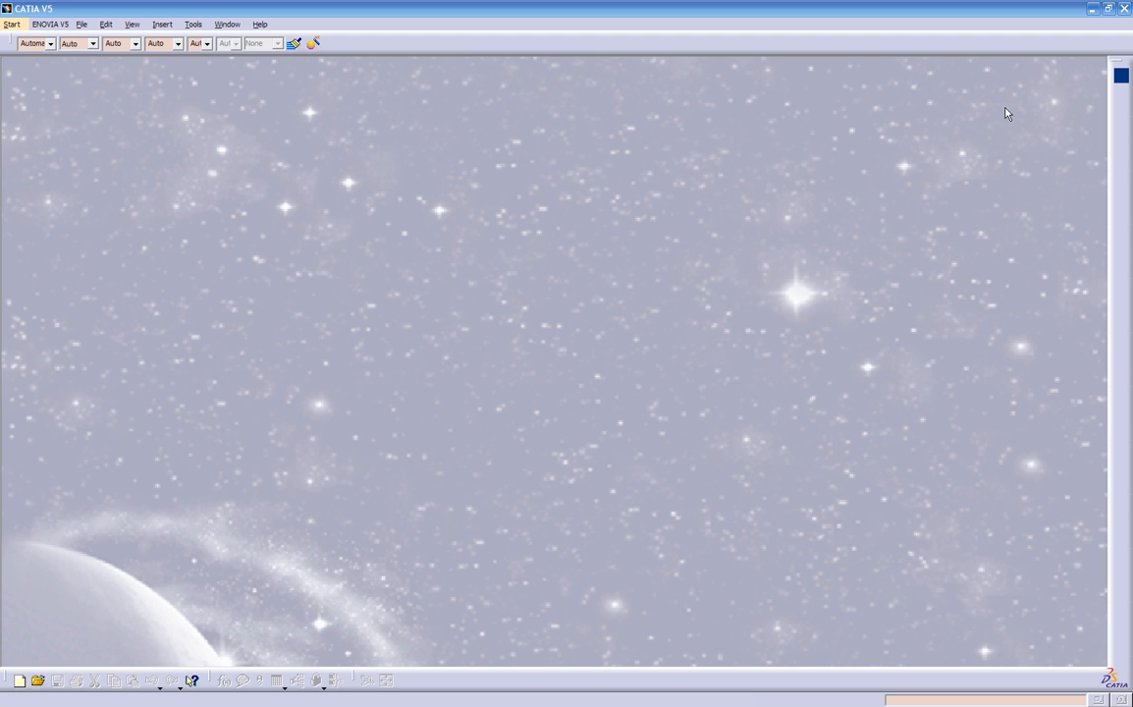
# Create a new part in Part Design and switch it to the Generative Shape Design workbench.
pyautogui.click(1120, 78)
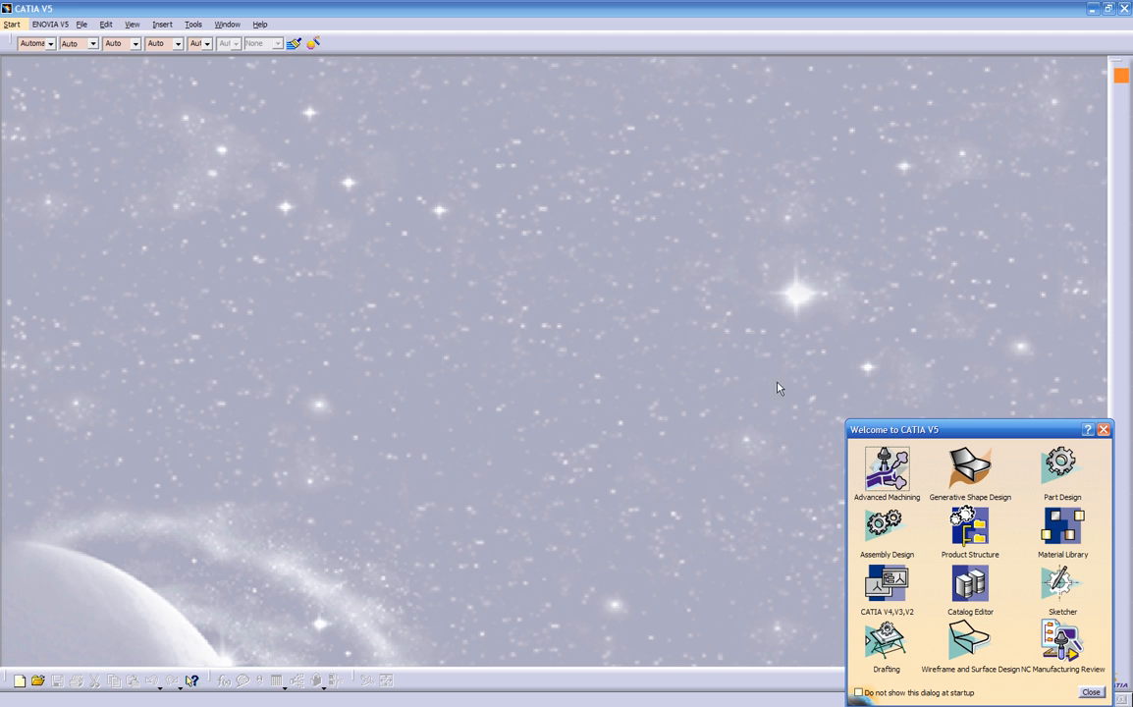
pyautogui.click(1061, 464)
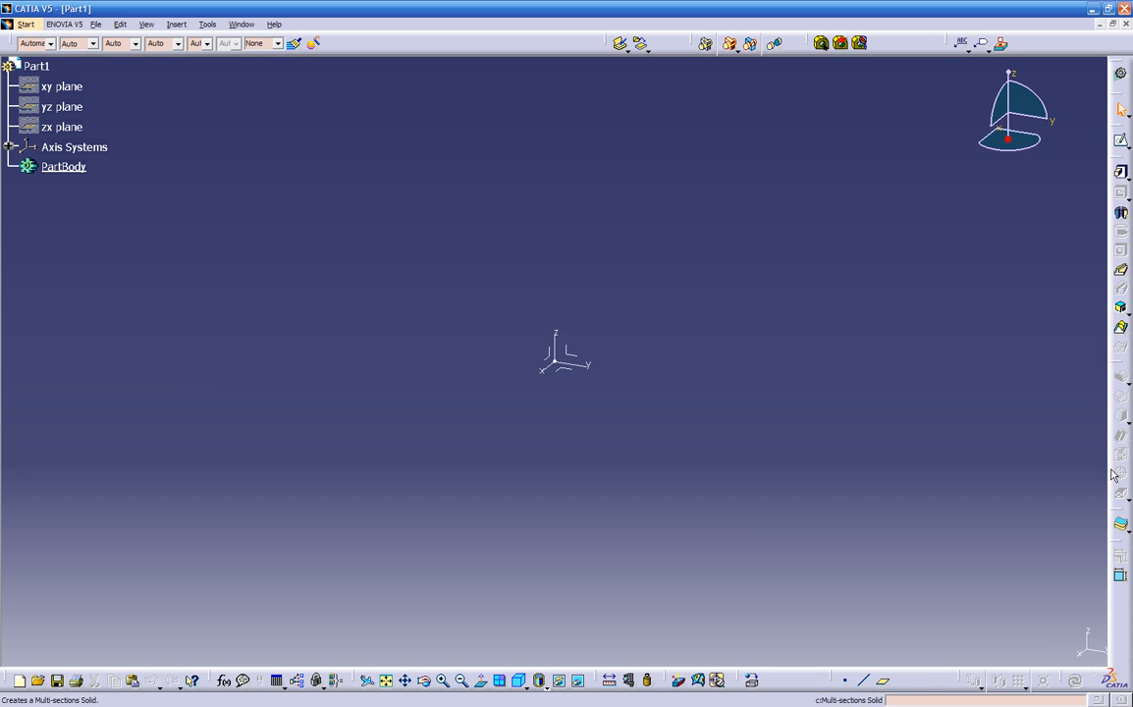
pyautogui.click(1122, 75)
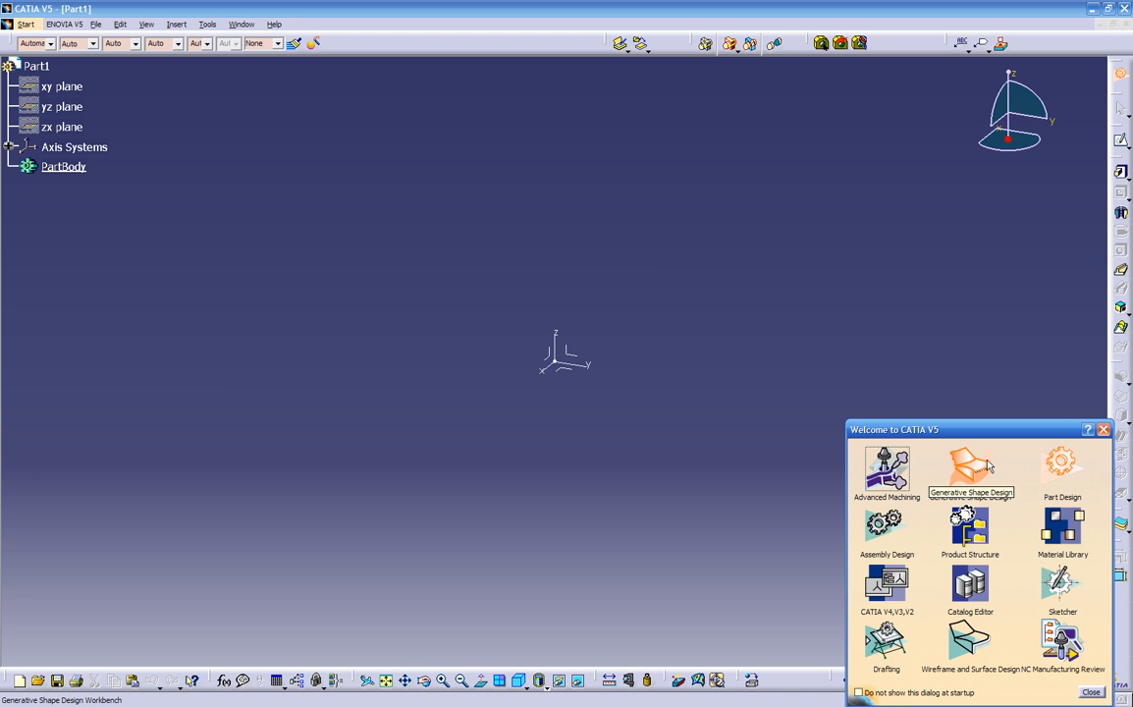
pyautogui.click(970, 470)
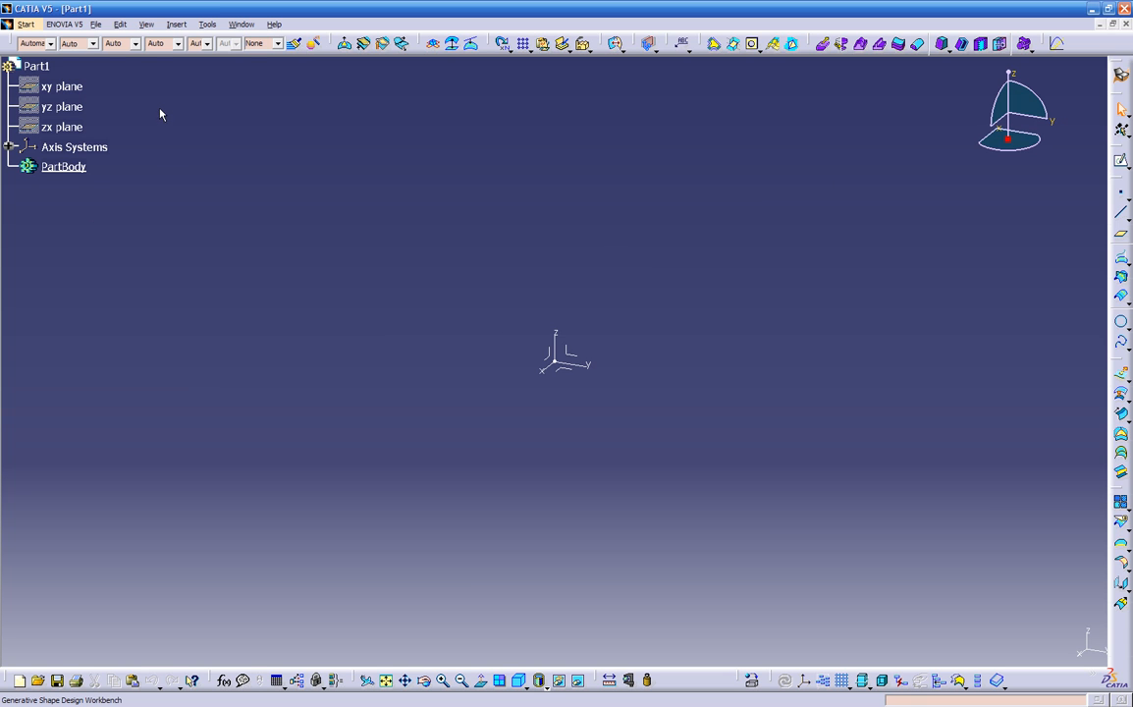
# Insert a geometrical set named "test" with Part1 as its father.
pyautogui.click(177, 24)
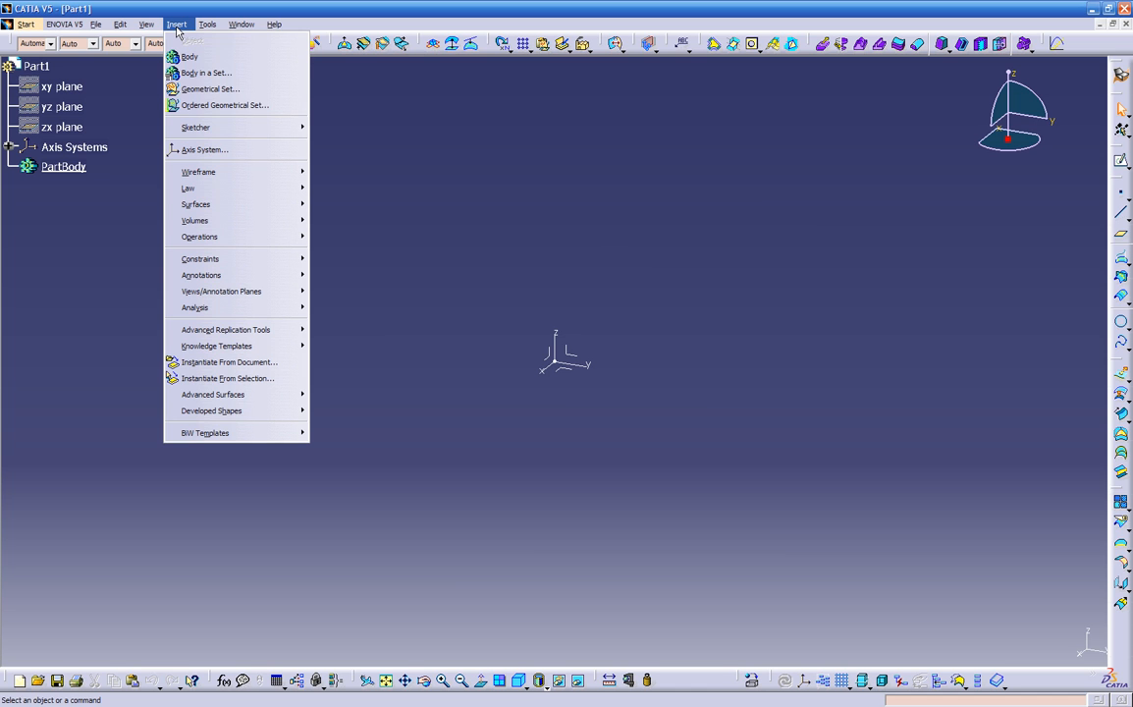
pyautogui.click(190, 91)
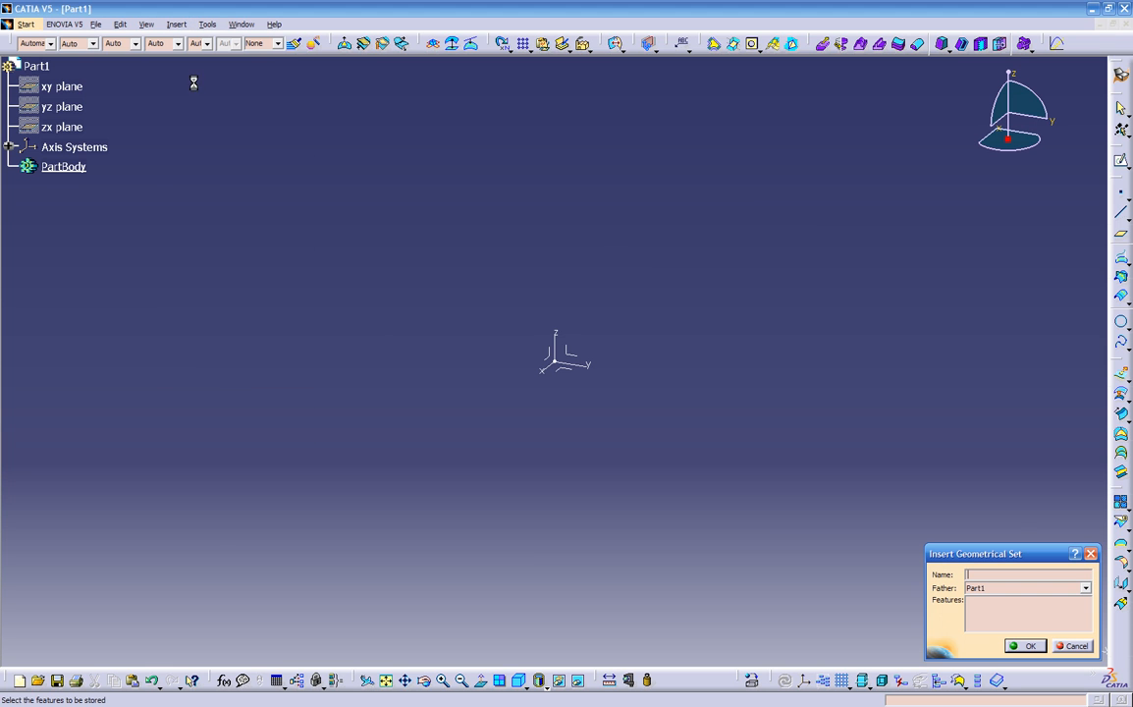
pyautogui.click(1085, 588)
pyautogui.click(987, 600)
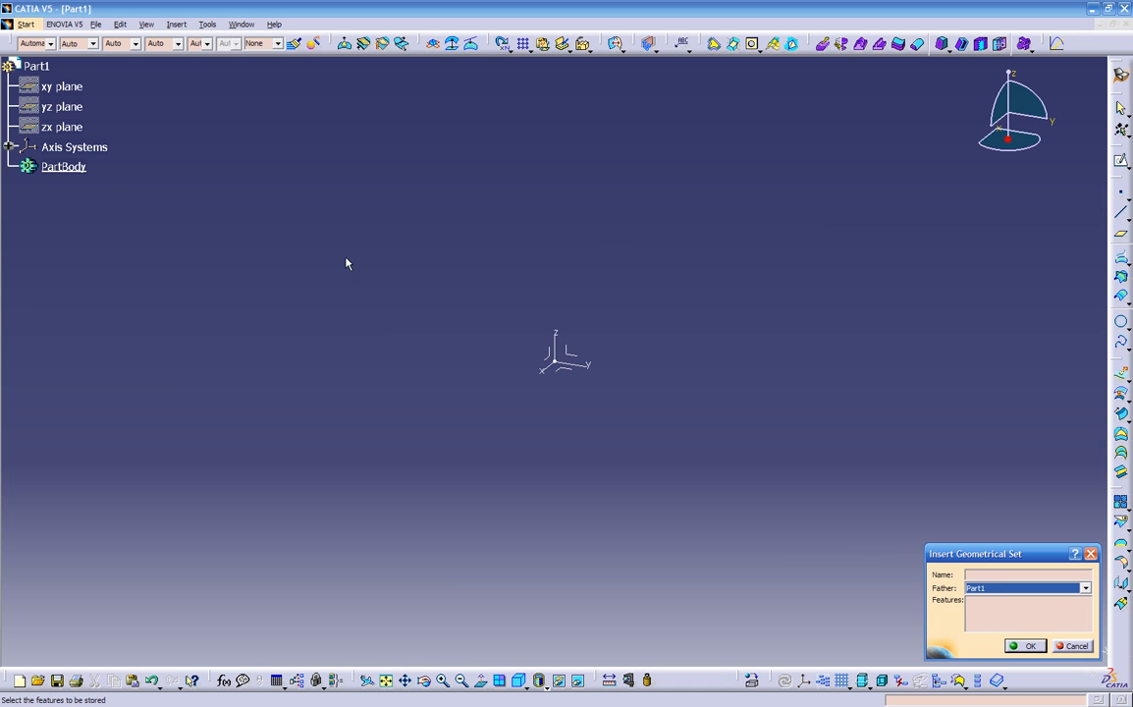
pyautogui.click(987, 575)
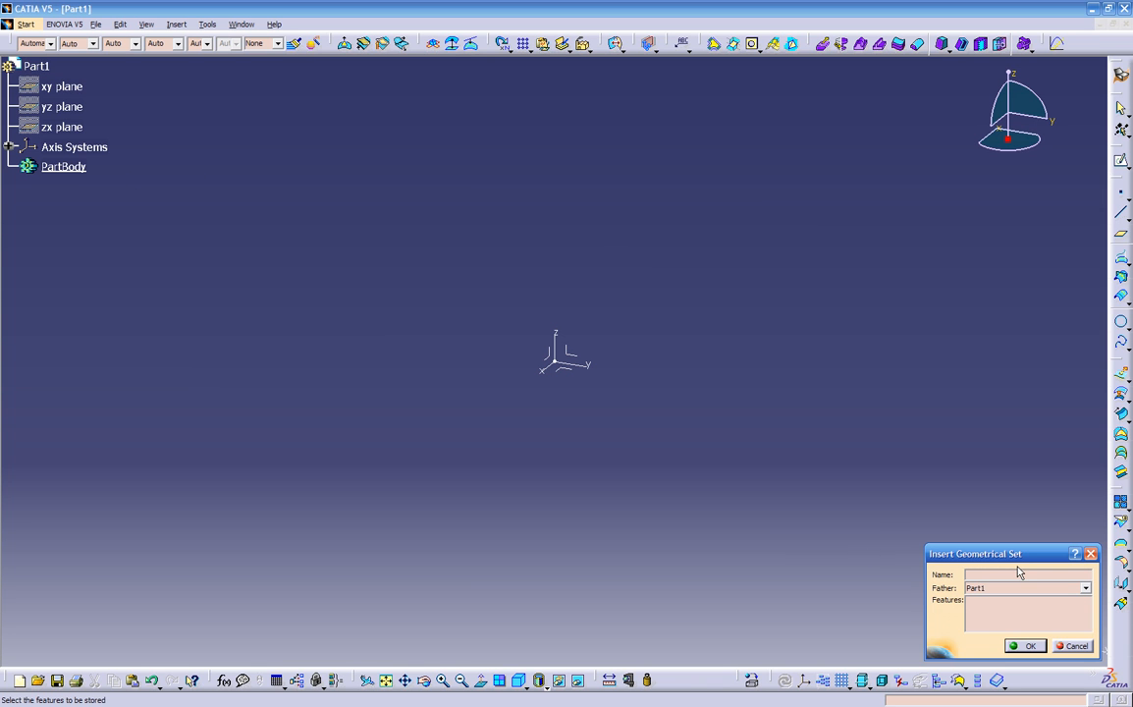
pyautogui.write('test')
pyautogui.press('Return')
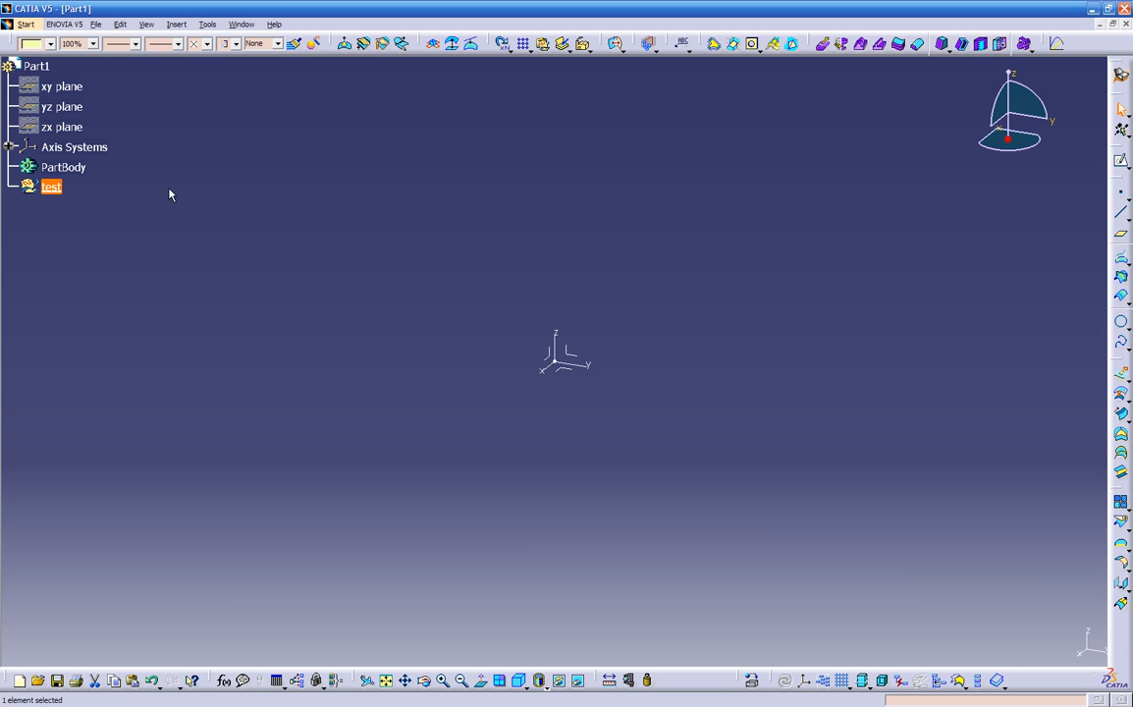
# Insert a geometrical set named "sub folder" with "test" as its father.
pyautogui.click(175, 25)
pyautogui.click(187, 88)
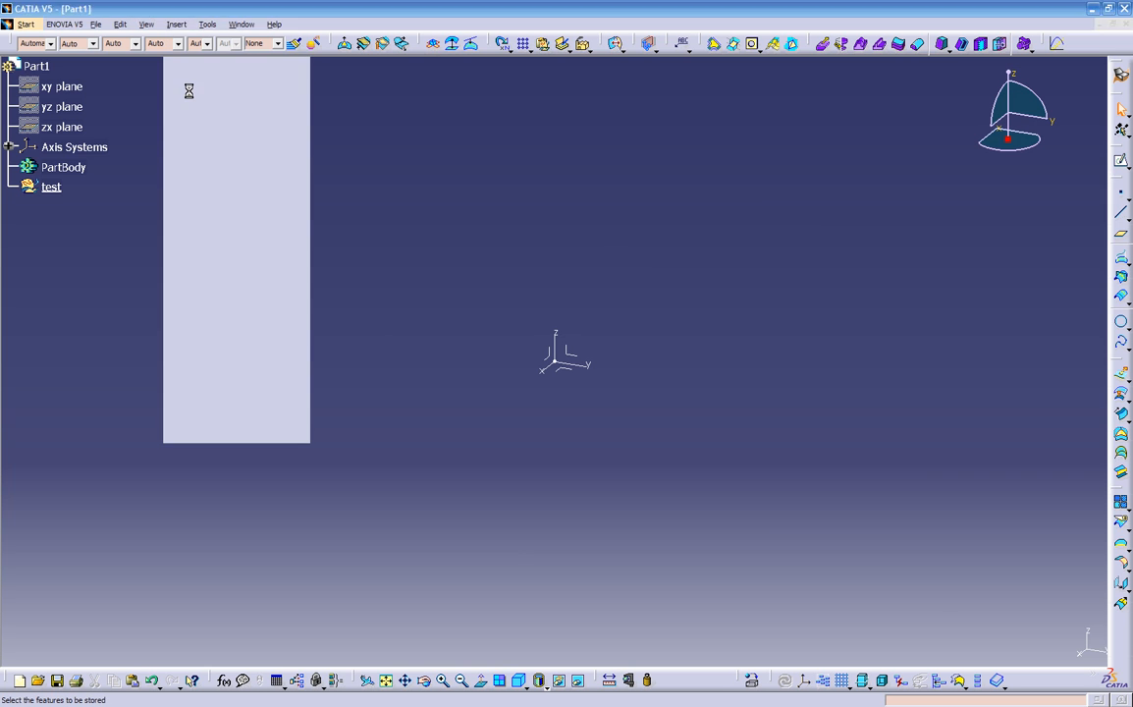
pyautogui.click(1034, 588)
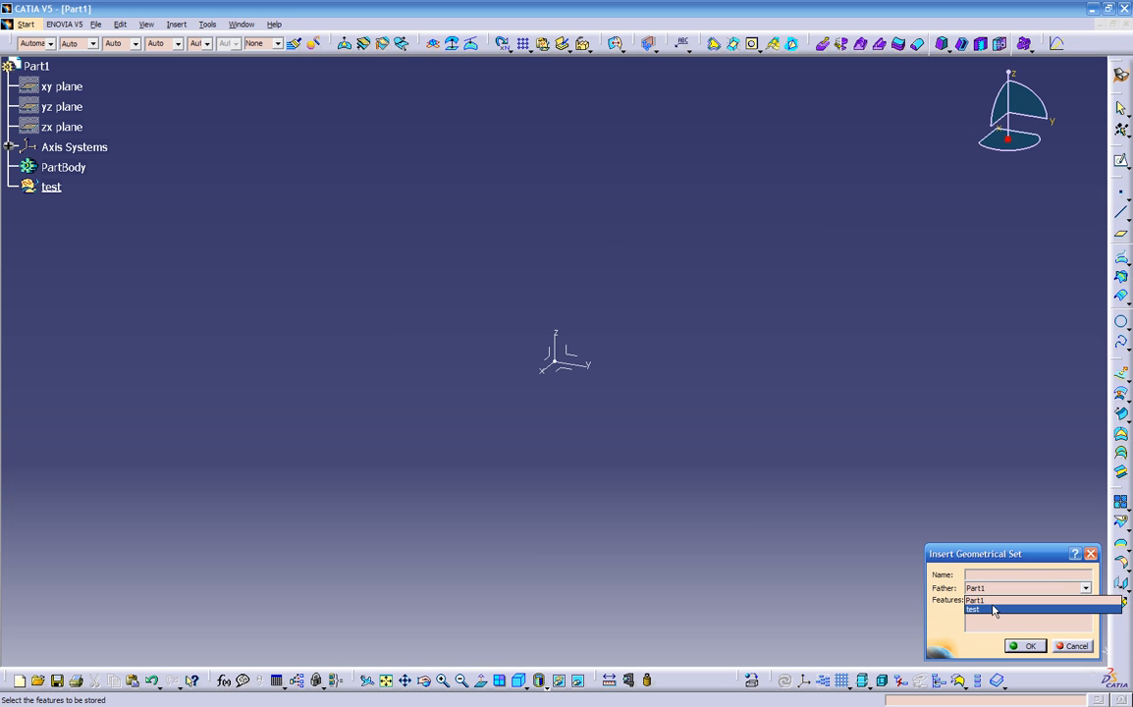
pyautogui.click(994, 609)
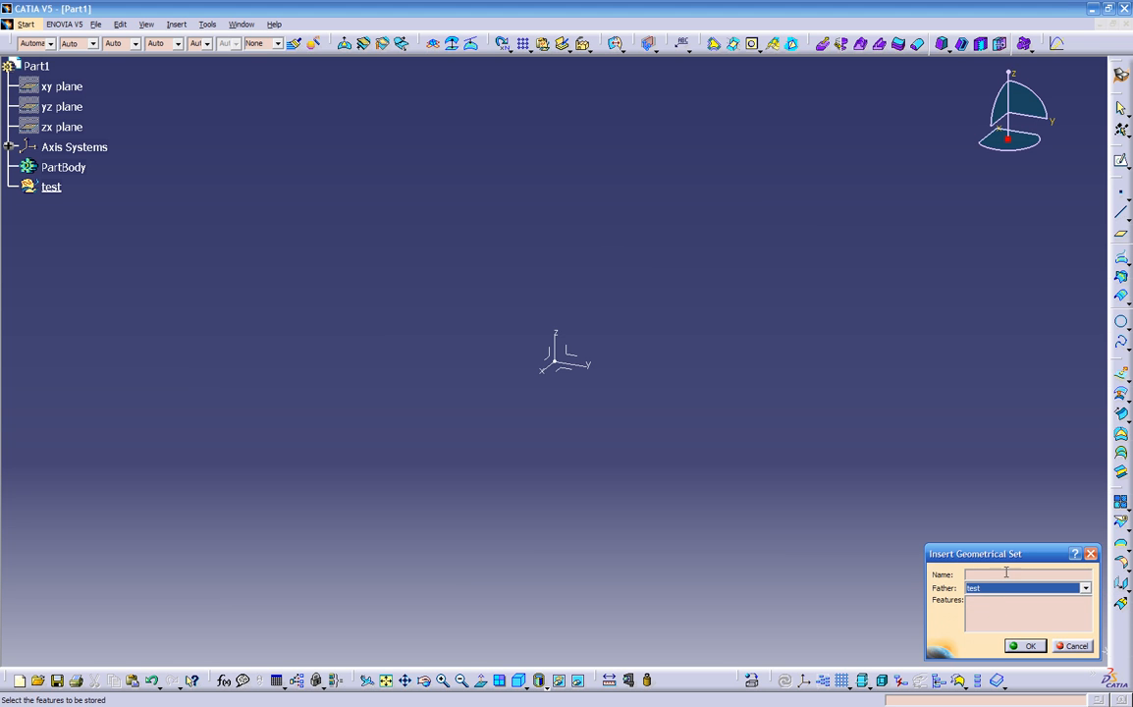
pyautogui.click(1005, 574)
pyautogui.write('sub folder')
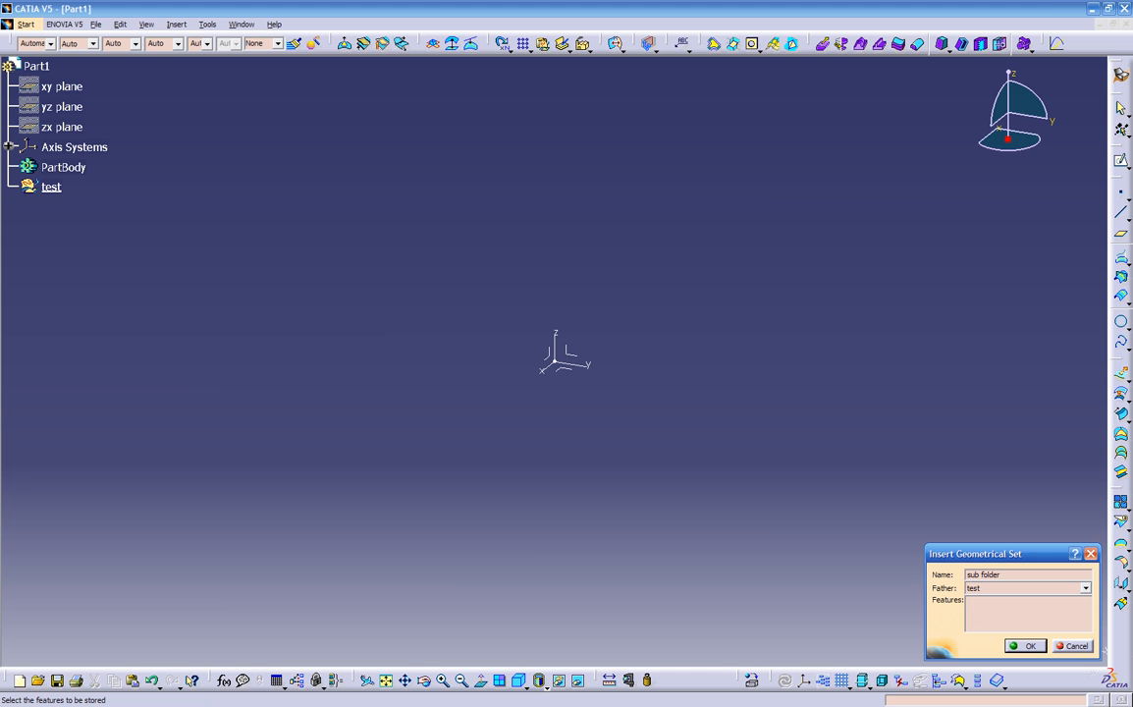
pyautogui.press('Return')
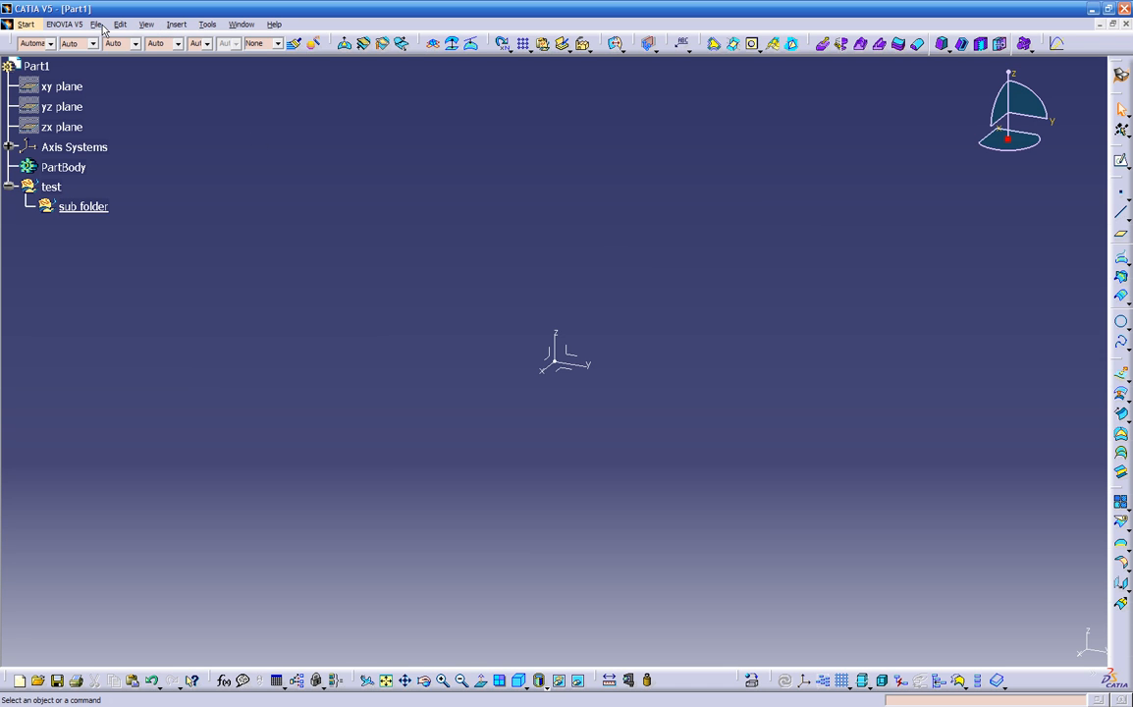
# Insert another geometrical set named "bub folder-2" with "test" as its father.
pyautogui.click(177, 27)
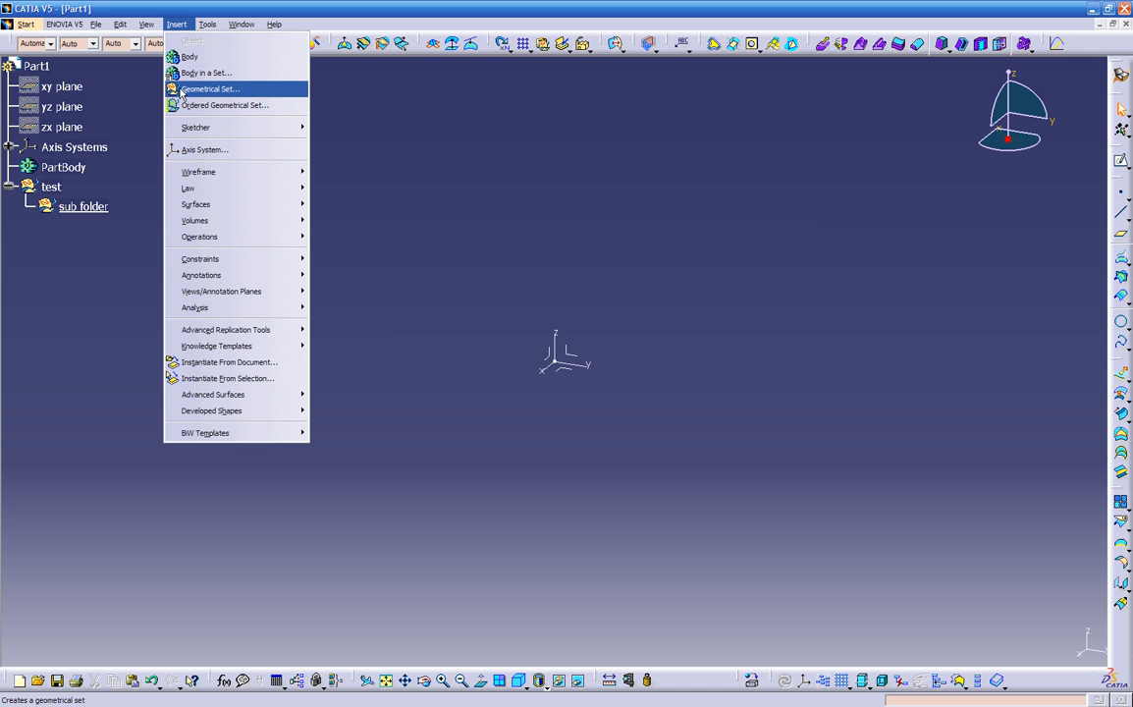
pyautogui.click(180, 93)
pyautogui.click(1022, 587)
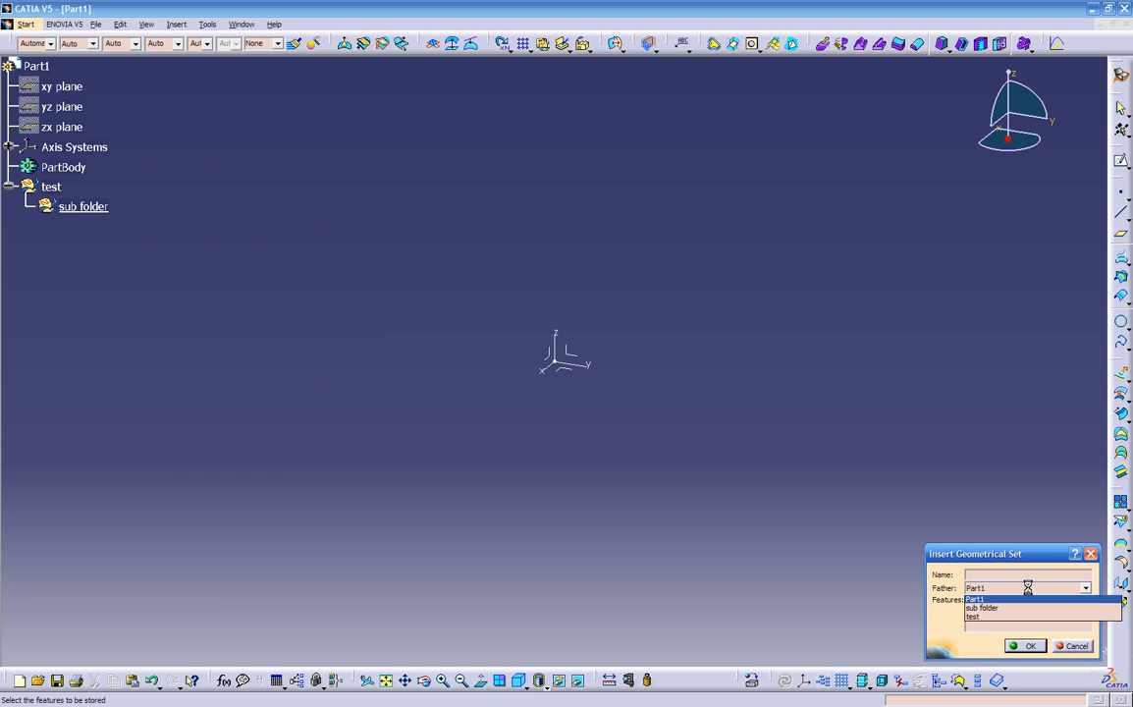
pyautogui.click(992, 620)
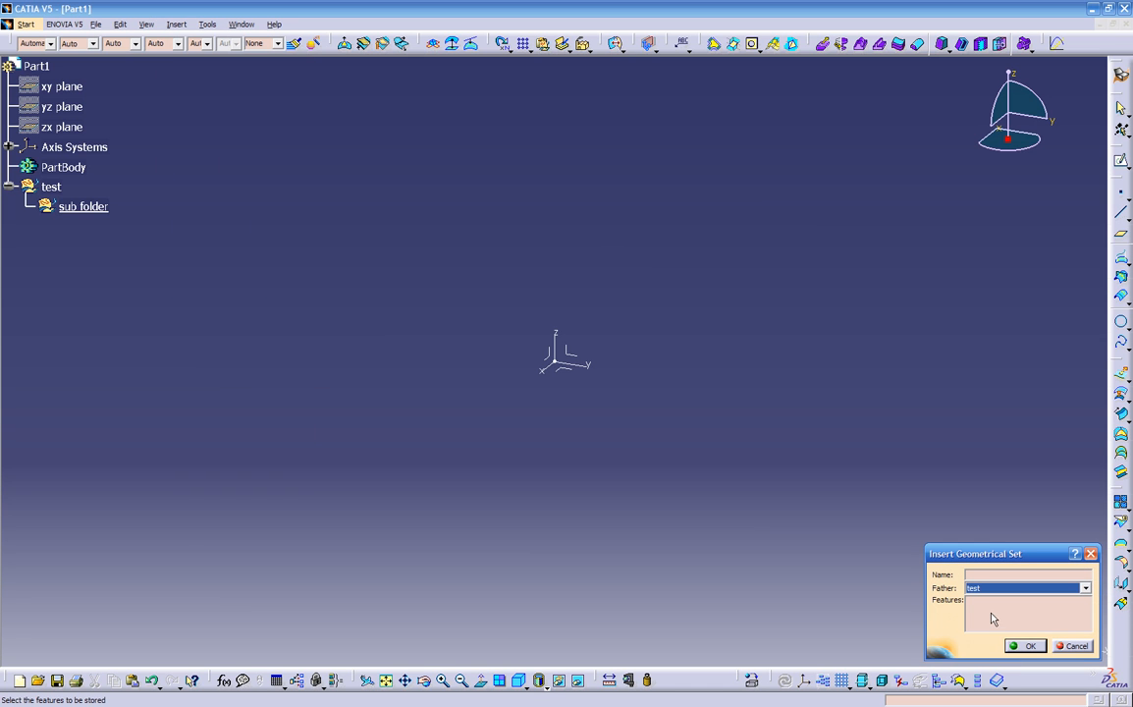
pyautogui.click(991, 576)
pyautogui.write('bub folder-2')
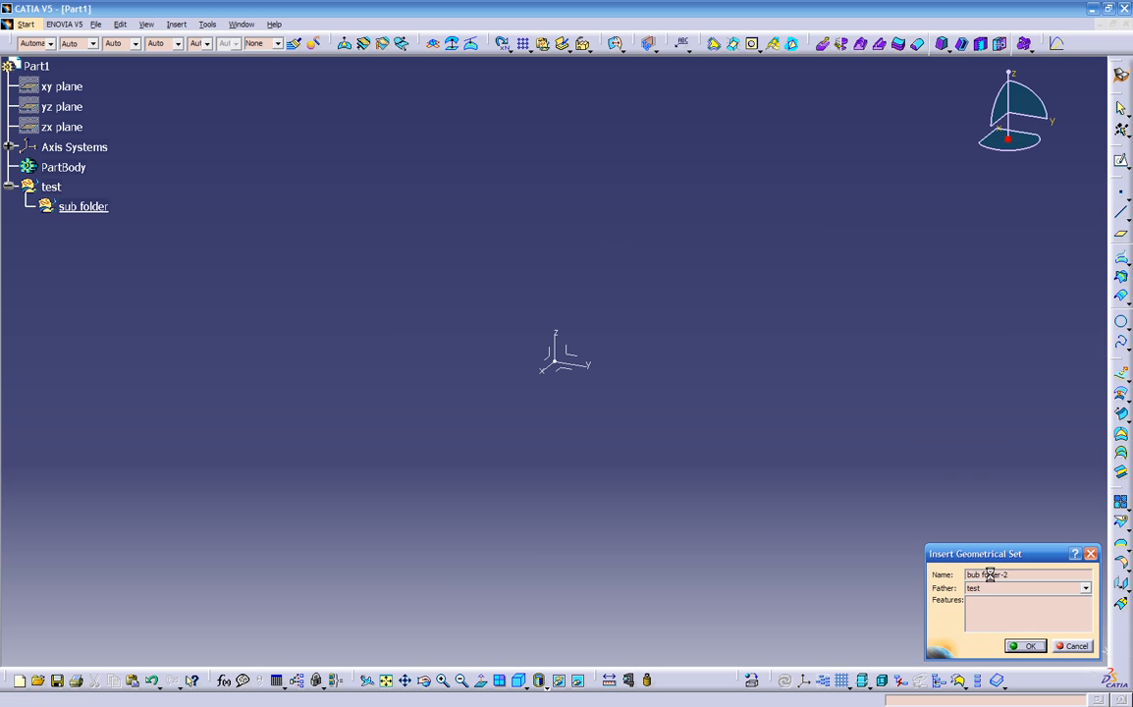
pyautogui.press('Return')
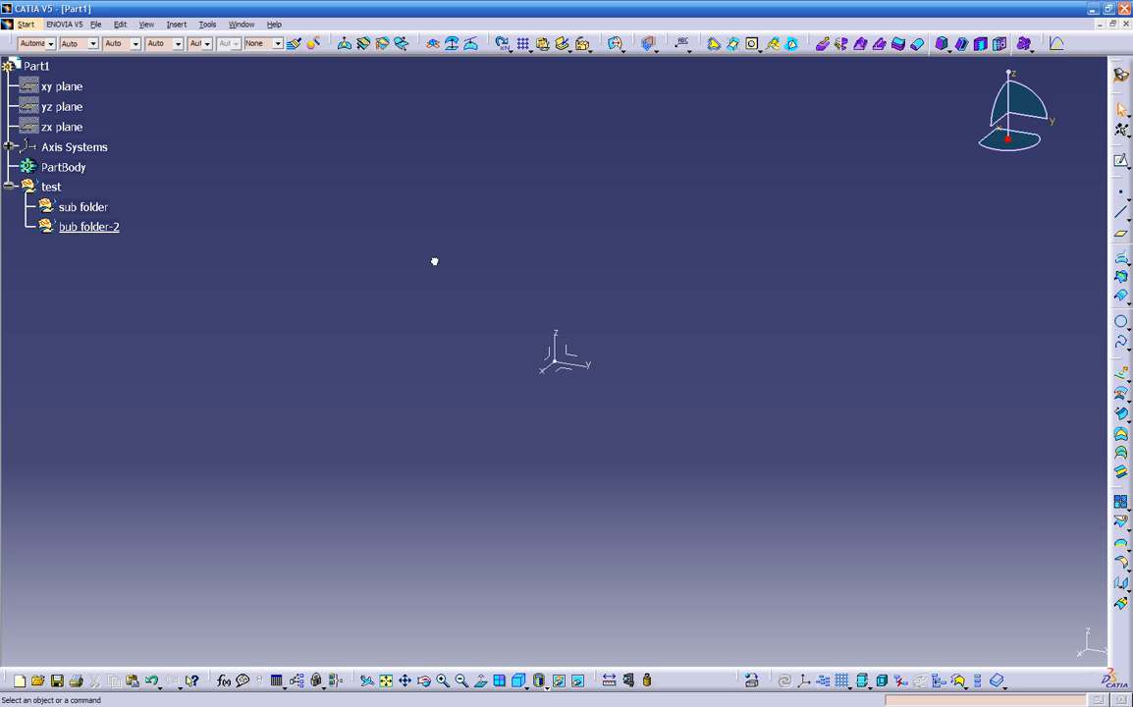
# Sketch an upright rectangle on the yz plane, to the right of the origin, inside "bub folder-2" and exit the sketch.
pyautogui.click(1121, 160)
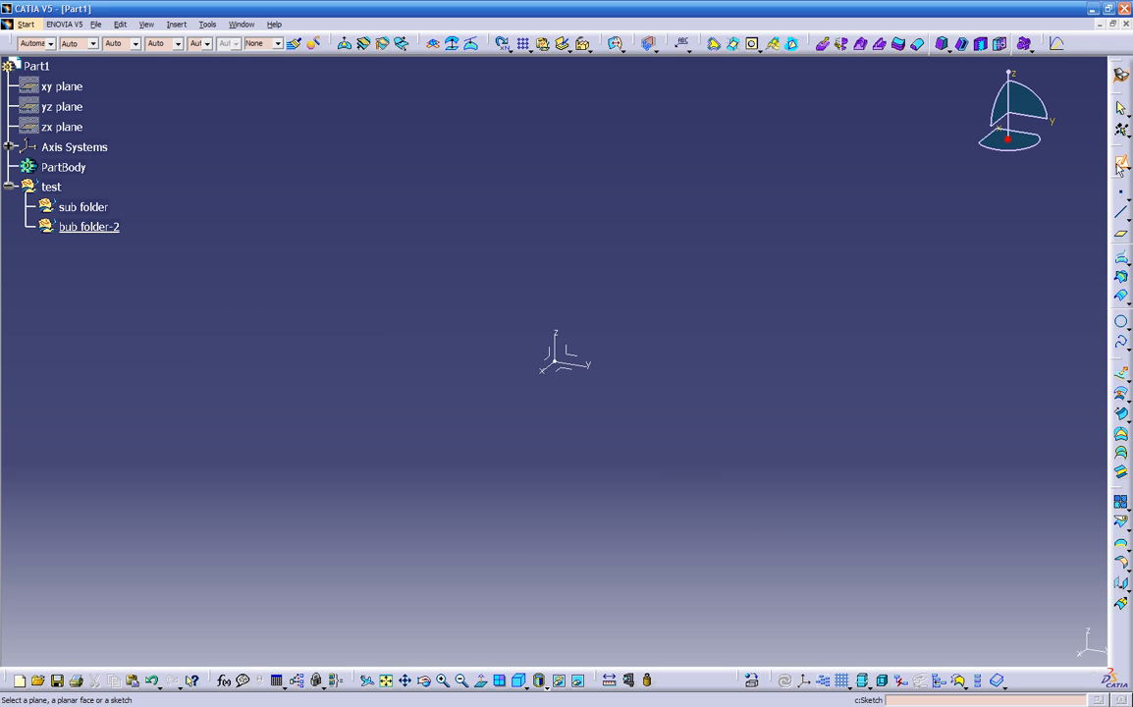
pyautogui.click(573, 354)
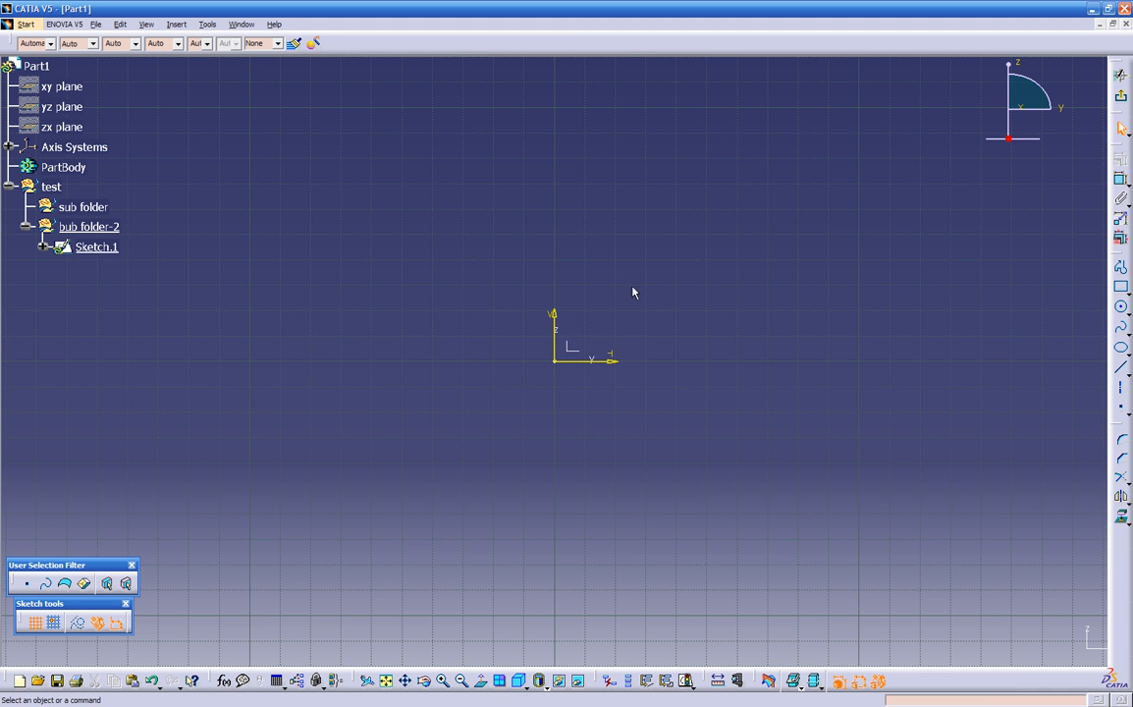
pyautogui.click(1120, 286)
pyautogui.click(730, 210)
pyautogui.click(866, 410)
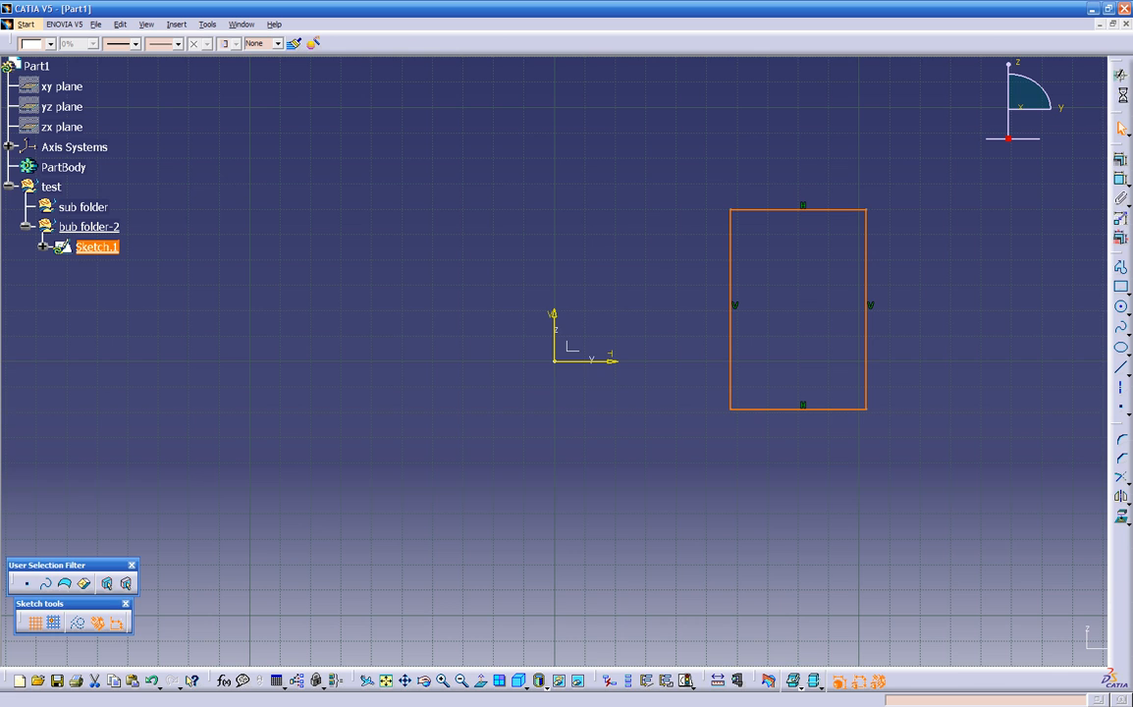
pyautogui.click(1121, 97)
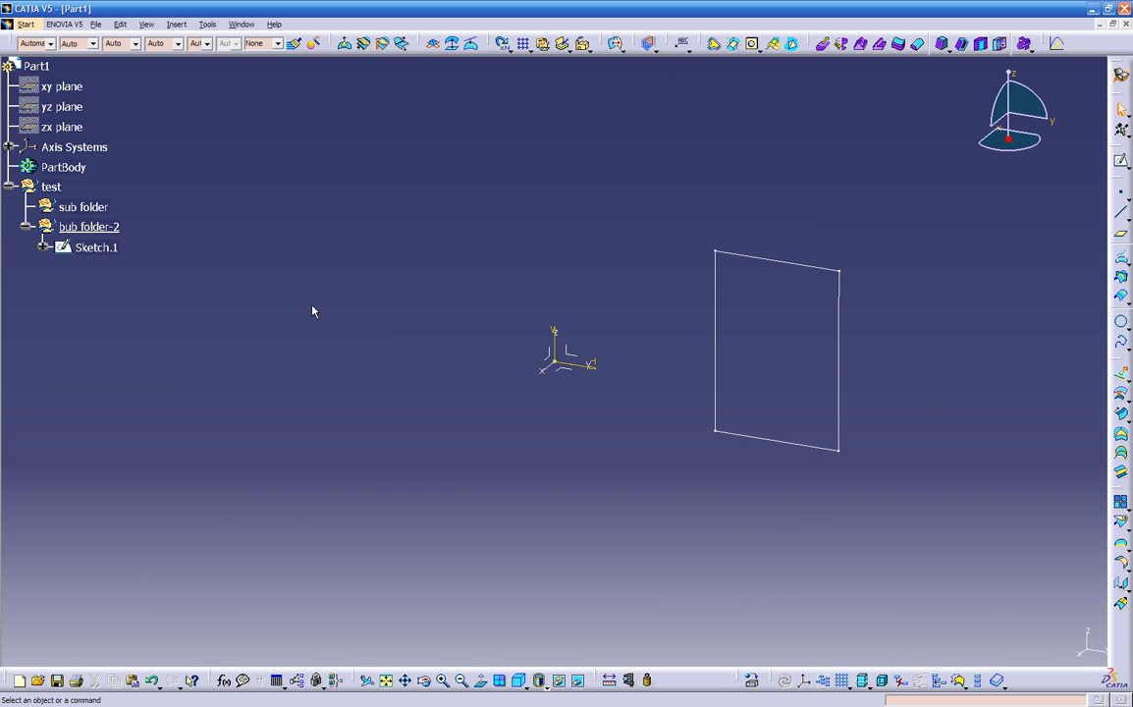
# Collapse "bub folder-2" in the tree and define "sub folder" as the in-work object.
pyautogui.click(27, 227)
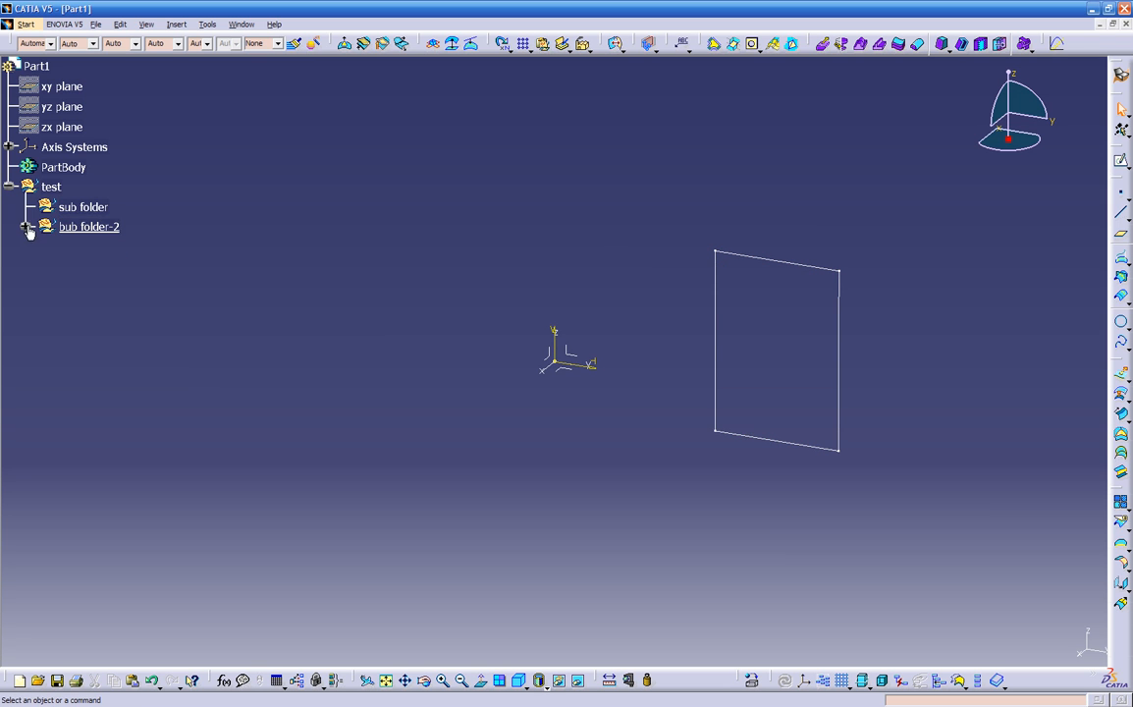
pyautogui.rightClick(90, 211)
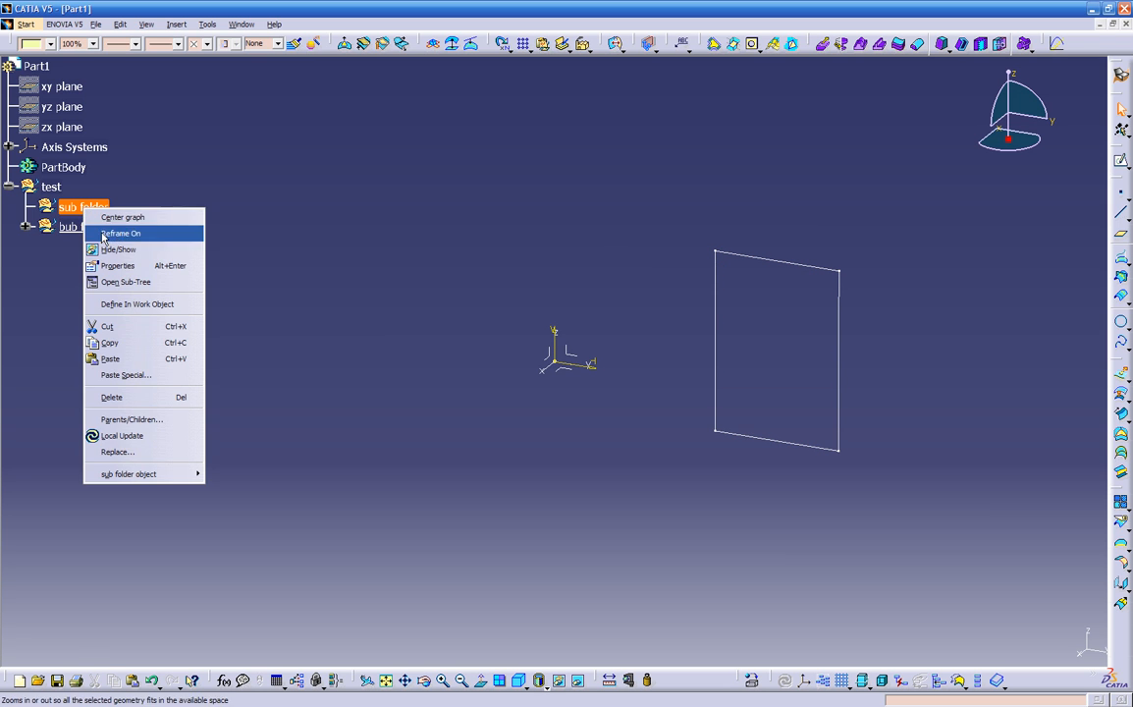
pyautogui.click(125, 304)
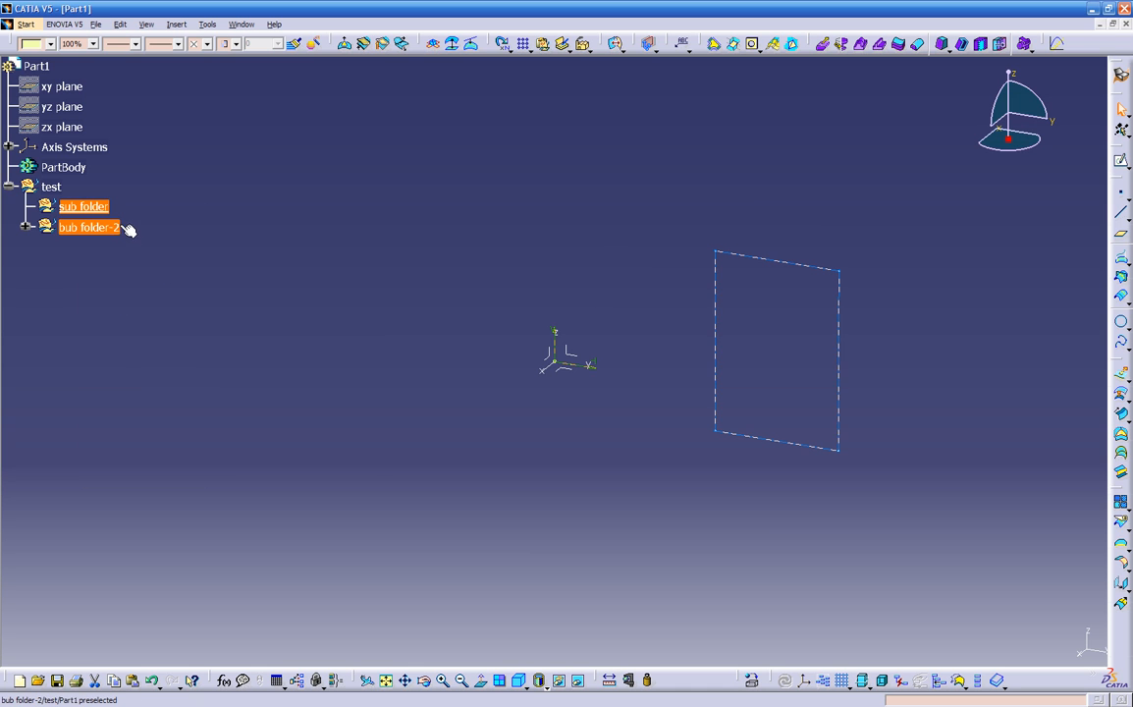
pyautogui.click(207, 218)
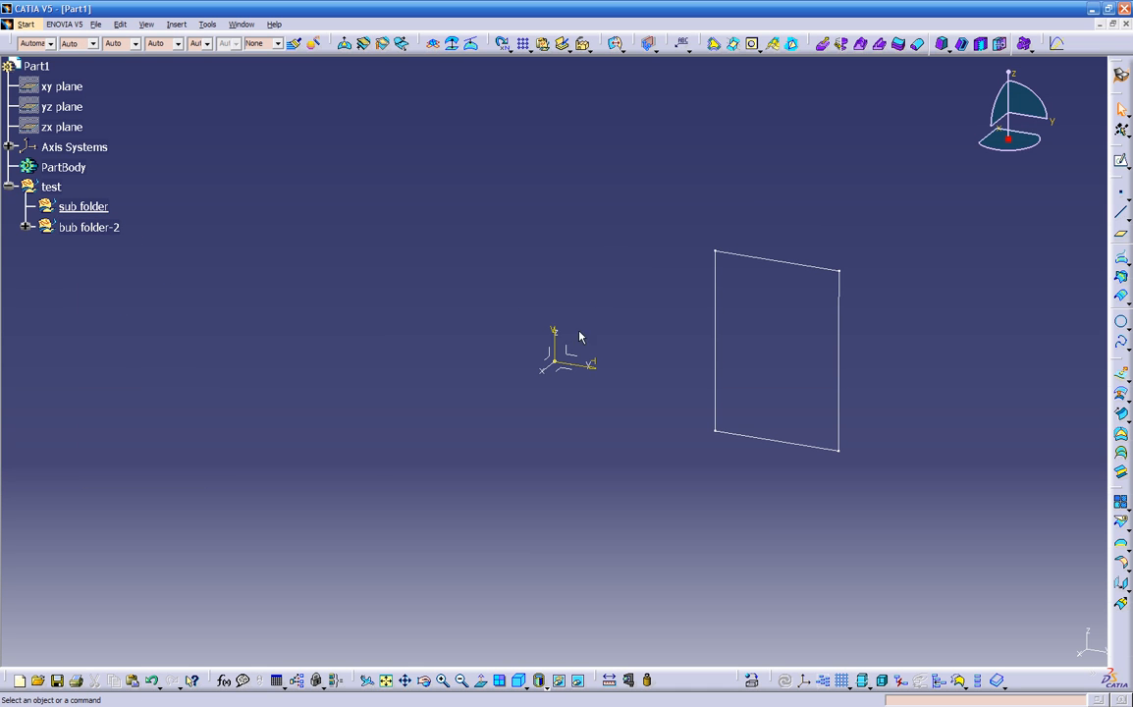
# Sketch an upright rectangle about 1.74 in wide and 3.96 in high on the zx plane, left of the origin, inside "sub folder" and exit the sketch.
pyautogui.click(1121, 160)
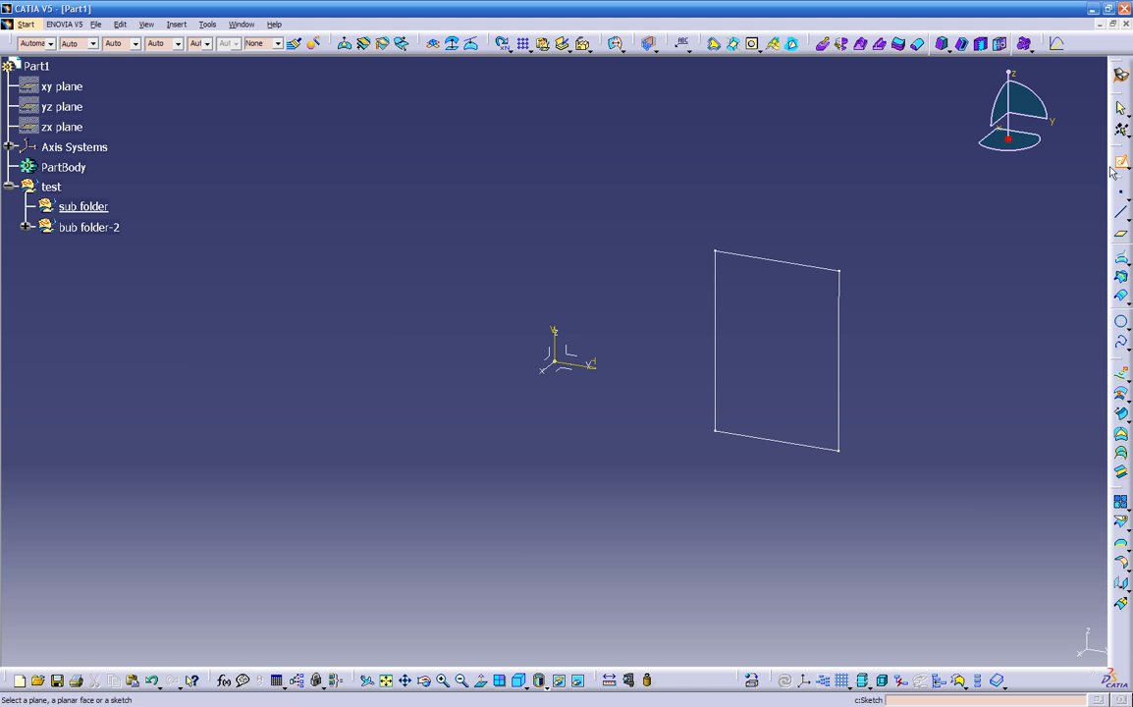
pyautogui.click(550, 359)
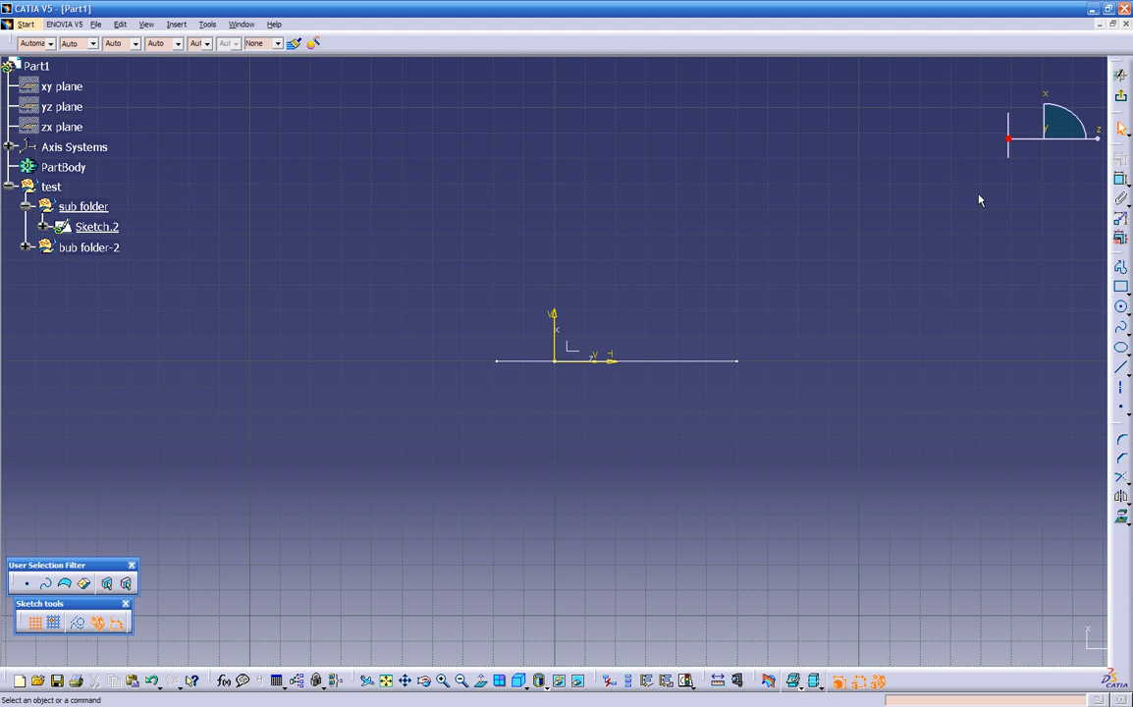
pyautogui.click(1121, 286)
pyautogui.click(338, 209)
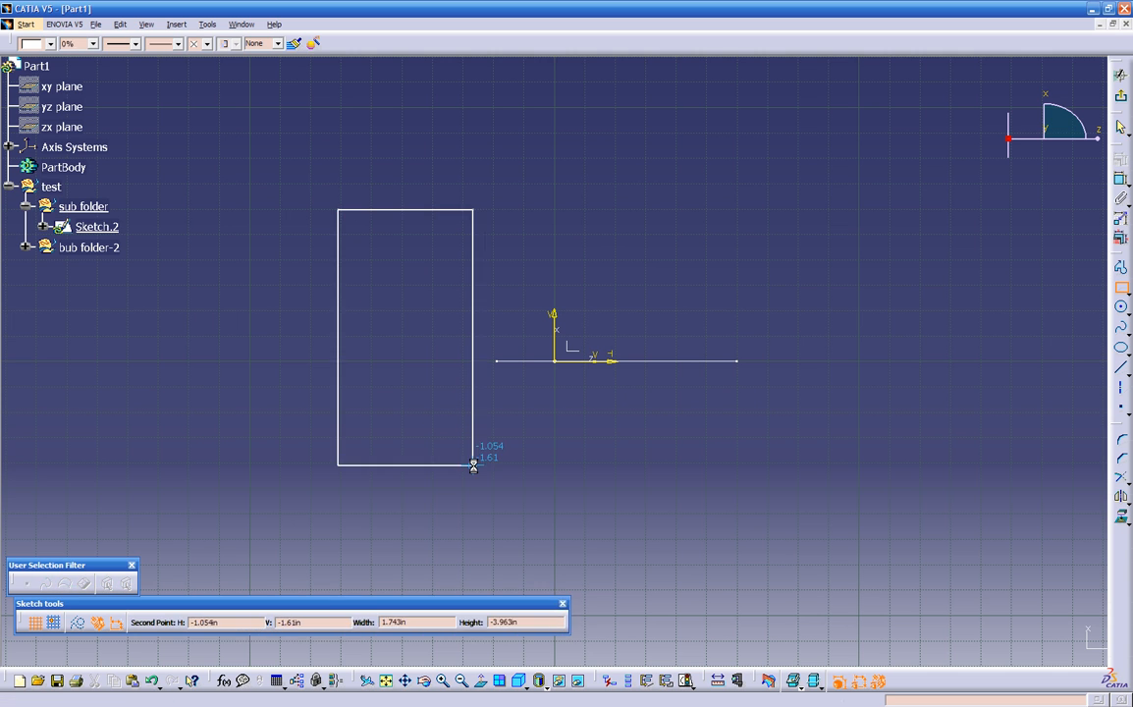
pyautogui.click(473, 465)
pyautogui.click(1121, 75)
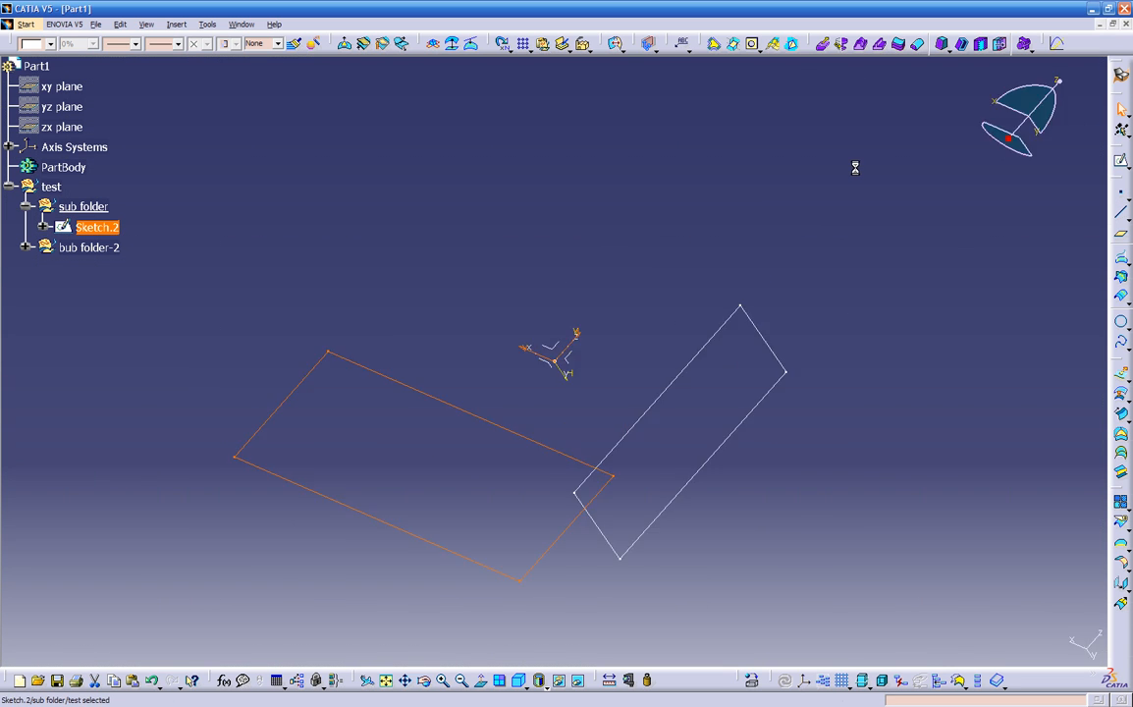
pyautogui.click(236, 222)
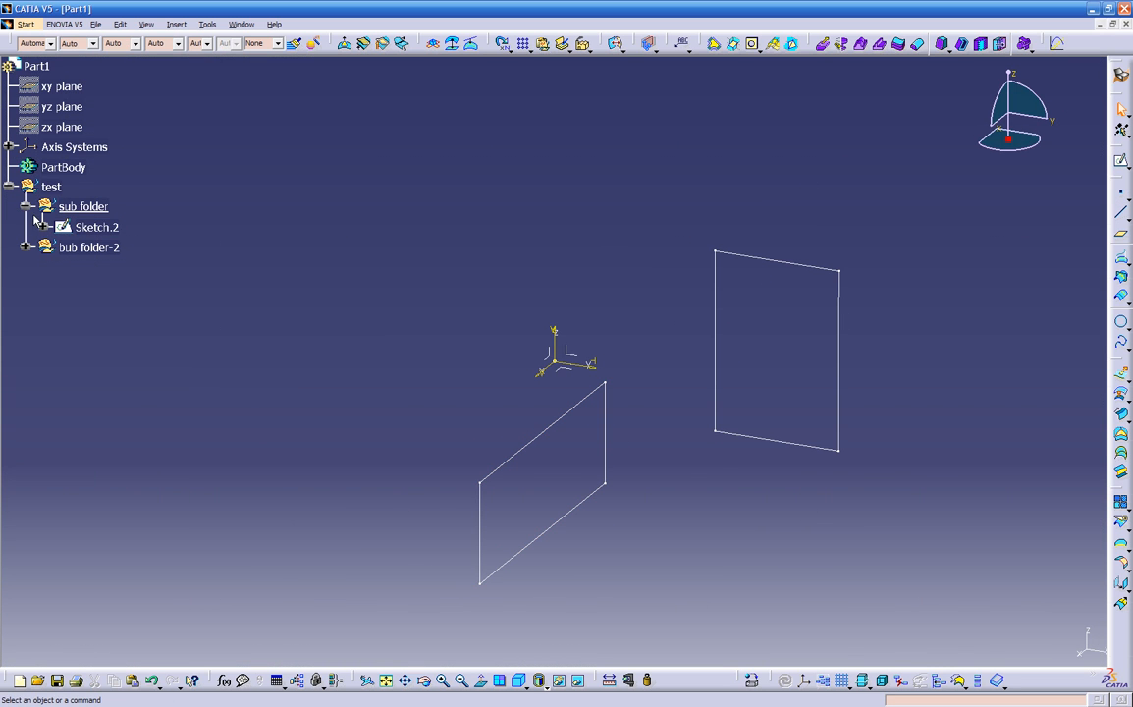
# Define the parent geometrical set "test" as the in-work object and collapse "sub folder" in the tree.
pyautogui.click(28, 207)
pyautogui.click(27, 207)
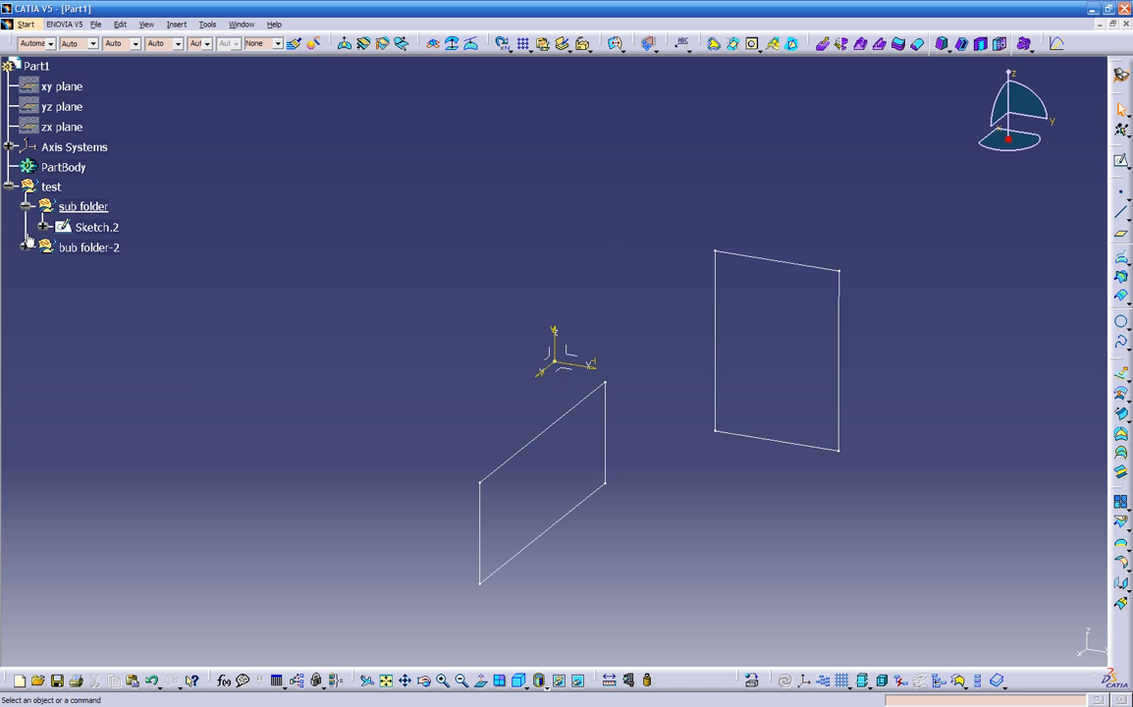
pyautogui.click(49, 187)
pyautogui.rightClick(46, 187)
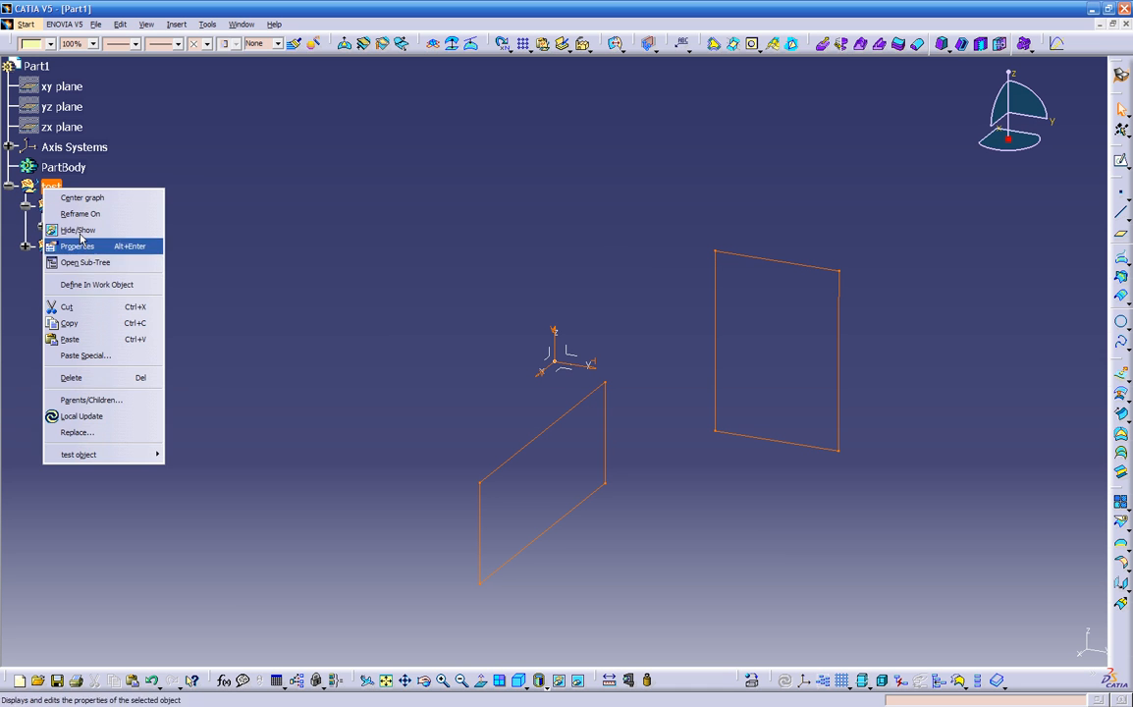
pyautogui.click(95, 285)
pyautogui.click(27, 207)
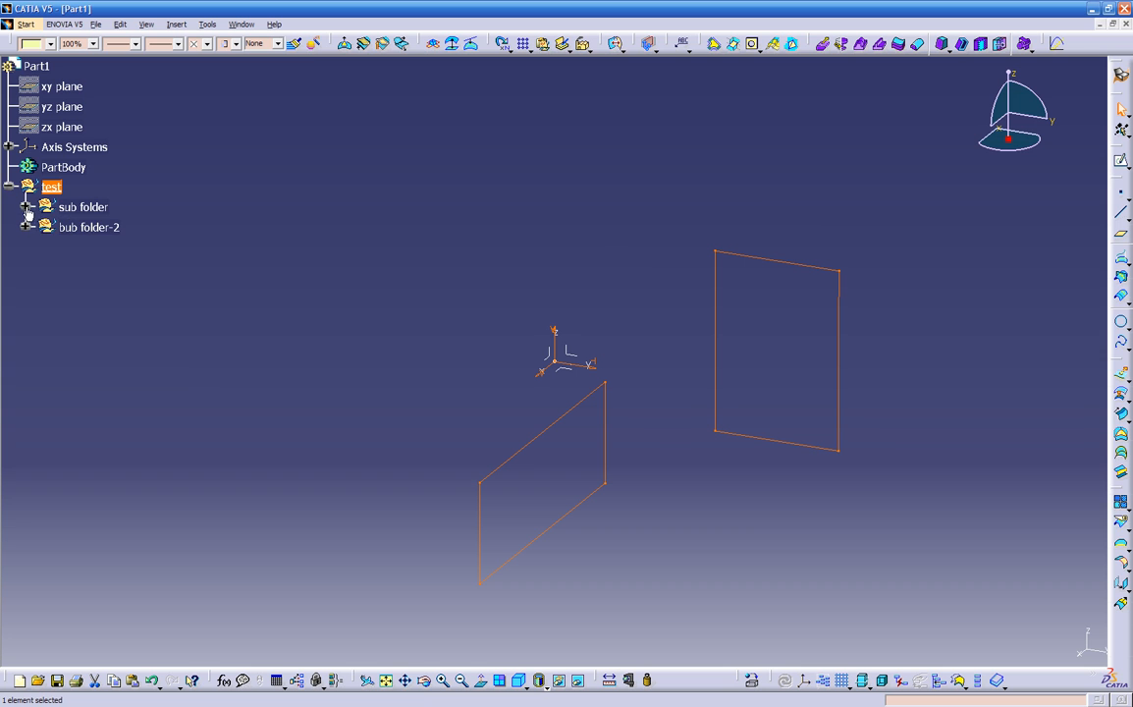
pyautogui.click(116, 282)
# Sketch an upright rectangle on the xy plane, to the right of the origin, directly inside the geometrical set "test".
pyautogui.click(1121, 160)
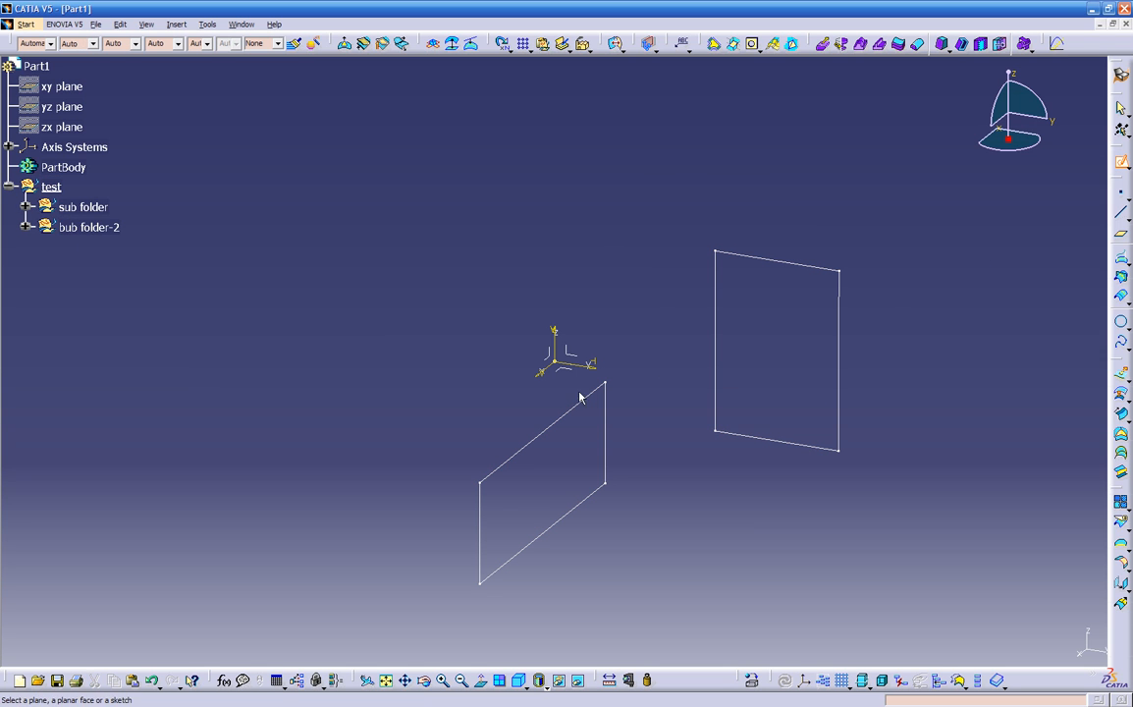
pyautogui.click(563, 371)
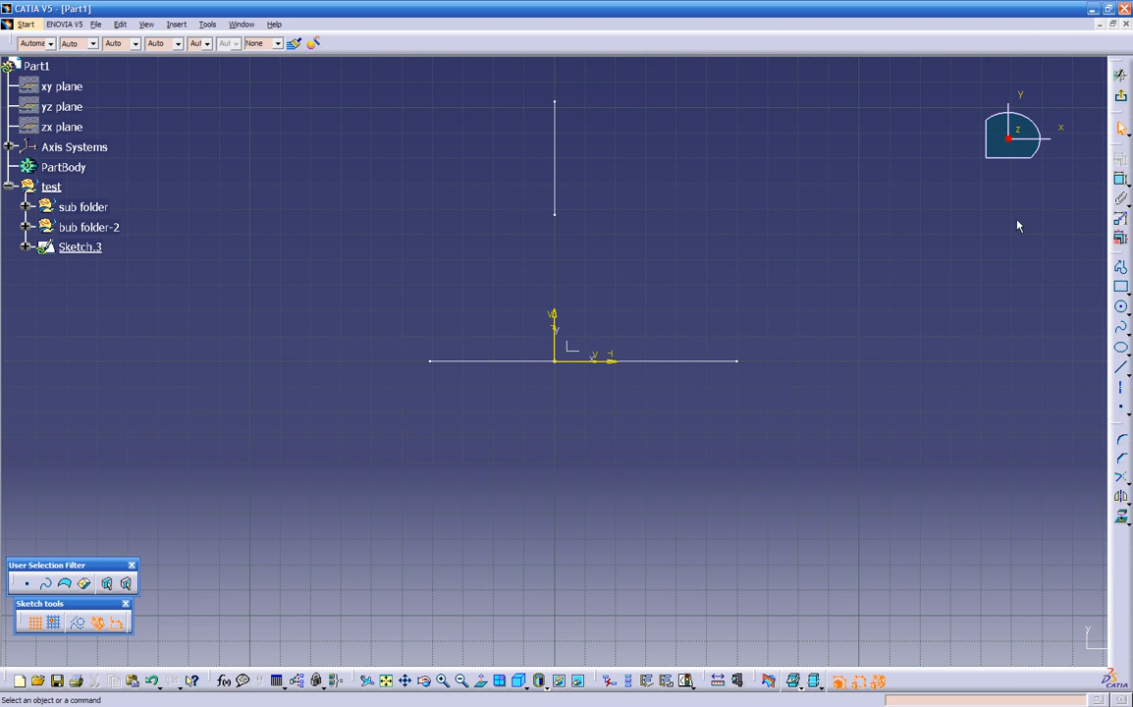
pyautogui.click(1121, 286)
pyautogui.click(757, 230)
pyautogui.click(888, 431)
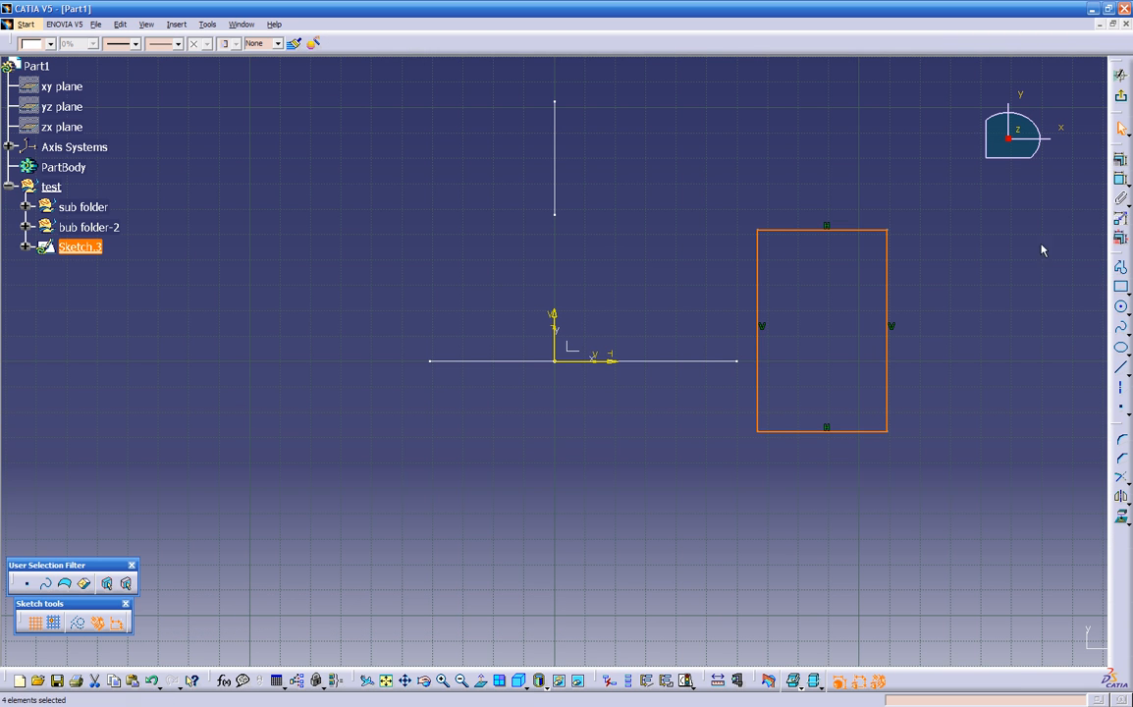
# Exit the sketch and insert a geometrical set named test-2 with Part1 as its father.
pyautogui.click(1121, 95)
pyautogui.click(258, 241)
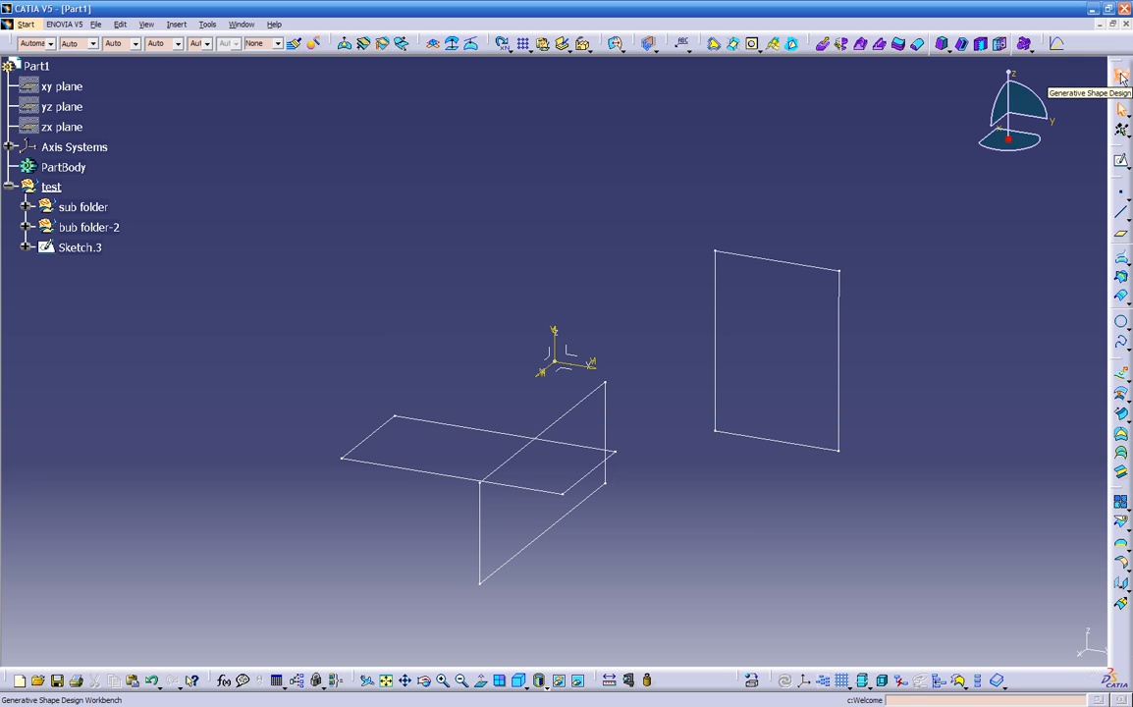
pyautogui.click(177, 25)
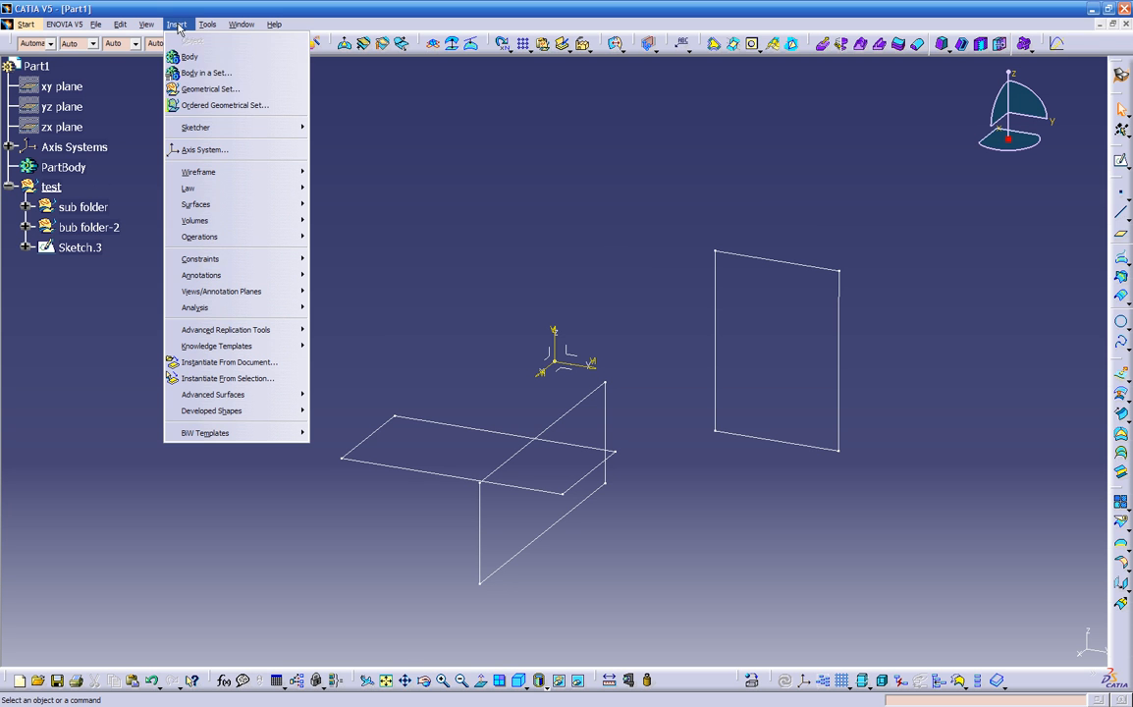
pyautogui.click(203, 91)
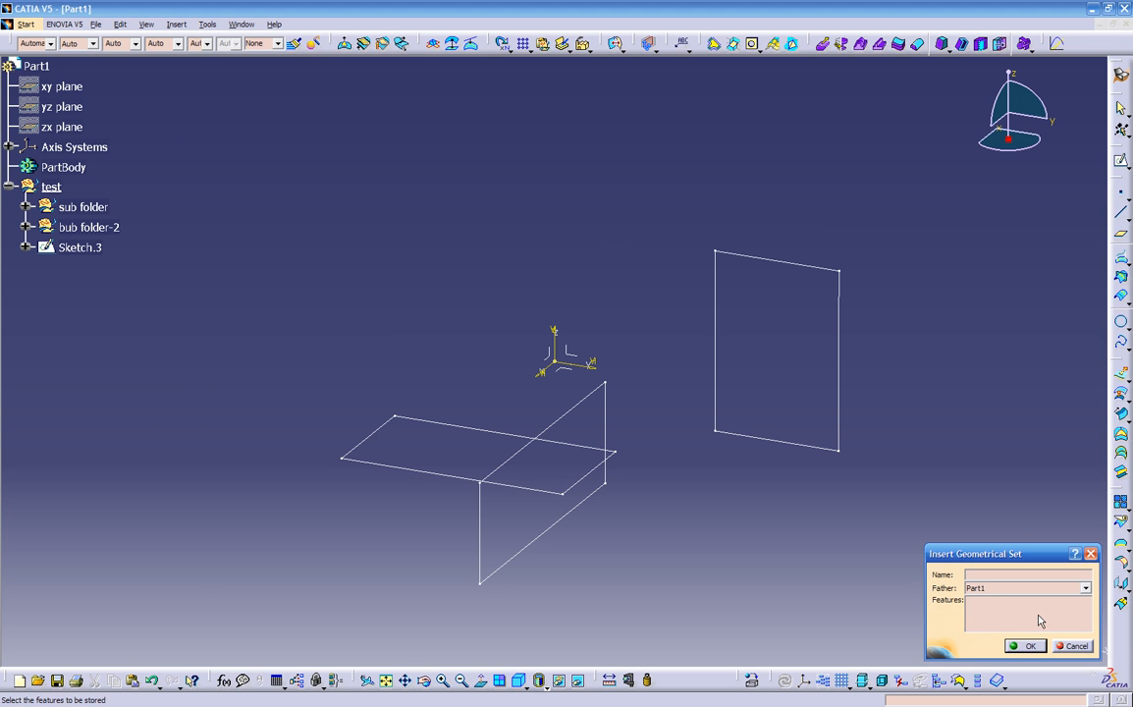
pyautogui.click(1045, 589)
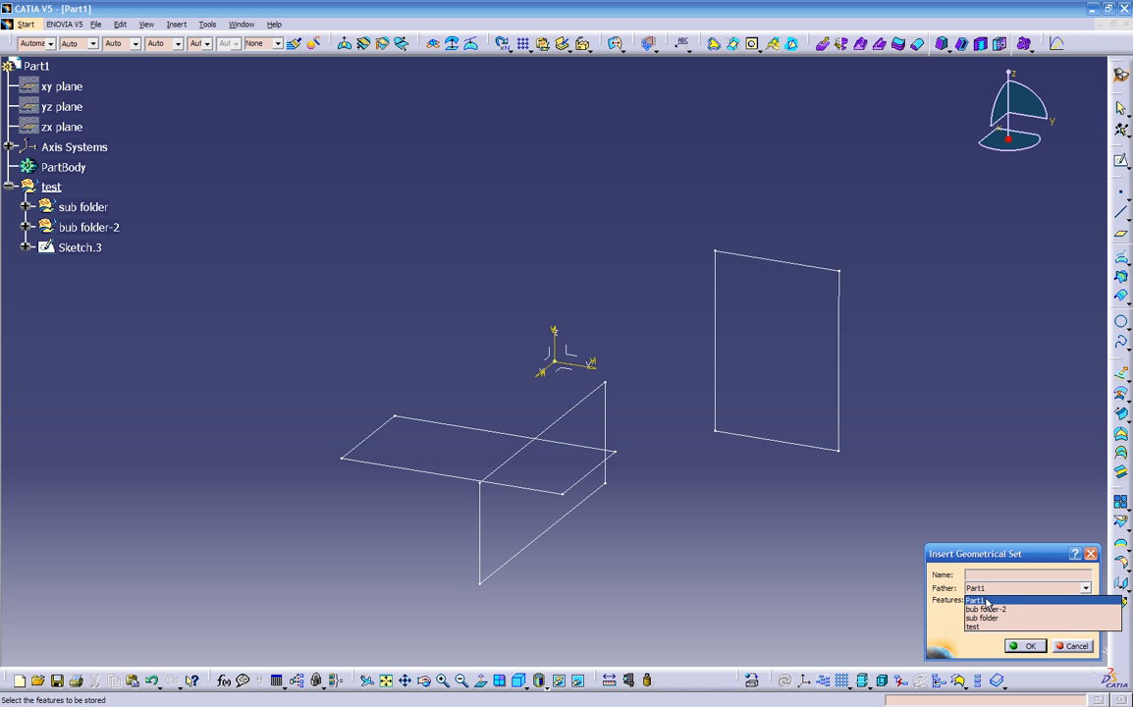
pyautogui.click(9, 186)
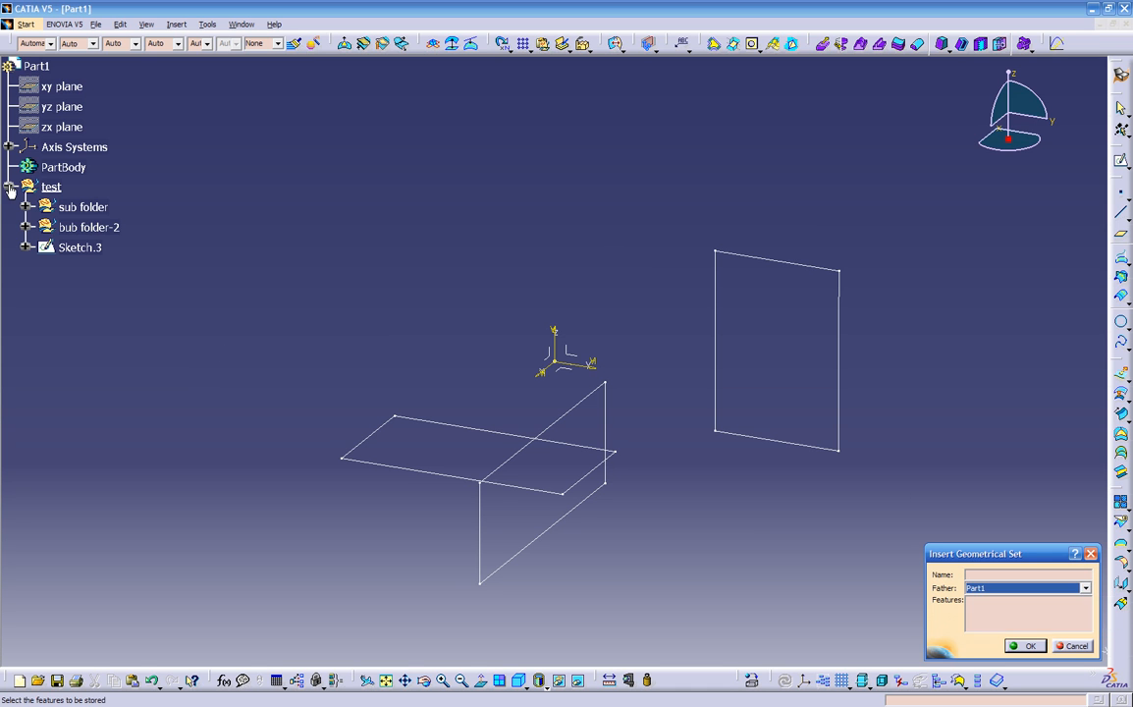
pyautogui.click(9, 187)
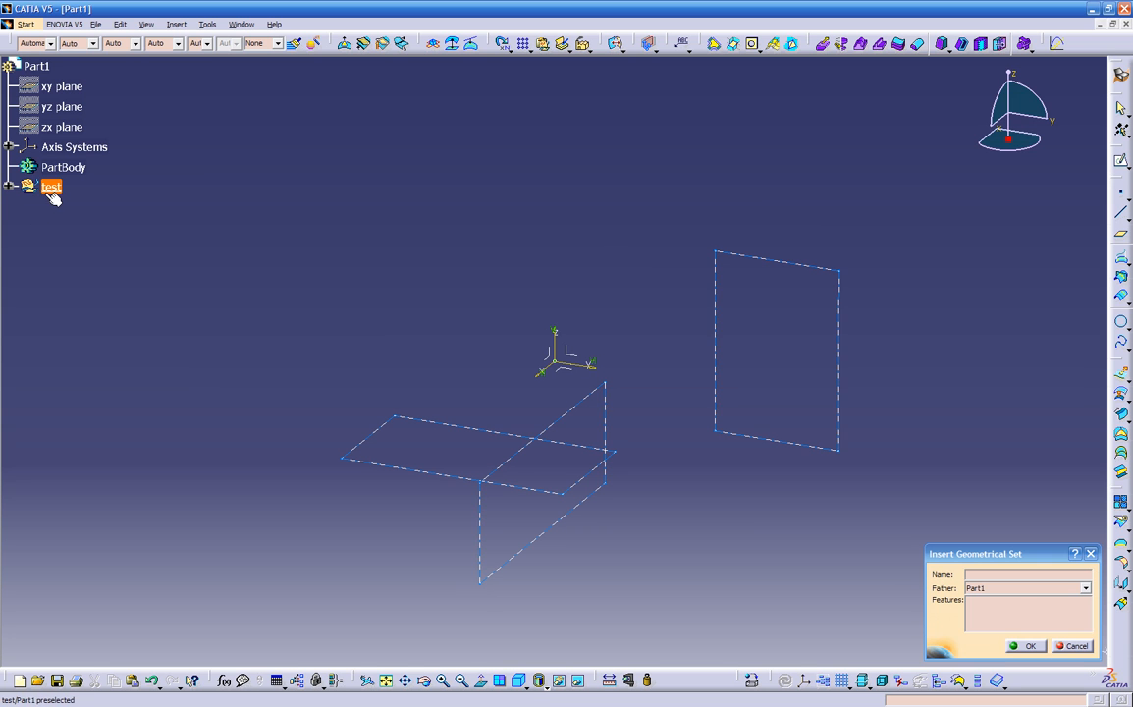
pyautogui.click(993, 588)
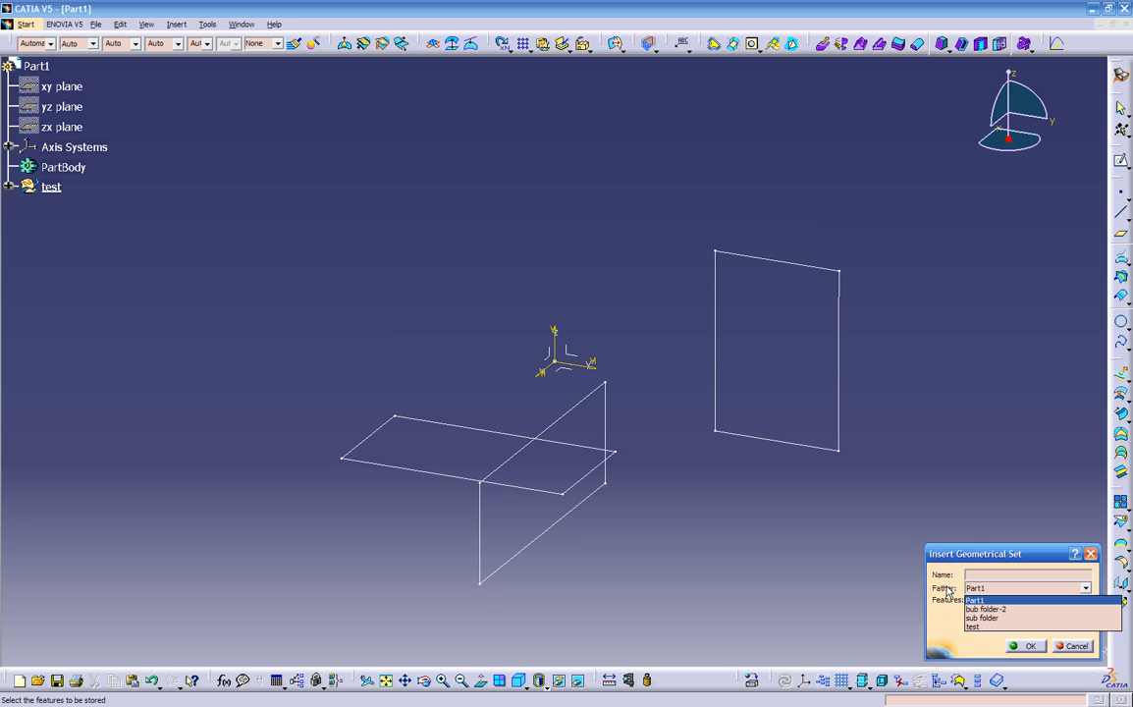
pyautogui.click(974, 601)
pyautogui.click(975, 575)
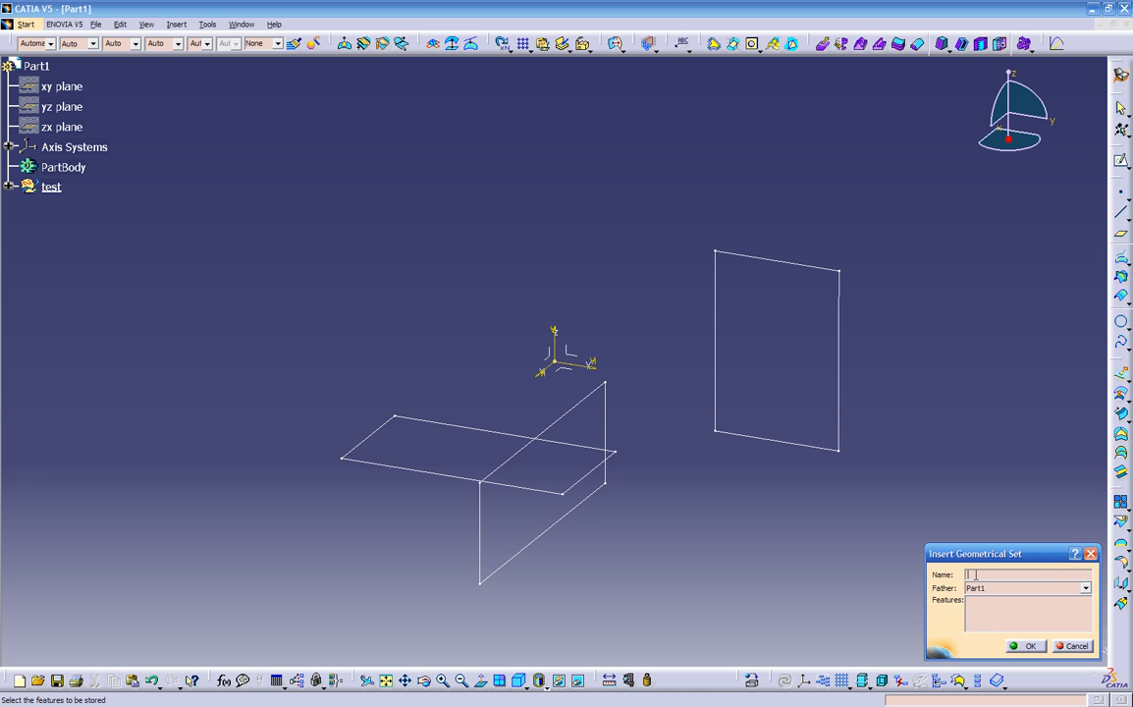
pyautogui.write('test-2')
pyautogui.press('Return')
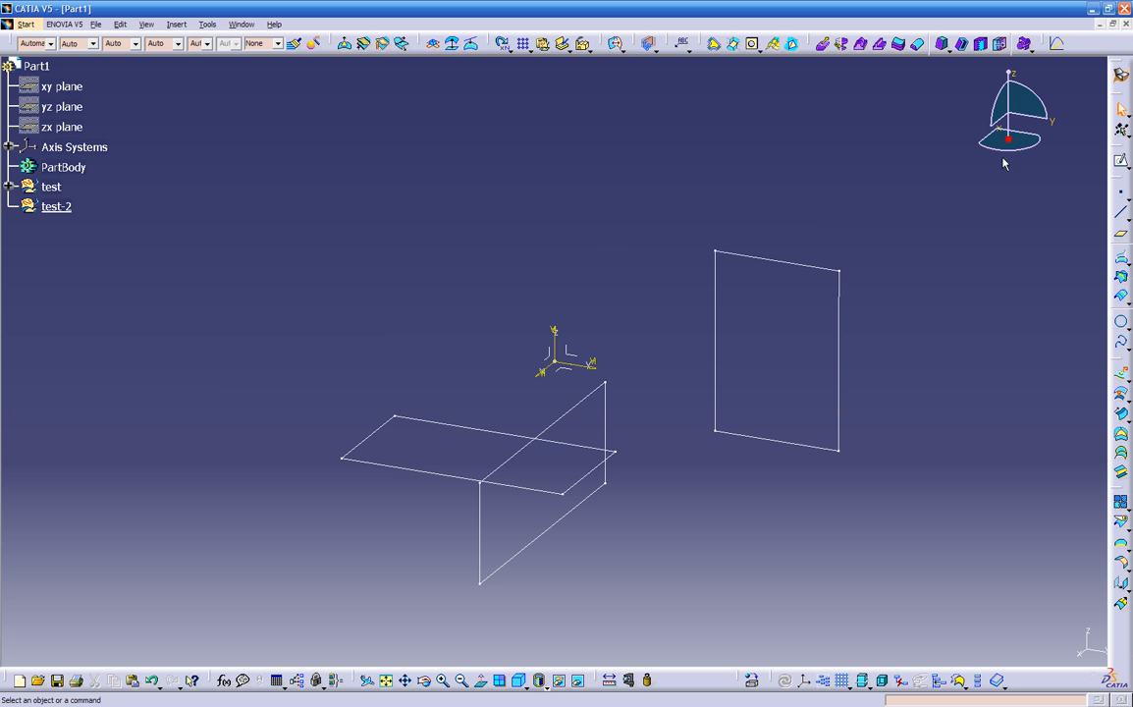
# Switch to the Part Design workbench and pad the yz-oriented rectangle sketch from the test set by 0.787 in.
pyautogui.click(1120, 75)
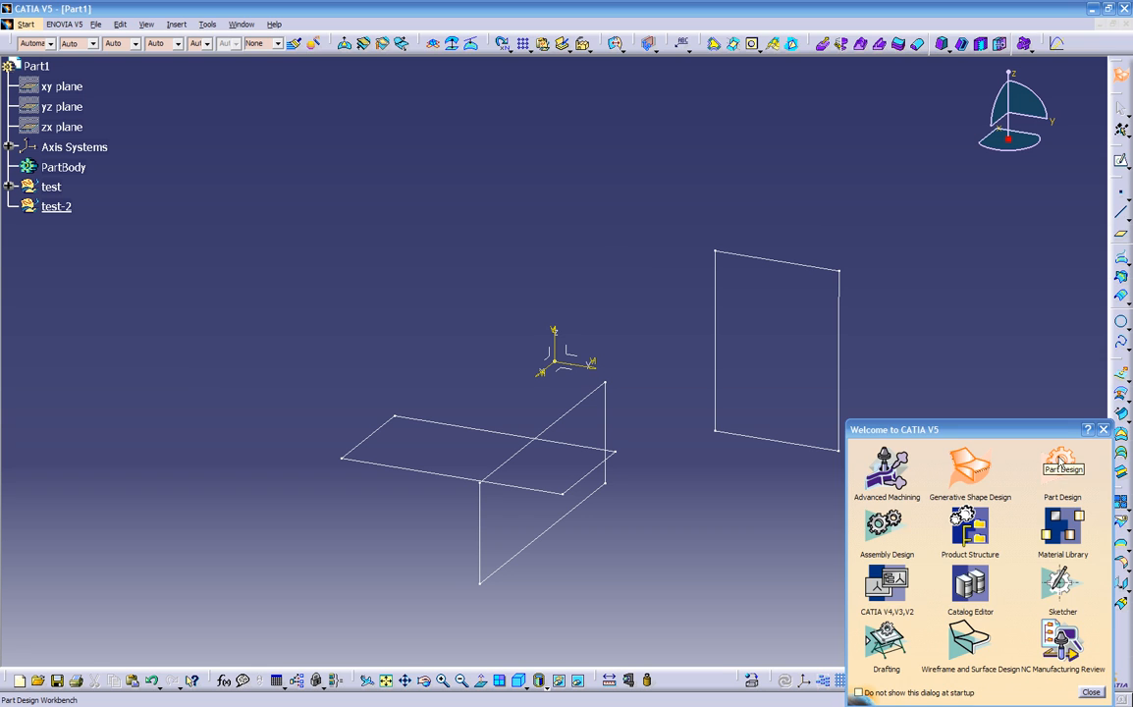
pyautogui.click(1061, 460)
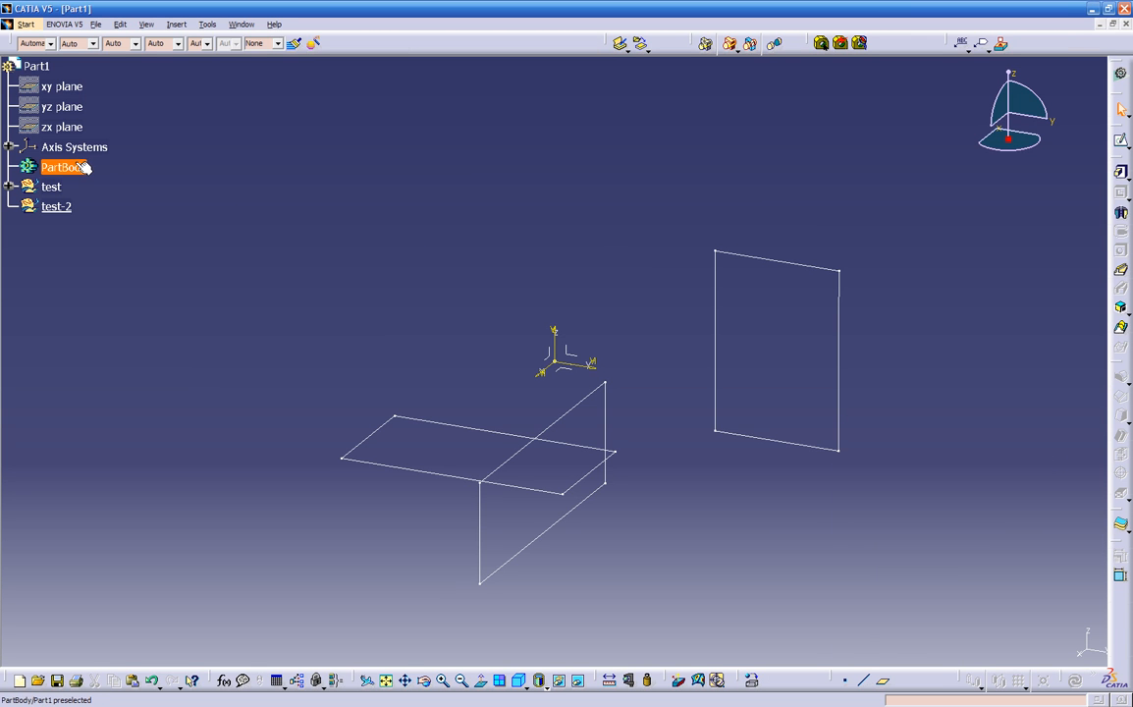
pyautogui.click(1120, 141)
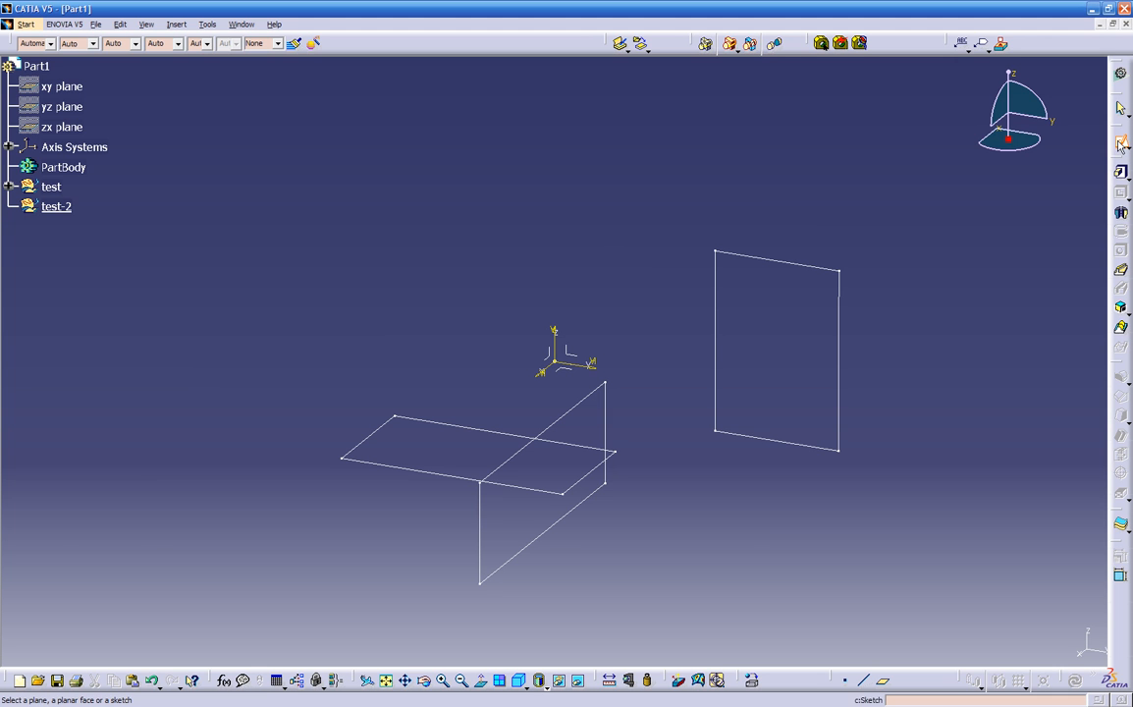
pyautogui.click(840, 326)
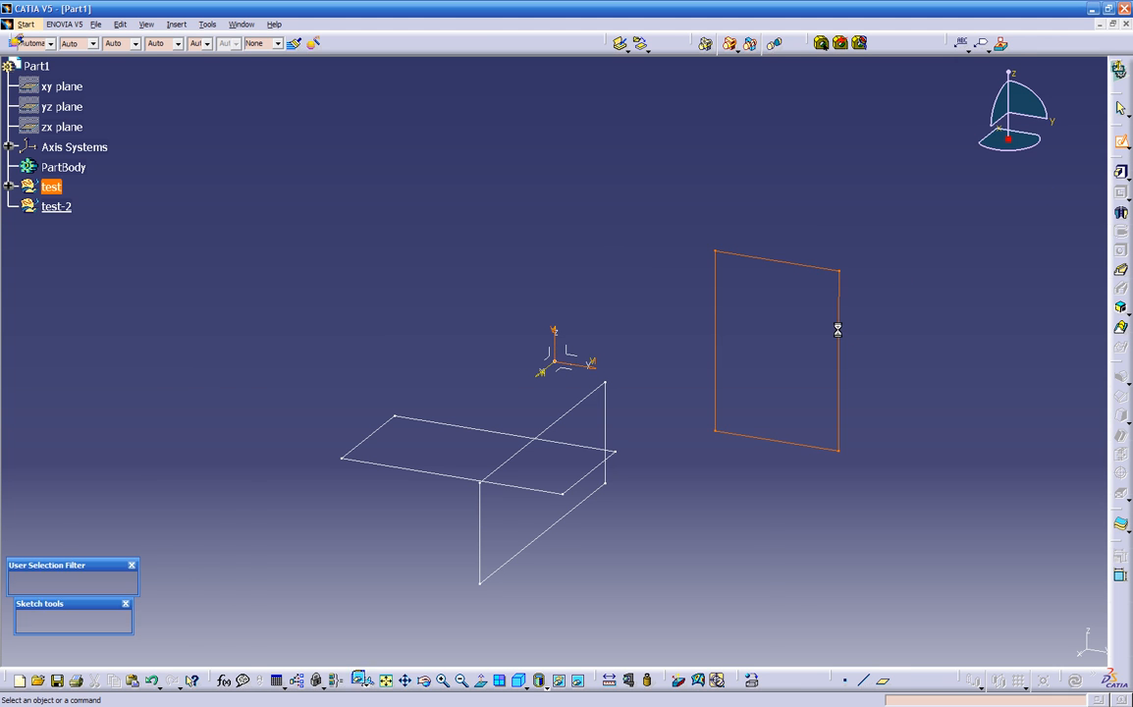
pyautogui.click(1120, 75)
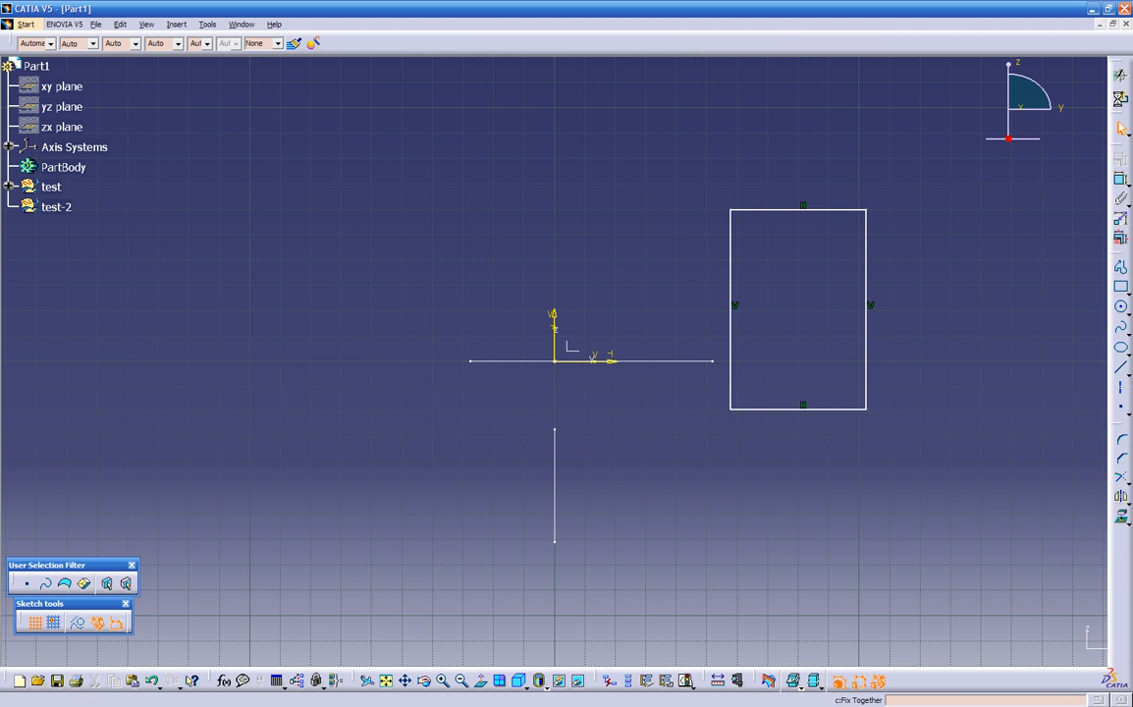
pyautogui.click(1121, 173)
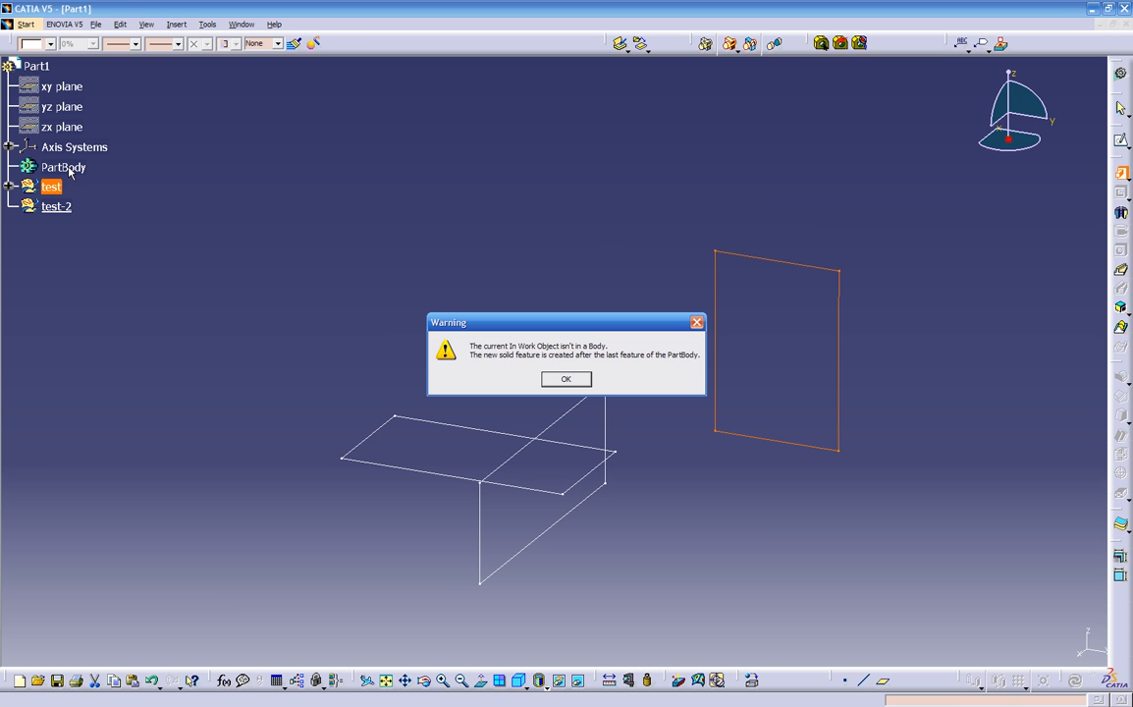
pyautogui.click(564, 382)
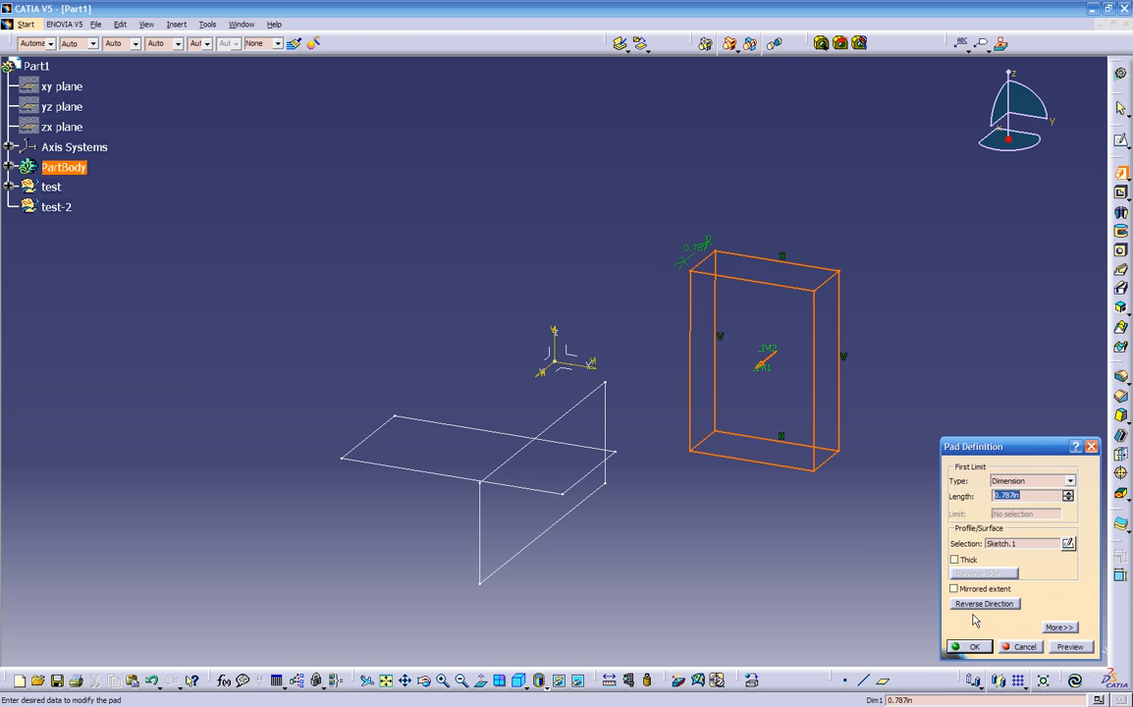
pyautogui.click(974, 647)
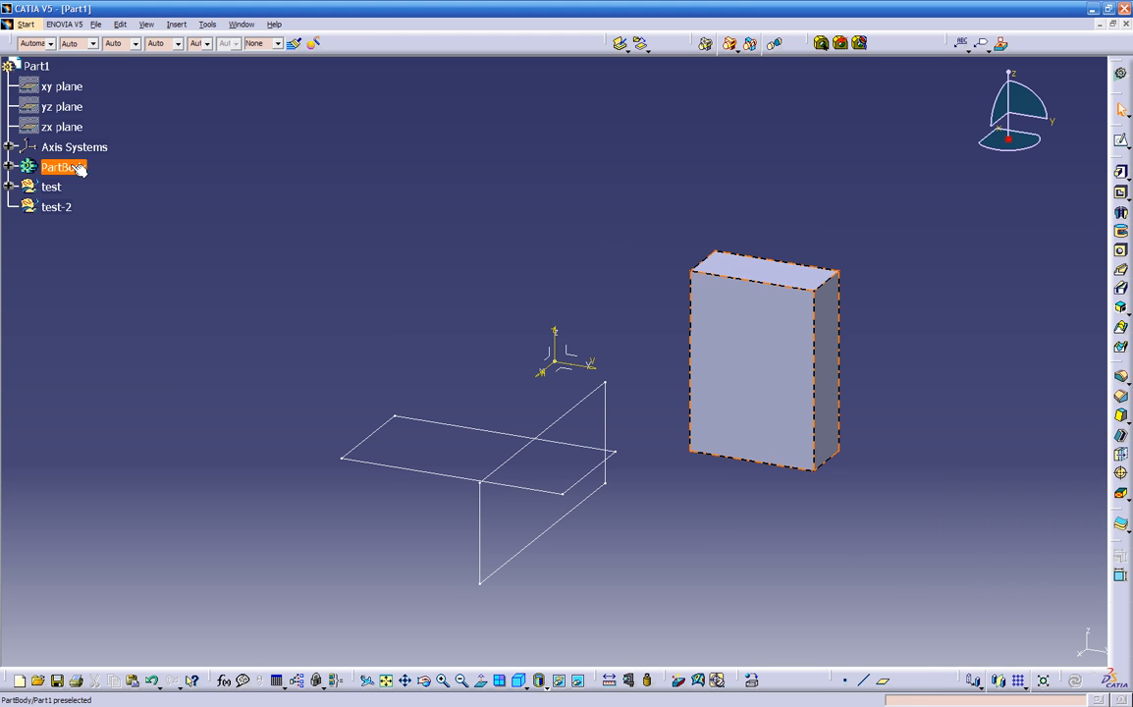
# Expand PartBody in the tree and define it as the in-work object.
pyautogui.click(7, 167)
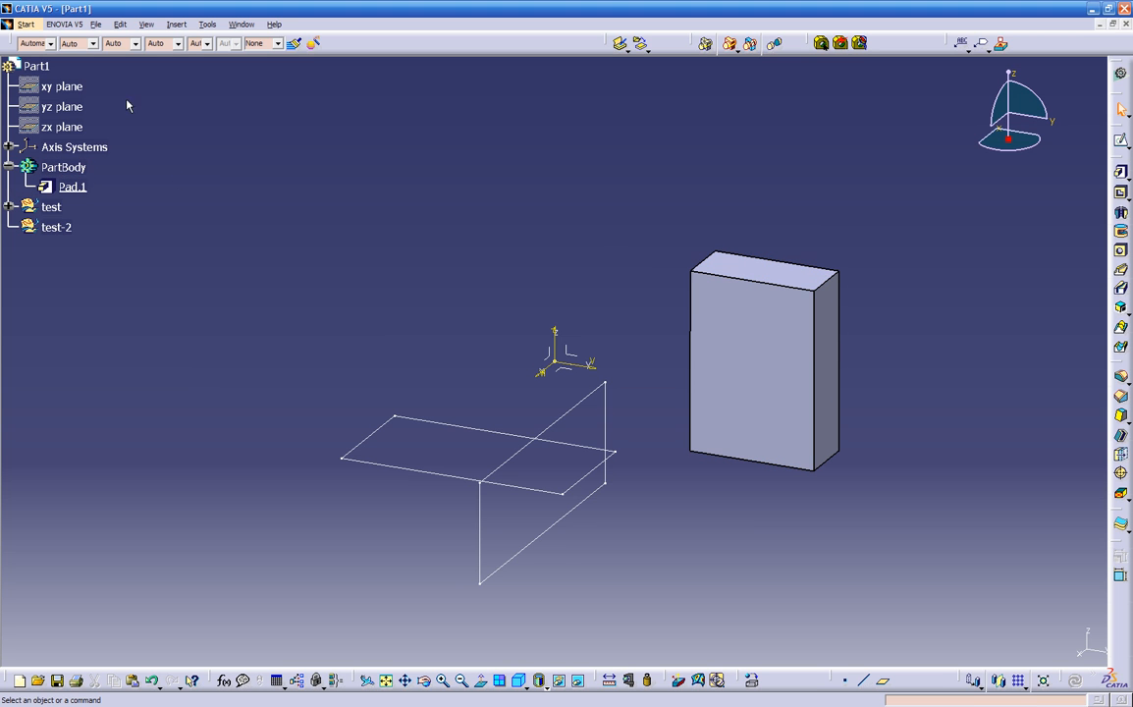
pyautogui.rightClick(49, 163)
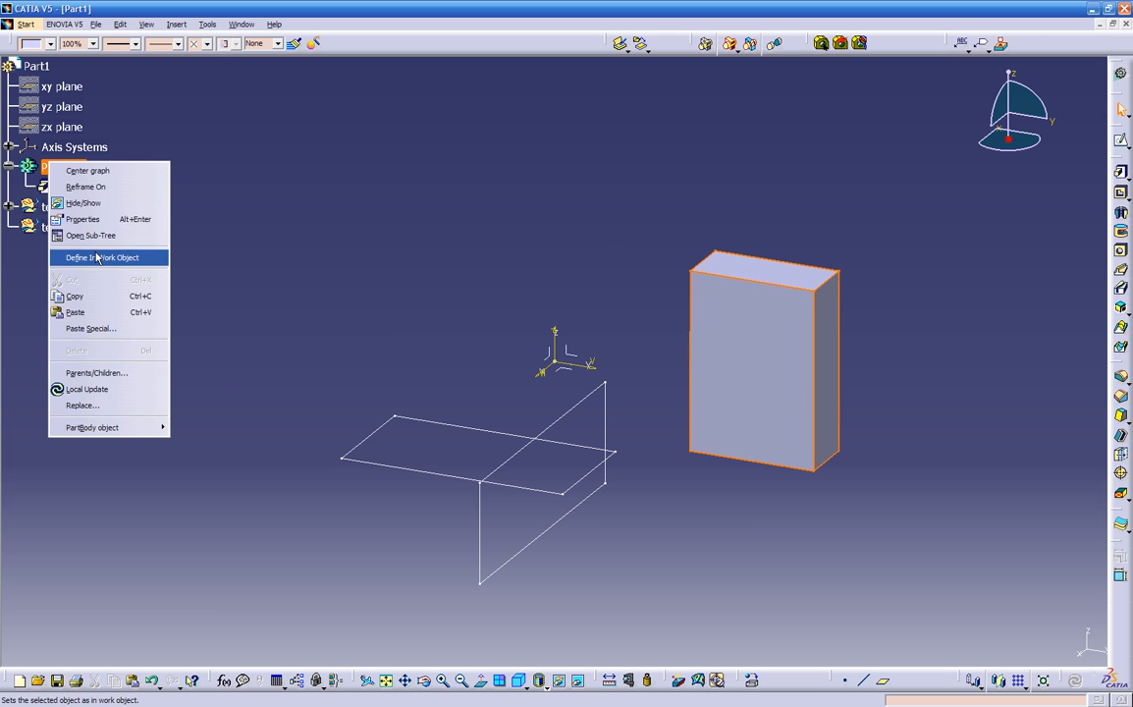
pyautogui.click(98, 257)
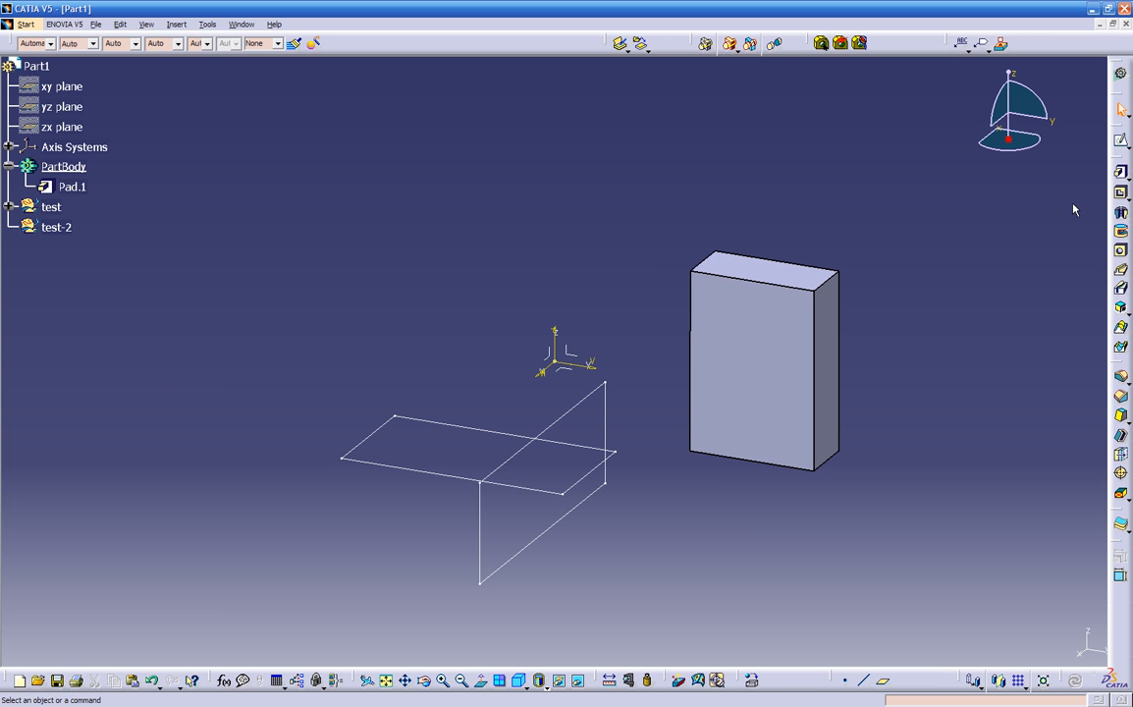
# Pad the flat, horizontal rectangle sketch by 0.787 in within PartBody.
pyautogui.click(1120, 172)
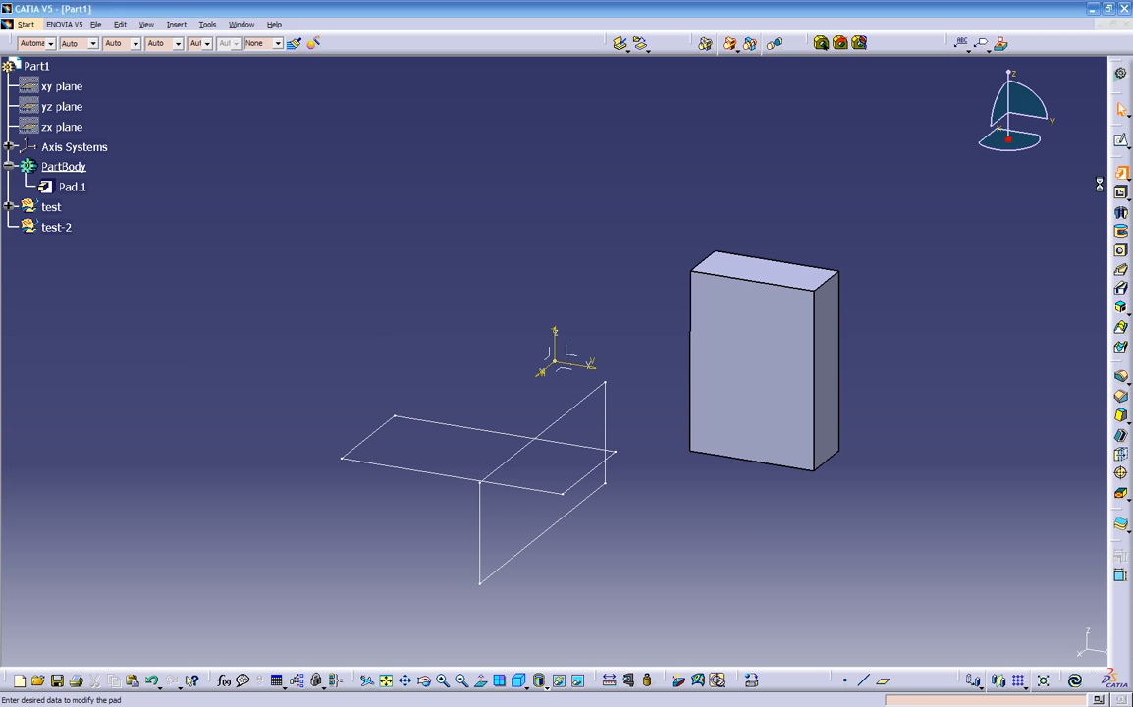
pyautogui.click(470, 430)
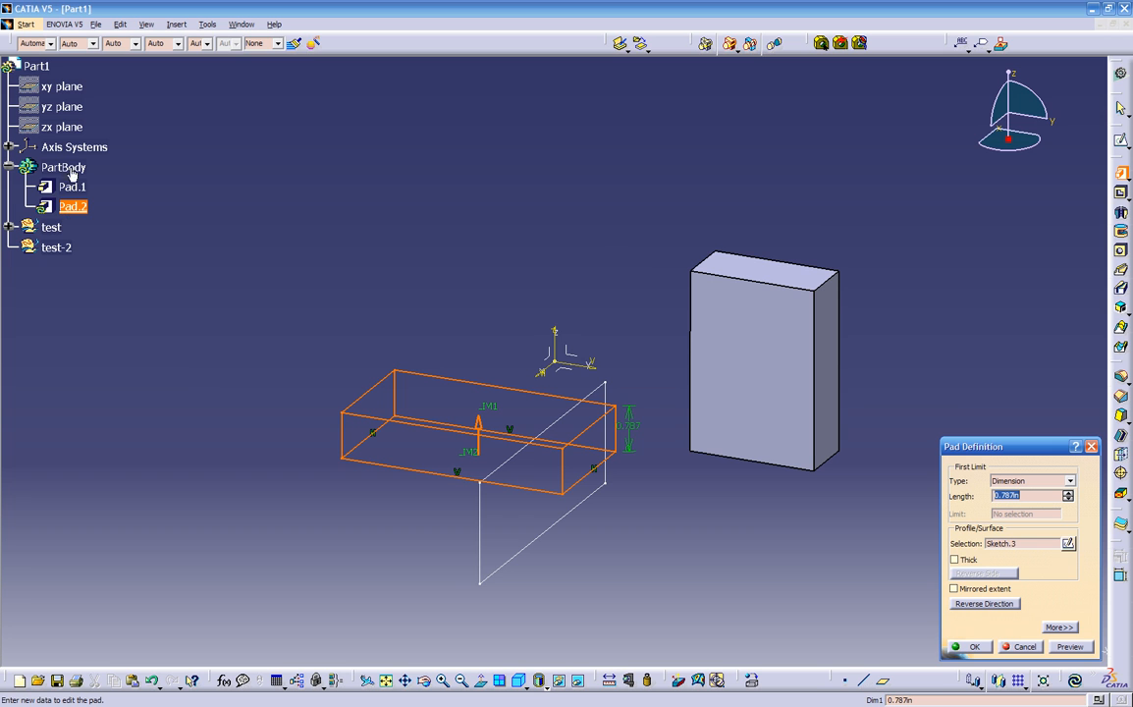
pyautogui.click(964, 644)
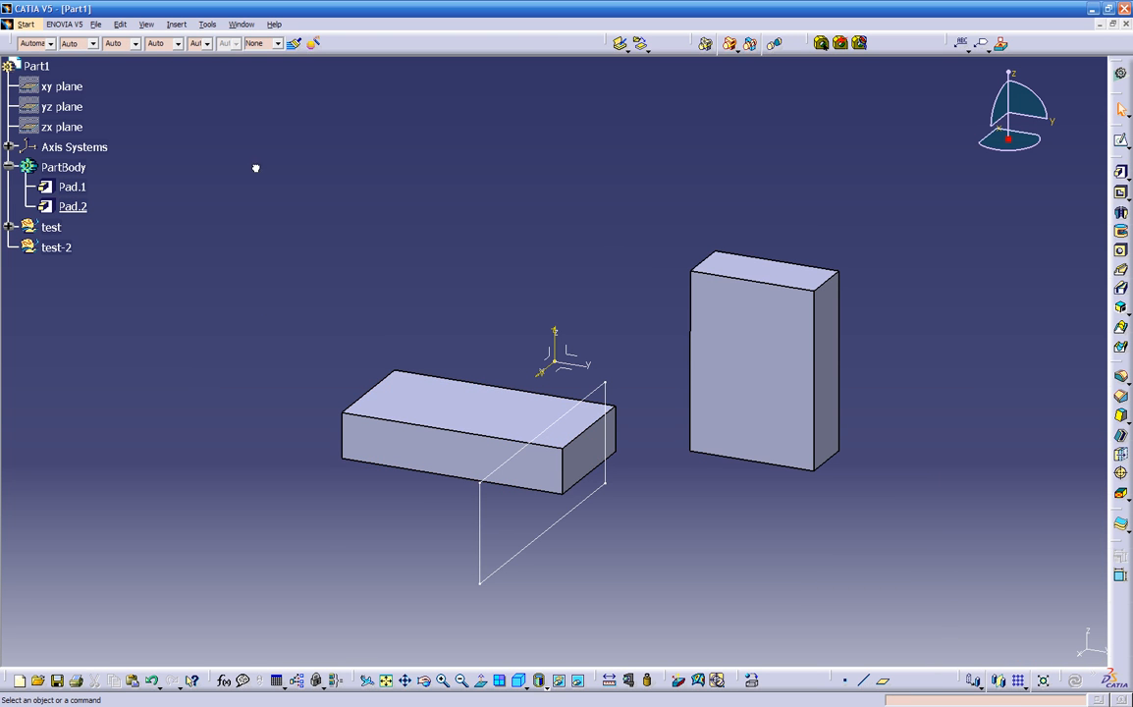
# Insert a new empty body into the part.
pyautogui.click(176, 25)
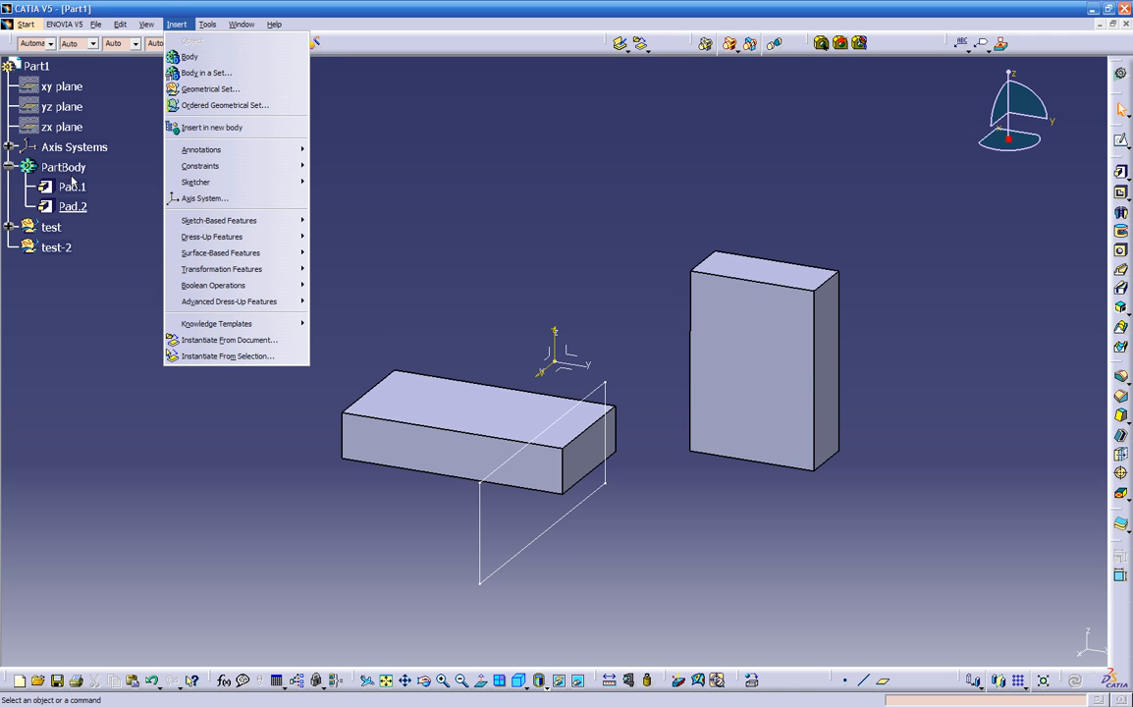
pyautogui.click(103, 249)
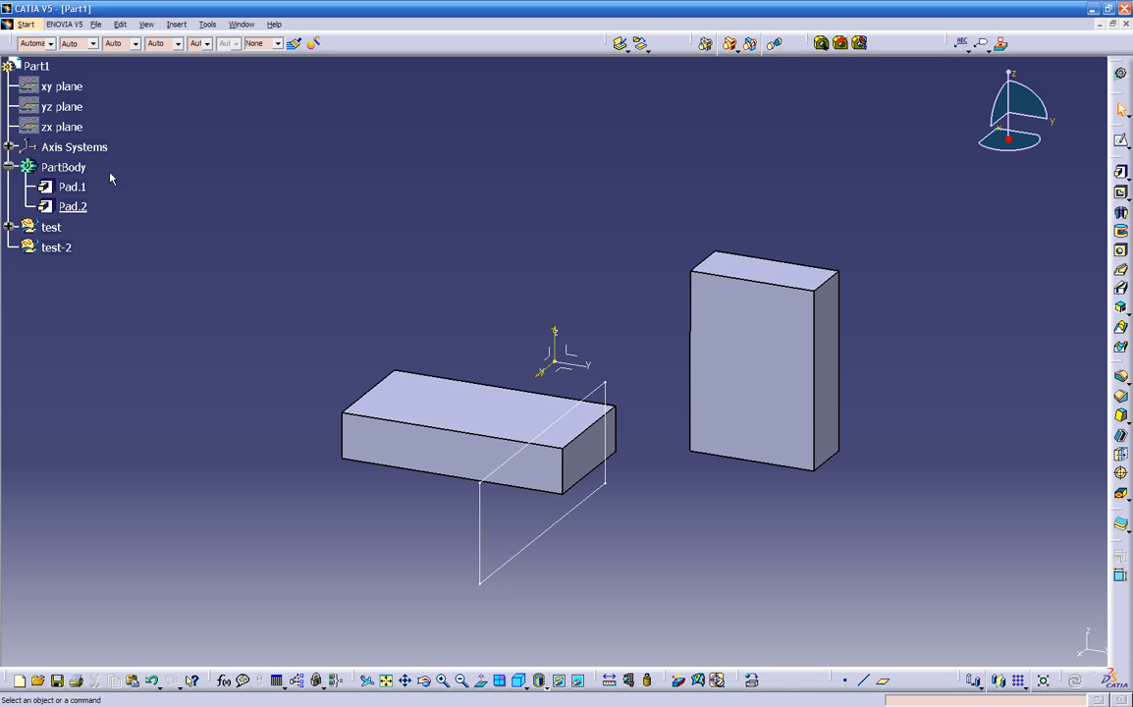
pyautogui.click(177, 25)
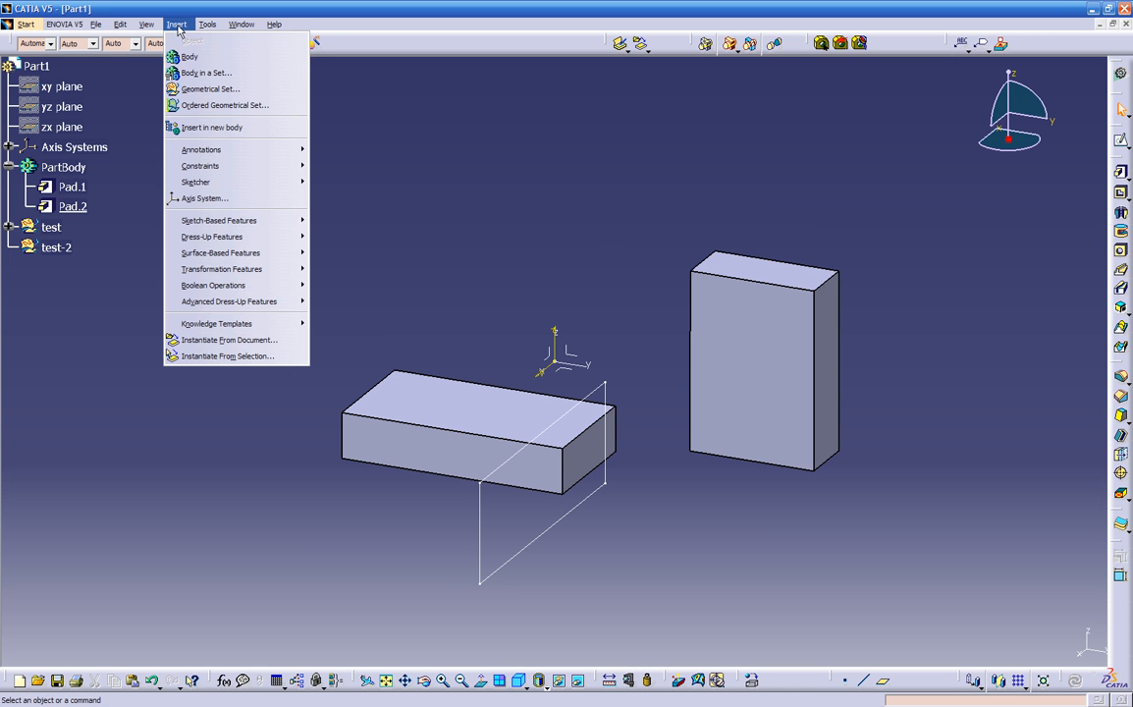
pyautogui.click(188, 59)
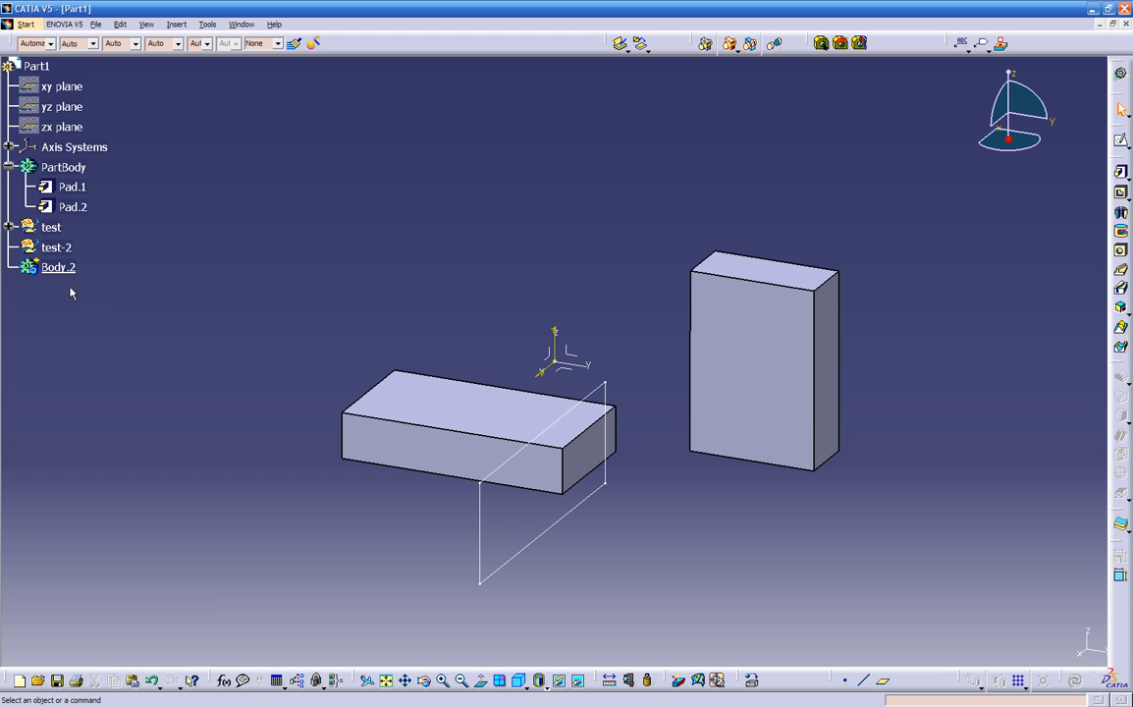
# Pad the remaining vertical rectangle sketch below the origin by 0.787 in within the new body.
pyautogui.click(1121, 140)
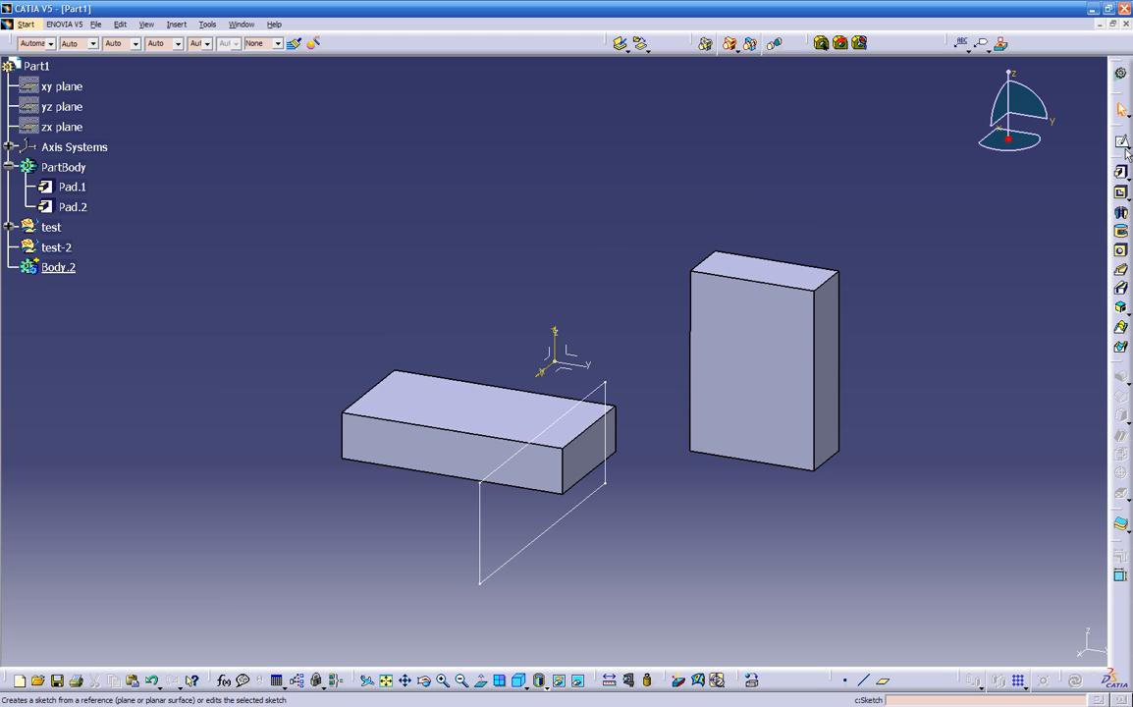
pyautogui.click(538, 533)
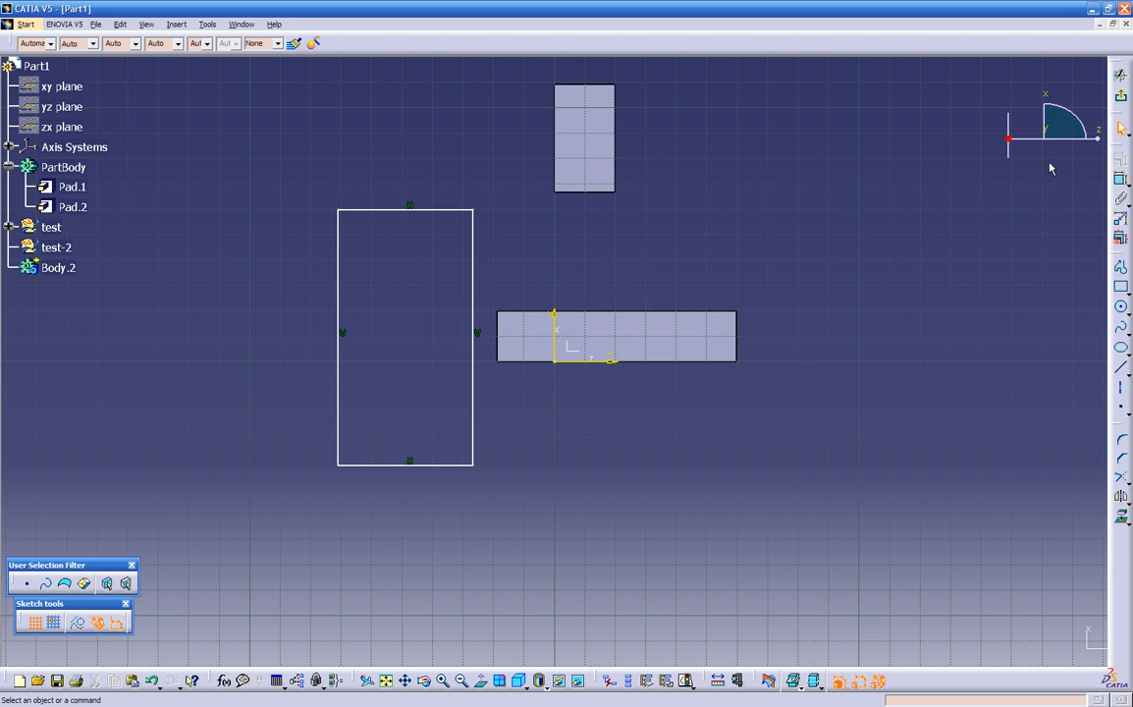
pyautogui.click(1120, 96)
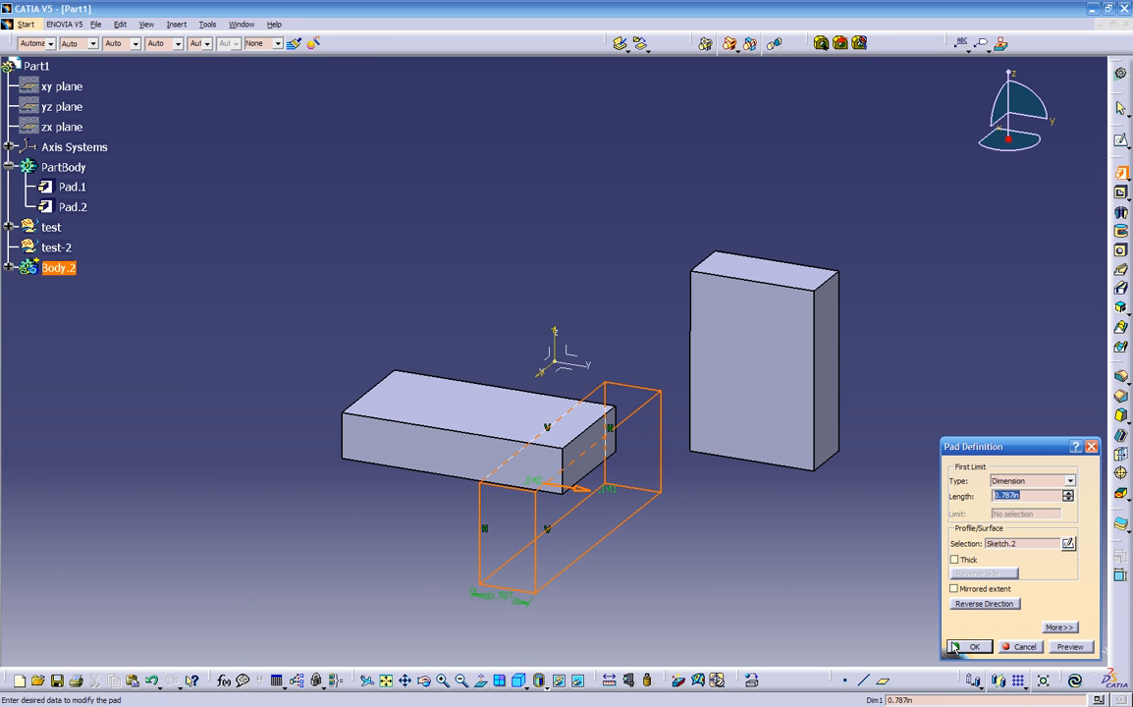
pyautogui.click(952, 647)
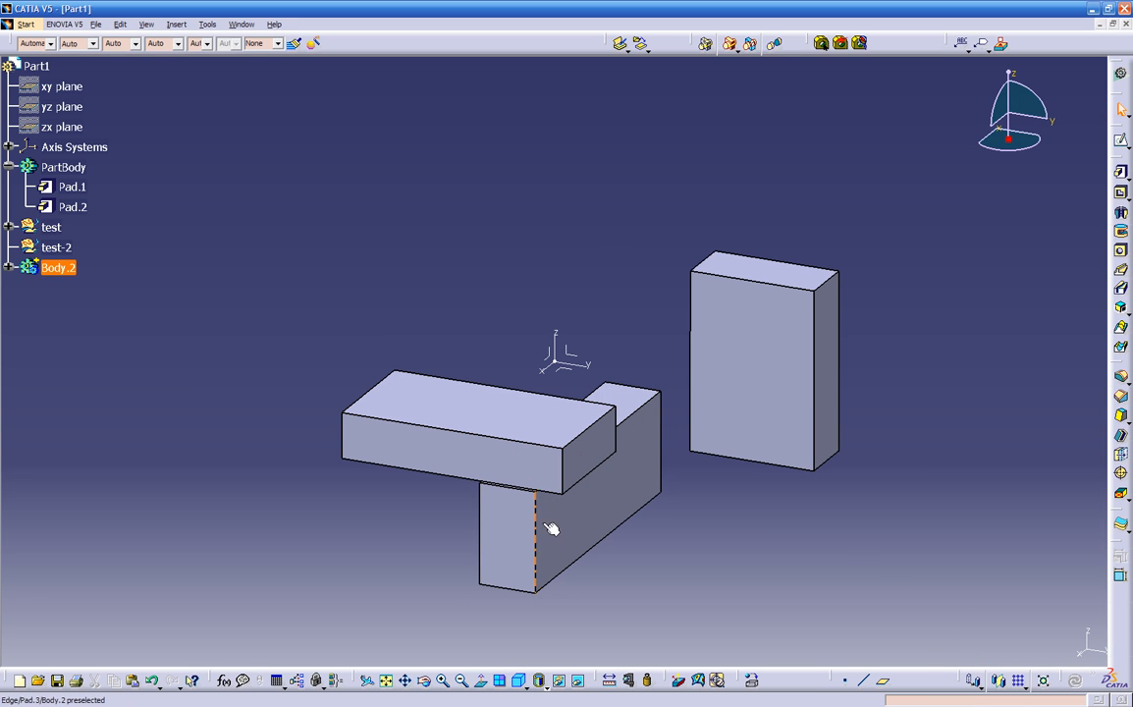
# Expand the new body, collapse PartBody in the tree, and examine the three solids from other angles.
pyautogui.click(8, 267)
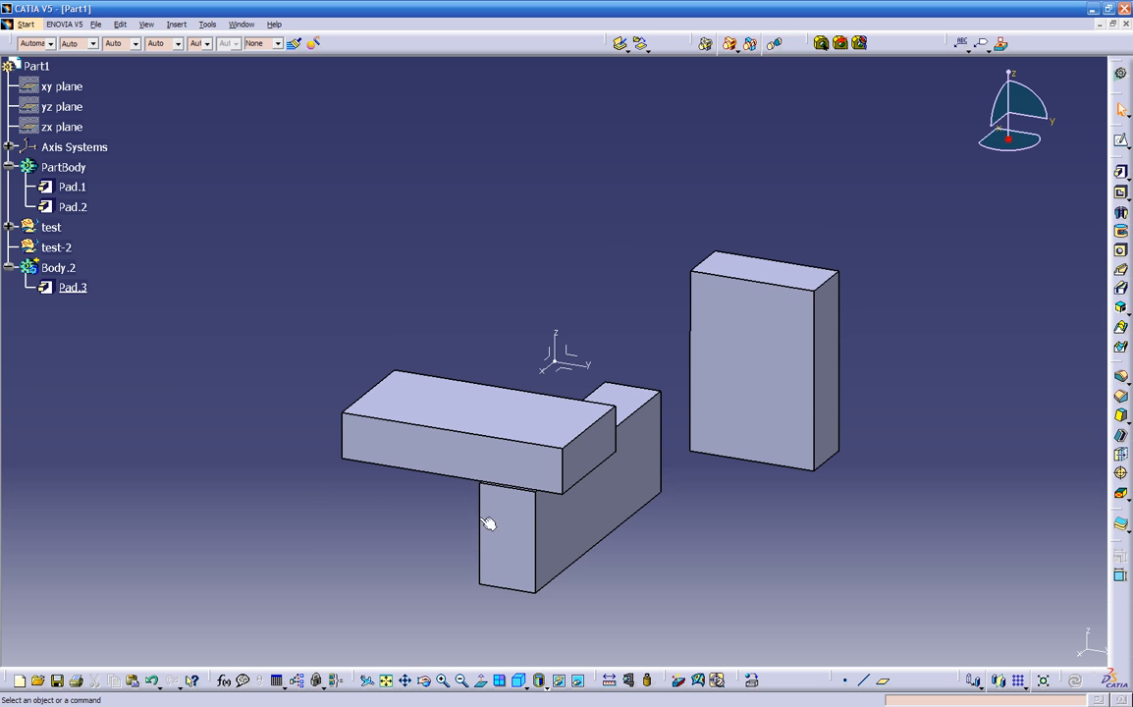
pyautogui.moveTo(374, 258); pyautogui.dragTo(379, 304, button='middle')
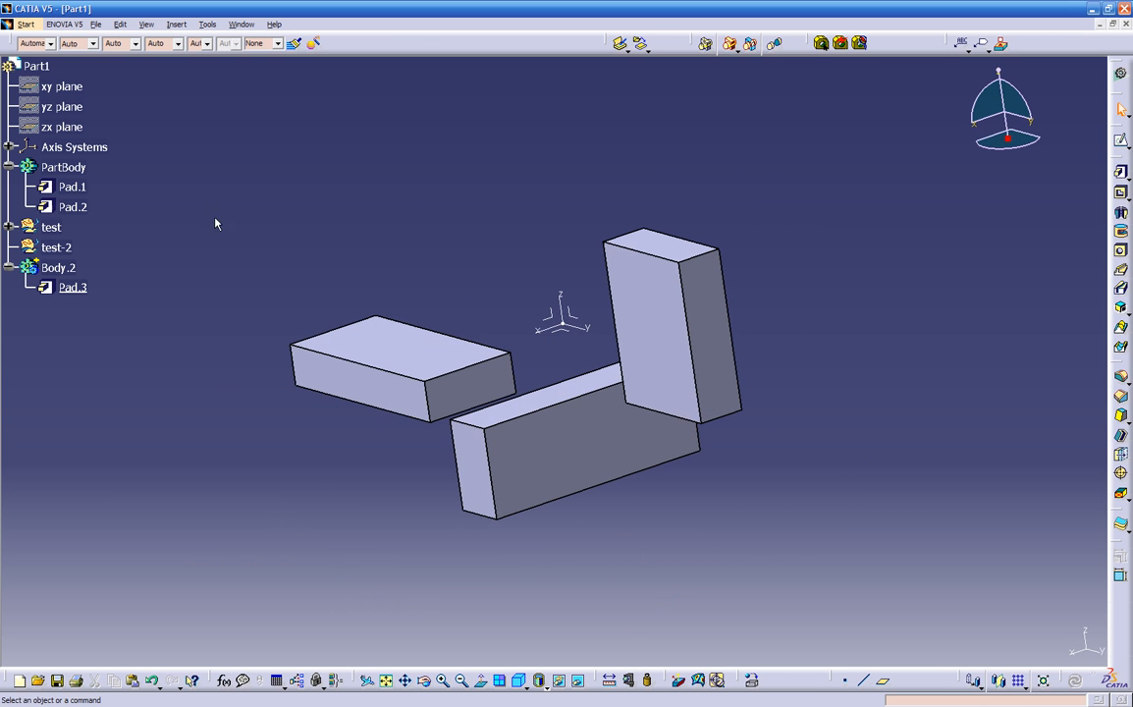
pyautogui.click(9, 169)
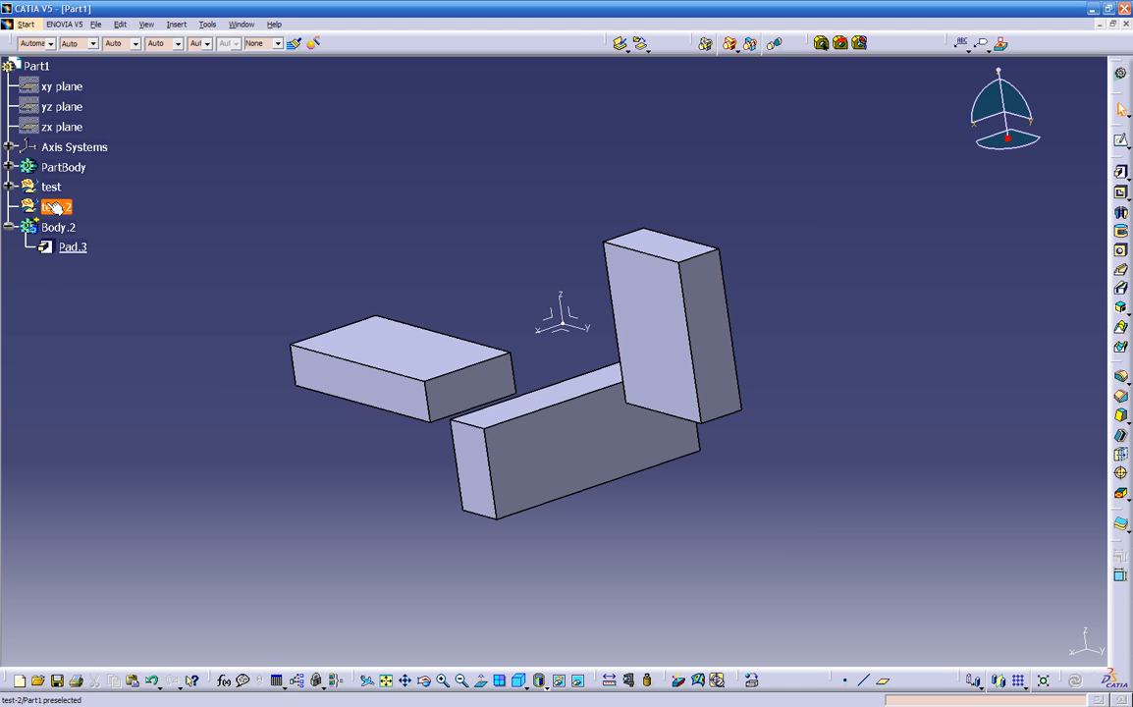
pyautogui.moveTo(79, 518); pyautogui.dragTo(379, 428, button='middle')
pyautogui.moveTo(447, 405); pyautogui.dragTo(449, 428, button='middle')
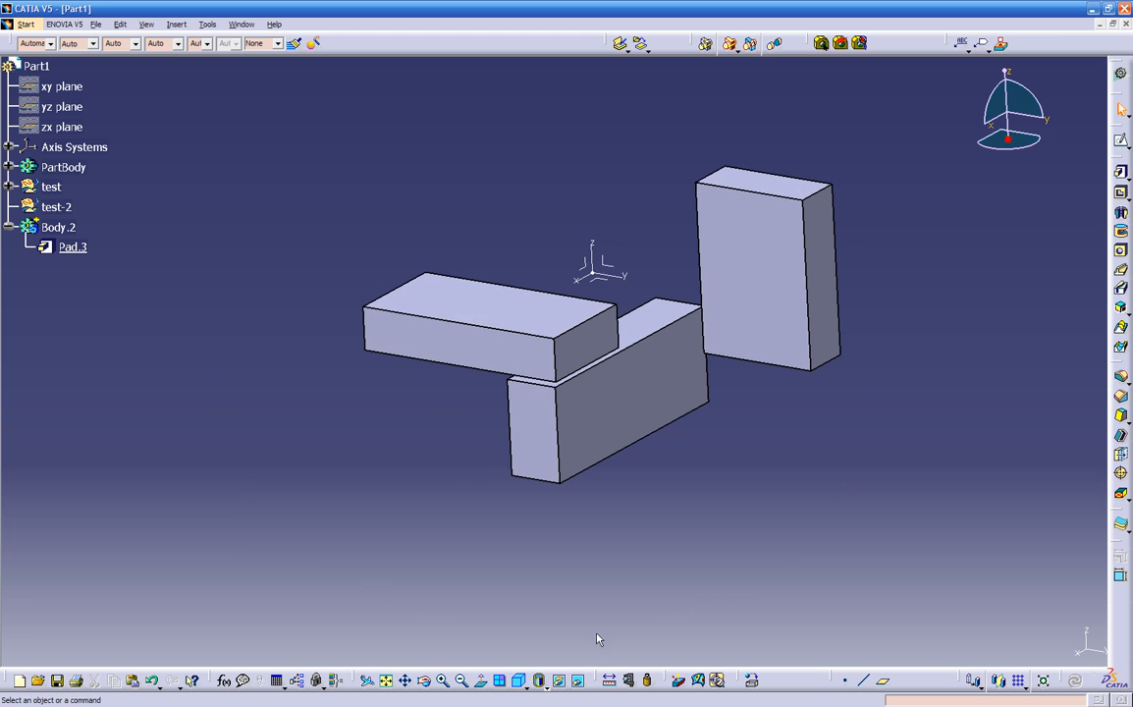
# Locate the flat horizontal block's pad in the specification tree by centering the graph on its front face.
pyautogui.rightClick(438, 339)
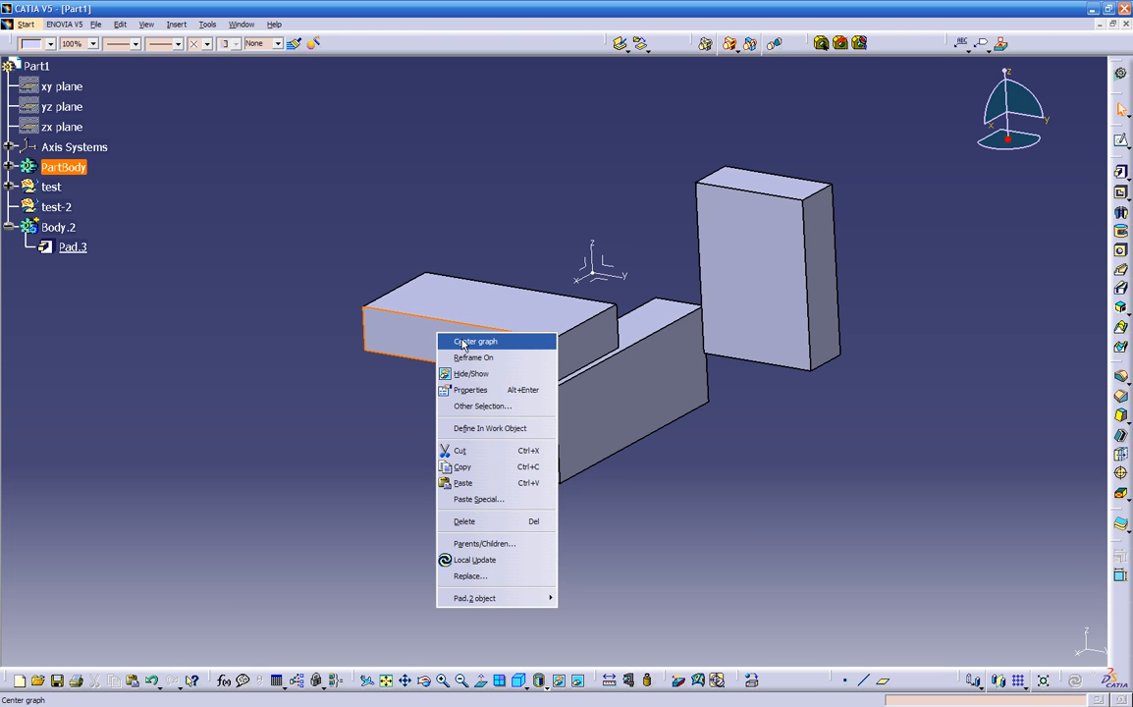
pyautogui.click(462, 341)
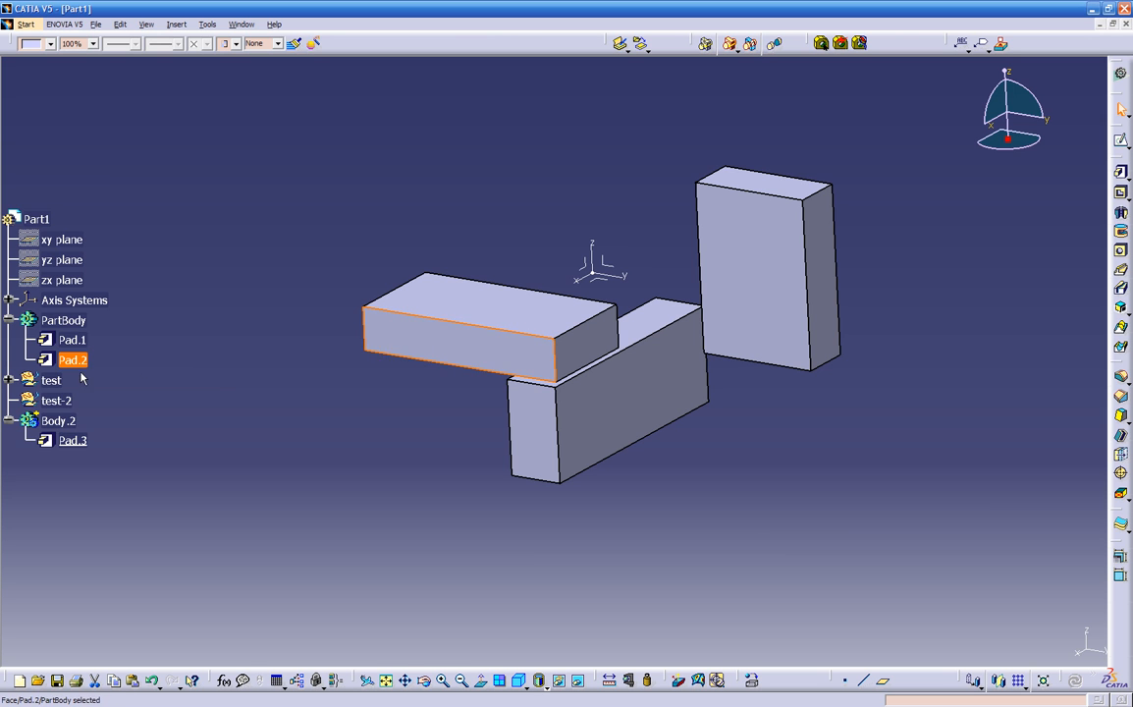
pyautogui.click(195, 359)
pyautogui.moveTo(442, 463); pyautogui.dragTo(737, 353, button='middle')
pyautogui.moveTo(606, 187); pyautogui.dragTo(592, 351, button='middle')
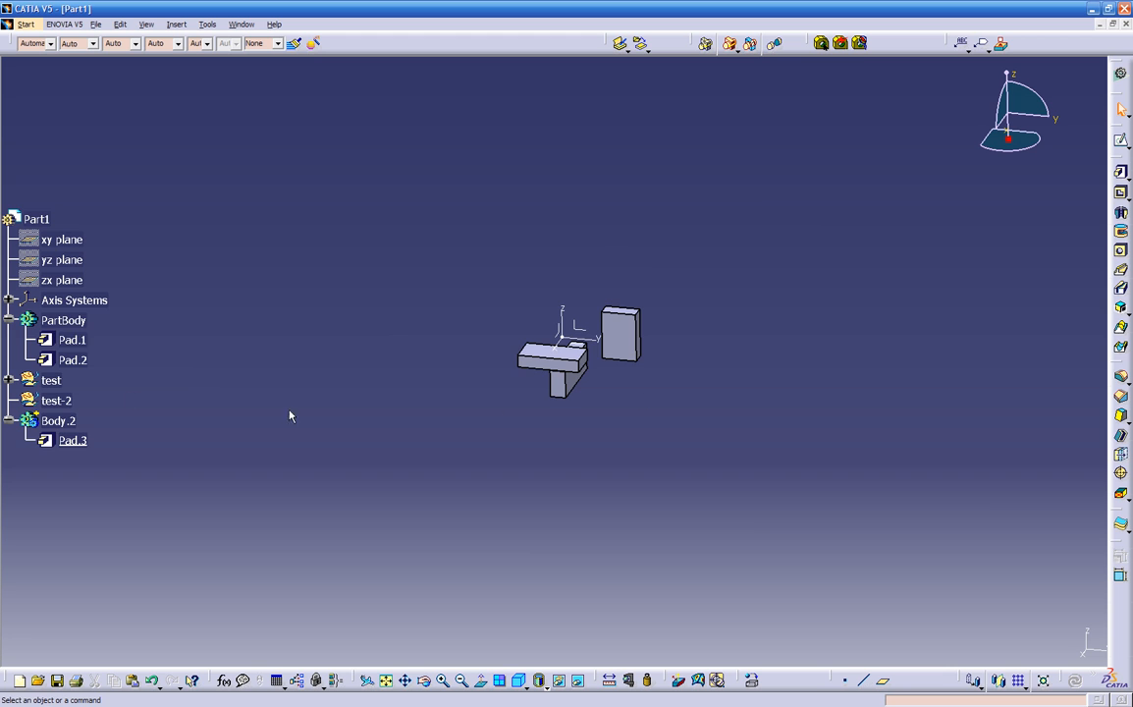
# Reframe the view on all the geometry of PartBody.
pyautogui.rightClick(76, 324)
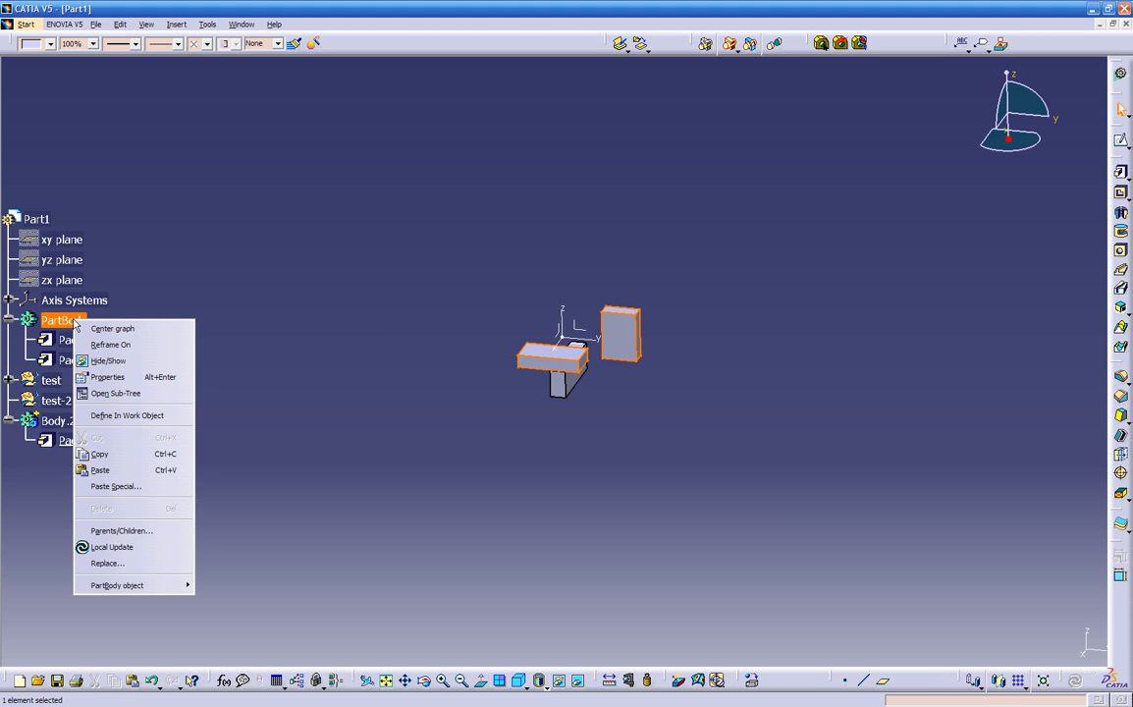
pyautogui.click(100, 346)
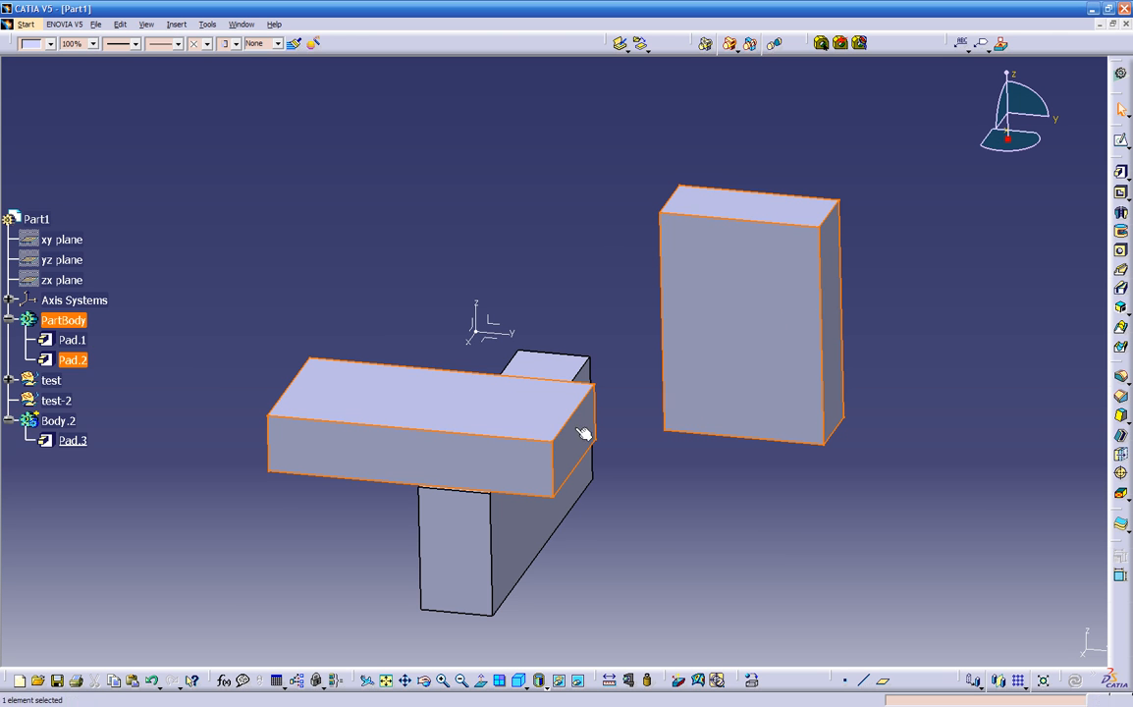
pyautogui.moveTo(544, 473); pyautogui.dragTo(411, 589, button='middle')
# Center the graph on the flat block's pad and on the pad of the vertical block below the origin.
pyautogui.rightClick(442, 371)
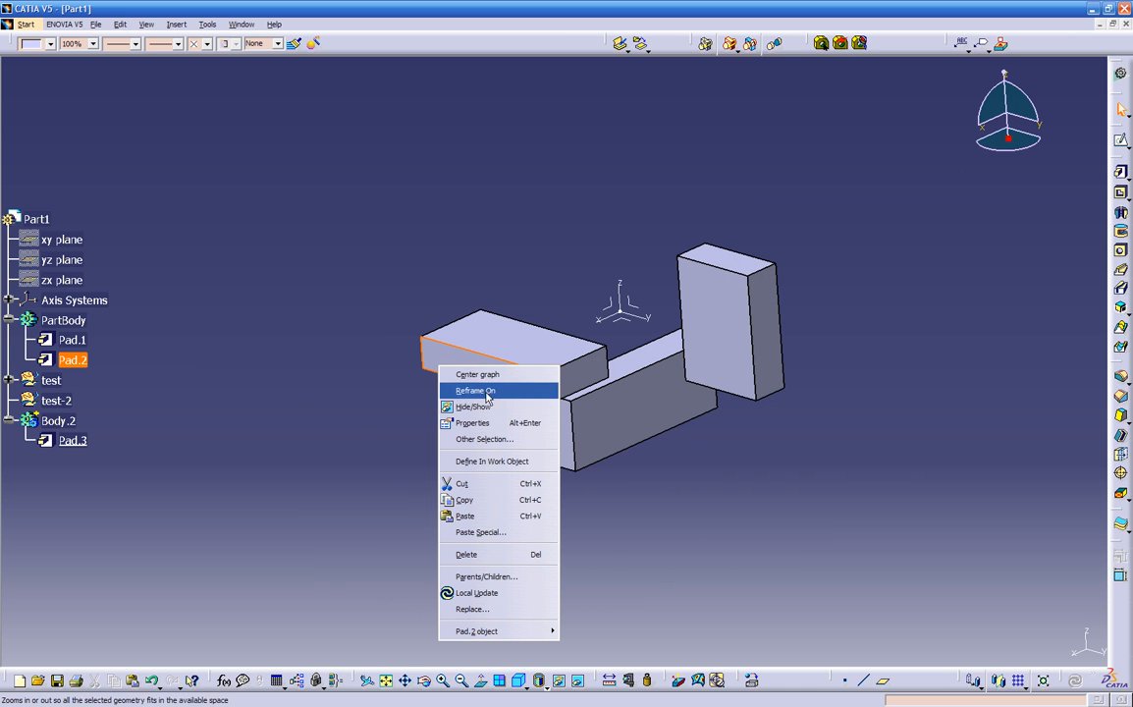
pyautogui.click(487, 379)
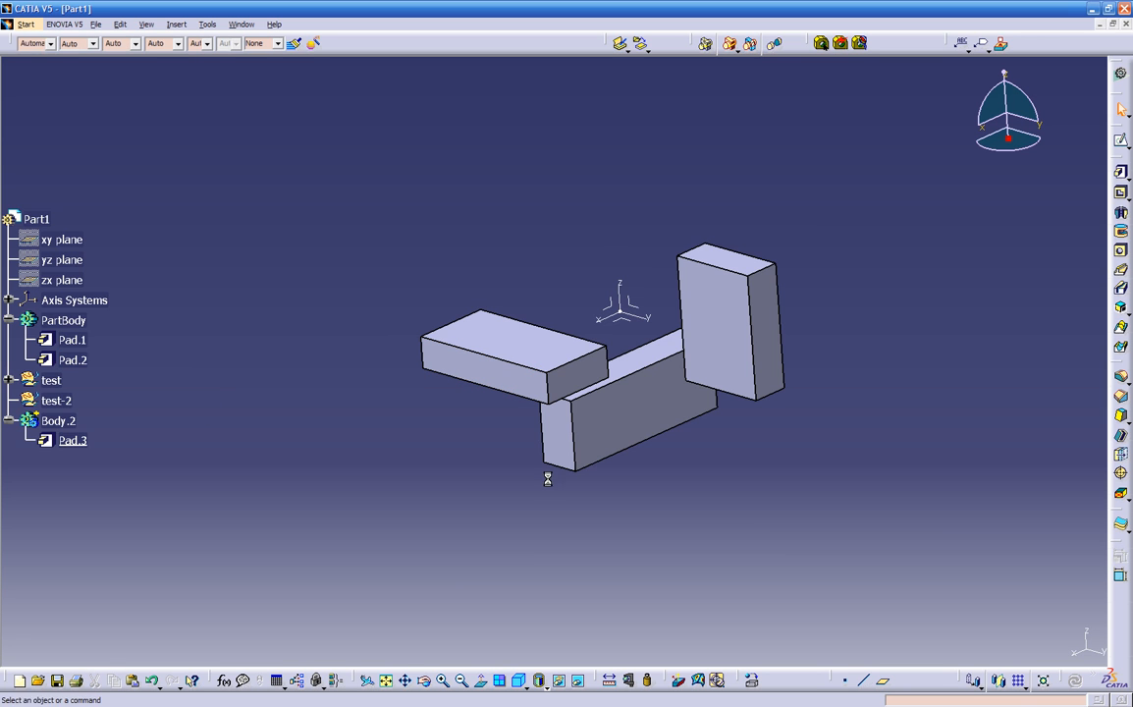
pyautogui.rightClick(579, 442)
pyautogui.click(632, 187)
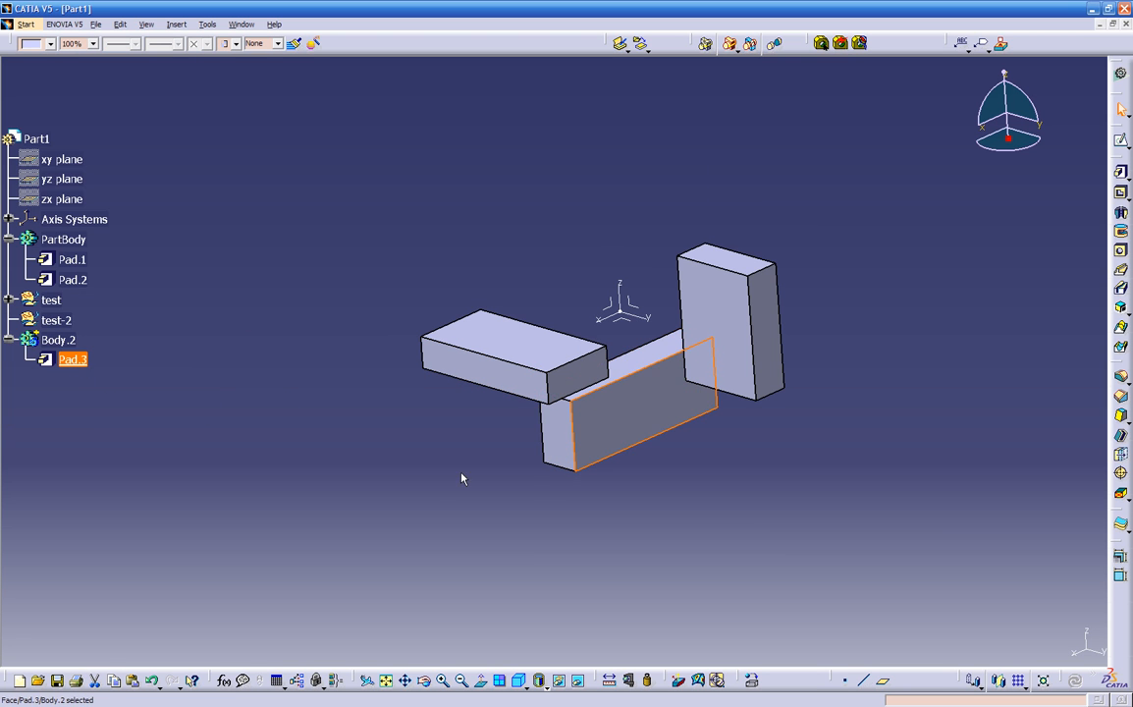
# Reframe the view on Pad.1 and return to an overview of the three solids.
pyautogui.click(239, 376)
pyautogui.rightClick(71, 260)
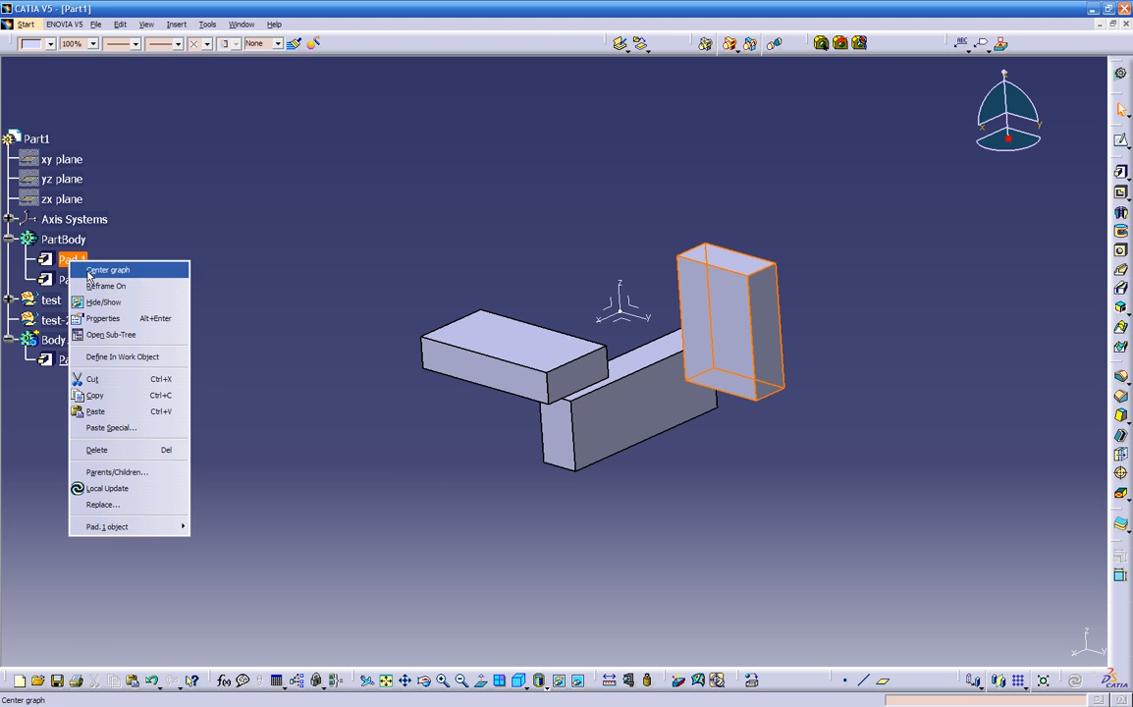
pyautogui.click(100, 285)
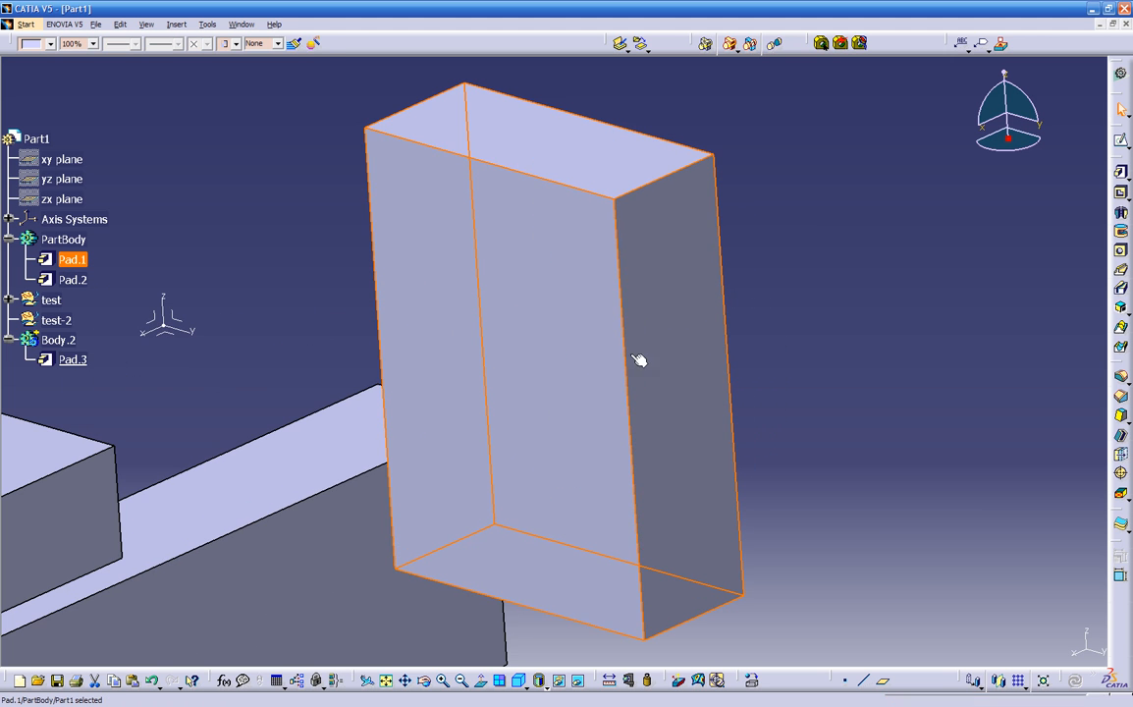
pyautogui.moveTo(751, 253); pyautogui.dragTo(704, 461, button='middle')
pyautogui.click(704, 458)
pyautogui.moveTo(533, 525); pyautogui.dragTo(602, 529, button='middle')
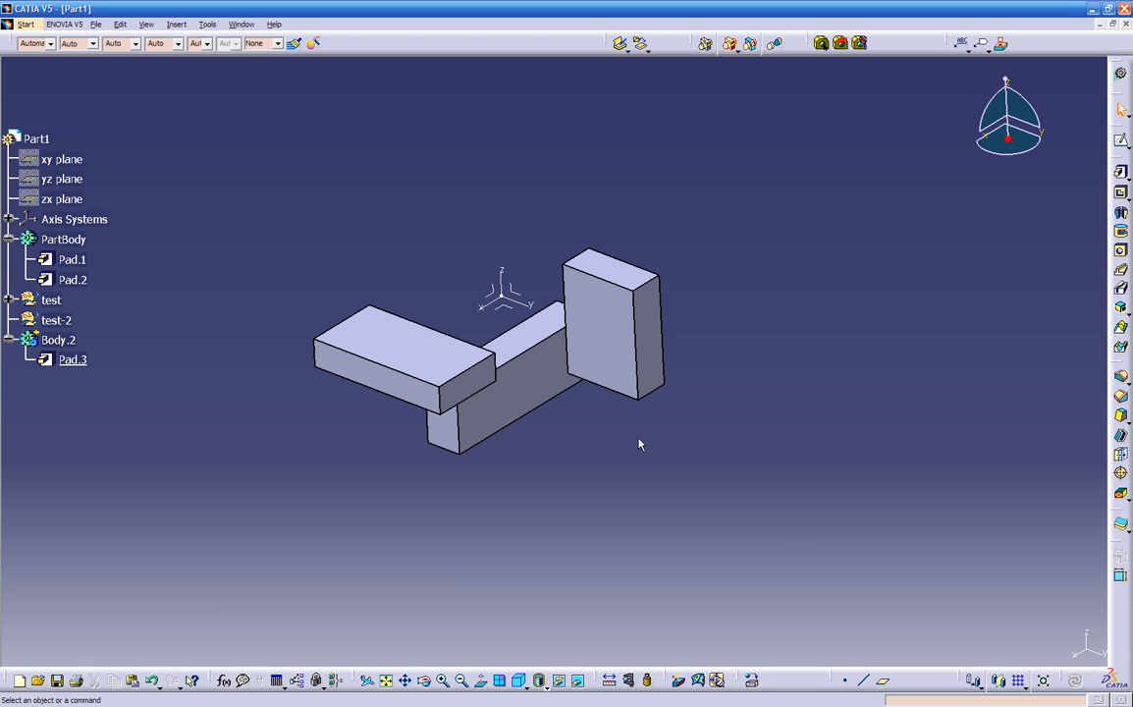
# Switch the part to the Generative Shape Design workbench.
pyautogui.click(1120, 74)
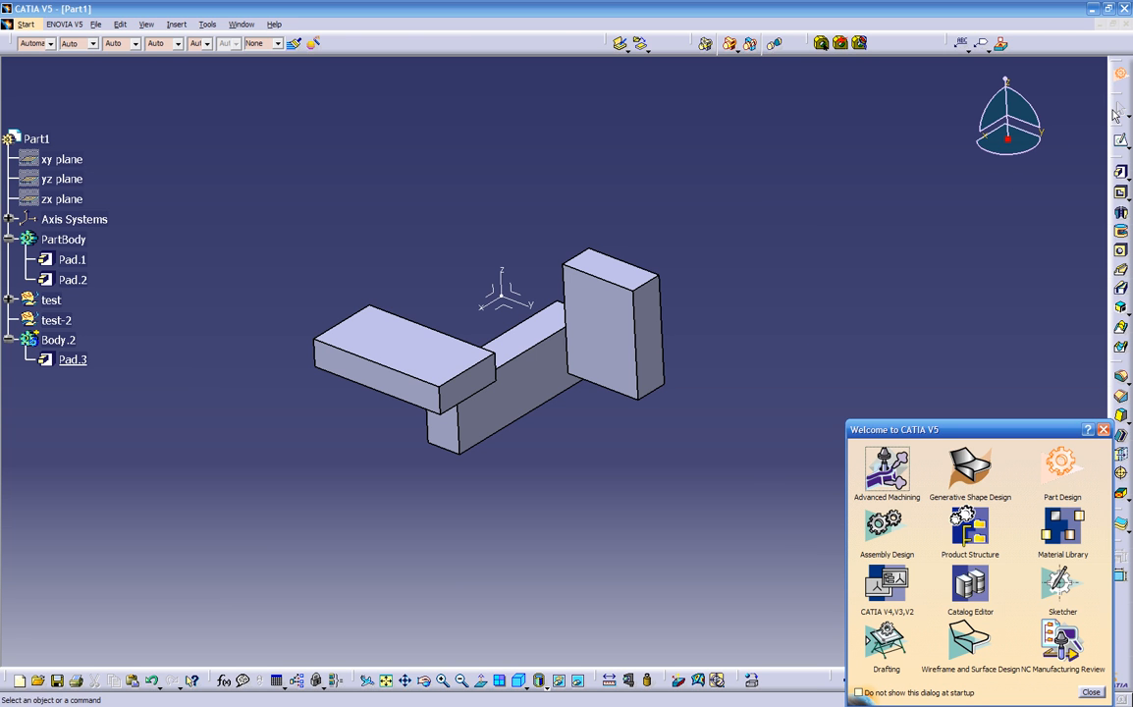
pyautogui.click(994, 487)
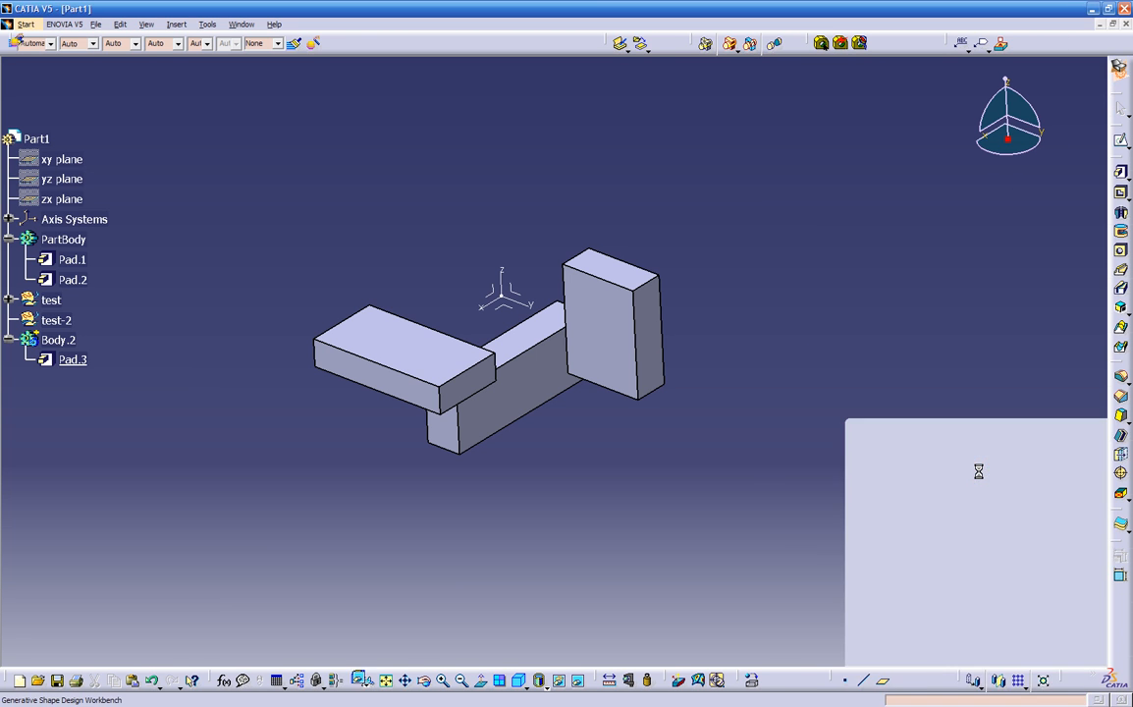
pyautogui.moveTo(789, 523); pyautogui.dragTo(592, 452, button='middle')
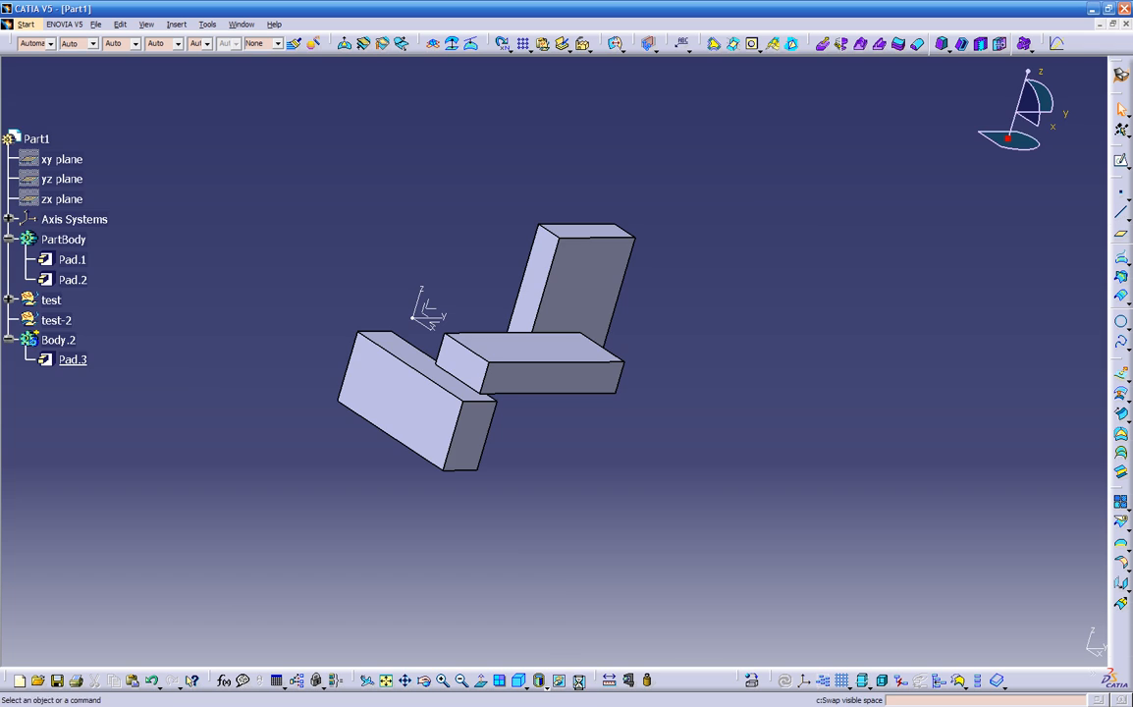
# Examine the hidden sketches in the swapped space by selecting an edge of the flat rectangle, and return to the visible space.
pyautogui.click(579, 680)
pyautogui.moveTo(399, 440)
pyautogui.mouseDown(button='middle')
pyautogui.moveTo(430, 471)
pyautogui.moveTo(510, 412)
pyautogui.mouseUp(button='middle')
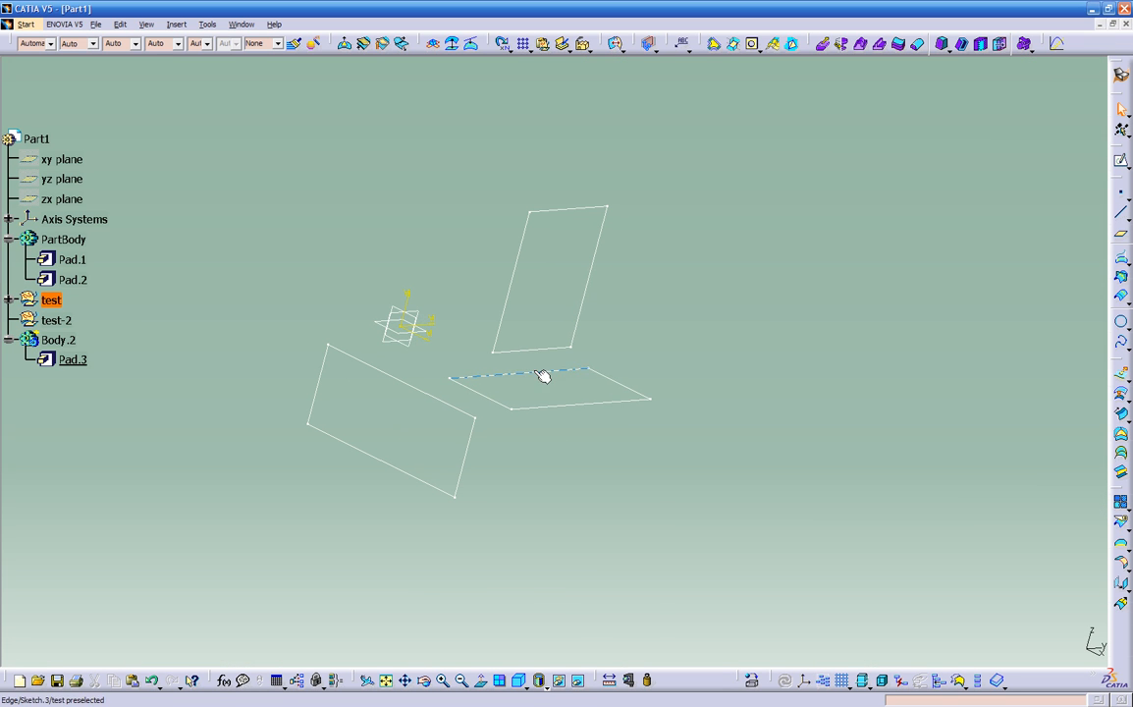
pyautogui.rightClick(539, 377)
pyautogui.click(566, 413)
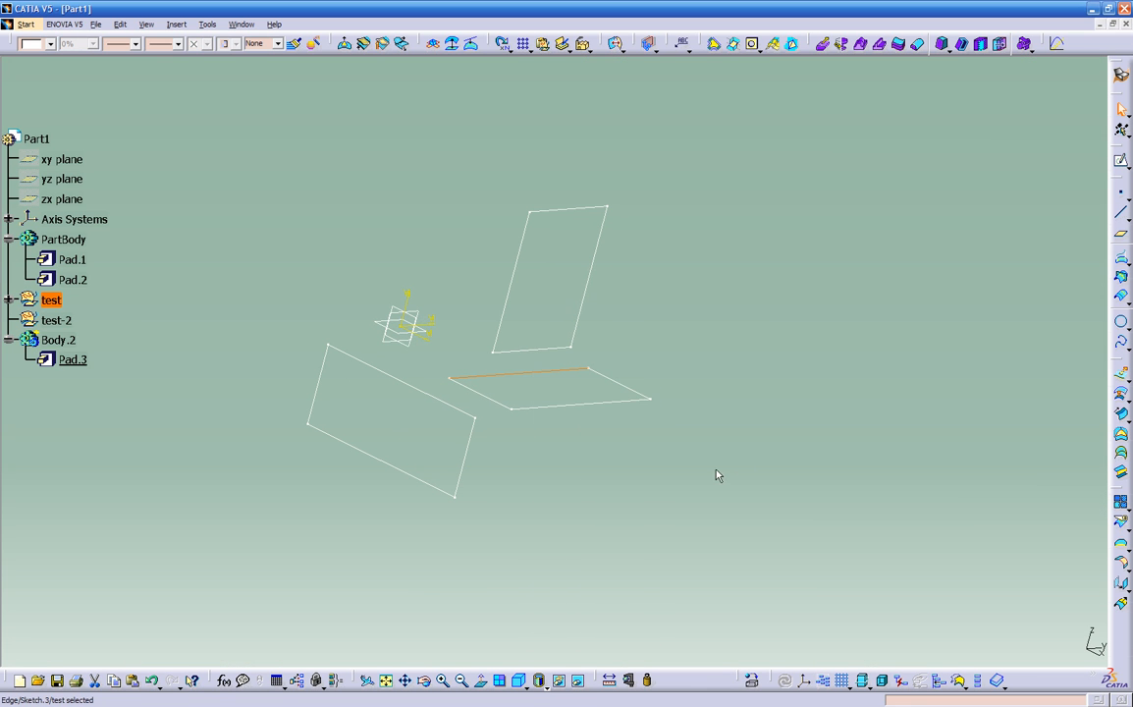
pyautogui.click(578, 682)
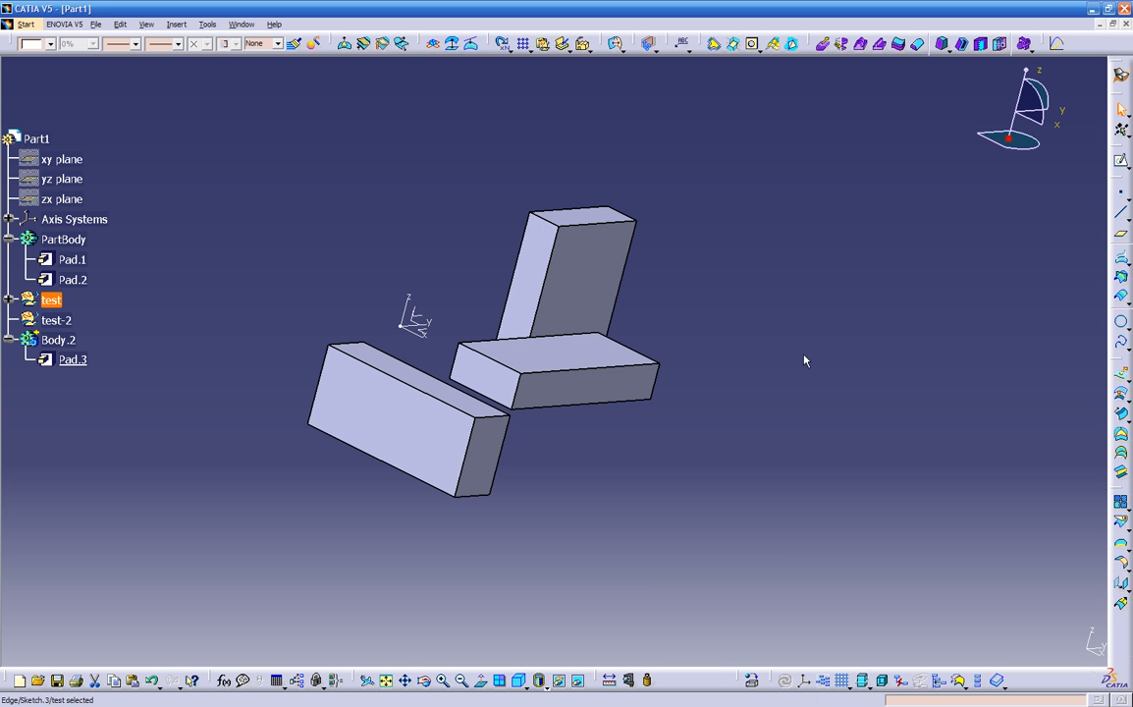
# Close the current part and start a new part in the Generative Shape Design workbench.
pyautogui.click(1125, 24)
pyautogui.click(566, 379)
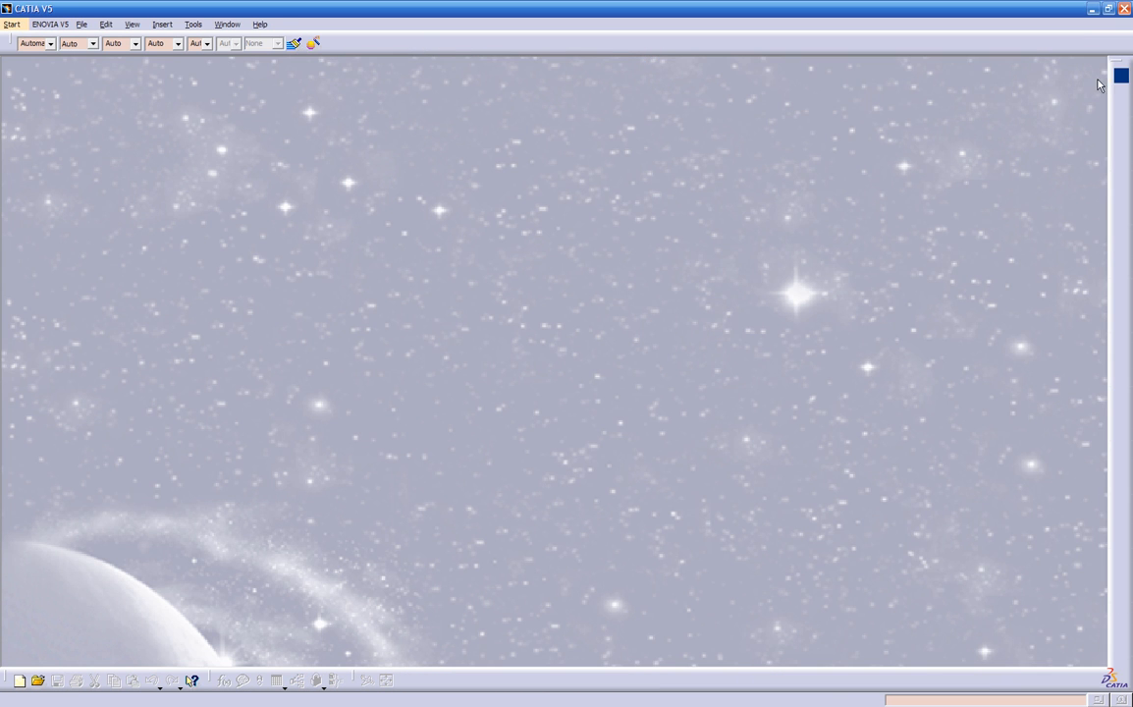
pyautogui.click(1121, 75)
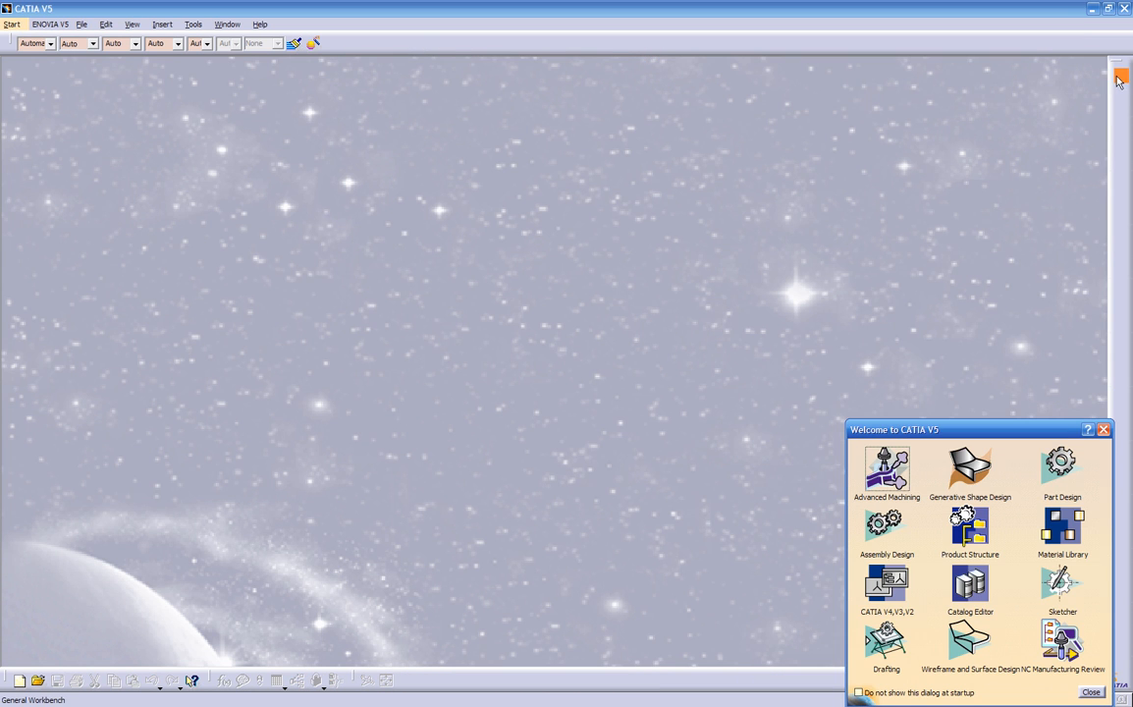
pyautogui.click(972, 467)
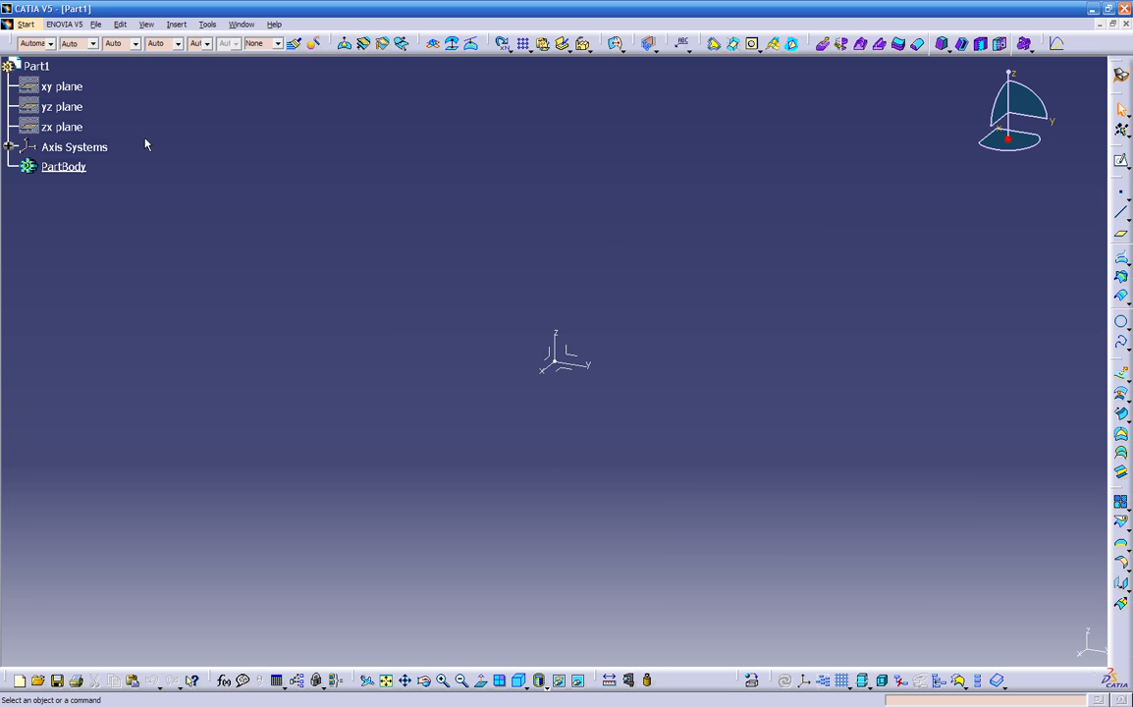
# Insert a geometrical set named "test" directly under Part1.
pyautogui.click(176, 25)
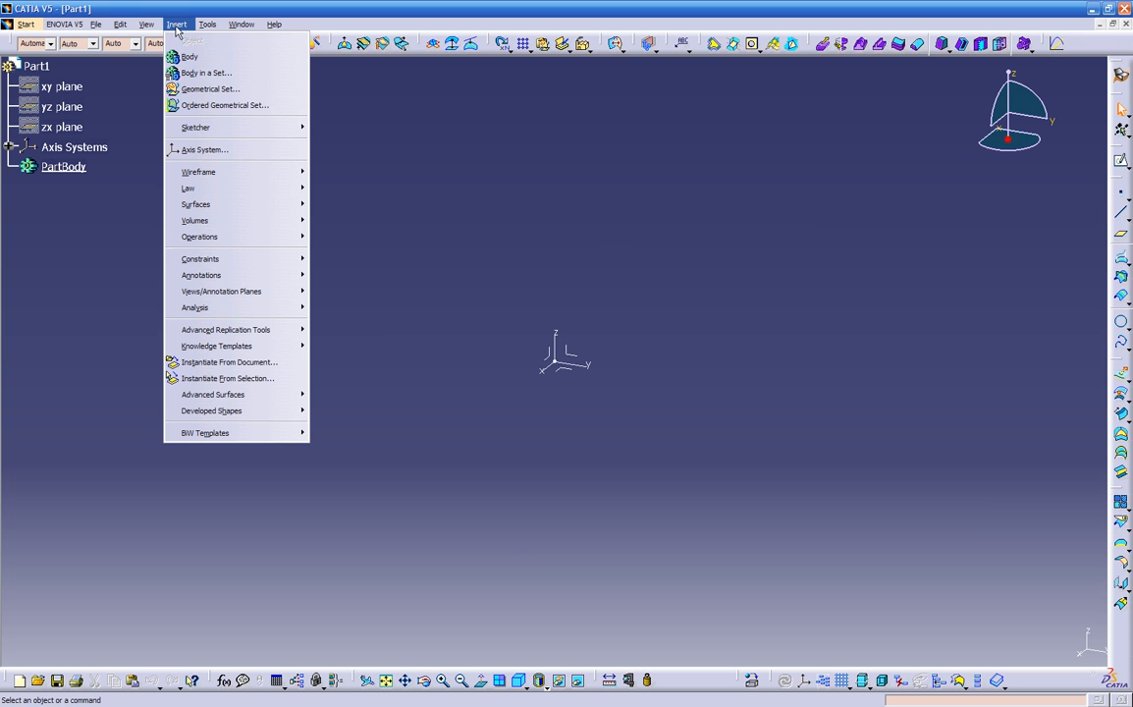
pyautogui.click(196, 91)
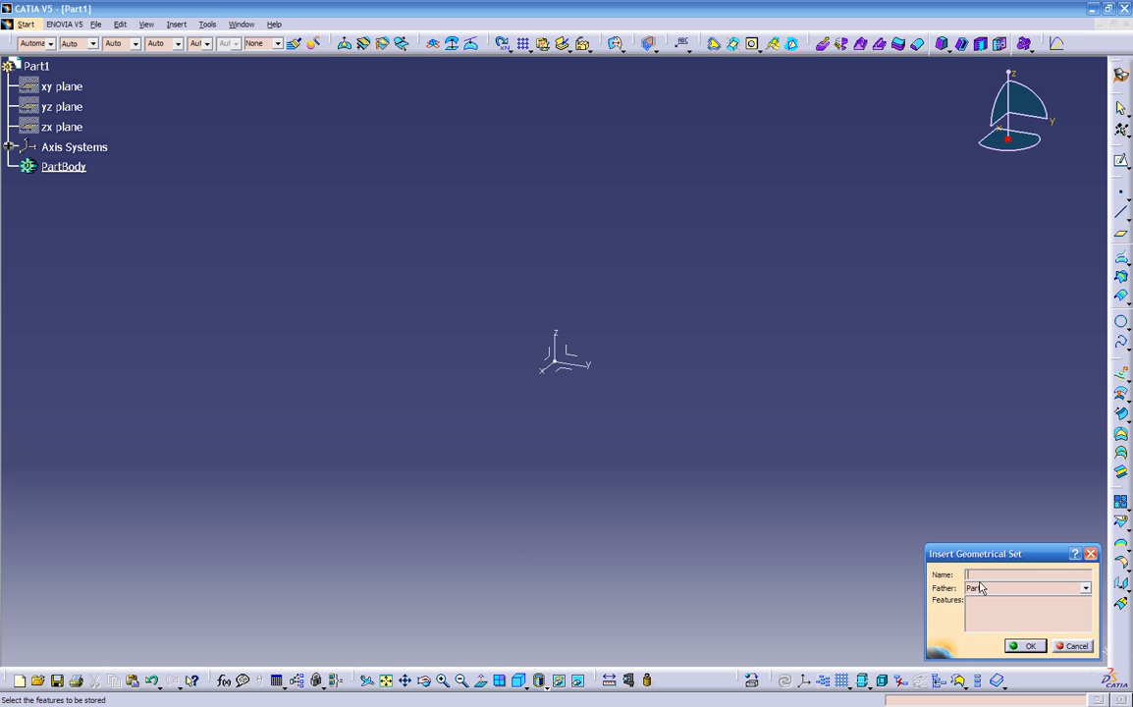
pyautogui.write('test')
pyautogui.press('Return')
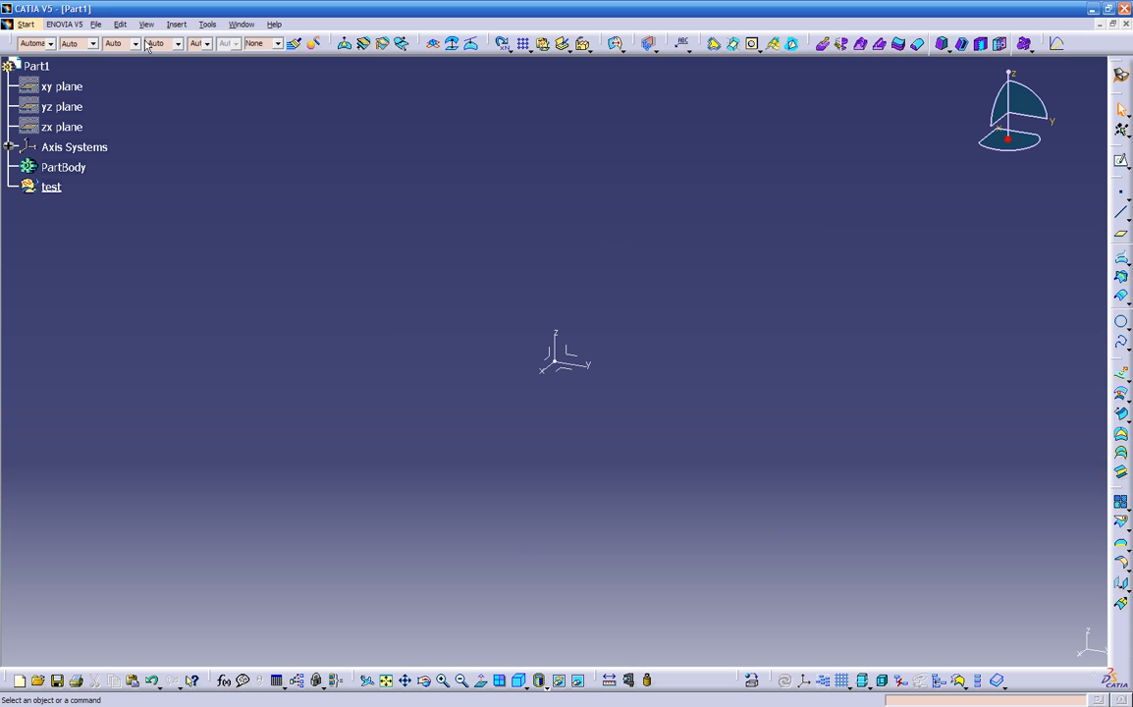
# Insert a geometrical set named "sub-1" with the "test" set as its father.
pyautogui.click(175, 24)
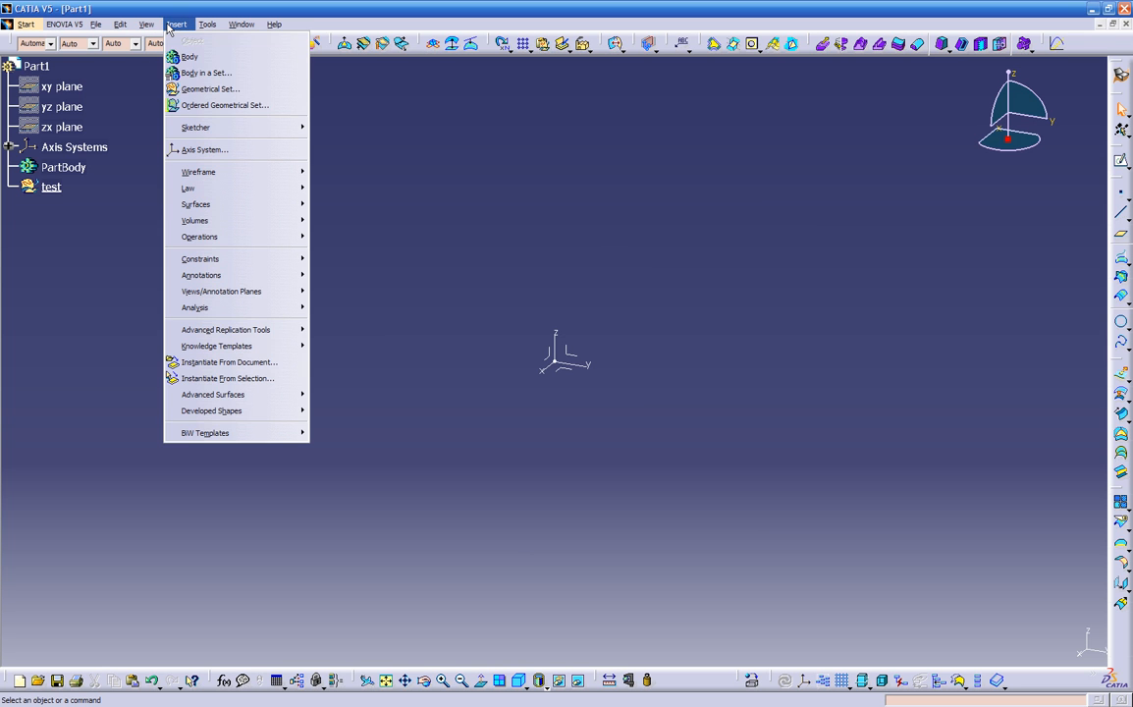
pyautogui.click(210, 88)
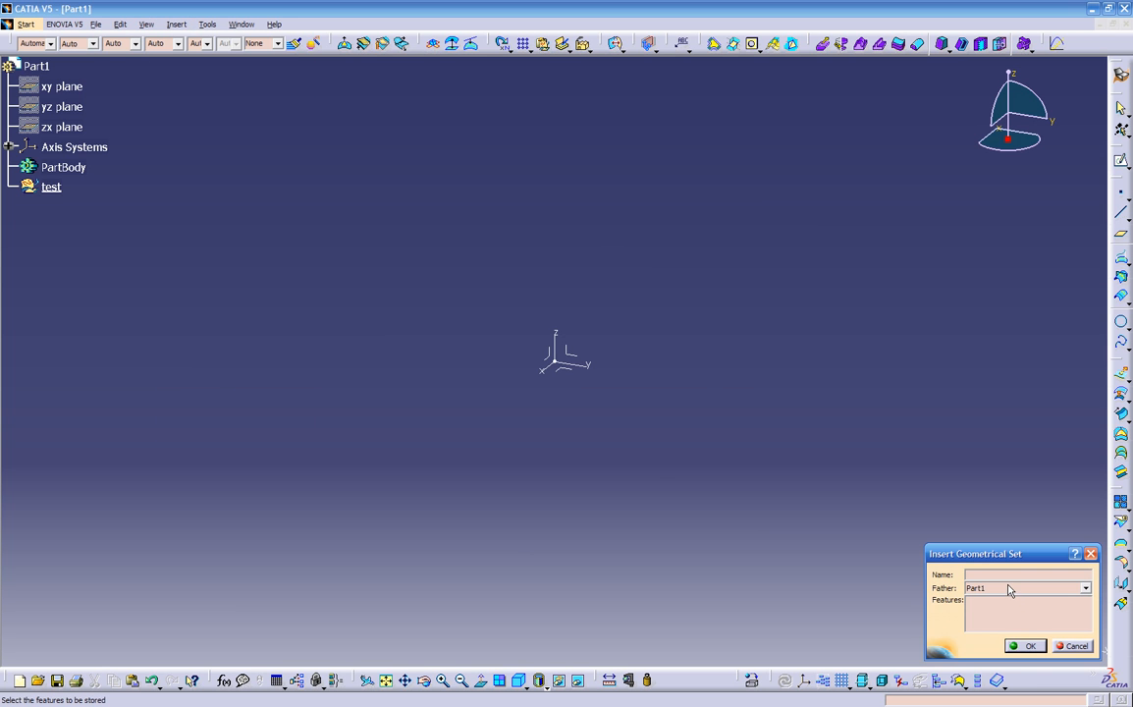
pyautogui.write('sub')
pyautogui.click(1041, 588)
pyautogui.click(992, 611)
pyautogui.click(1039, 646)
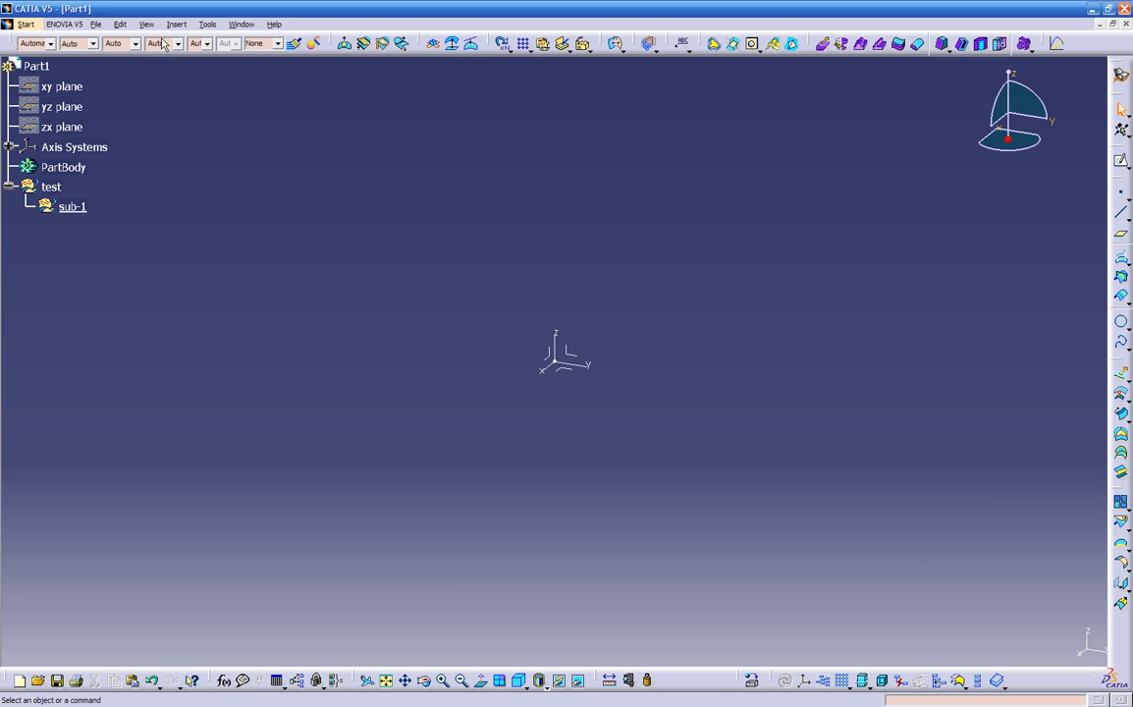
# Insert a geometrical set named "sub-2" under Part1, and collapse and re-expand the "test" set to check the tree structure.
pyautogui.click(167, 25)
pyautogui.click(173, 90)
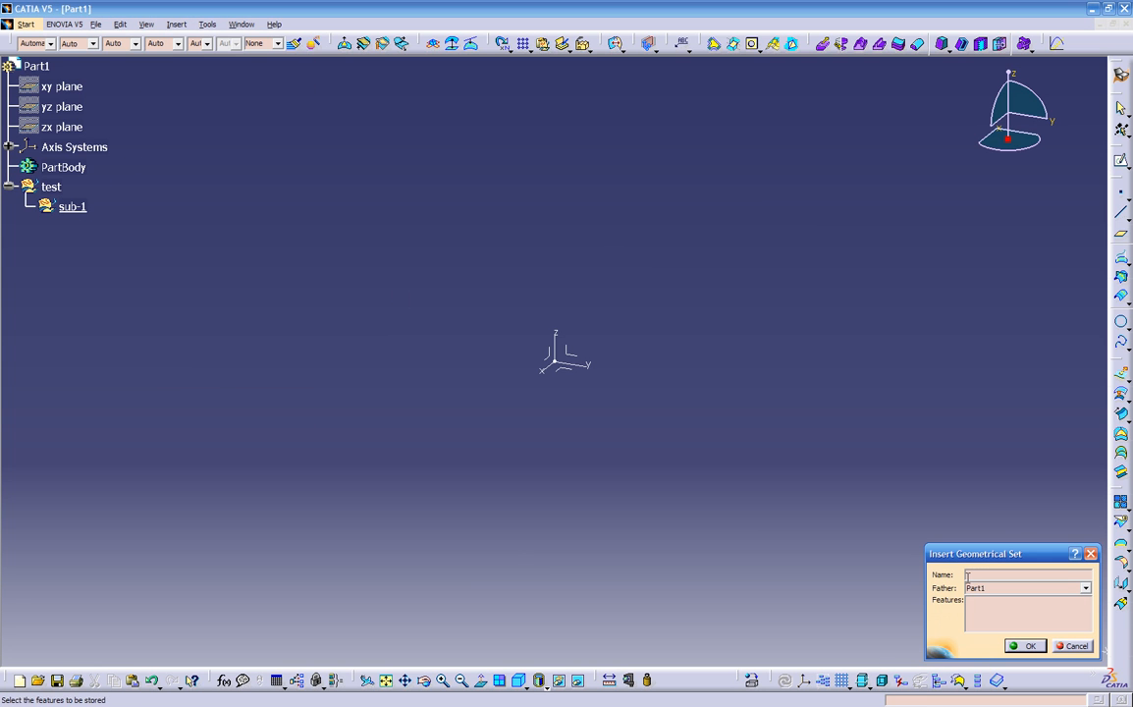
pyautogui.write('sub-2')
pyautogui.press('Return')
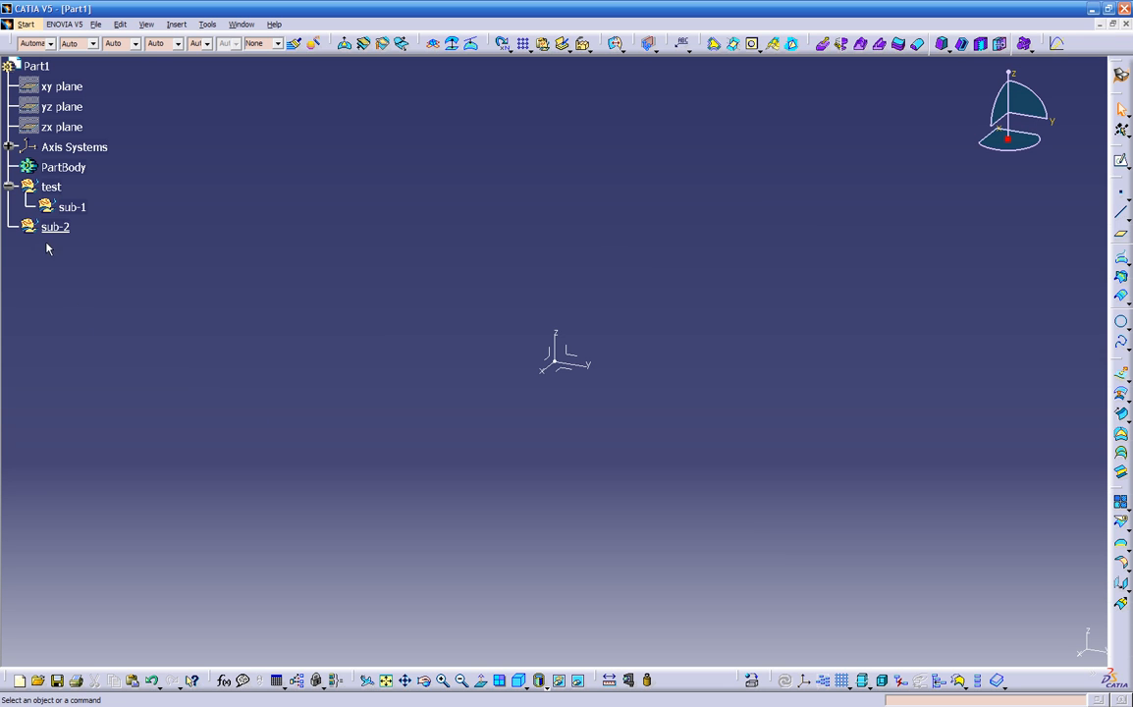
pyautogui.click(9, 187)
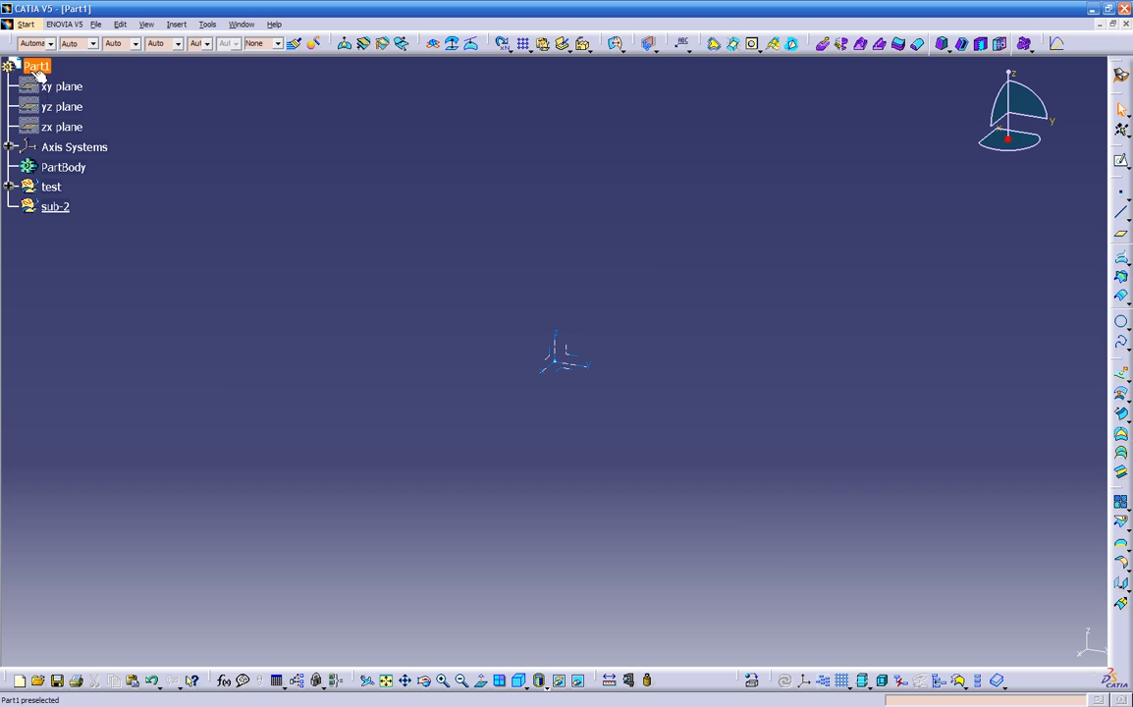
pyautogui.click(8, 186)
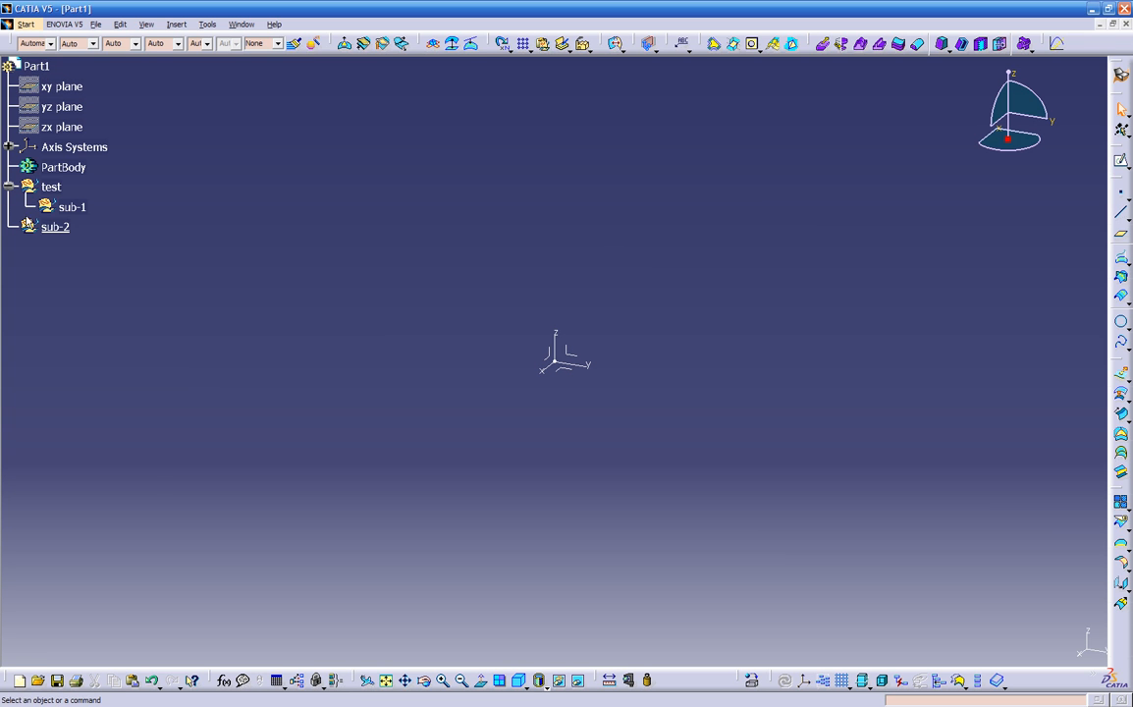
# Move the "sub-2" set into the "test" set with Change Geometrical Set.
pyautogui.rightClick(37, 226)
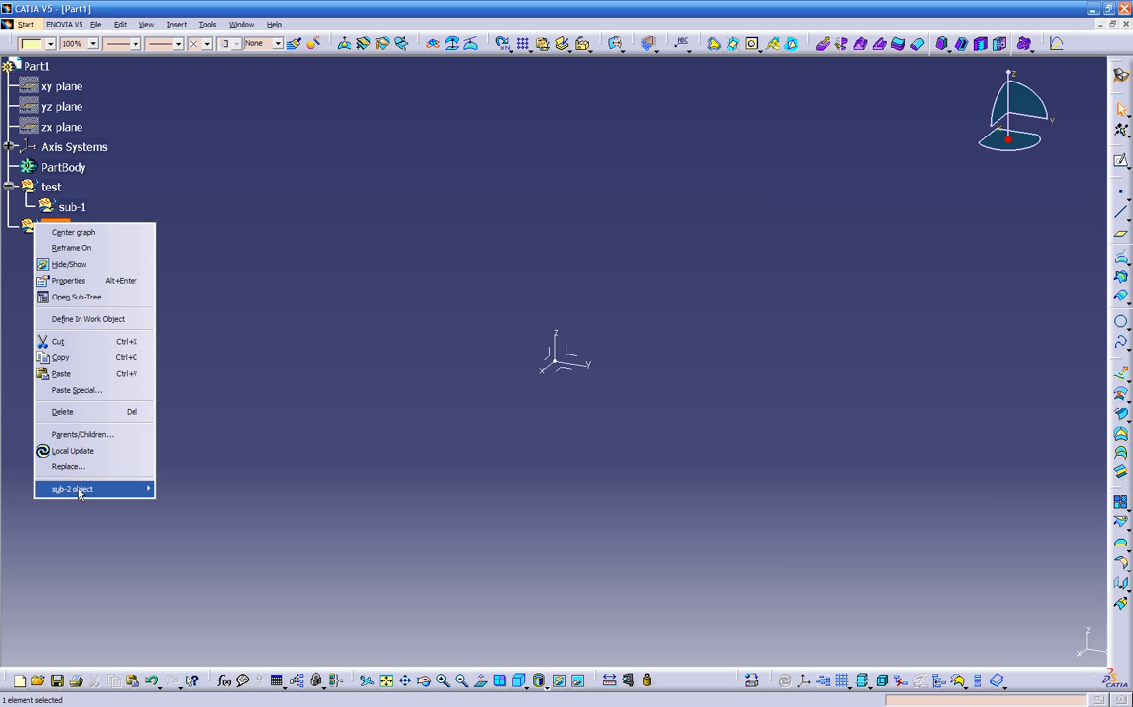
pyautogui.moveTo(80, 494)
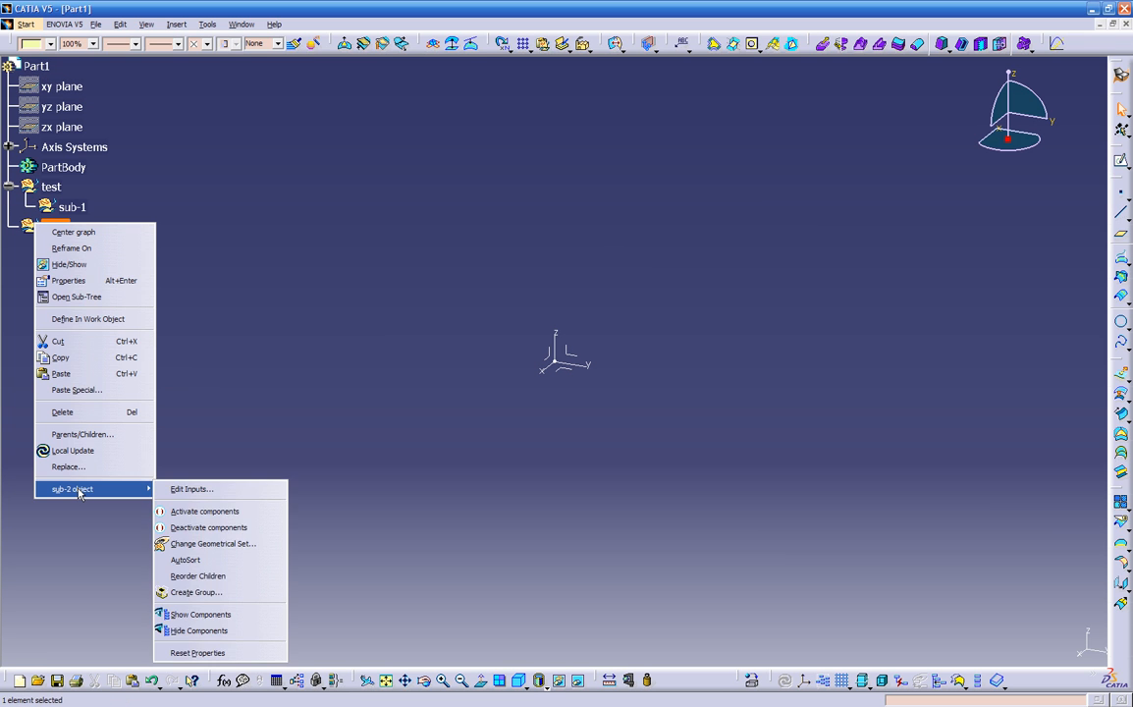
pyautogui.click(184, 547)
pyautogui.click(1031, 587)
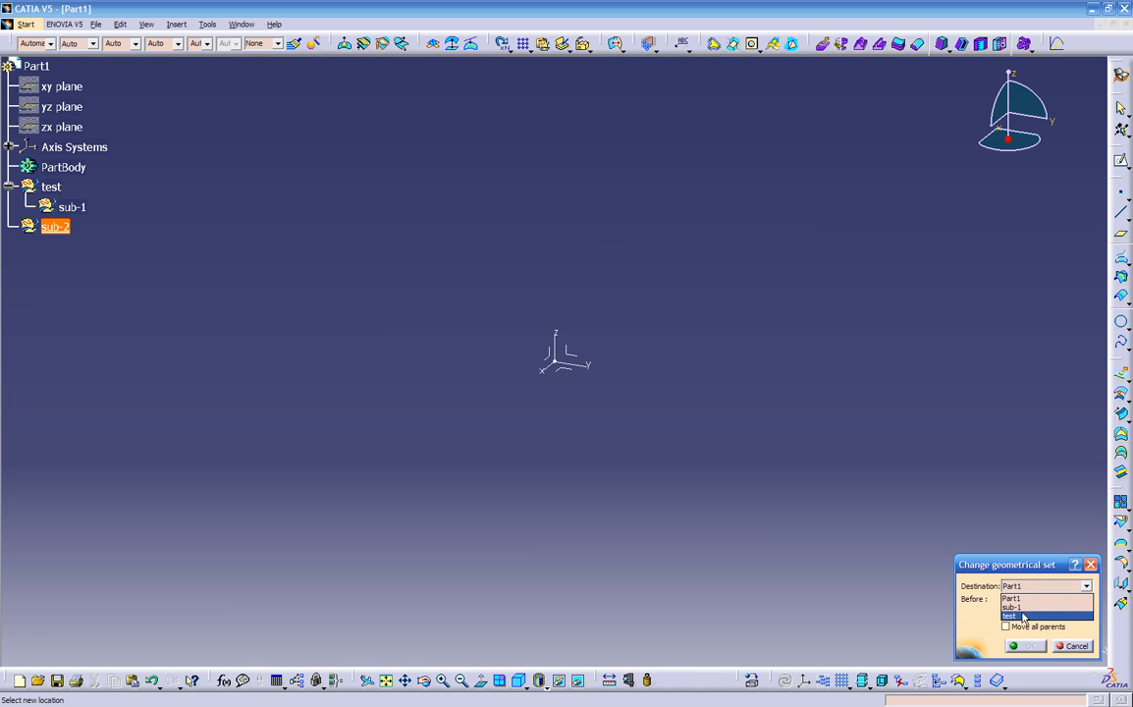
pyautogui.click(1024, 616)
pyautogui.click(1021, 647)
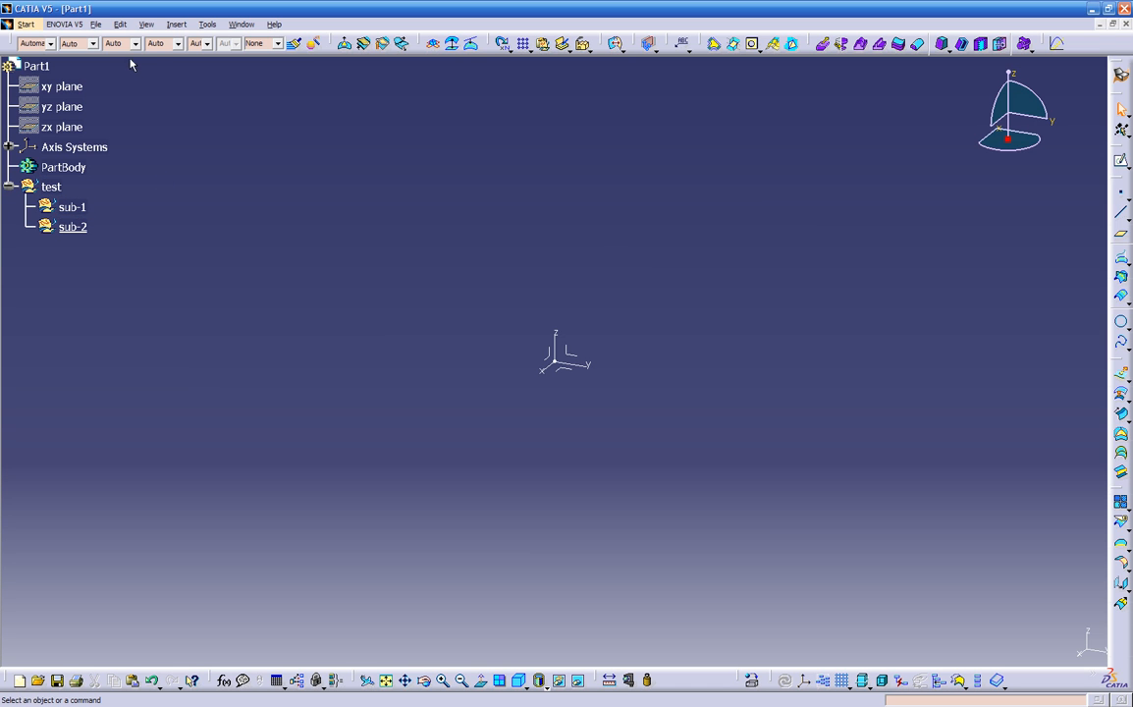
# Insert a geometrical set named "sub-3" with the "test" set as its father.
pyautogui.click(176, 25)
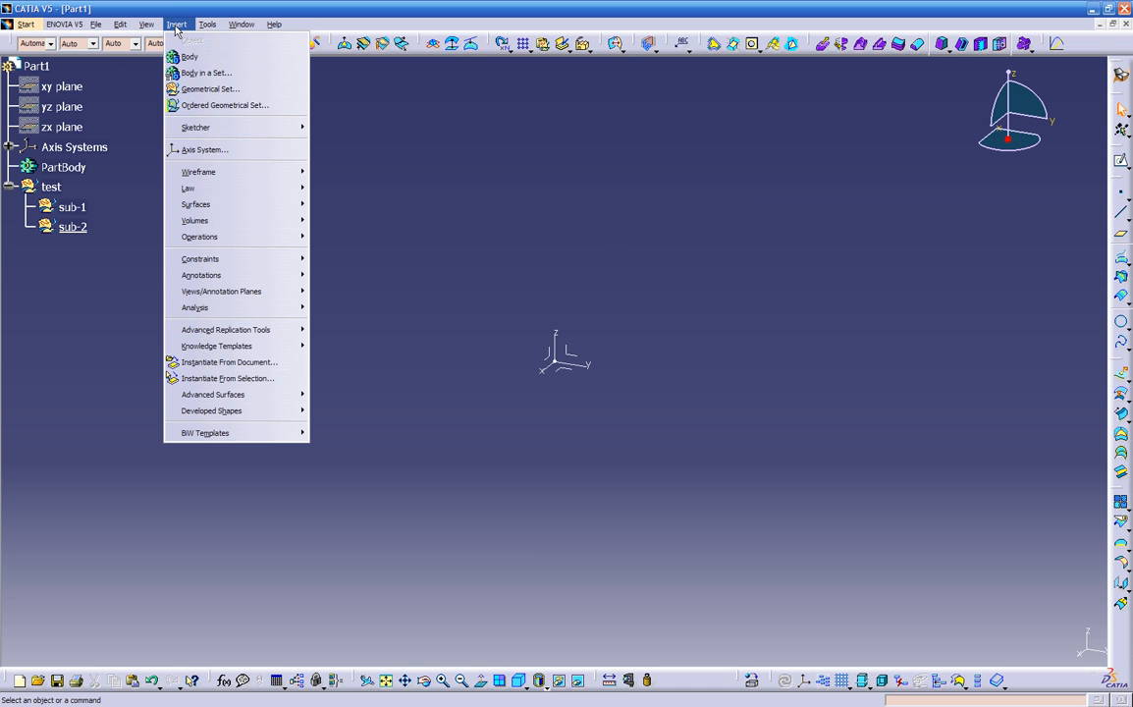
pyautogui.click(186, 90)
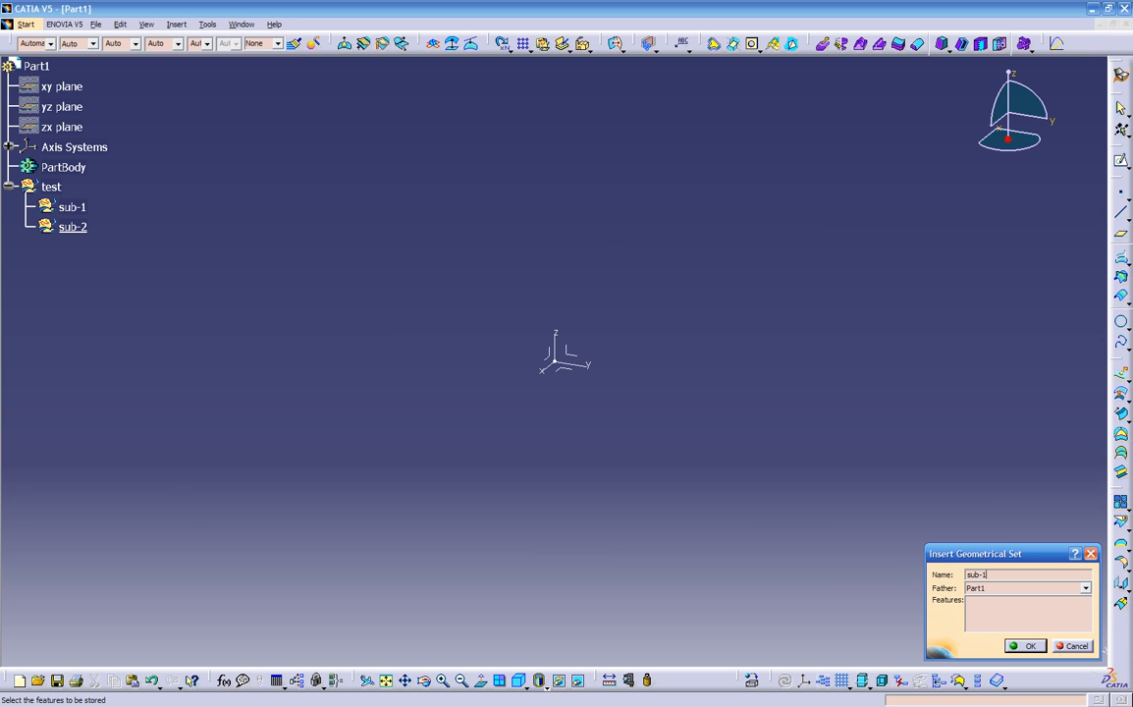
pyautogui.press('BackSpace')
pyautogui.write('2')
pyautogui.click(993, 588)
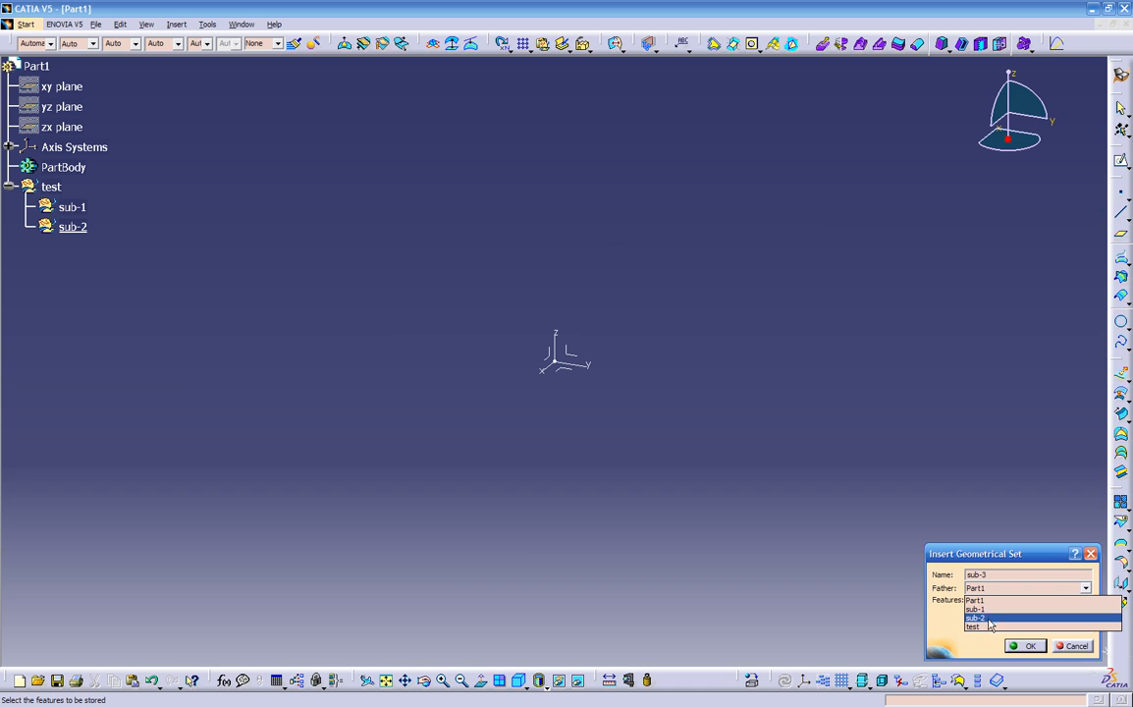
pyautogui.click(992, 627)
pyautogui.click(1027, 646)
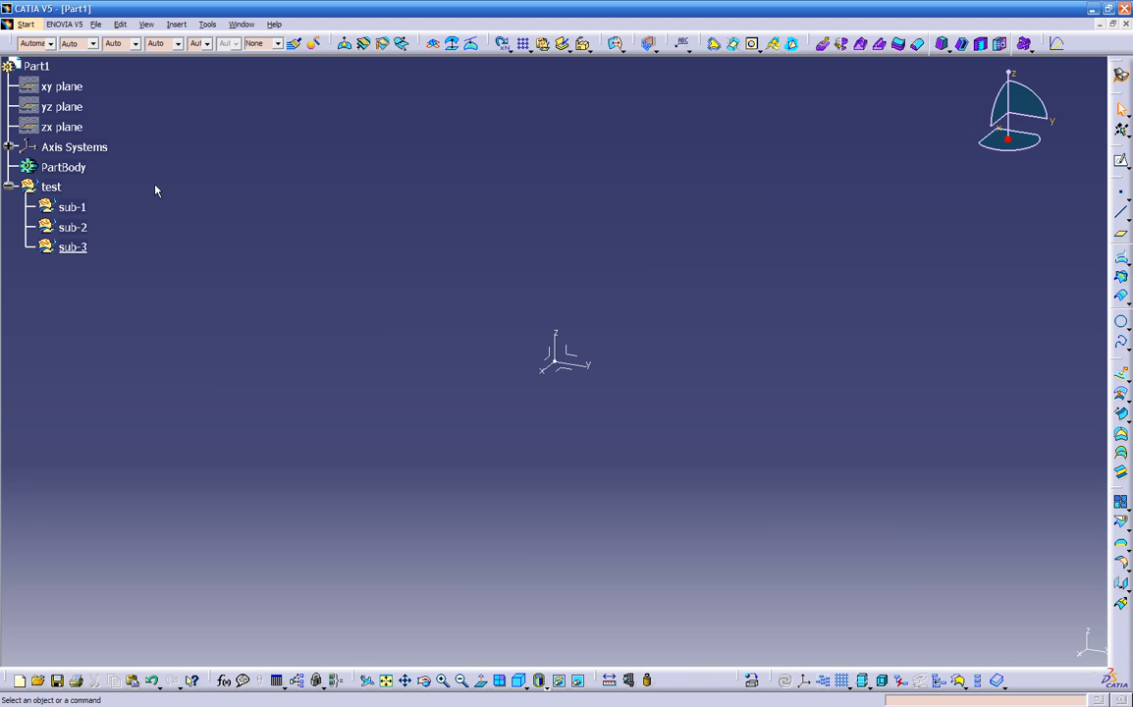
# Insert a geometrical set named "sub-4" with Part1 as its father.
pyautogui.click(176, 24)
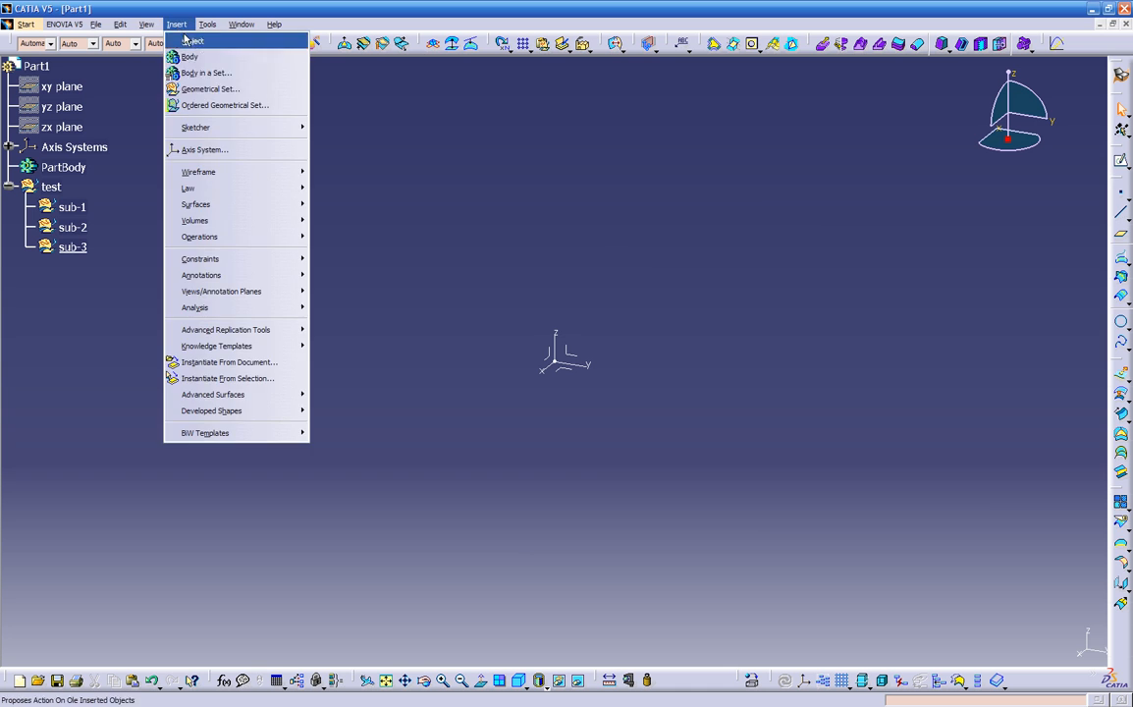
pyautogui.click(198, 93)
pyautogui.write('sub-4')
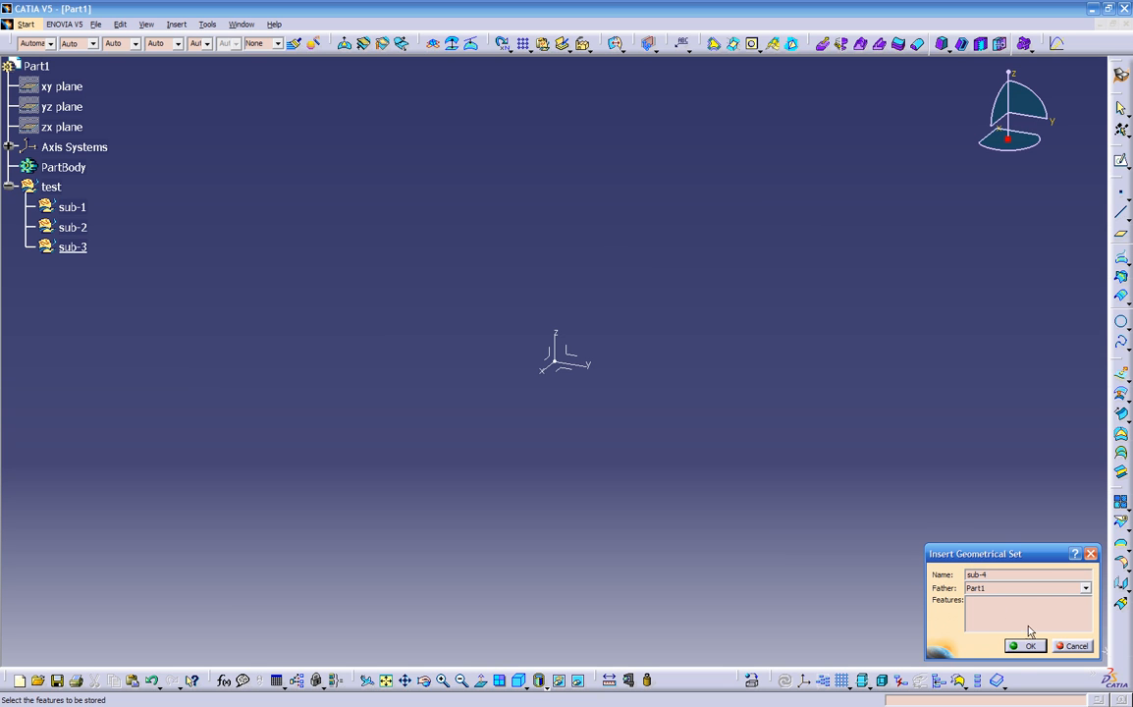
pyautogui.click(1044, 592)
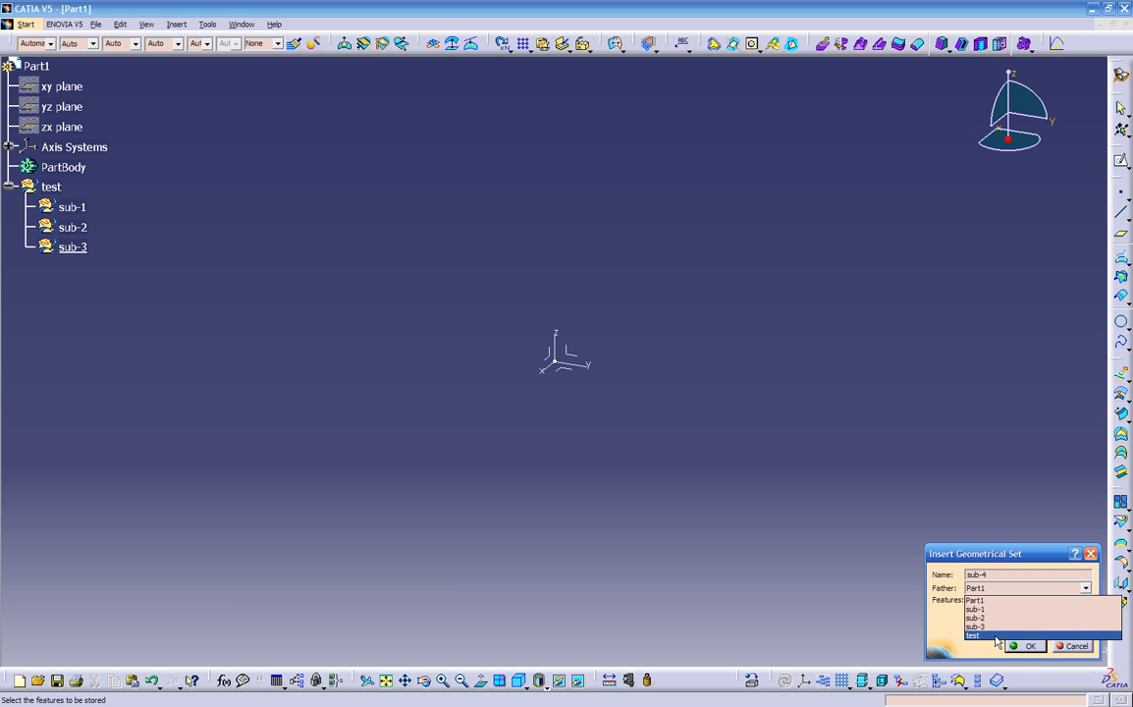
pyautogui.click(999, 600)
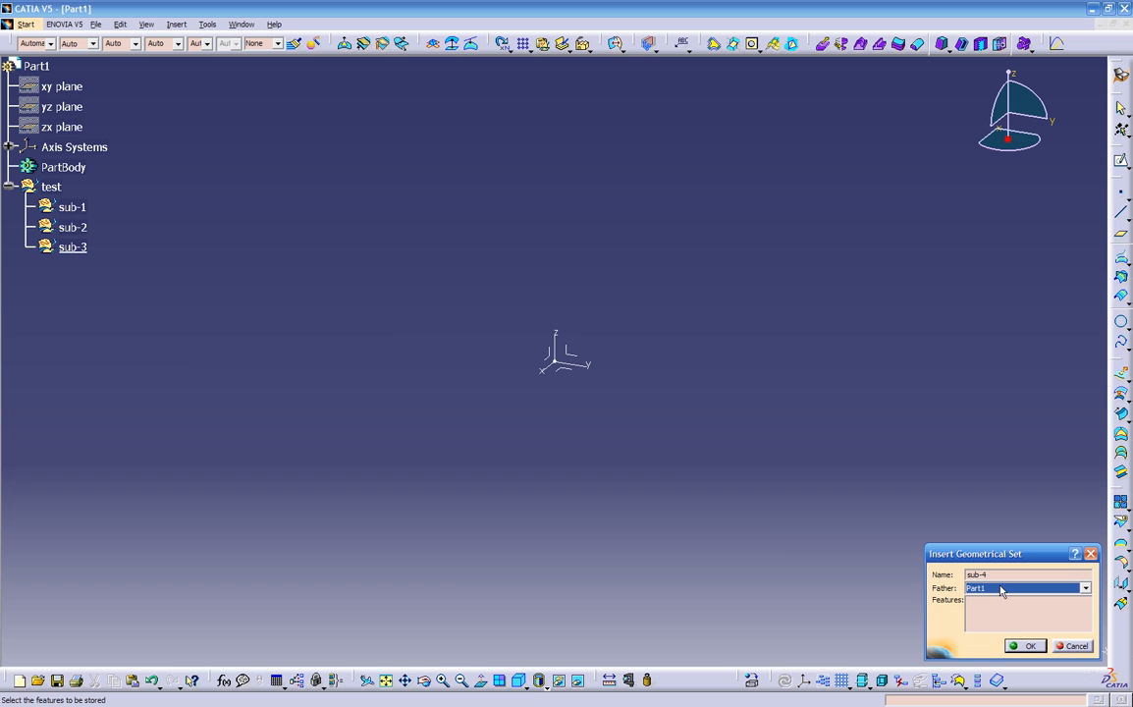
pyautogui.click(1024, 647)
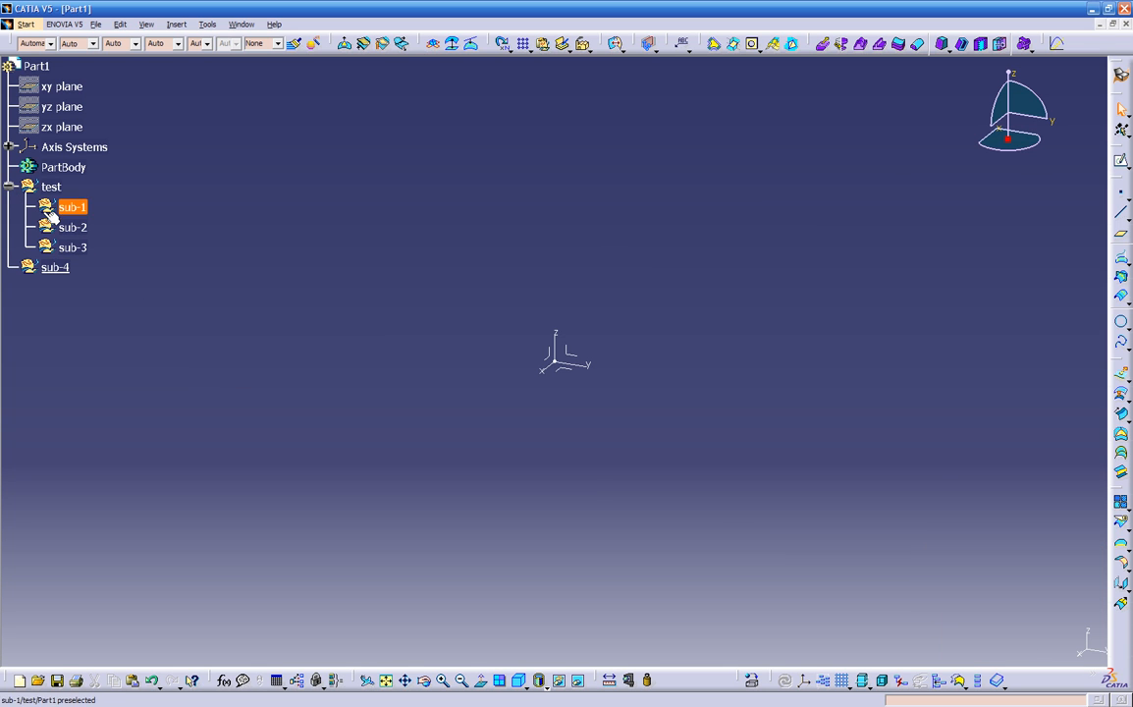
# Move the "sub-4" set to the last position in the "test" set with Change Geometrical Set.
pyautogui.click(48, 269)
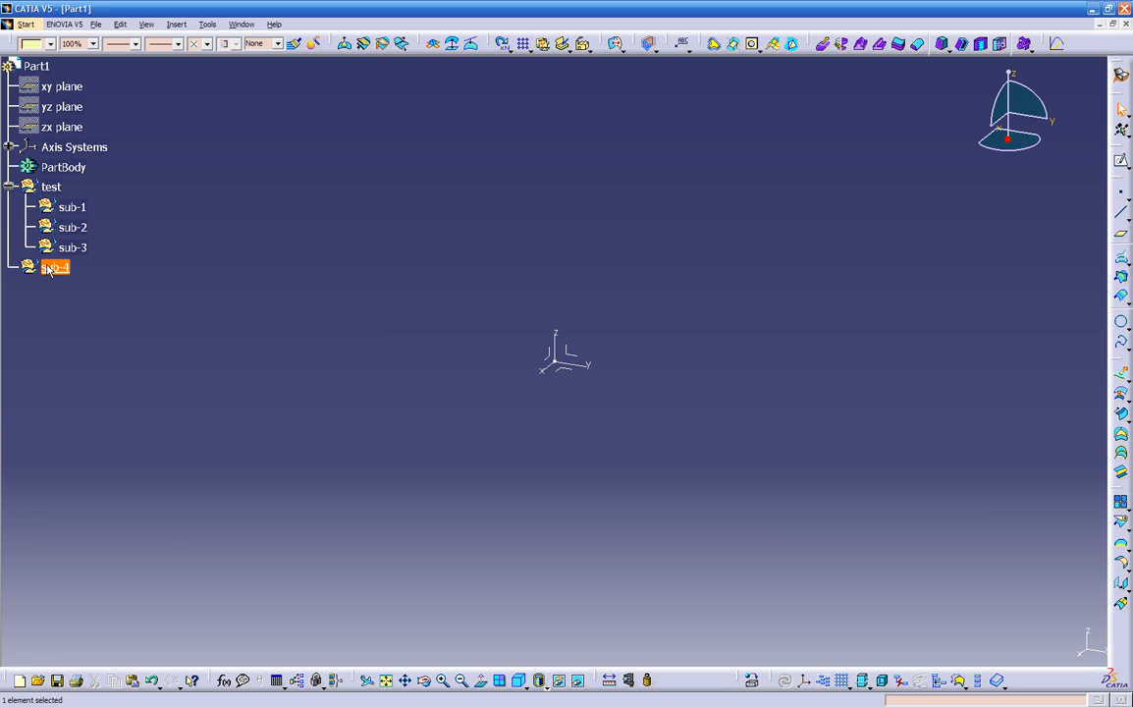
pyautogui.rightClick(49, 270)
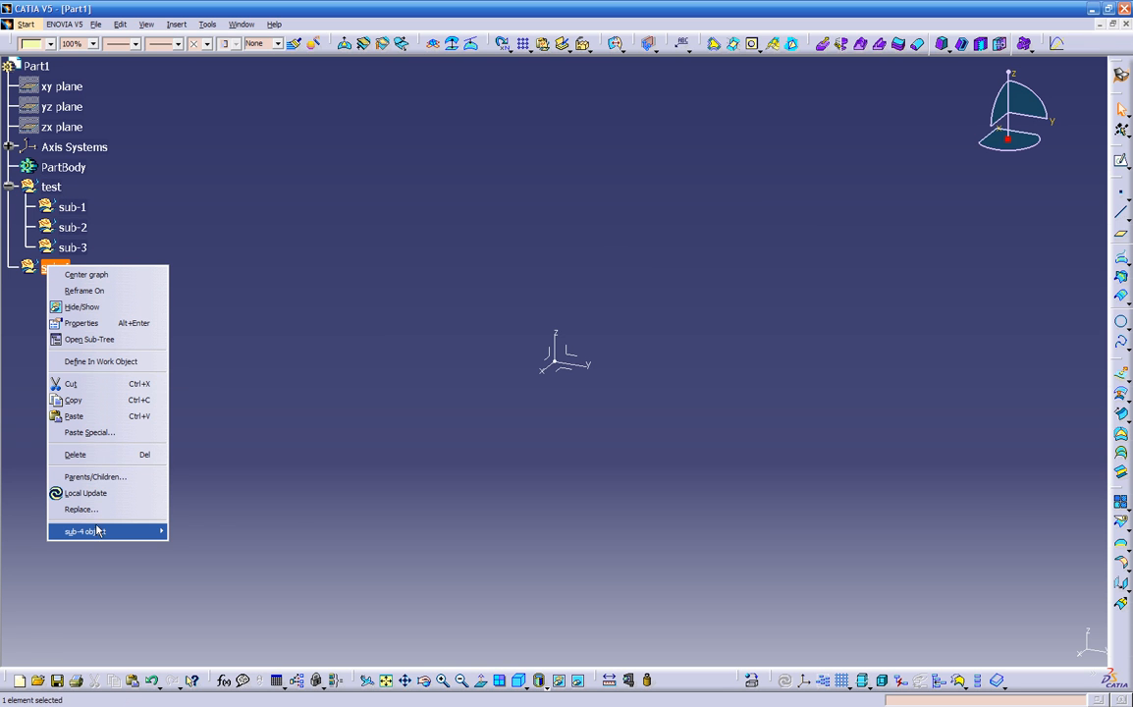
pyautogui.moveTo(98, 531)
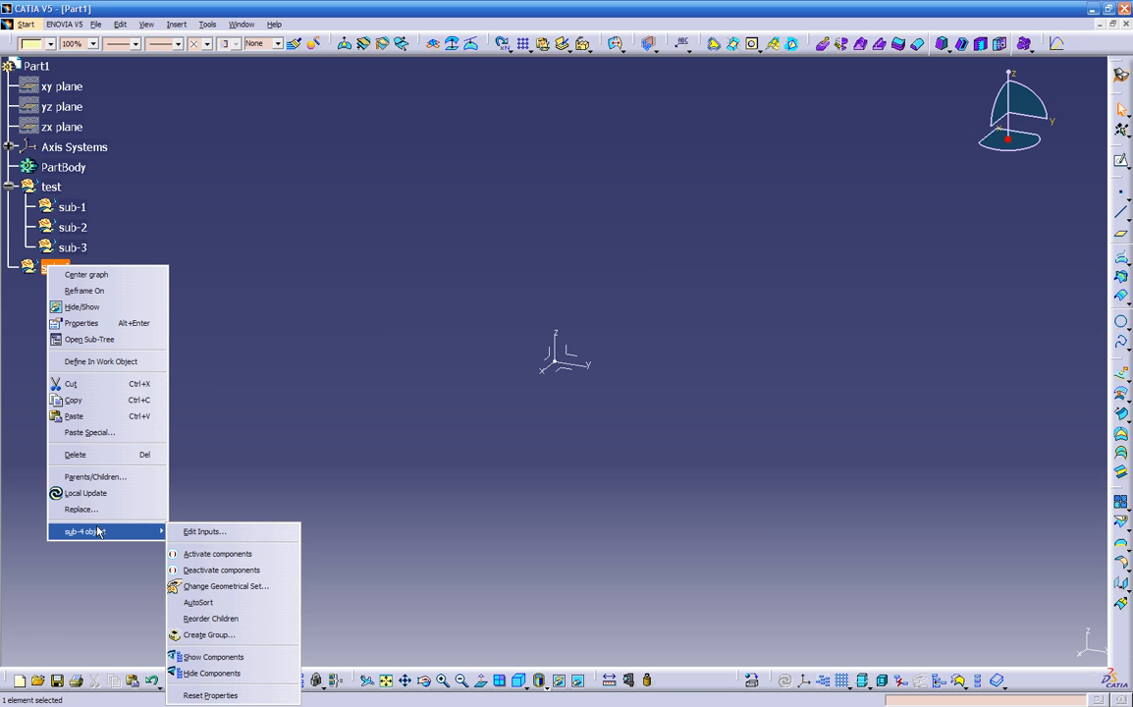
pyautogui.click(196, 586)
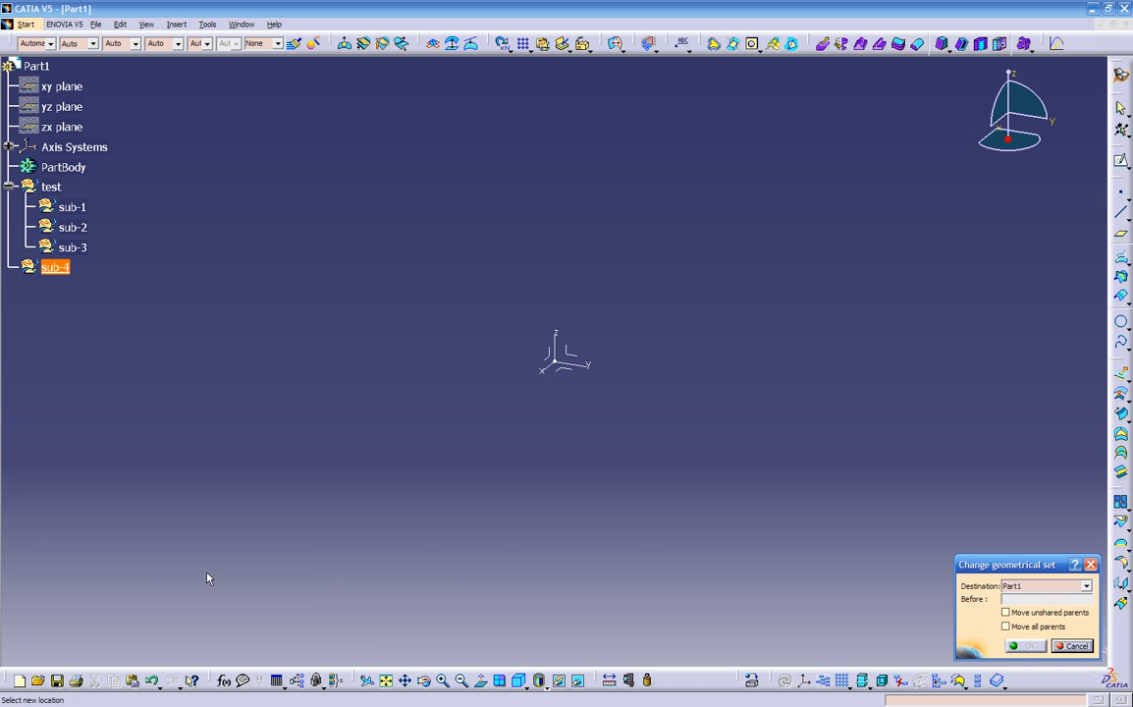
pyautogui.click(1039, 588)
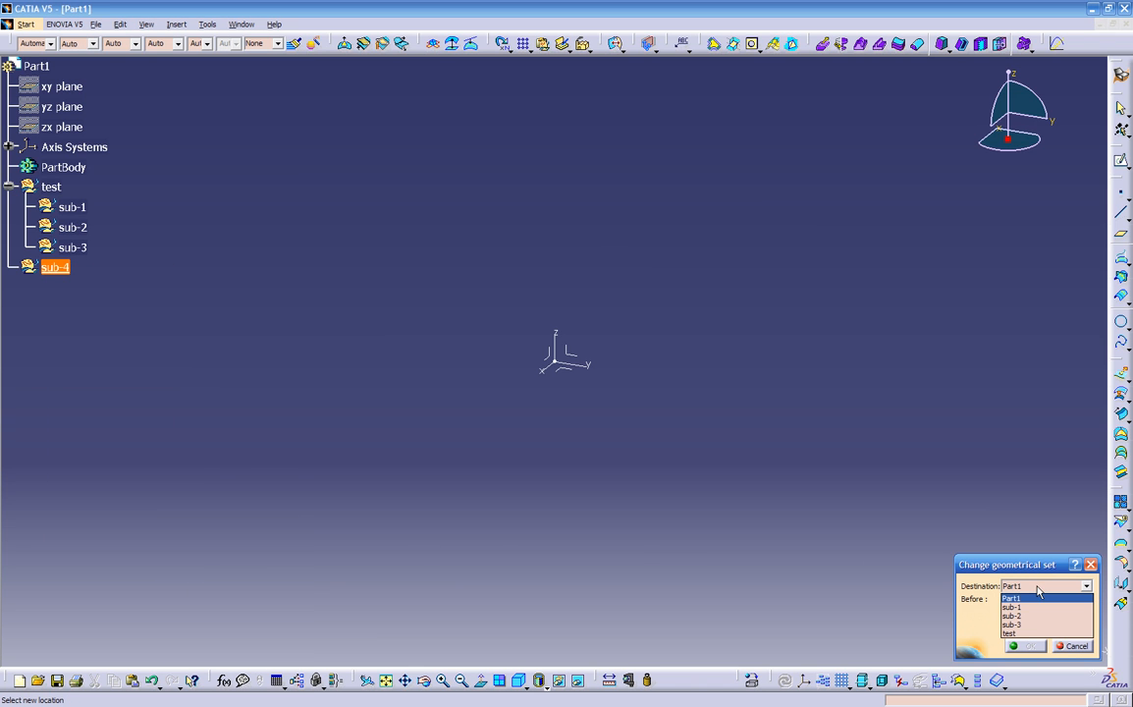
pyautogui.click(1020, 634)
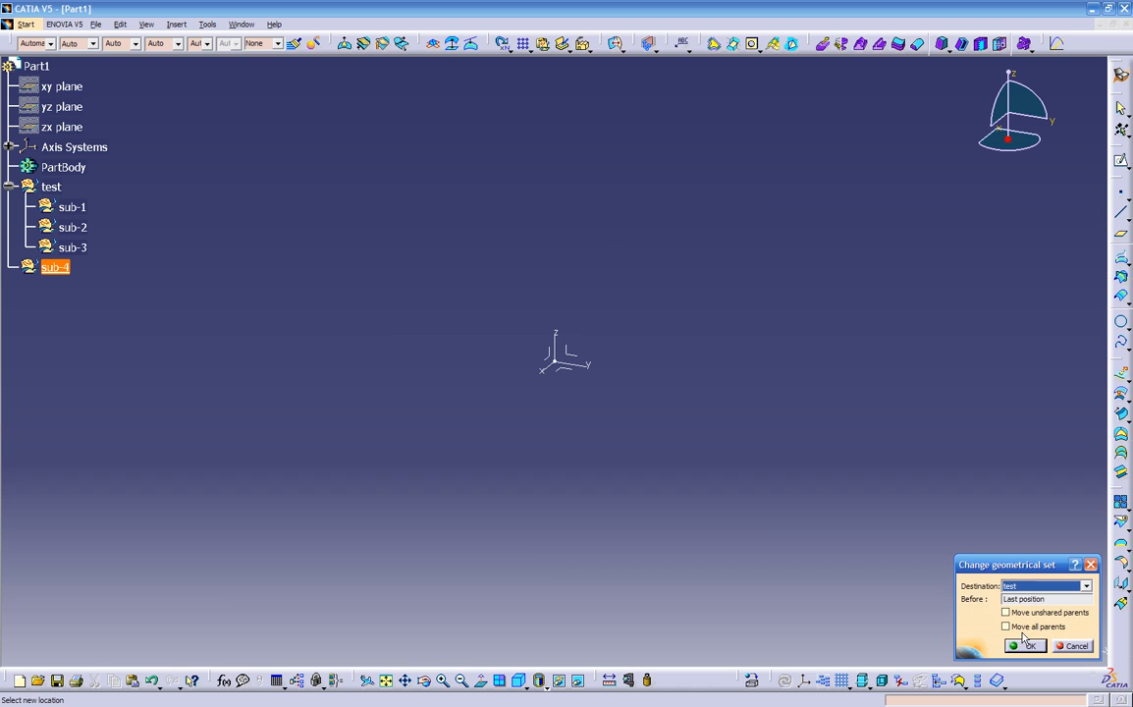
pyautogui.click(1025, 646)
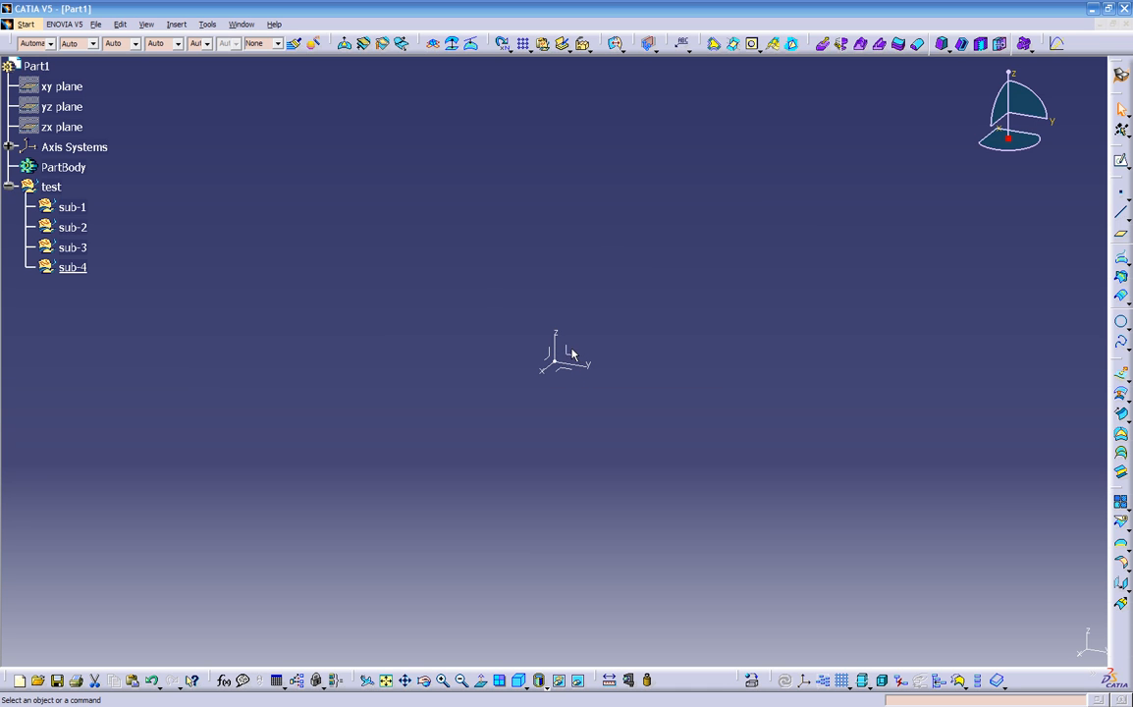
pyautogui.click(82, 208)
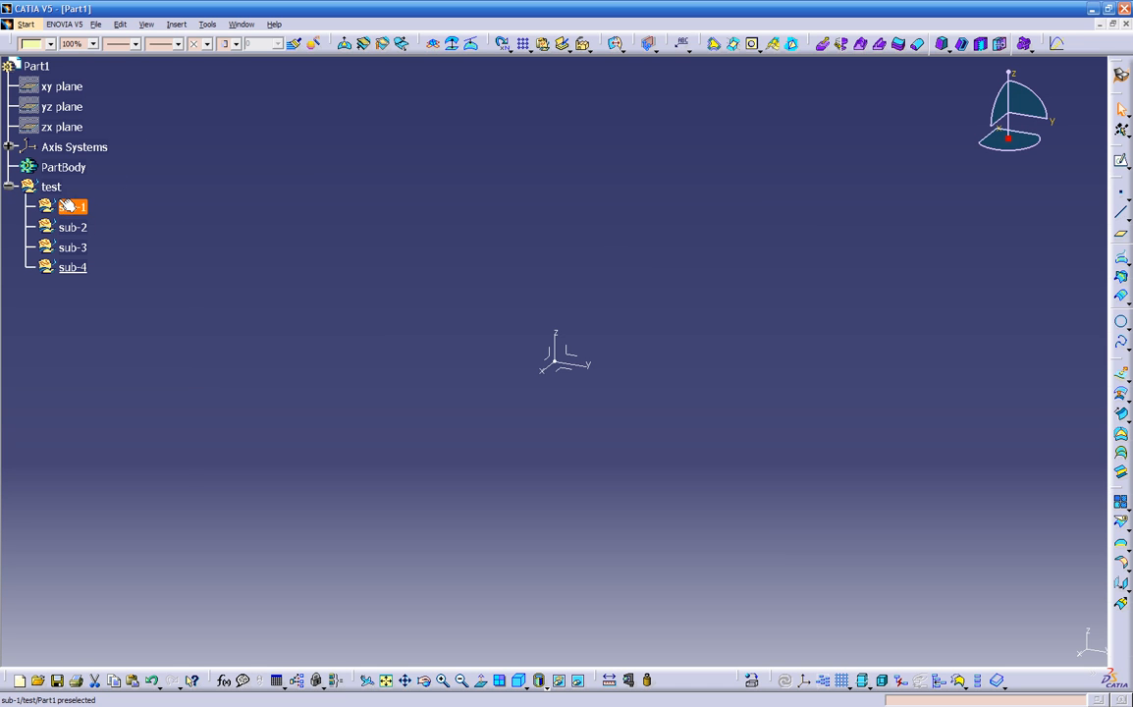
pyautogui.rightClick(65, 207)
pyautogui.click(115, 267)
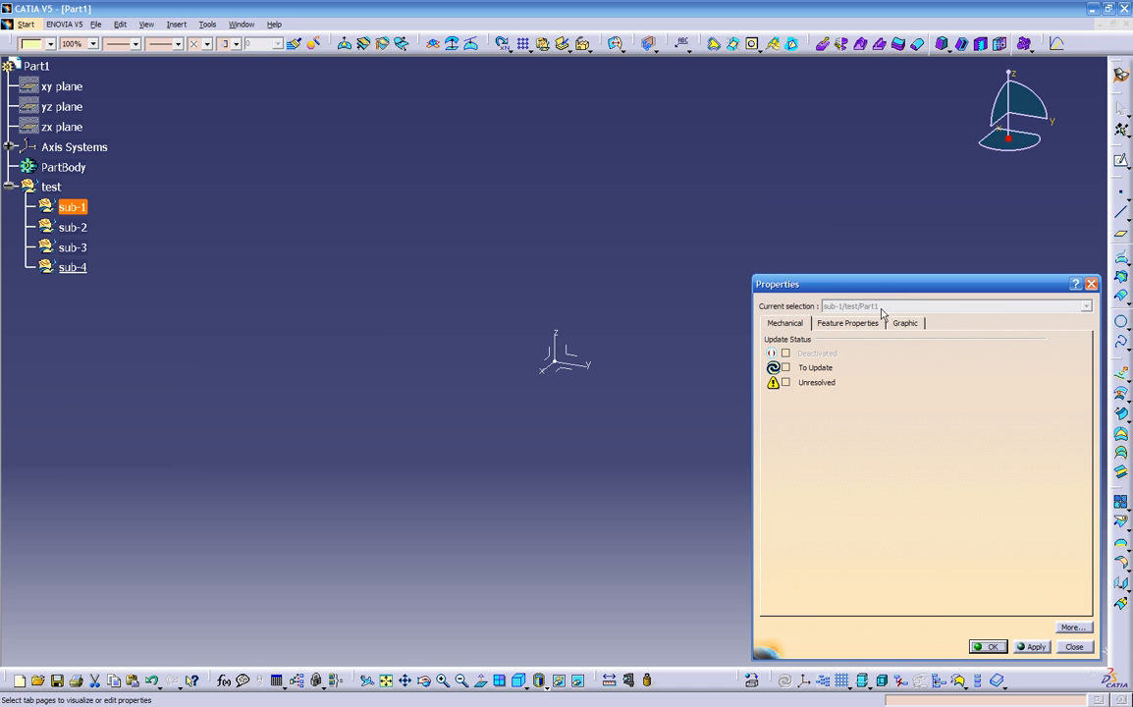
pyautogui.click(1074, 647)
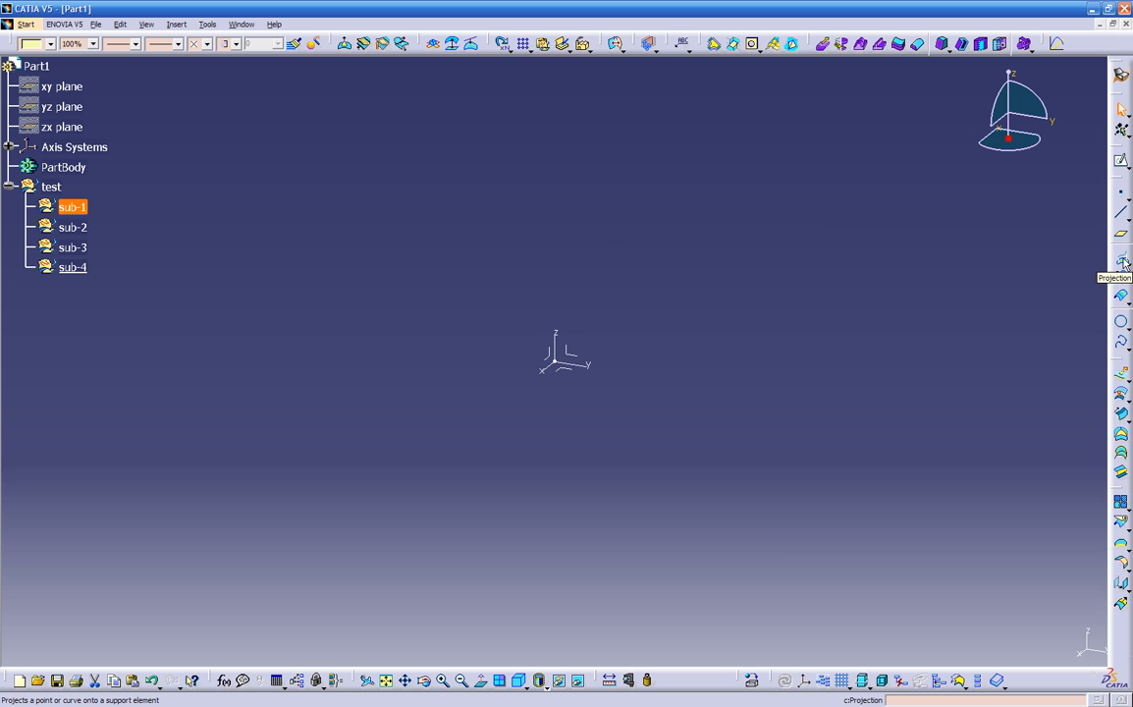
# Rename the "sub-1" geometrical set as "projection" in its feature properties.
pyautogui.rightClick(61, 208)
pyautogui.click(95, 254)
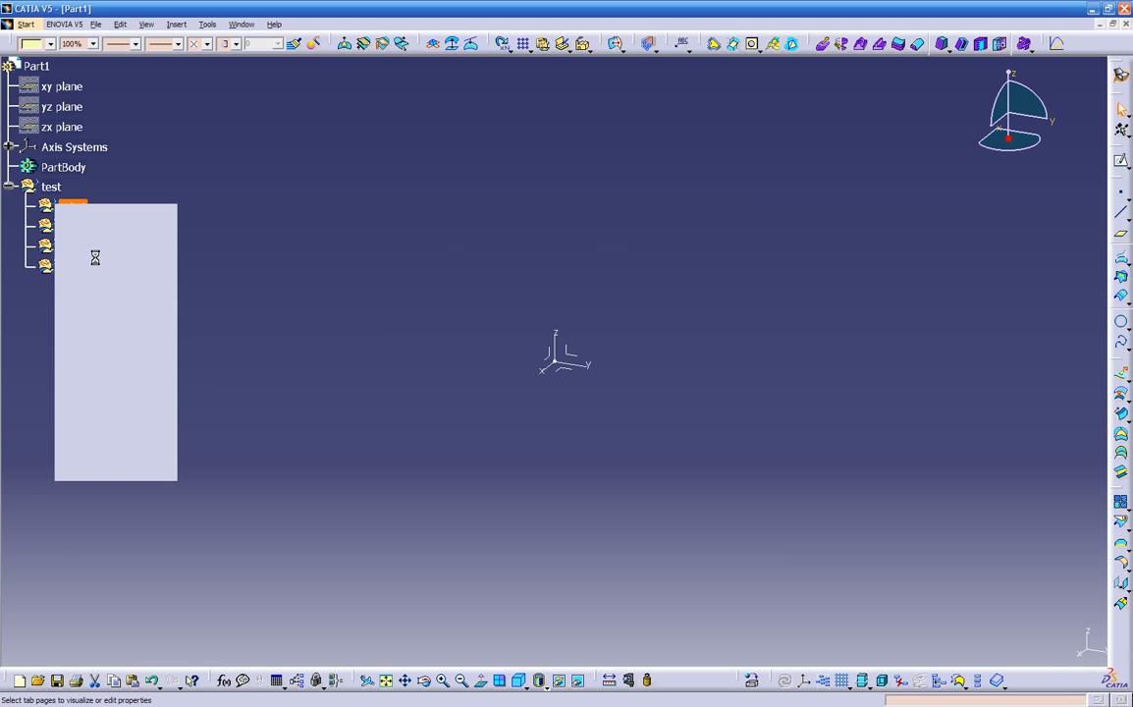
pyautogui.click(864, 325)
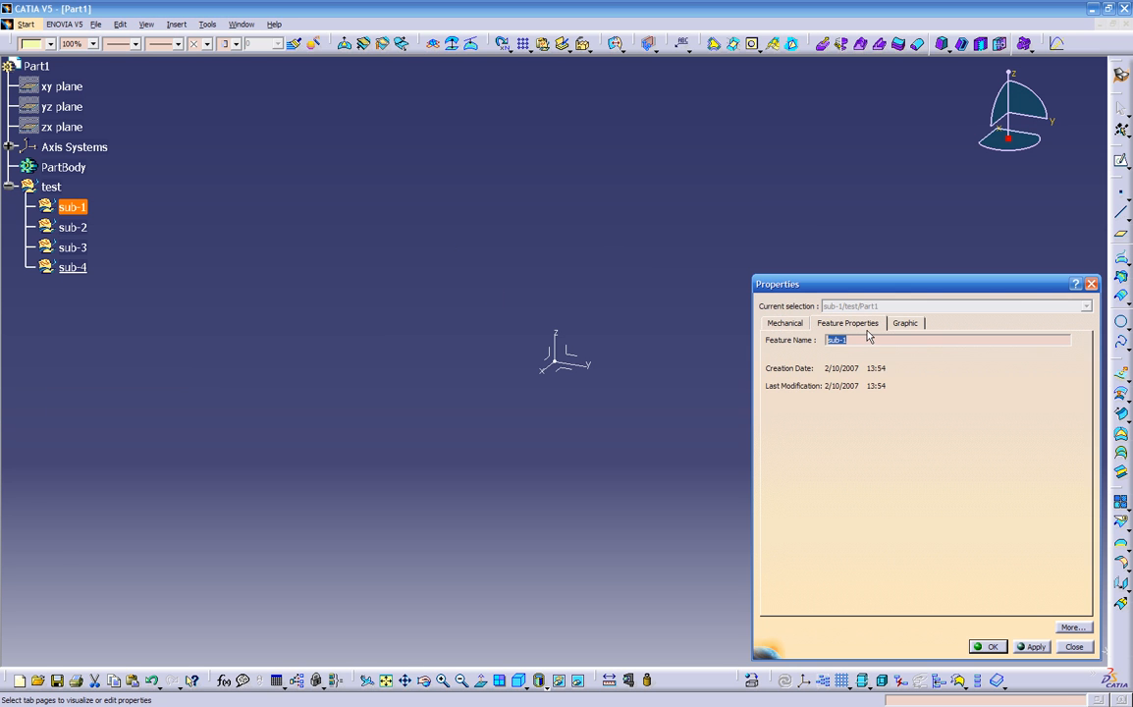
pyautogui.write('pr')
pyautogui.press('Return')
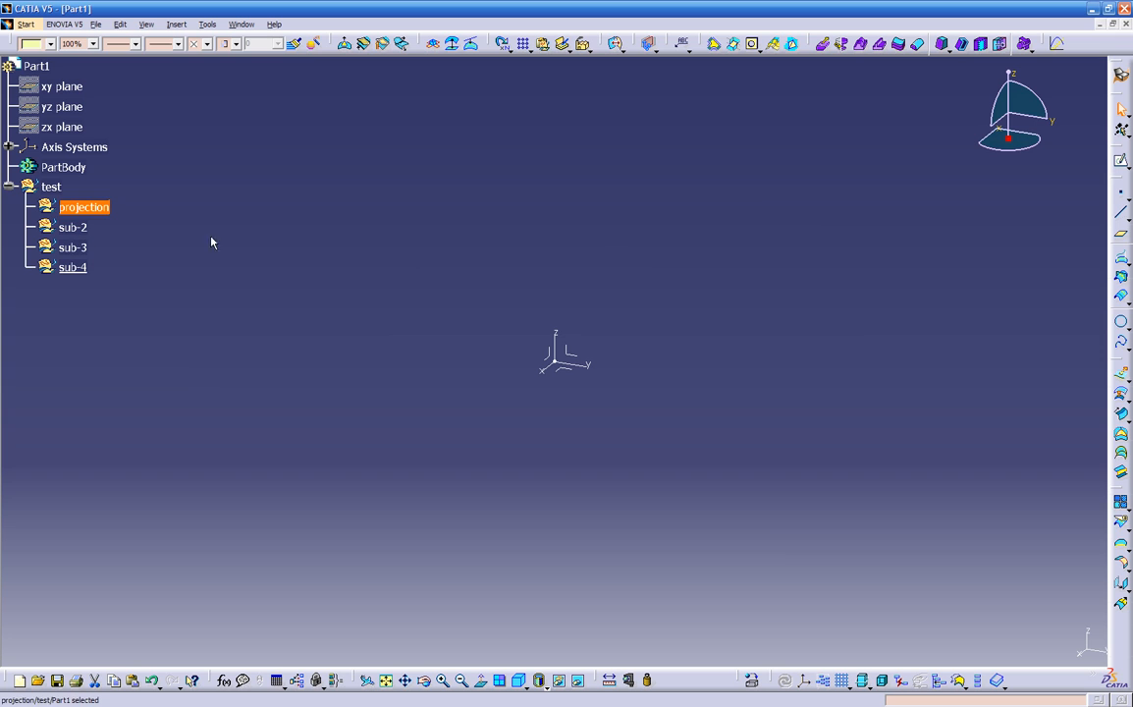
pyautogui.click(396, 244)
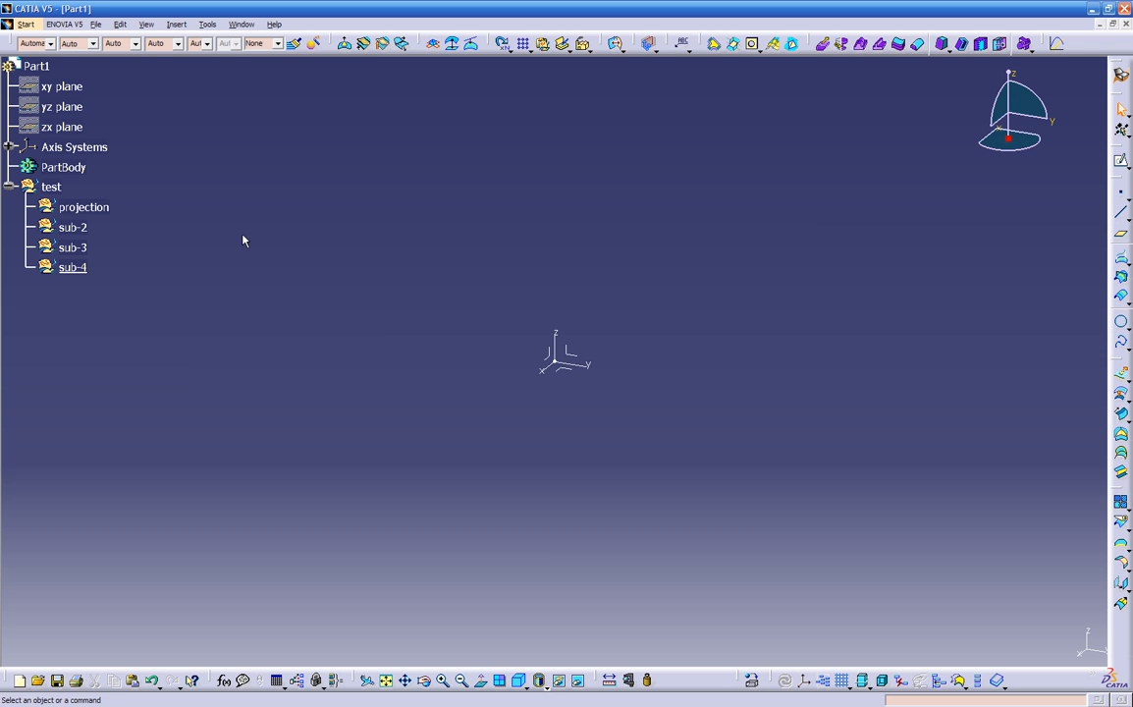
# Define the "projection" set as the in-work object and start a sketch on the yz plane.
pyautogui.rightClick(81, 210)
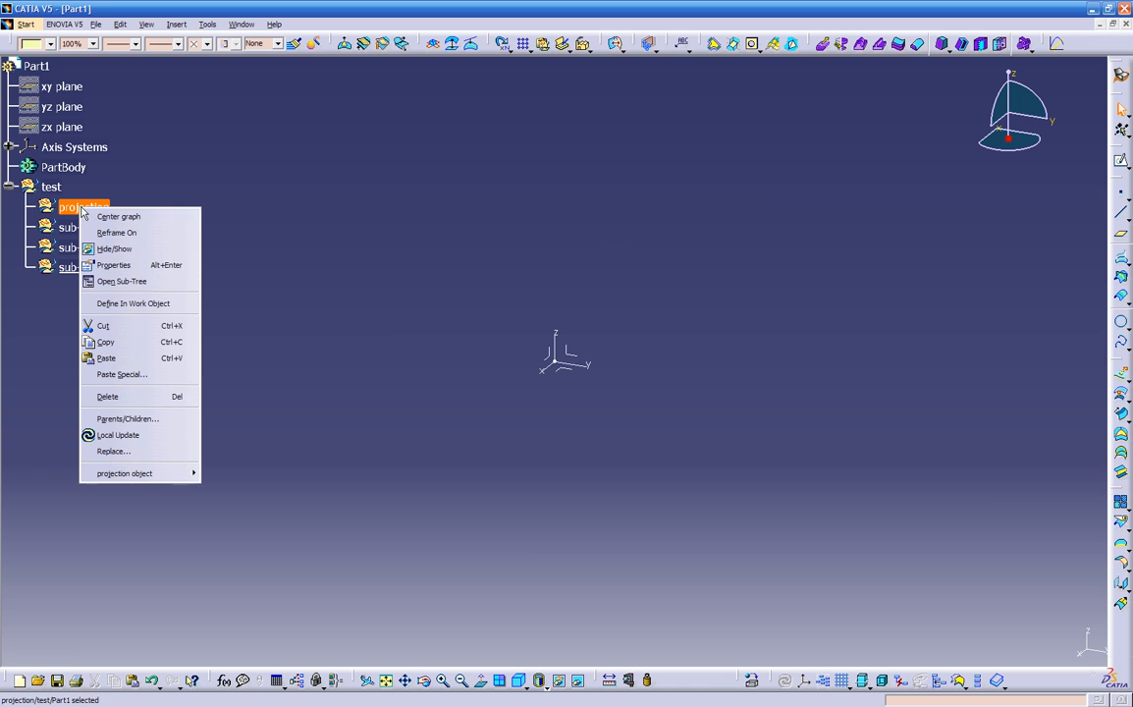
pyautogui.click(132, 304)
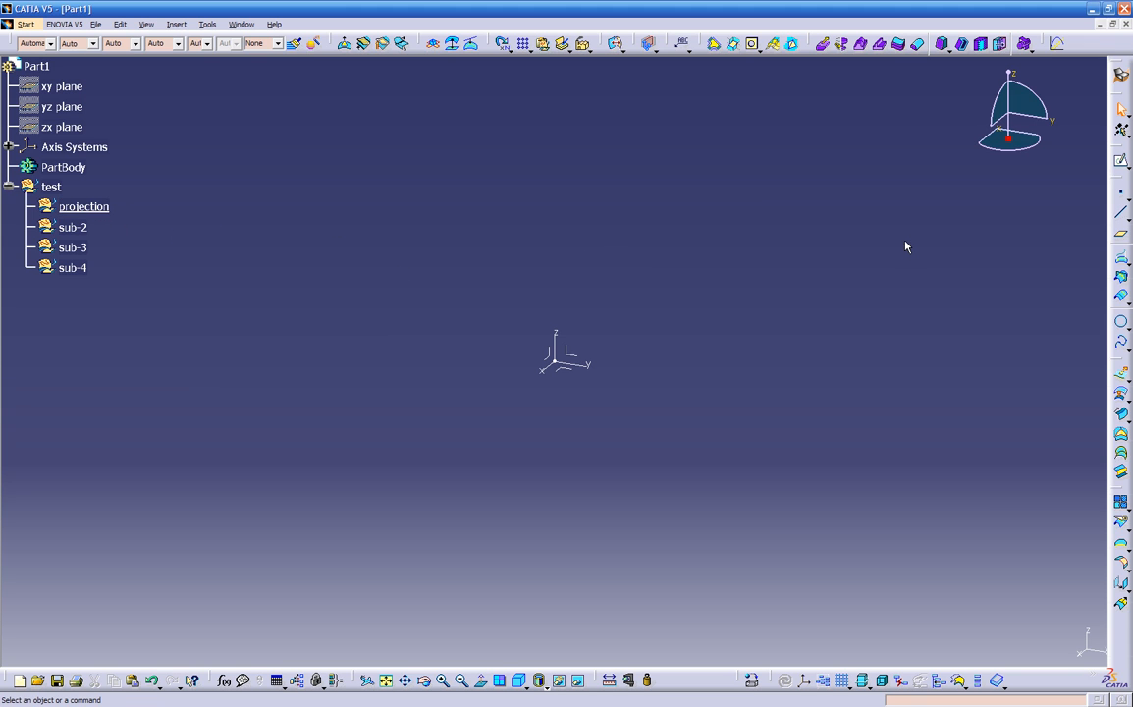
pyautogui.click(1121, 160)
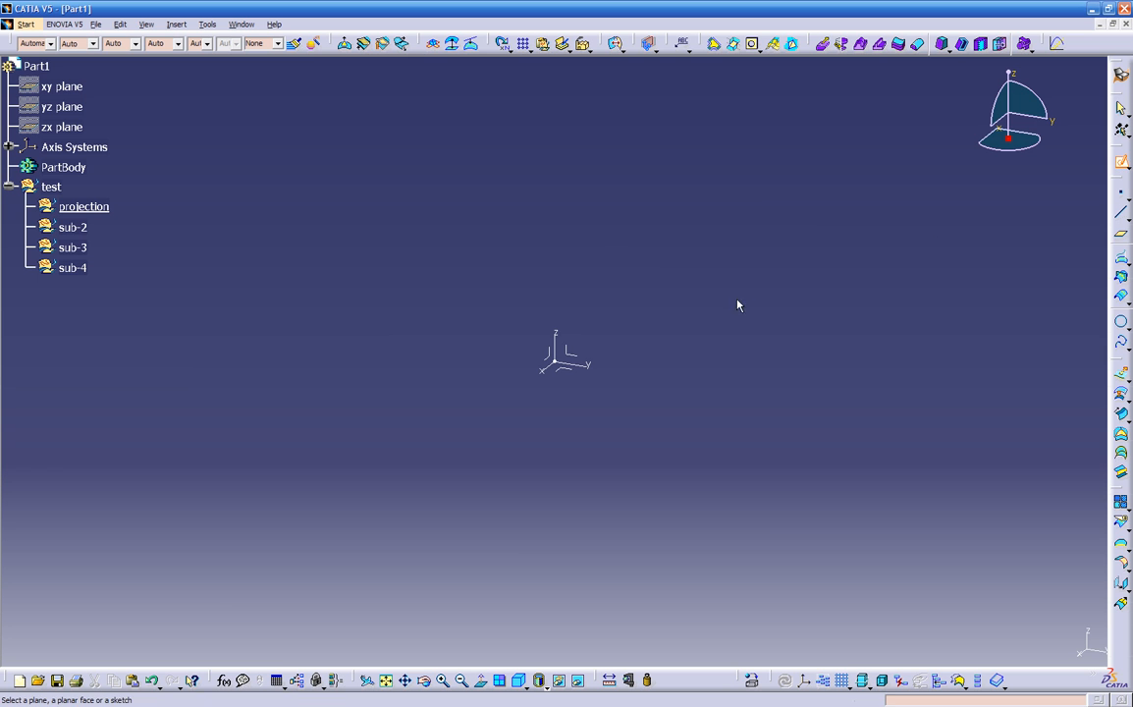
pyautogui.click(572, 353)
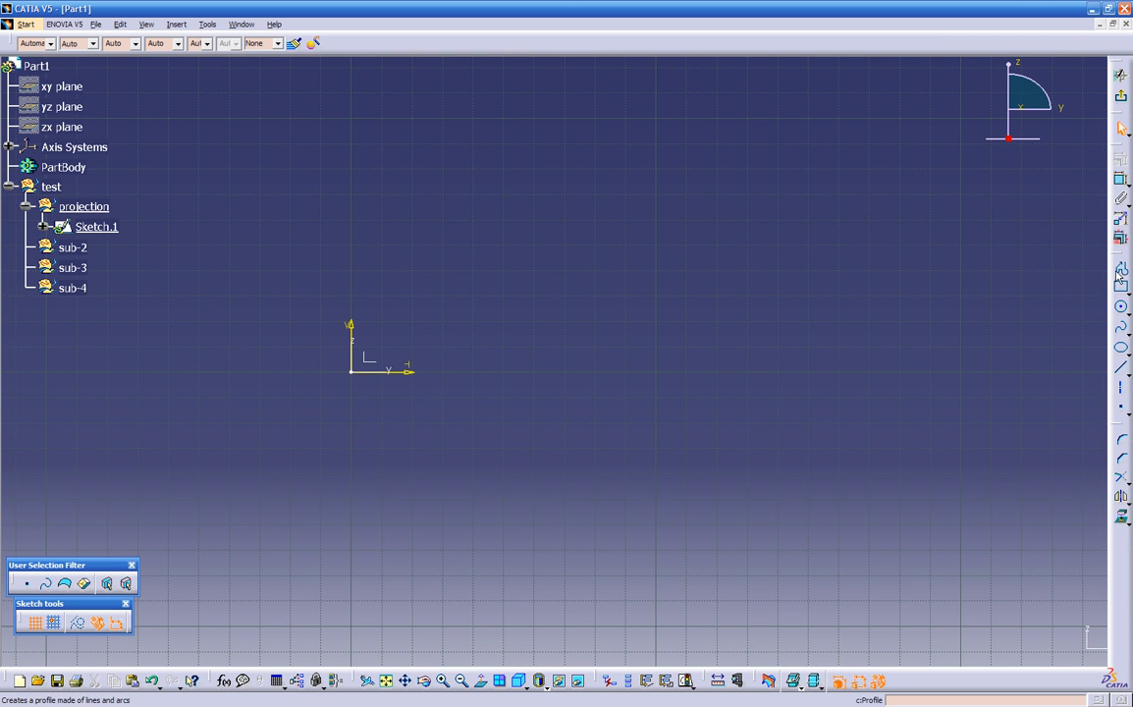
# Sketch a five-point spline that starts just below the origin, arches upward and descends along positive H, and exit the sketch.
pyautogui.click(1121, 327)
pyautogui.click(387, 407)
pyautogui.click(461, 327)
pyautogui.click(663, 274)
pyautogui.click(816, 349)
pyautogui.click(973, 451)
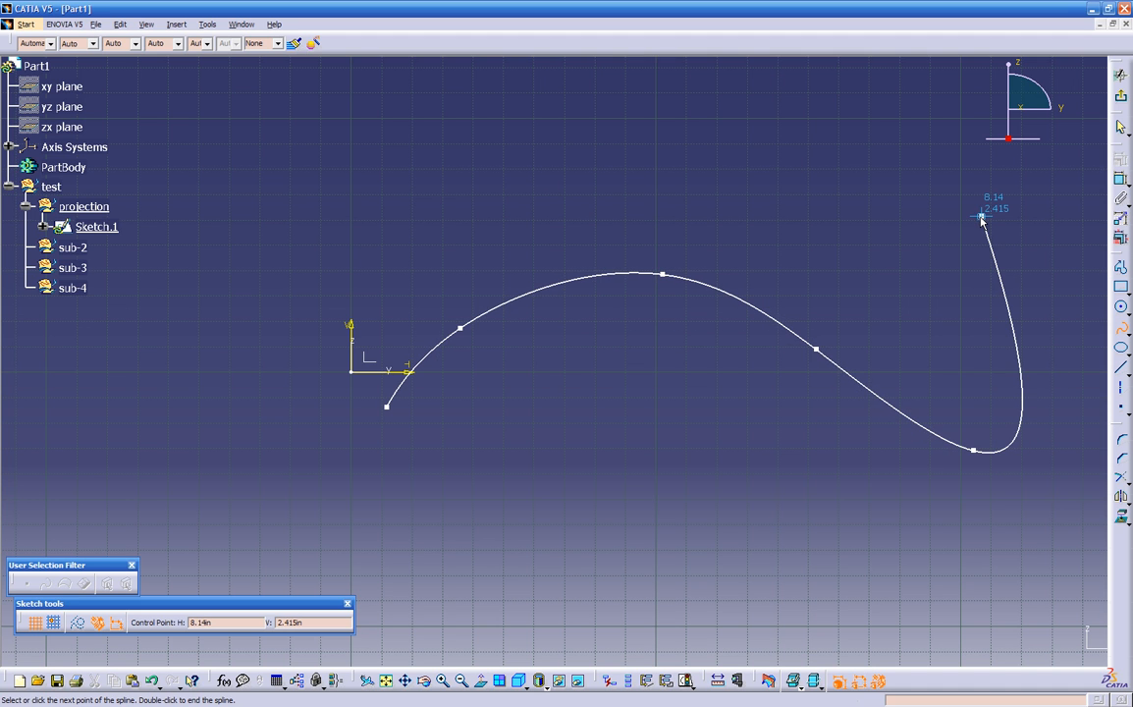
pyautogui.press('Escape')
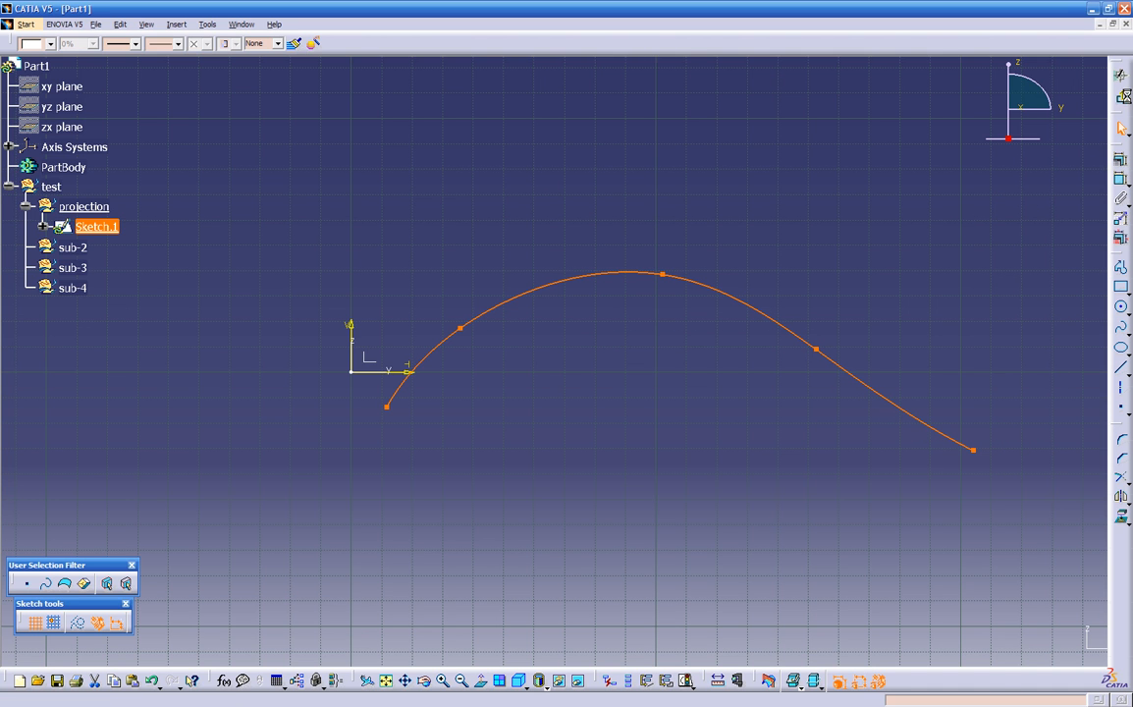
pyautogui.click(1120, 75)
pyautogui.click(790, 235)
# Extrude the spline sketch as a surface along the sketch normal, with Limit 1 set to 5 in.
pyautogui.moveTo(637, 276)
pyautogui.mouseDown(button='middle')
pyautogui.moveTo(594, 377)
pyautogui.moveTo(522, 433)
pyautogui.moveTo(397, 457)
pyautogui.moveTo(423, 447)
pyautogui.mouseUp(button='middle')
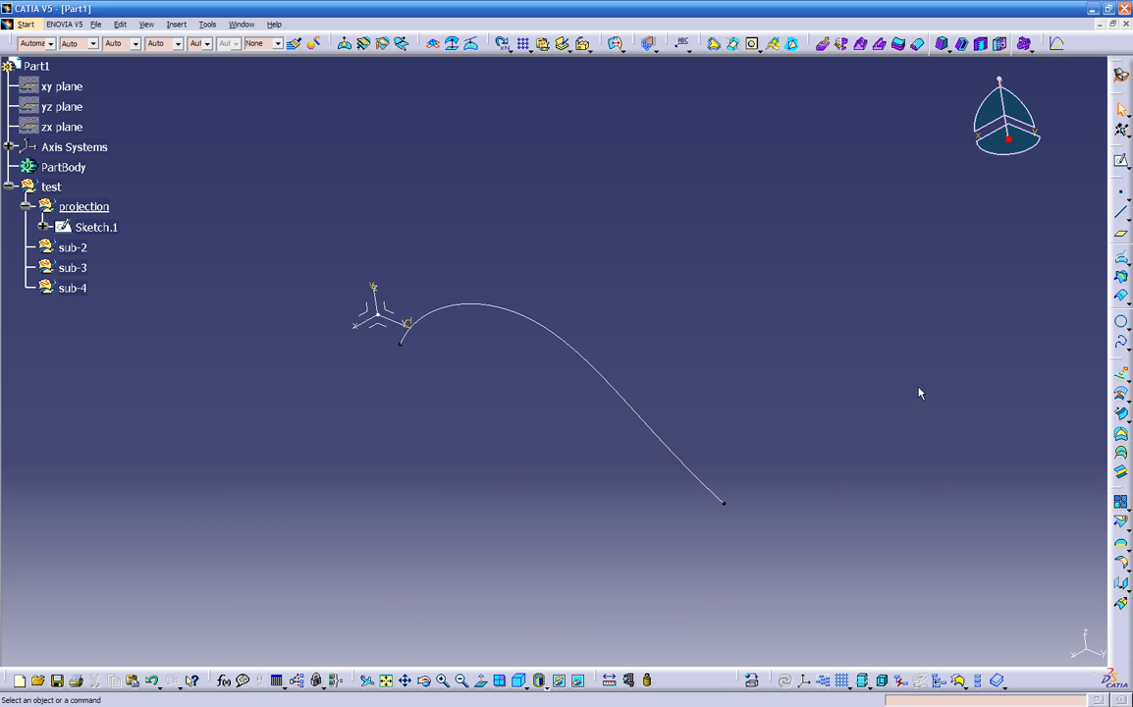
pyautogui.click(1121, 376)
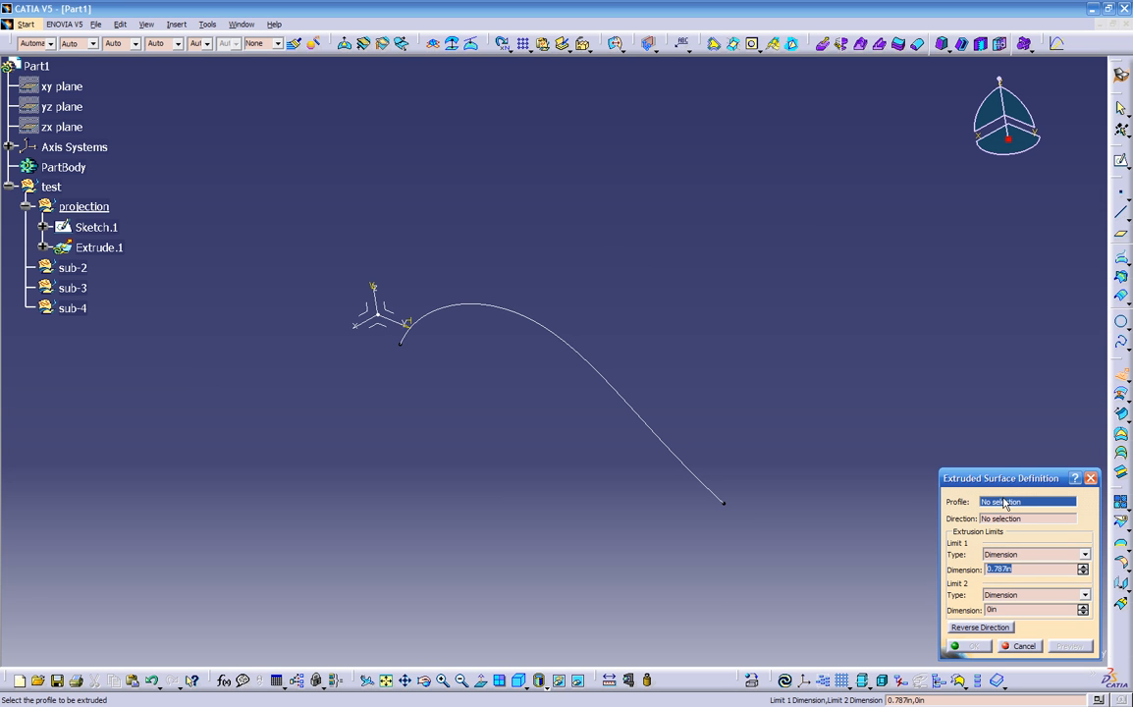
pyautogui.click(676, 460)
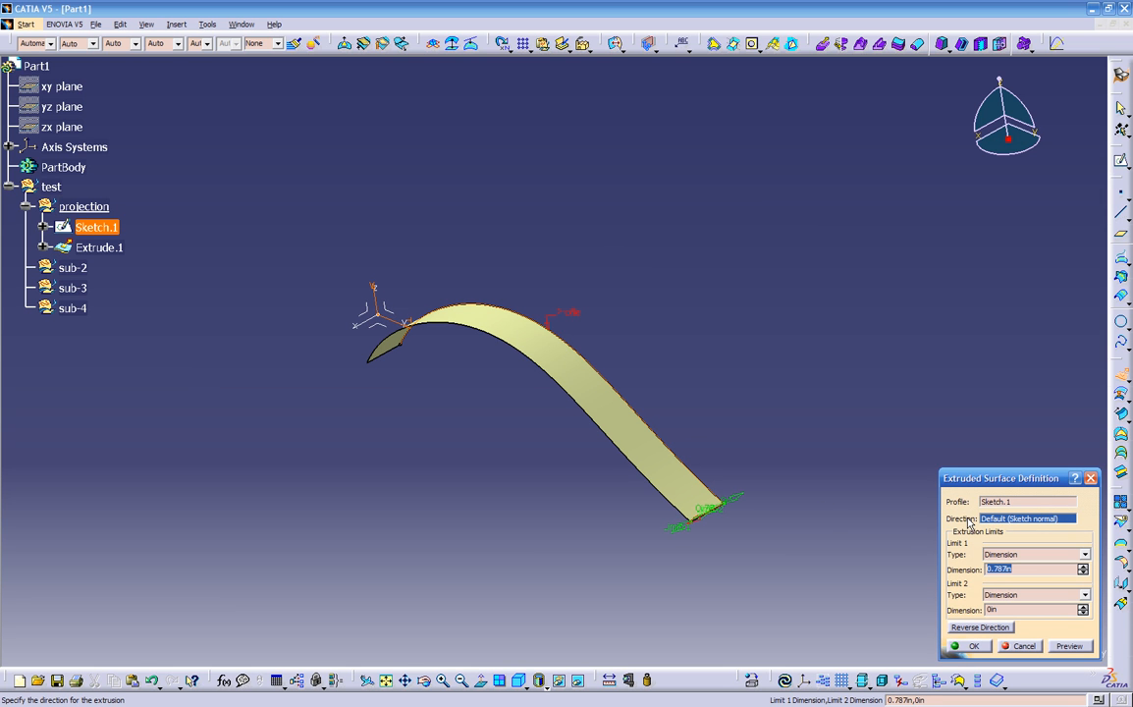
pyautogui.moveTo(490, 466); pyautogui.dragTo(474, 459, button='middle')
pyautogui.moveTo(658, 536); pyautogui.dragTo(488, 561)
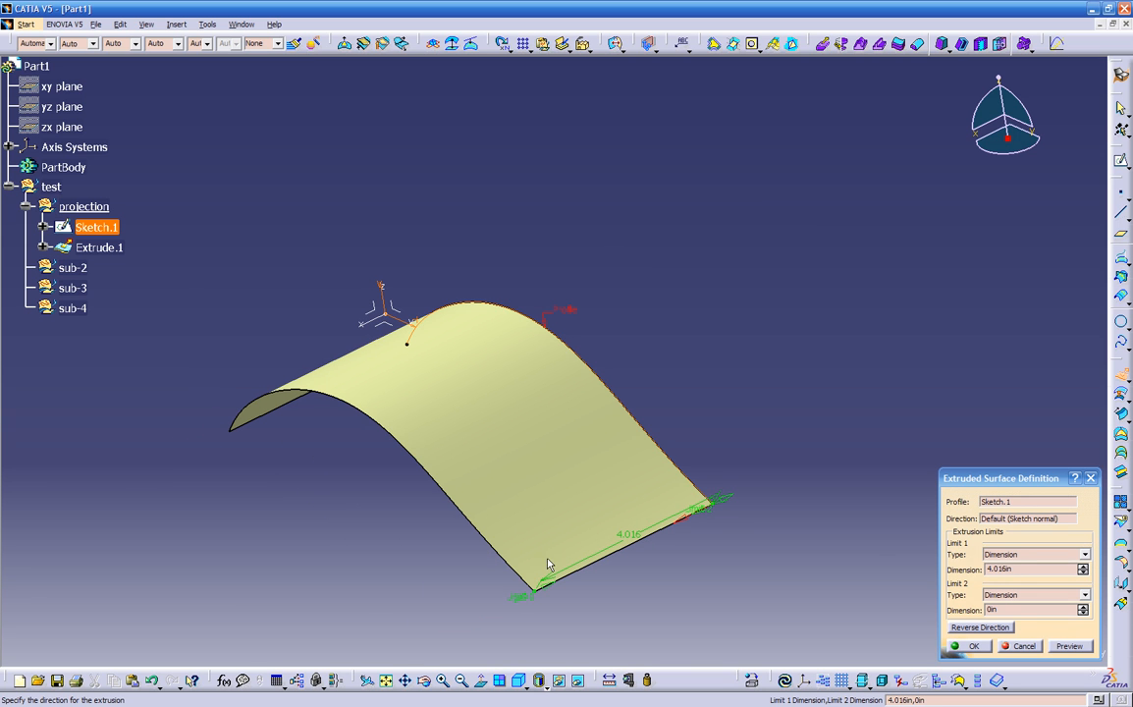
pyautogui.moveTo(1015, 570); pyautogui.dragTo(931, 575)
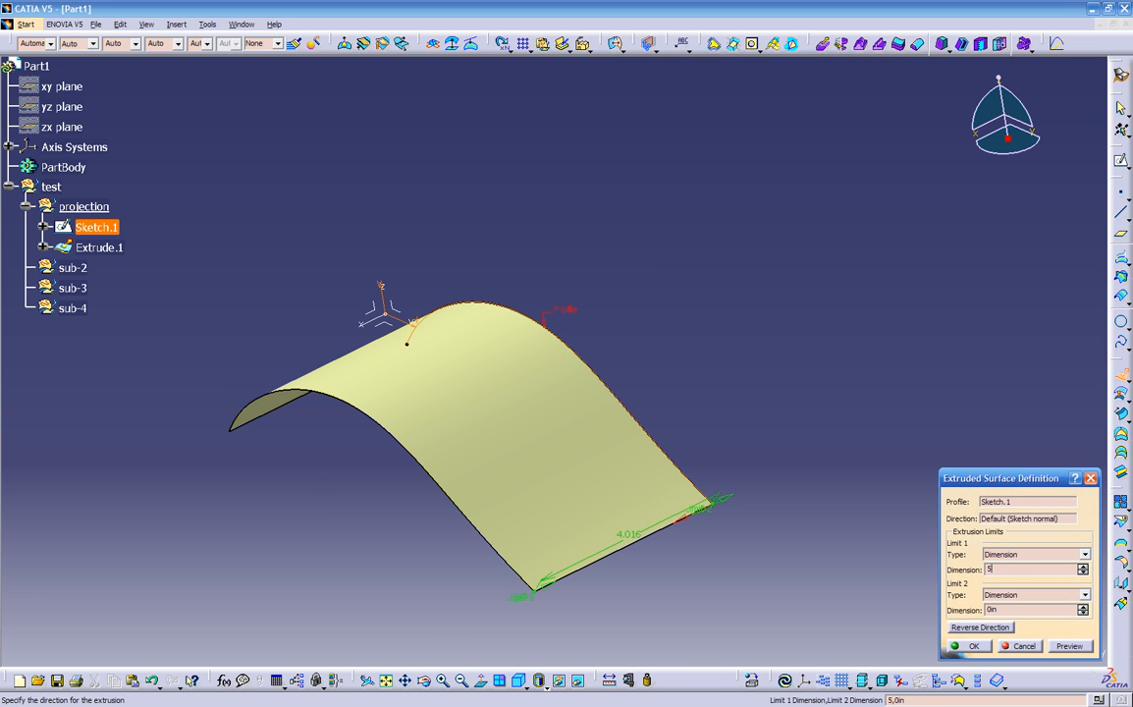
pyautogui.write('5')
pyautogui.press('Return')
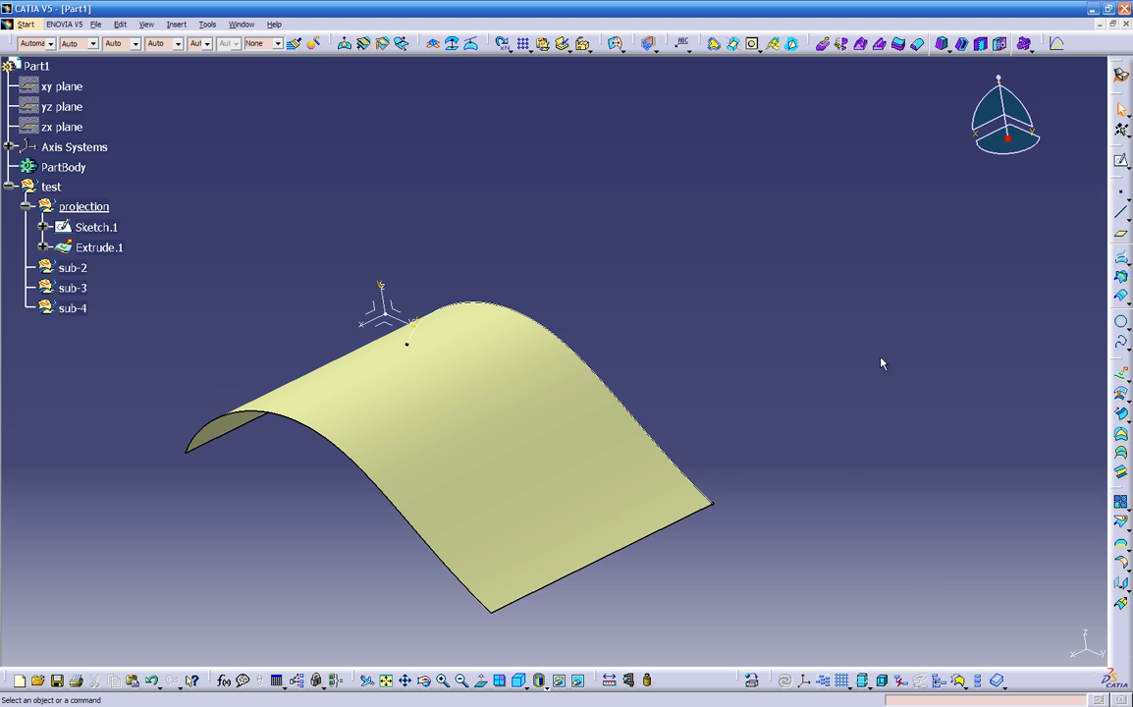
# Create a plane offset about 3.26 in from the XY plane of the absolute axis system, above the curved surface.
pyautogui.moveTo(652, 413); pyautogui.dragTo(443, 397, button='middle')
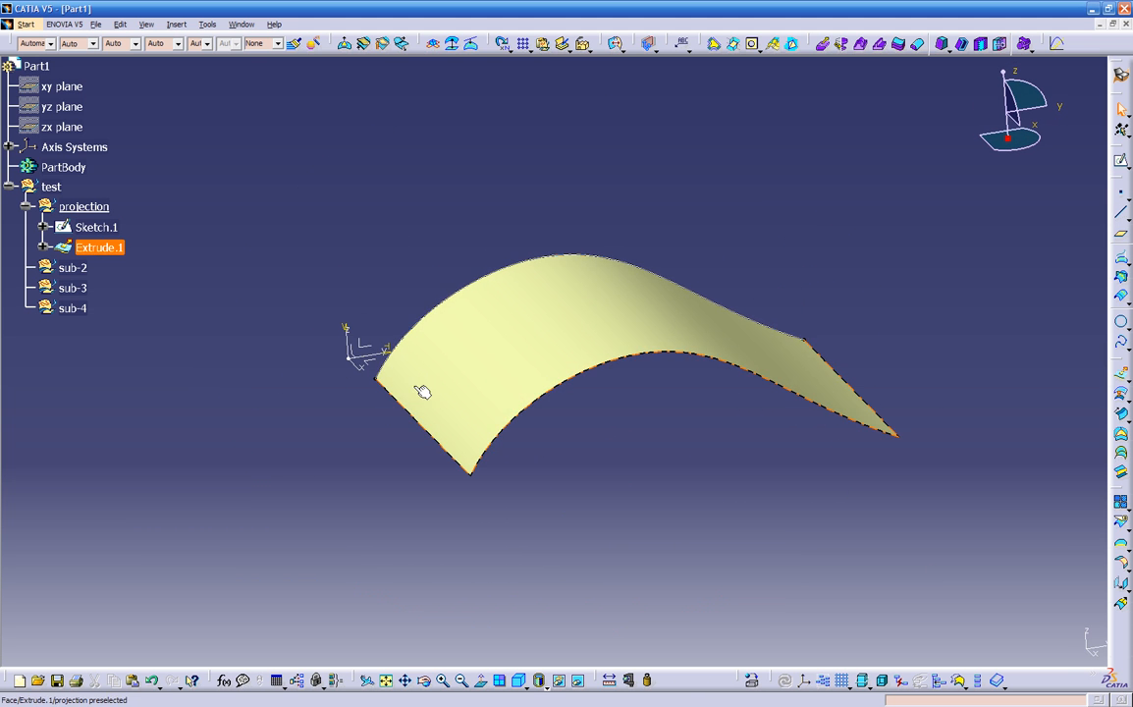
pyautogui.click(381, 367)
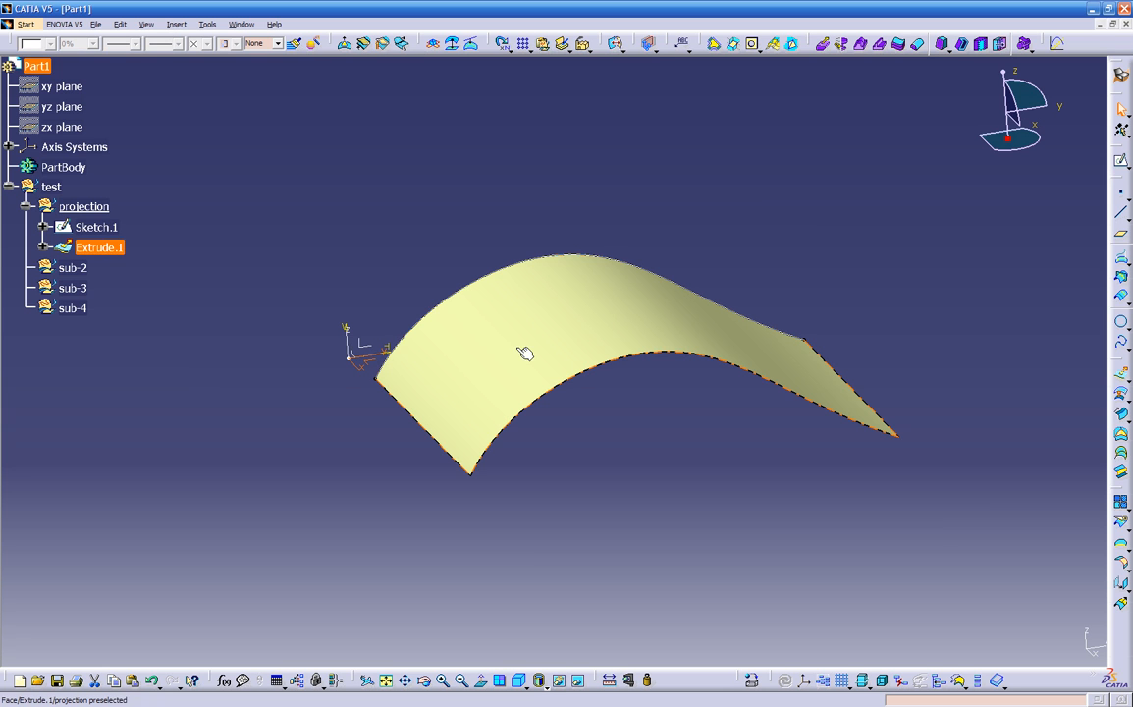
pyautogui.click(1121, 235)
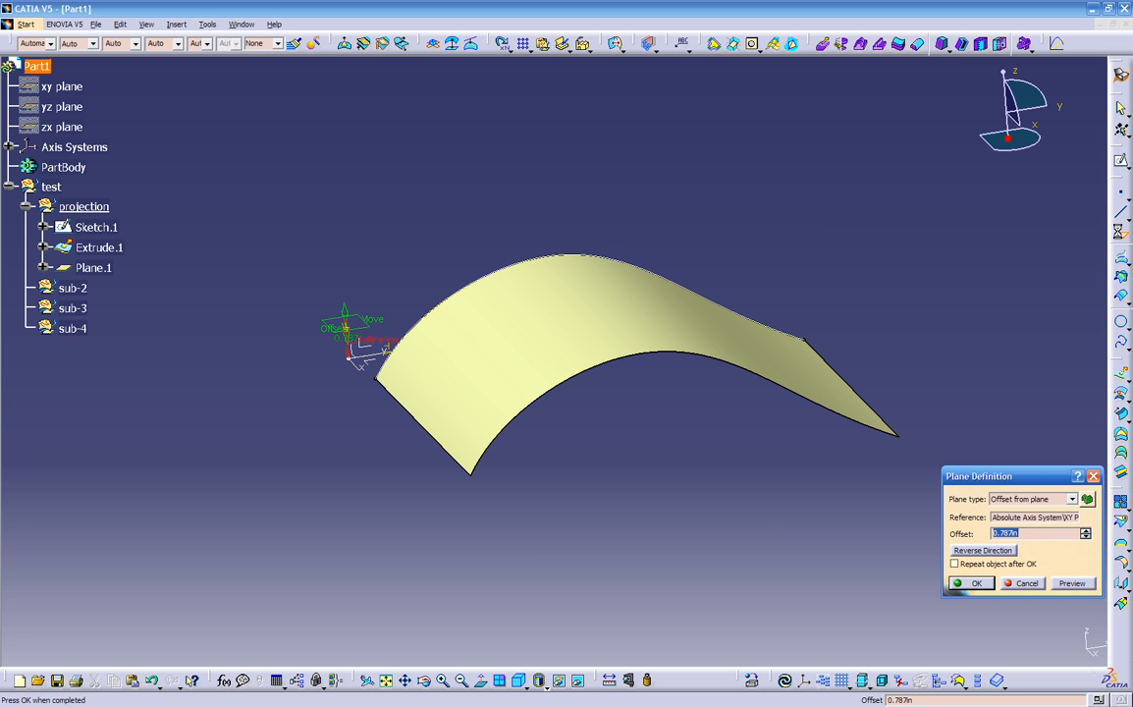
pyautogui.click(1046, 501)
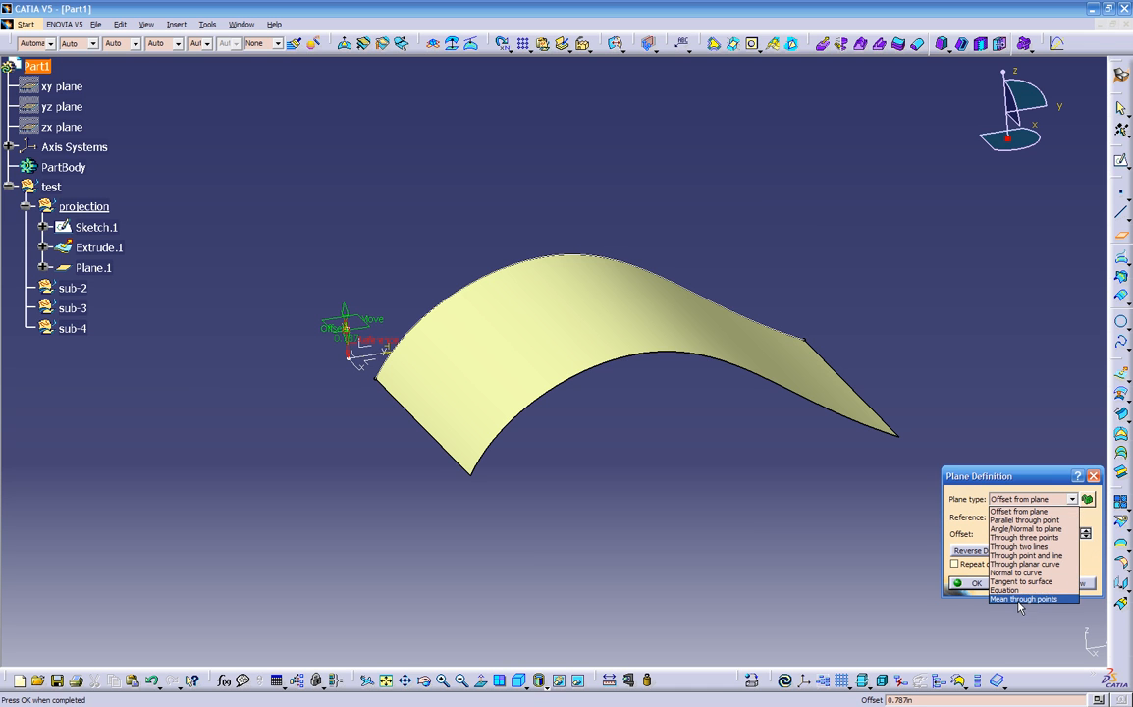
pyautogui.click(1046, 504)
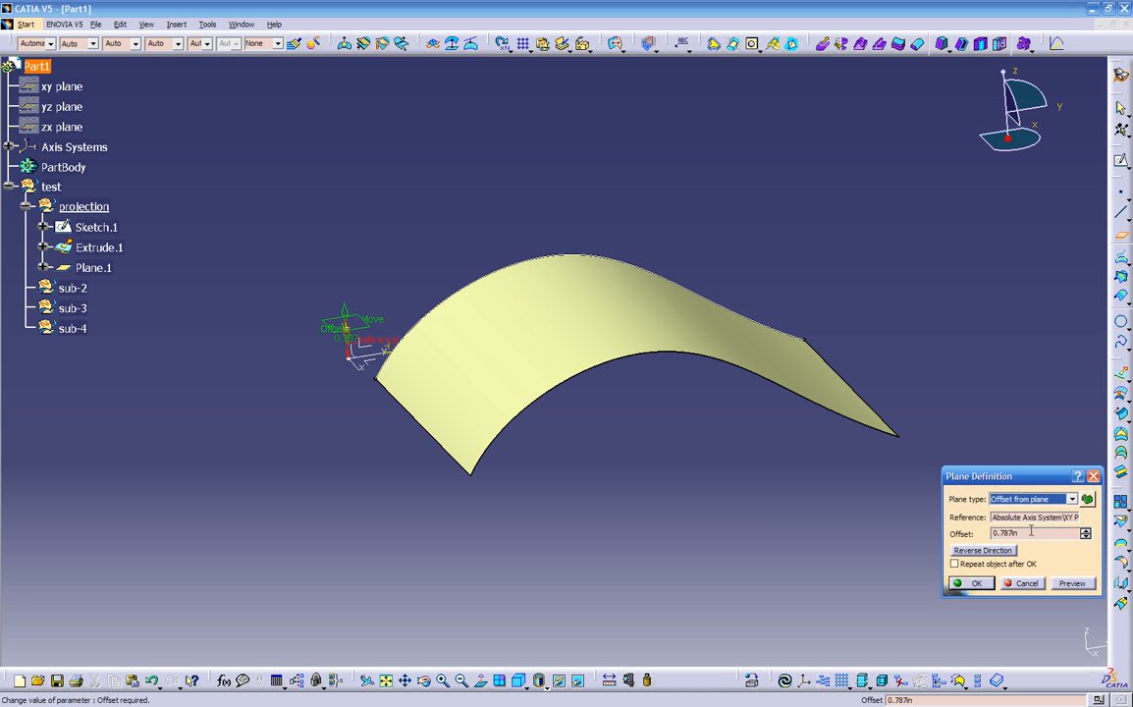
pyautogui.moveTo(596, 551); pyautogui.dragTo(488, 385, button='middle')
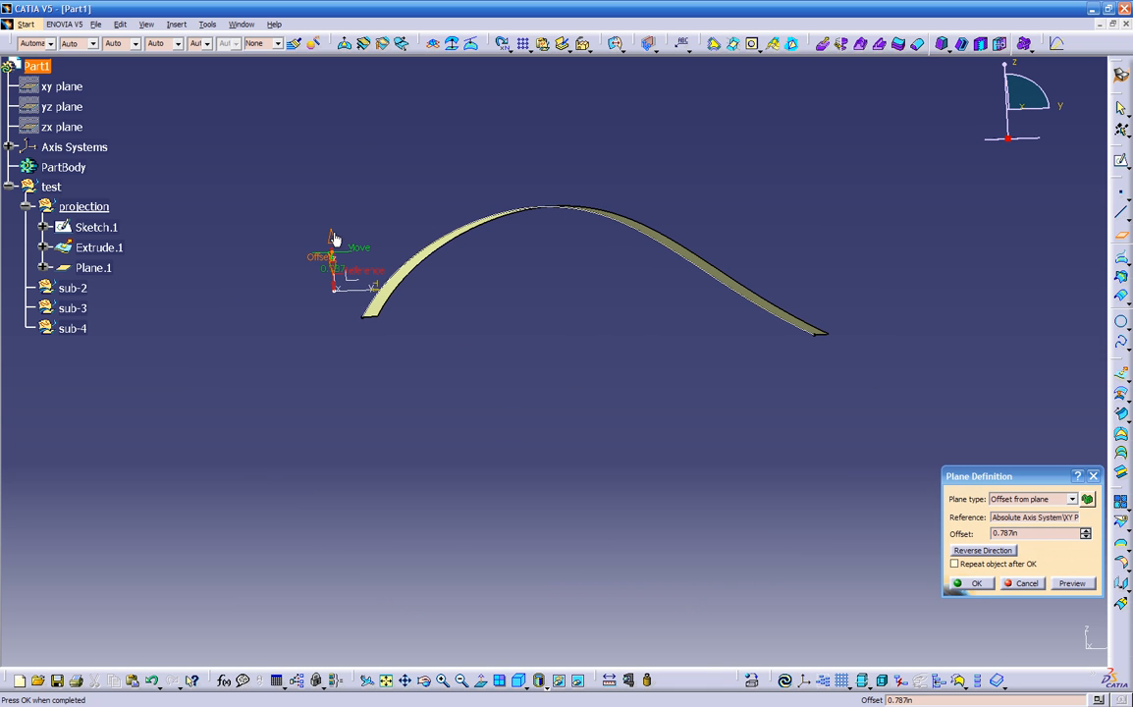
pyautogui.moveTo(331, 235); pyautogui.dragTo(369, 111)
pyautogui.moveTo(844, 518); pyautogui.dragTo(565, 537, button='middle')
pyautogui.click(976, 584)
# Set the offset of the new plane above the surface to 3.5 in.
pyautogui.moveTo(629, 555); pyautogui.dragTo(639, 499, button='middle')
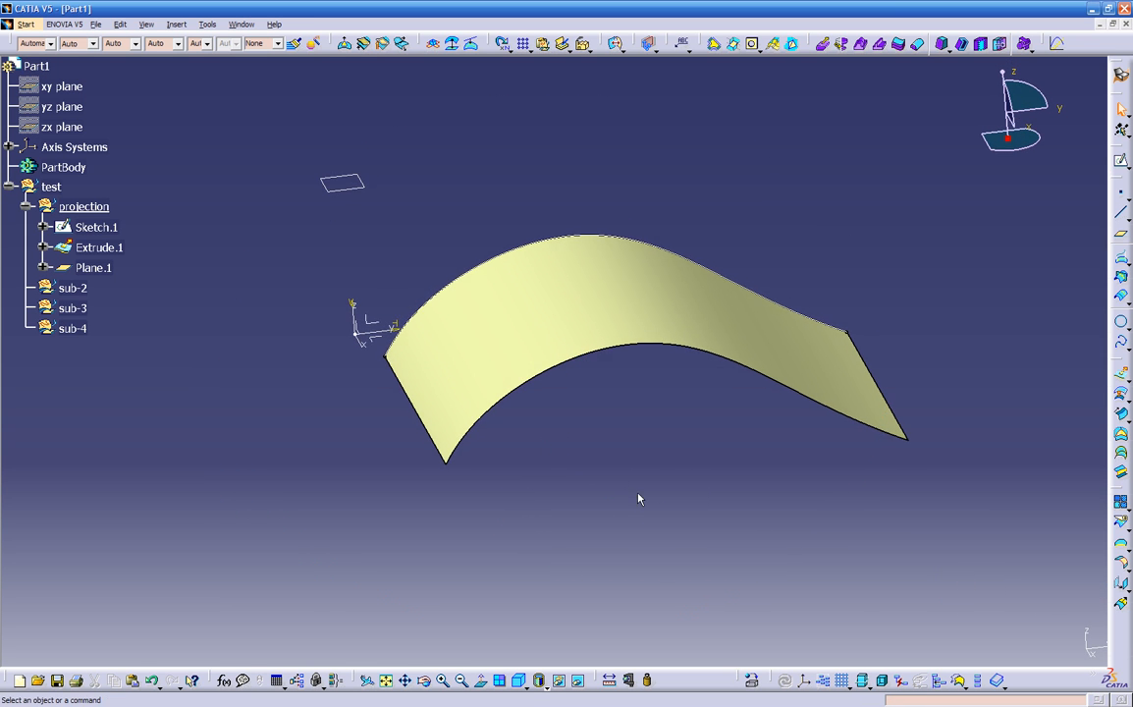
pyautogui.doubleClick(351, 194)
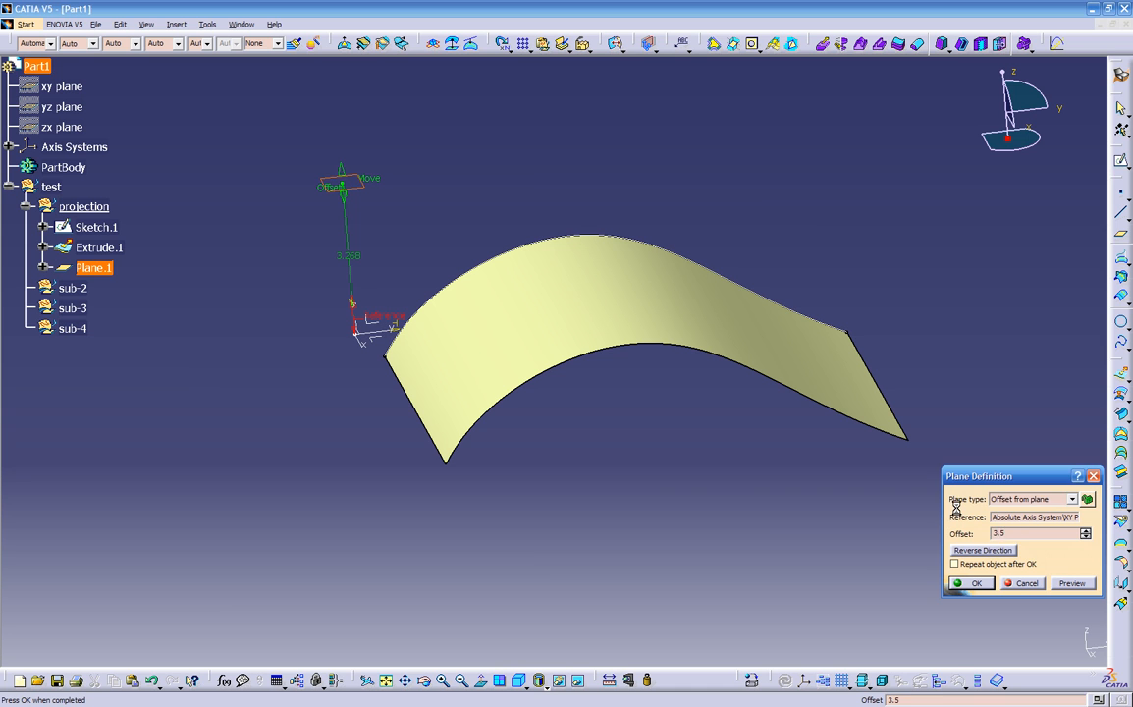
pyautogui.press('Return')
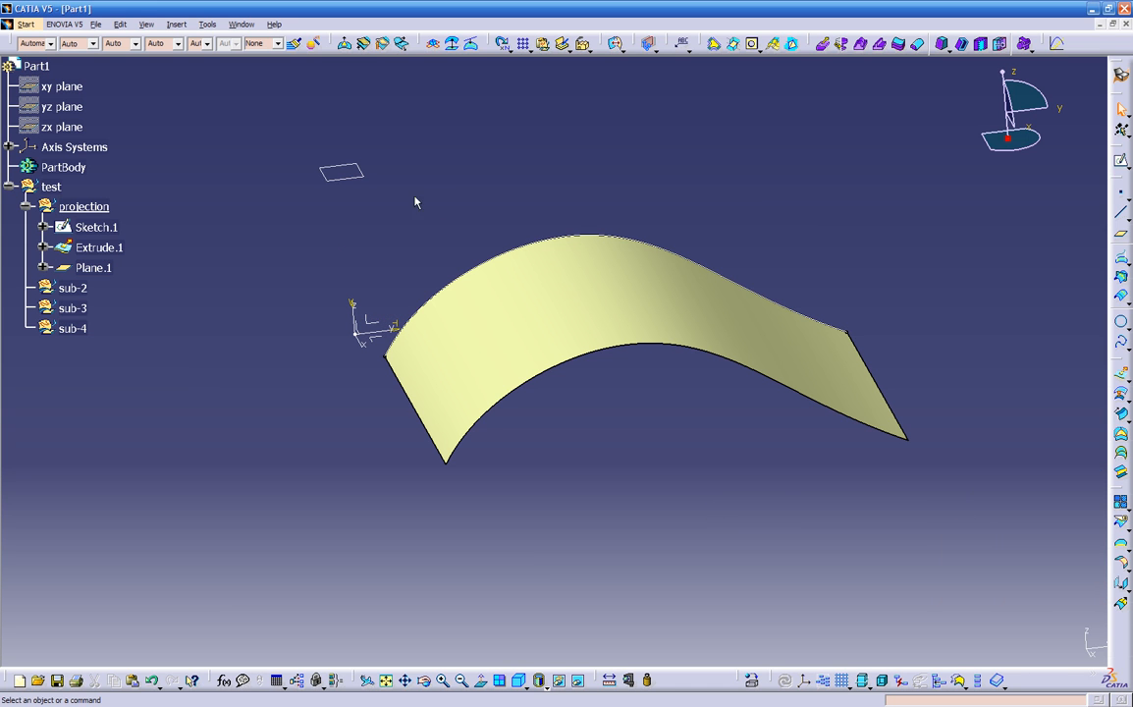
# Sketch a five-point S-shaped spline on the offset plane, within the outline of the surface below, and exit the sketch.
pyautogui.click(350, 183)
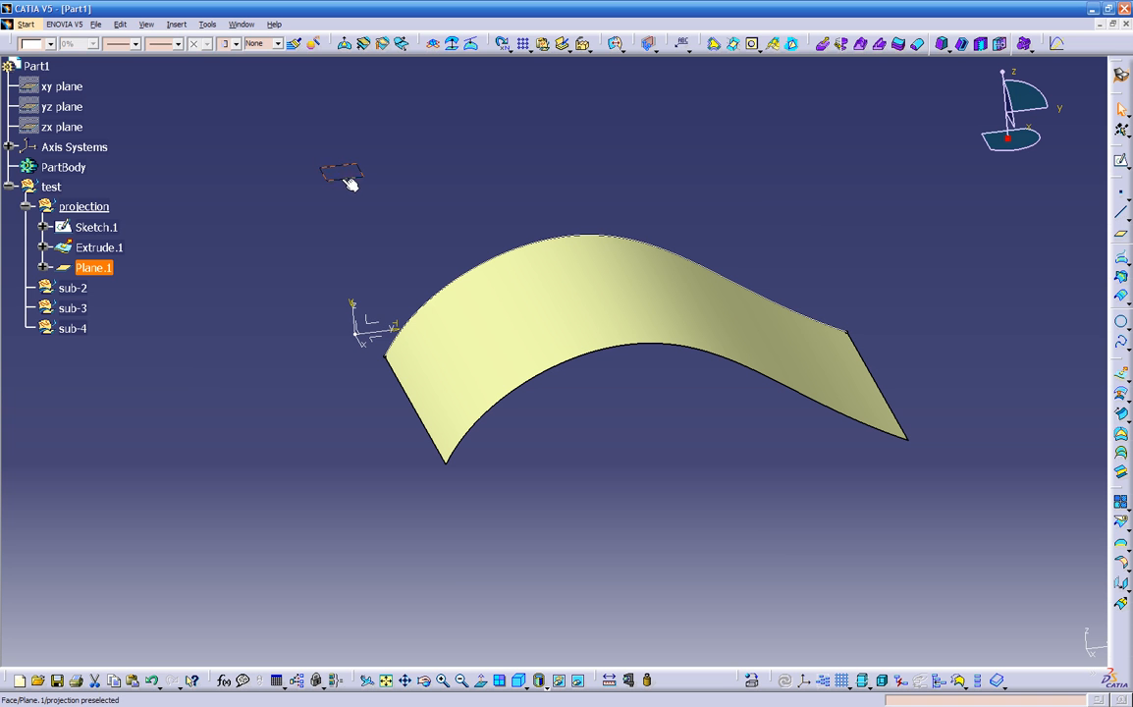
pyautogui.click(1121, 161)
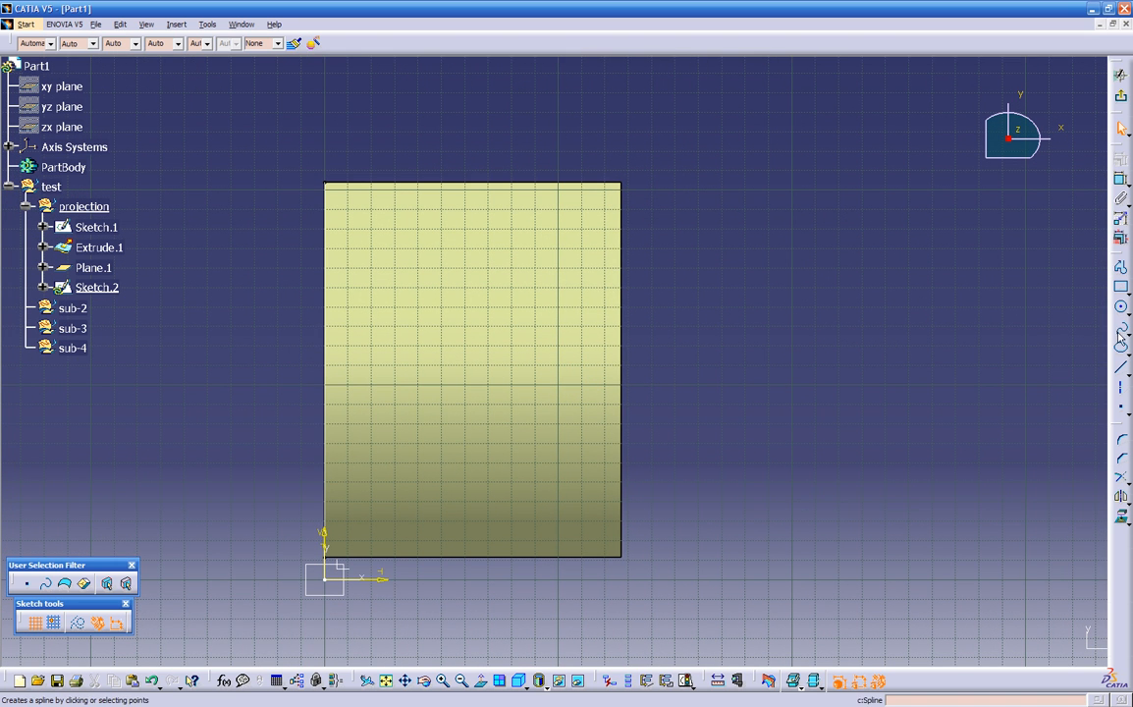
pyautogui.click(1120, 326)
pyautogui.click(551, 257)
pyautogui.click(457, 270)
pyautogui.click(449, 357)
pyautogui.click(508, 447)
pyautogui.click(416, 513)
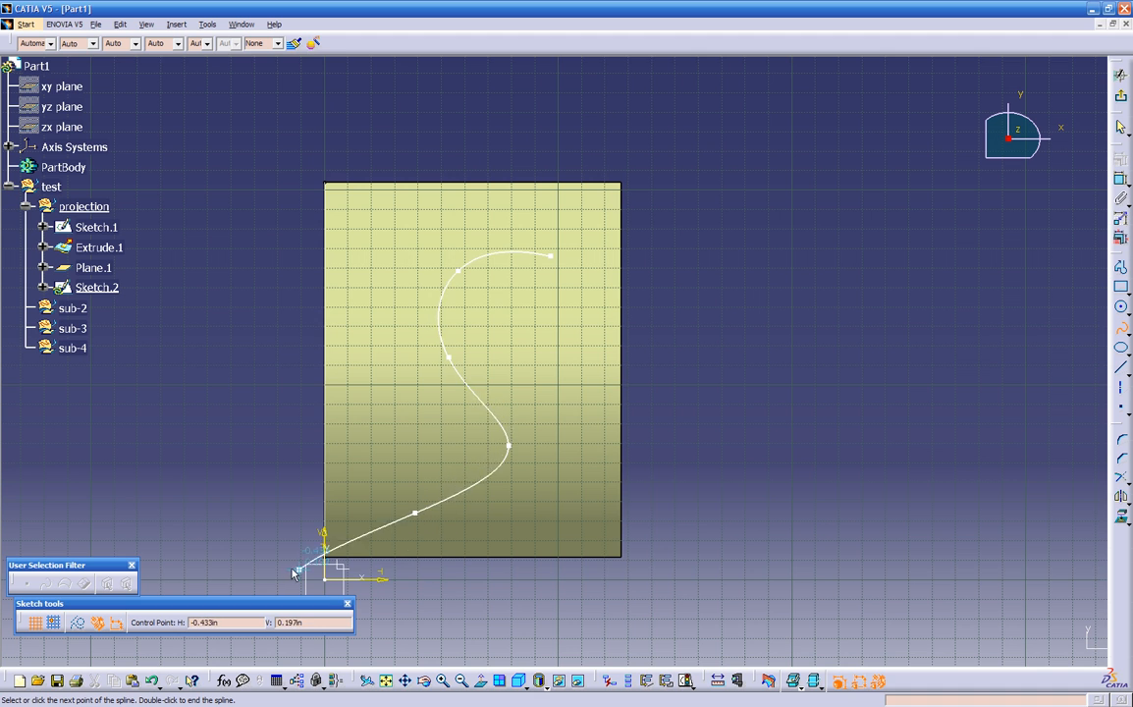
pyautogui.click(414, 515)
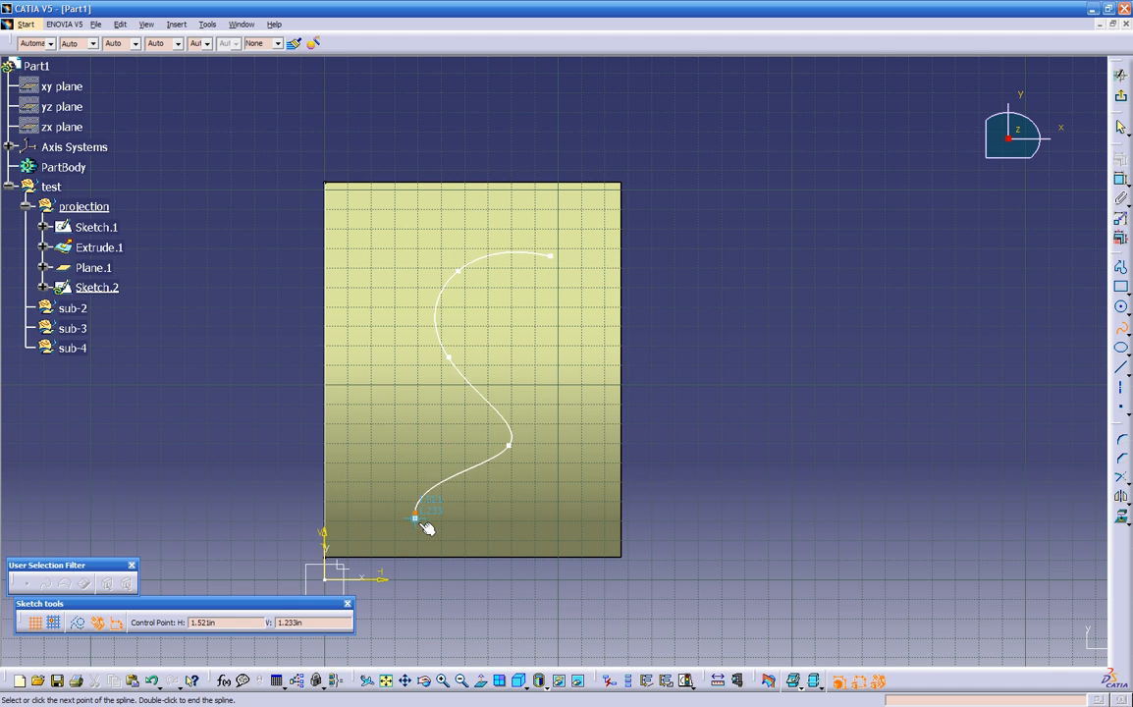
pyautogui.press('Escape')
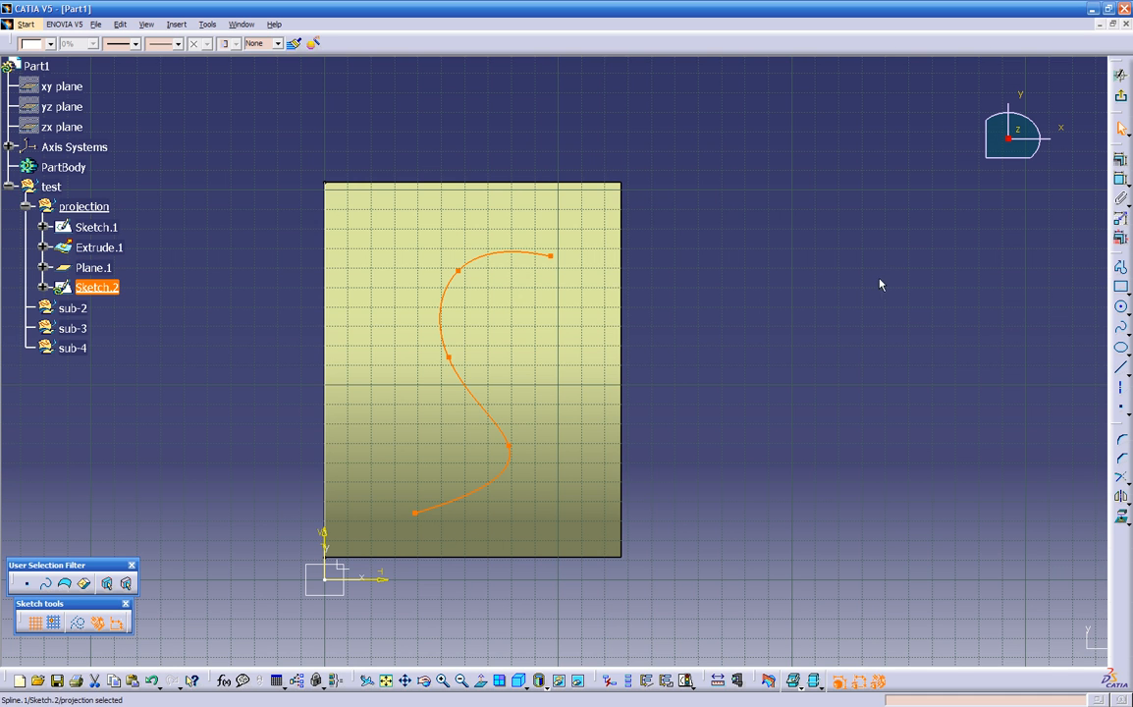
pyautogui.click(918, 235)
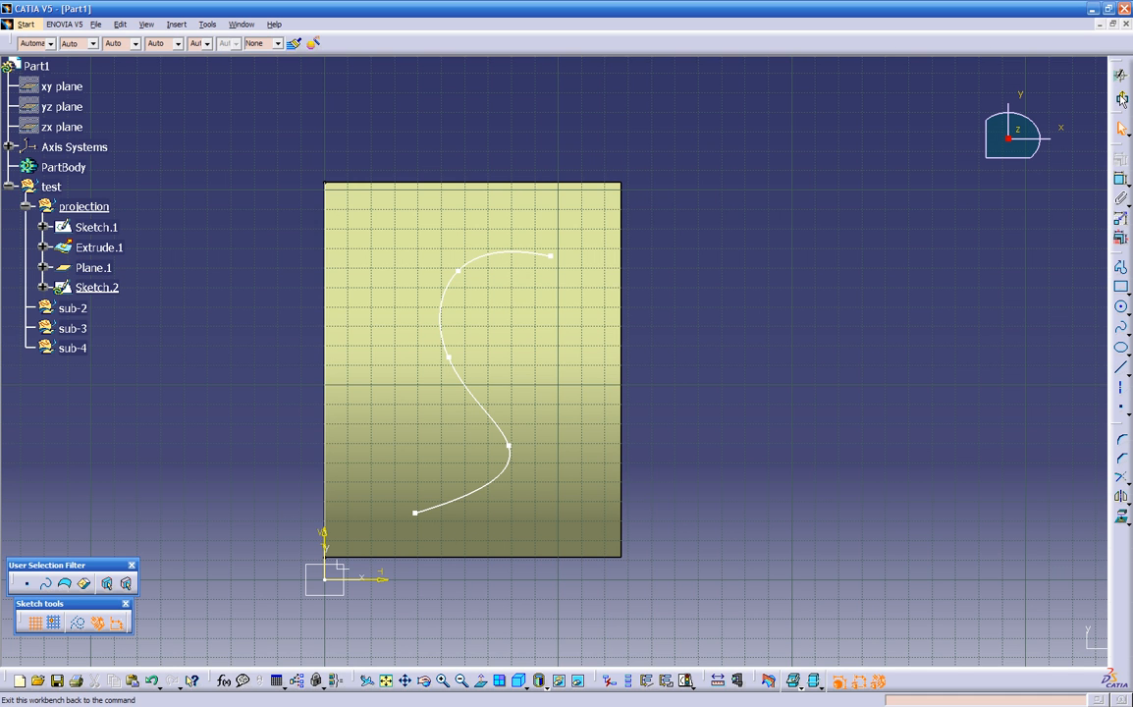
pyautogui.click(1121, 98)
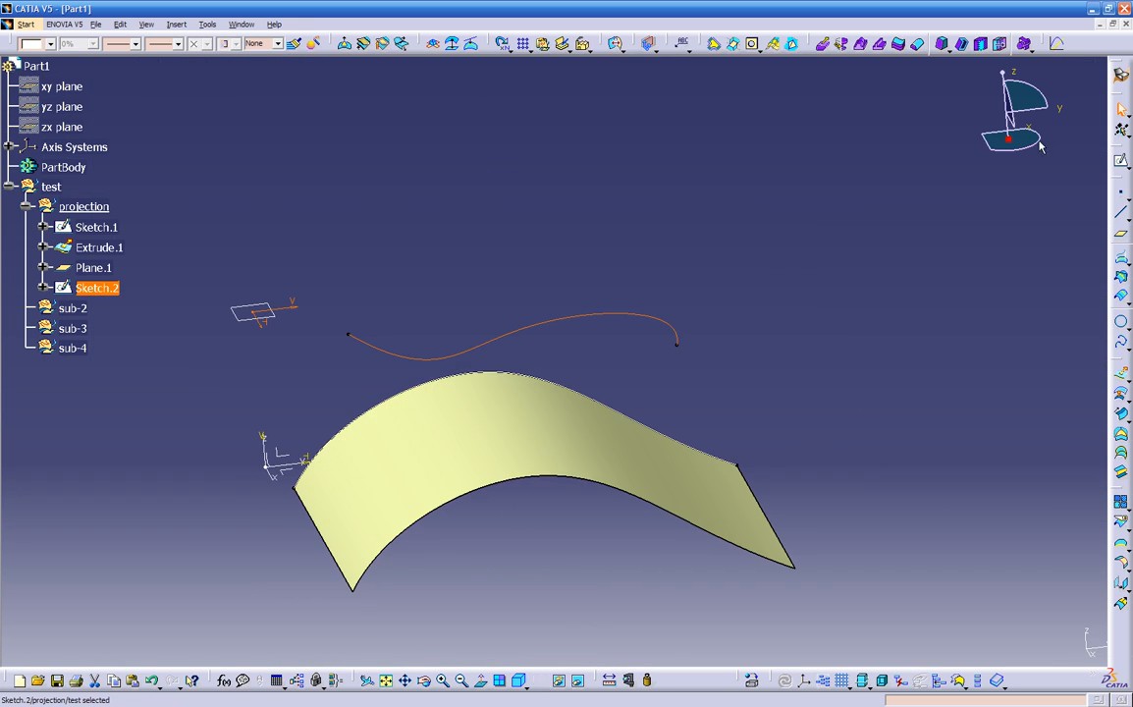
# Sketch a slanted line on the ZX plane of the axis system, above the surface and crossing the offset plane, and exit the sketch.
pyautogui.moveTo(607, 531)
pyautogui.mouseDown(button='middle')
pyautogui.moveTo(566, 544)
pyautogui.moveTo(706, 443)
pyautogui.moveTo(724, 383)
pyautogui.moveTo(554, 415)
pyautogui.moveTo(491, 414)
pyautogui.moveTo(496, 379)
pyautogui.moveTo(587, 362)
pyautogui.moveTo(527, 424)
pyautogui.moveTo(554, 506)
pyautogui.moveTo(764, 393)
pyautogui.moveTo(865, 381)
pyautogui.moveTo(557, 354)
pyautogui.moveTo(308, 606)
pyautogui.moveTo(452, 432)
pyautogui.moveTo(483, 467)
pyautogui.mouseUp(button='middle')
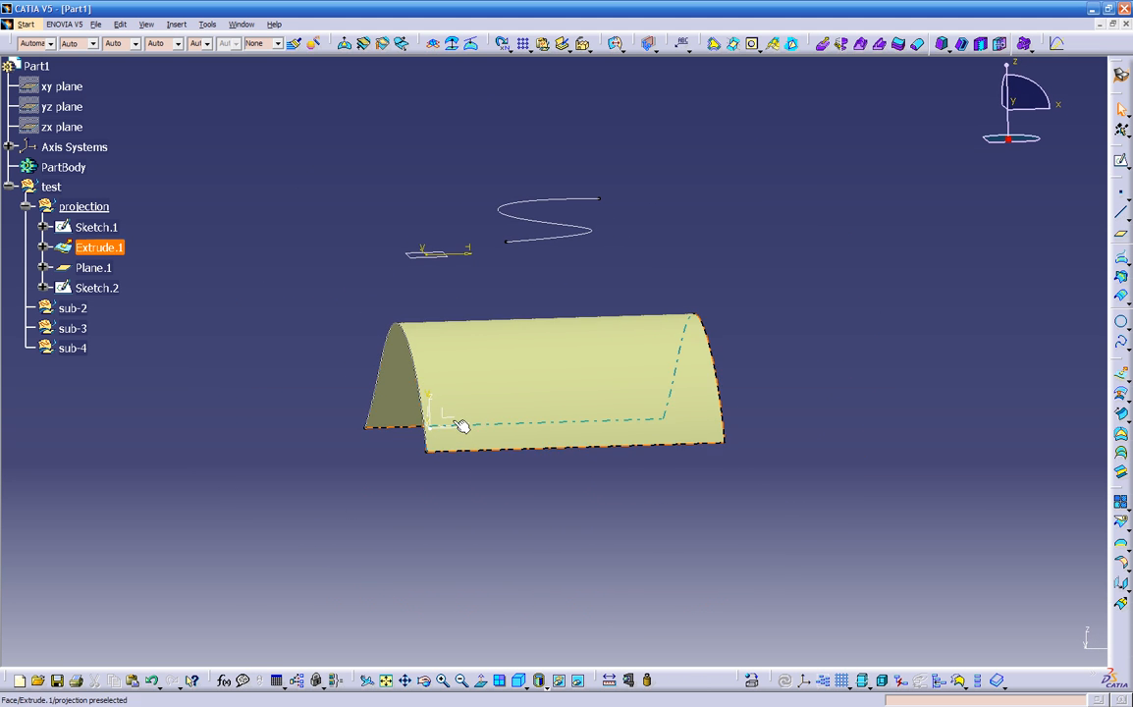
pyautogui.click(460, 424)
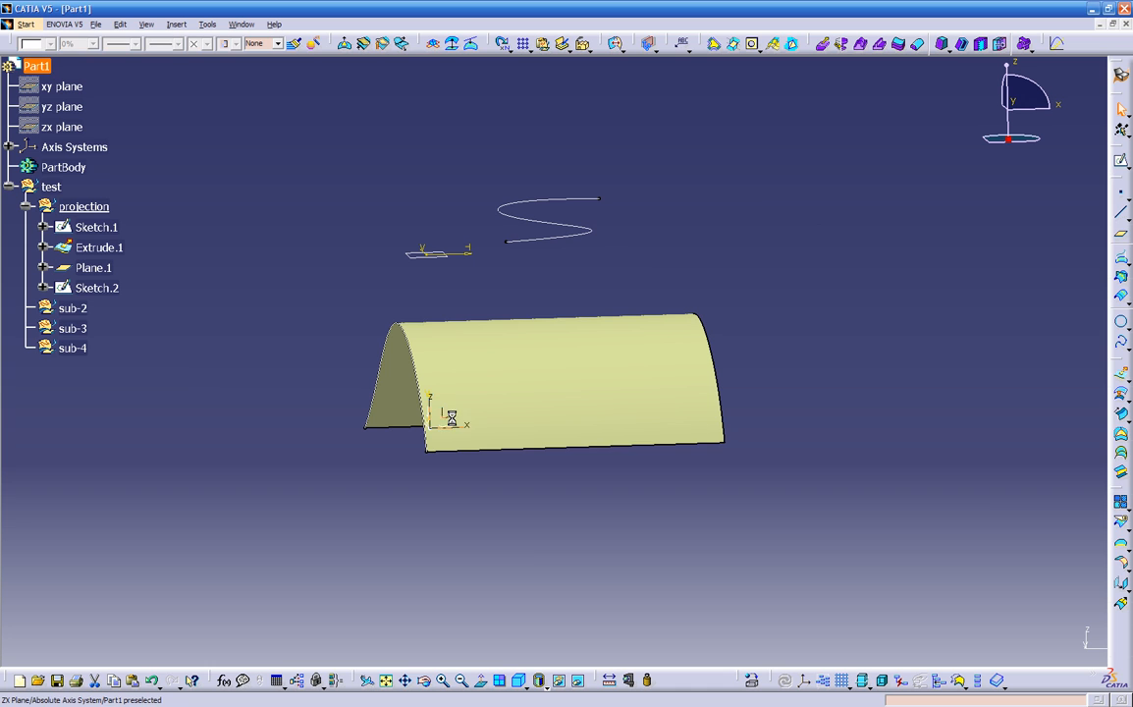
pyautogui.click(1122, 238)
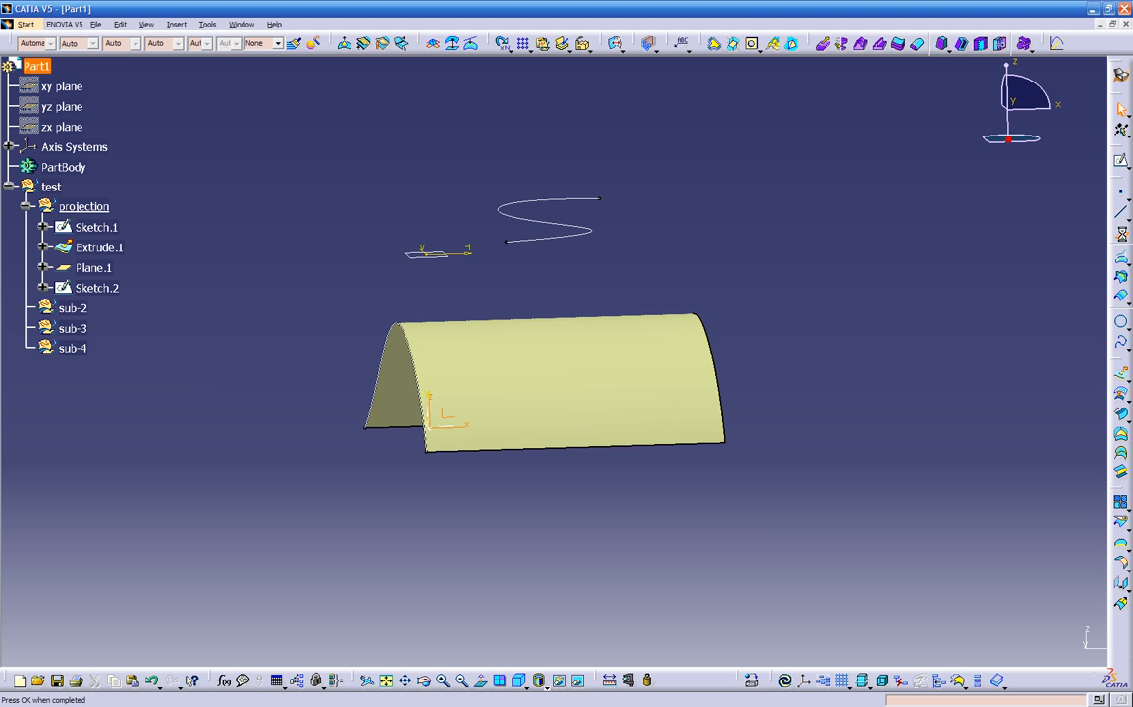
pyautogui.click(976, 583)
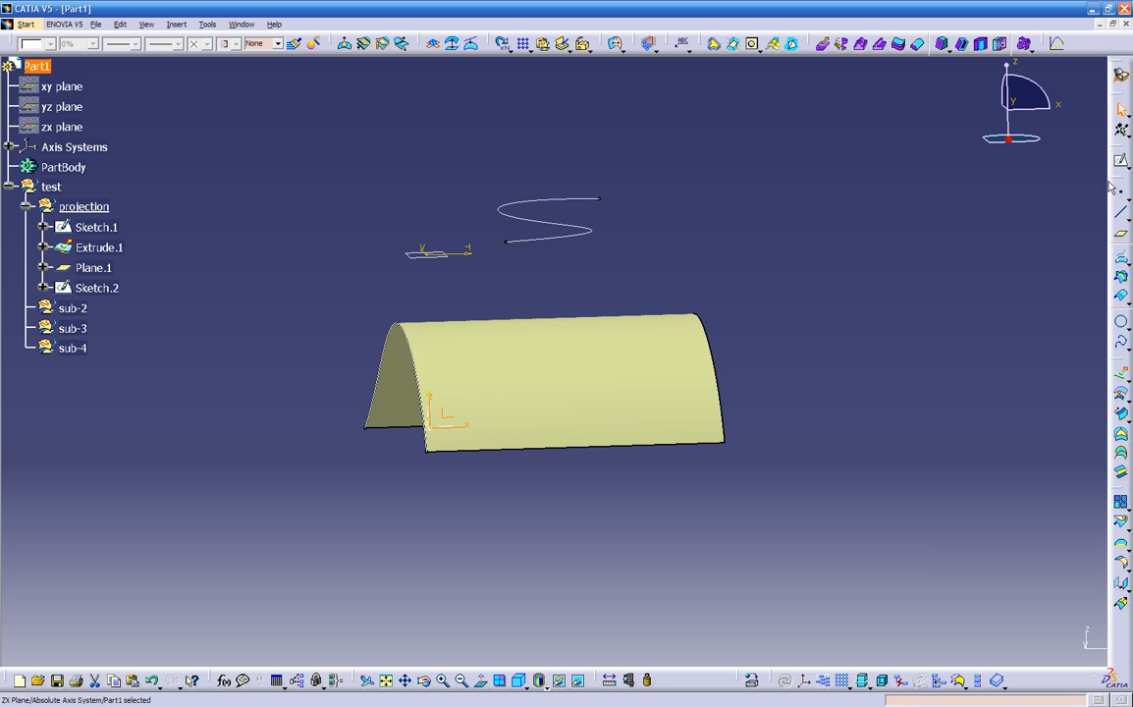
pyautogui.click(1122, 74)
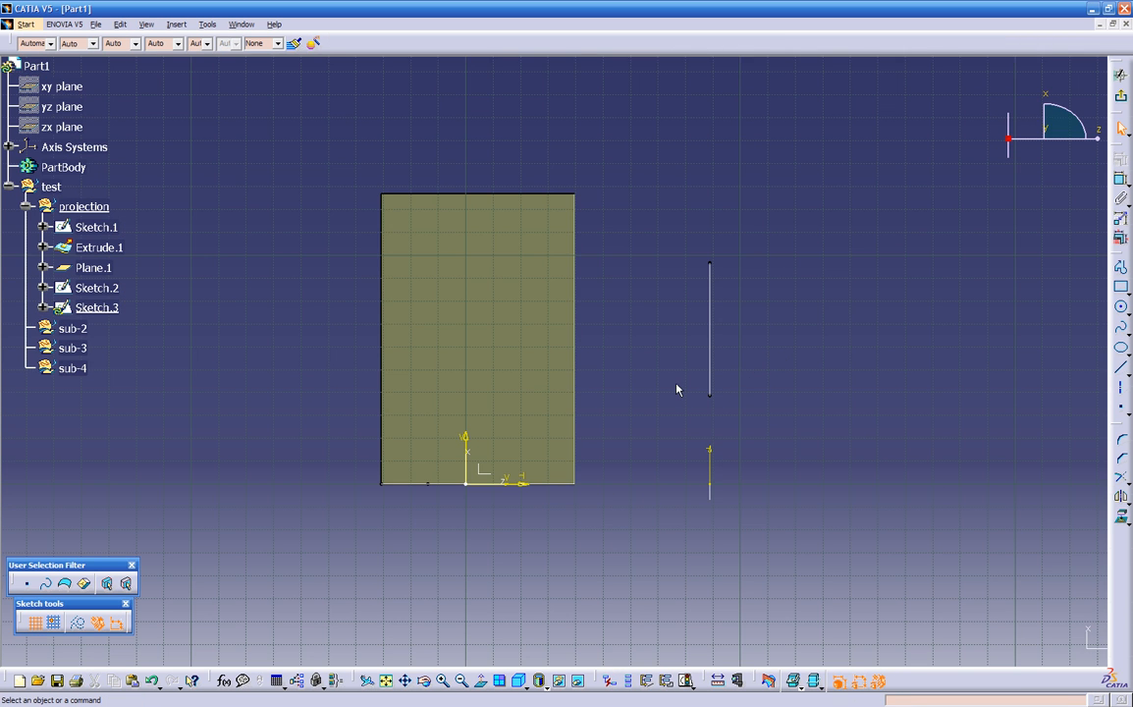
pyautogui.click(1121, 368)
pyautogui.click(547, 243)
pyautogui.click(764, 315)
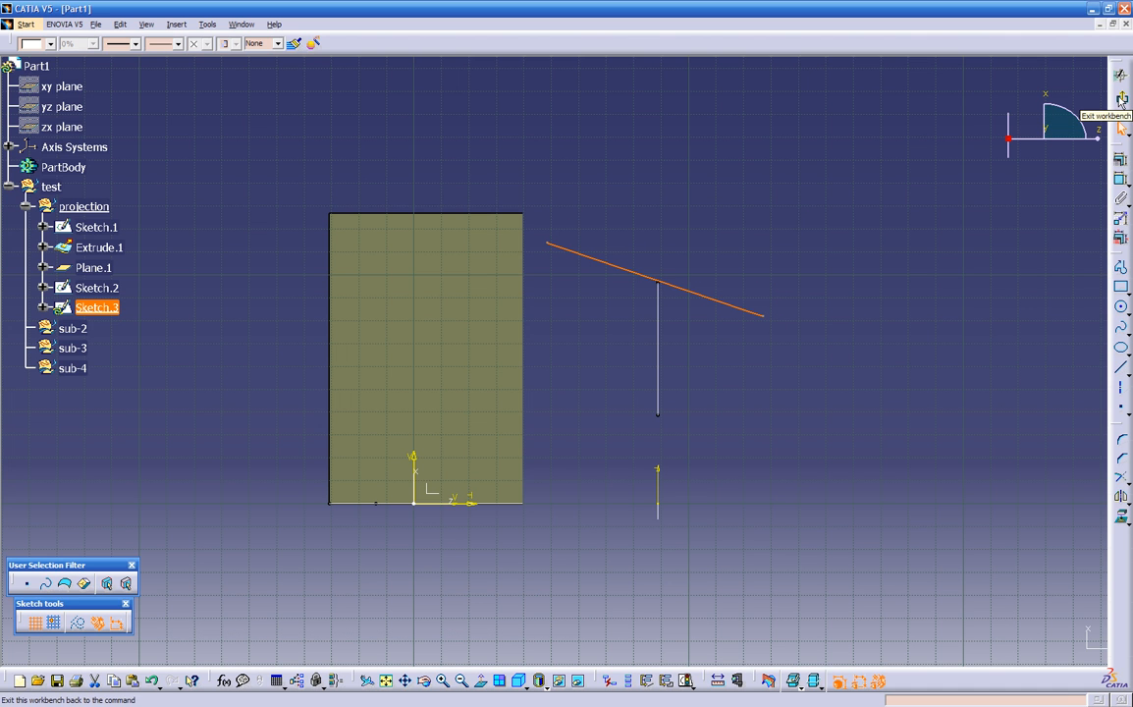
pyautogui.click(1123, 101)
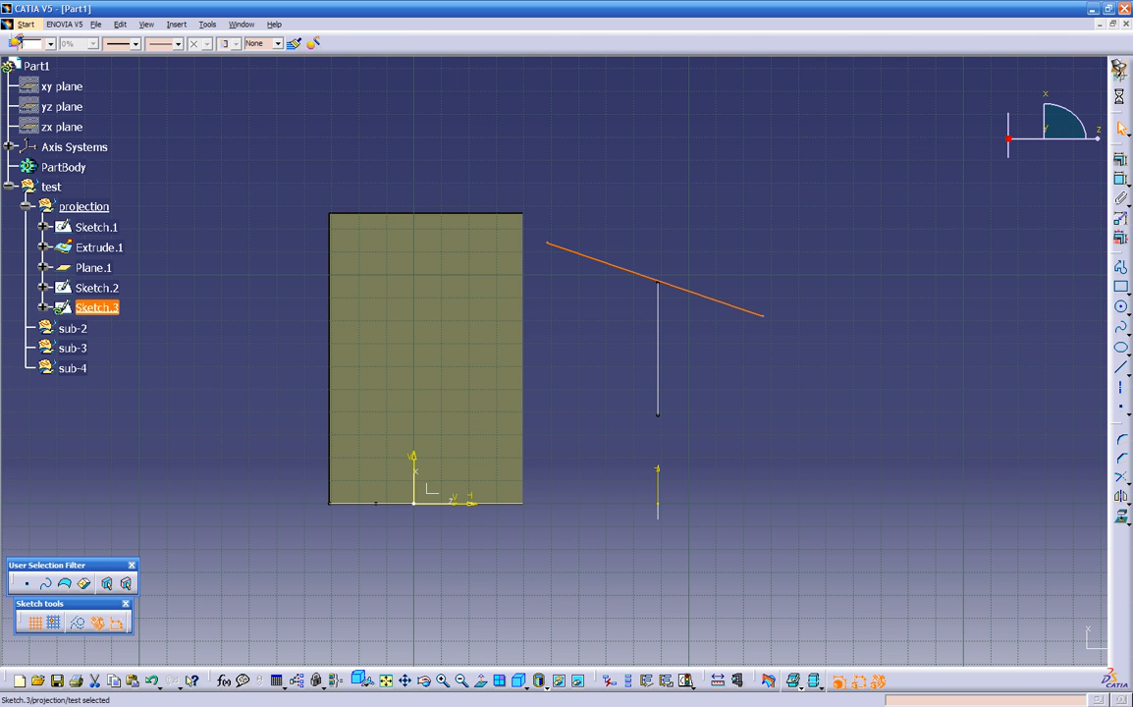
pyautogui.moveTo(688, 364); pyautogui.dragTo(633, 449, button='middle')
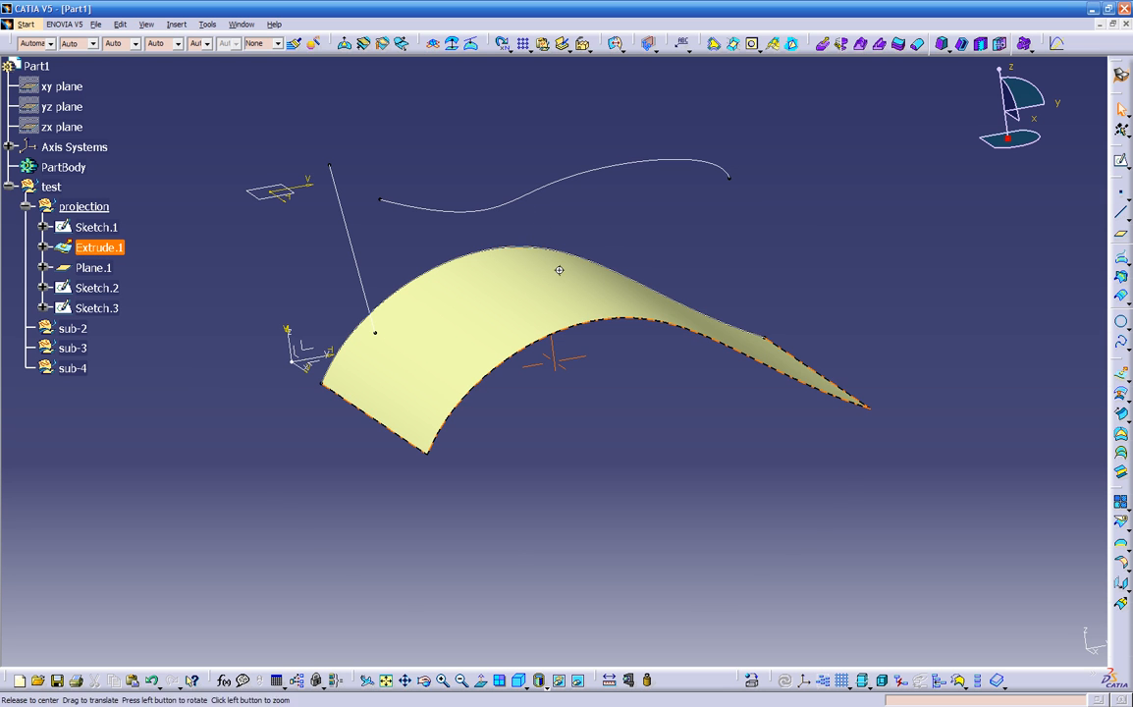
pyautogui.moveTo(569, 273); pyautogui.dragTo(566, 303, button='middle')
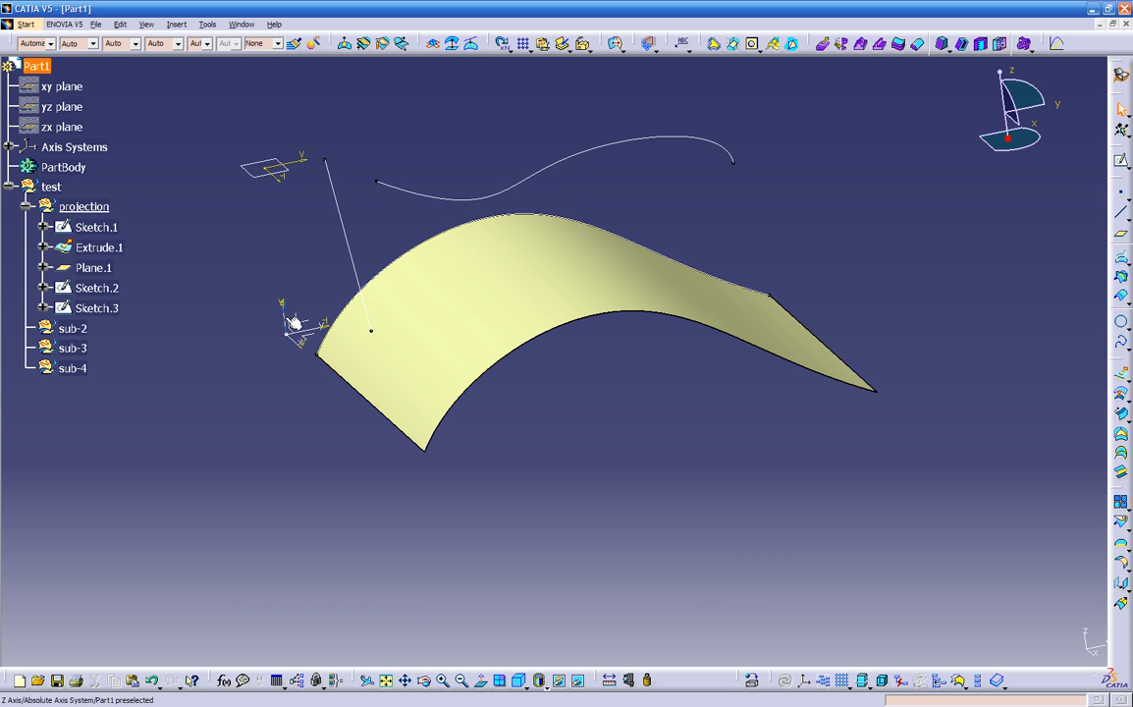
pyautogui.moveTo(435, 295); pyautogui.dragTo(556, 267, button='middle')
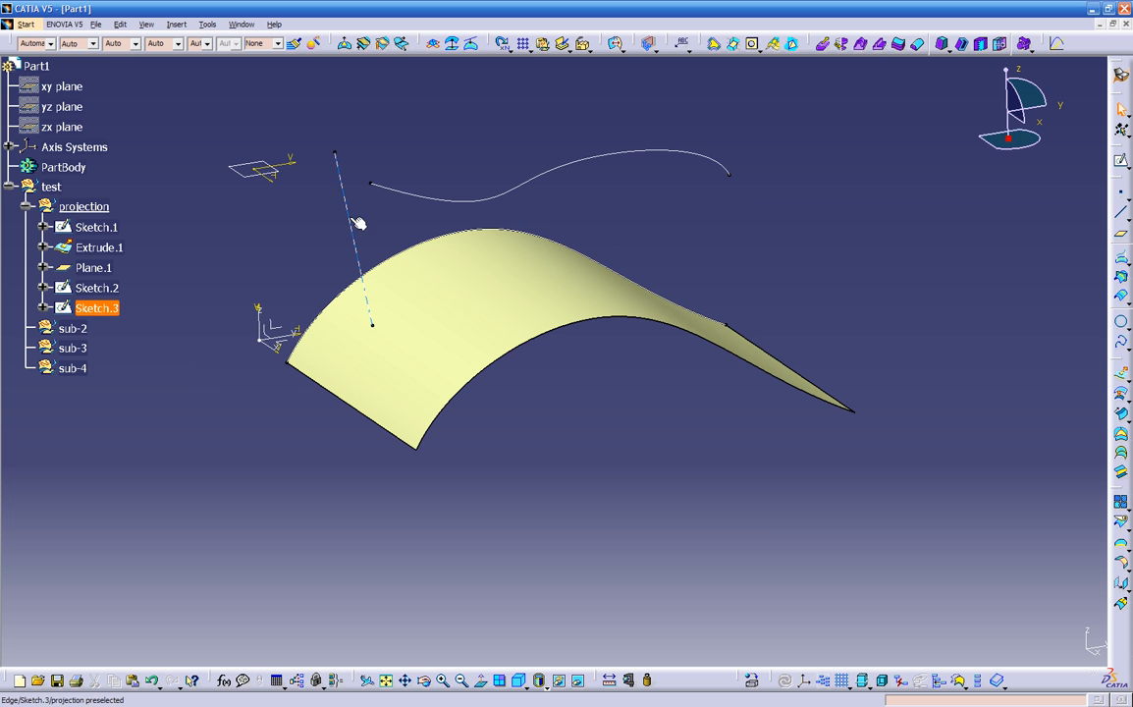
pyautogui.moveTo(544, 450); pyautogui.dragTo(437, 364, button='middle')
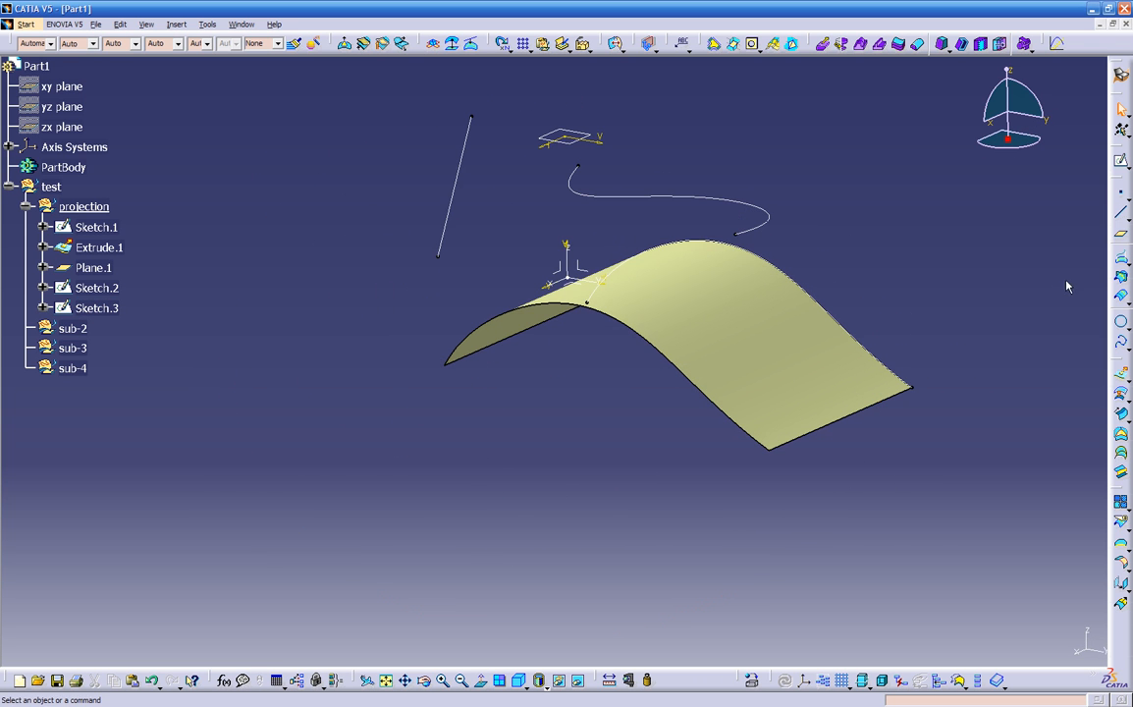
# Project the S-shaped spline sketch onto the extruded surface using the Normal projection type.
pyautogui.click(1124, 259)
pyautogui.moveTo(556, 412); pyautogui.dragTo(410, 396, button='middle')
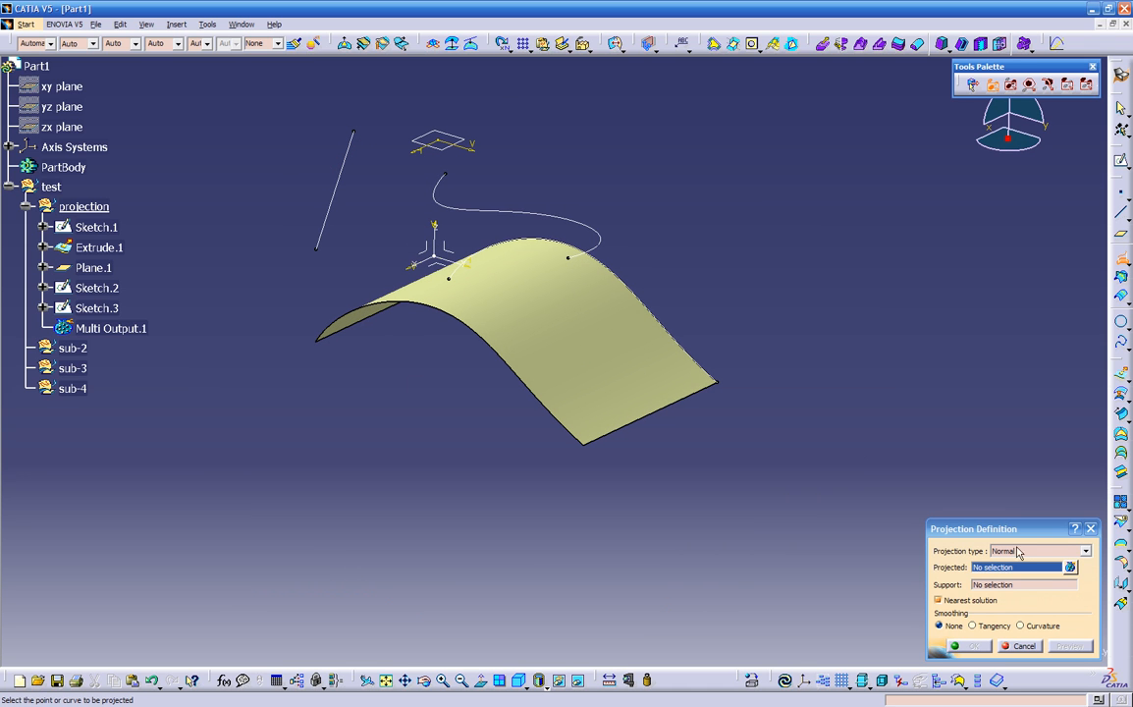
pyautogui.click(1021, 556)
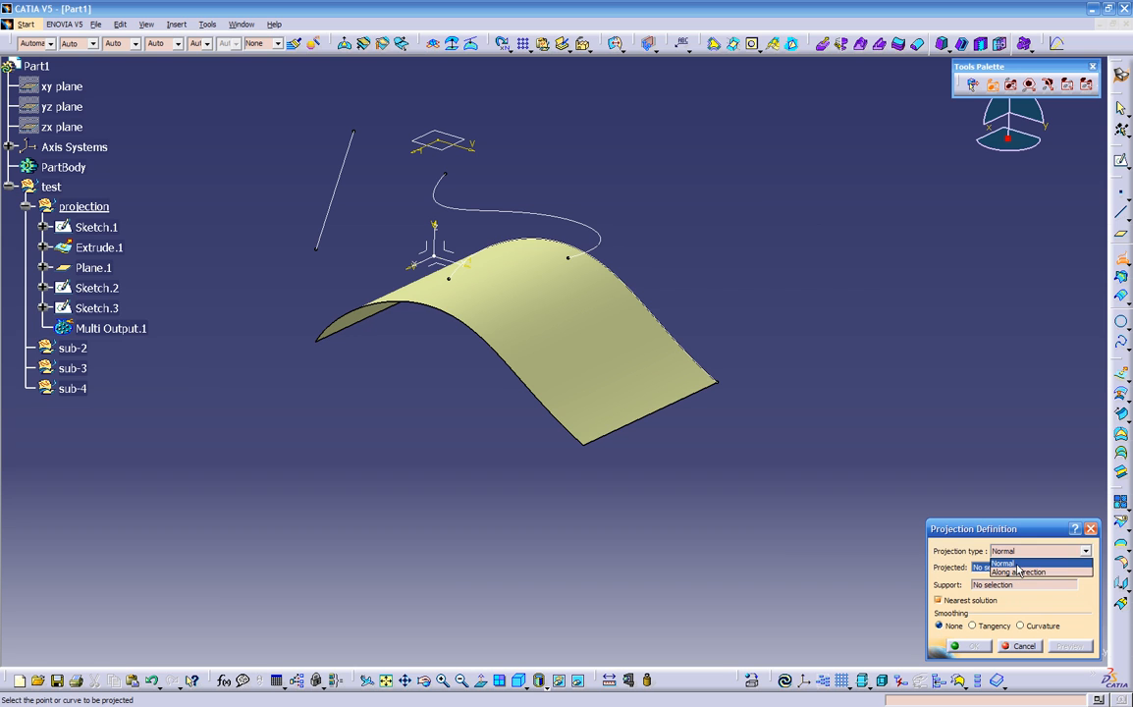
pyautogui.click(1016, 566)
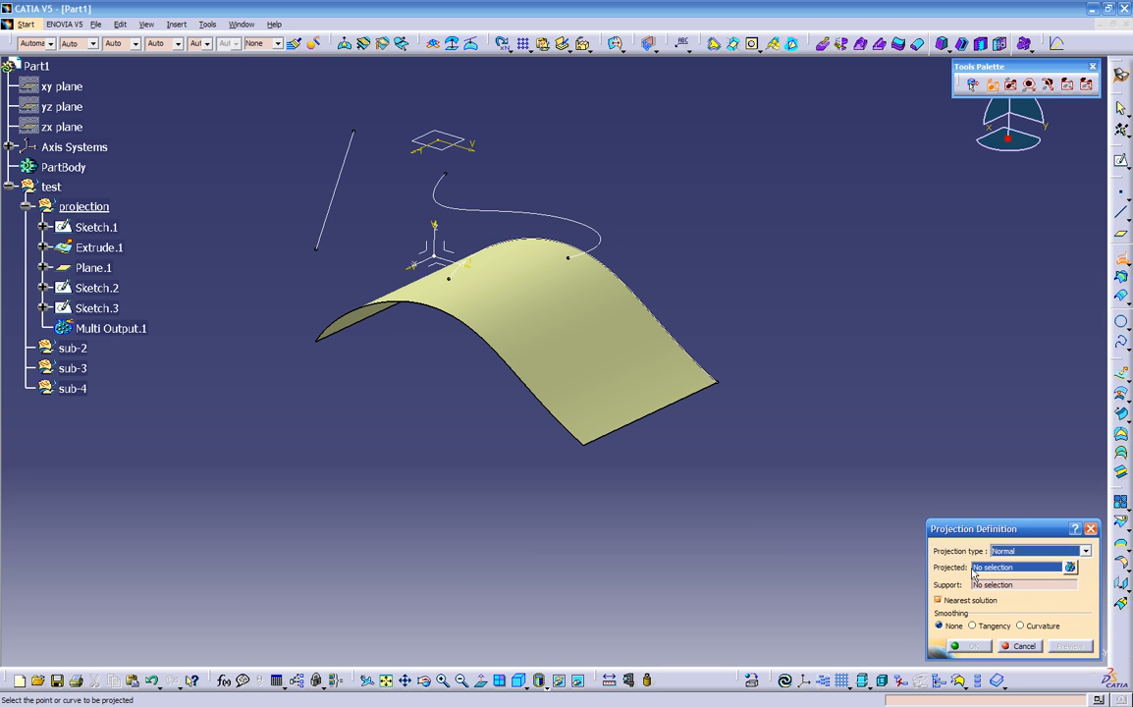
pyautogui.click(483, 215)
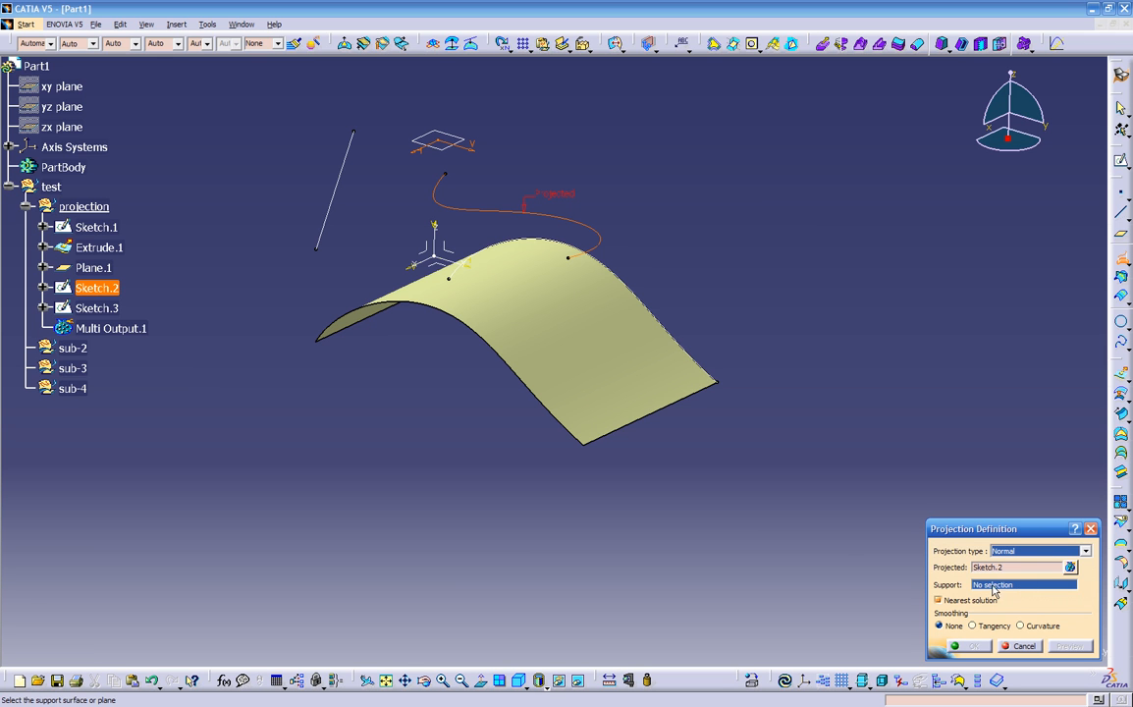
pyautogui.click(575, 364)
pyautogui.moveTo(455, 405); pyautogui.dragTo(376, 432, button='middle')
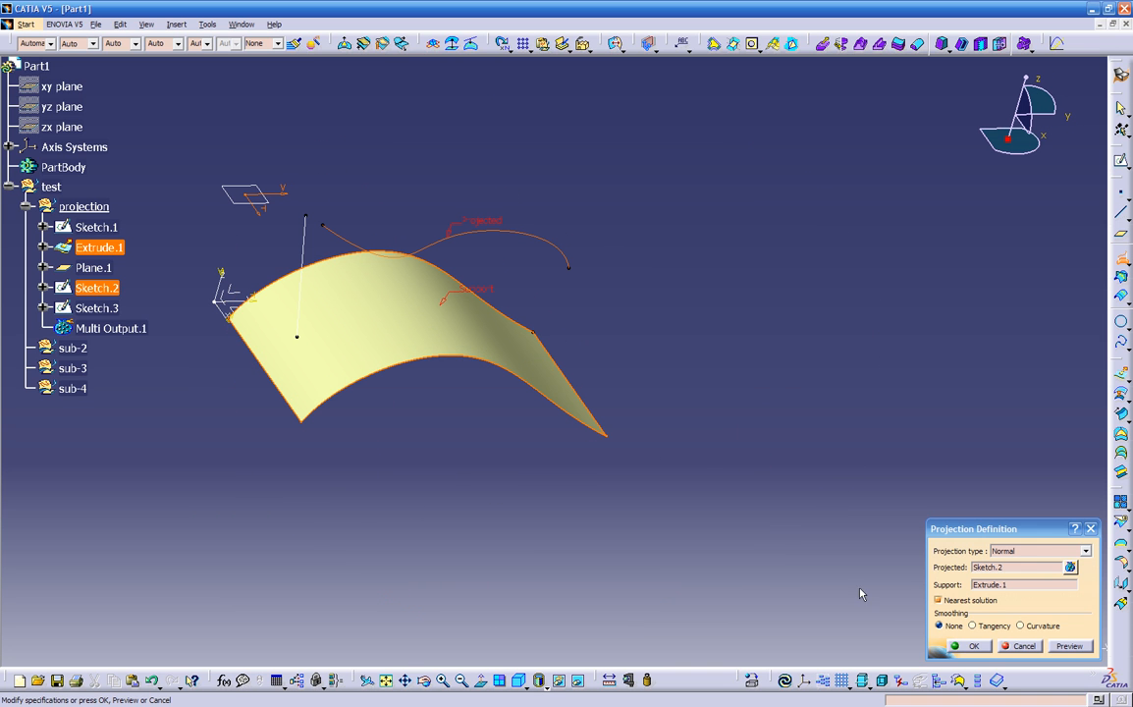
pyautogui.click(1053, 652)
pyautogui.moveTo(497, 485); pyautogui.dragTo(436, 428, button='middle')
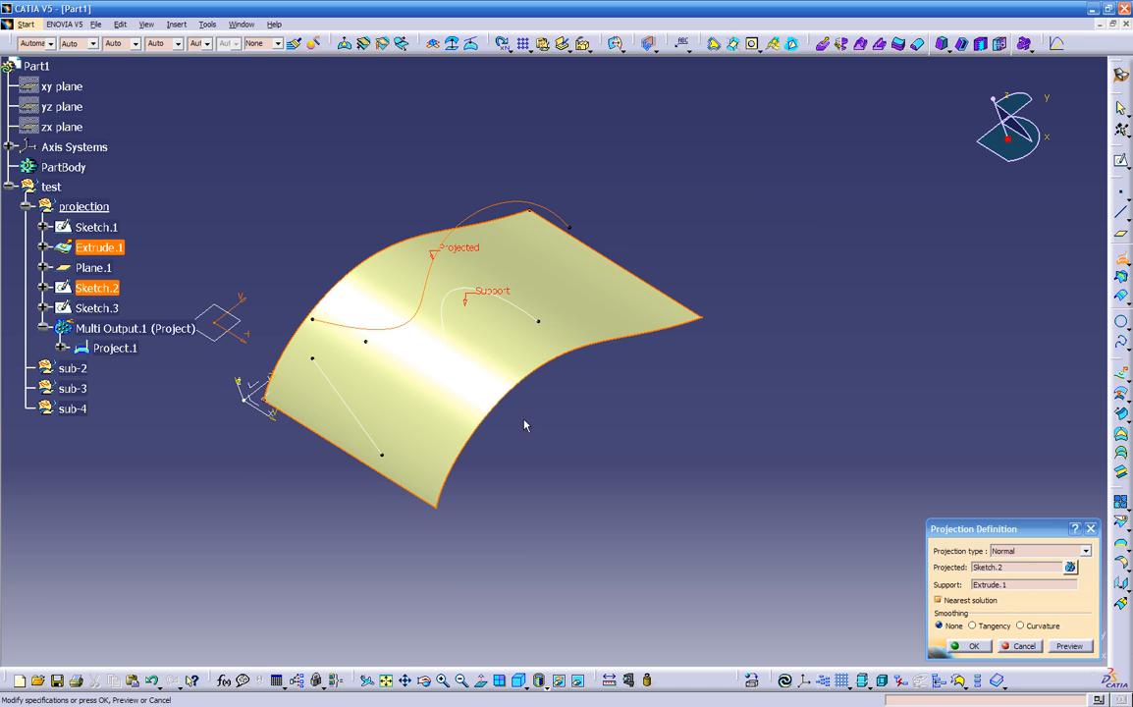
pyautogui.click(971, 645)
# Set the extruded surface's fill color to dark green through its properties.
pyautogui.click(597, 305)
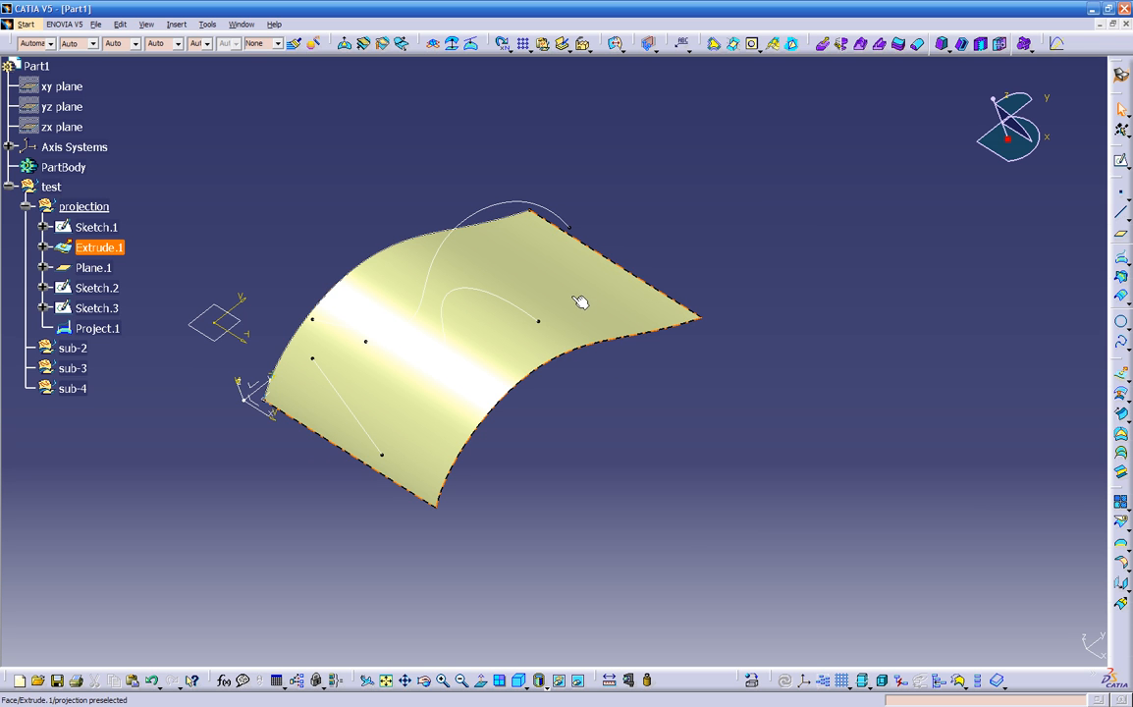
pyautogui.rightClick(564, 285)
pyautogui.click(595, 338)
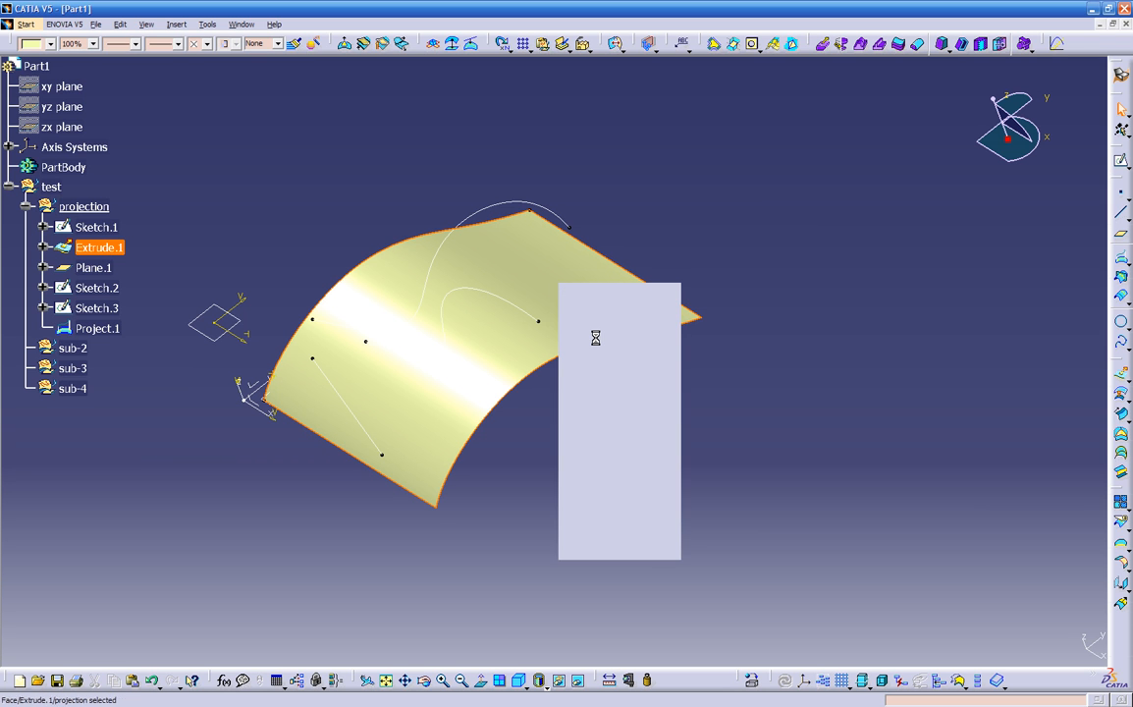
pyautogui.click(814, 362)
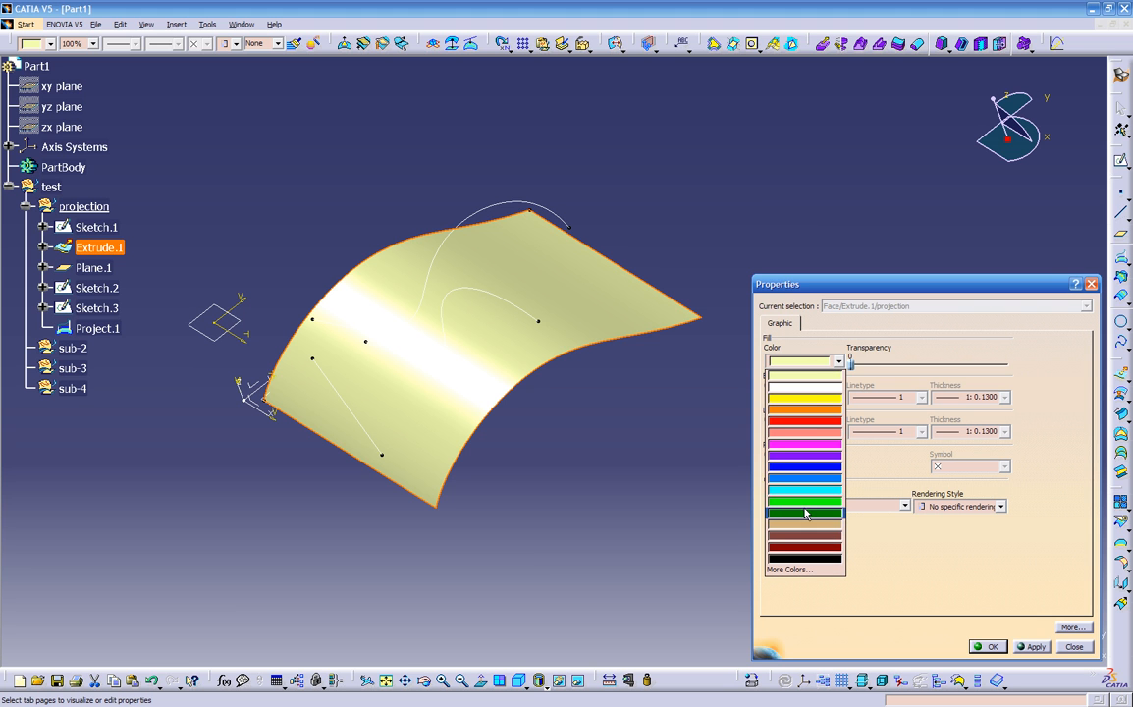
pyautogui.click(806, 512)
pyautogui.click(1005, 647)
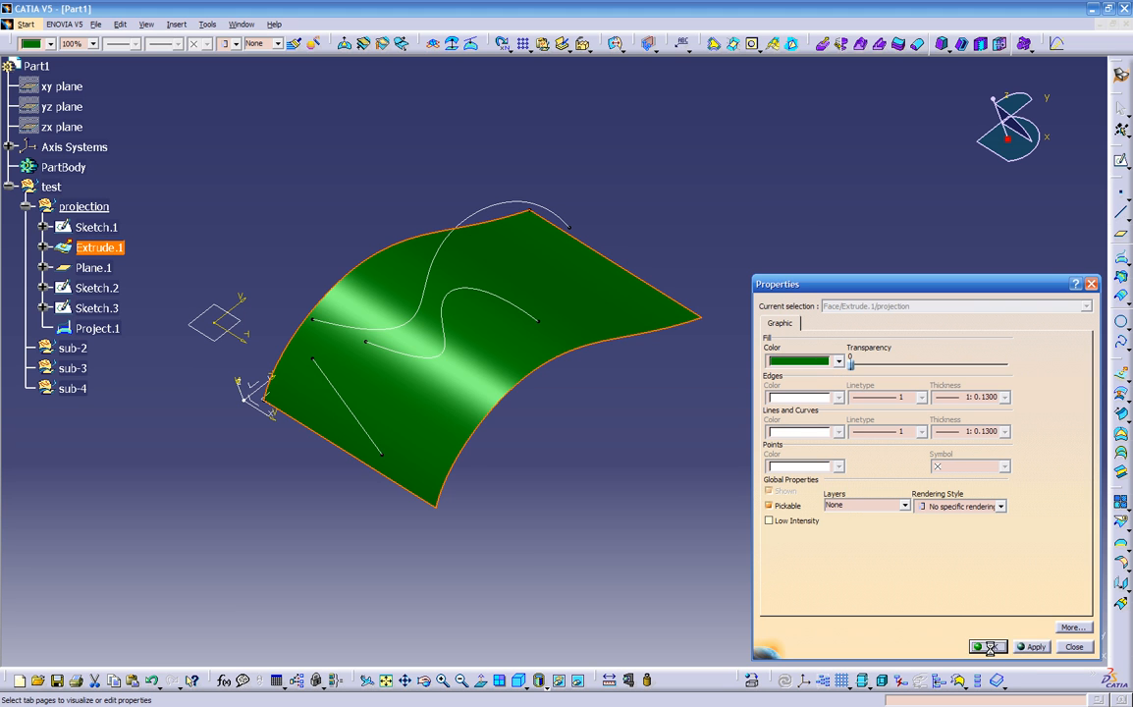
# Recolor the extruded surface violet using the Graphic Properties color options.
pyautogui.click(582, 309)
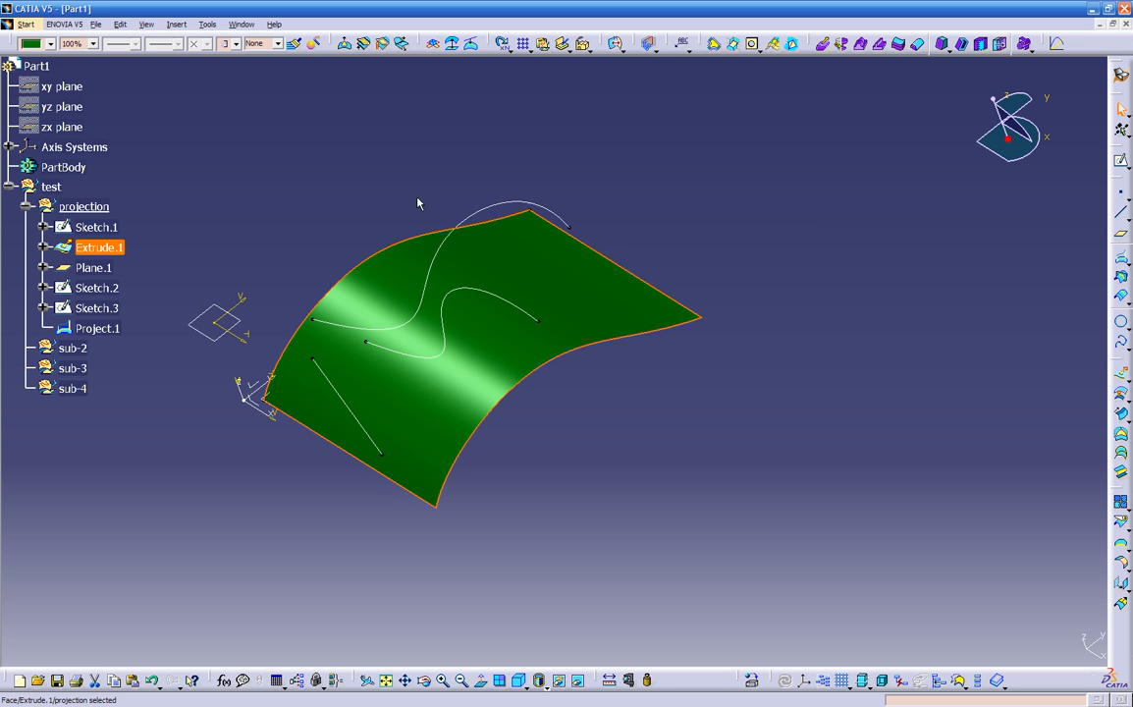
pyautogui.click(48, 43)
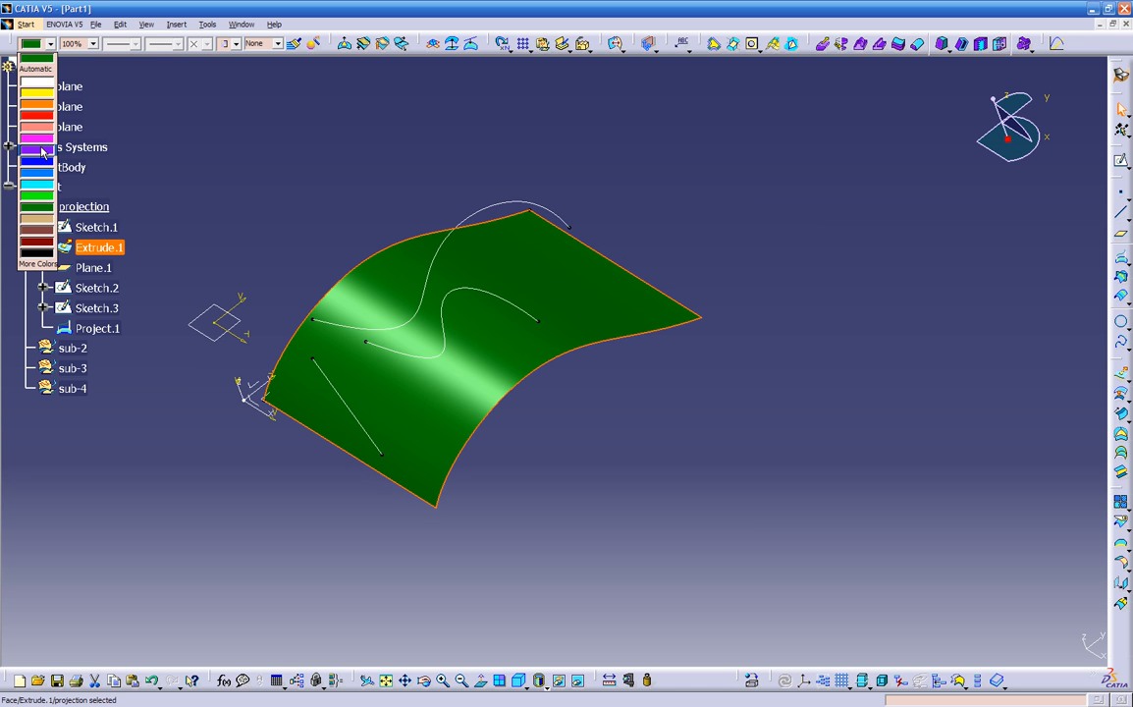
pyautogui.click(40, 147)
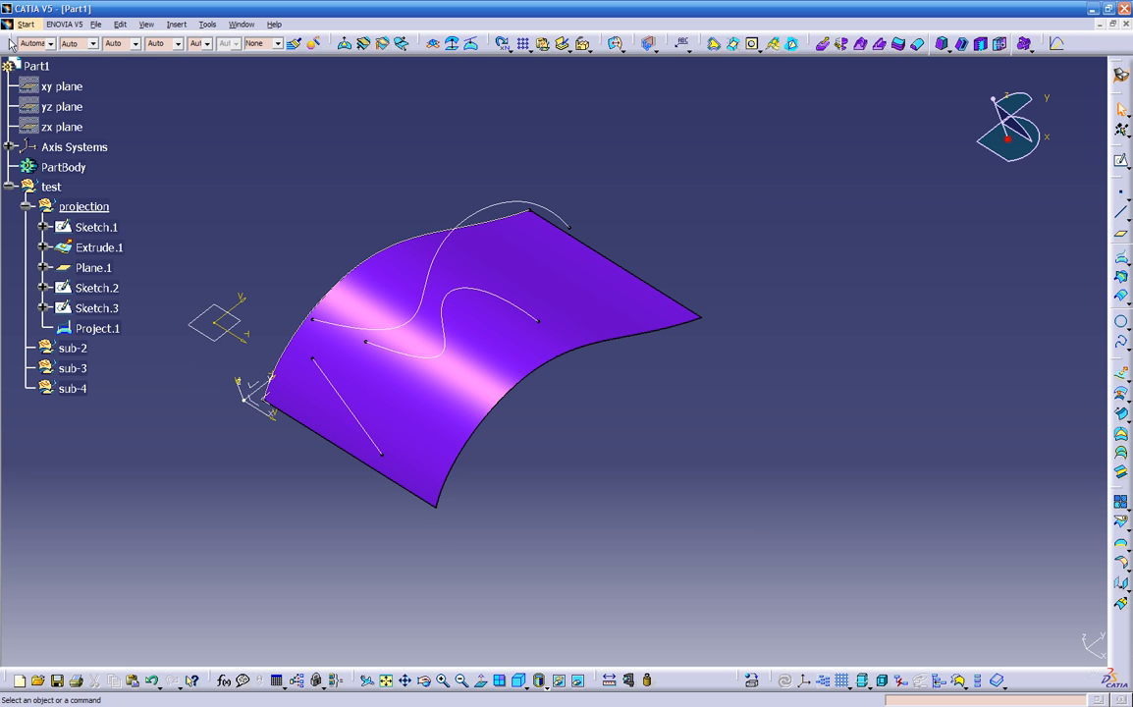
# Undock and close the Graphic Properties toolbar, and restore it to its original docked place.
pyautogui.moveTo(12, 43); pyautogui.dragTo(201, 113)
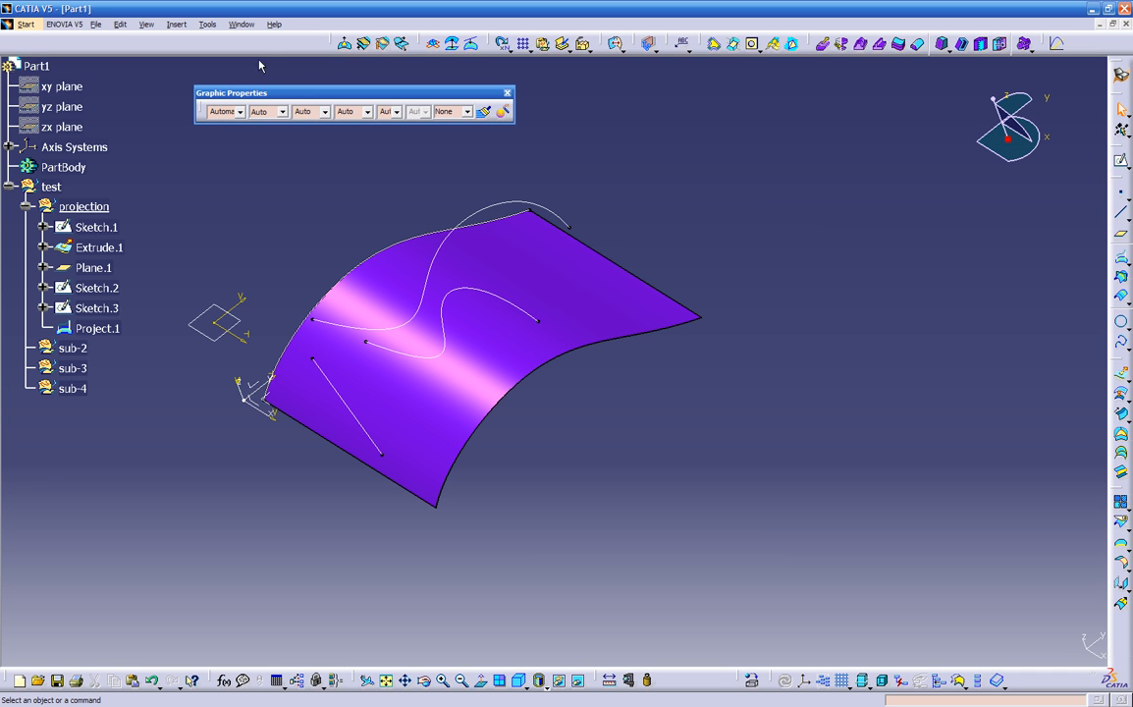
pyautogui.click(508, 95)
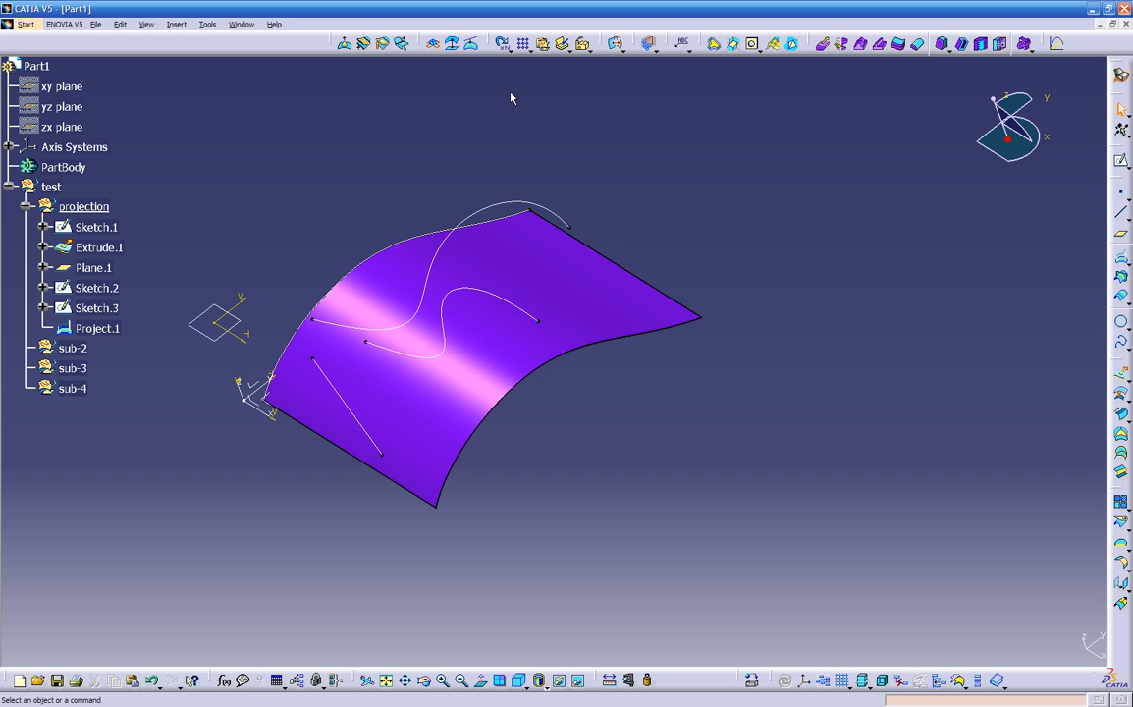
pyautogui.rightClick(299, 49)
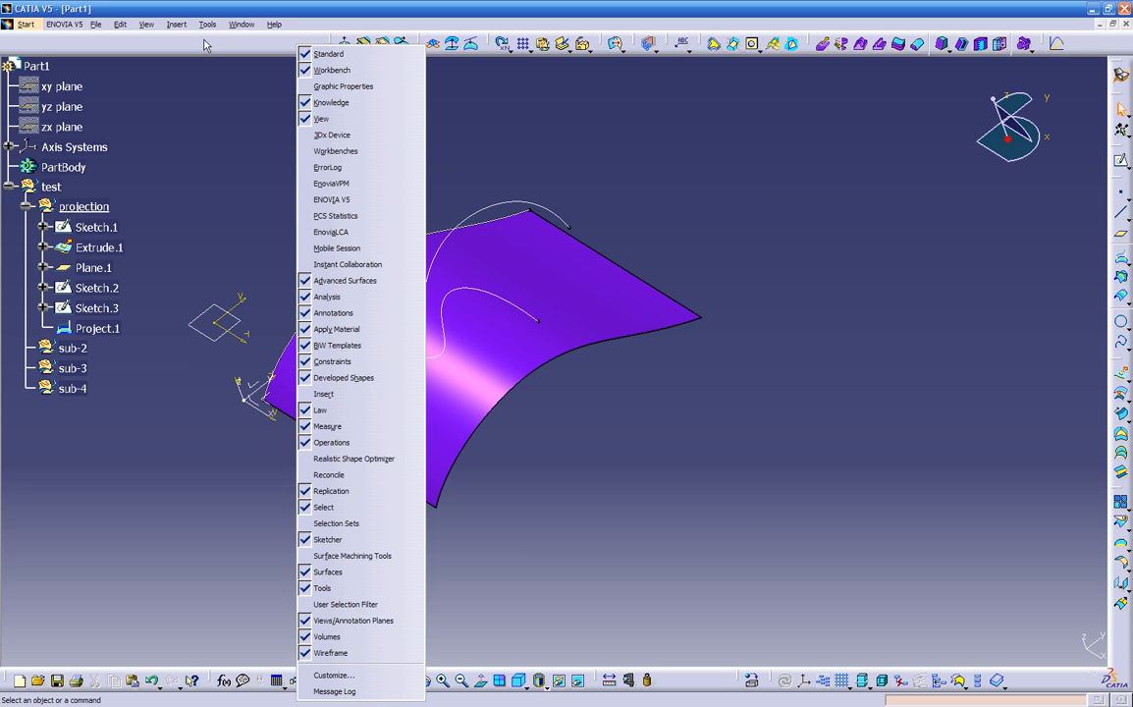
pyautogui.click(331, 87)
pyautogui.moveTo(331, 92); pyautogui.dragTo(143, 31)
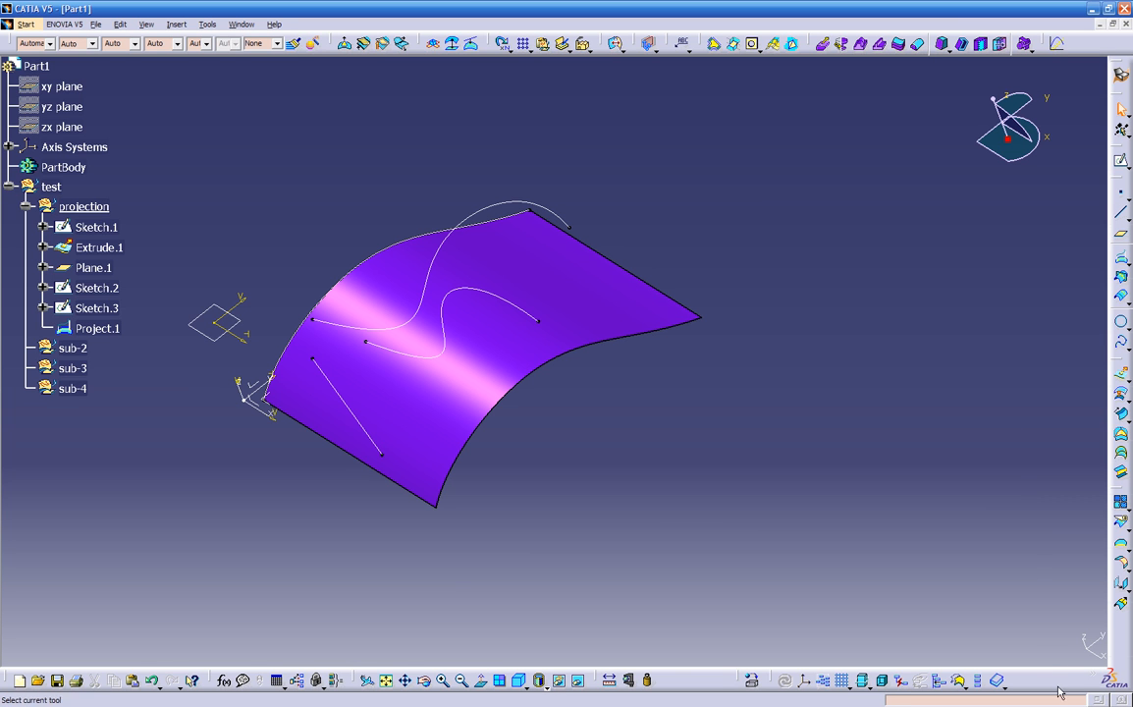
# Shift the toolbars beside the view tools to uncover the selector for the in-work geometrical set.
pyautogui.moveTo(743, 680); pyautogui.dragTo(668, 680)
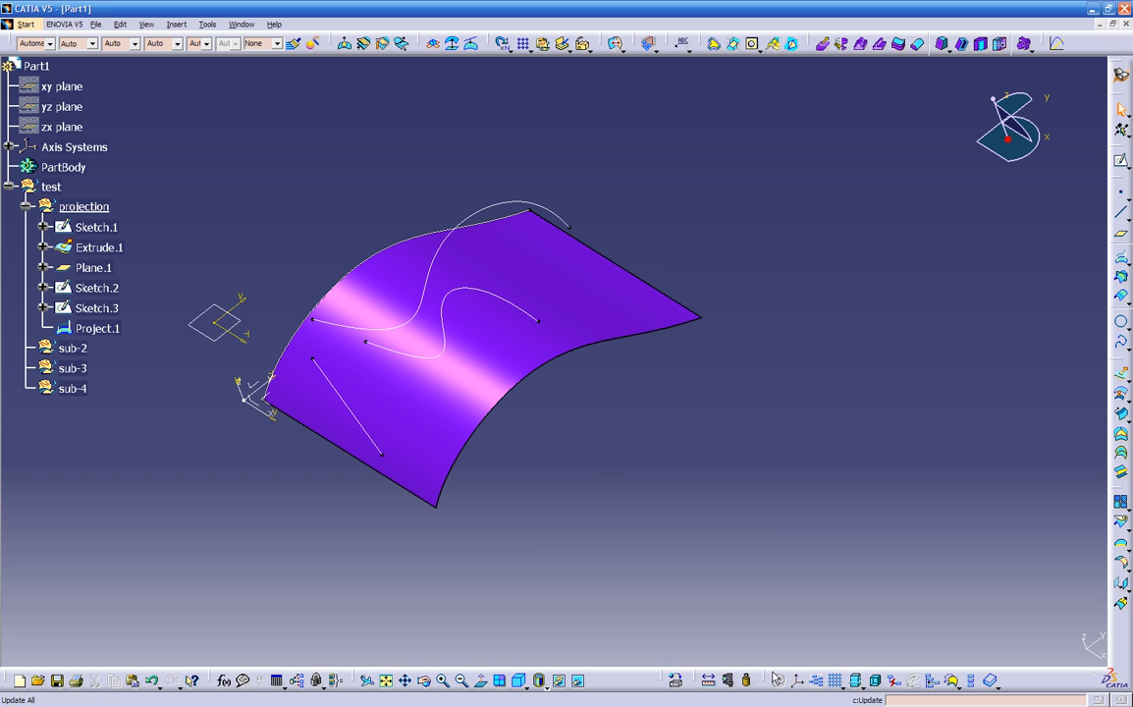
pyautogui.moveTo(642, 674); pyautogui.dragTo(602, 671)
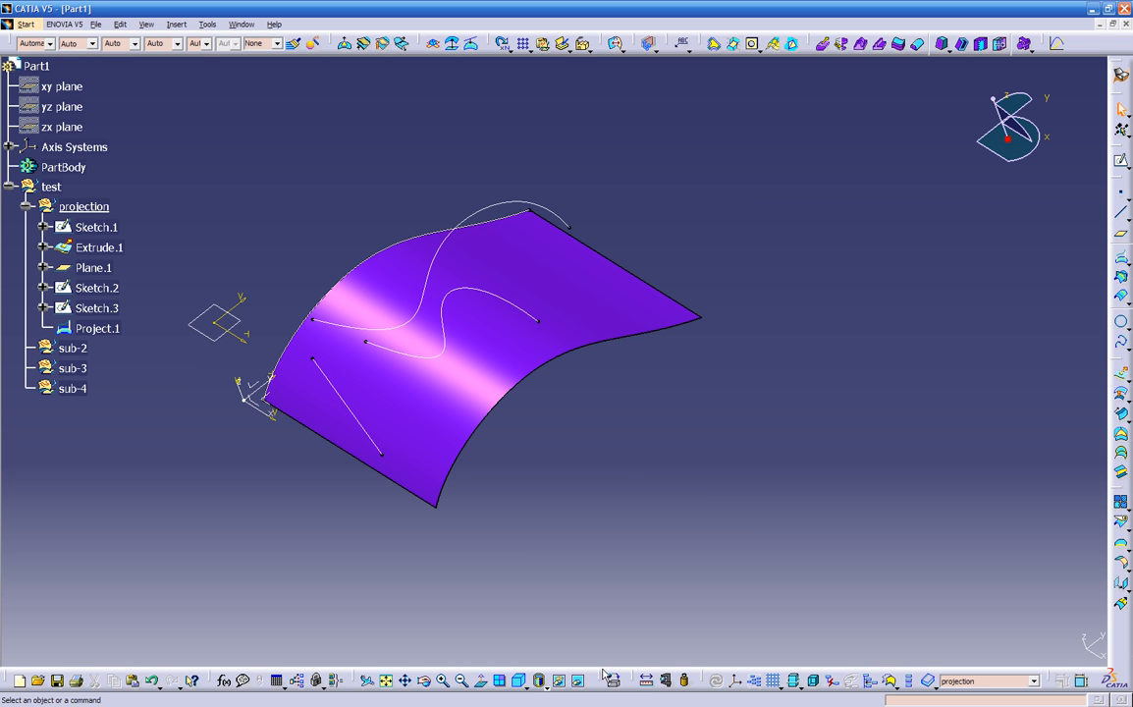
# Turn on Lock Toolbar Position in the toolbar customization options.
pyautogui.rightClick(1121, 643)
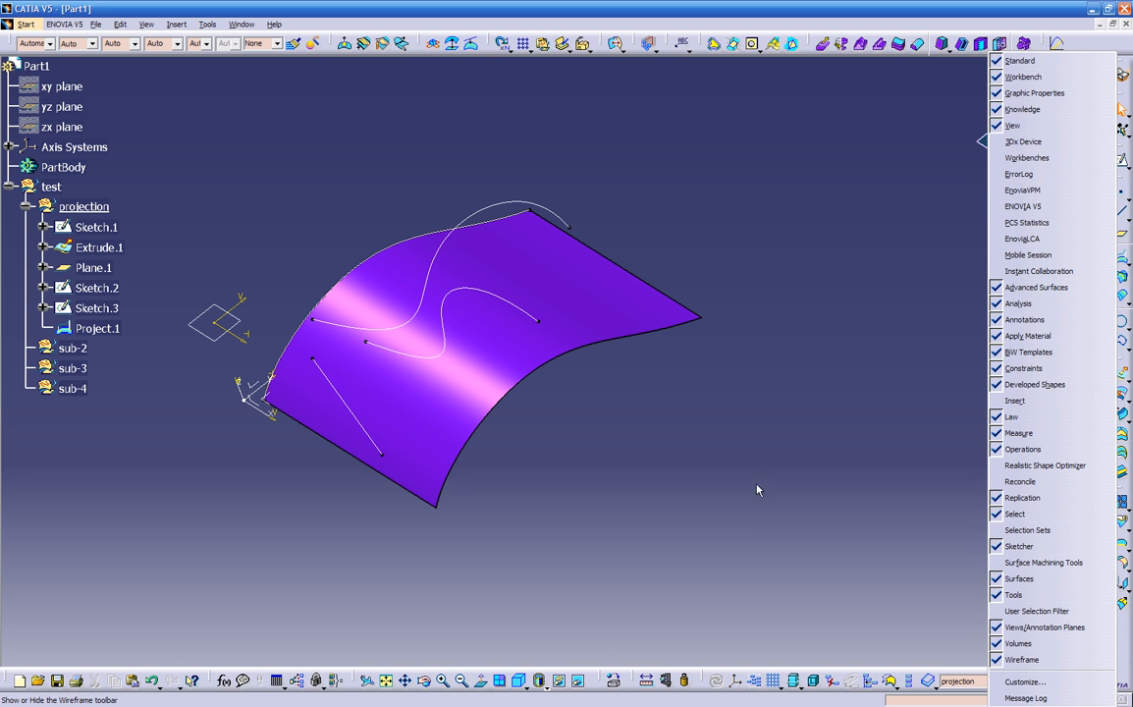
pyautogui.click(746, 146)
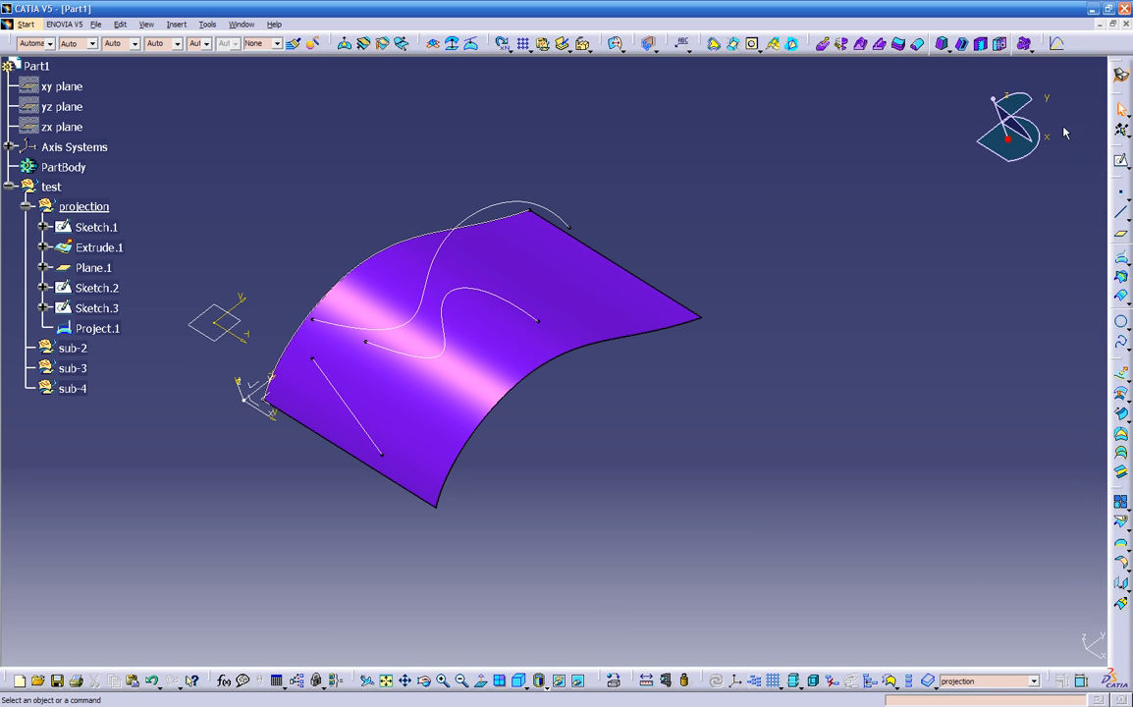
pyautogui.rightClick(1121, 640)
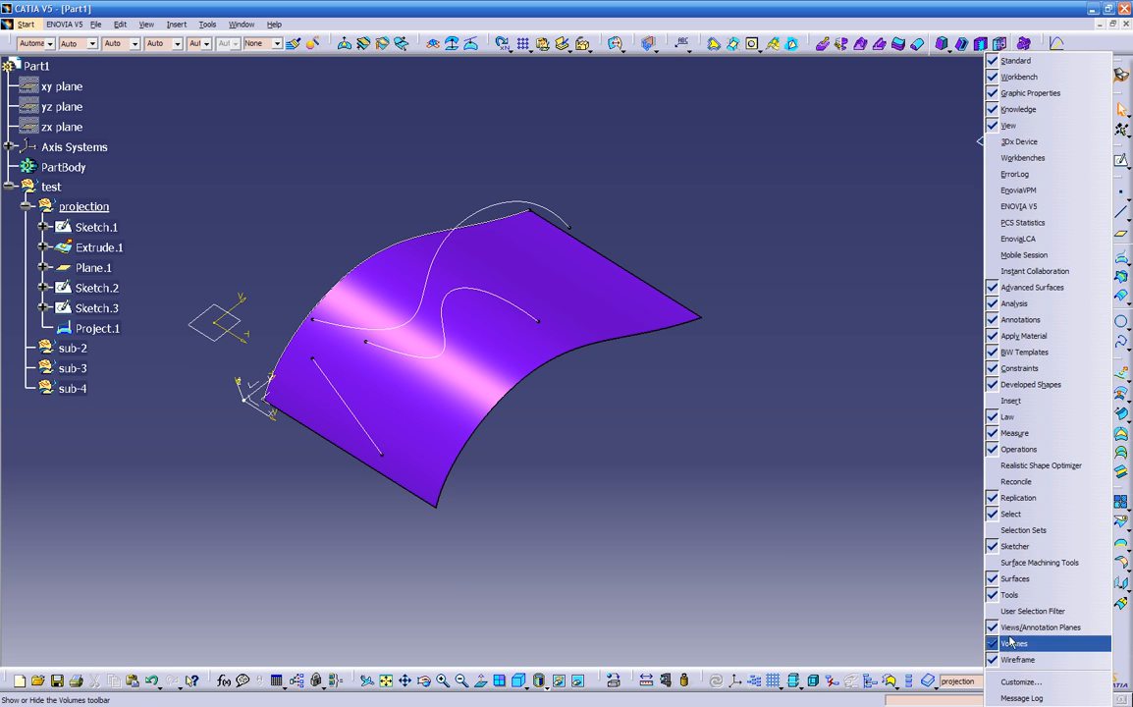
pyautogui.click(1016, 681)
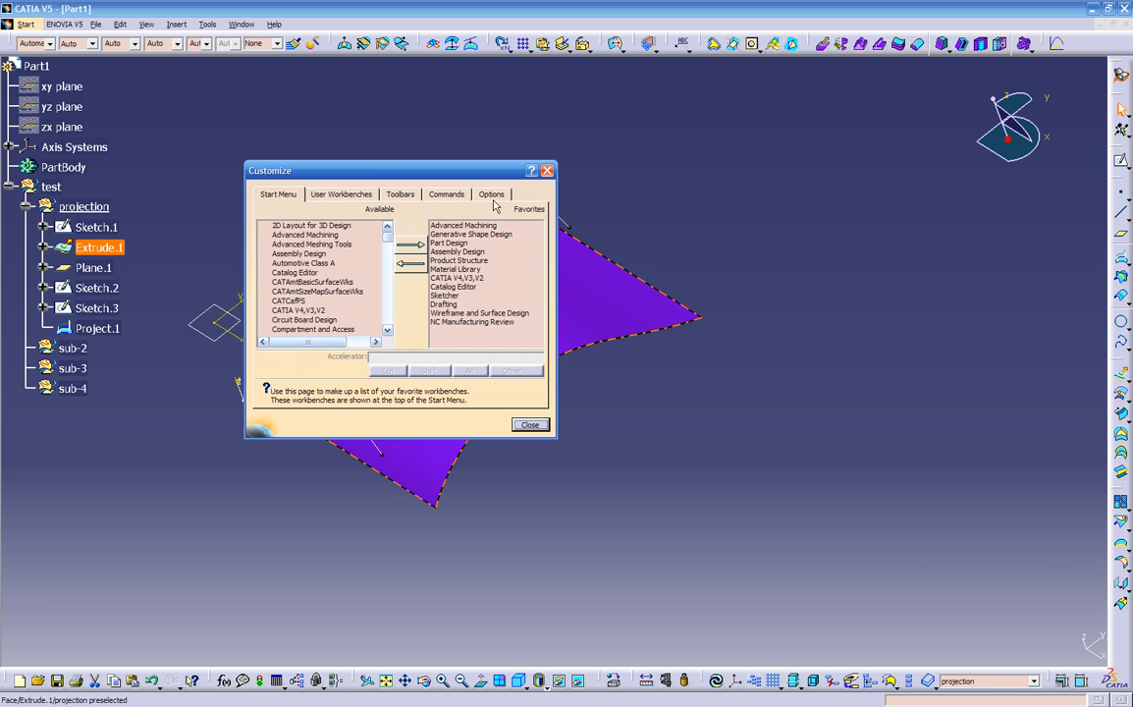
pyautogui.click(492, 194)
pyautogui.click(315, 383)
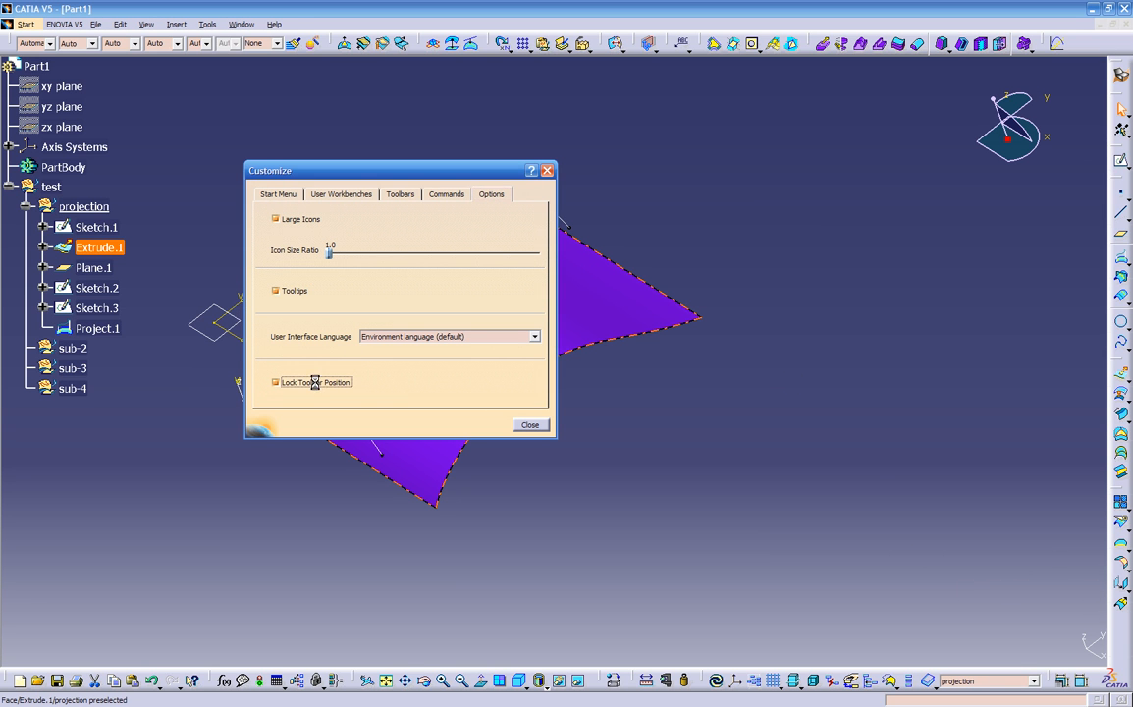
pyautogui.click(531, 425)
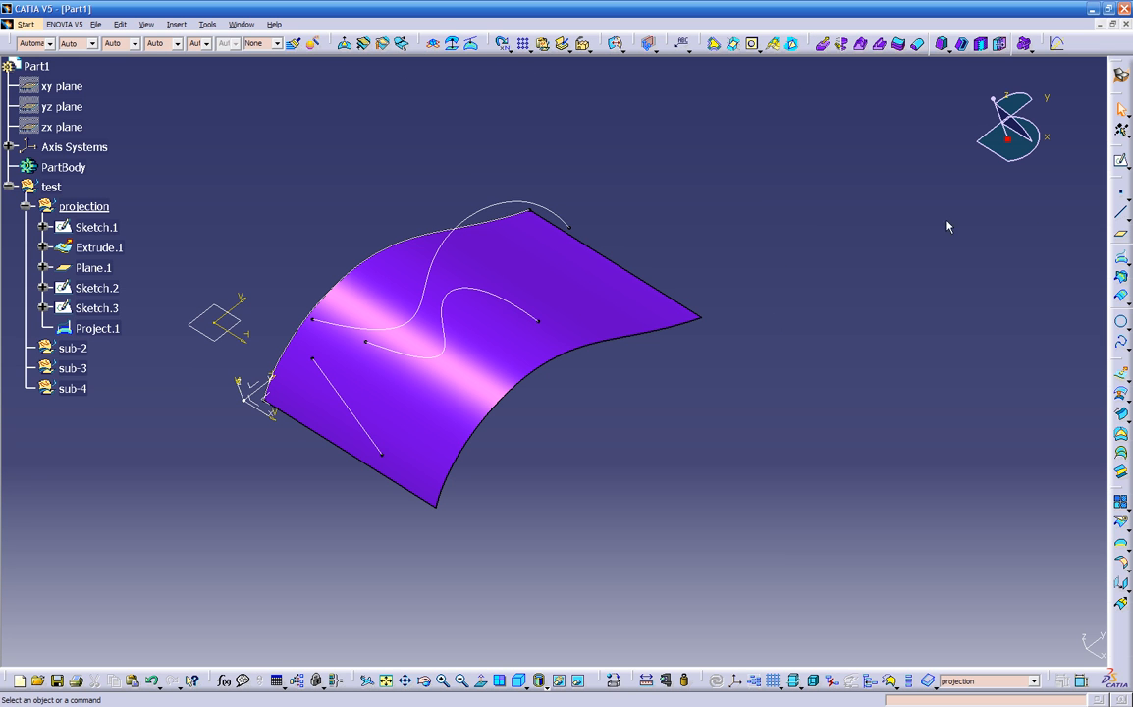
# Reopen the projected curve's definition, set its smoothing to Tangency and preview the normal projection on the surface.
pyautogui.moveTo(630, 508); pyautogui.dragTo(750, 312, button='middle')
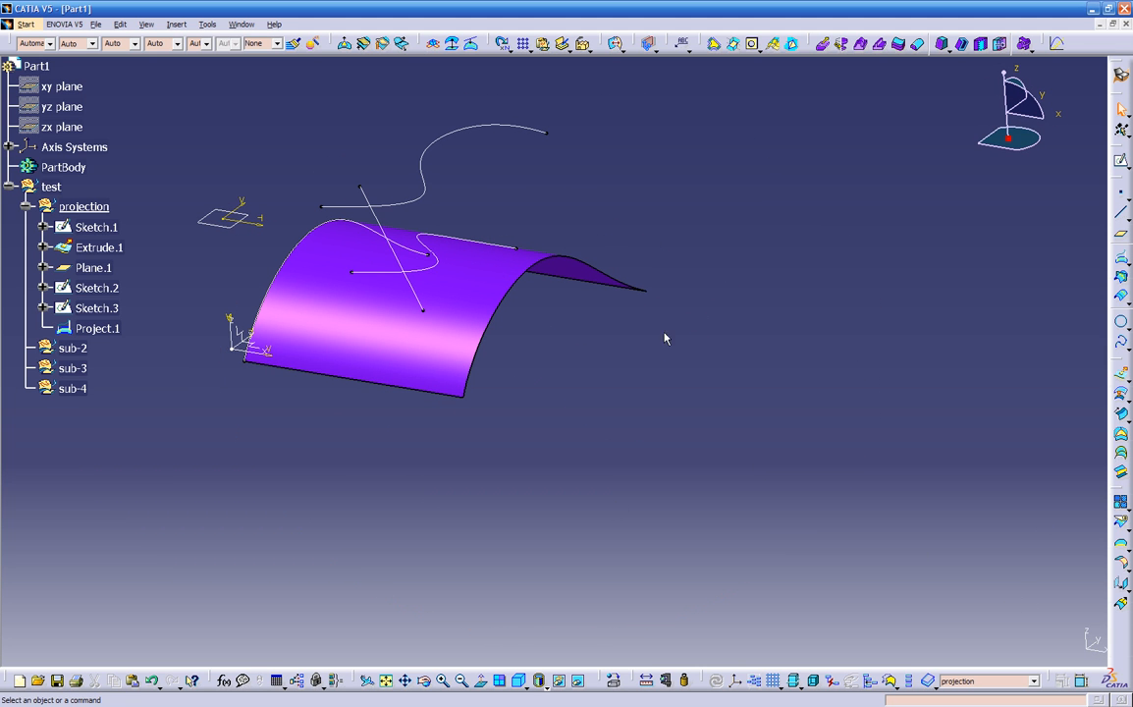
pyautogui.moveTo(629, 355); pyautogui.dragTo(564, 293, button='middle')
pyautogui.moveTo(504, 345); pyautogui.dragTo(508, 541, button='middle')
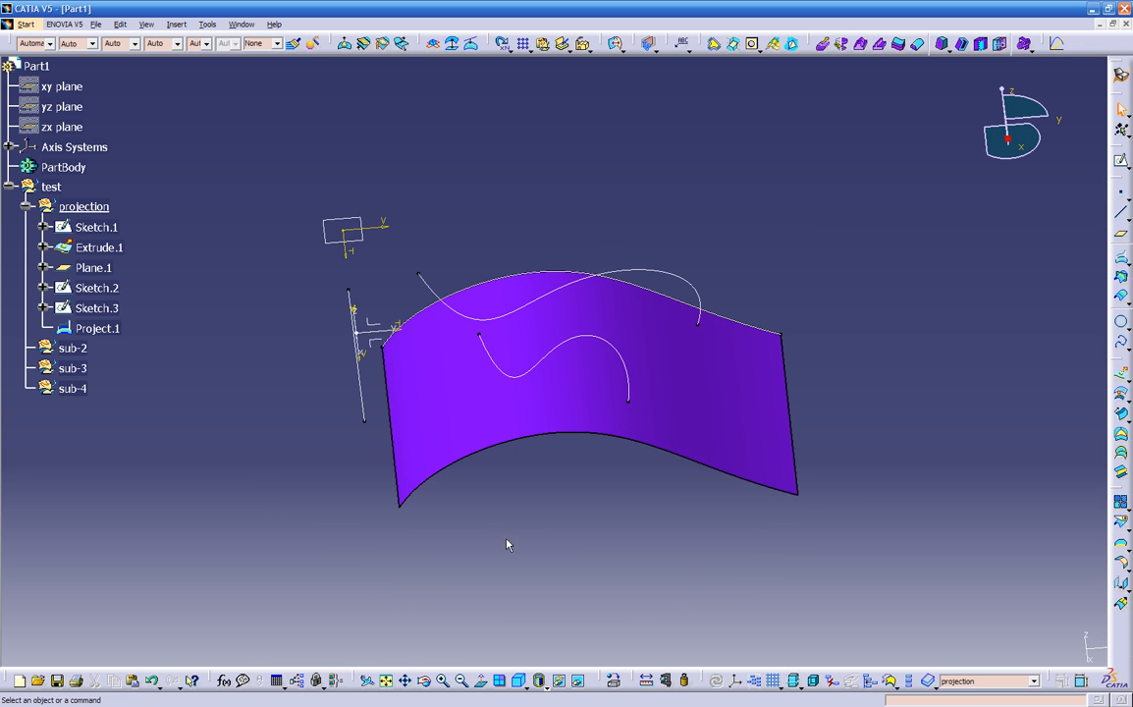
pyautogui.doubleClick(519, 379)
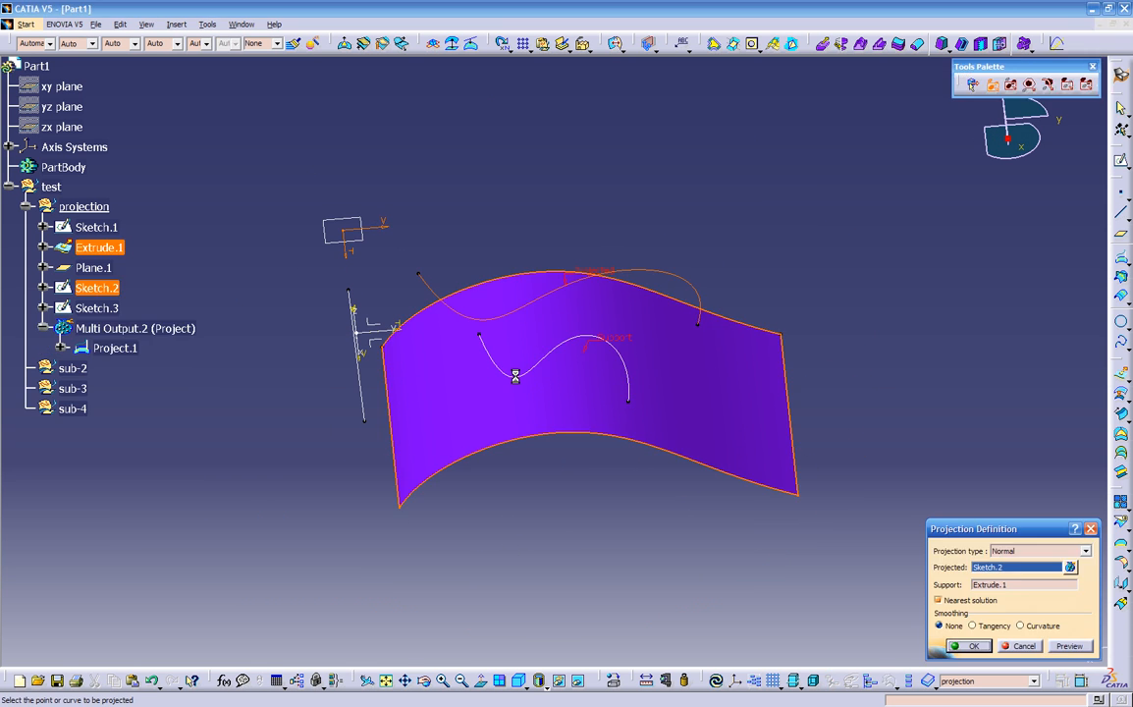
pyautogui.moveTo(544, 475); pyautogui.dragTo(686, 372, button='middle')
pyautogui.moveTo(607, 463); pyautogui.dragTo(579, 469, button='middle')
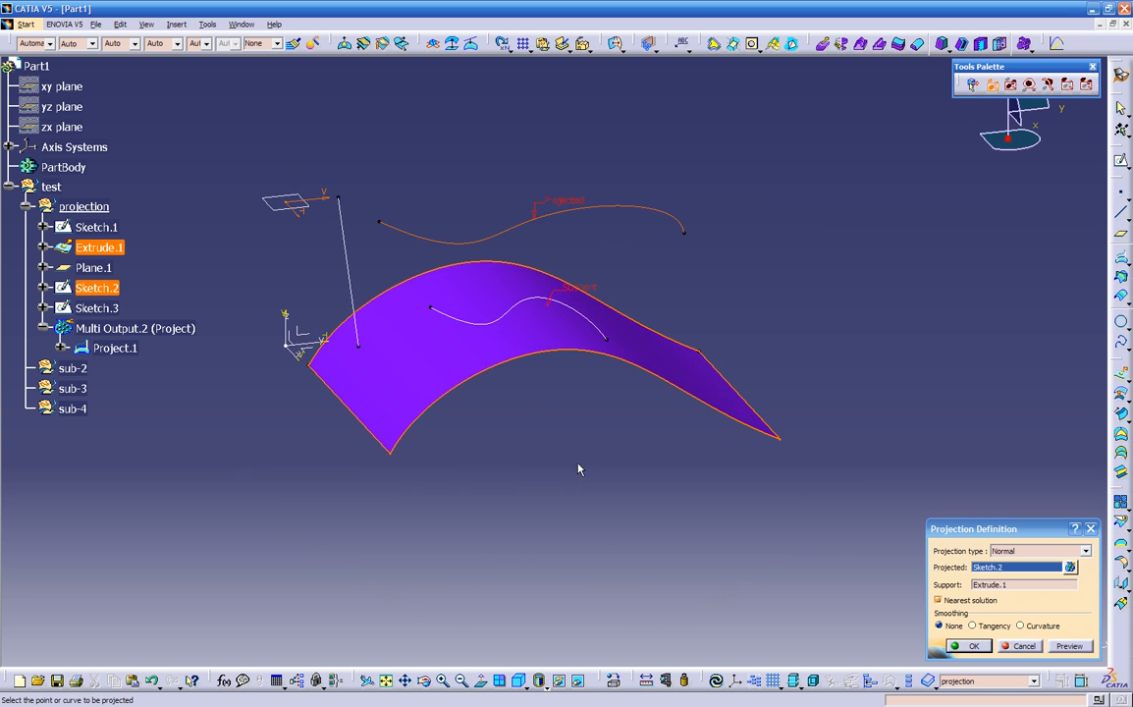
pyautogui.click(973, 626)
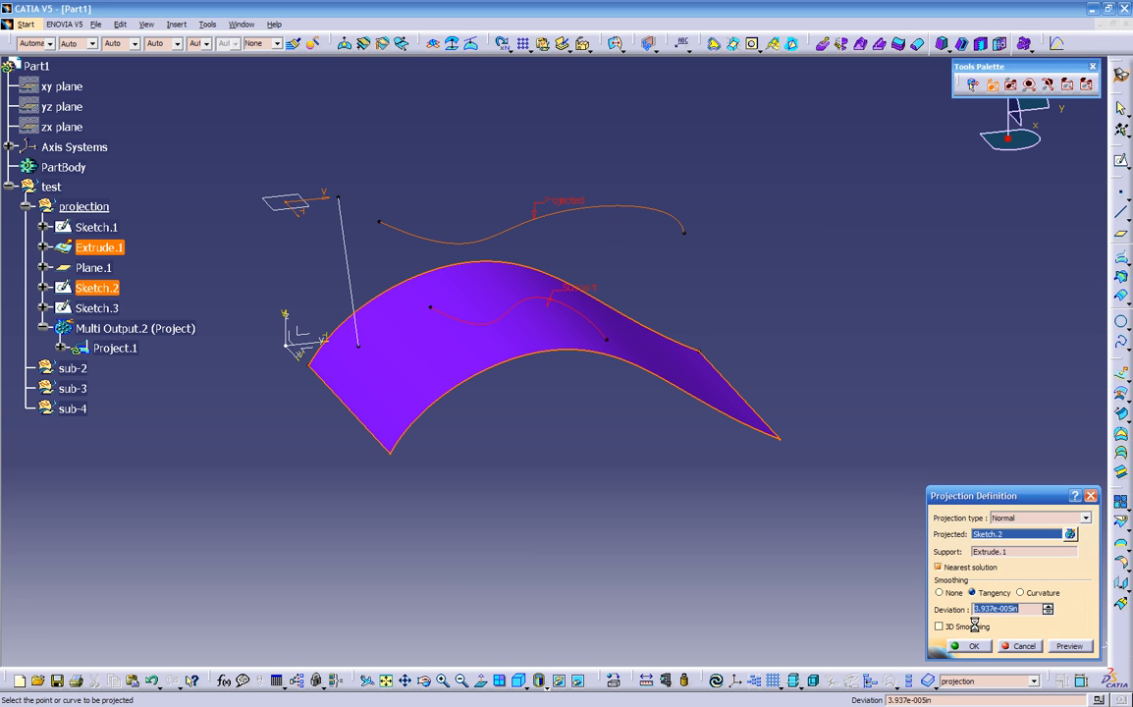
pyautogui.click(1050, 644)
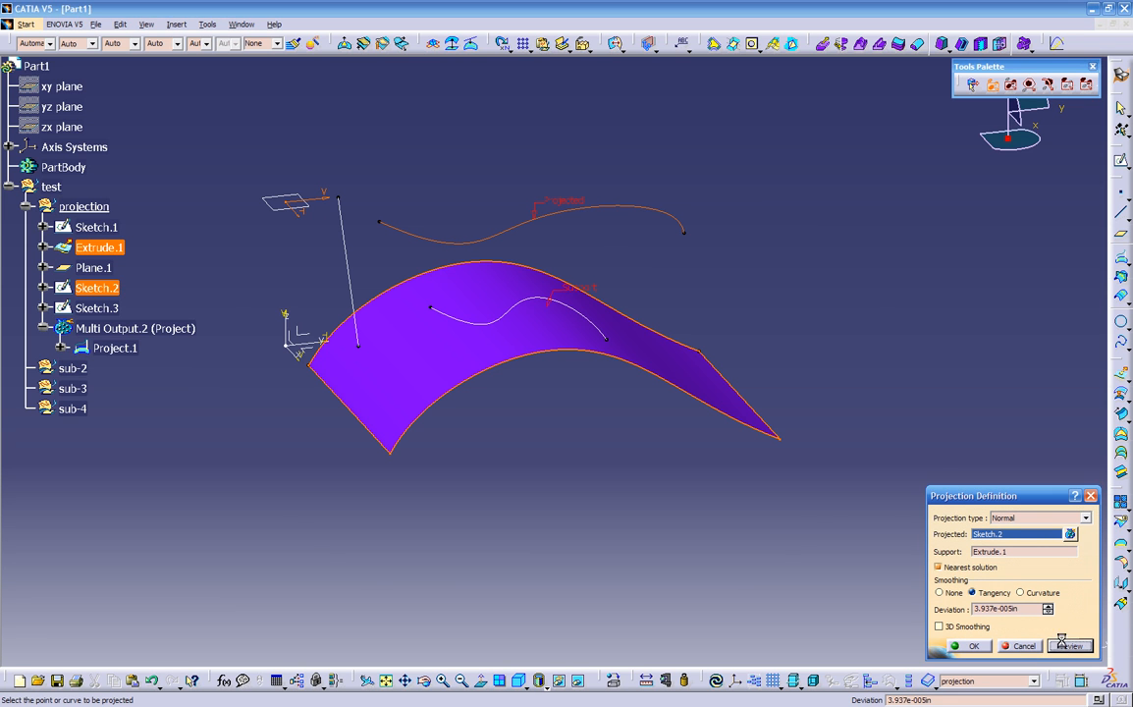
pyautogui.moveTo(597, 415); pyautogui.dragTo(623, 417, button='middle')
pyautogui.moveTo(600, 325); pyautogui.dragTo(699, 439, button='middle')
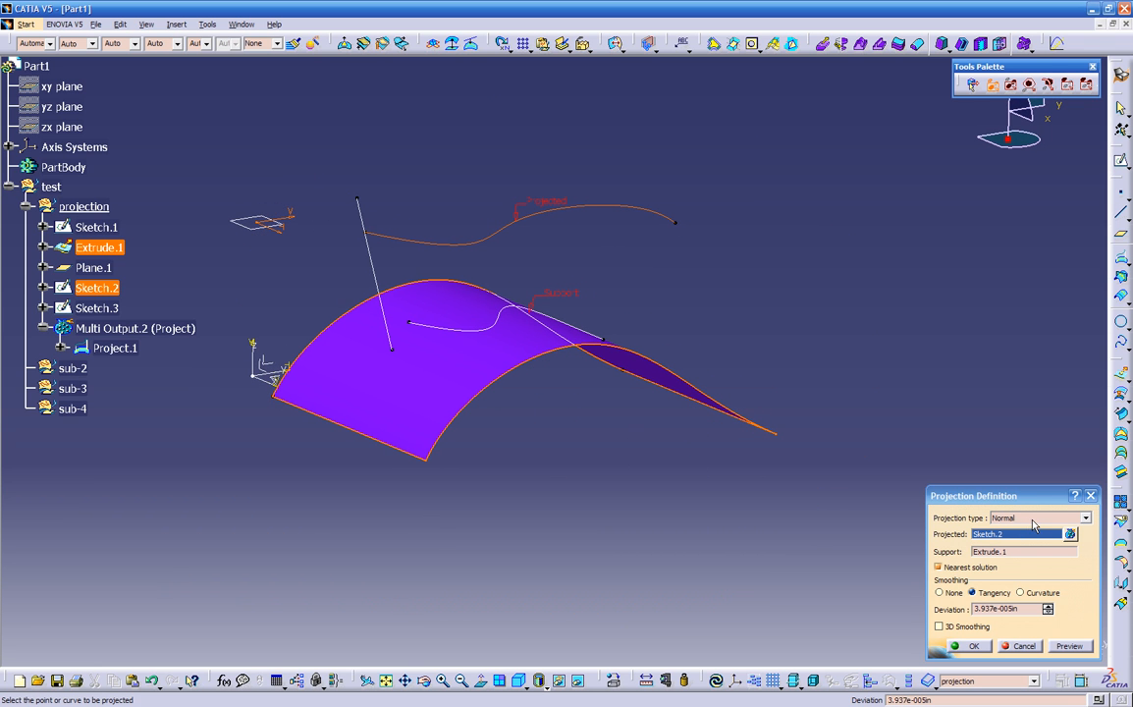
# Change the projection type to Along a direction with the axis system's Z axis as direction, and preview the curve.
pyautogui.click(1033, 519)
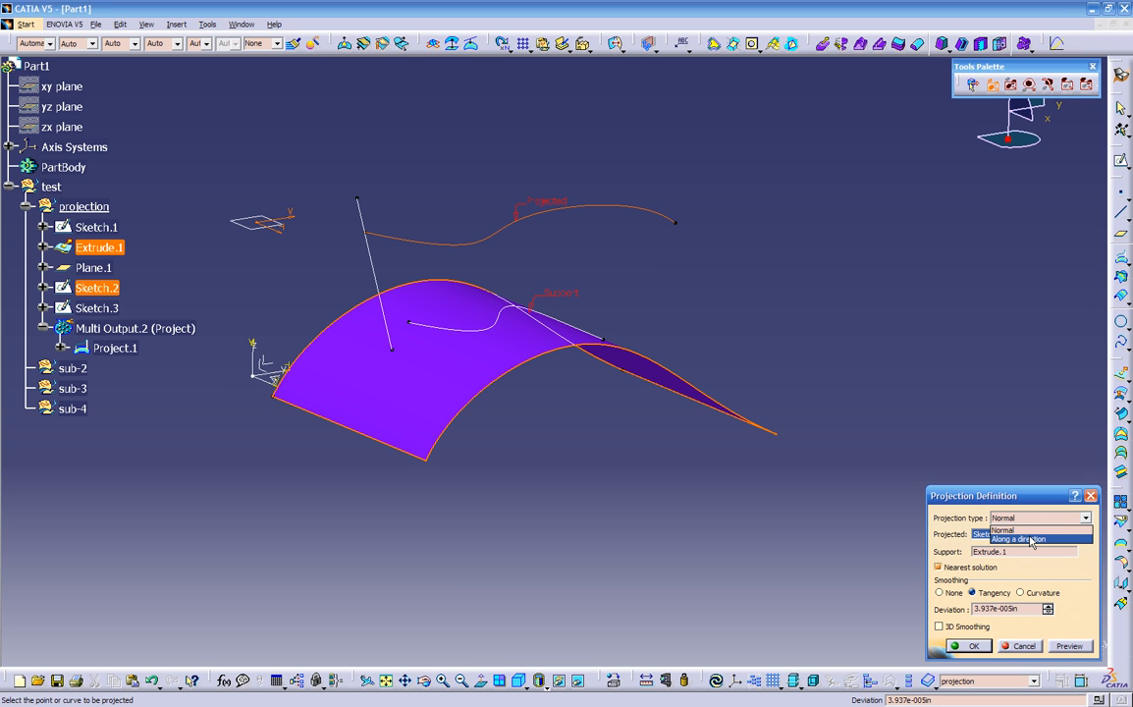
pyautogui.click(1031, 540)
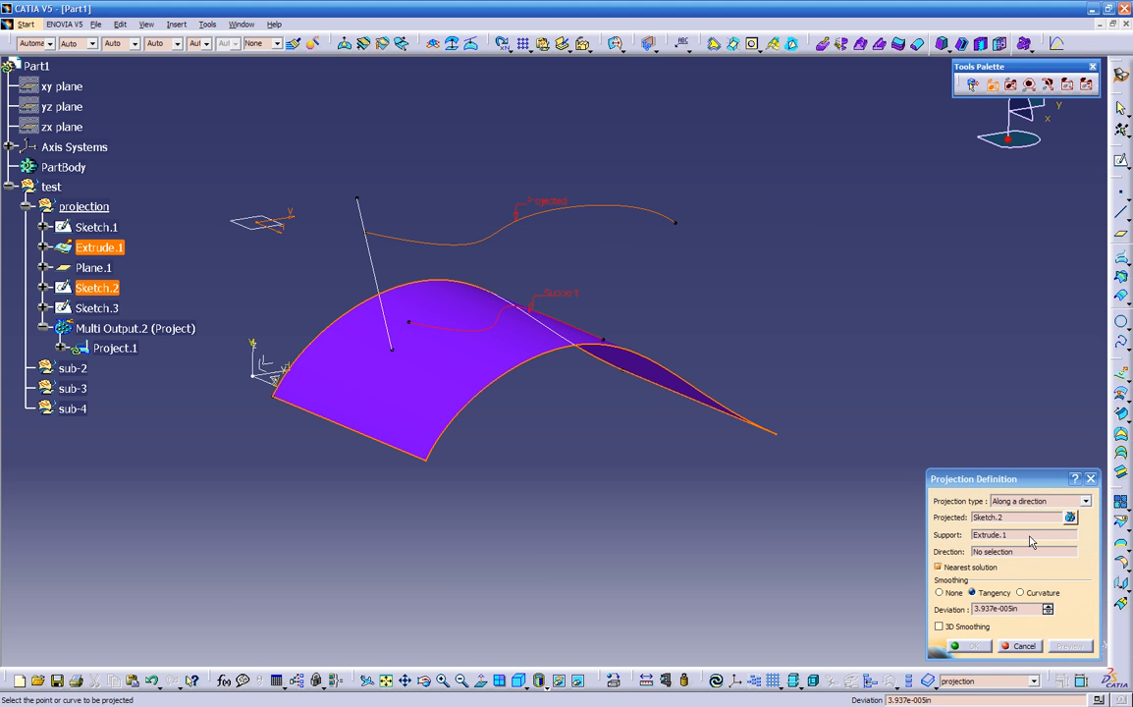
pyautogui.moveTo(700, 454); pyautogui.dragTo(575, 493, button='middle')
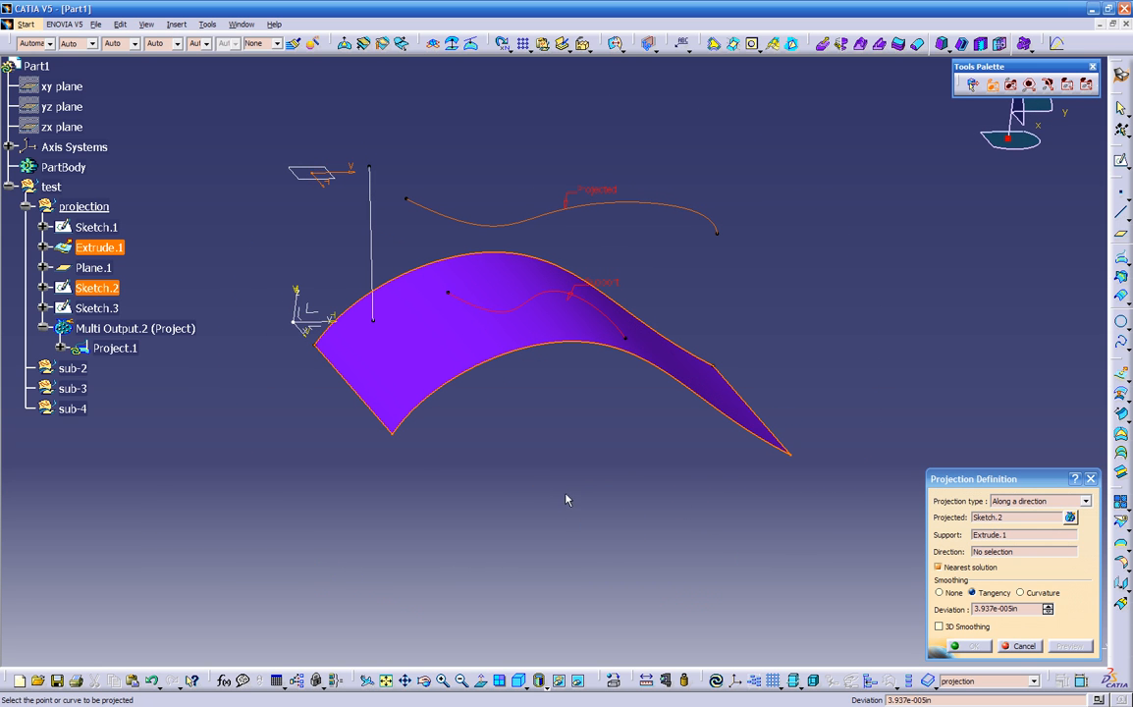
pyautogui.click(1016, 553)
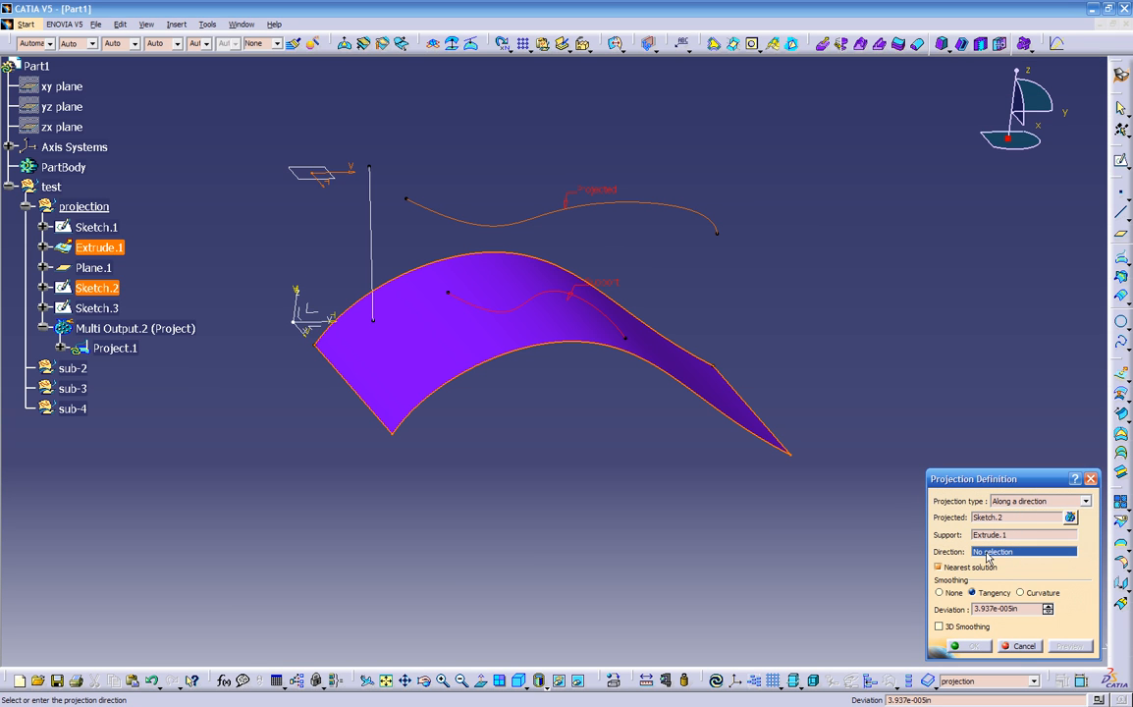
pyautogui.click(295, 298)
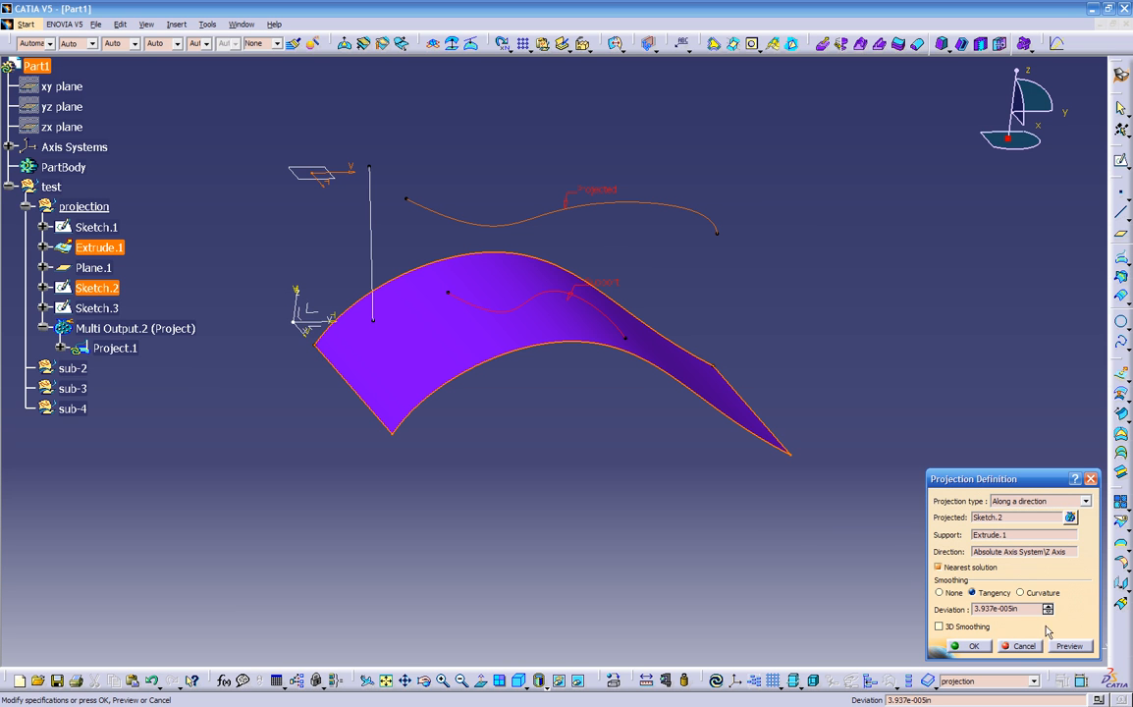
pyautogui.click(1063, 646)
pyautogui.moveTo(550, 412); pyautogui.dragTo(408, 314, button='middle')
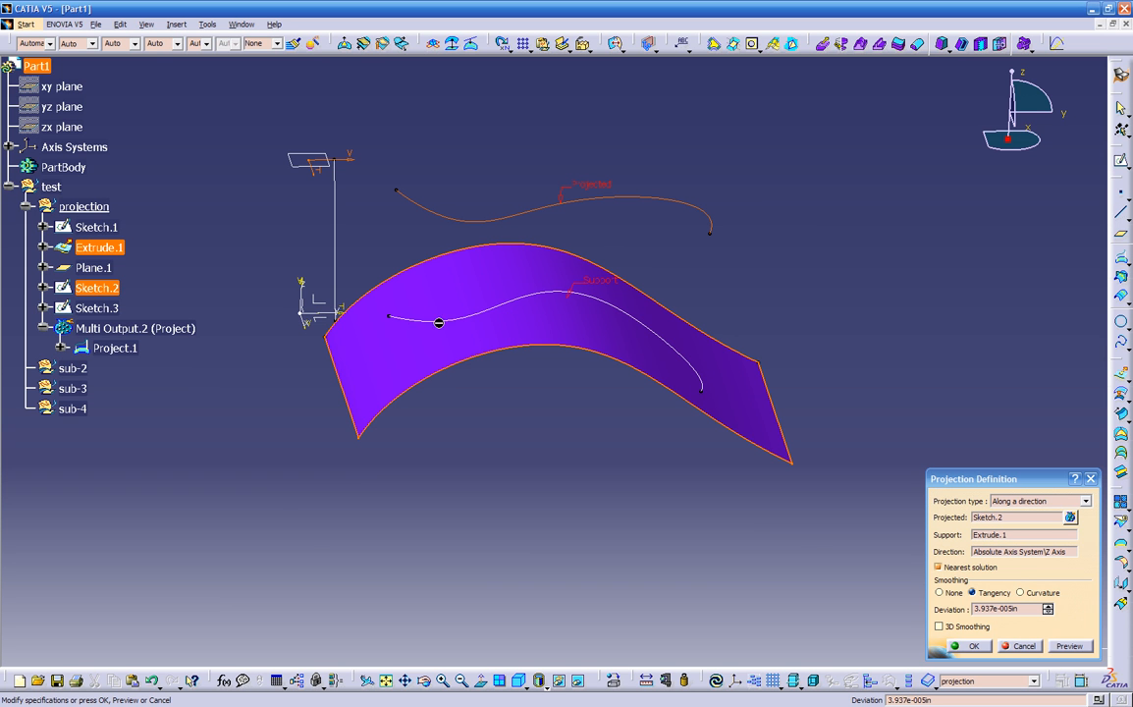
pyautogui.moveTo(521, 329); pyautogui.dragTo(527, 443, button='middle')
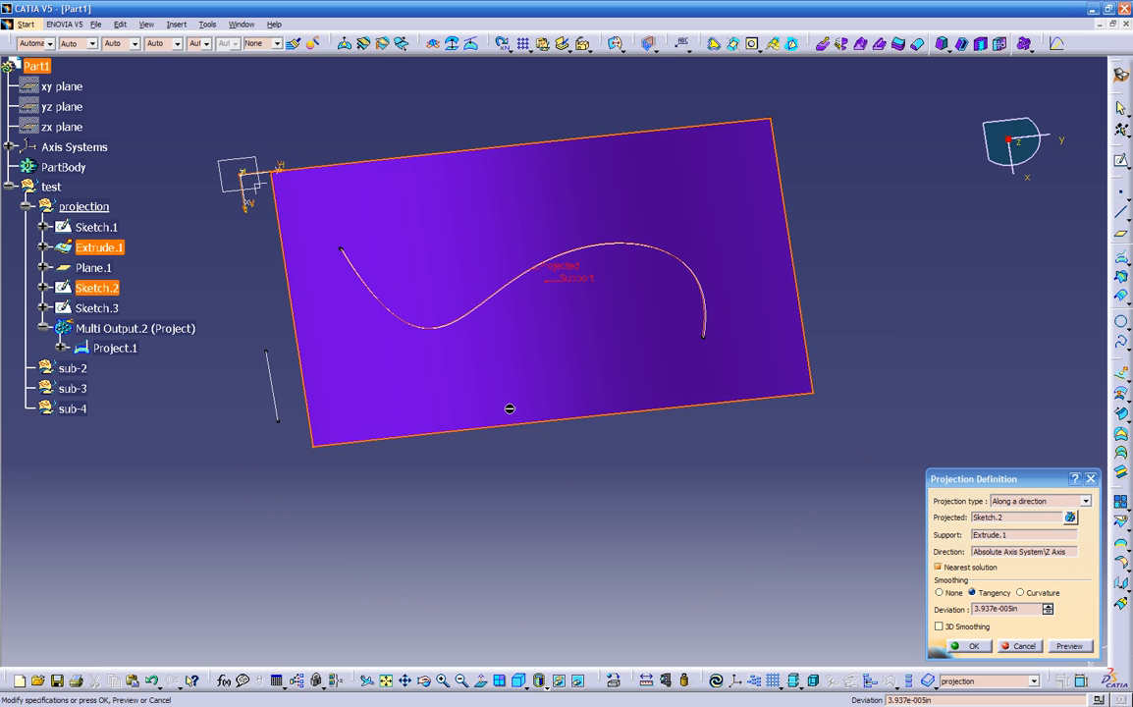
pyautogui.moveTo(549, 297); pyautogui.dragTo(698, 391, button='middle')
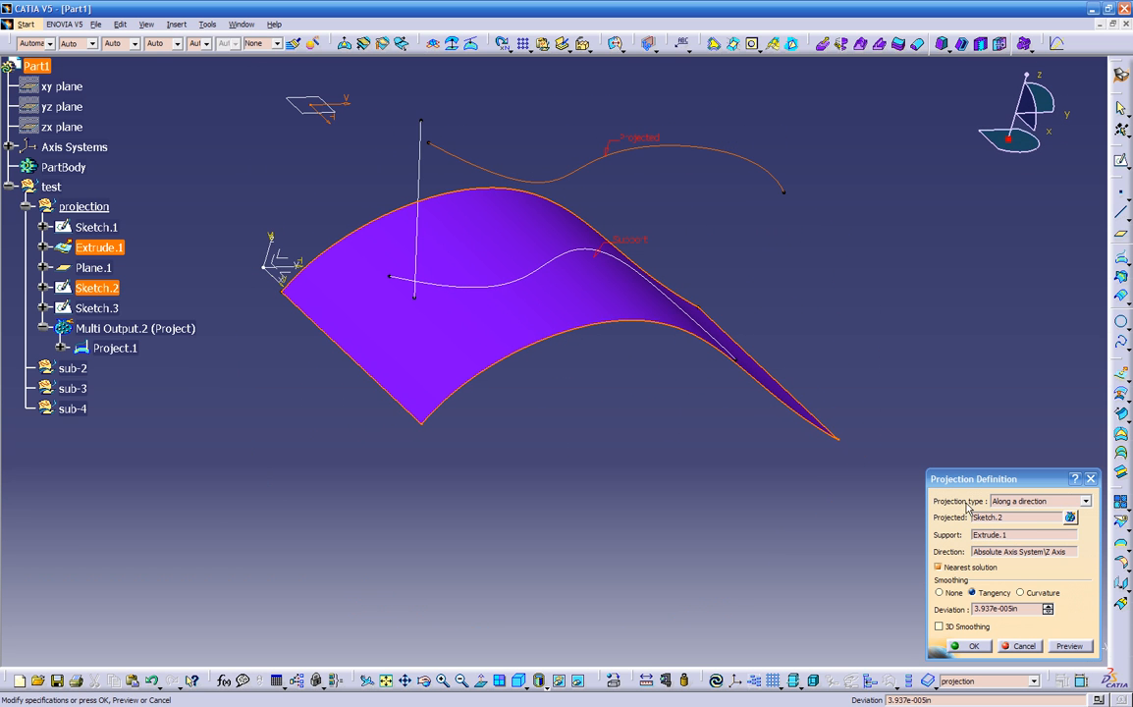
# Replace the projection direction with the slanted line sketch, Sketch.3.
pyautogui.click(1021, 551)
pyautogui.click(416, 246)
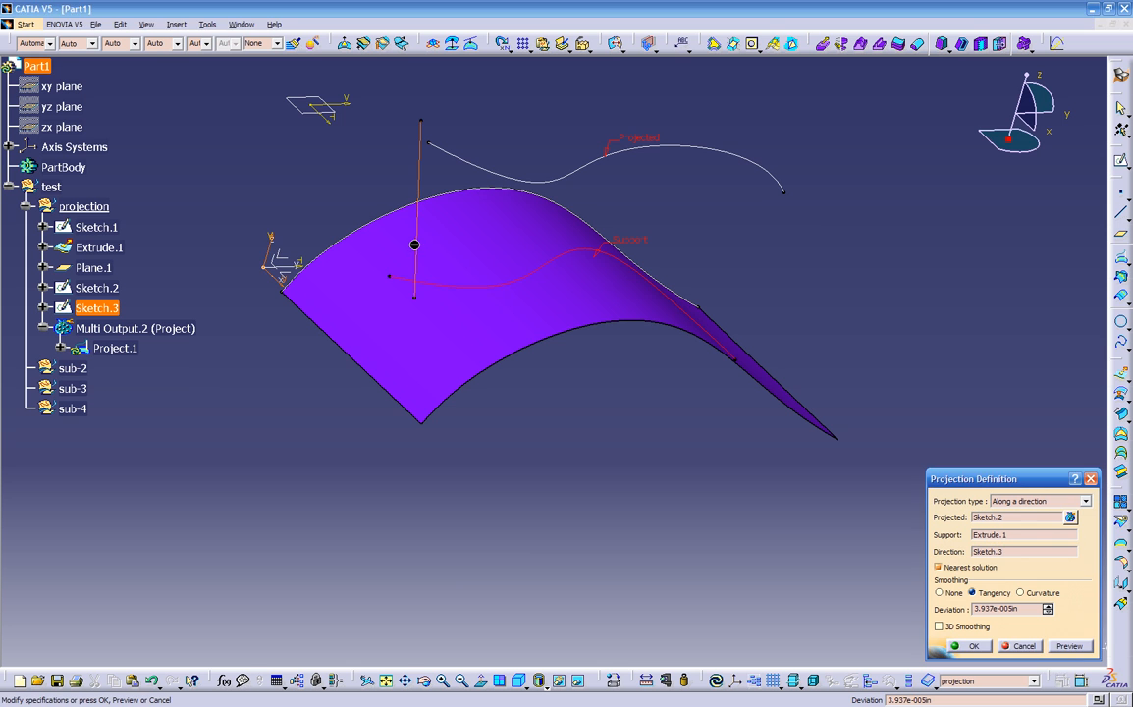
# Examine the curve projected along the slanted line from several angles and from the top, and accept the projection definition.
pyautogui.moveTo(450, 361); pyautogui.dragTo(707, 433, button='middle')
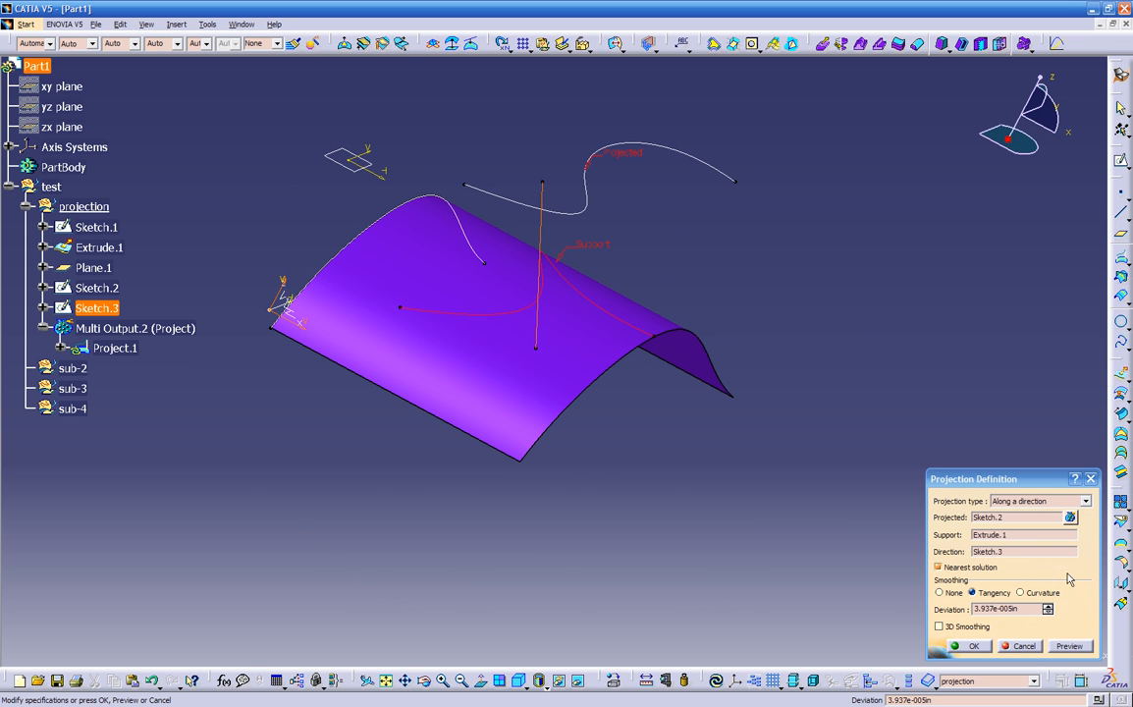
pyautogui.moveTo(541, 218)
pyautogui.mouseDown(button='middle')
pyautogui.moveTo(700, 412)
pyautogui.moveTo(844, 294)
pyautogui.moveTo(344, 306)
pyautogui.moveTo(361, 409)
pyautogui.mouseUp(button='middle')
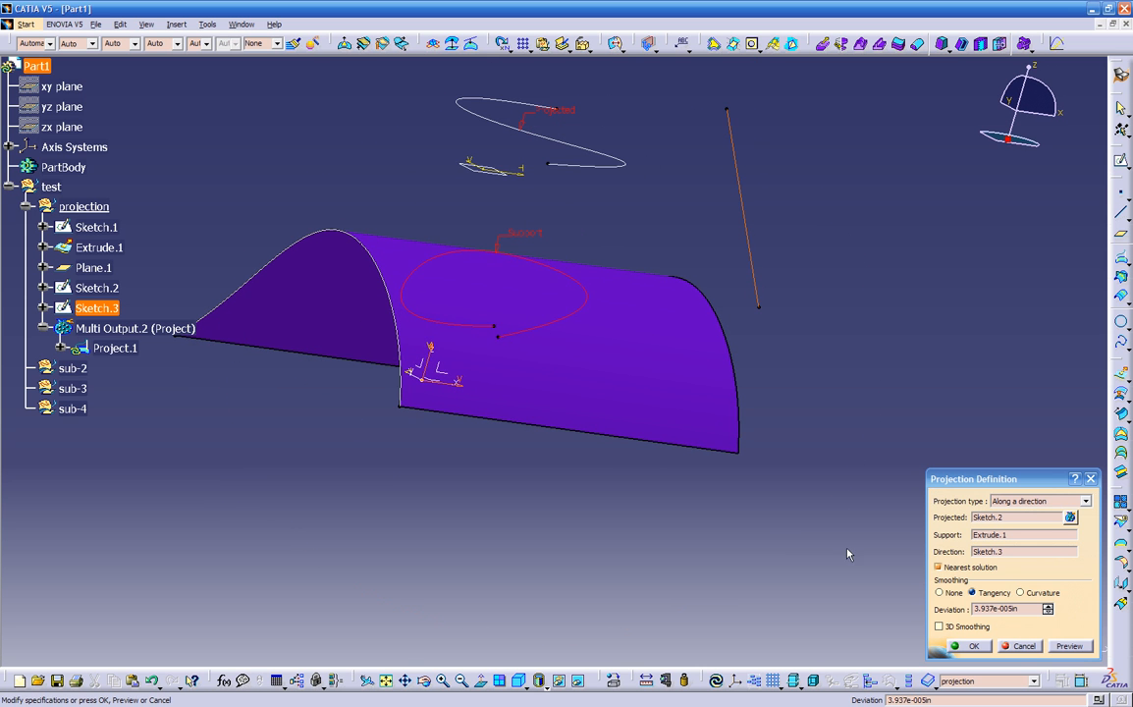
pyautogui.moveTo(539, 377); pyautogui.dragTo(445, 527, button='middle')
pyautogui.moveTo(525, 394); pyautogui.dragTo(670, 334, button='middle')
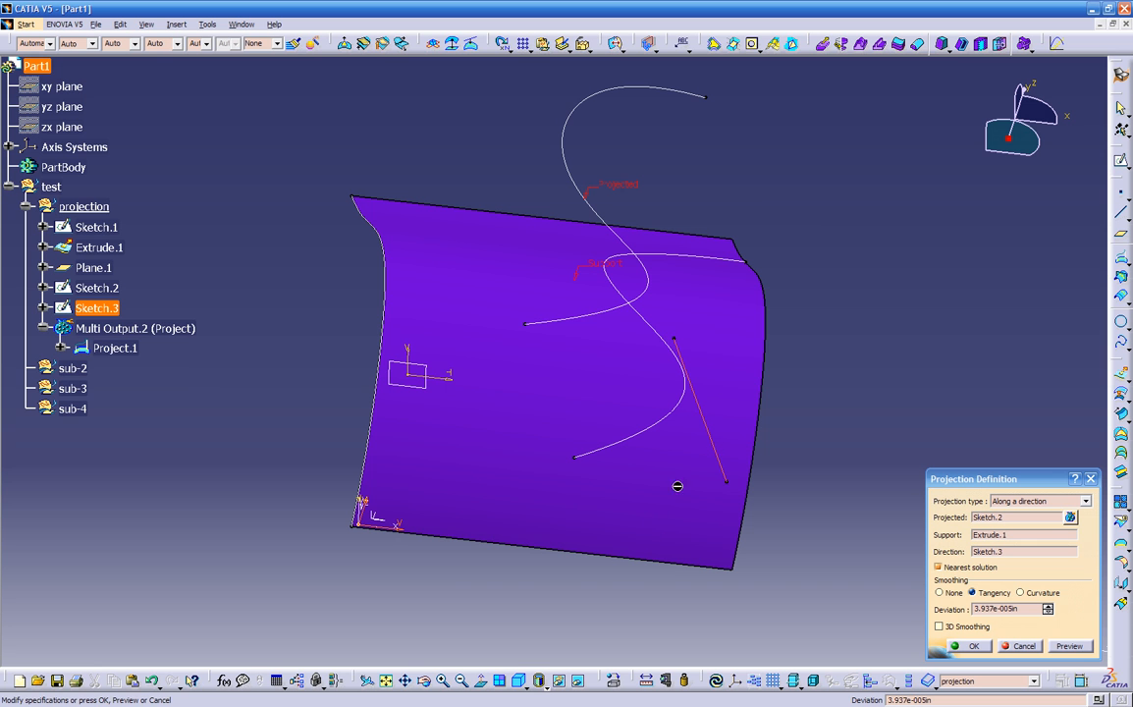
pyautogui.click(538, 681)
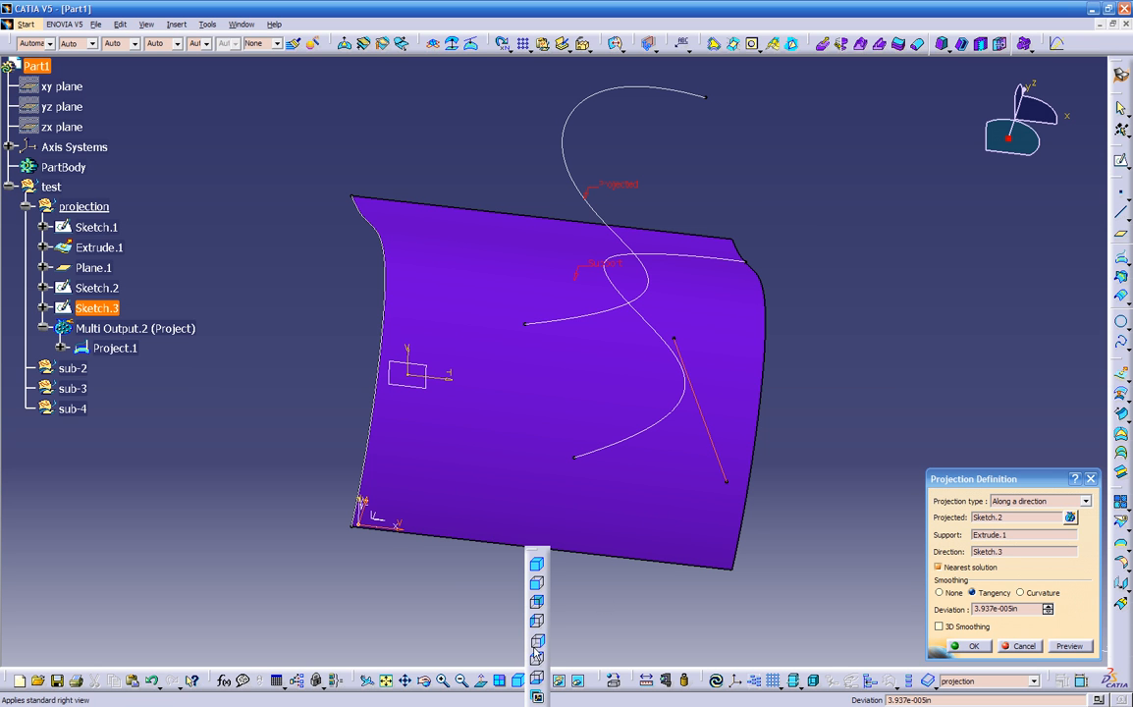
pyautogui.click(538, 659)
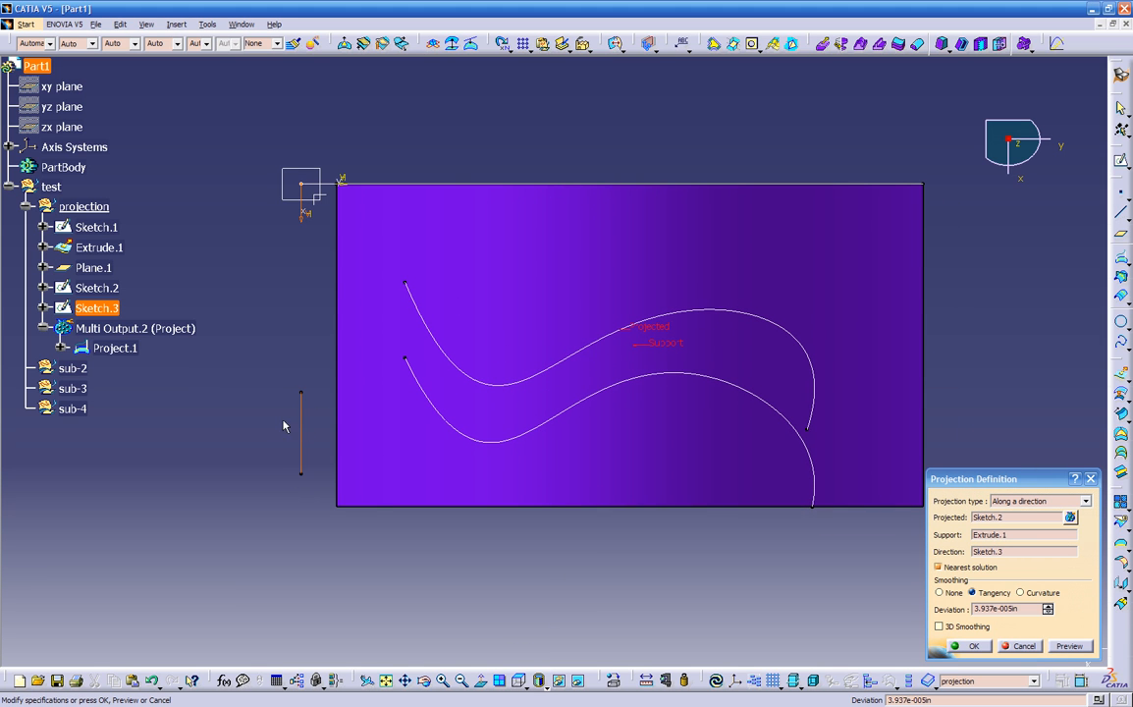
pyautogui.moveTo(299, 453); pyautogui.dragTo(340, 391, button='middle')
pyautogui.moveTo(504, 418); pyautogui.dragTo(727, 533, button='middle')
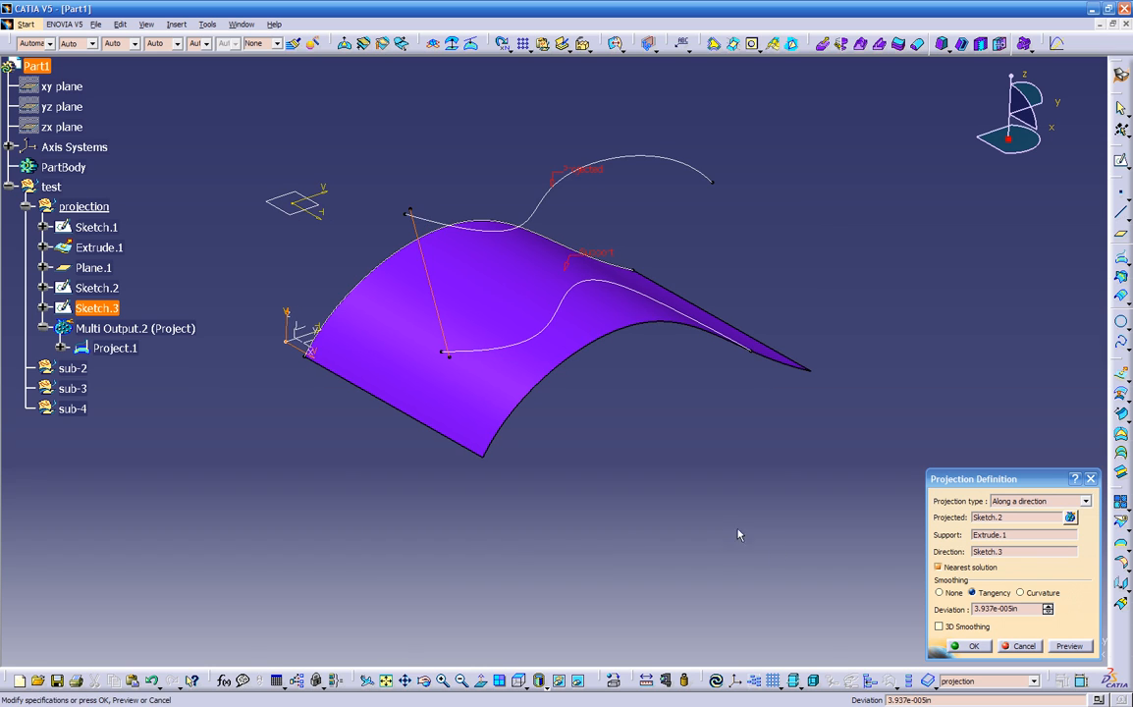
pyautogui.click(974, 647)
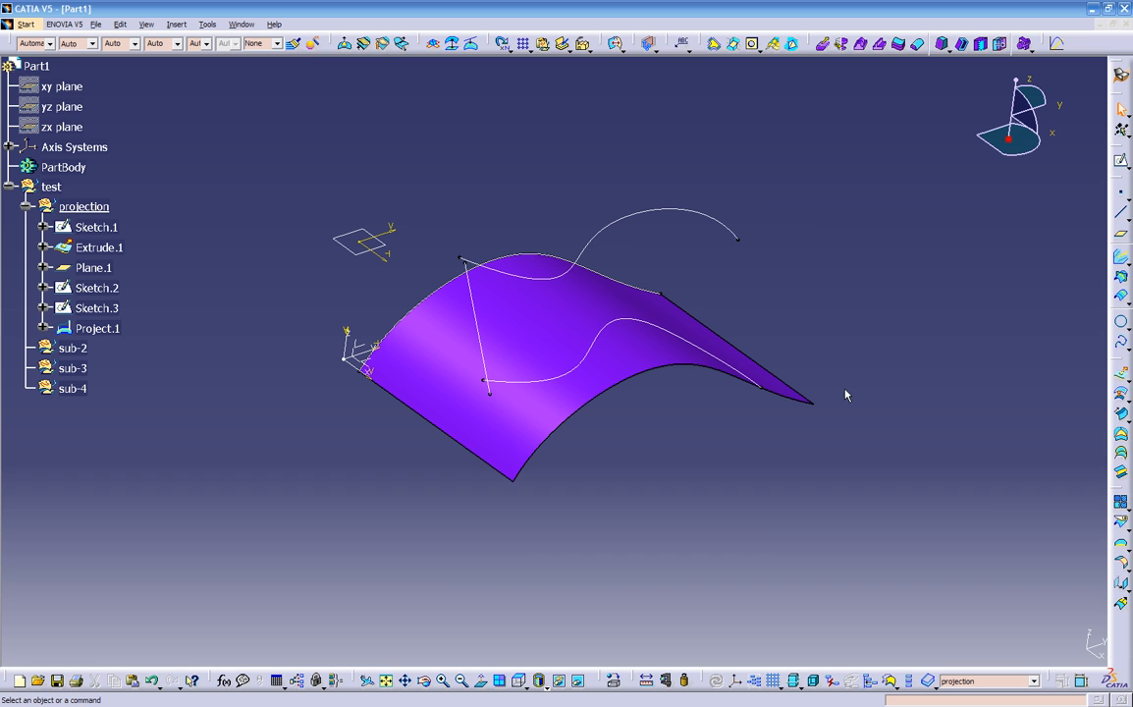
# Rename the sub-2 geometrical set as combine and define it as the in-work object.
pyautogui.click(1124, 280)
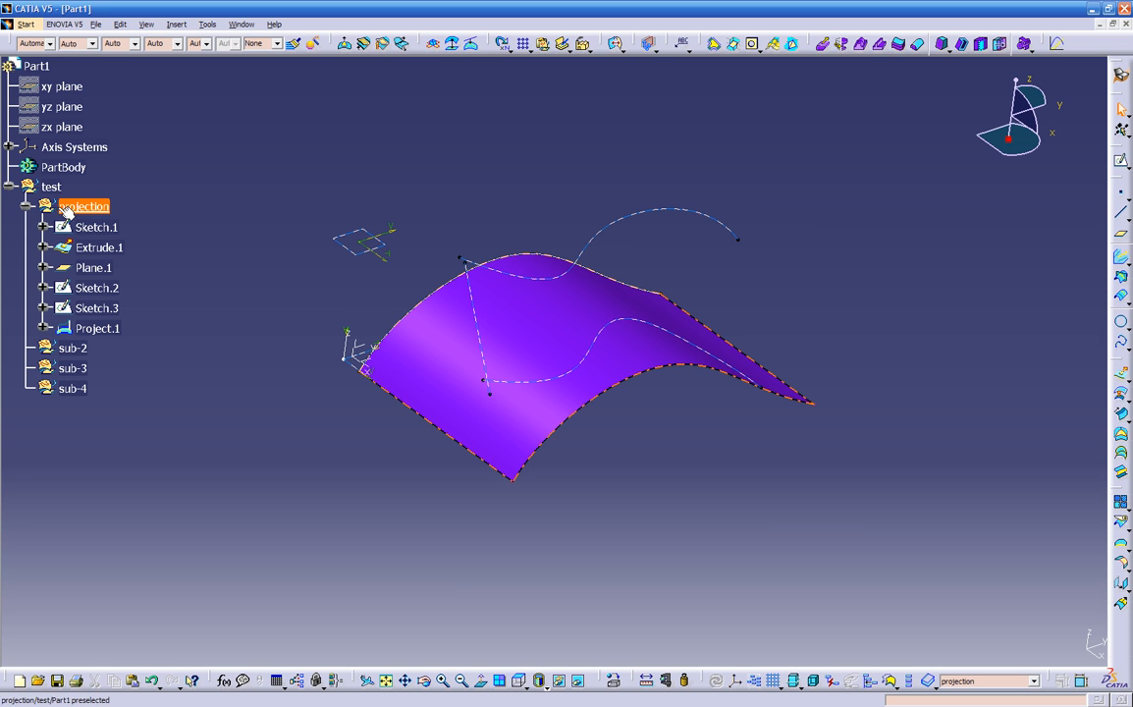
pyautogui.rightClick(84, 351)
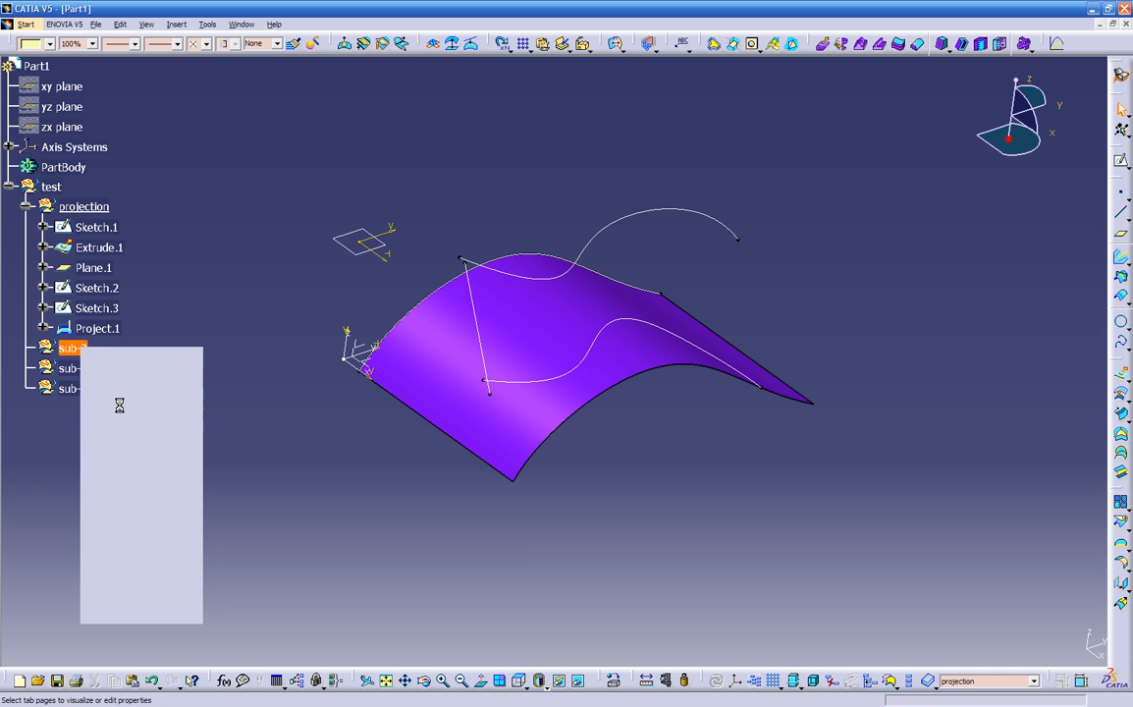
pyautogui.click(117, 405)
pyautogui.click(847, 323)
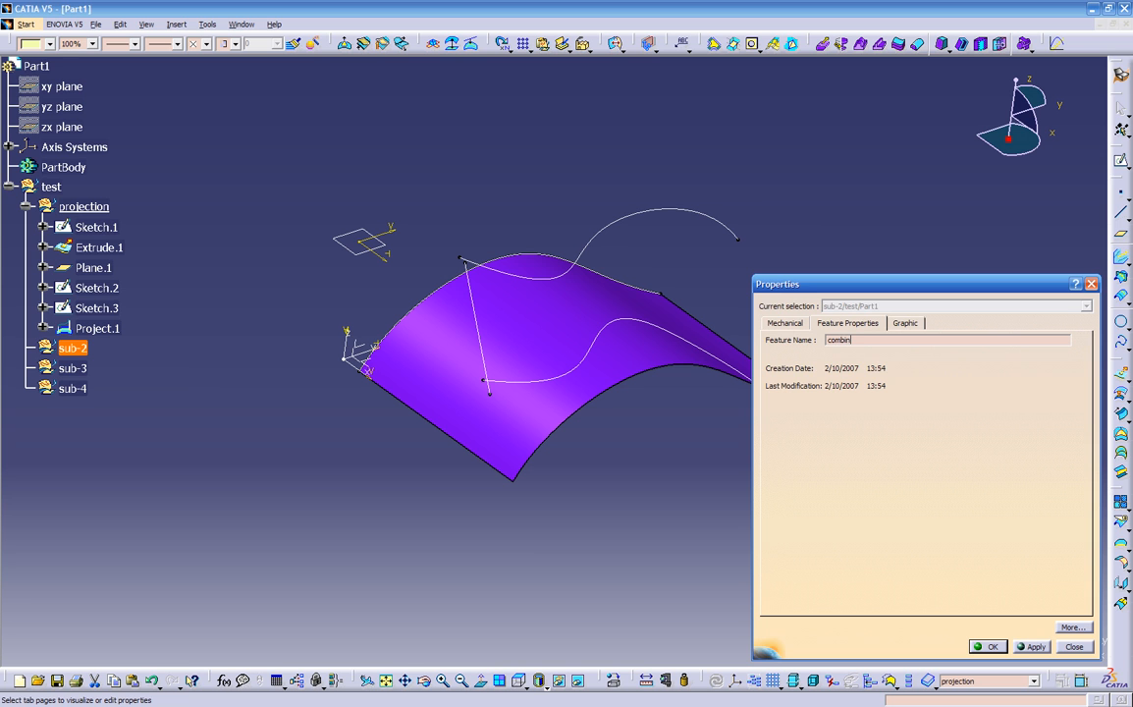
pyautogui.press('Return')
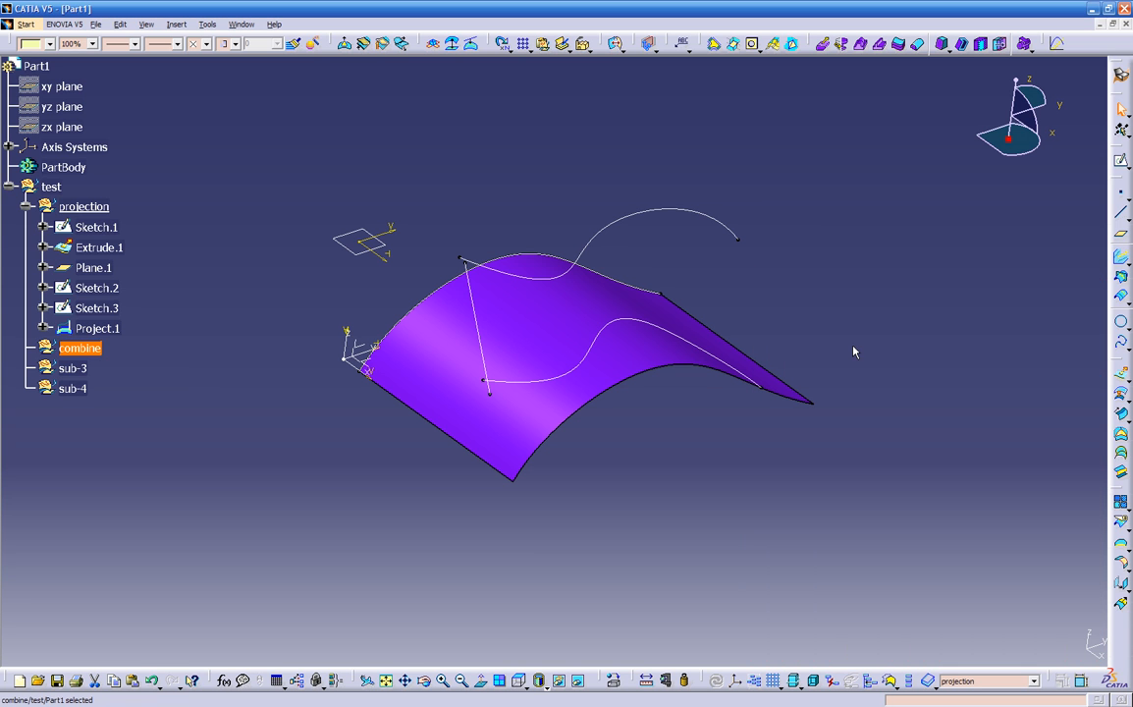
pyautogui.rightClick(91, 416)
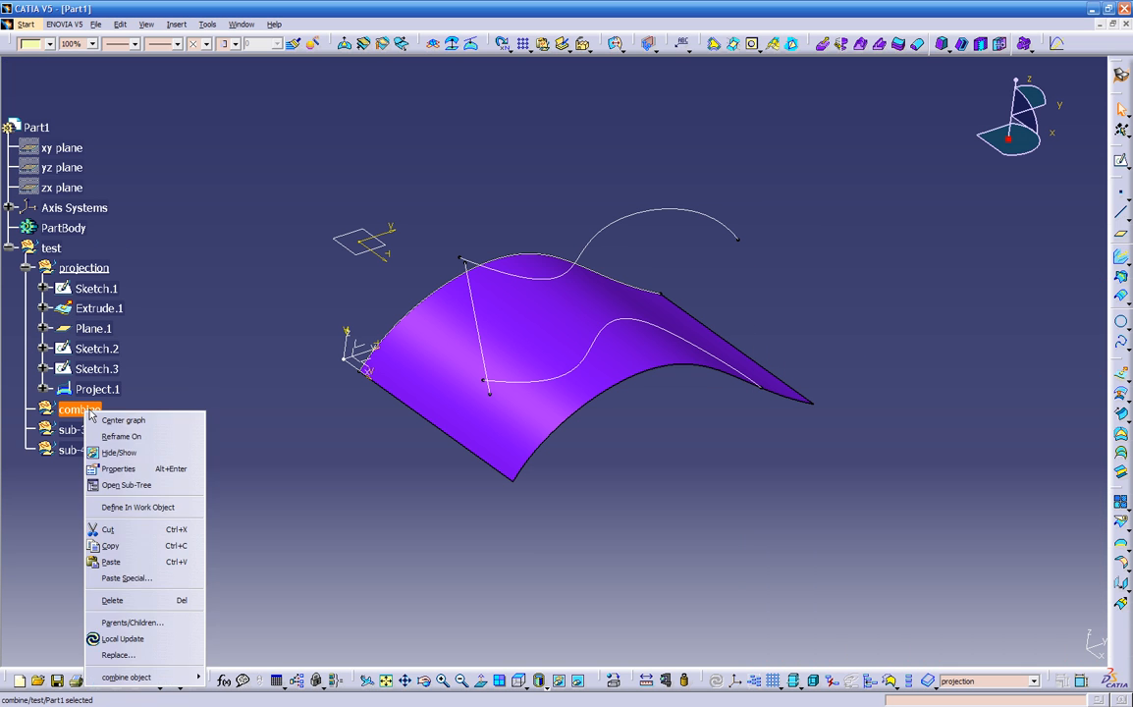
pyautogui.click(157, 508)
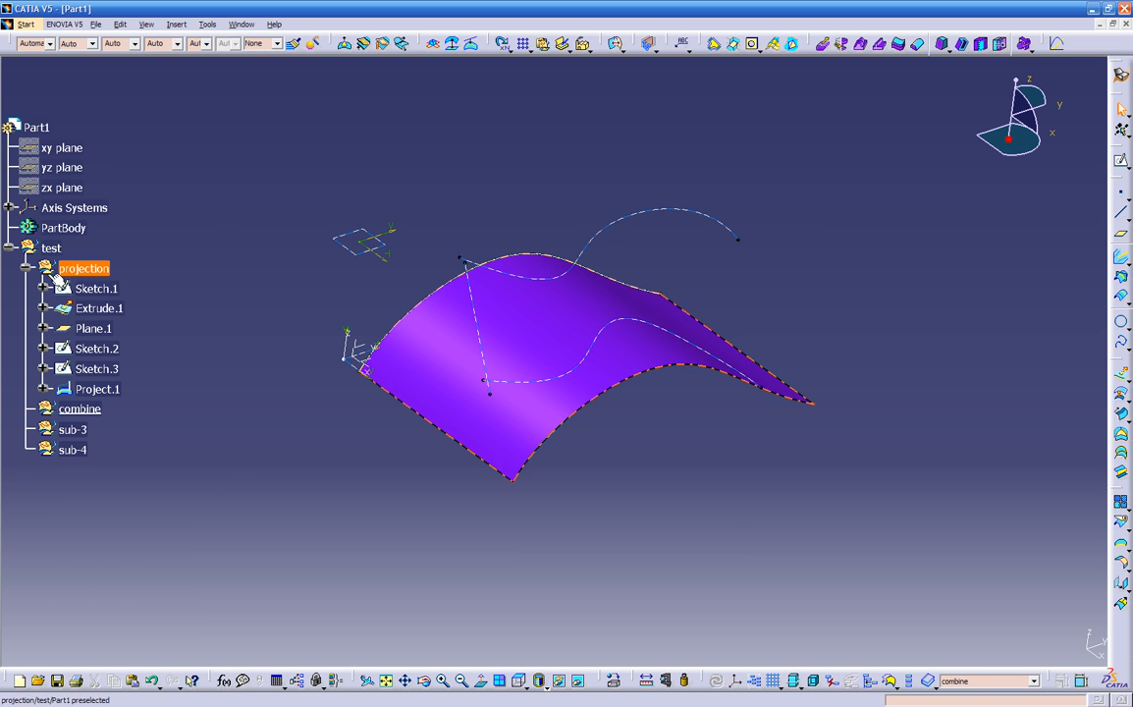
# Collapse and hide the projection set, and check its geometry in the hidden space before returning to the visible space.
pyautogui.click(26, 268)
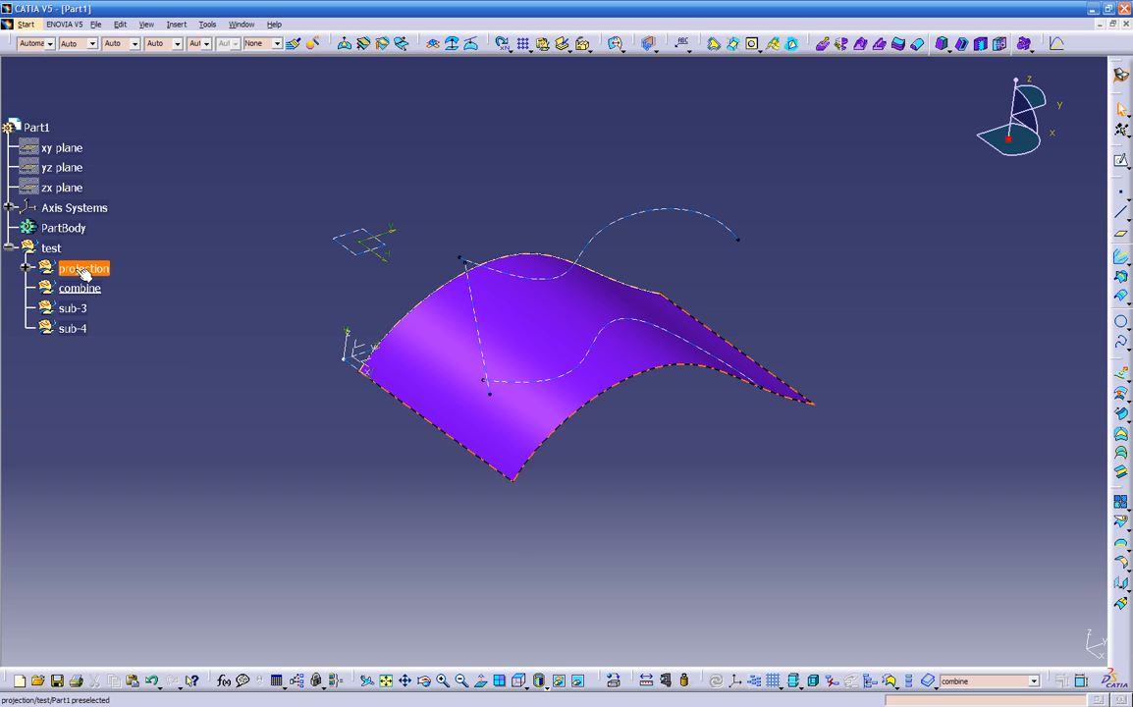
pyautogui.click(93, 269)
pyautogui.rightClick(103, 270)
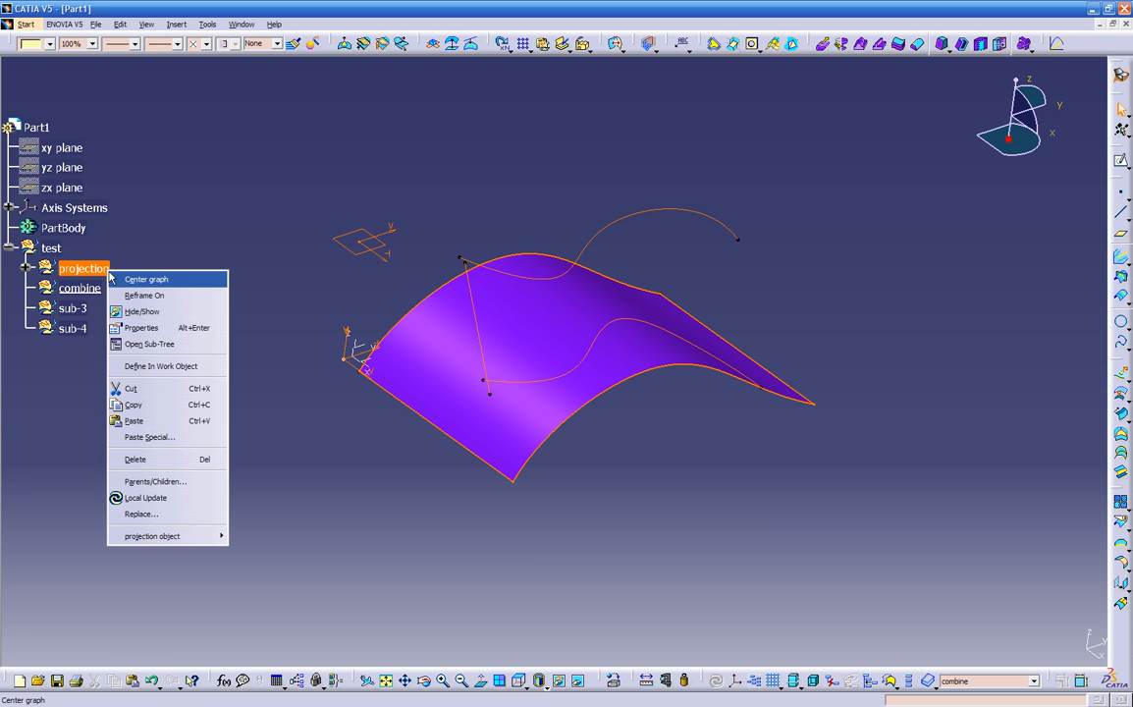
pyautogui.click(177, 312)
pyautogui.moveTo(345, 495); pyautogui.dragTo(199, 340, button='middle')
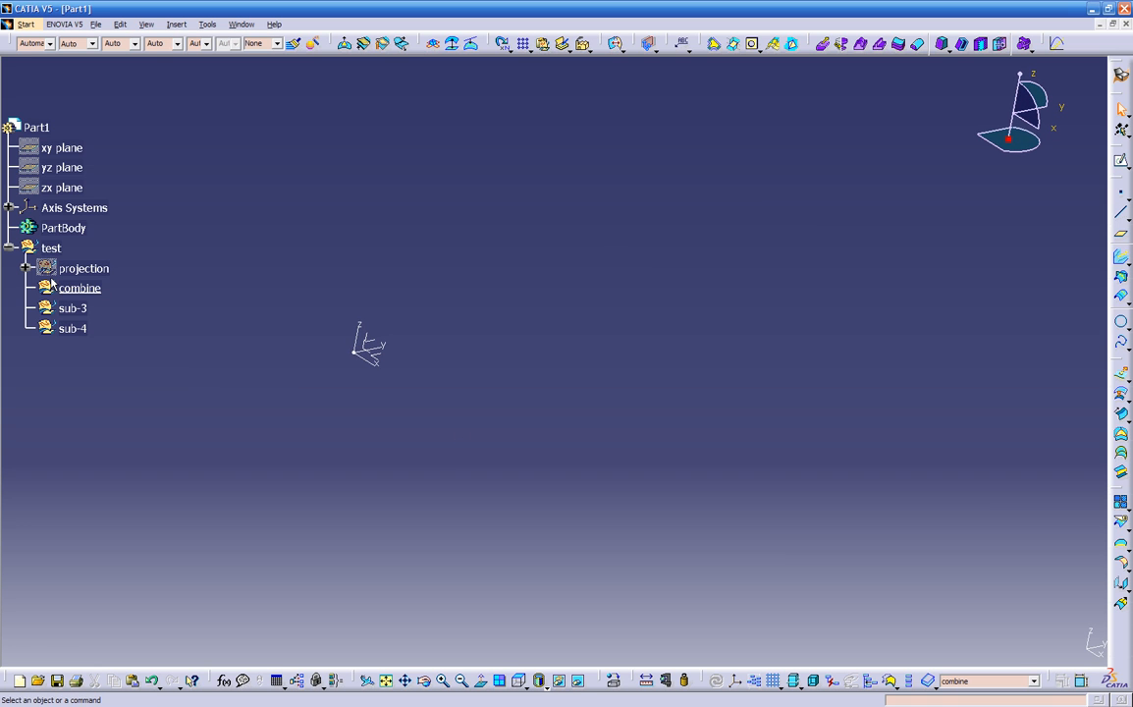
pyautogui.click(578, 681)
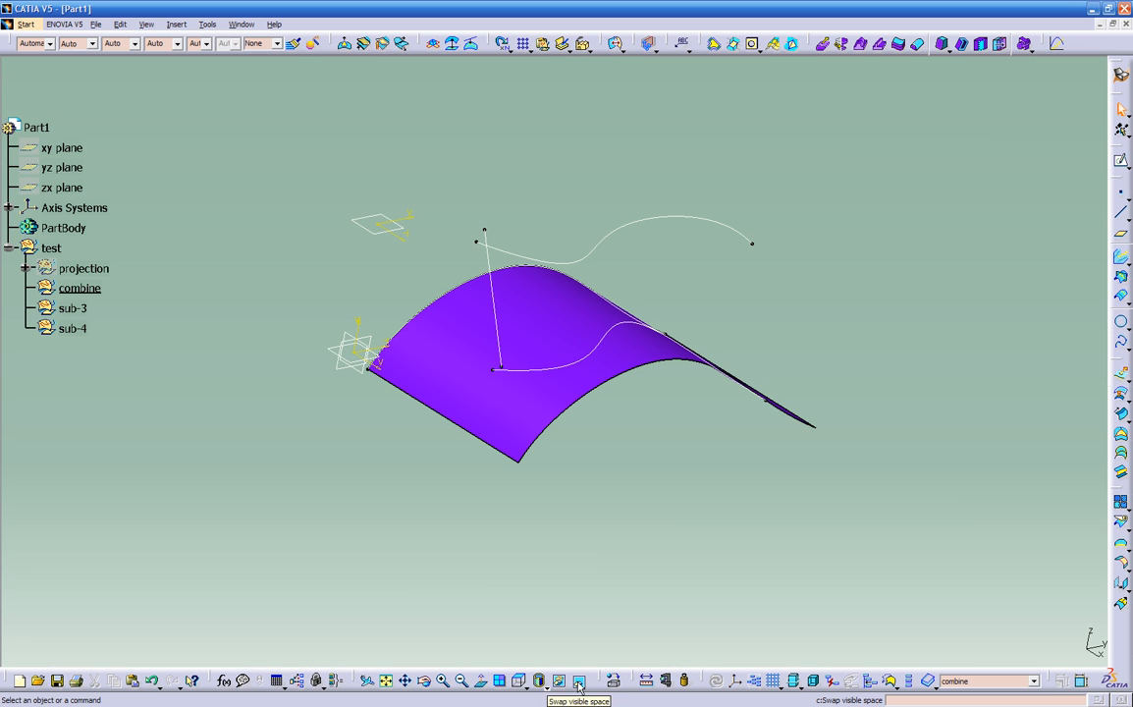
pyautogui.click(579, 682)
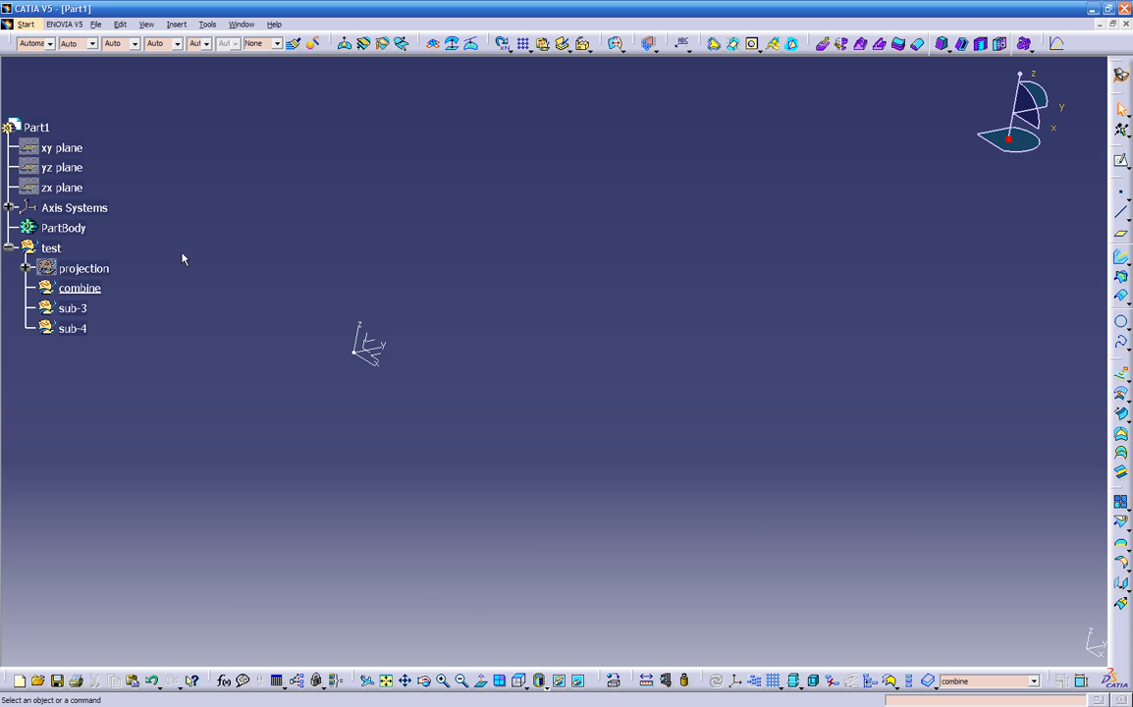
# Sketch an arched five-point spline about 15 in wide on the axis system's YZ plane, starting at the origin, and exit the sketch.
pyautogui.click(373, 347)
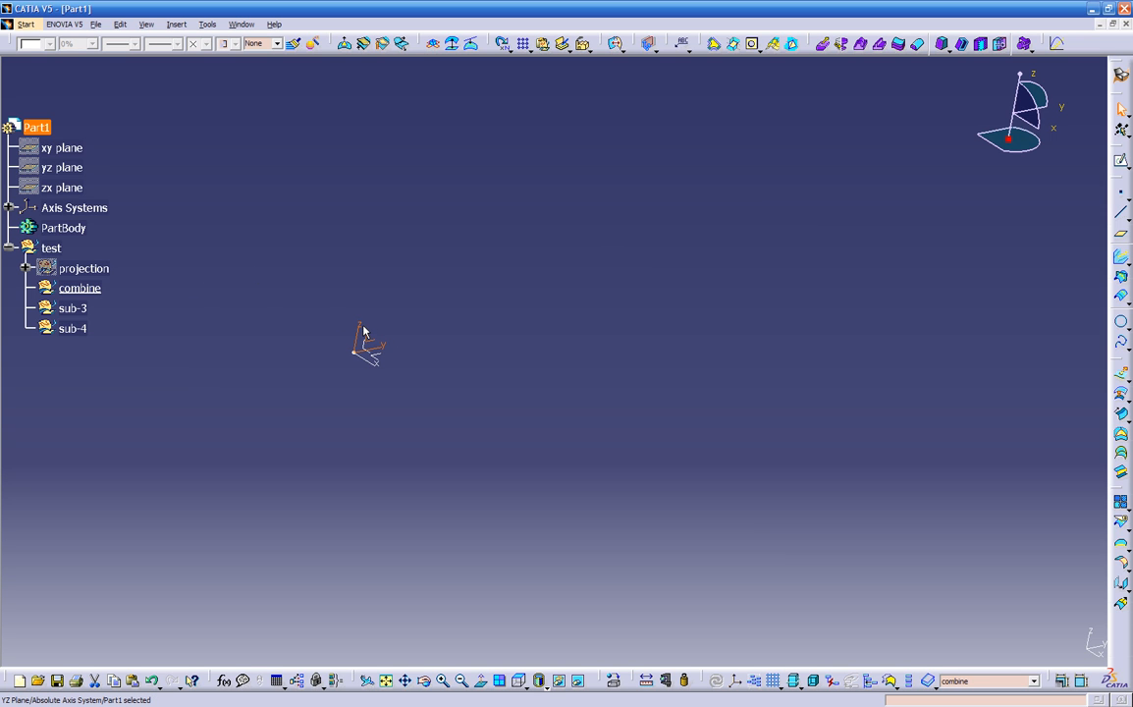
pyautogui.click(1120, 161)
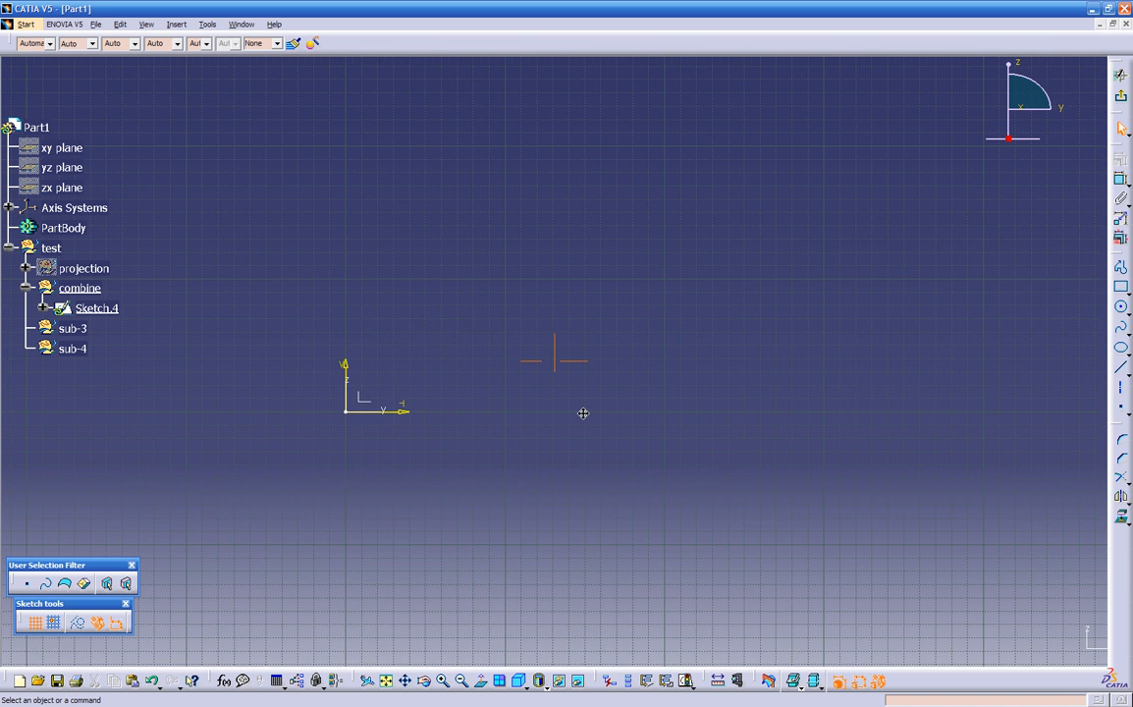
pyautogui.click(1119, 330)
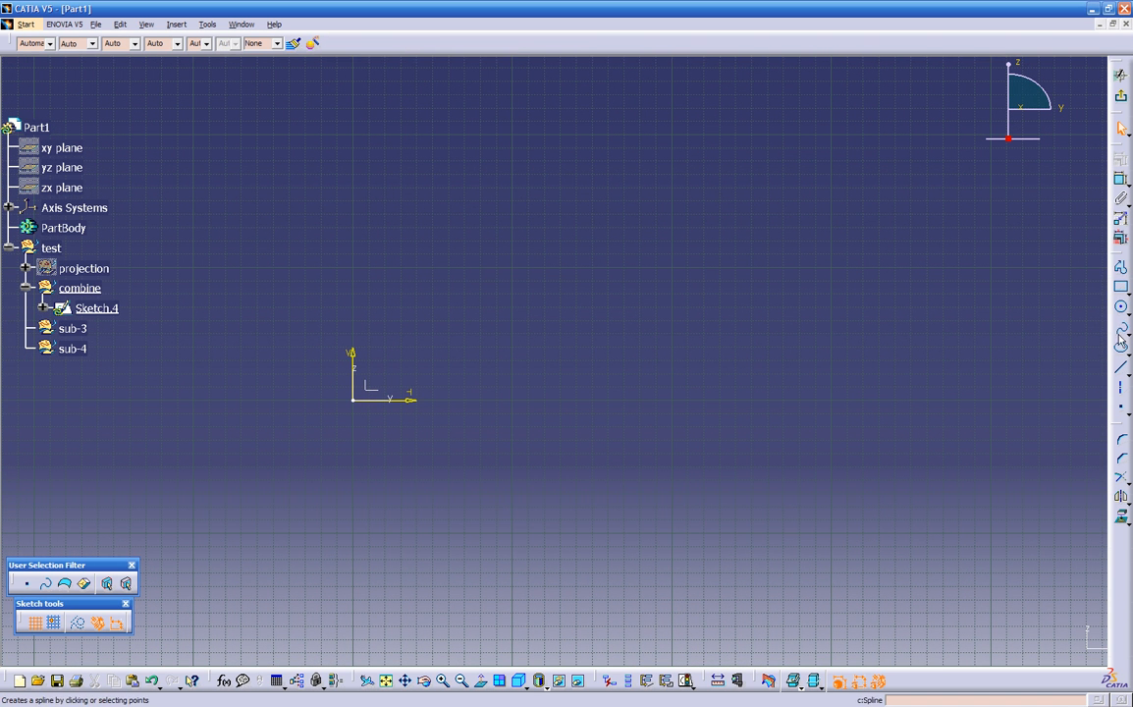
pyautogui.click(357, 400)
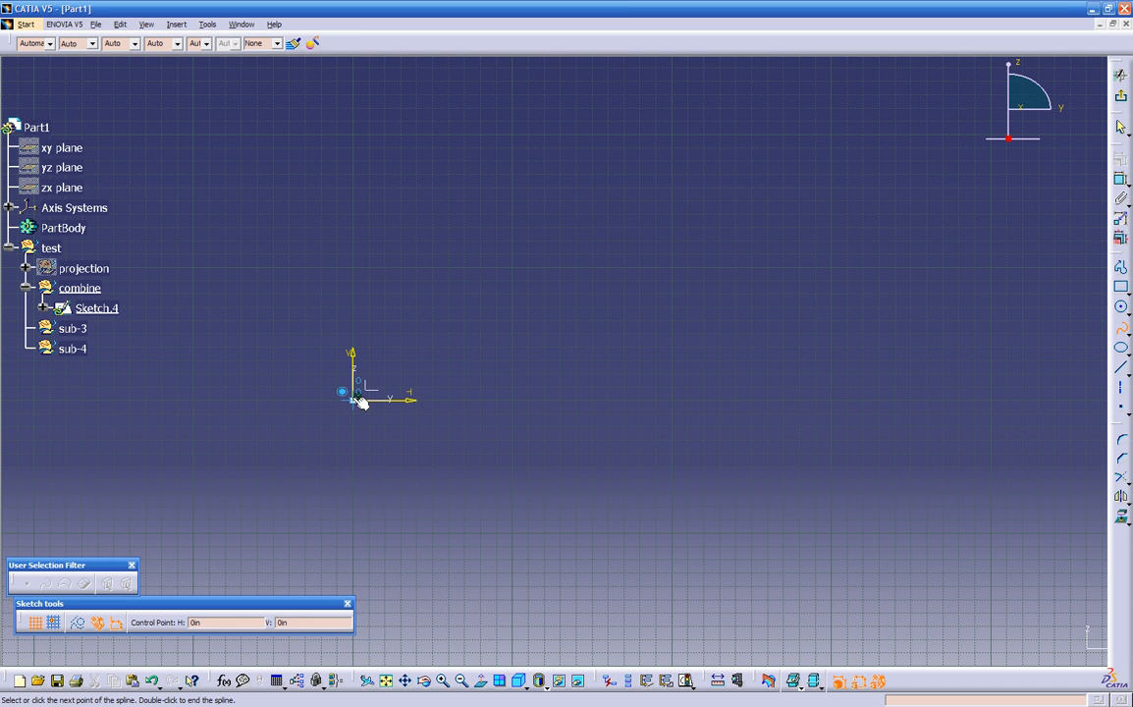
pyautogui.click(438, 324)
pyautogui.click(611, 199)
pyautogui.click(813, 288)
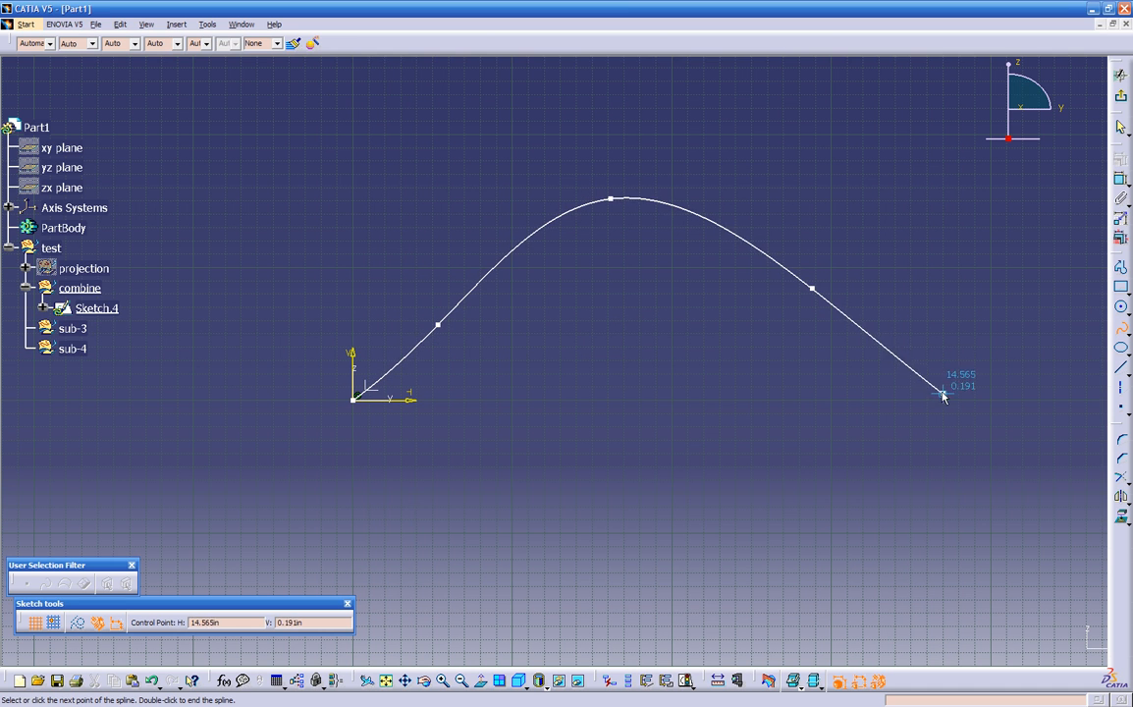
pyautogui.click(954, 404)
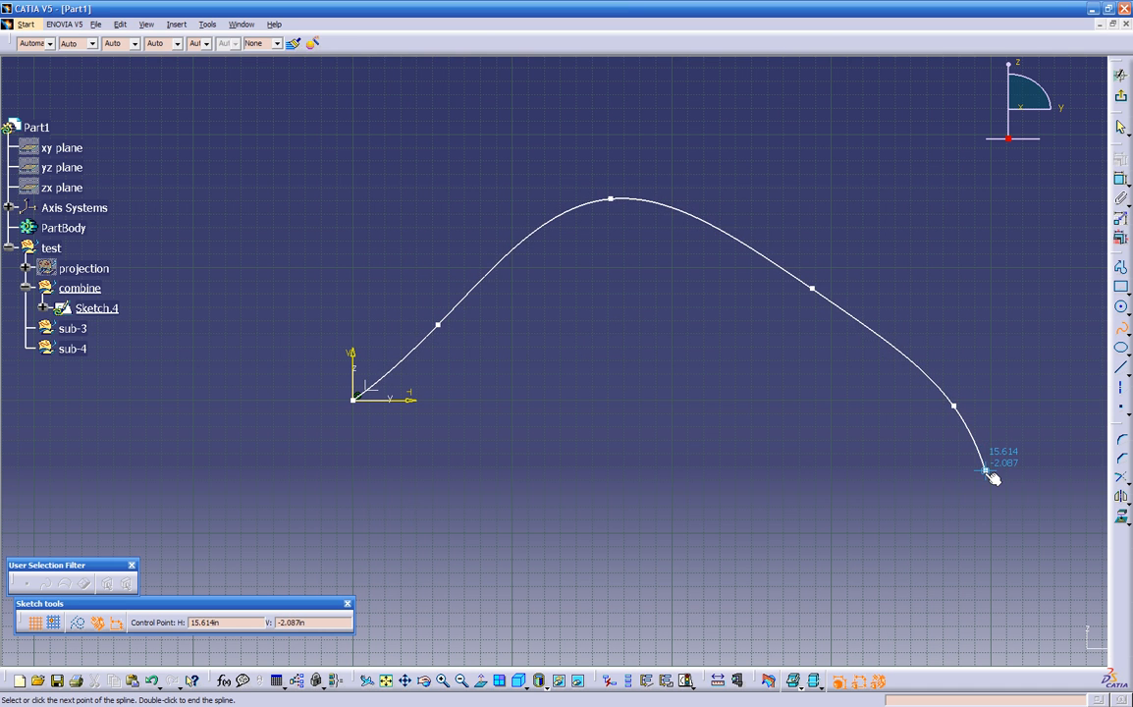
pyautogui.press('Escape')
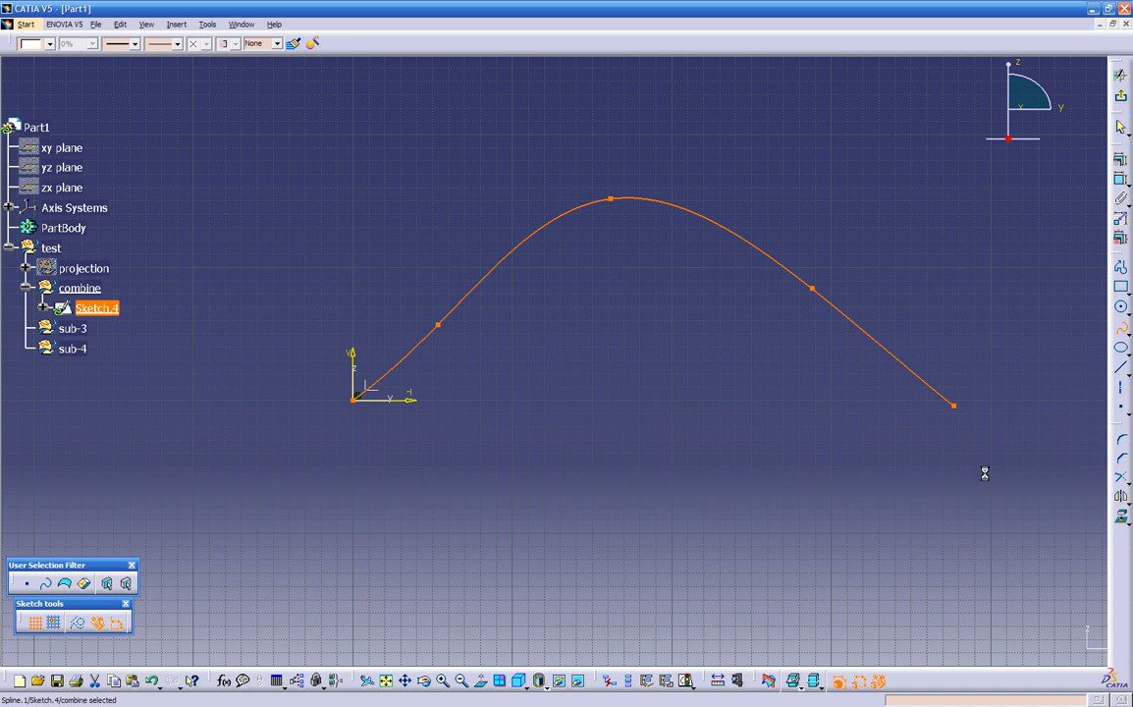
pyautogui.click(1119, 100)
# Sketch a curved six-point spline from the origin on the axis system's ZX plane, and exit the sketch.
pyautogui.moveTo(515, 463); pyautogui.dragTo(685, 434, button='middle')
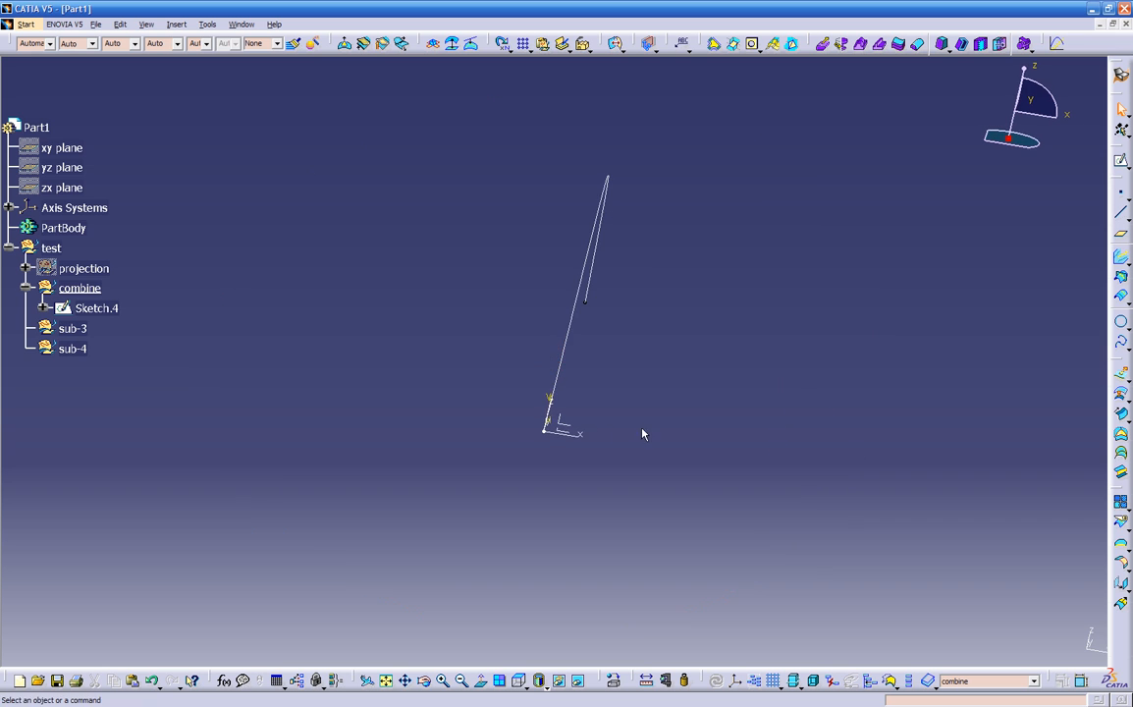
pyautogui.moveTo(579, 427)
pyautogui.mouseDown(button='middle')
pyautogui.moveTo(506, 430)
pyautogui.moveTo(473, 357)
pyautogui.mouseUp(button='middle')
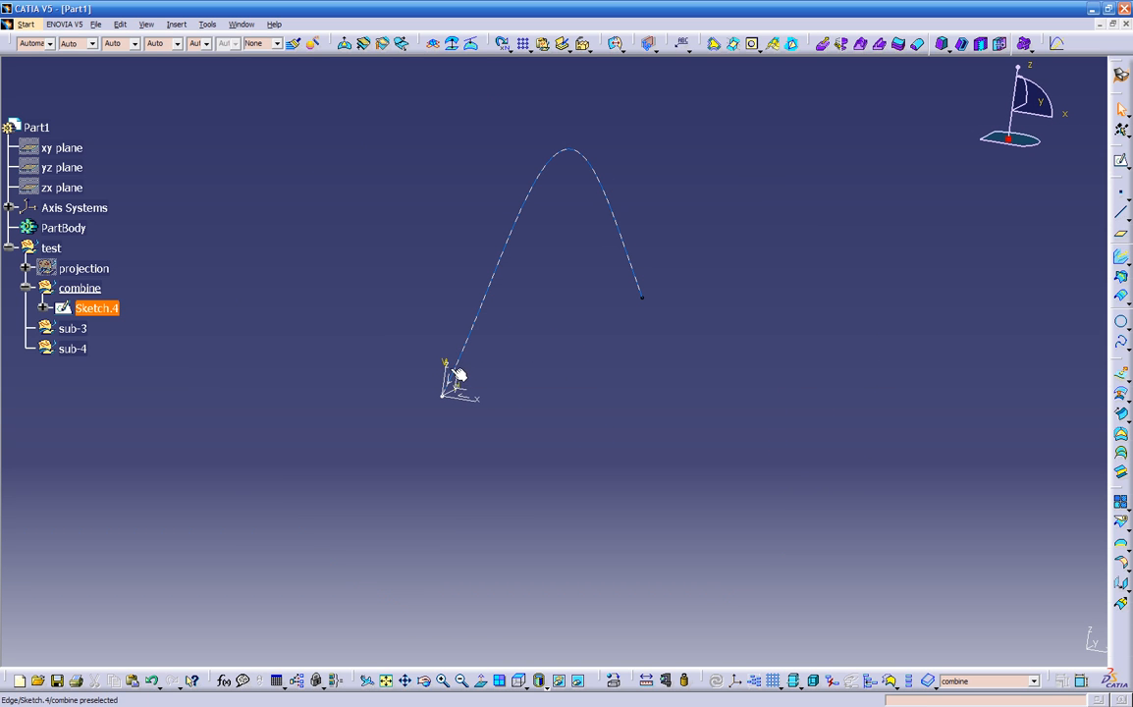
pyautogui.moveTo(496, 374); pyautogui.dragTo(400, 522, button='middle')
pyautogui.click(403, 399)
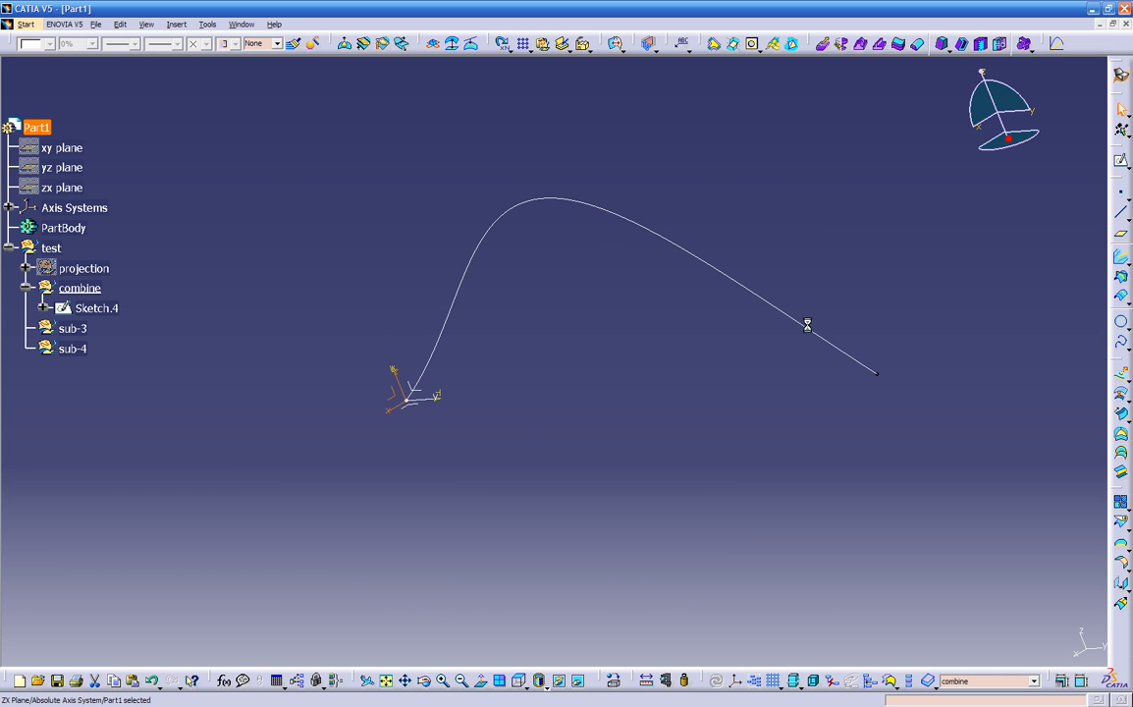
pyautogui.click(1121, 160)
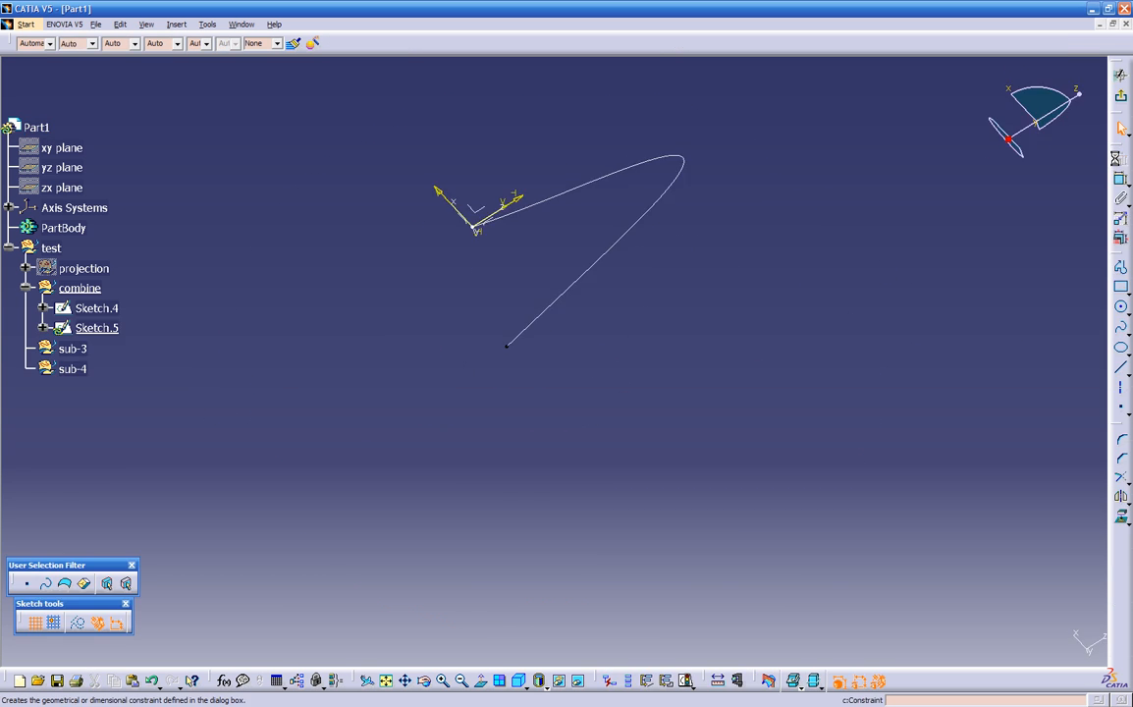
pyautogui.moveTo(693, 327); pyautogui.dragTo(545, 481, button='middle')
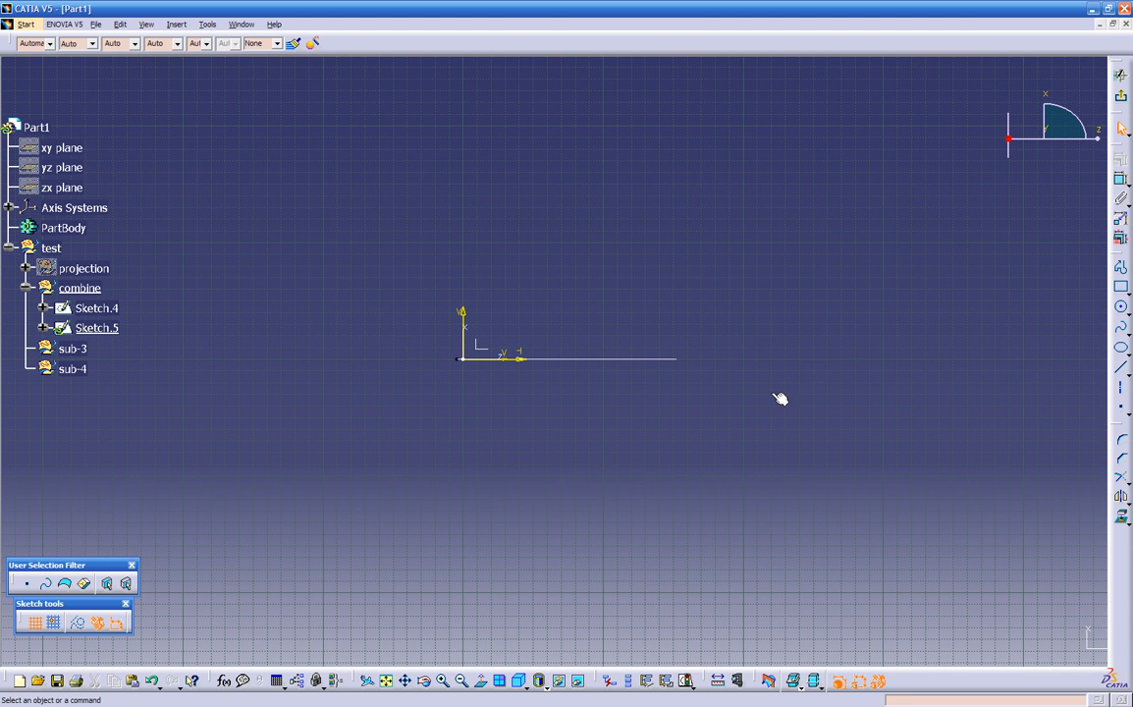
pyautogui.click(1120, 327)
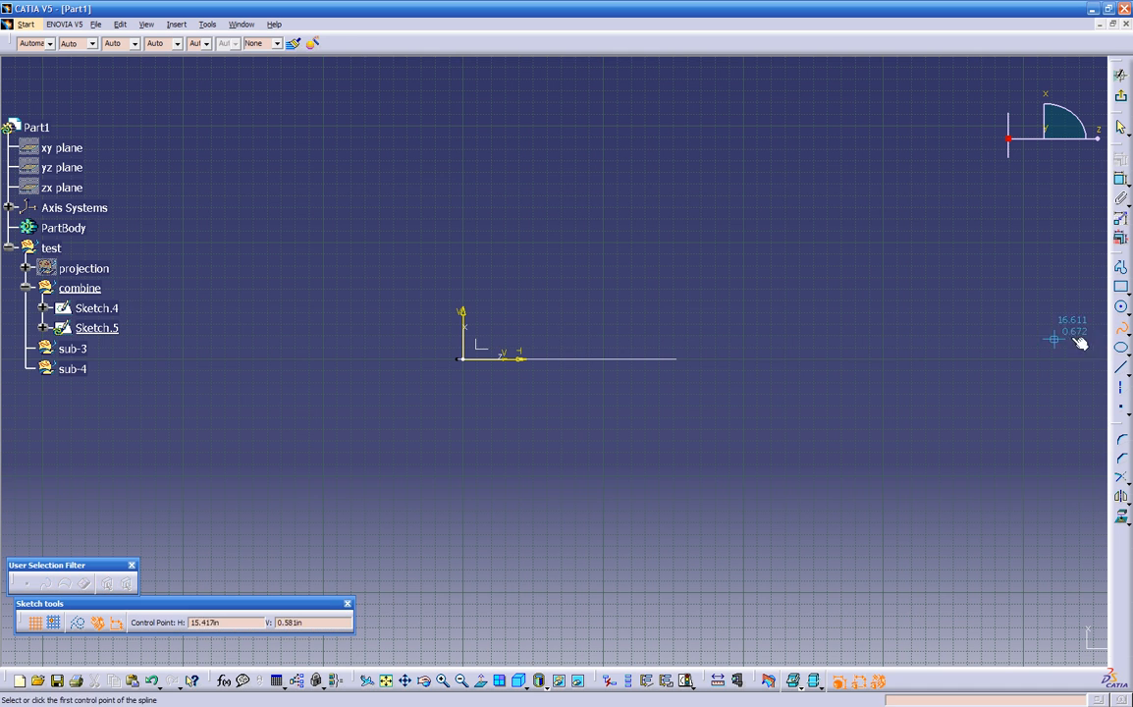
pyautogui.click(463, 360)
pyautogui.click(531, 307)
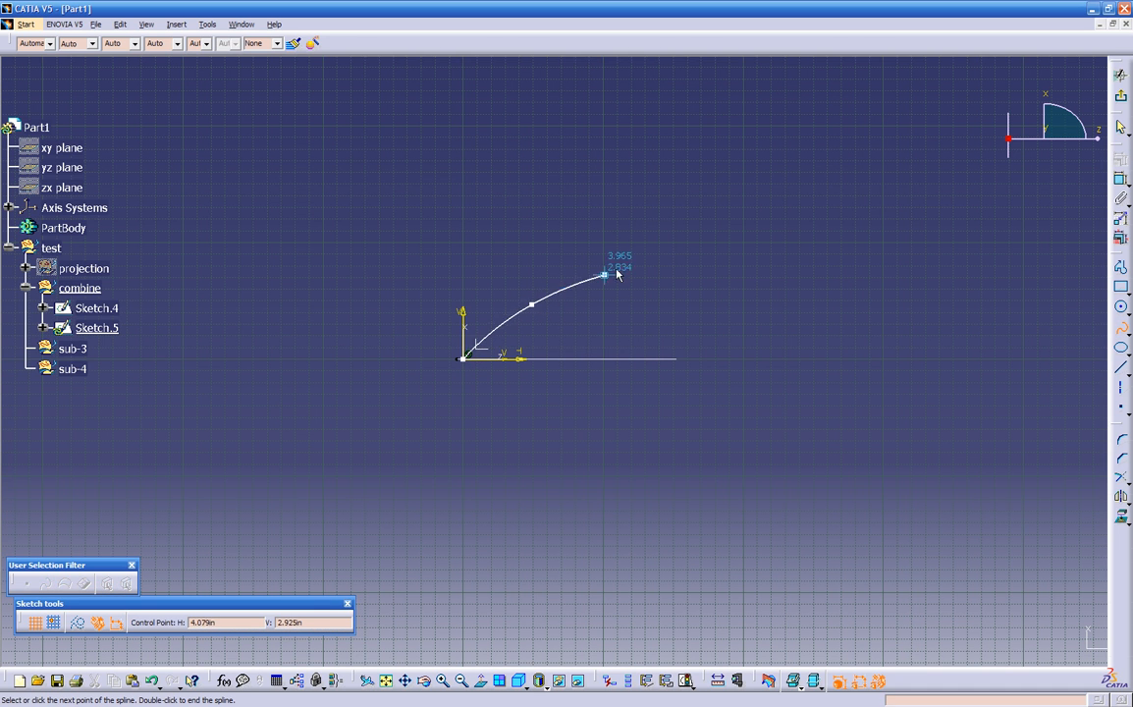
pyautogui.click(696, 239)
pyautogui.moveTo(688, 140)
pyautogui.mouseDown(button='middle')
pyautogui.moveTo(696, 216)
pyautogui.moveTo(661, 372)
pyautogui.mouseUp(button='middle')
pyautogui.click(627, 208)
pyautogui.click(429, 107)
pyautogui.press('Escape')
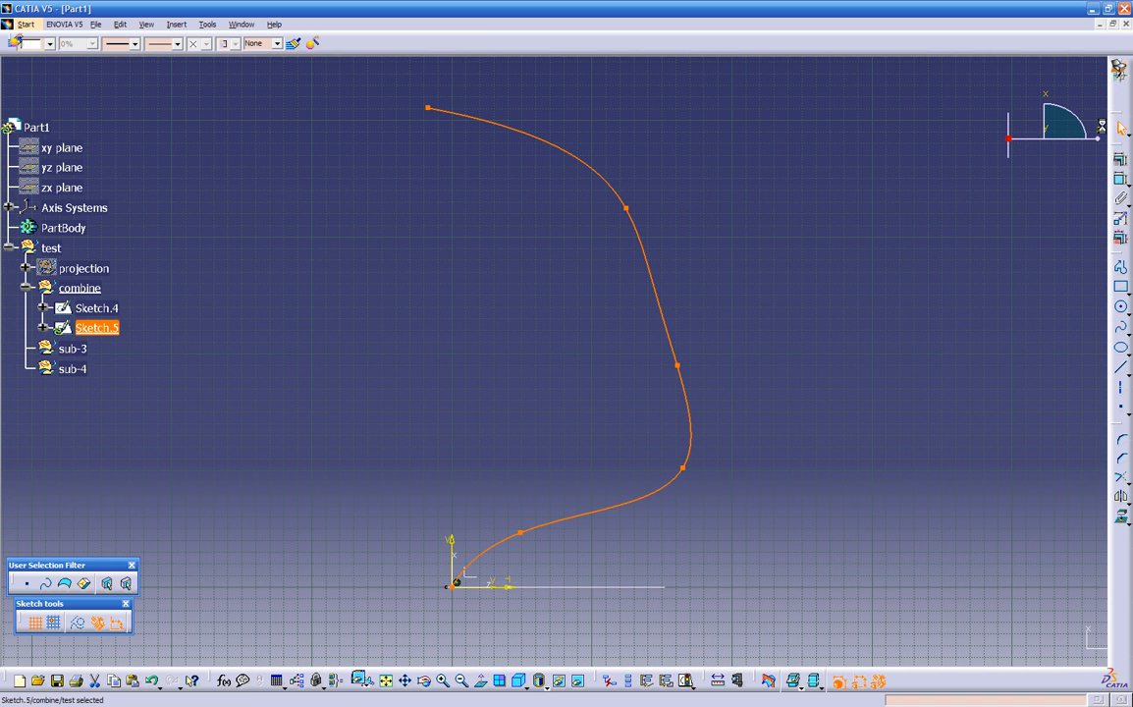
pyautogui.click(1121, 74)
# Delete the spline sketch on the ZX plane.
pyautogui.moveTo(735, 436)
pyautogui.mouseDown(button='middle')
pyautogui.moveTo(754, 469)
pyautogui.moveTo(807, 475)
pyautogui.moveTo(739, 423)
pyautogui.moveTo(585, 400)
pyautogui.moveTo(678, 404)
pyautogui.moveTo(699, 424)
pyautogui.moveTo(682, 432)
pyautogui.moveTo(761, 474)
pyautogui.moveTo(759, 488)
pyautogui.moveTo(658, 393)
pyautogui.mouseUp(button='middle')
pyautogui.click(436, 274)
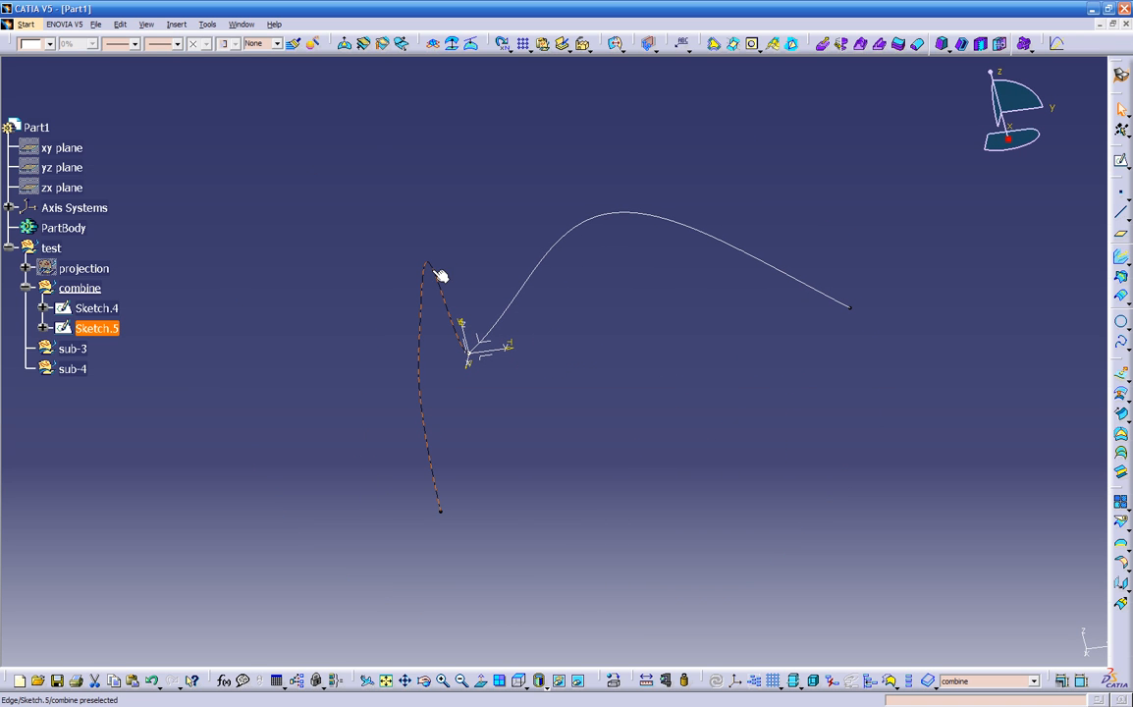
pyautogui.press('Delete')
# Sketch an arched five-point spline about 22 in wide on the axis system's XY plane, starting at the origin, and exit the sketch.
pyautogui.click(481, 365)
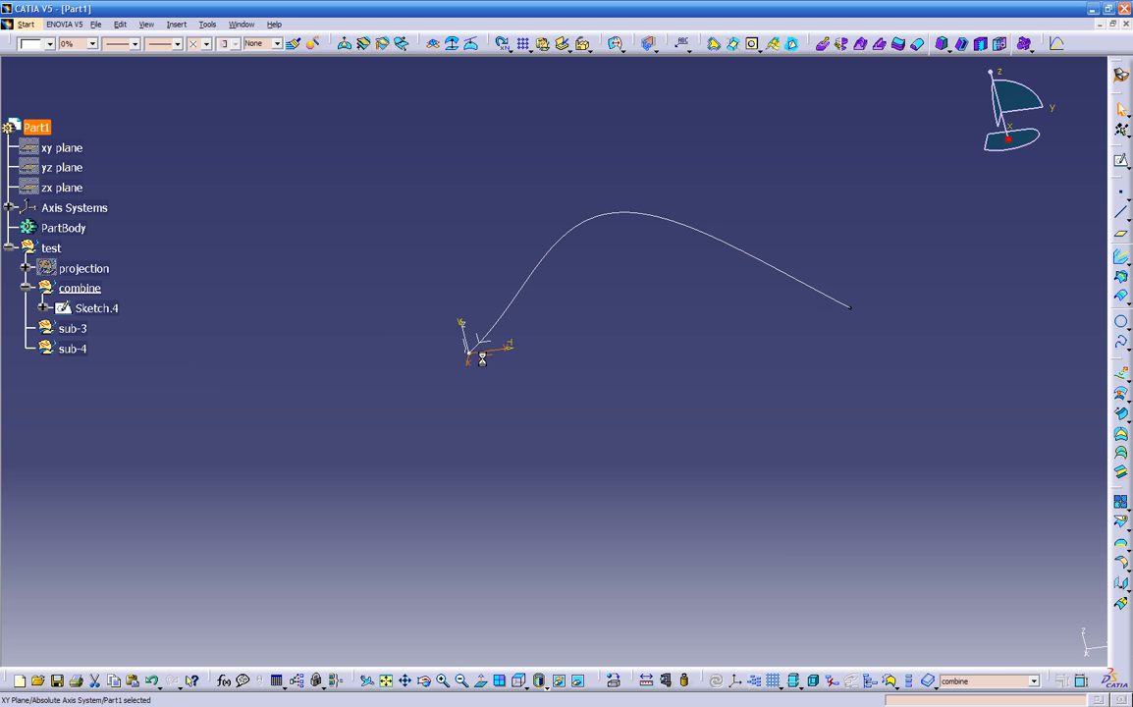
pyautogui.click(1120, 160)
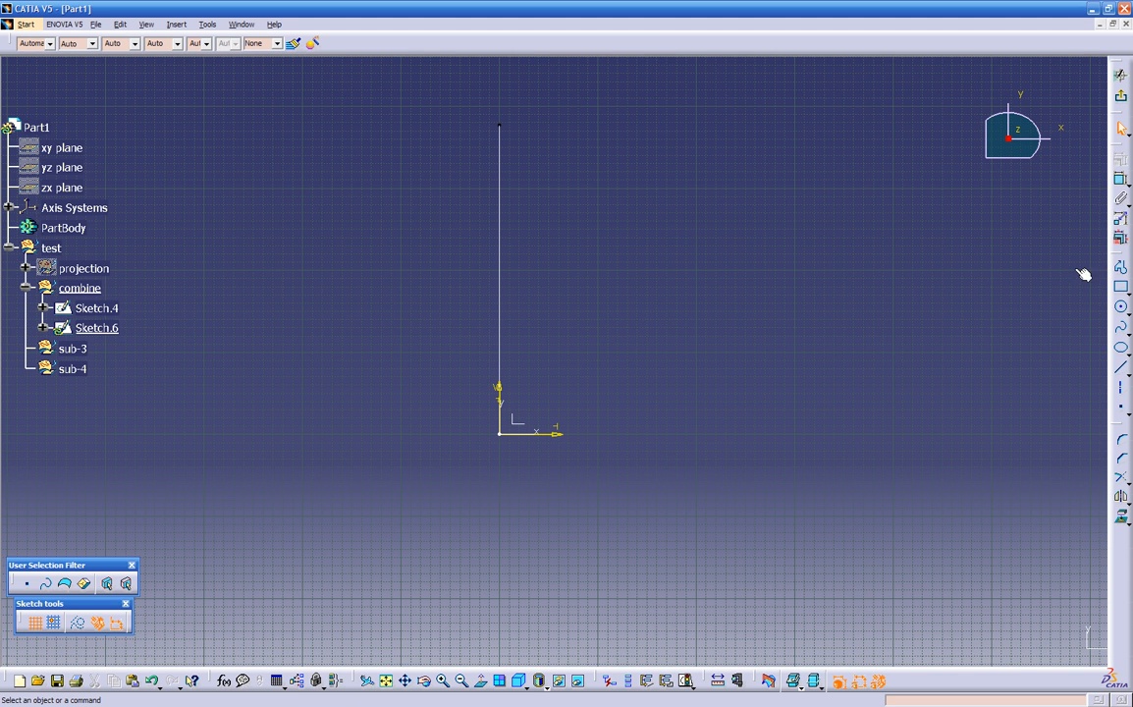
pyautogui.click(1120, 328)
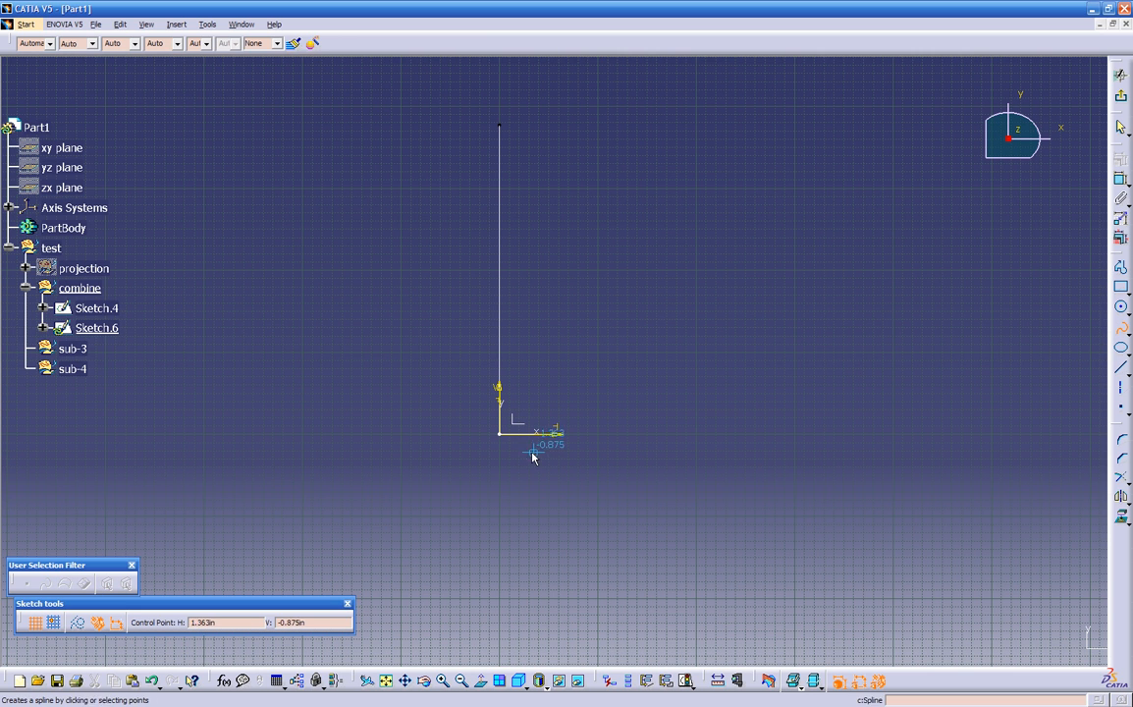
pyautogui.click(502, 433)
pyautogui.click(652, 368)
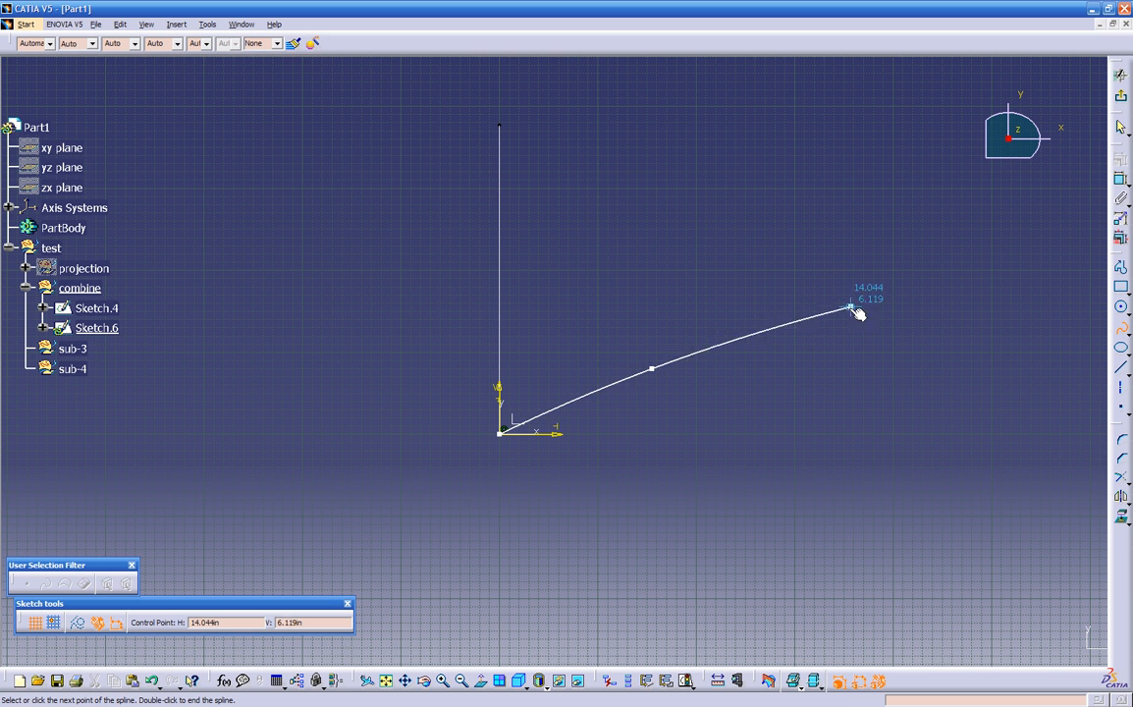
pyautogui.click(820, 359)
pyautogui.click(955, 407)
pyautogui.click(1045, 488)
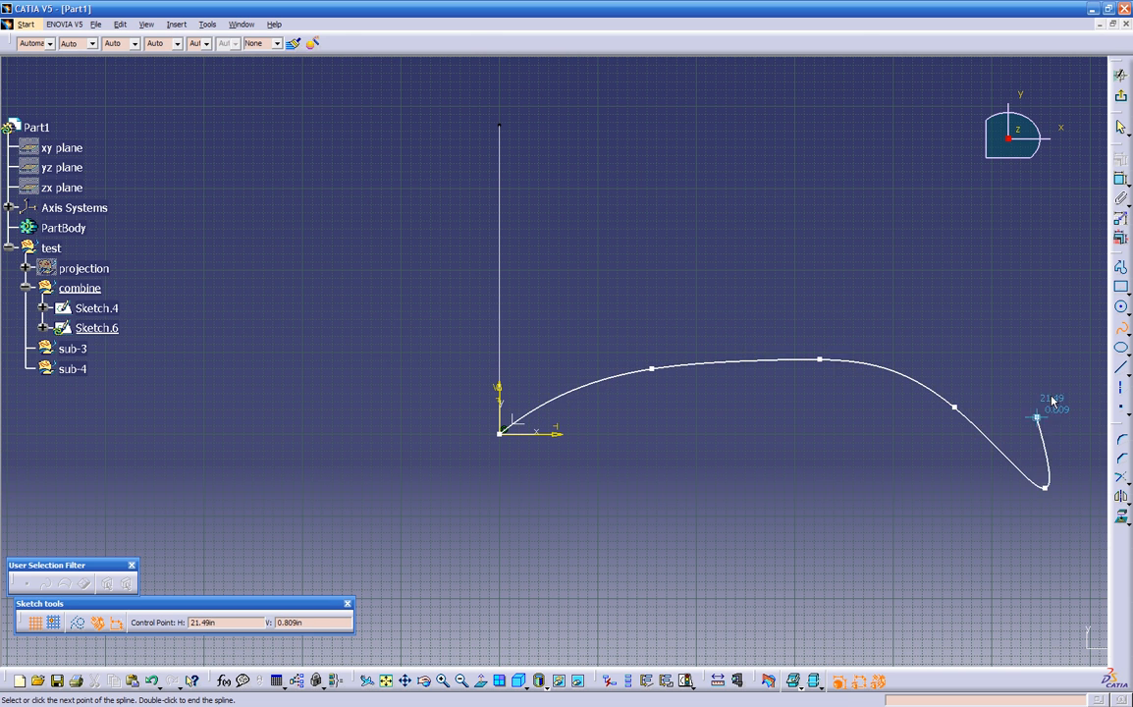
pyautogui.click(1123, 102)
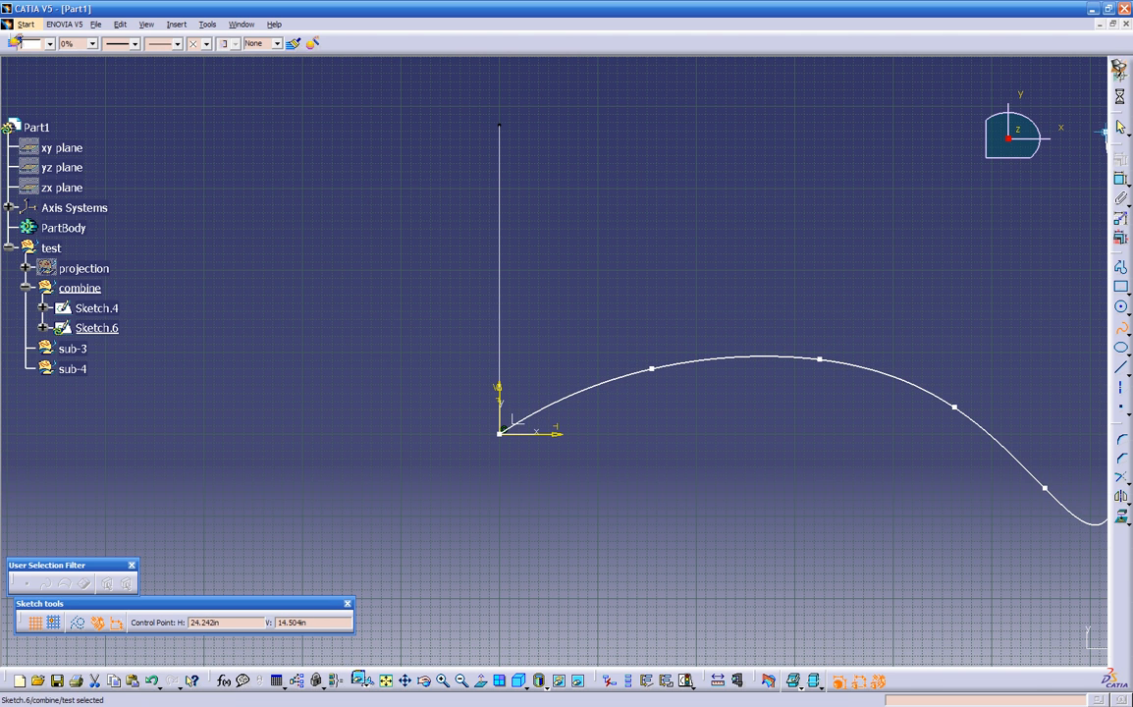
pyautogui.click(798, 483)
# Preview a Normal-type combine of the YZ-plane and XY-plane spline sketches, inspect the combined curve, and cancel the command.
pyautogui.moveTo(635, 453)
pyautogui.mouseDown(button='middle')
pyautogui.moveTo(621, 415)
pyautogui.moveTo(700, 320)
pyautogui.moveTo(629, 382)
pyautogui.moveTo(766, 397)
pyautogui.moveTo(656, 325)
pyautogui.mouseUp(button='middle')
pyautogui.moveTo(563, 262)
pyautogui.mouseDown(button='middle')
pyautogui.moveTo(636, 309)
pyautogui.moveTo(663, 293)
pyautogui.moveTo(627, 330)
pyautogui.moveTo(663, 343)
pyautogui.moveTo(624, 365)
pyautogui.mouseUp(button='middle')
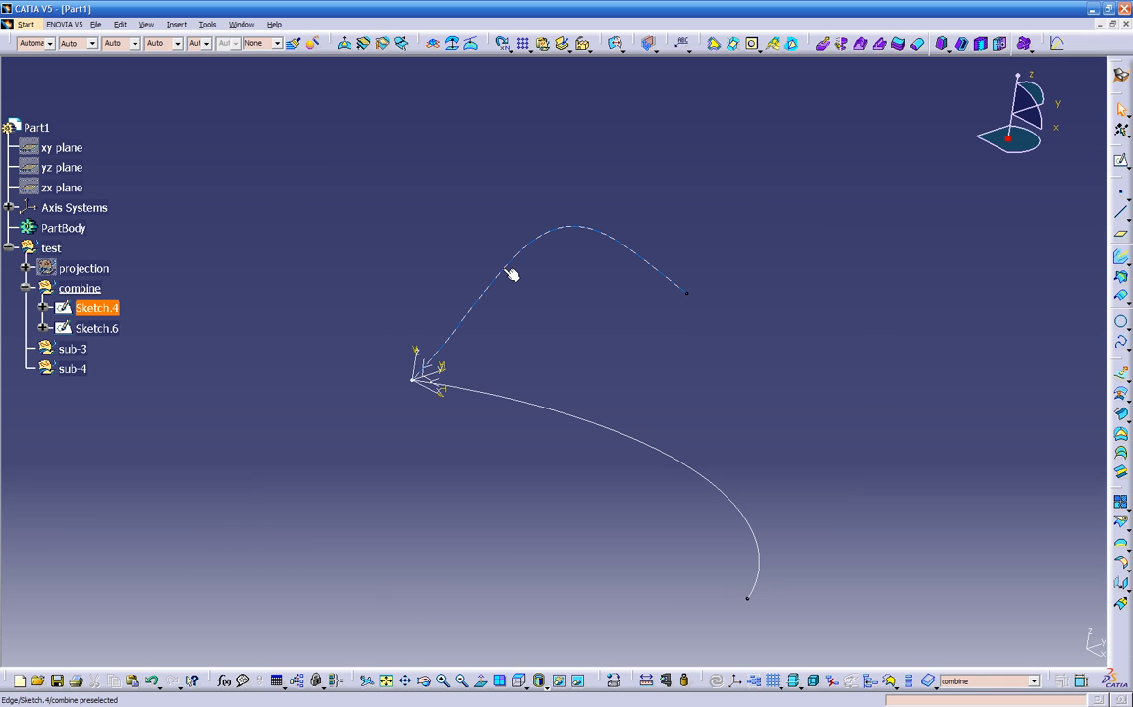
pyautogui.moveTo(656, 357); pyautogui.dragTo(656, 356, button='middle')
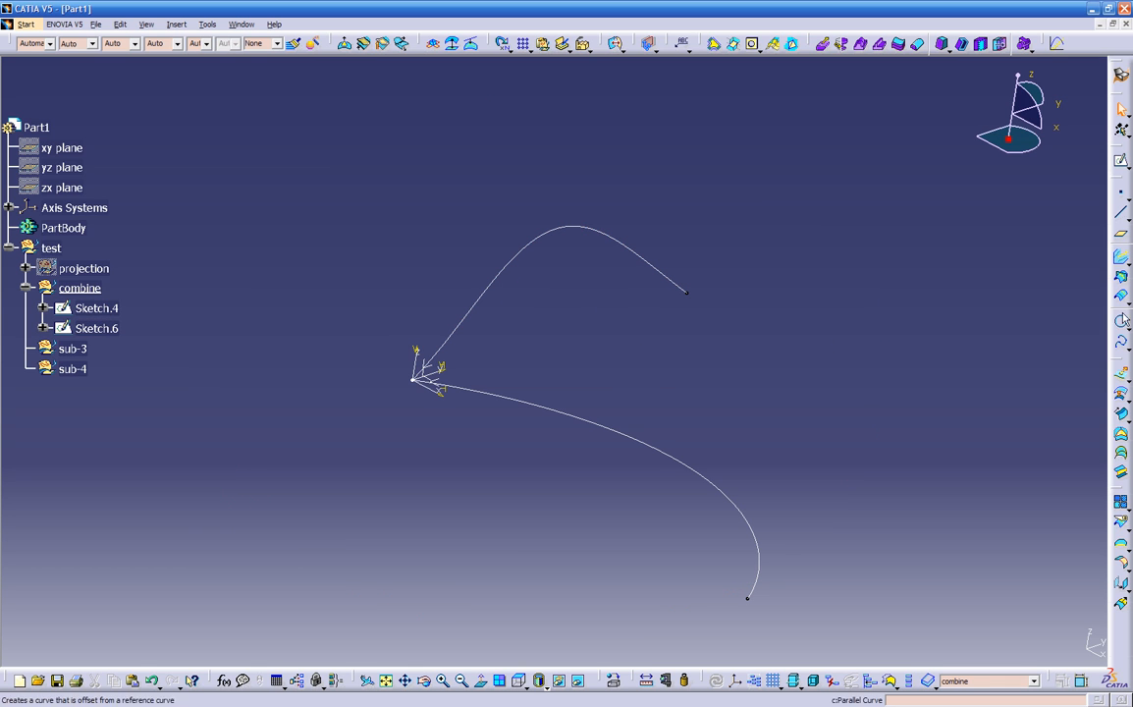
pyautogui.click(1118, 260)
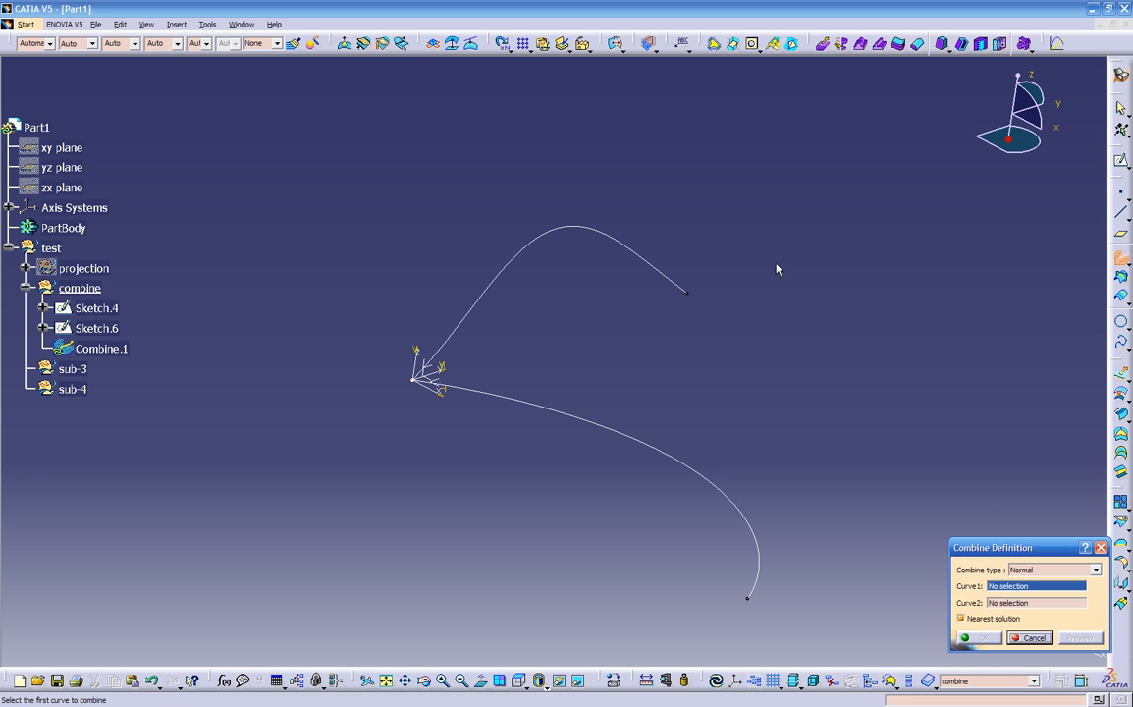
pyautogui.click(511, 259)
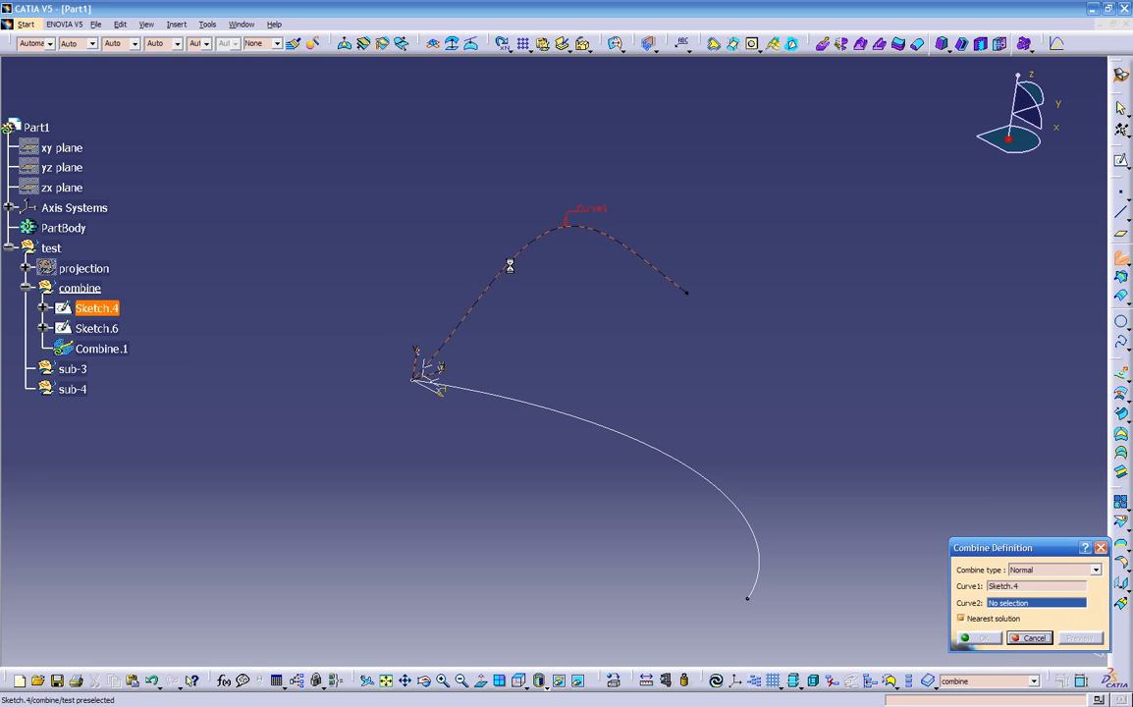
pyautogui.click(714, 478)
pyautogui.moveTo(706, 475)
pyautogui.mouseDown(button='middle')
pyautogui.moveTo(615, 501)
pyautogui.moveTo(791, 557)
pyautogui.mouseUp(button='middle')
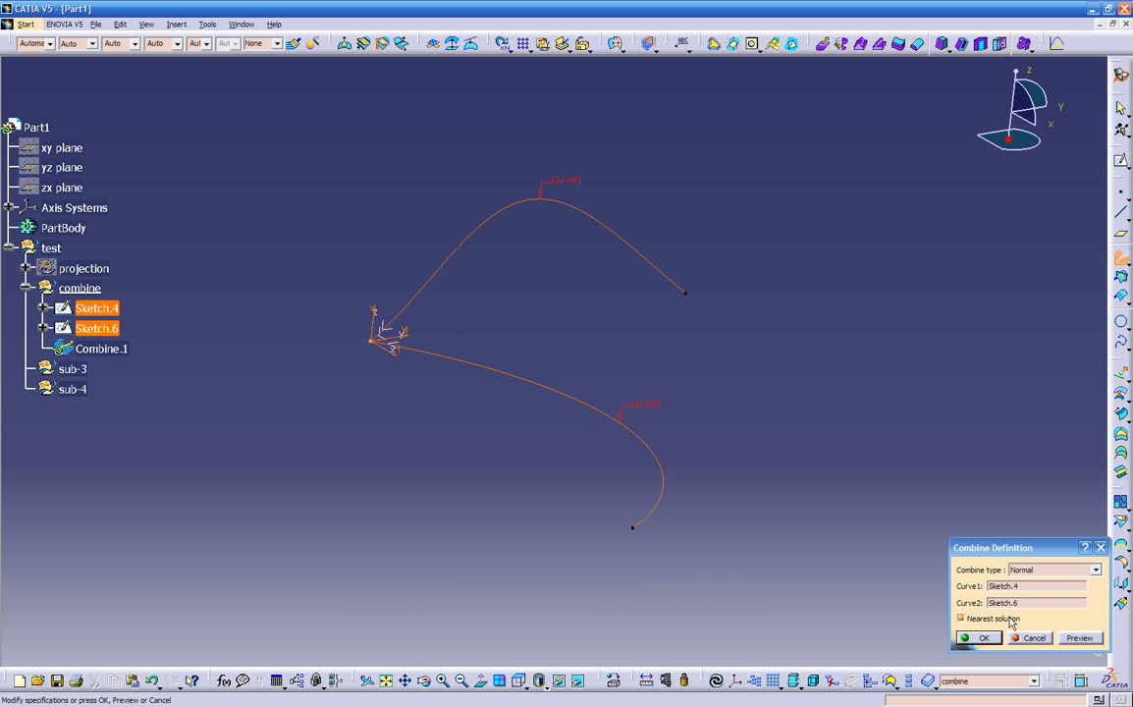
pyautogui.click(1079, 639)
pyautogui.moveTo(762, 514)
pyautogui.mouseDown(button='middle')
pyautogui.moveTo(638, 443)
pyautogui.moveTo(540, 408)
pyautogui.mouseUp(button='middle')
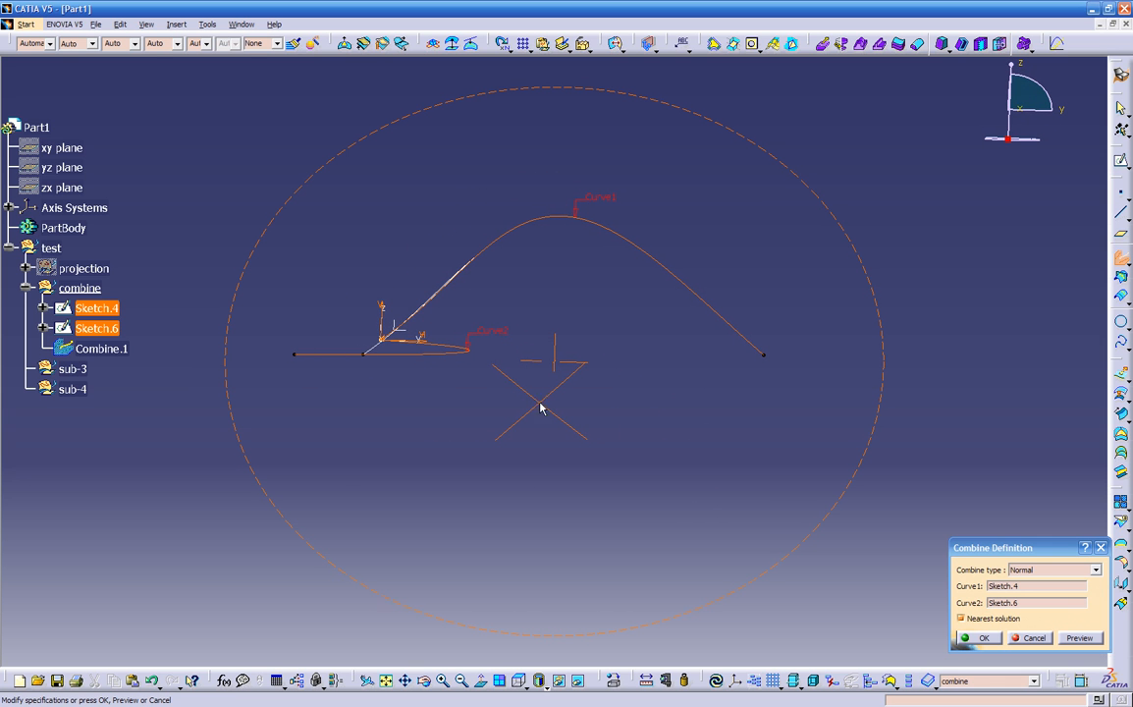
pyautogui.moveTo(533, 393); pyautogui.dragTo(655, 467, button='middle')
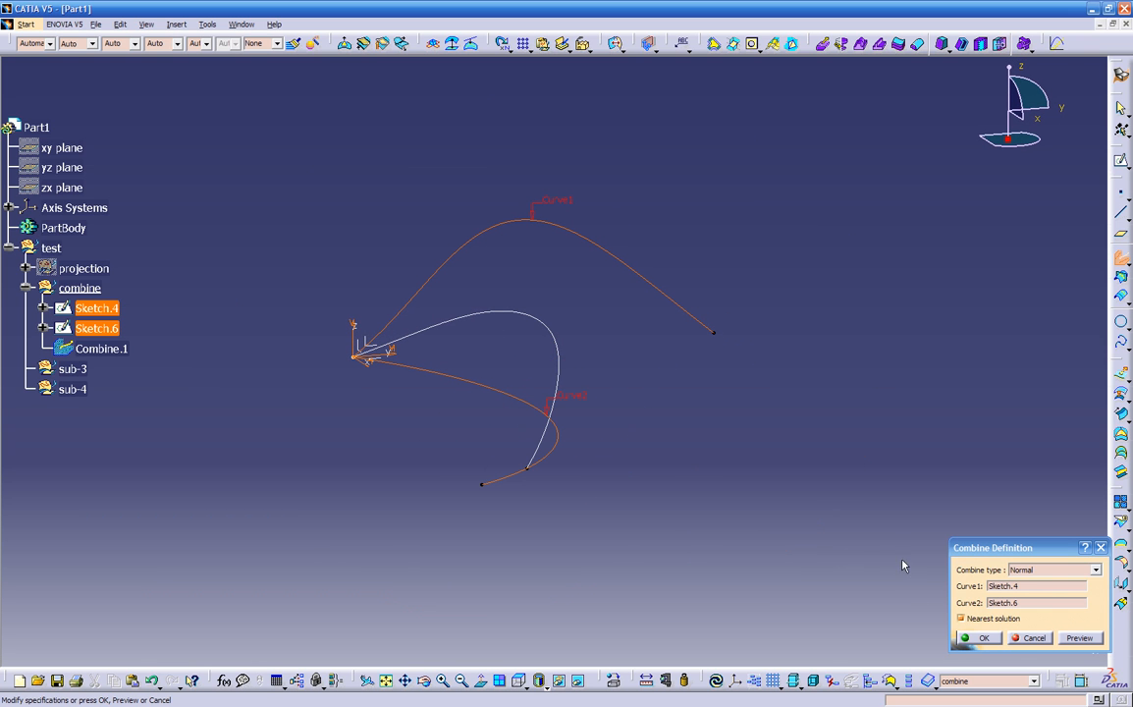
pyautogui.click(1021, 640)
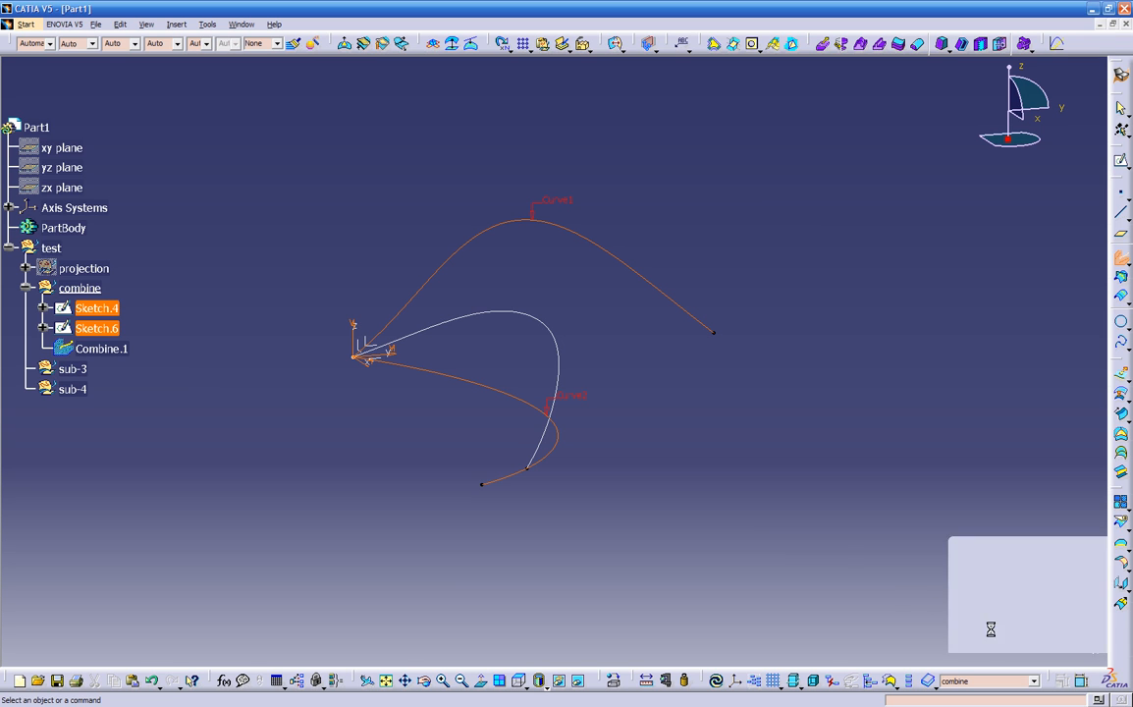
# Extrude the arched YZ-plane spline along its sketch normal into a surface, with Limit 1 at about 23.66 in and Limit 2 at 0 in.
pyautogui.click(456, 271)
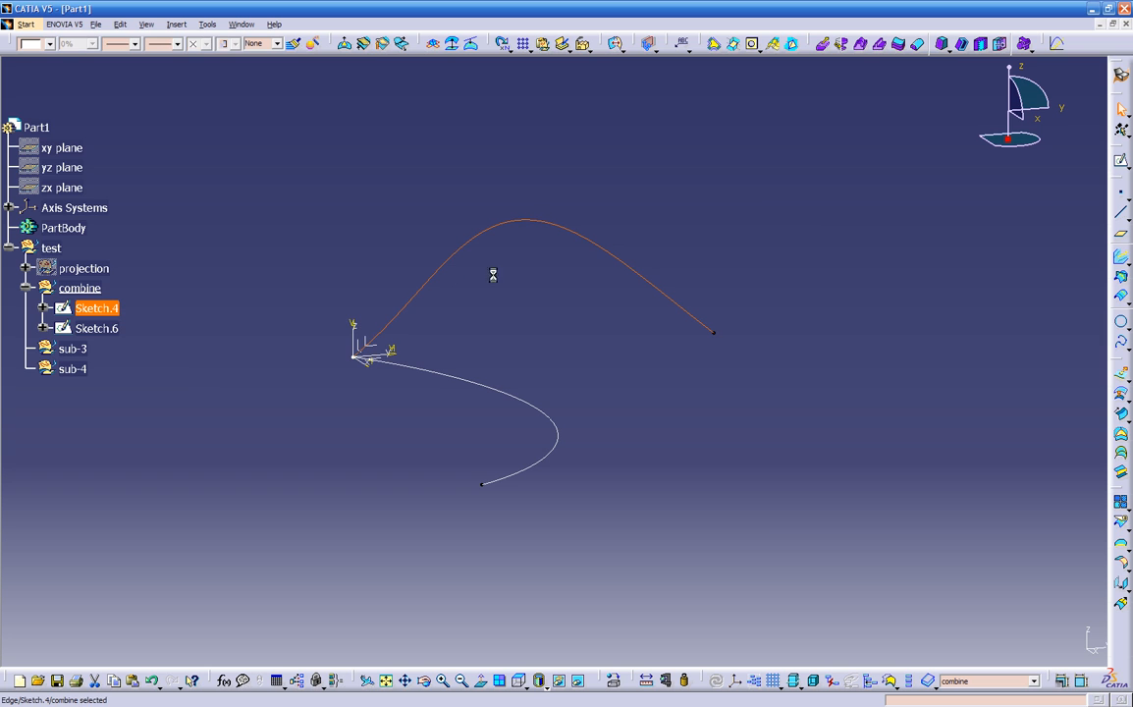
pyautogui.click(1123, 378)
pyautogui.click(1122, 379)
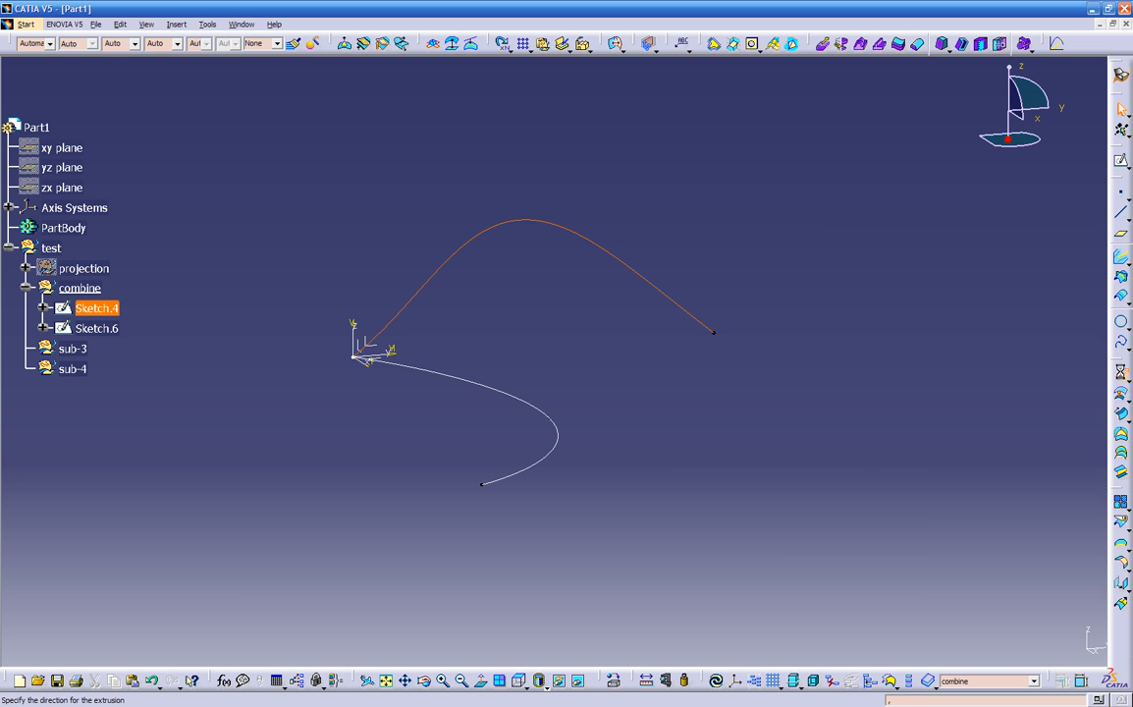
pyautogui.moveTo(526, 387); pyautogui.dragTo(668, 415, button='middle')
pyautogui.moveTo(698, 355); pyautogui.dragTo(943, 425)
pyautogui.moveTo(541, 500); pyautogui.dragTo(511, 448, button='middle')
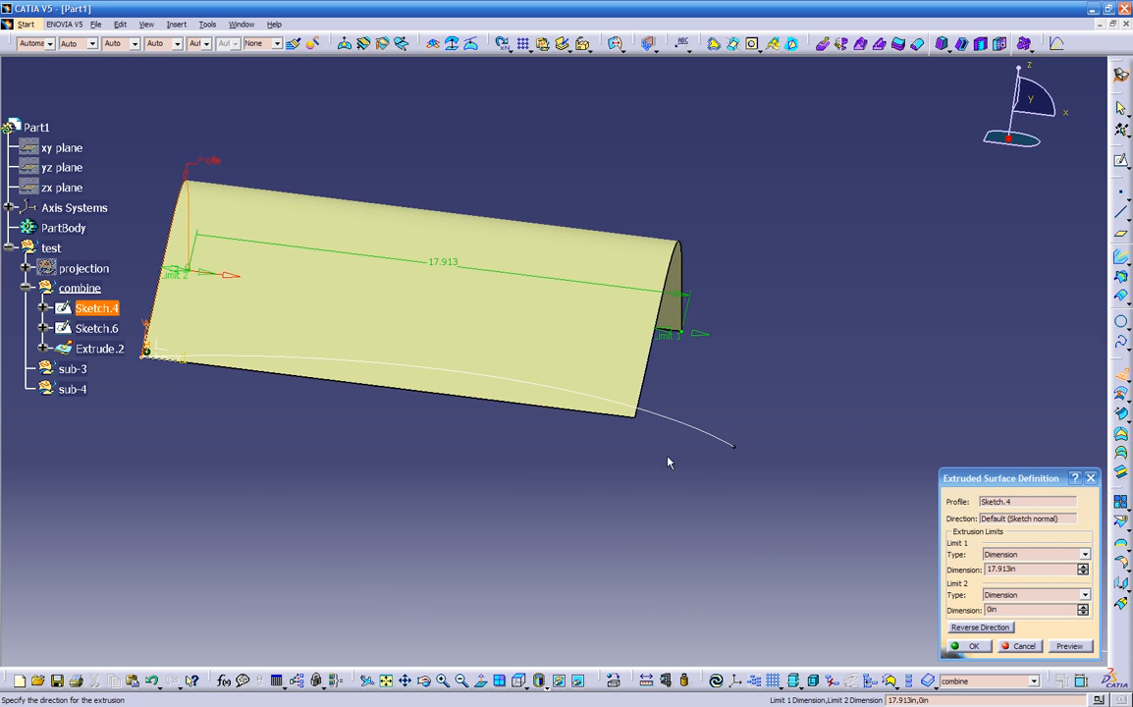
pyautogui.moveTo(701, 347); pyautogui.dragTo(809, 368)
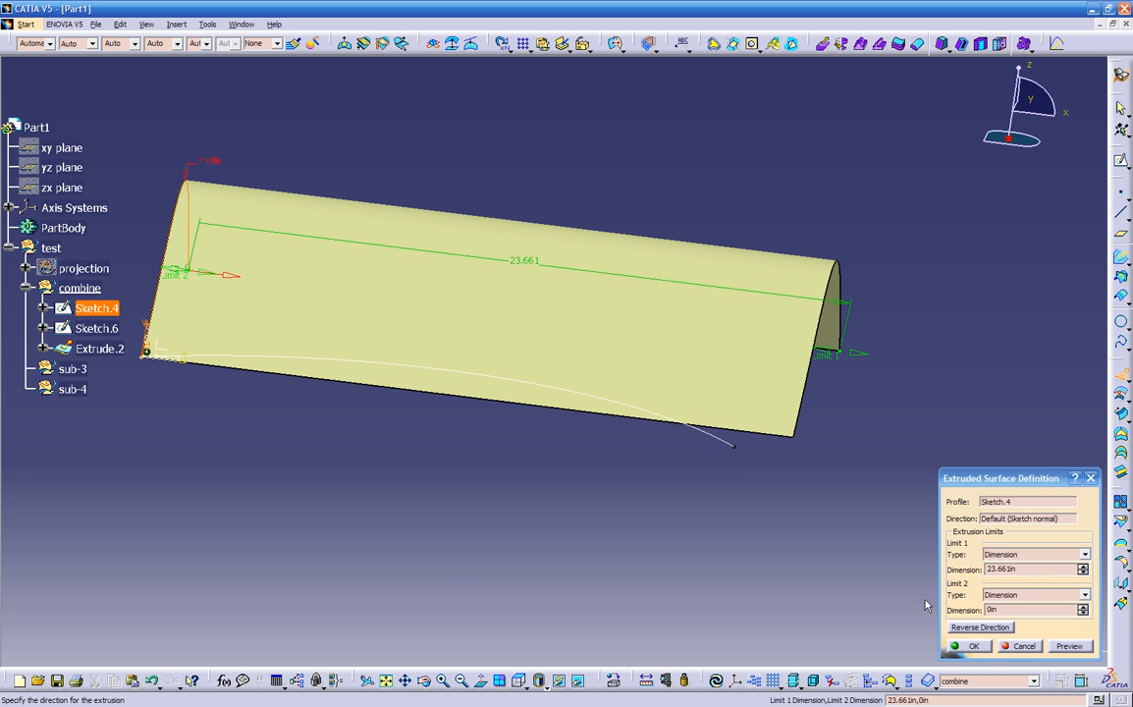
pyautogui.click(967, 646)
# Colour the extruded surface blue.
pyautogui.moveTo(634, 580); pyautogui.dragTo(258, 399, button='middle')
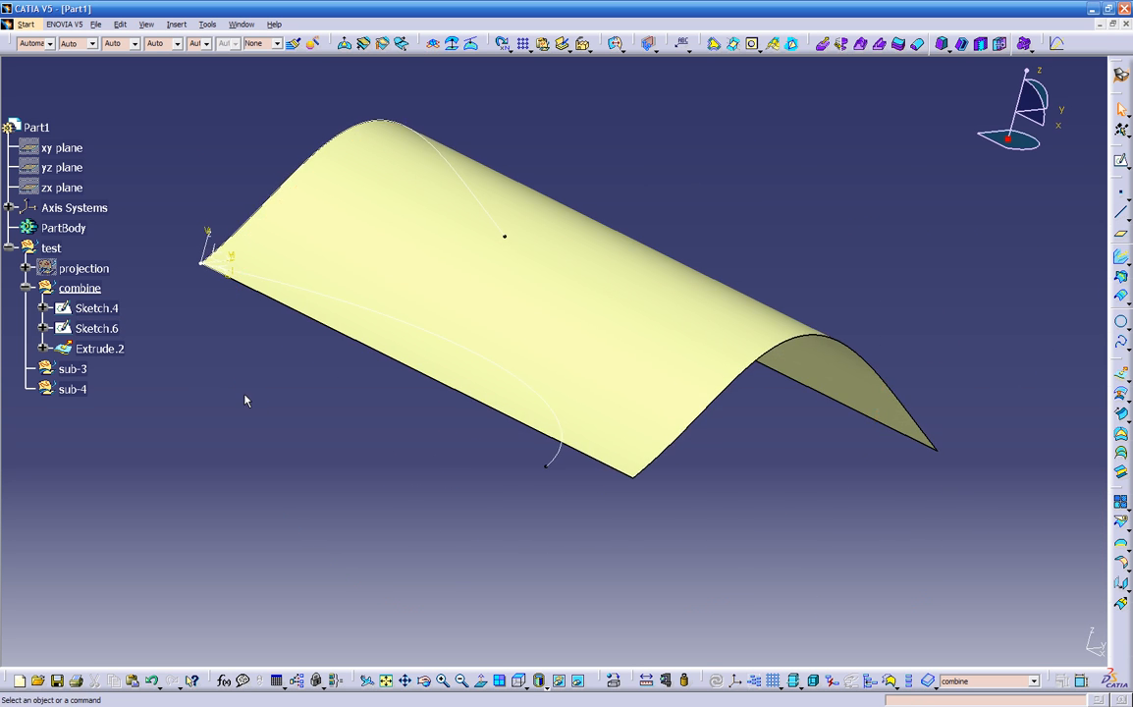
pyautogui.click(337, 393)
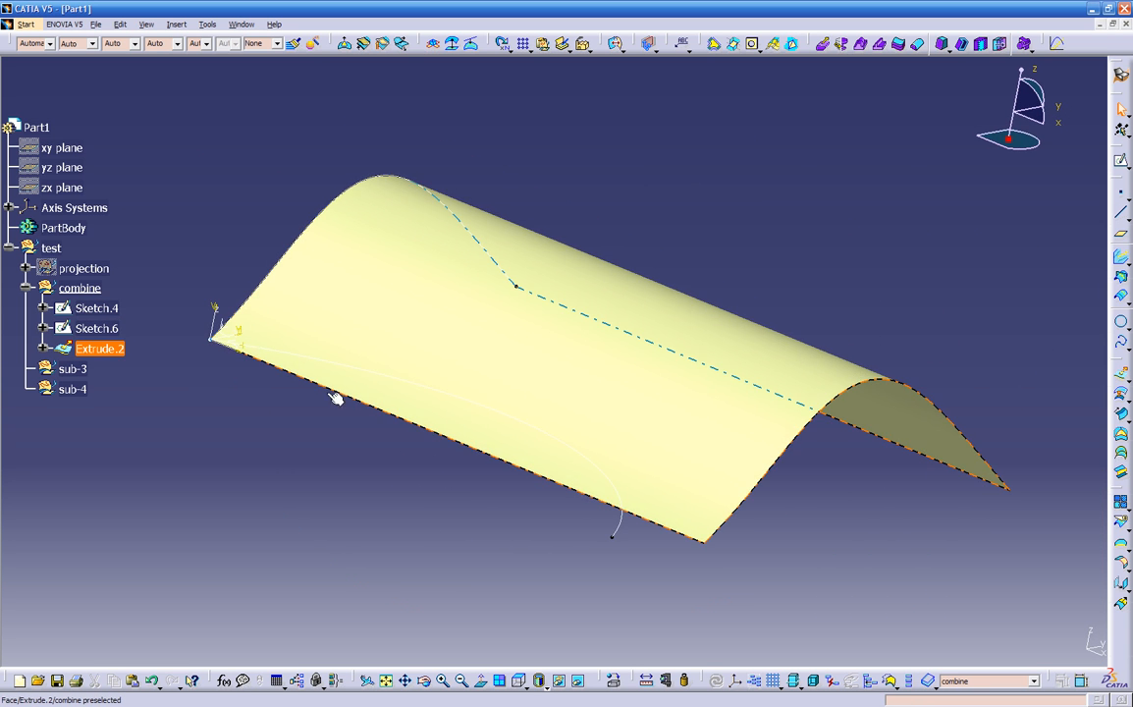
pyautogui.click(51, 44)
pyautogui.click(43, 164)
pyautogui.click(304, 193)
pyautogui.moveTo(304, 192); pyautogui.dragTo(356, 419, button='middle')
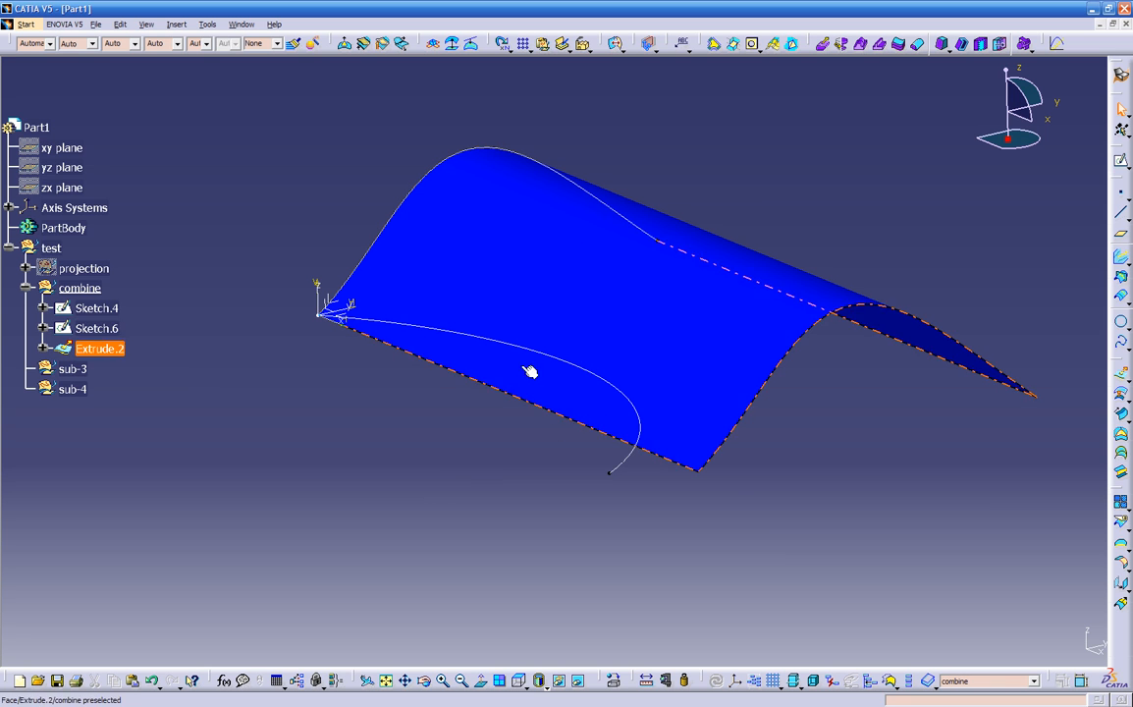
# Colour both the XY-plane and YZ-plane spline sketches black.
pyautogui.click(492, 344)
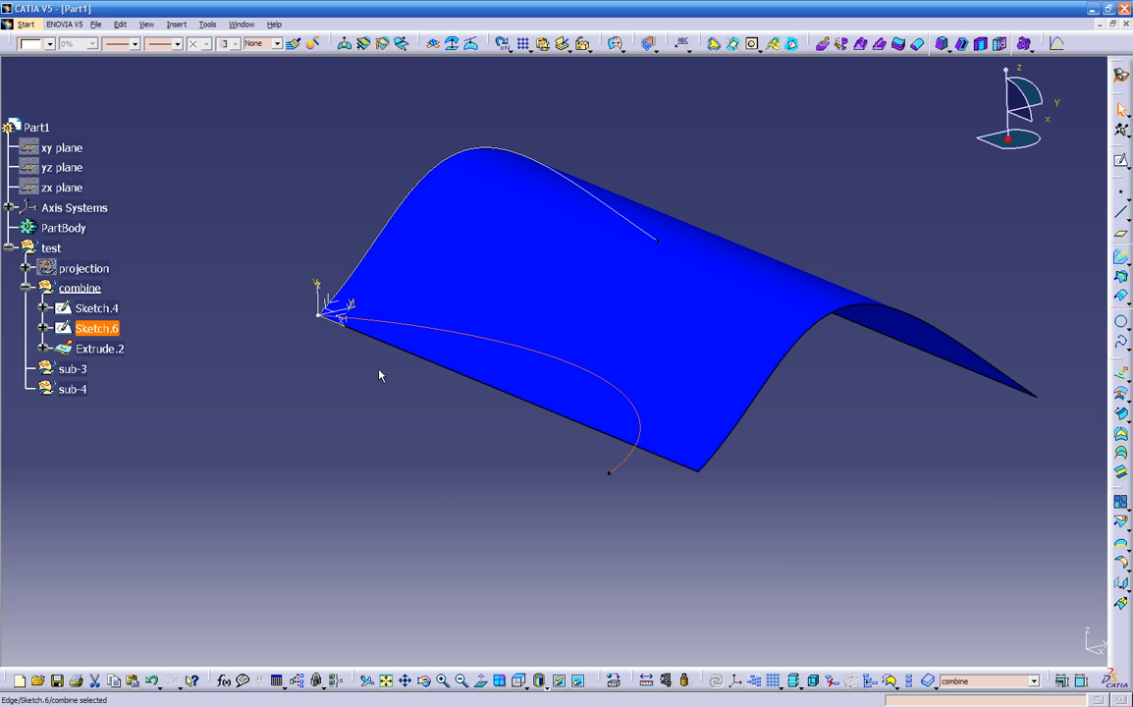
pyautogui.click(40, 45)
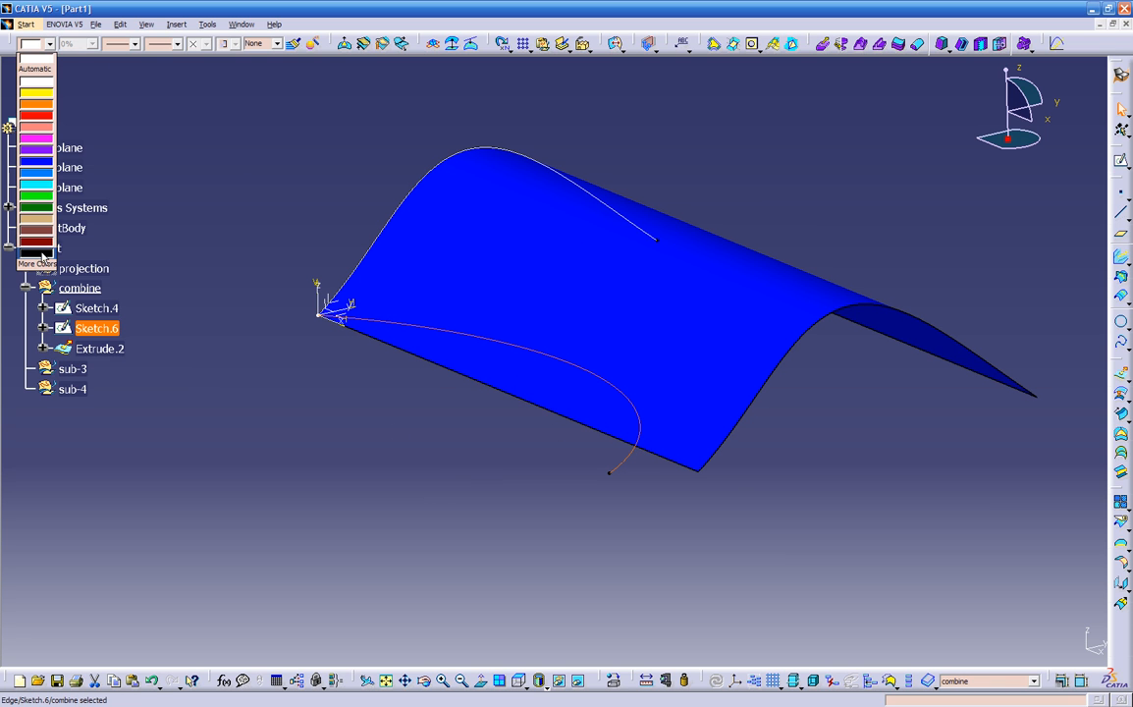
pyautogui.click(41, 253)
pyautogui.click(202, 206)
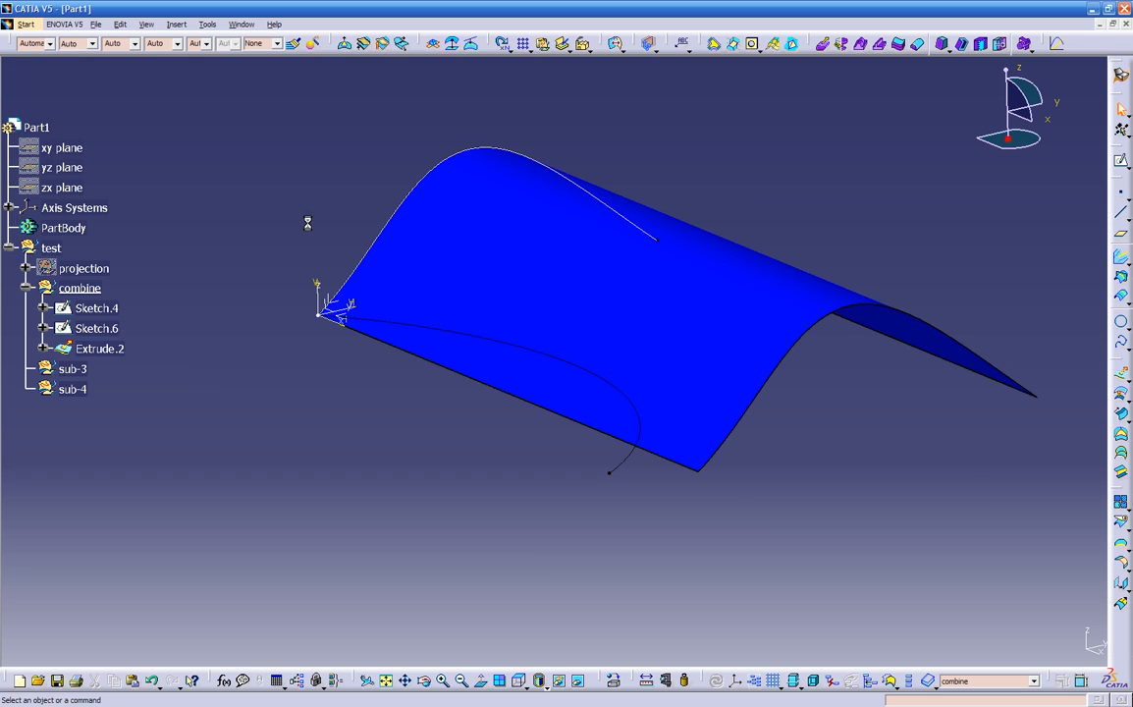
pyautogui.click(544, 166)
pyautogui.click(48, 45)
pyautogui.click(42, 253)
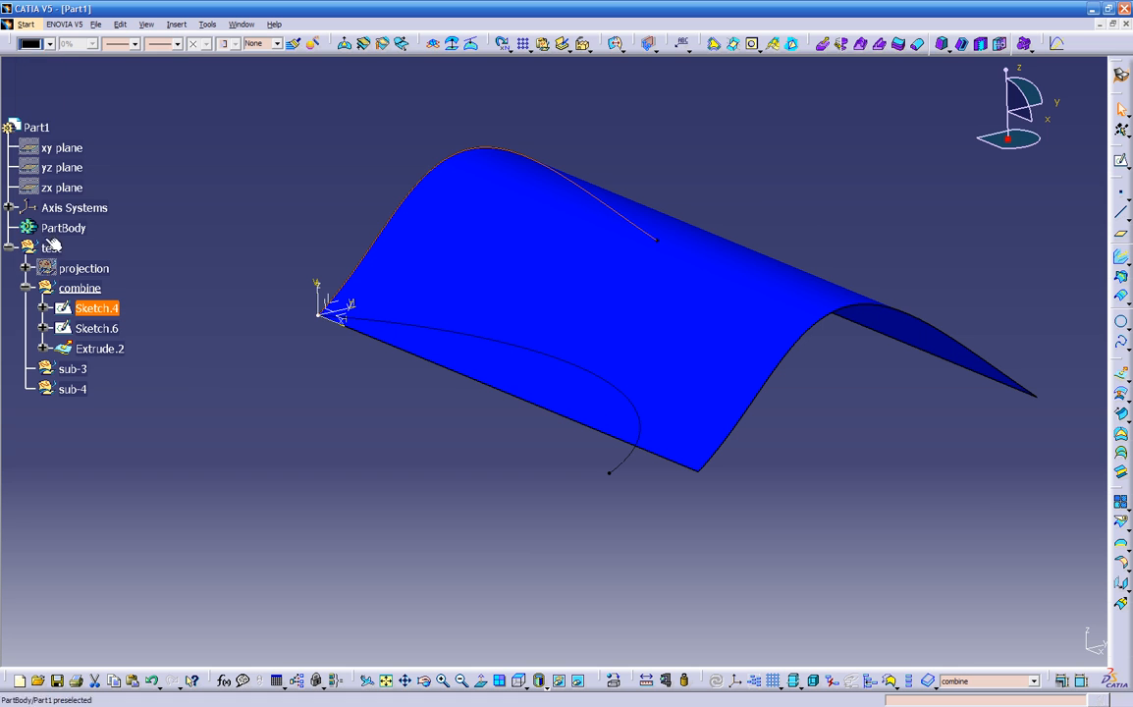
# Thicken the YZ-plane spline's line and change it to dashed line type 2.
pyautogui.click(127, 45)
pyautogui.click(138, 69)
pyautogui.click(203, 103)
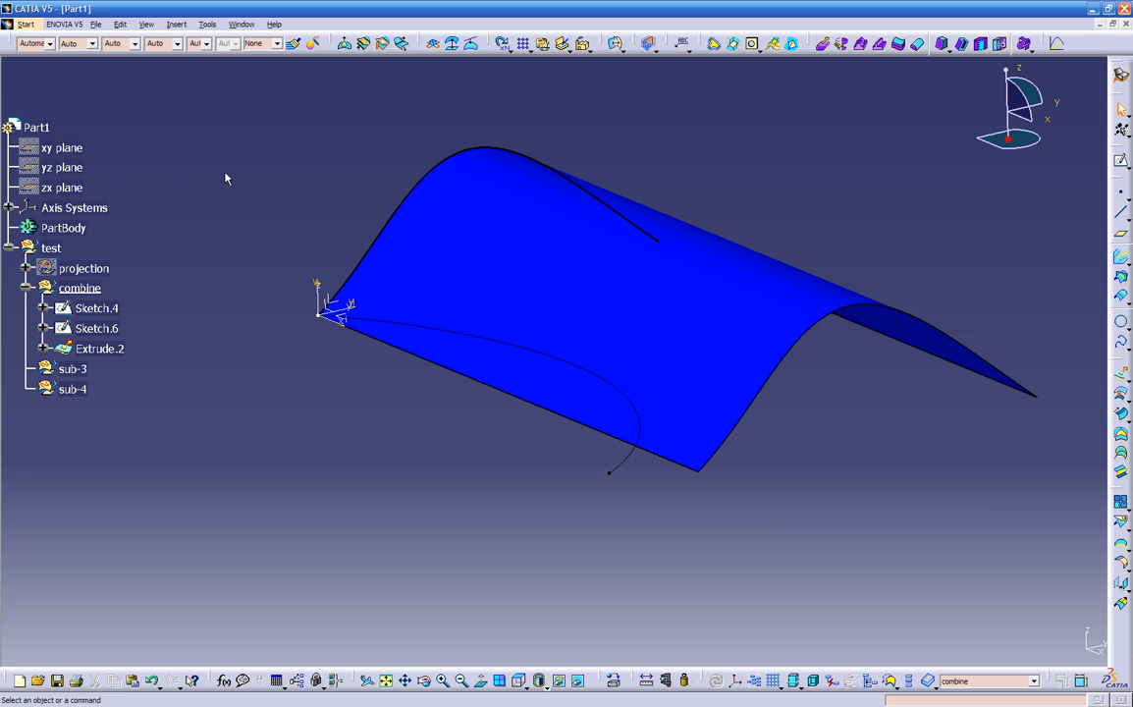
pyautogui.click(135, 45)
pyautogui.click(222, 84)
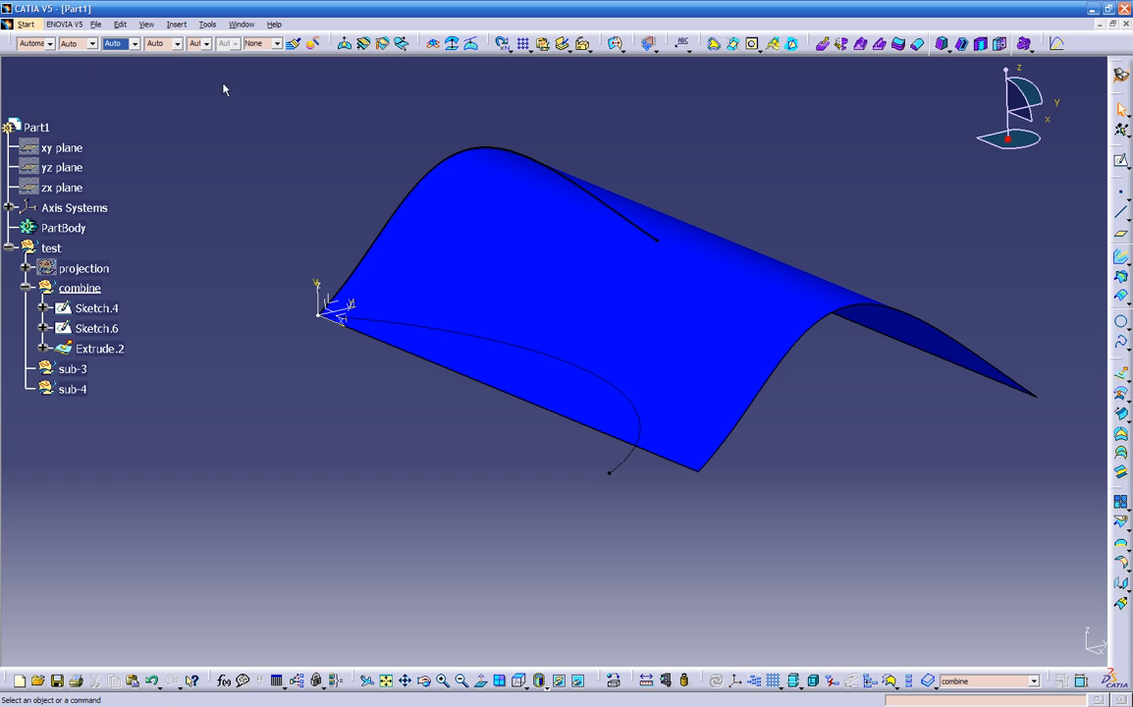
pyautogui.click(397, 220)
pyautogui.click(177, 44)
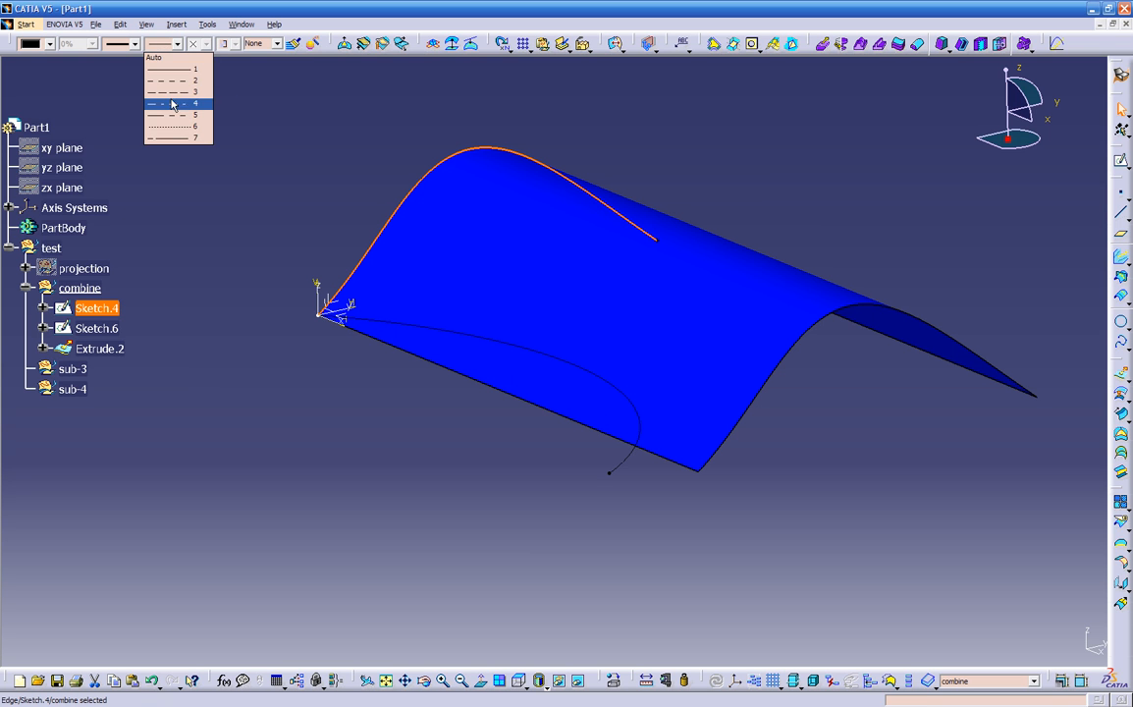
pyautogui.click(160, 82)
pyautogui.click(257, 134)
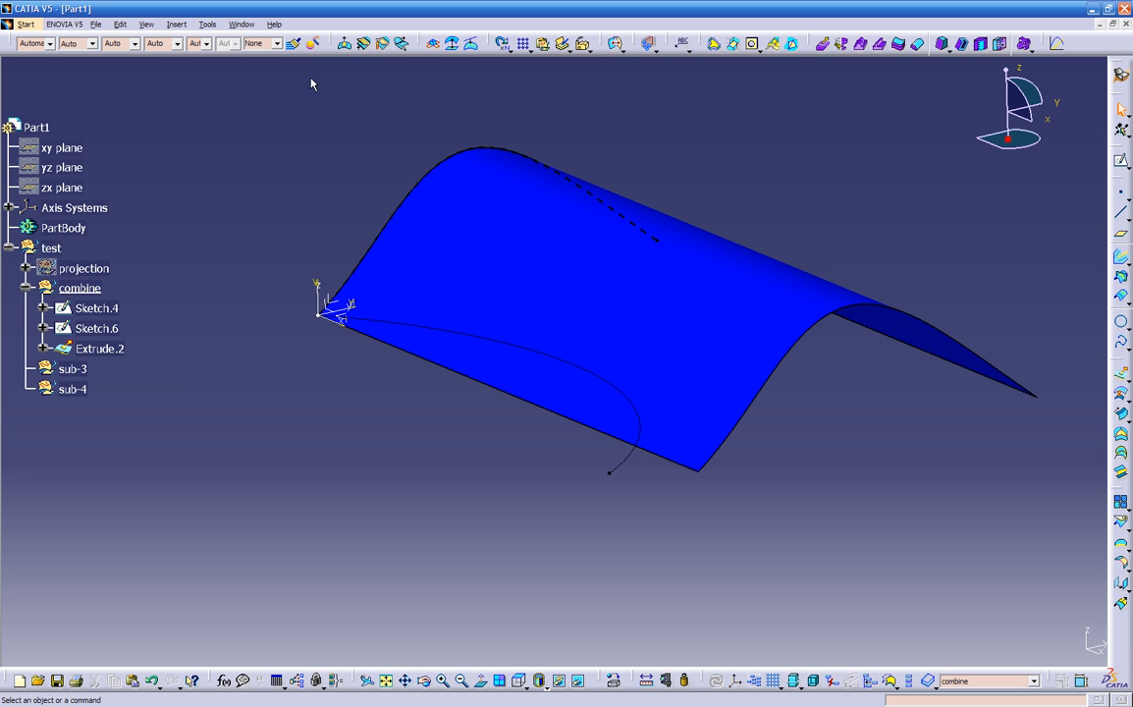
# Set the YZ-plane spline to a thin 0.13 mm line with solid line type 1.
pyautogui.click(562, 177)
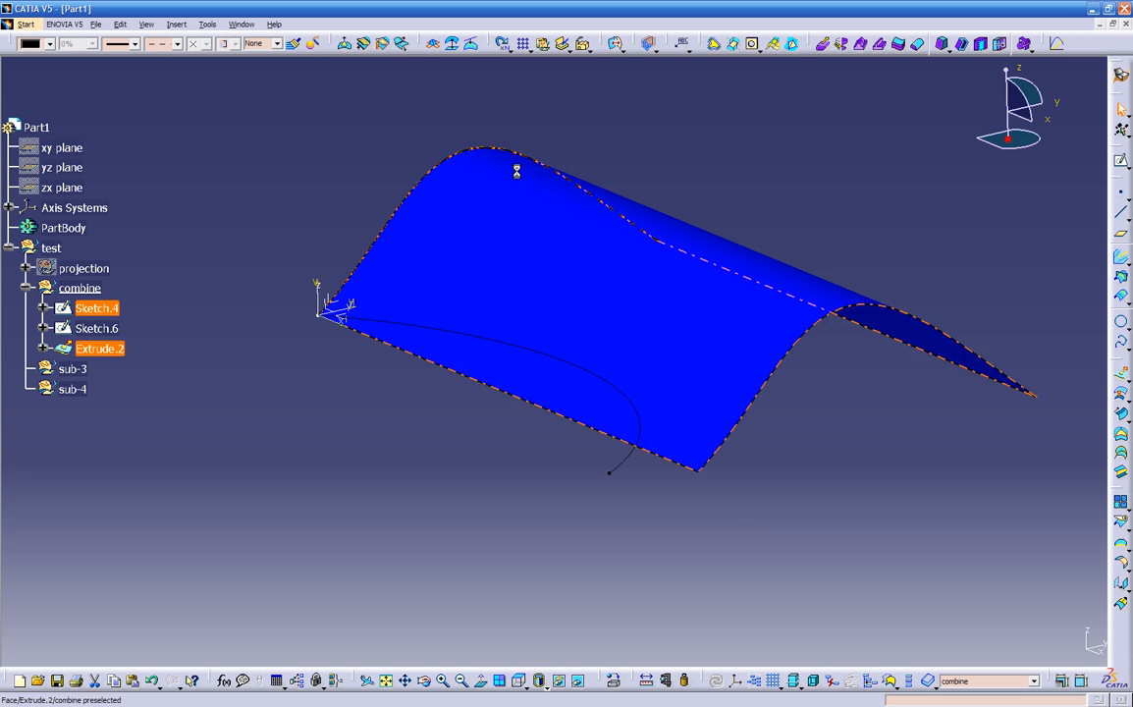
pyautogui.click(120, 44)
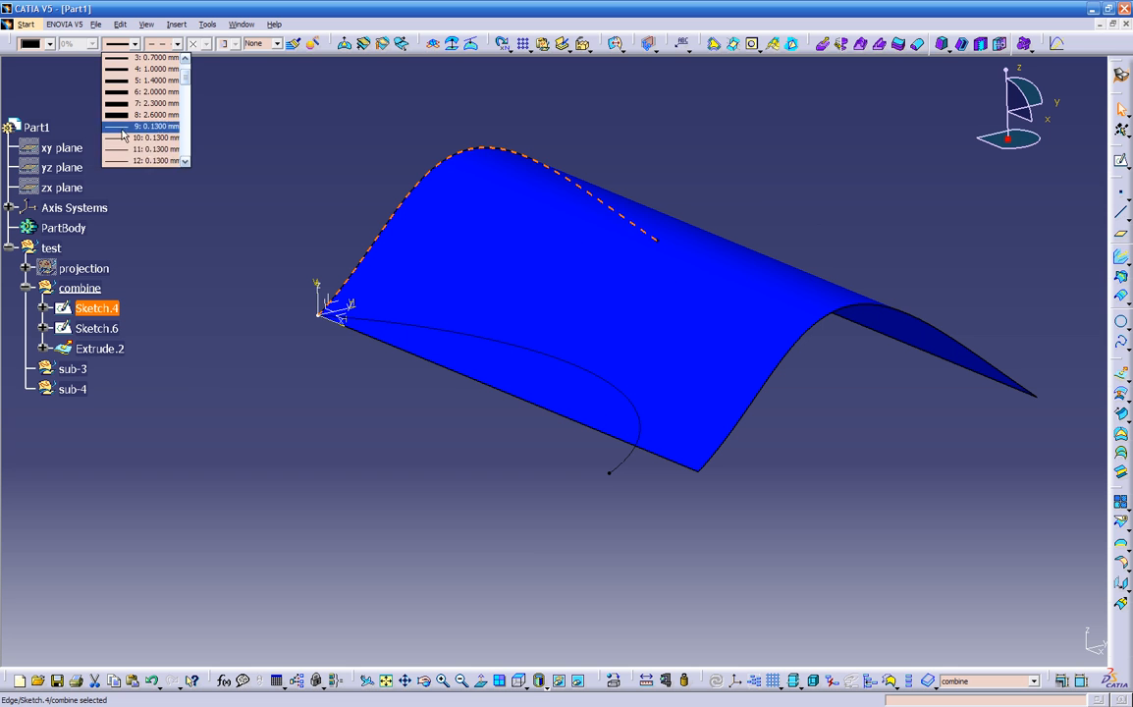
pyautogui.click(138, 120)
pyautogui.click(177, 44)
pyautogui.click(157, 62)
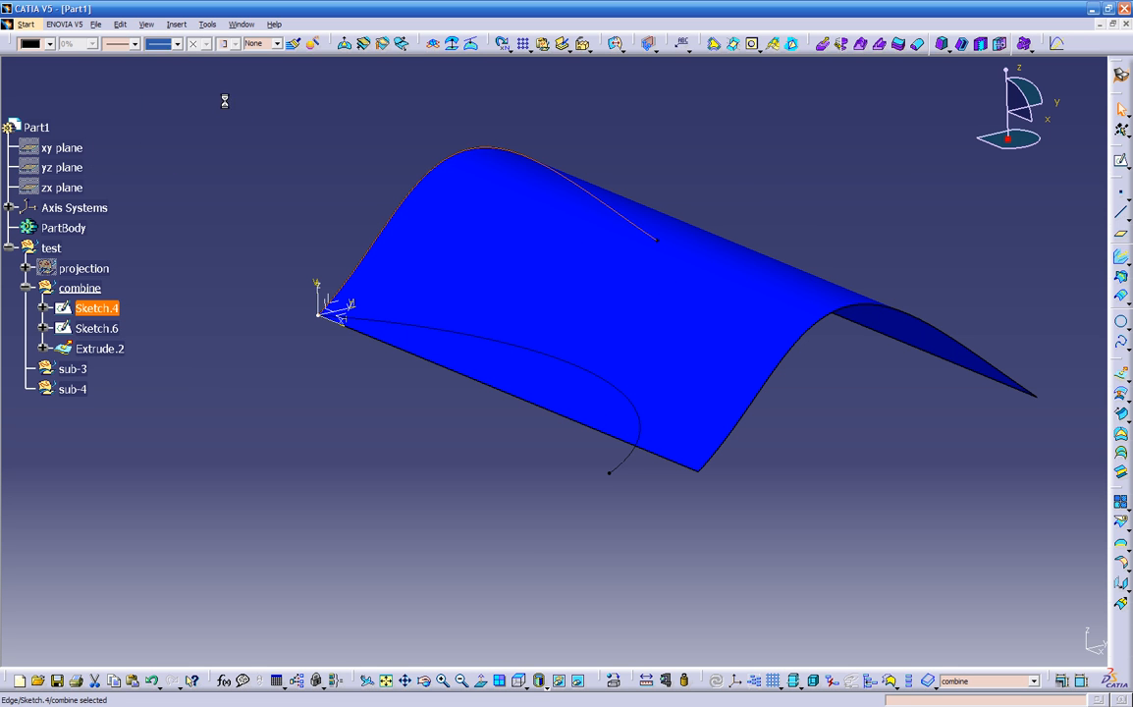
pyautogui.click(225, 113)
# Extrude the XY-plane spline into a surface that extends above and below its sketch plane and crosses the blue surface.
pyautogui.moveTo(529, 493); pyautogui.dragTo(498, 459, button='middle')
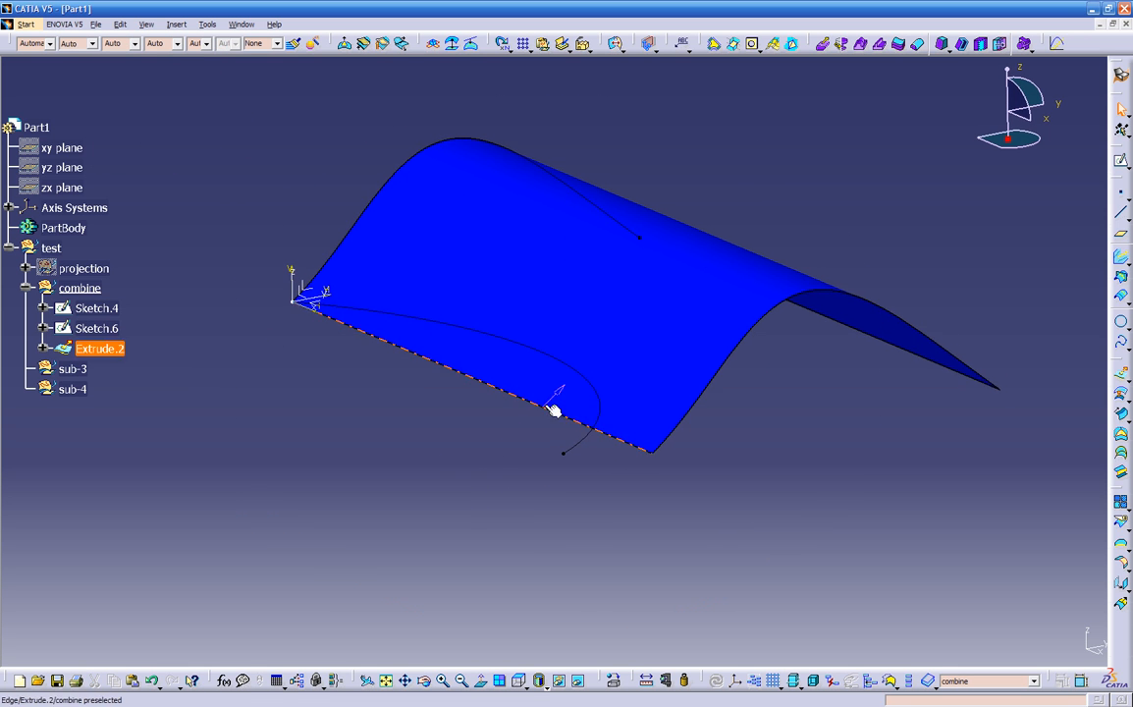
pyautogui.click(602, 404)
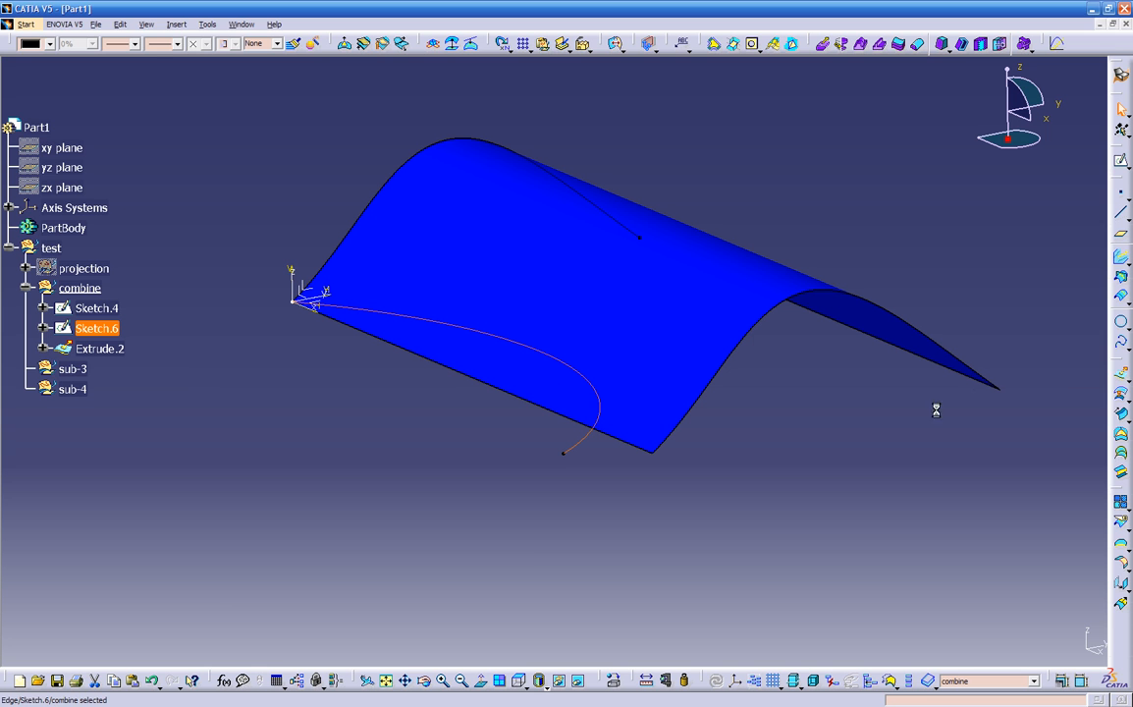
pyautogui.click(1122, 377)
pyautogui.moveTo(661, 461); pyautogui.dragTo(380, 351, button='middle')
pyautogui.moveTo(315, 340); pyautogui.dragTo(330, 424)
pyautogui.moveTo(438, 390)
pyautogui.mouseDown(button='middle')
pyautogui.moveTo(438, 408)
pyautogui.moveTo(481, 417)
pyautogui.moveTo(456, 446)
pyautogui.moveTo(451, 393)
pyautogui.mouseUp(button='middle')
pyautogui.moveTo(416, 74); pyautogui.dragTo(438, 393)
pyautogui.click(970, 647)
# Colour the surface extruded from the XY-plane spline dark red.
pyautogui.moveTo(393, 471); pyautogui.dragTo(347, 409, button='middle')
pyautogui.click(283, 264)
pyautogui.click(49, 43)
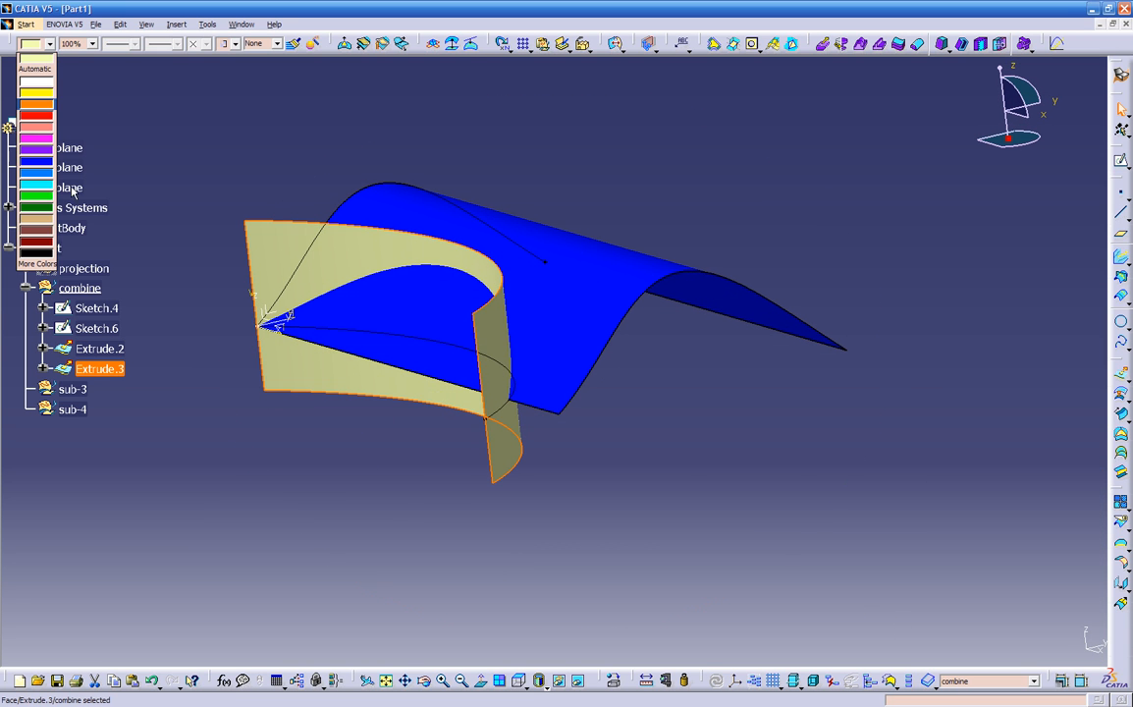
pyautogui.click(44, 242)
pyautogui.moveTo(412, 418); pyautogui.dragTo(447, 455, button='middle')
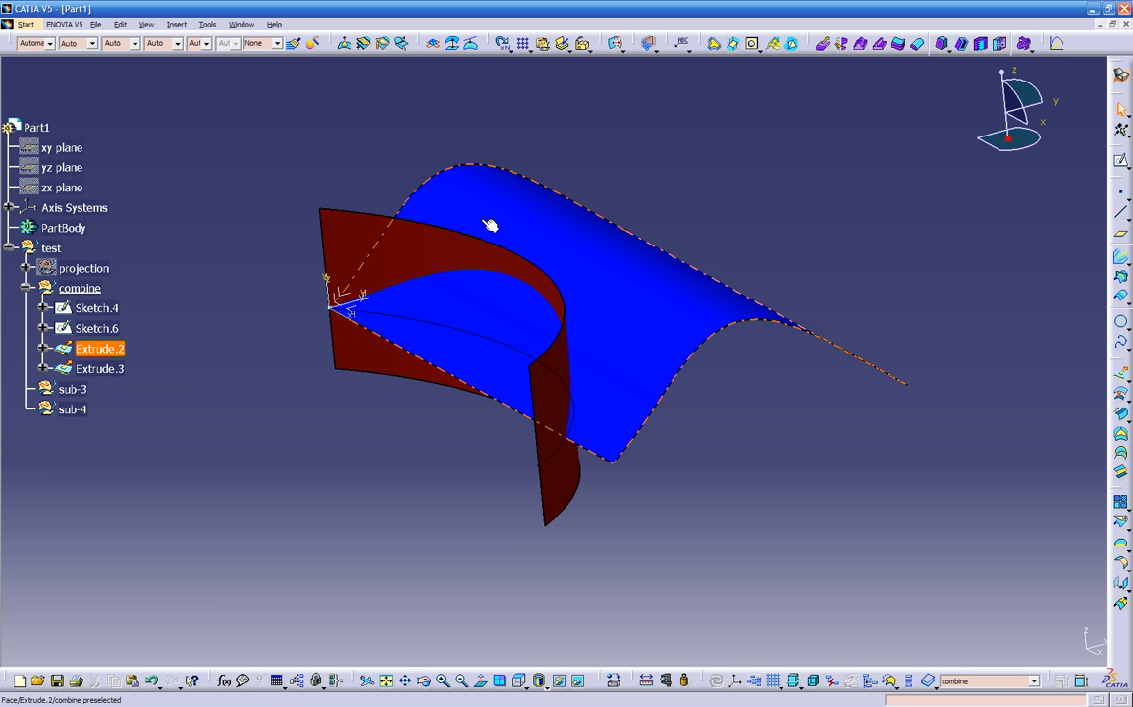
# Set up a Combine with the YZ-plane spline as the first curve and the XY-plane spline as the second, and preview it.
pyautogui.moveTo(448, 456); pyautogui.dragTo(518, 362, button='middle')
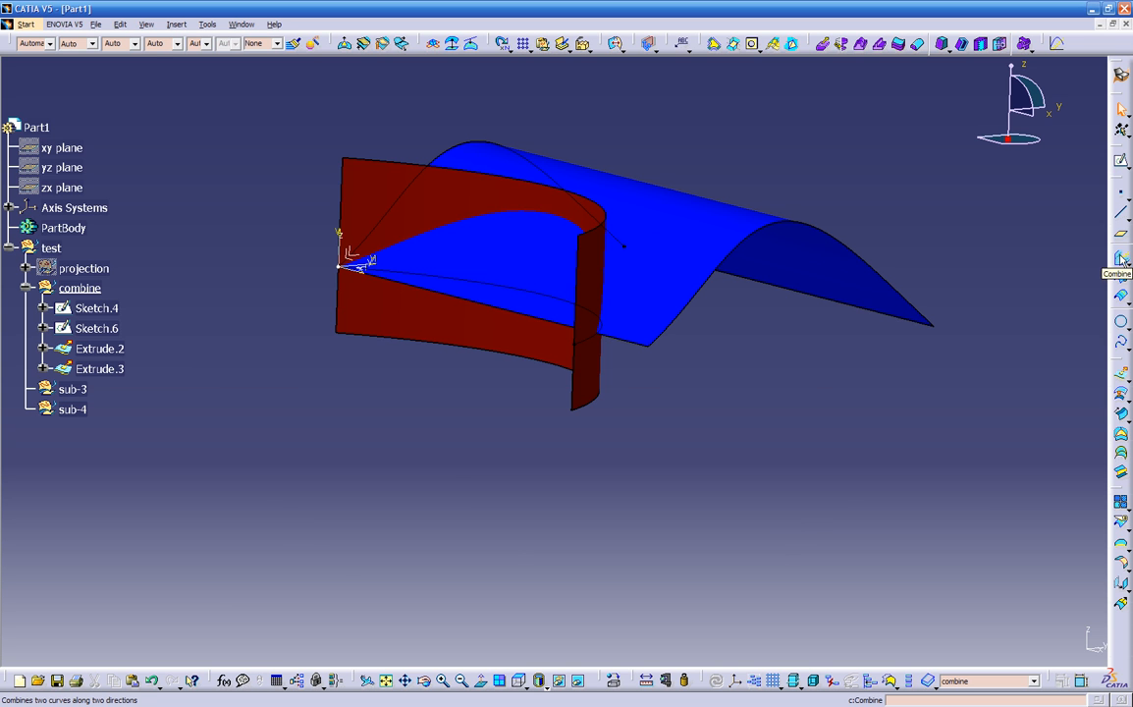
pyautogui.moveTo(589, 417); pyautogui.dragTo(757, 447, button='middle')
pyautogui.moveTo(915, 394); pyautogui.dragTo(808, 397, button='middle')
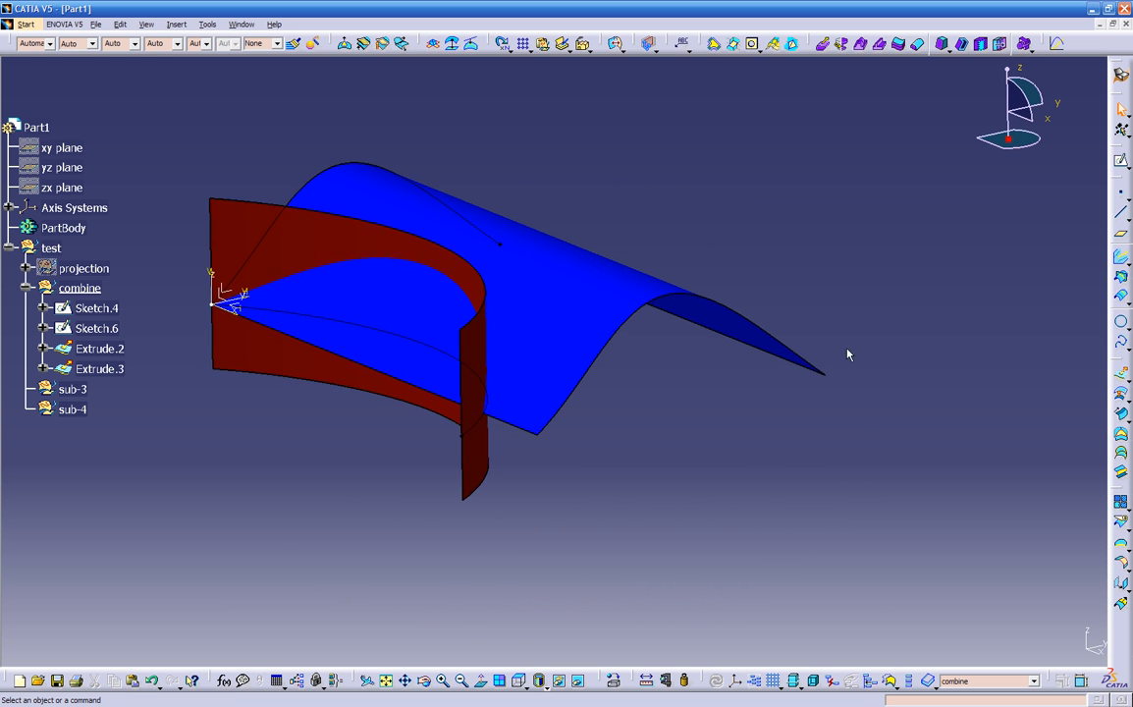
pyautogui.click(1123, 258)
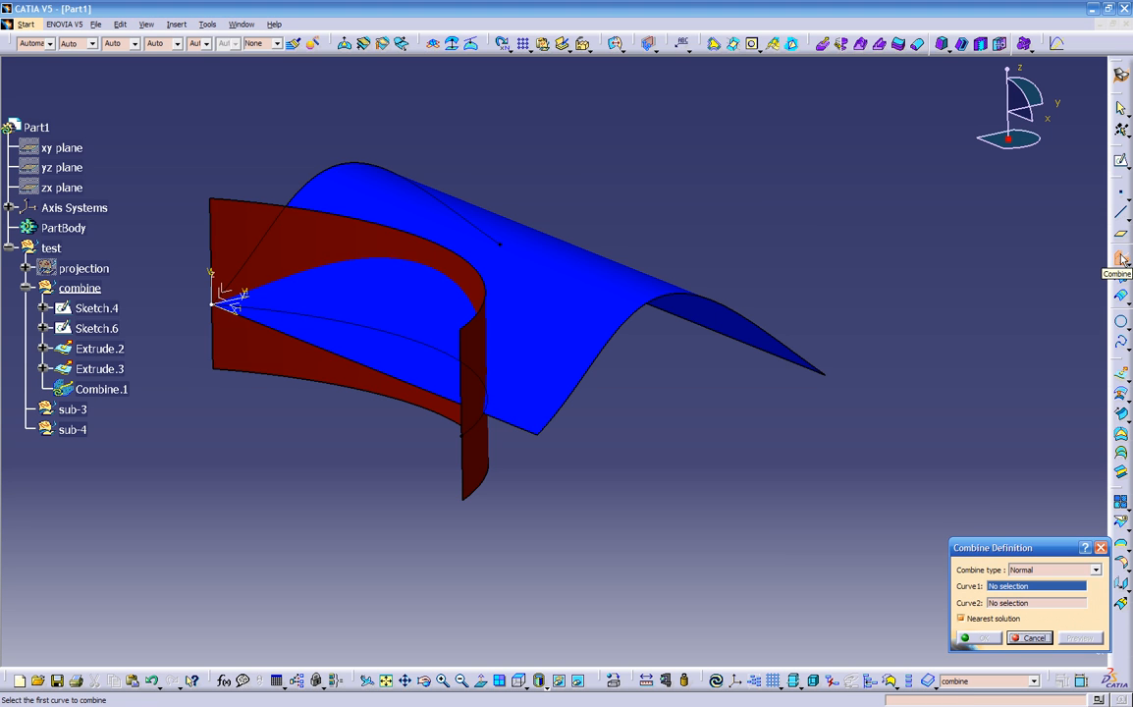
pyautogui.click(457, 209)
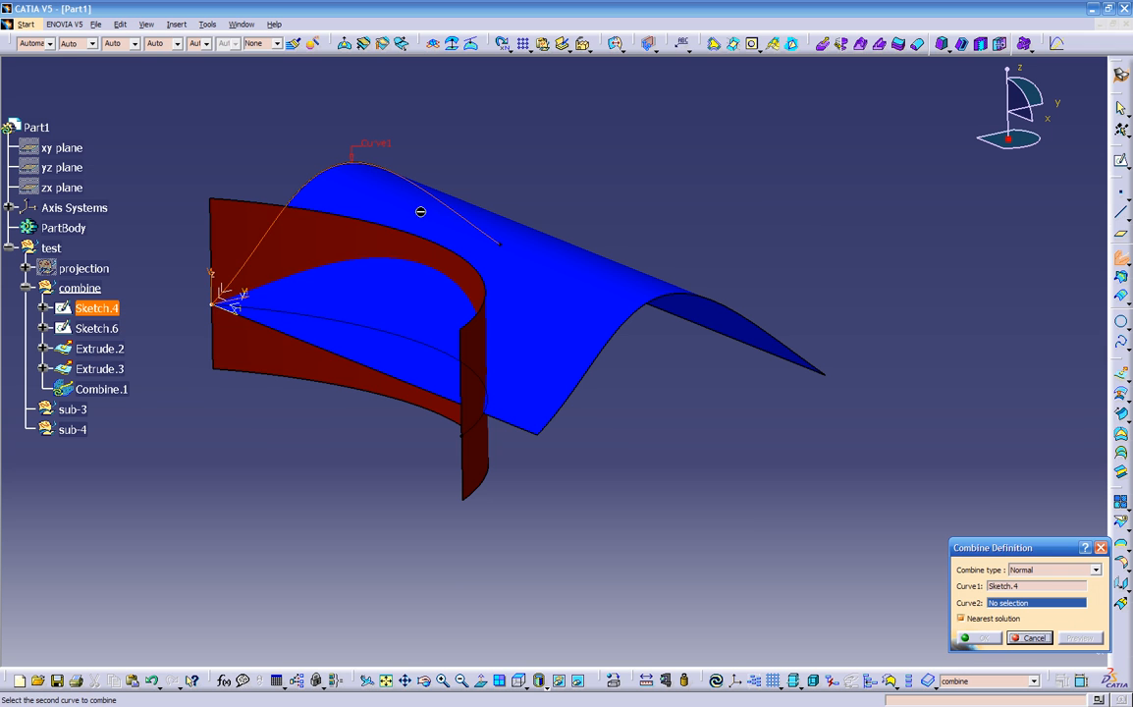
pyautogui.click(93, 331)
pyautogui.moveTo(120, 348); pyautogui.dragTo(304, 422, button='middle')
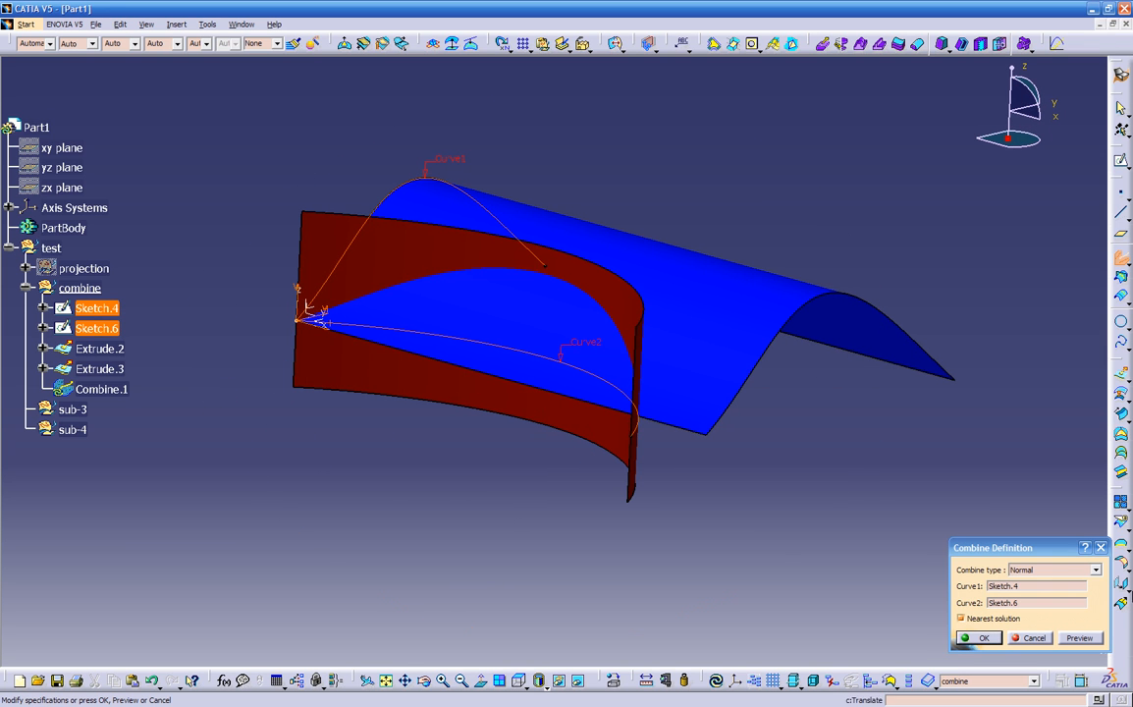
pyautogui.click(1080, 637)
# Inspect the previewed curve along the surface intersection, keep the combine type Normal and create the combined curve.
pyautogui.moveTo(541, 533); pyautogui.dragTo(524, 285, button='middle')
pyautogui.moveTo(435, 175); pyautogui.dragTo(413, 329, button='middle')
pyautogui.moveTo(491, 456); pyautogui.dragTo(479, 304, button='middle')
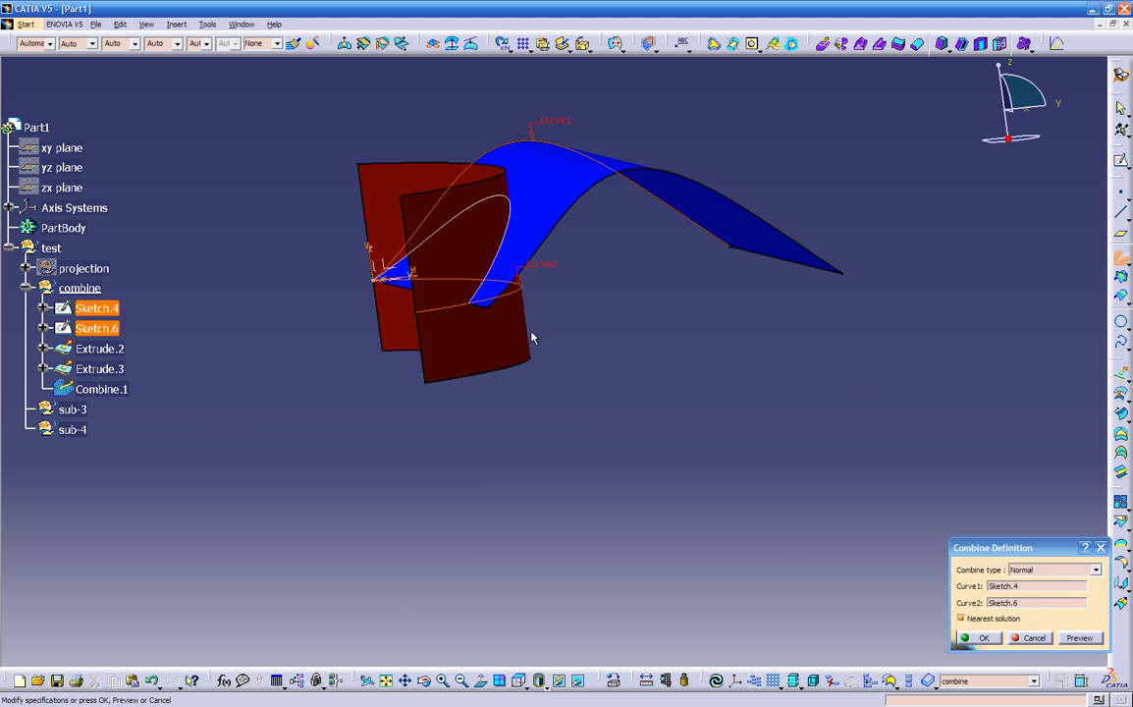
pyautogui.moveTo(592, 325); pyautogui.dragTo(308, 371, button='middle')
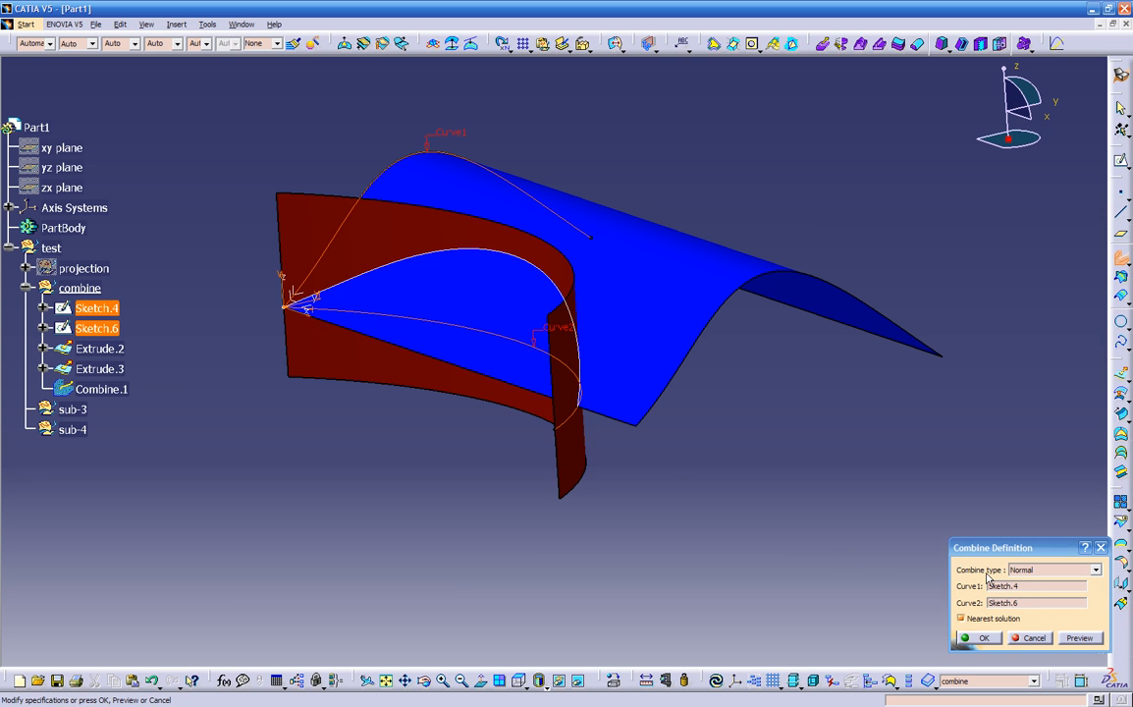
pyautogui.click(1026, 570)
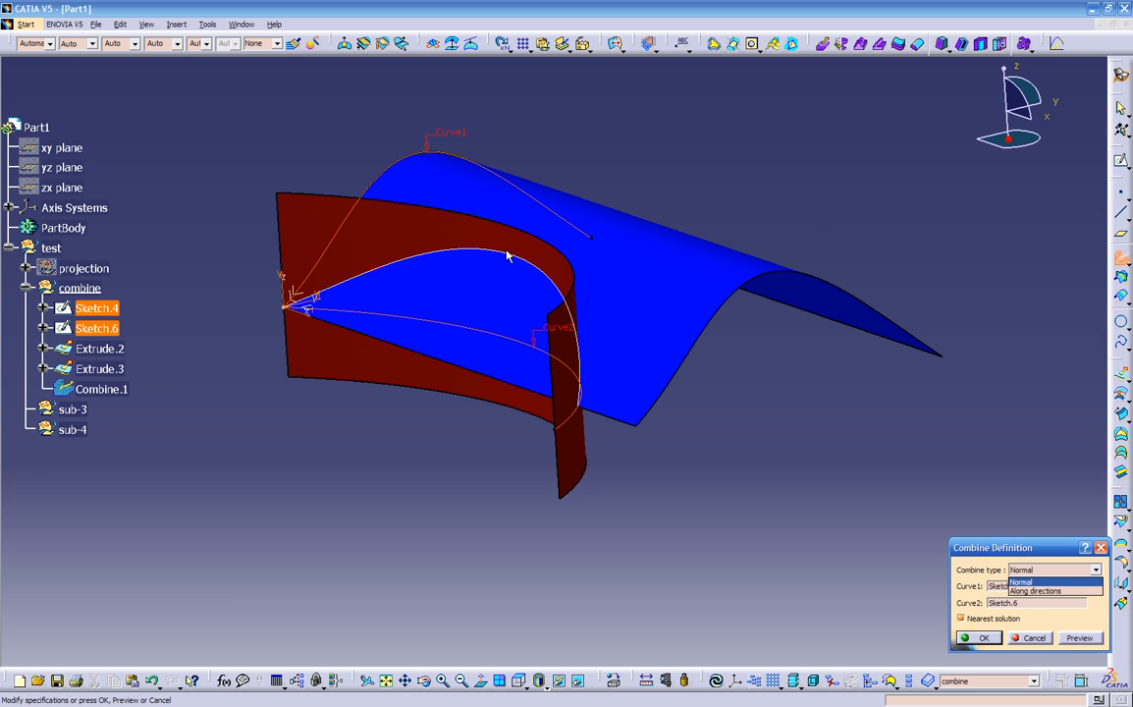
pyautogui.click(1038, 583)
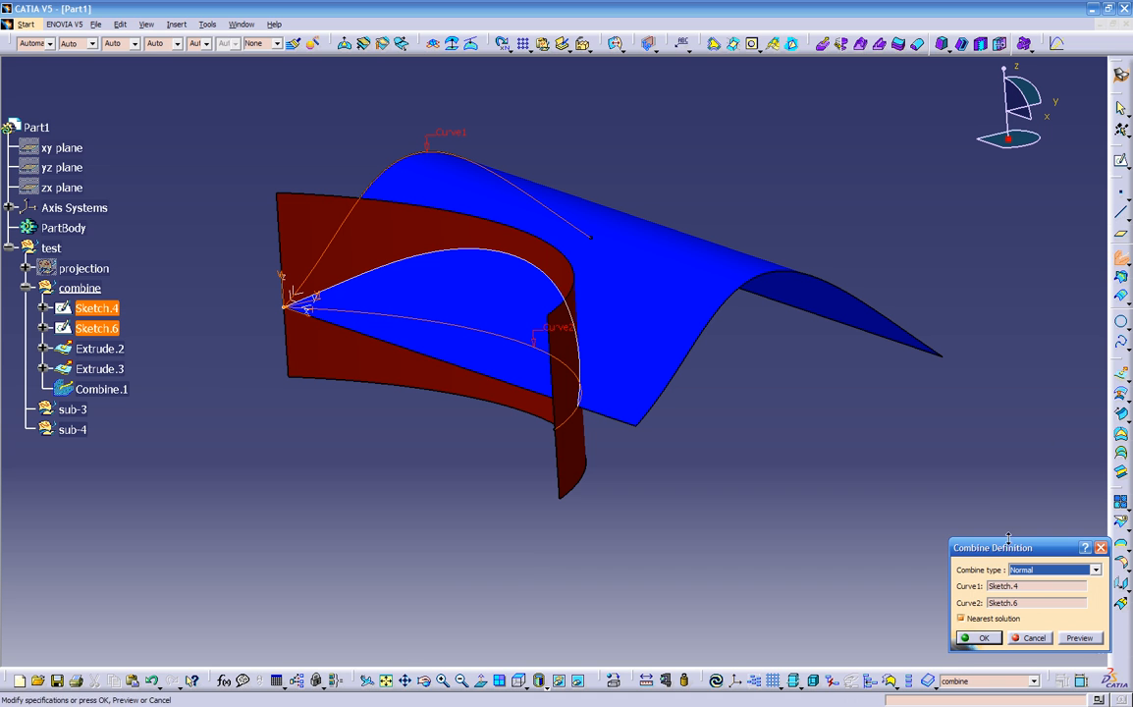
pyautogui.click(980, 638)
pyautogui.moveTo(385, 485); pyautogui.dragTo(383, 505, button='middle')
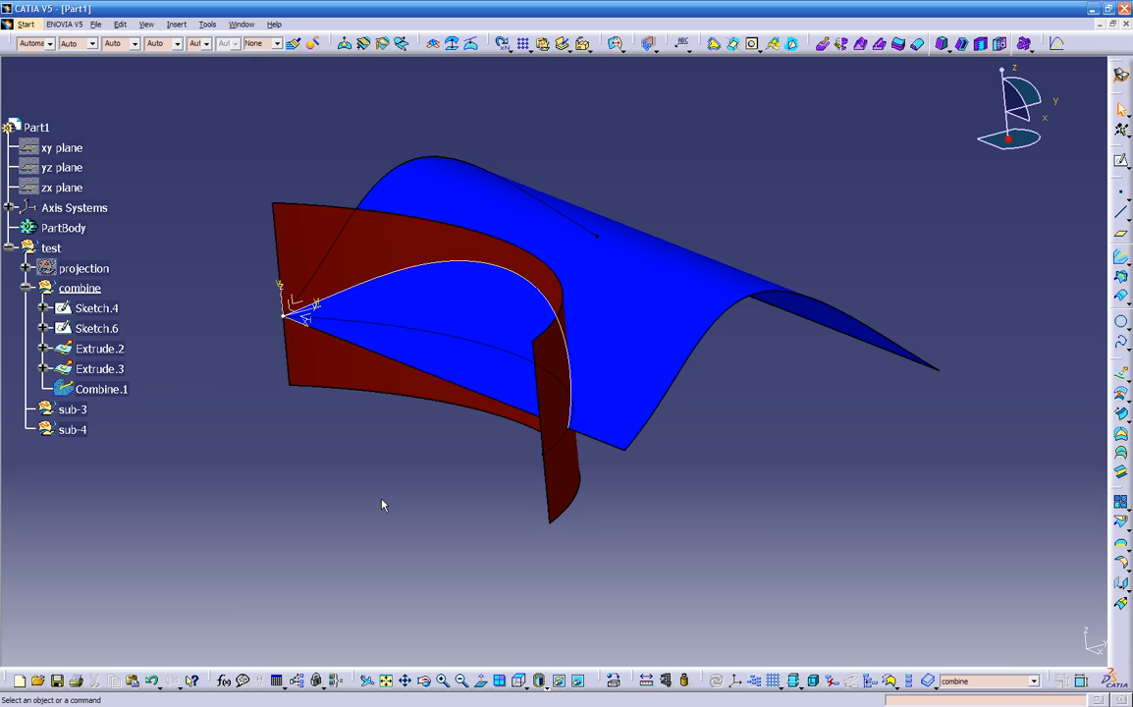